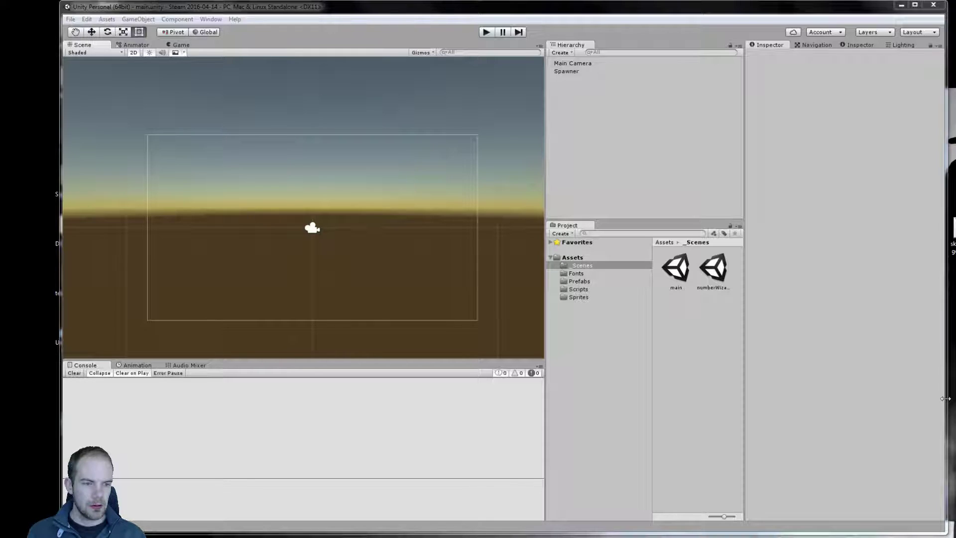
# - Widen the Unity window on both sides and pan the Scene view so the camera frame sits lower
pyautogui.moveTo(945, 402); pyautogui.dragTo(955, 400)
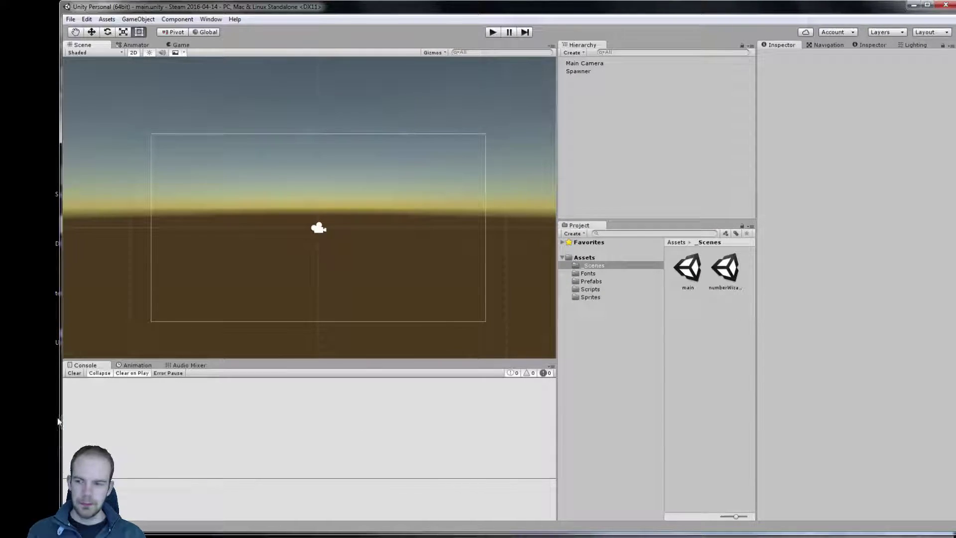
pyautogui.moveTo(61, 419); pyautogui.dragTo(54, 419)
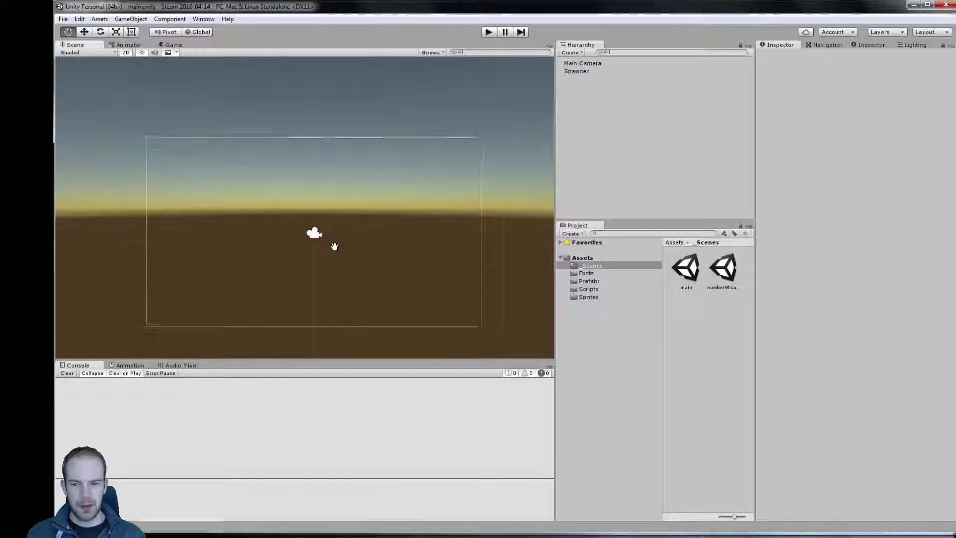
pyautogui.moveTo(333, 246); pyautogui.dragTo(371, 271, button='middle')
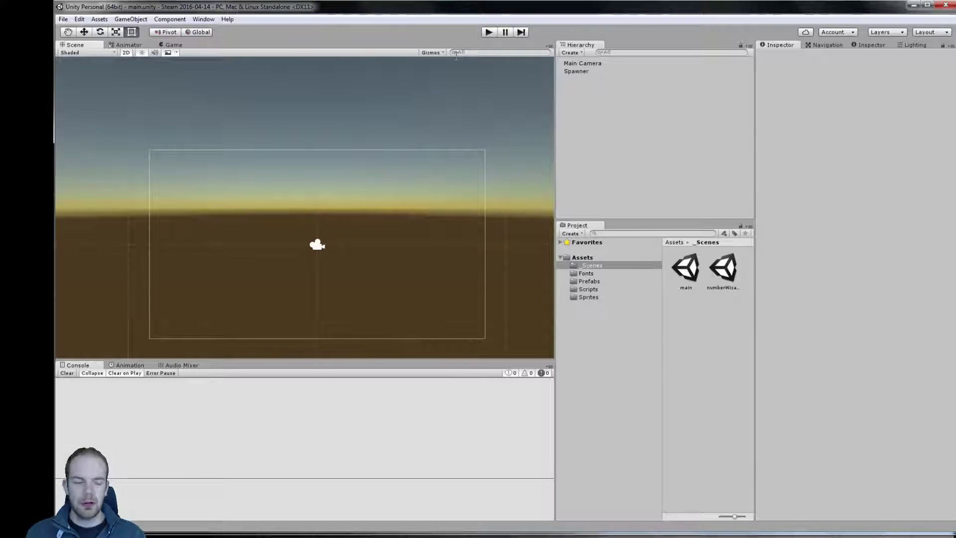
pyautogui.click(489, 31)
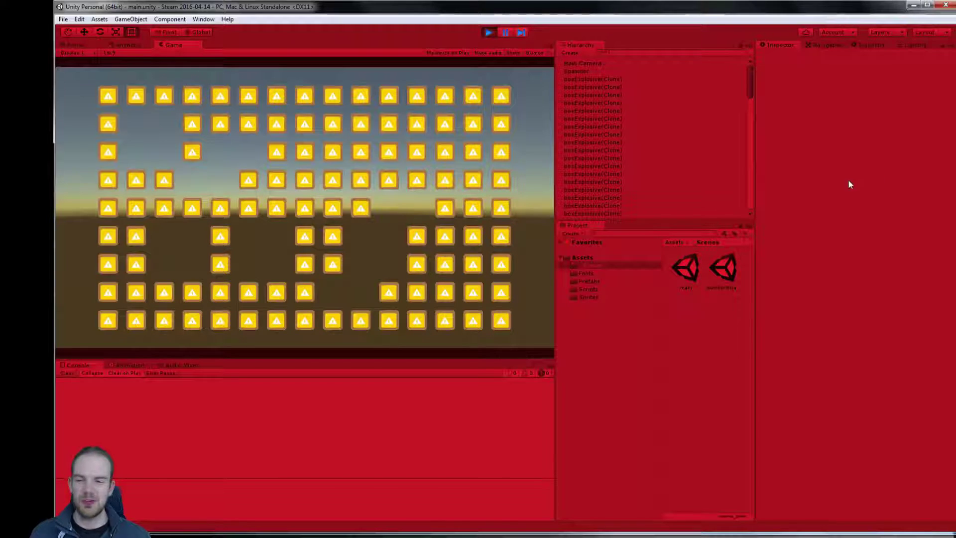
pyautogui.click(486, 33)
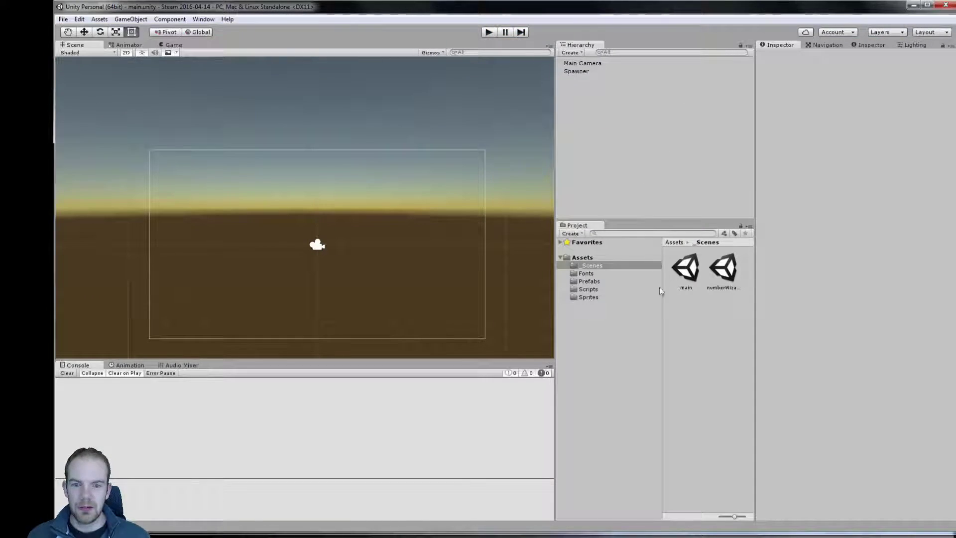
# - Open the Prefabs folder and inspect the boxExplosive and Safe prefabs
pyautogui.click(590, 282)
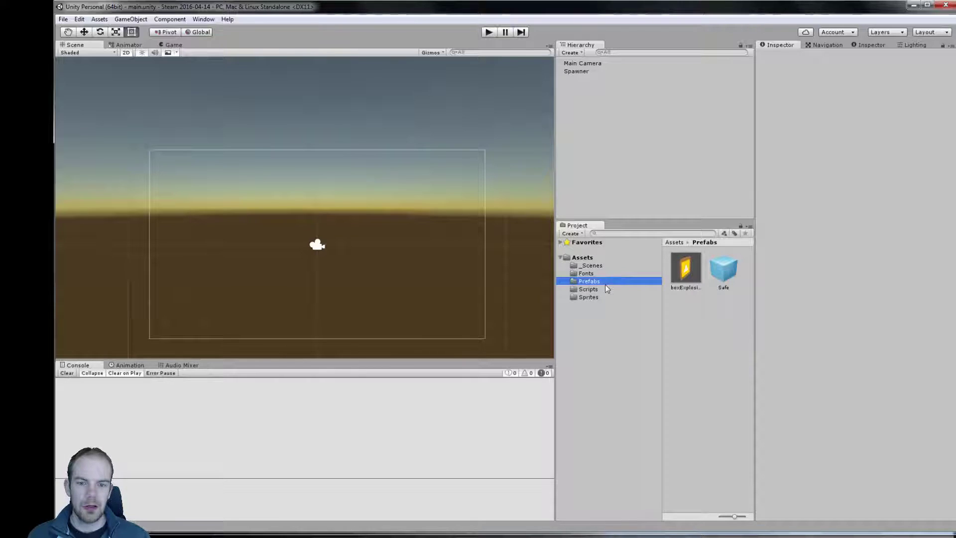
pyautogui.click(688, 269)
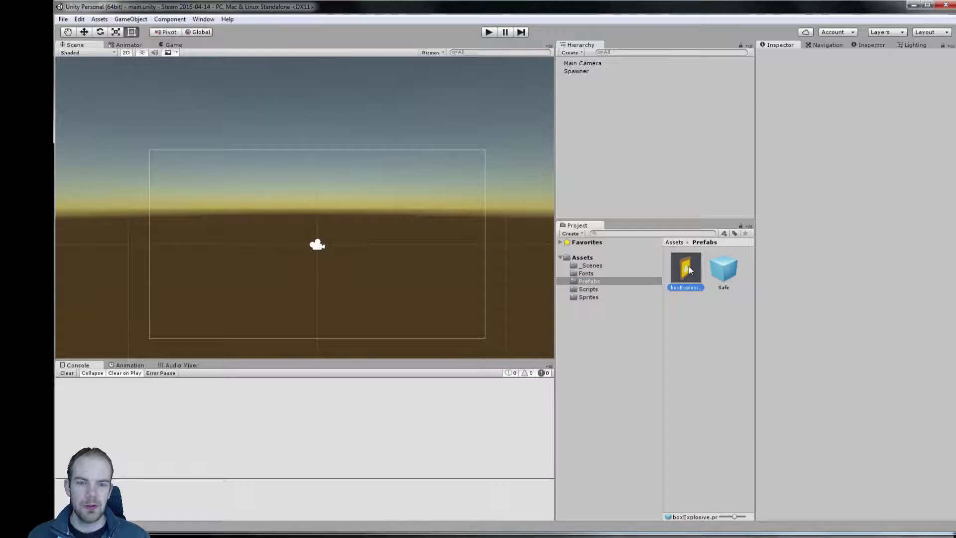
pyautogui.click(728, 272)
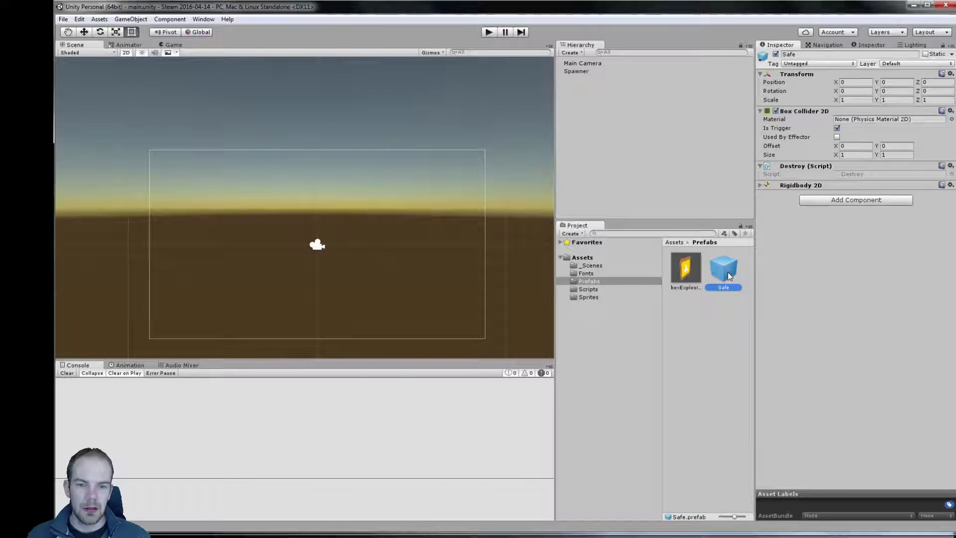
pyautogui.click(691, 273)
# - Open the Hierarchy's create-object menu and close it without adding anything
pyautogui.rightClick(581, 98)
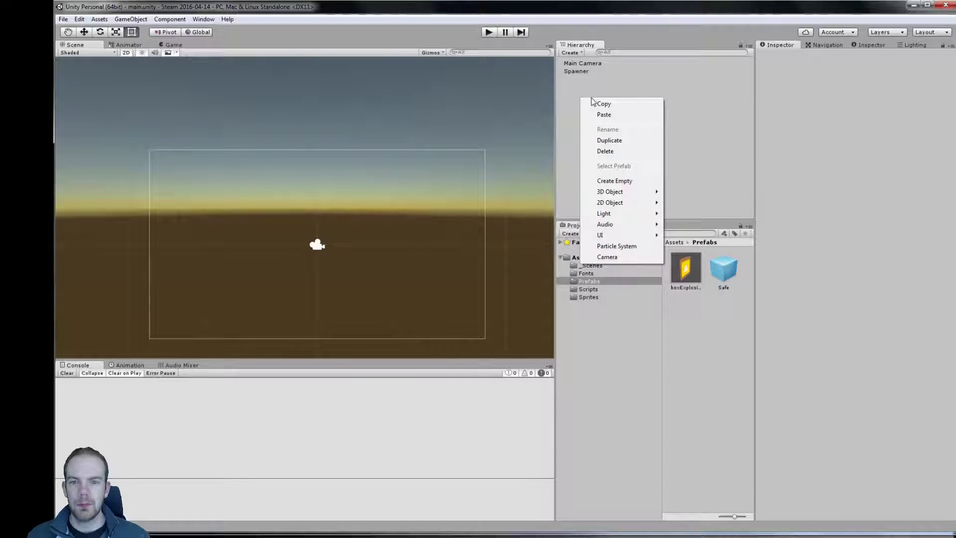
pyautogui.moveTo(628, 194)
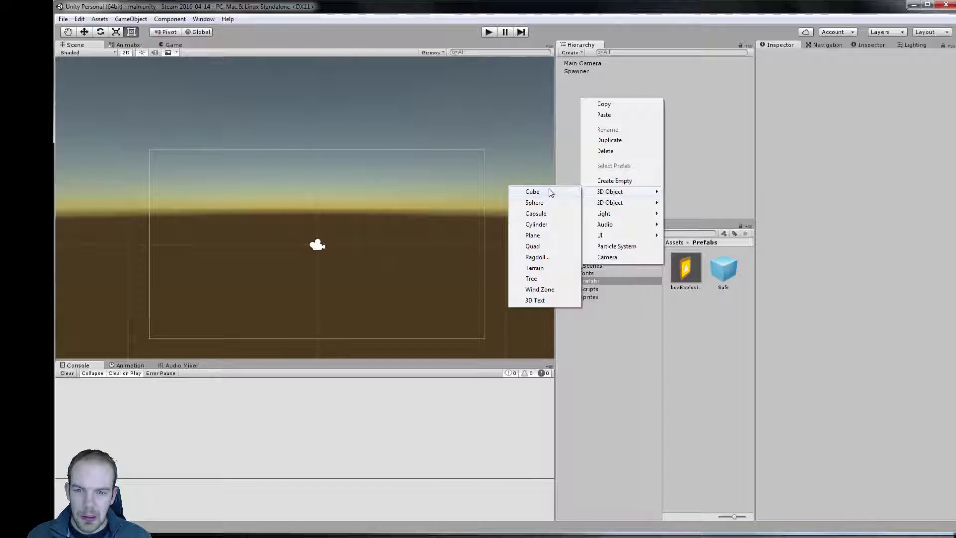
pyautogui.click(693, 180)
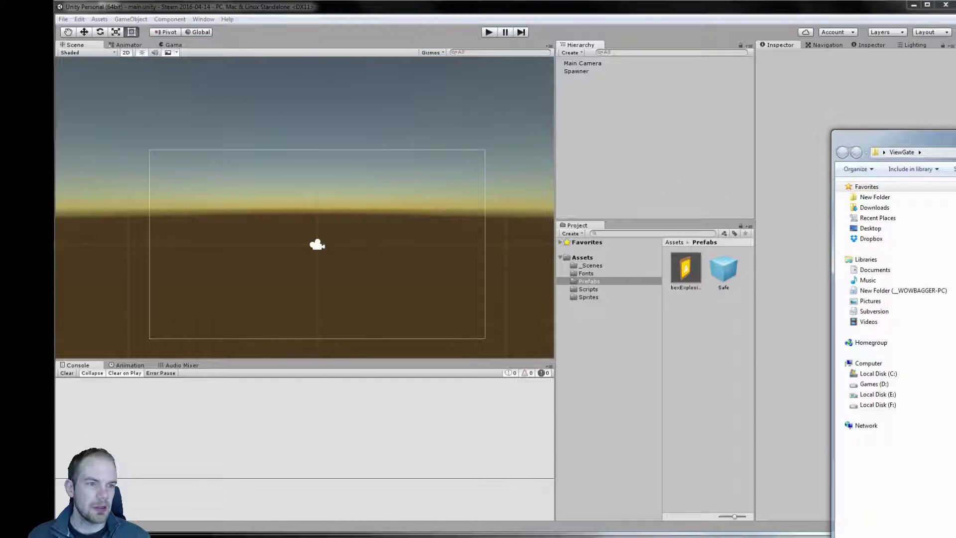
# - Center the Explorer window and browse the RPG pack's PNG tile images, then return to Art
pyautogui.hotkey('alt', 'Tab')
pyautogui.hotkey('alt', 'Tab')
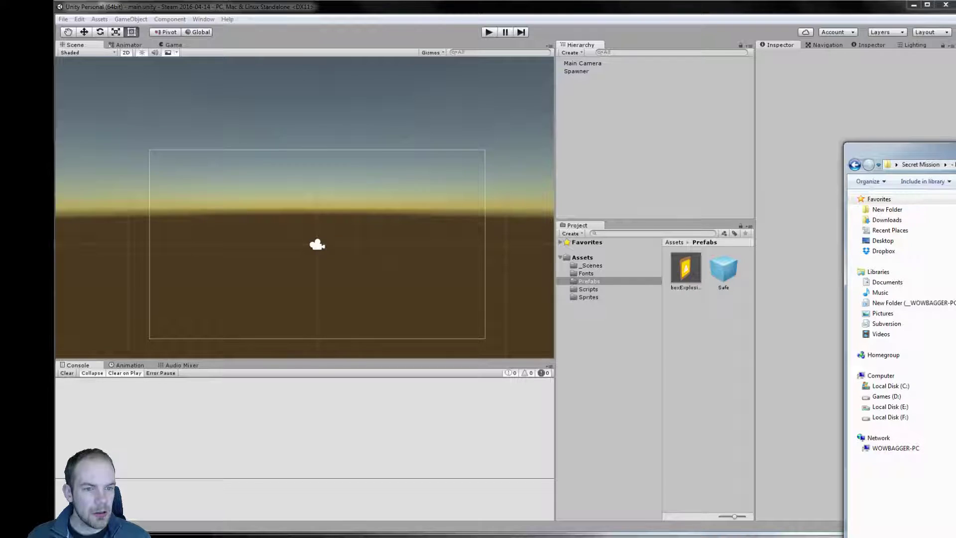
pyautogui.moveTo(901, 148); pyautogui.dragTo(467, 136)
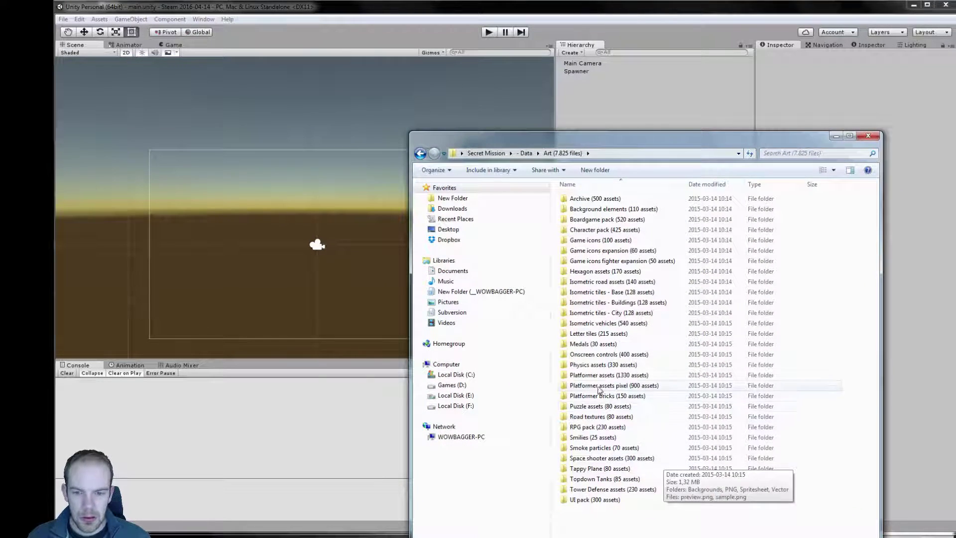
pyautogui.click(617, 428)
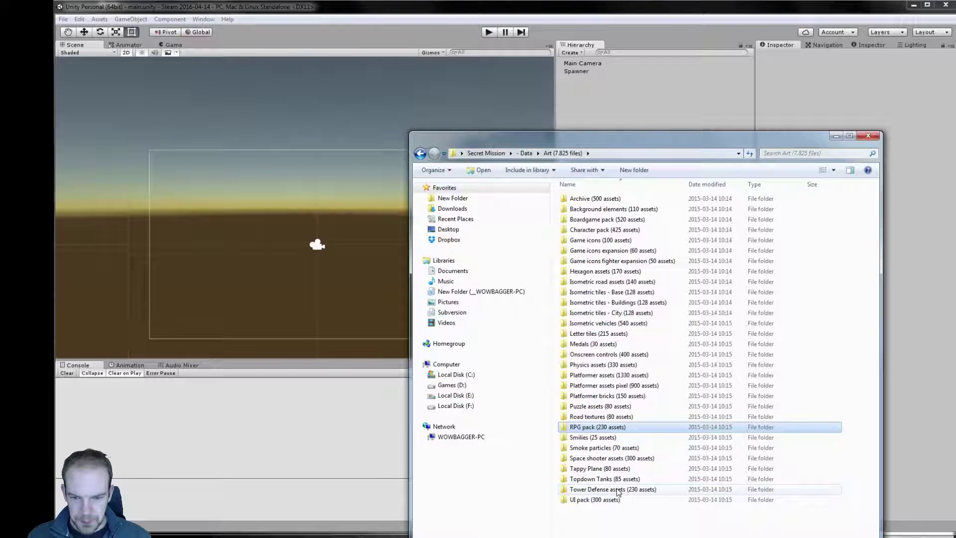
pyautogui.doubleClick(608, 429)
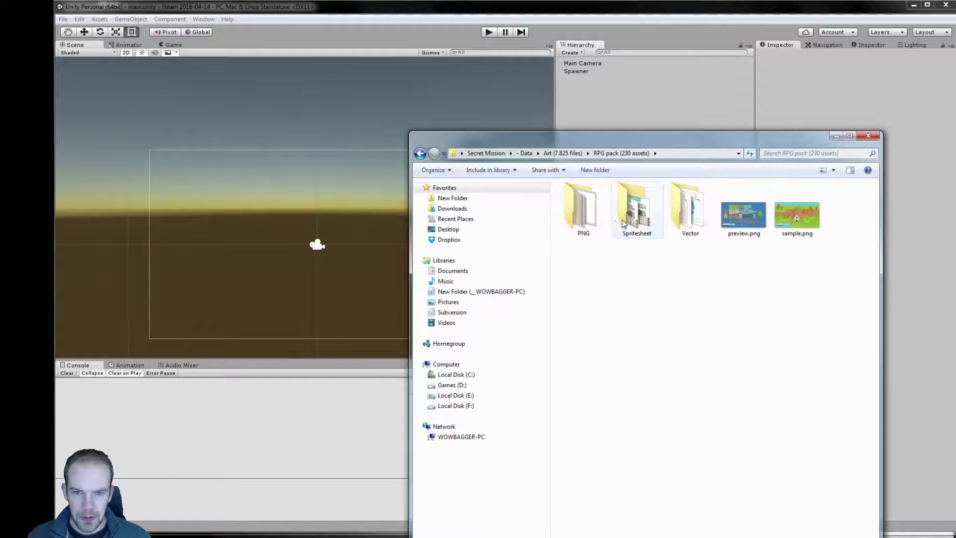
pyautogui.doubleClick(582, 209)
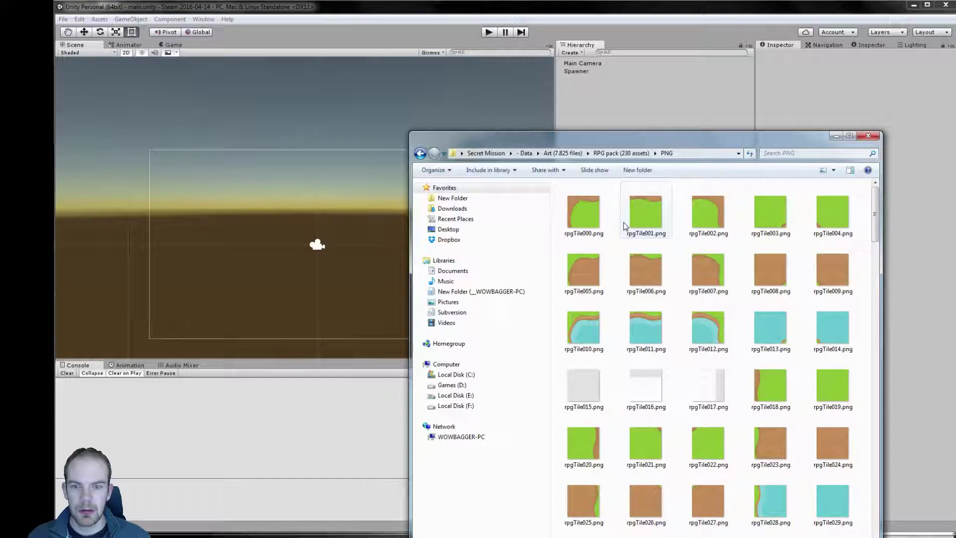
pyautogui.scroll(-10, 628, 238)
pyautogui.scroll(-10, 629, 238)
pyautogui.scroll(-6, 629, 246)
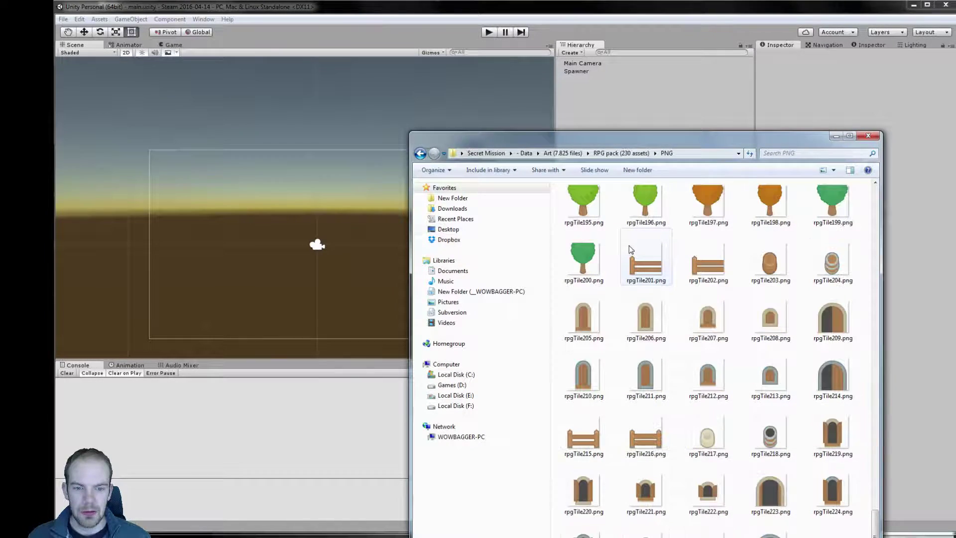
pyautogui.scroll(3, 629, 247)
pyautogui.scroll(6, 629, 247)
pyautogui.scroll(6, 629, 247)
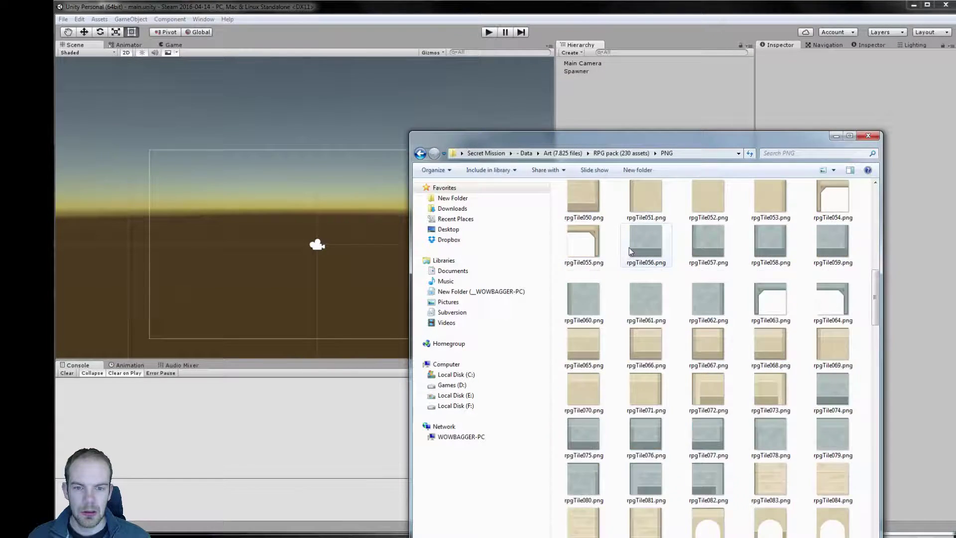
pyautogui.scroll(10, 629, 247)
pyautogui.press('BackSpace')
pyautogui.press('BackSpace')
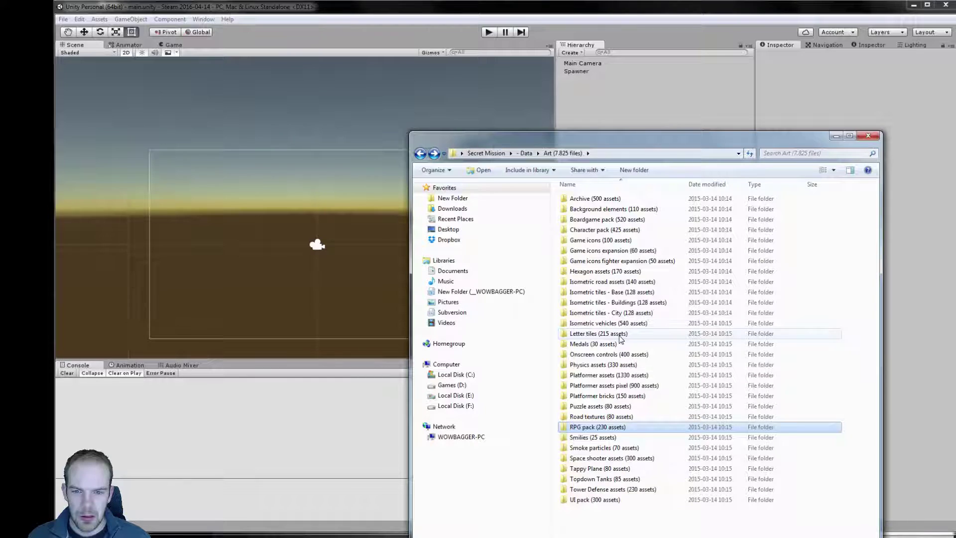
# - Look through the Character pack PNG and Archive folders, returning to Art each time
pyautogui.doubleClick(615, 231)
pyautogui.doubleClick(593, 199)
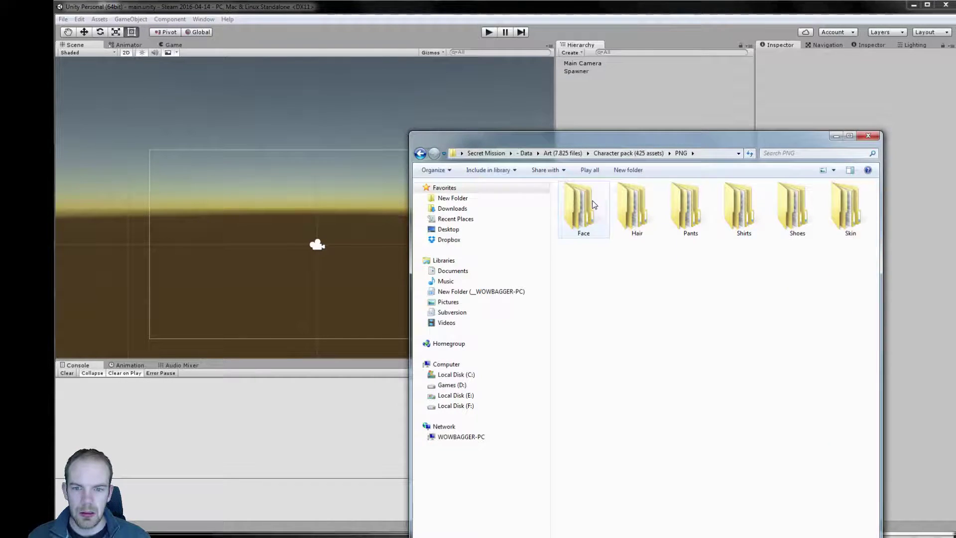
pyautogui.press('BackSpace')
pyautogui.press('BackSpace')
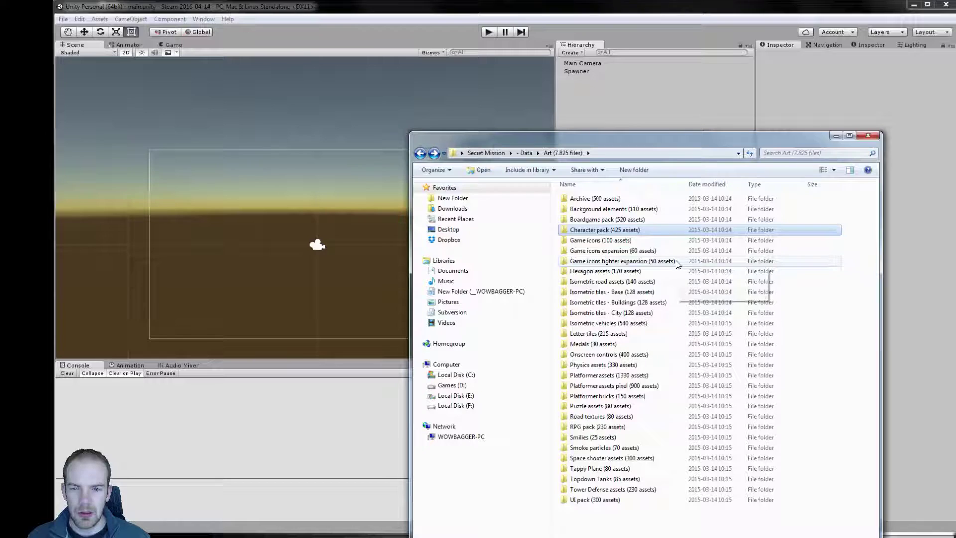
pyautogui.doubleClick(633, 202)
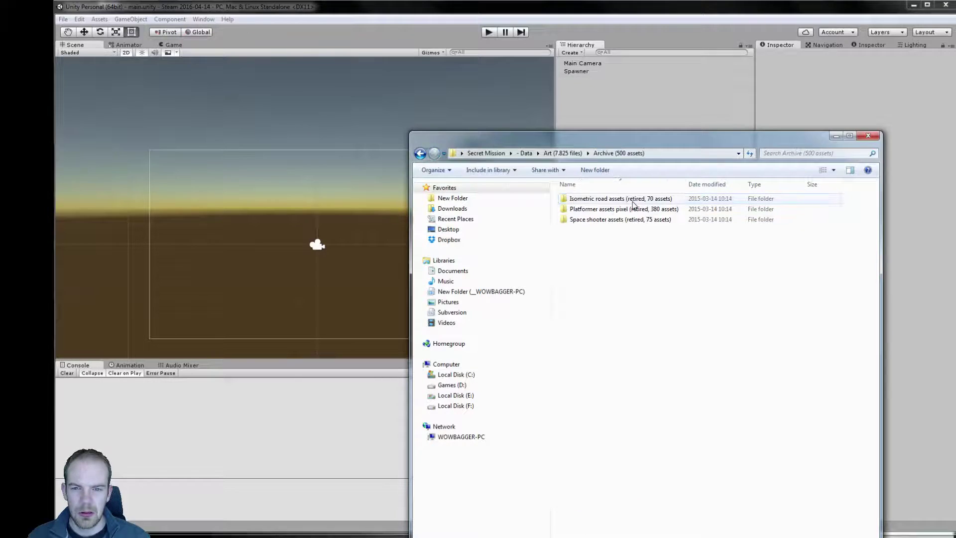
pyautogui.press('BackSpace')
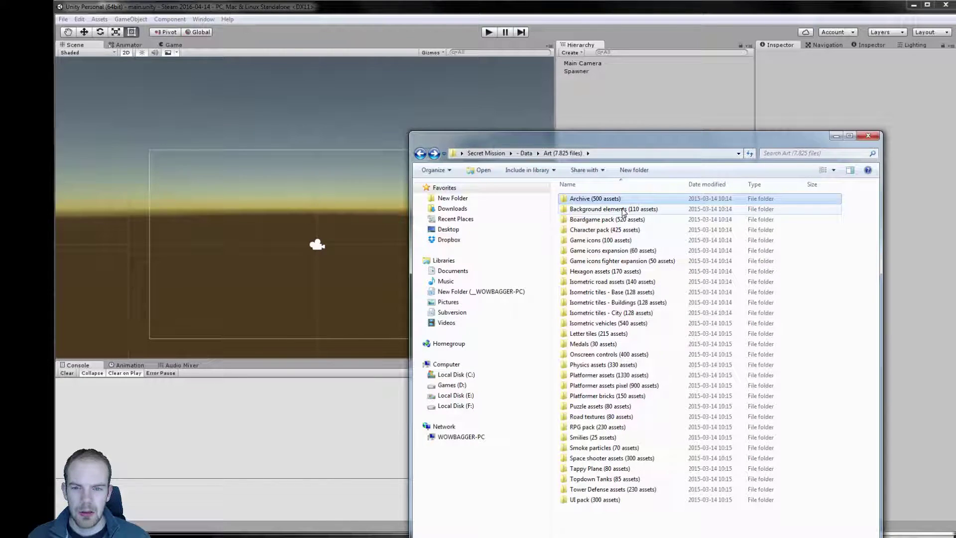
# - Open Platformer assets > Base pack > Enemies and move the Explorer window aside
pyautogui.click(629, 343)
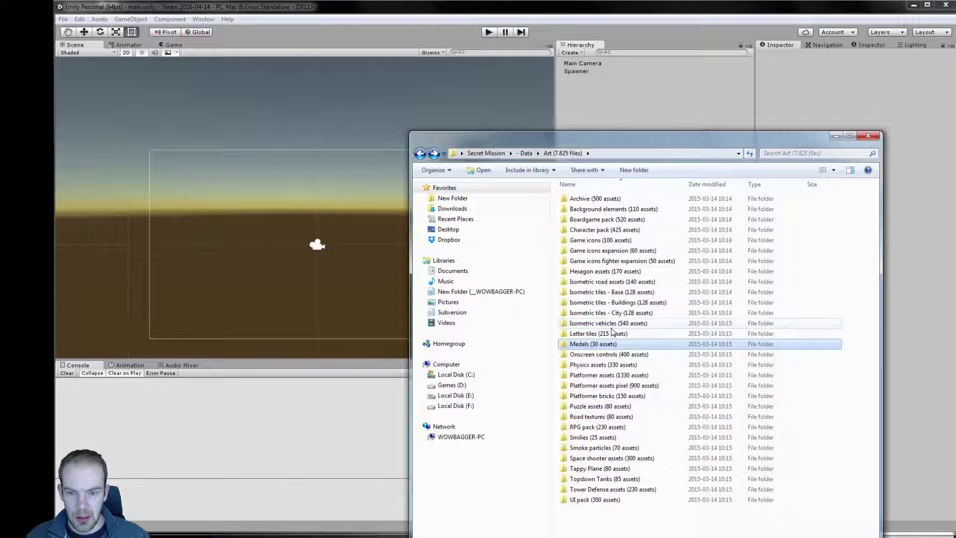
pyautogui.click(618, 385)
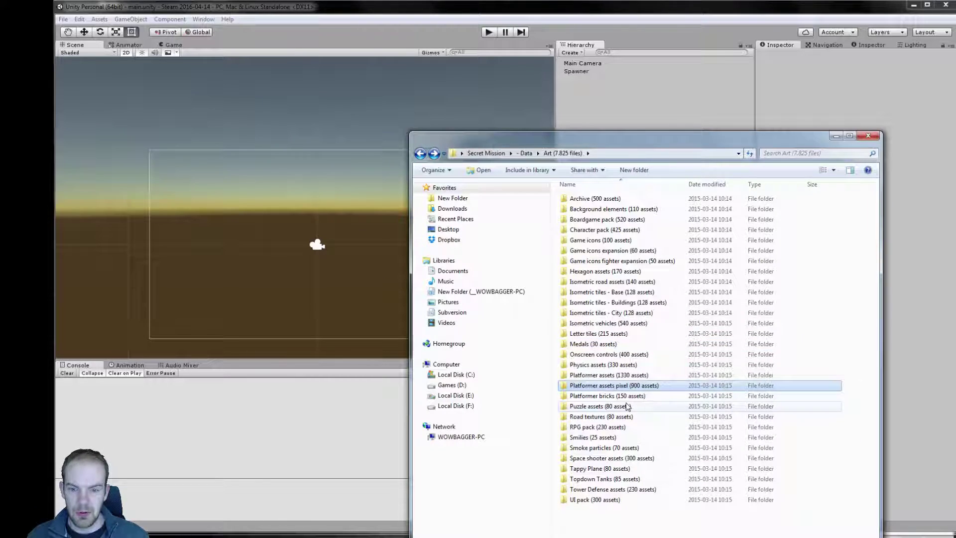
pyautogui.click(641, 377)
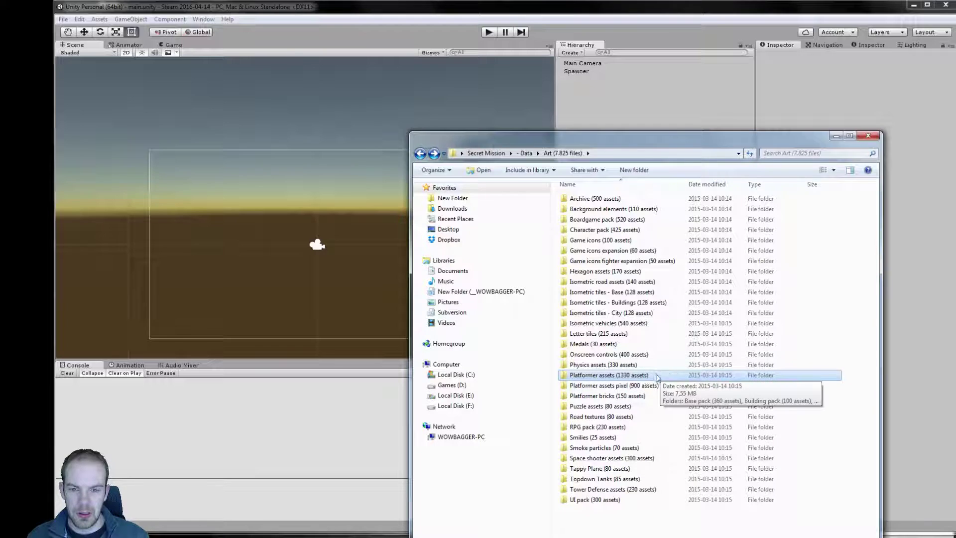
pyautogui.doubleClick(645, 377)
pyautogui.click(604, 200)
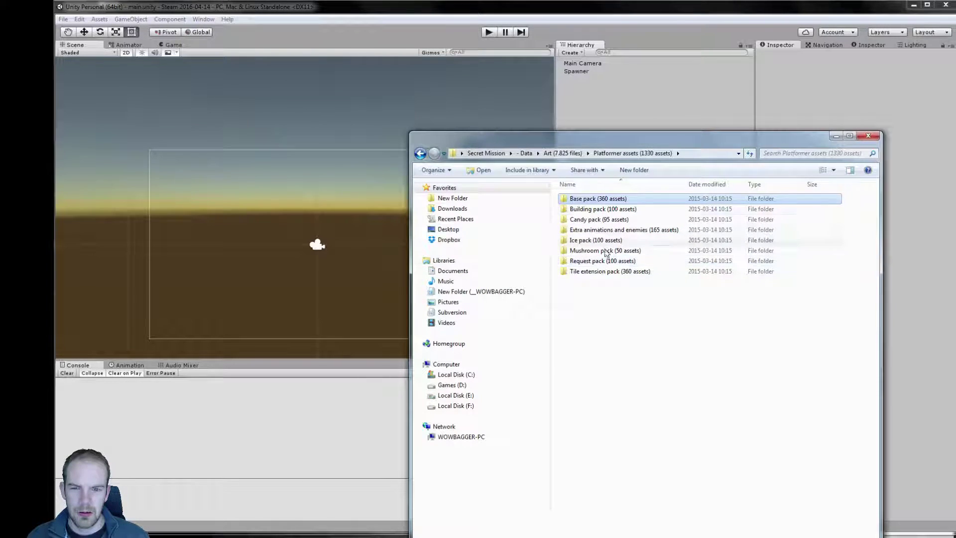
pyautogui.doubleClick(599, 201)
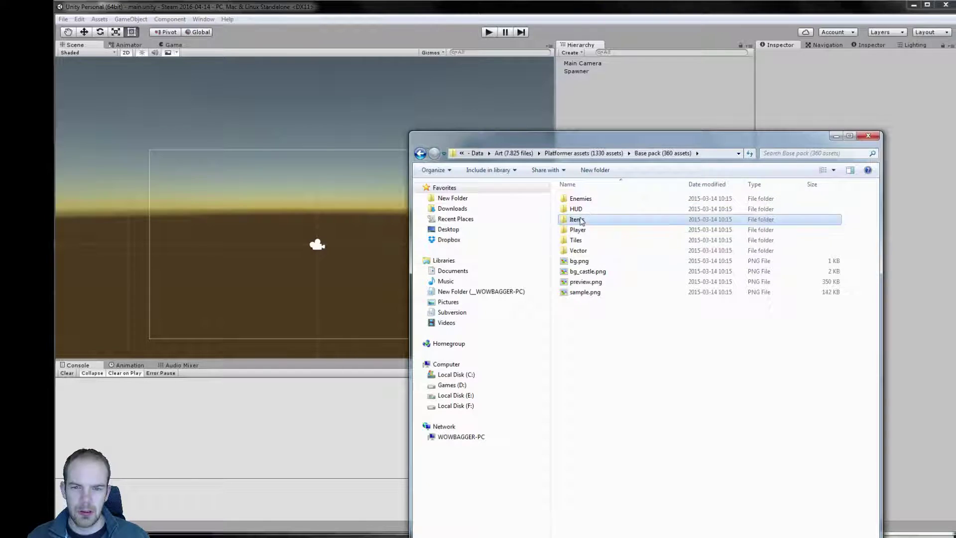
pyautogui.doubleClick(580, 201)
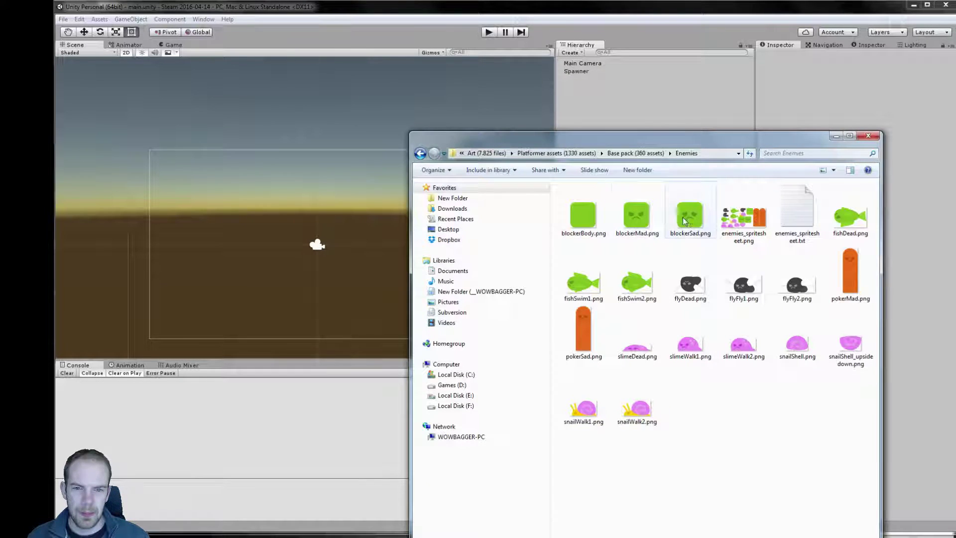
pyautogui.moveTo(637, 138); pyautogui.dragTo(876, 127)
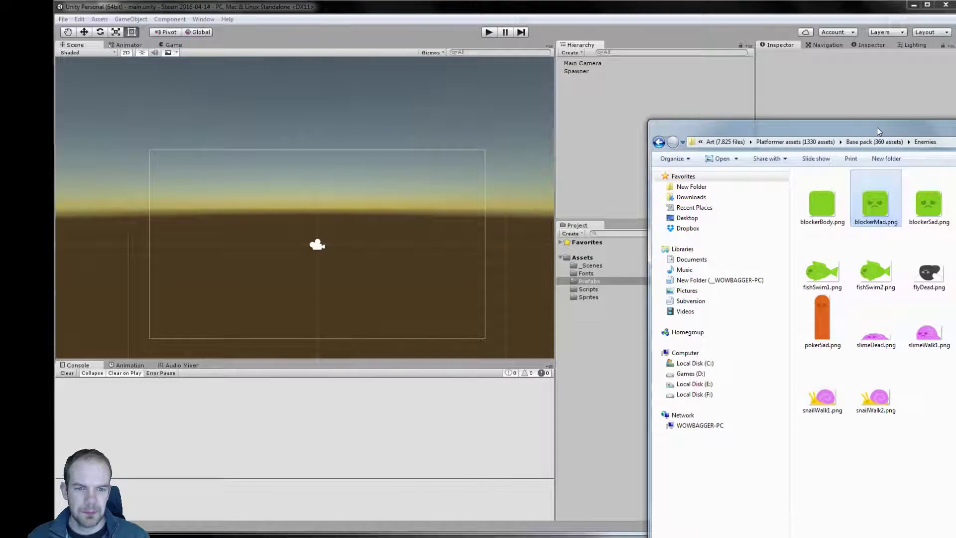
# - Drag blockerMad.png from Enemies and bomb.png from Items into Unity's Sprites folder
pyautogui.moveTo(885, 200); pyautogui.dragTo(589, 299)
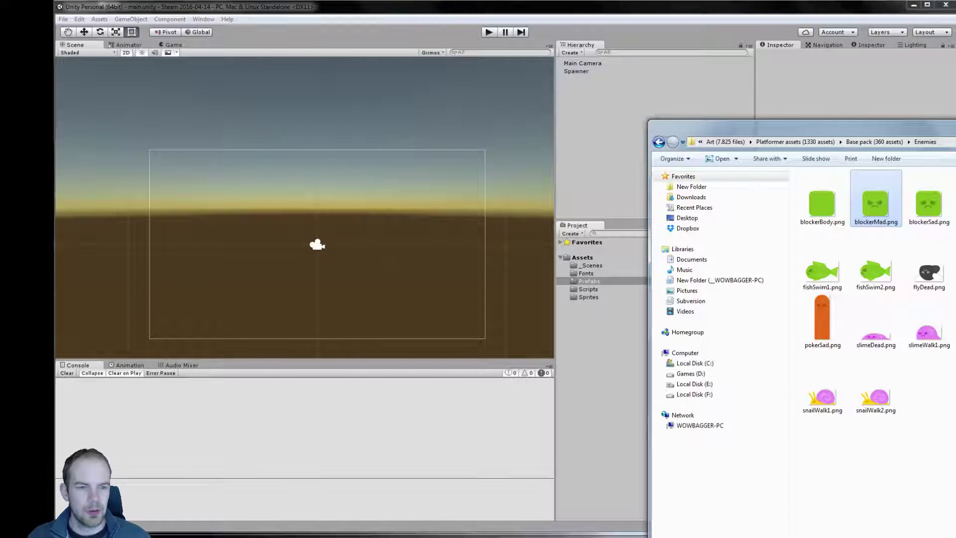
pyautogui.press('BackSpace')
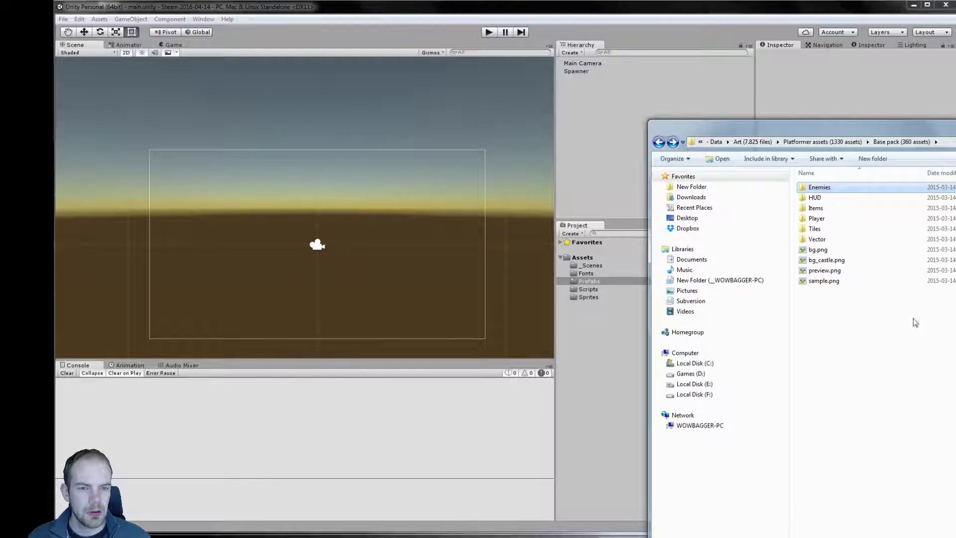
pyautogui.doubleClick(823, 208)
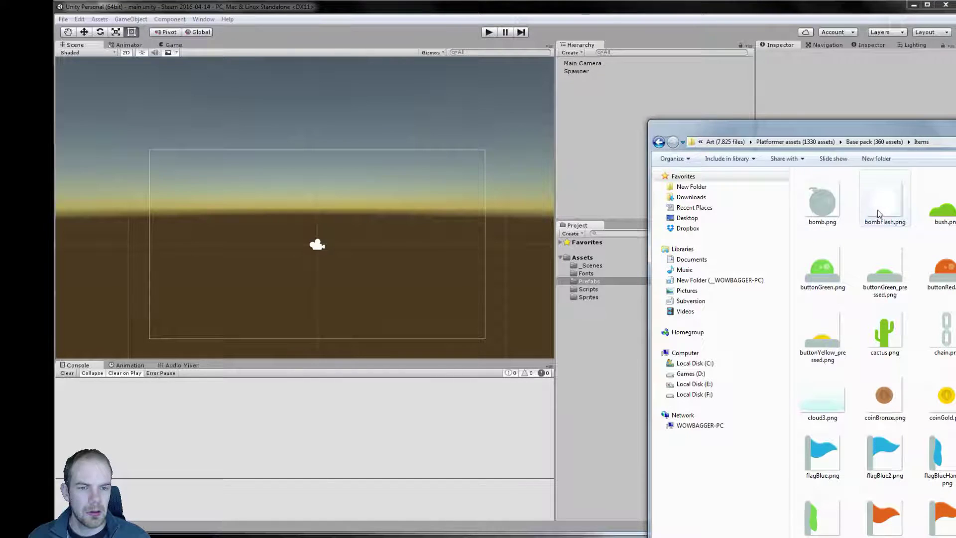
pyautogui.scroll(-3, 841, 185)
pyautogui.scroll(-3, 842, 185)
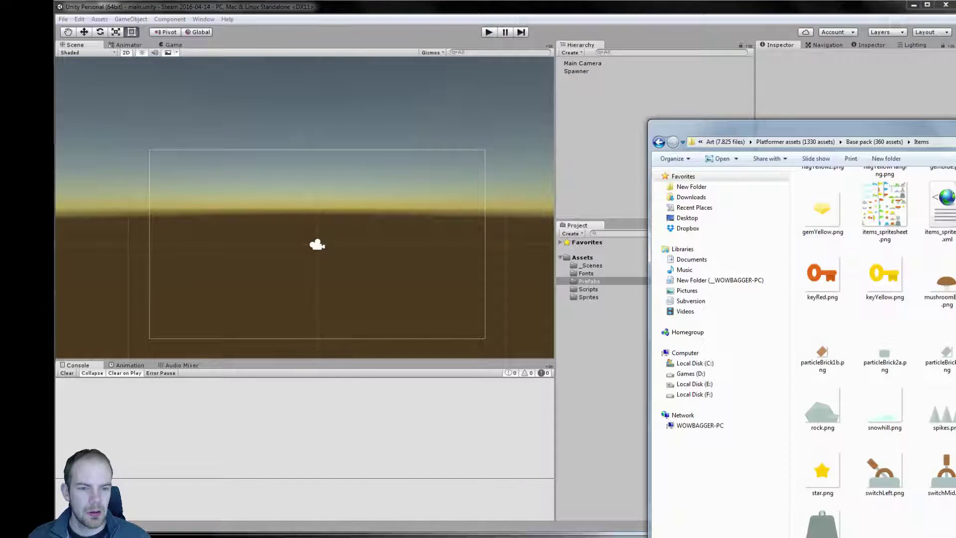
pyautogui.scroll(8, 841, 186)
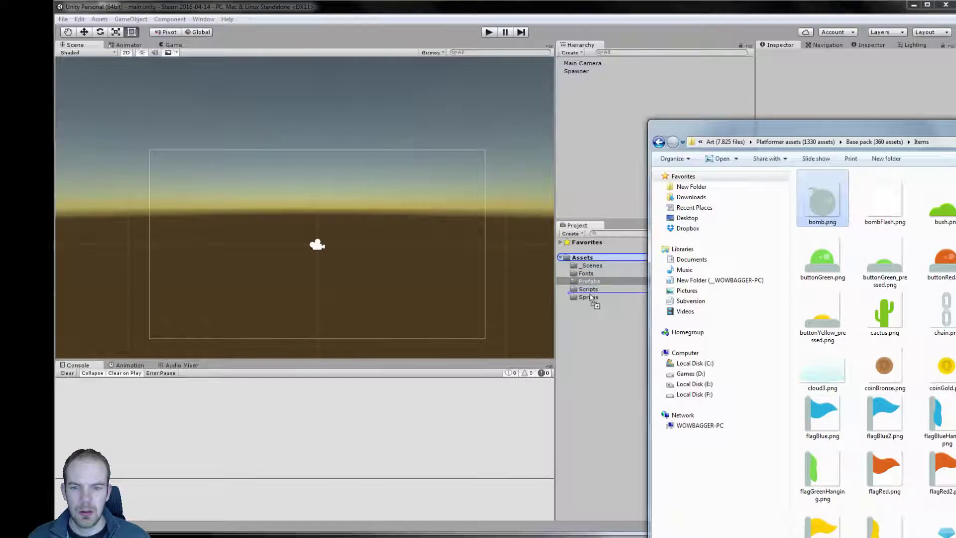
pyautogui.moveTo(841, 186); pyautogui.dragTo(589, 297)
# - Open the Sprites folder and set the bomb image's Texture Type to Sprite (2D and UI)
pyautogui.click(536, 335)
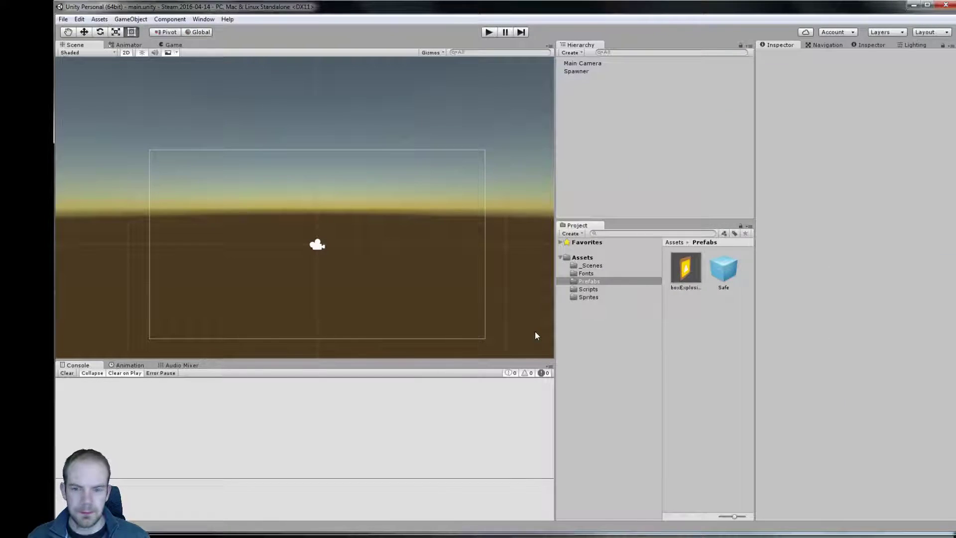
pyautogui.click(589, 296)
pyautogui.click(727, 269)
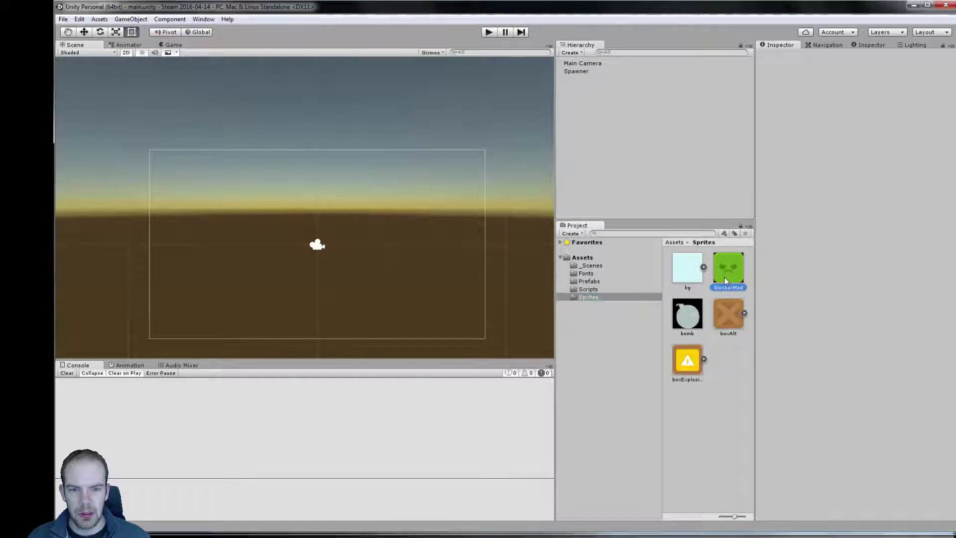
pyautogui.click(687, 313)
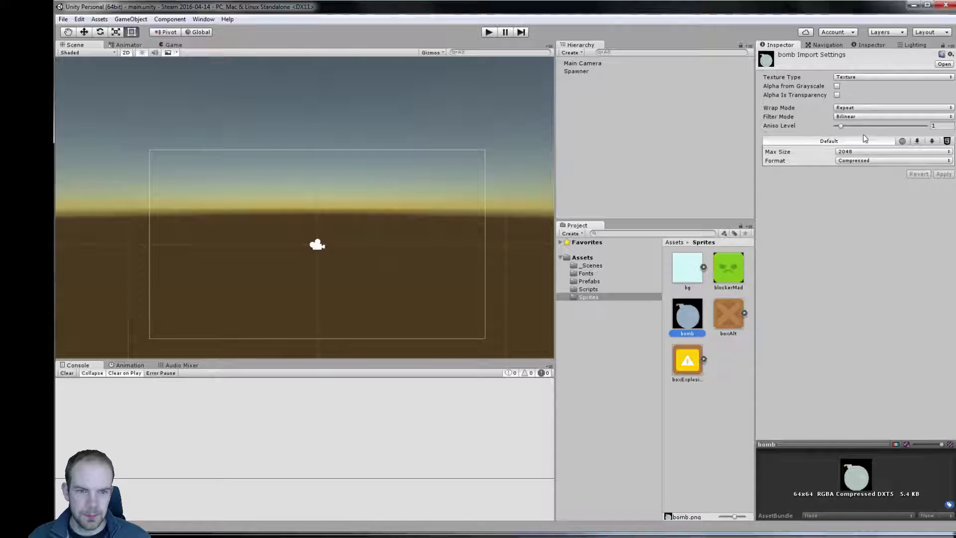
pyautogui.click(864, 78)
pyautogui.click(872, 121)
pyautogui.click(943, 195)
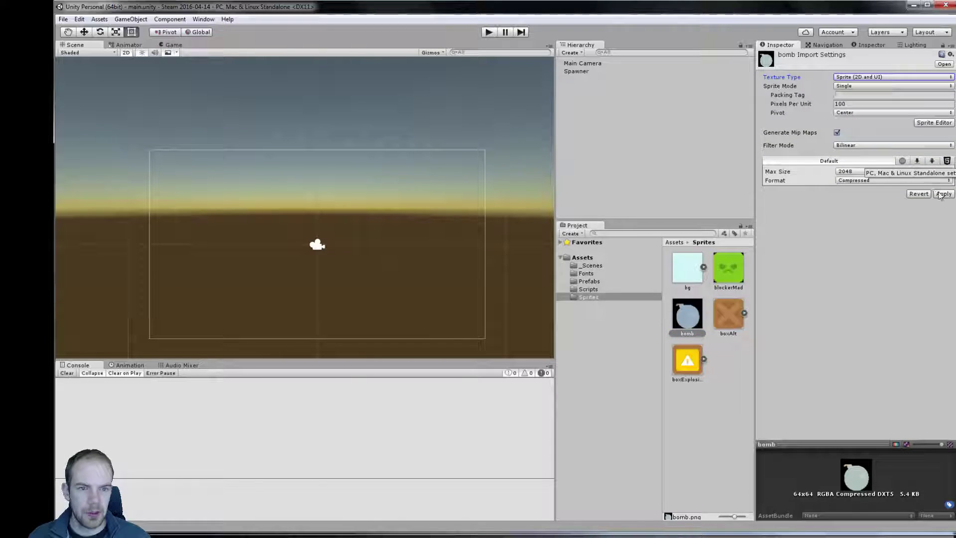
# - Set blockerMad's Texture Type to Sprite (2D and UI) as well and apply it
pyautogui.click(875, 77)
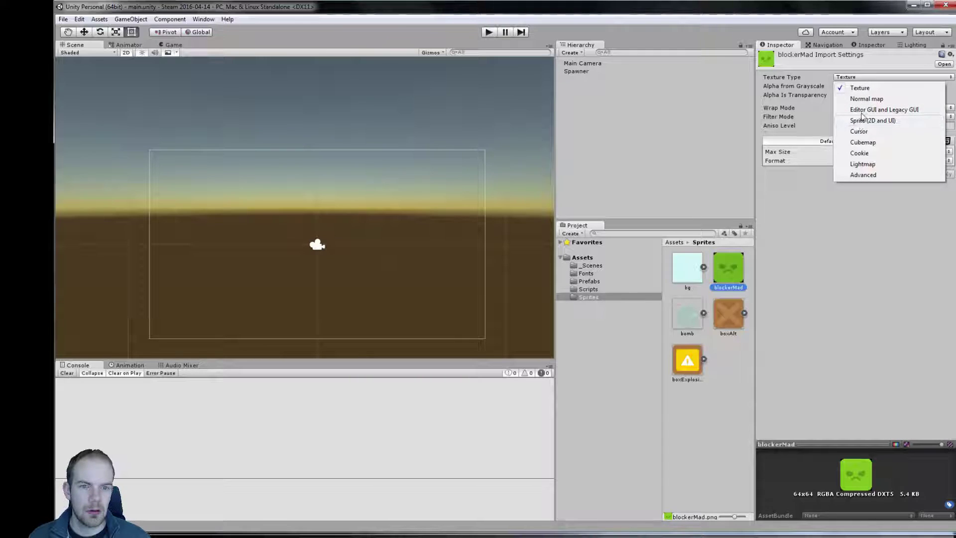
pyautogui.click(867, 121)
pyautogui.click(943, 194)
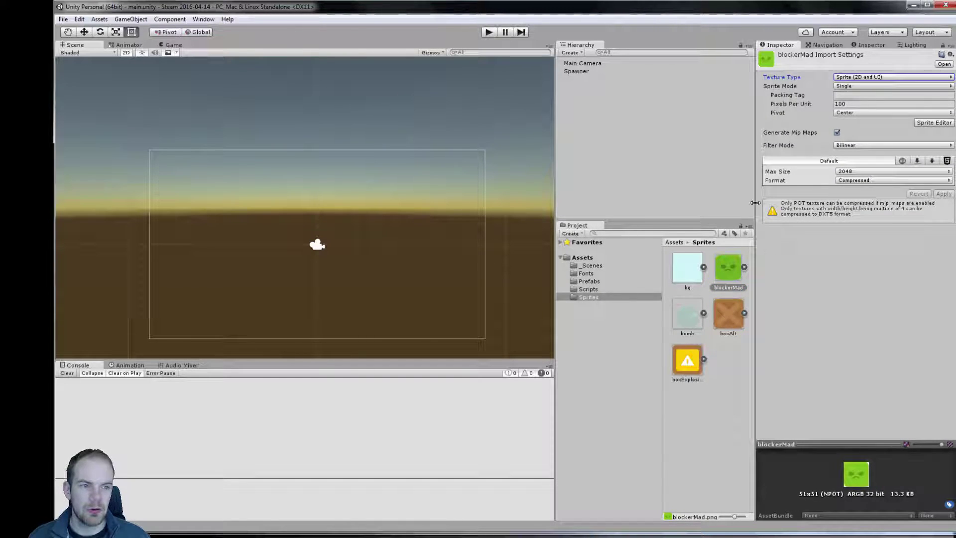
# - Place the blockerMad sprite in the scene, rename it Player, and save it as a prefab
pyautogui.scroll(3, 346, 288)
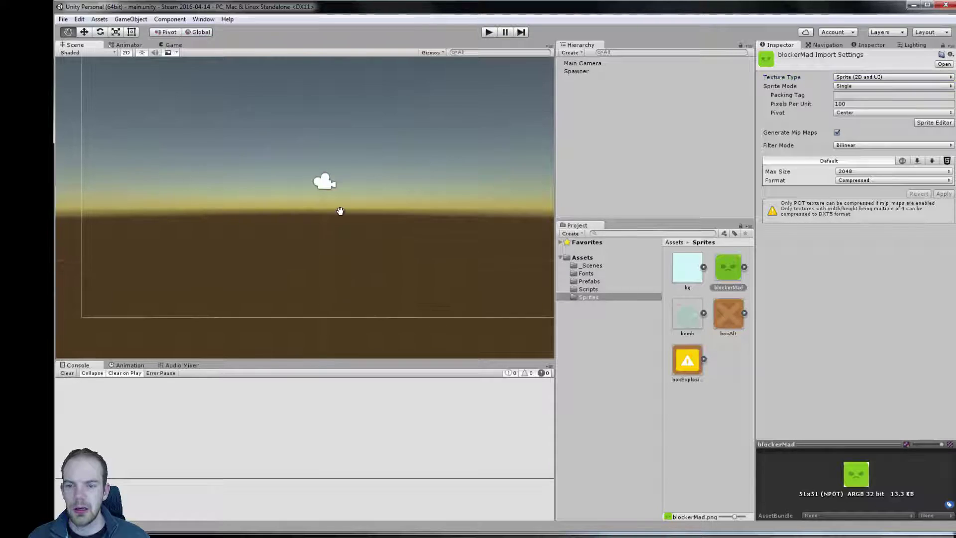
pyautogui.moveTo(727, 271); pyautogui.dragTo(384, 190)
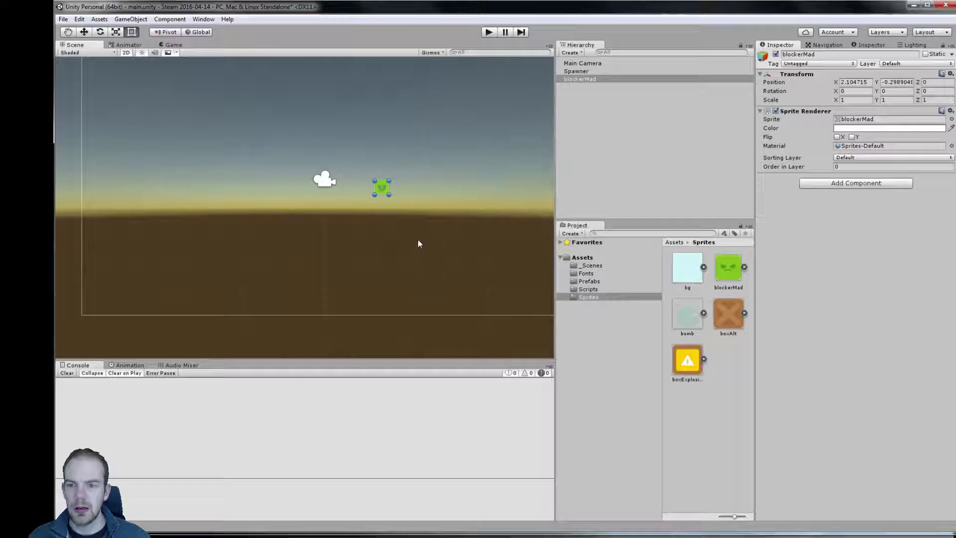
pyautogui.moveTo(417, 240); pyautogui.dragTo(403, 261, button='middle')
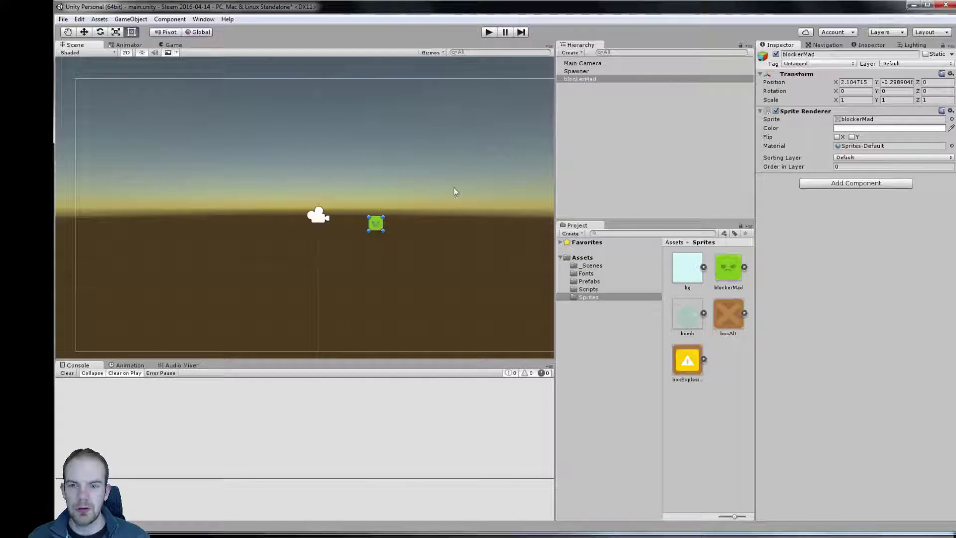
pyautogui.click(817, 53)
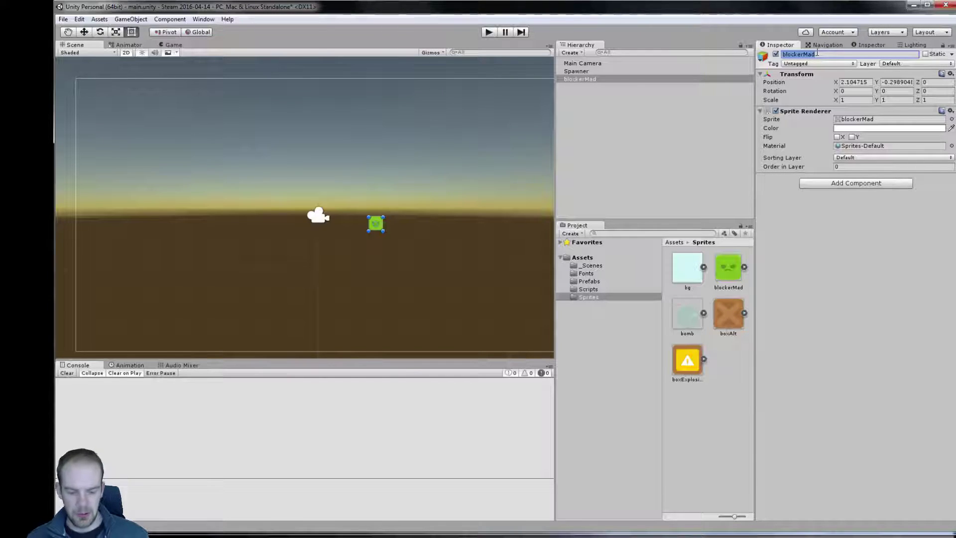
pyautogui.write('Player')
pyautogui.press('Return')
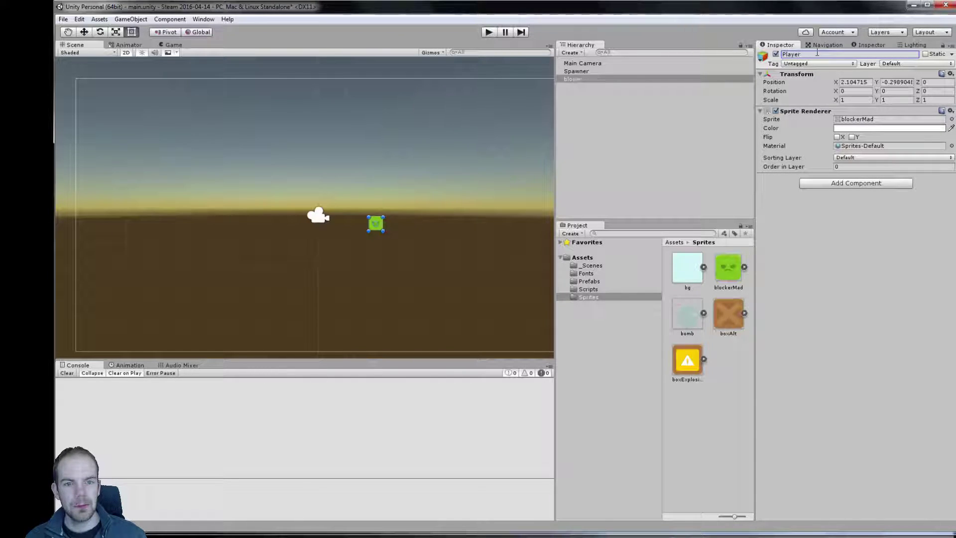
pyautogui.moveTo(571, 83); pyautogui.dragTo(599, 283)
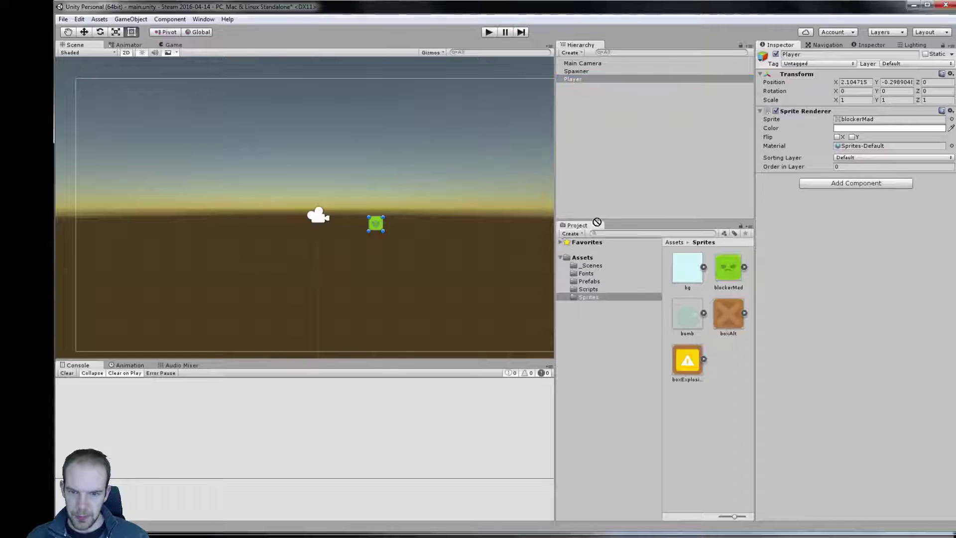
# - Browse the Prefabs, Scripts and Sprites folders, checking the new Player prefab
pyautogui.click(376, 223)
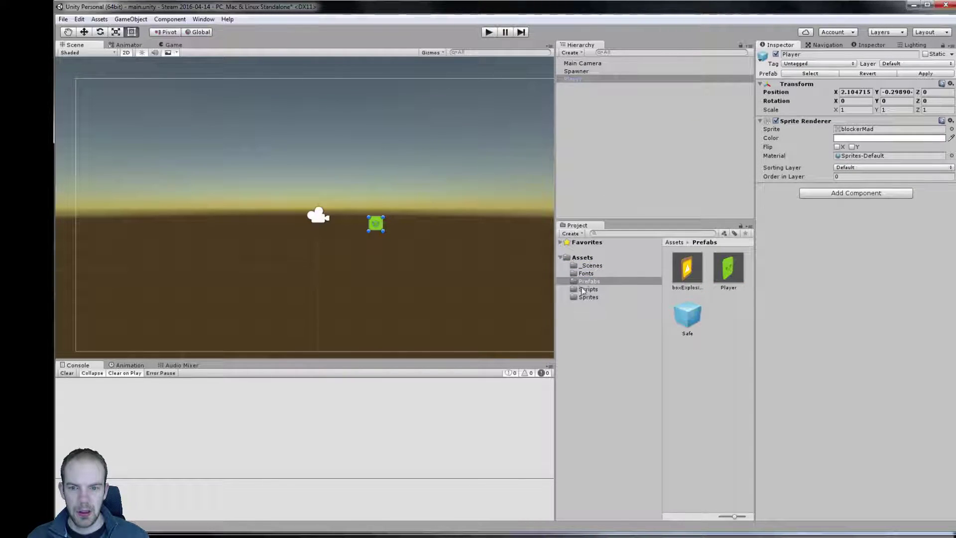
pyautogui.click(689, 273)
pyautogui.click(729, 269)
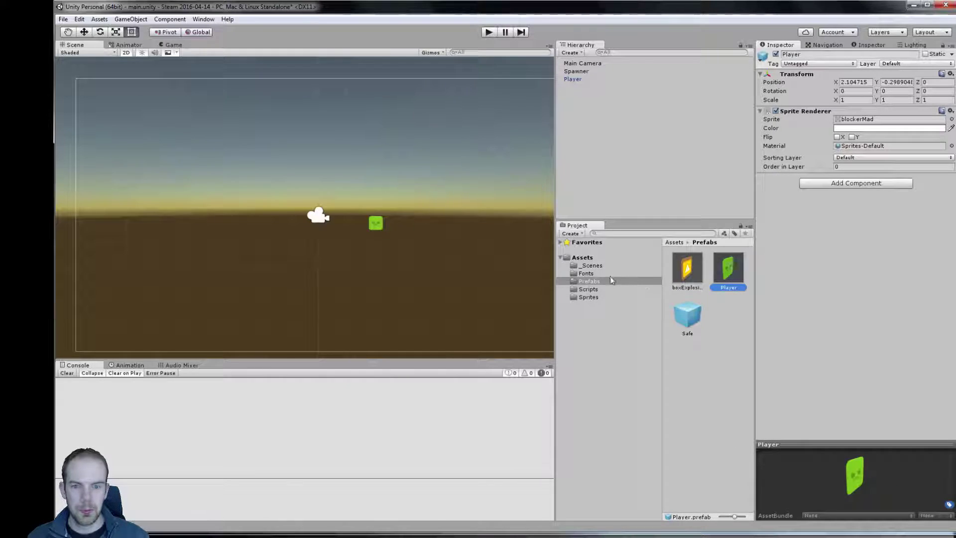
pyautogui.click(588, 289)
pyautogui.click(588, 297)
pyautogui.click(589, 281)
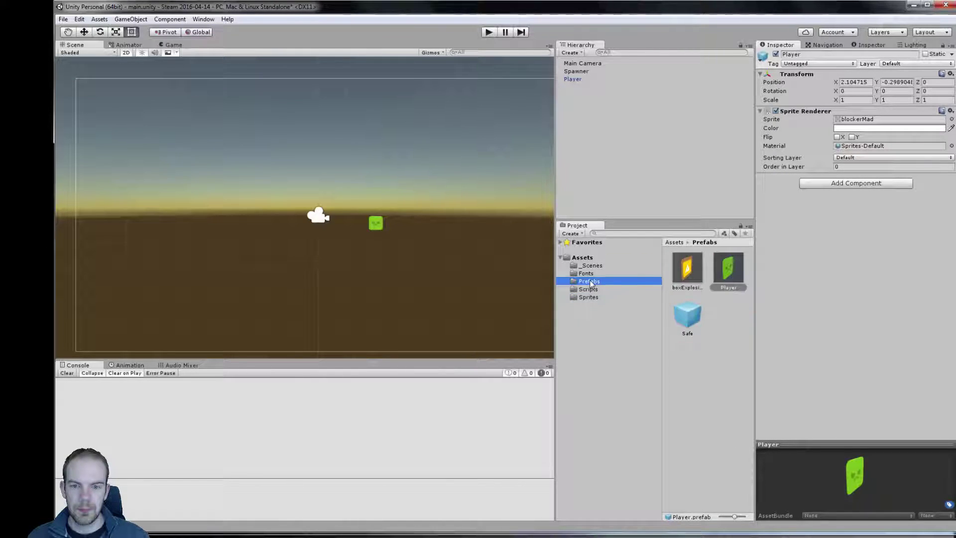
pyautogui.click(588, 296)
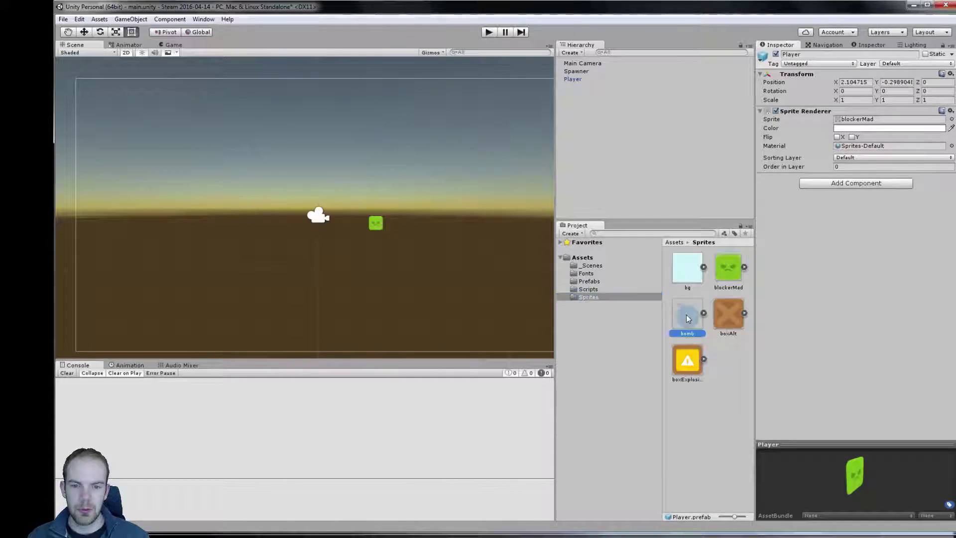
# - Make a bomb prefab from the bomb sprite in Prefabs and delete its scene copy
pyautogui.moveTo(687, 314); pyautogui.dragTo(428, 230)
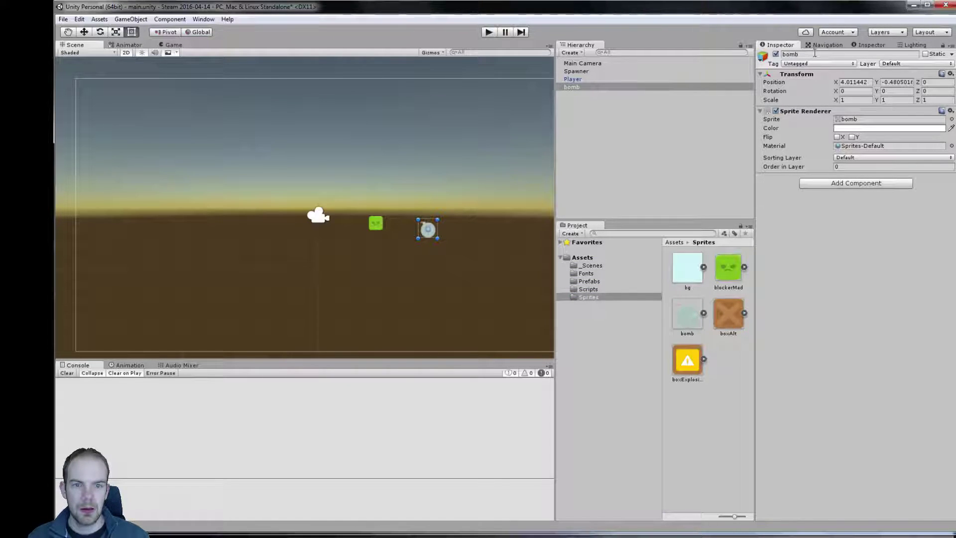
pyautogui.moveTo(584, 88); pyautogui.dragTo(589, 281)
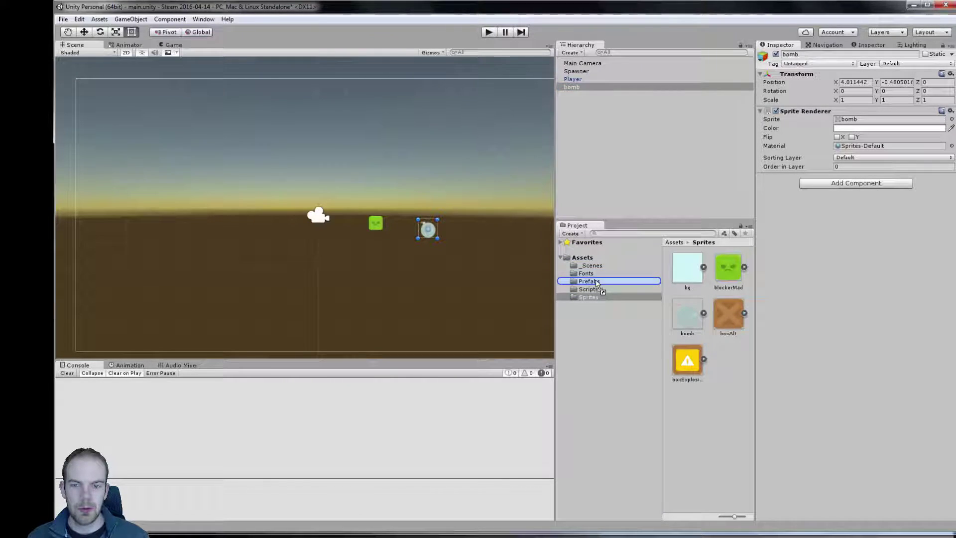
pyautogui.click(427, 227)
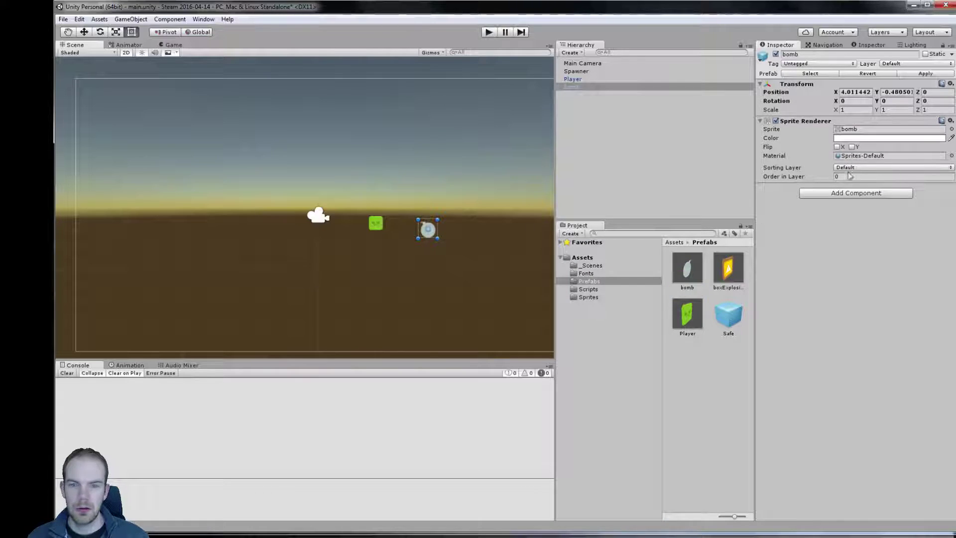
pyautogui.press('Delete')
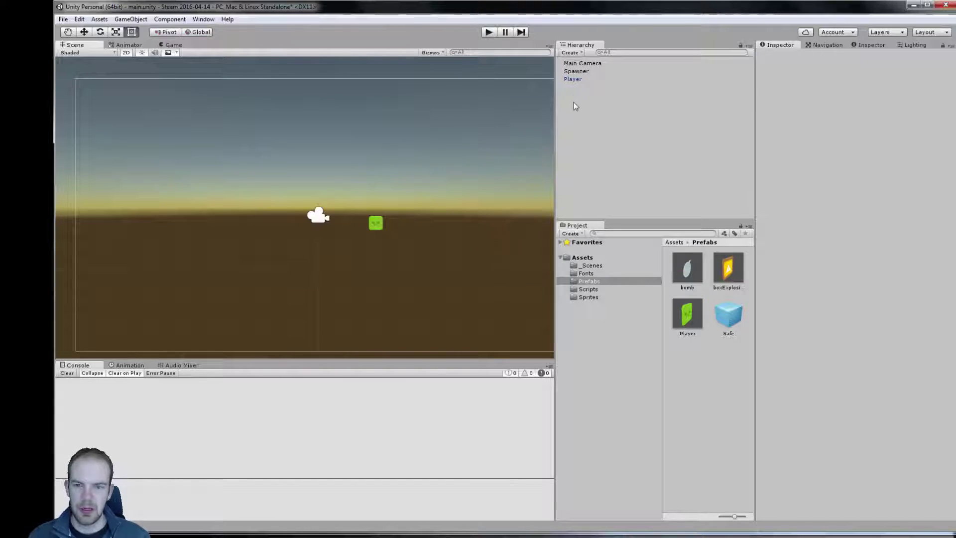
pyautogui.click(572, 79)
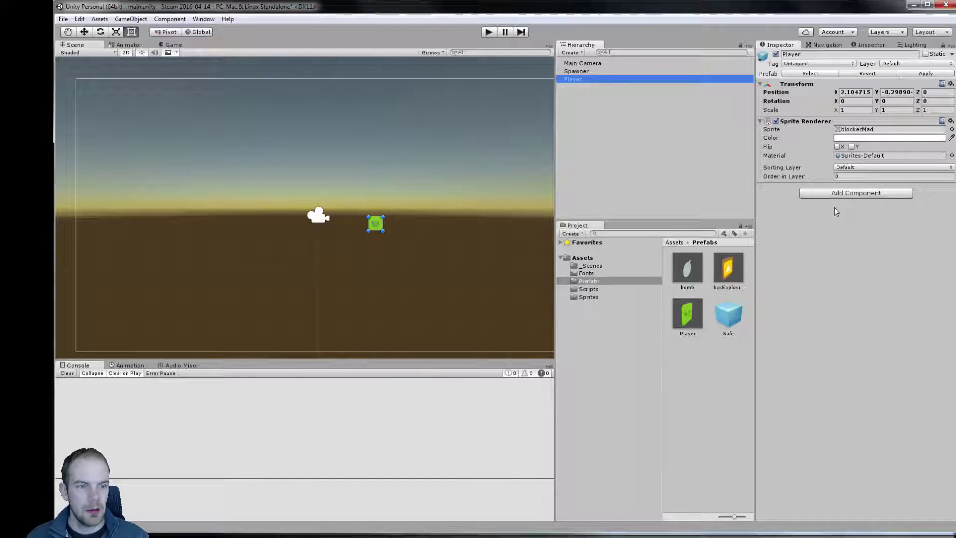
# - Add the PlayerMovement script component to Player
pyautogui.click(835, 197)
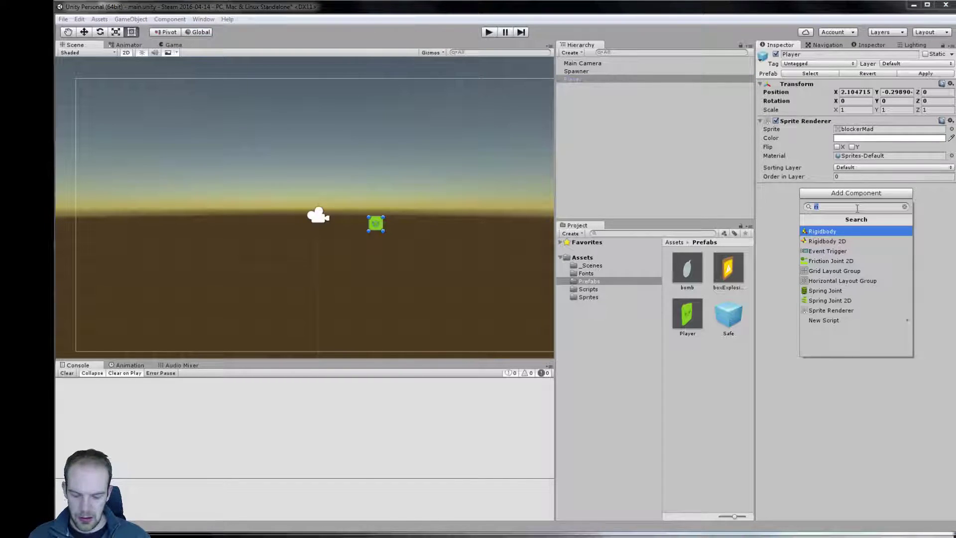
pyautogui.write('Play')
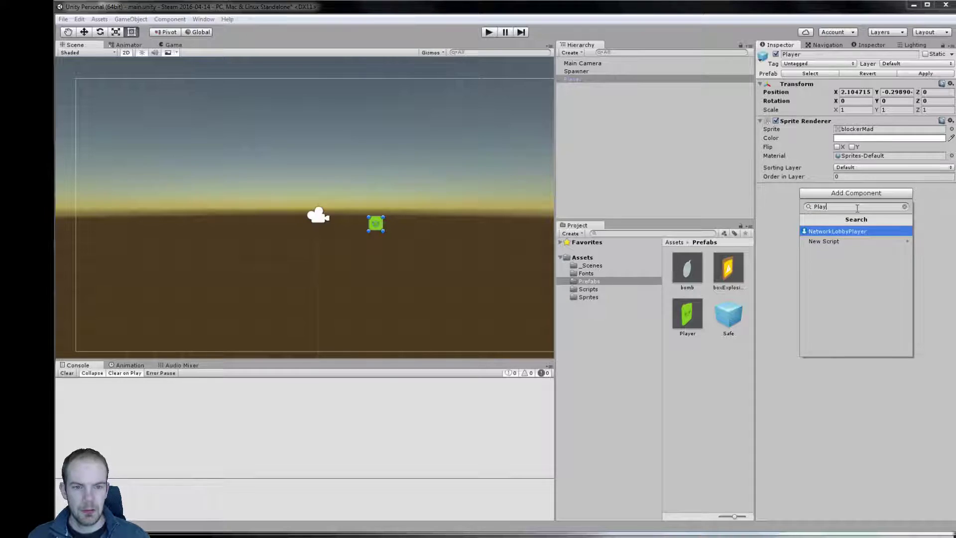
pyautogui.write('erMovment')
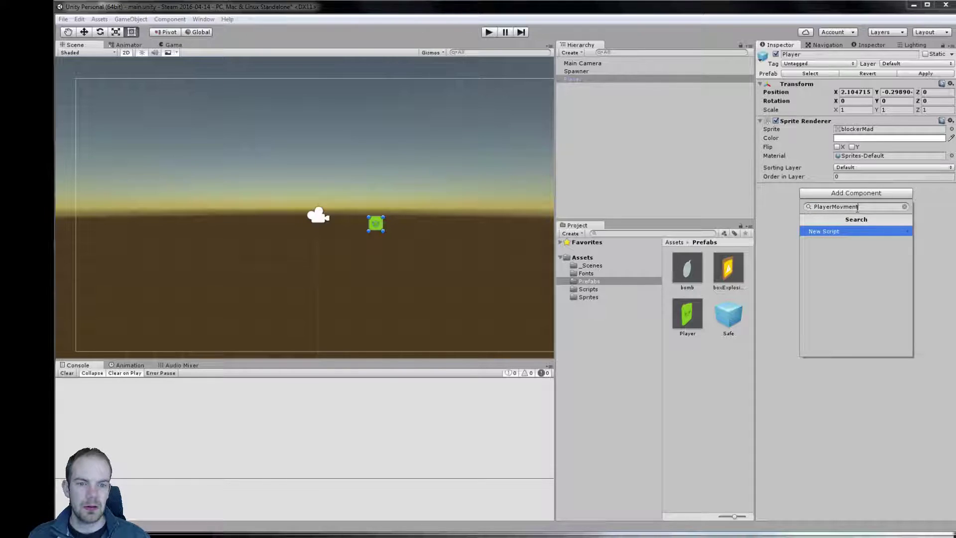
pyautogui.press('Return')
pyautogui.press('Return')
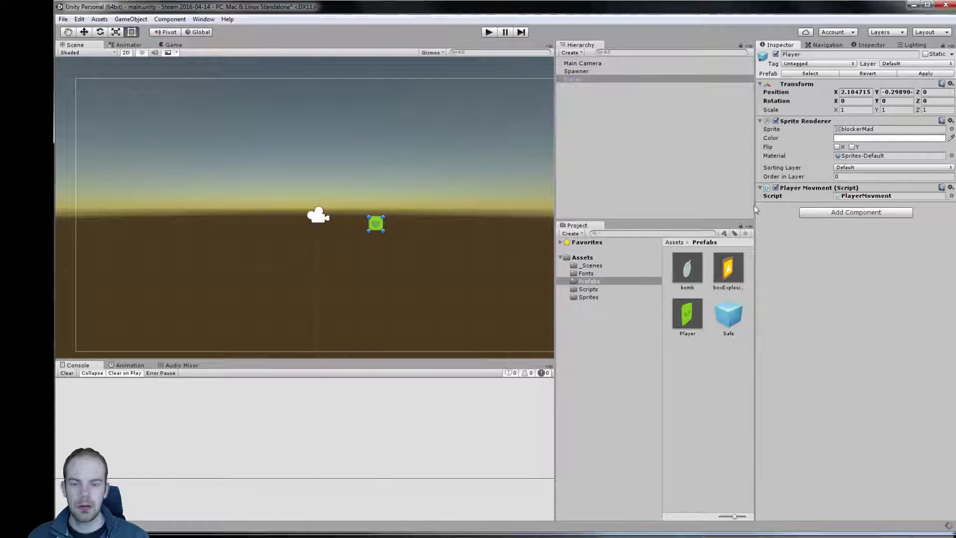
# - Create a new DropBomb script on Player and open it in the code editor
pyautogui.click(857, 215)
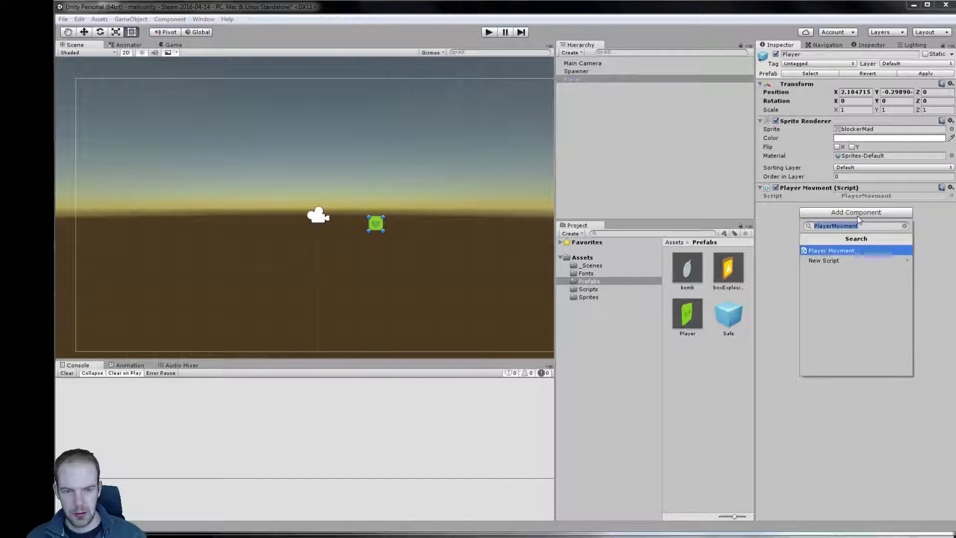
pyautogui.write('Drom')
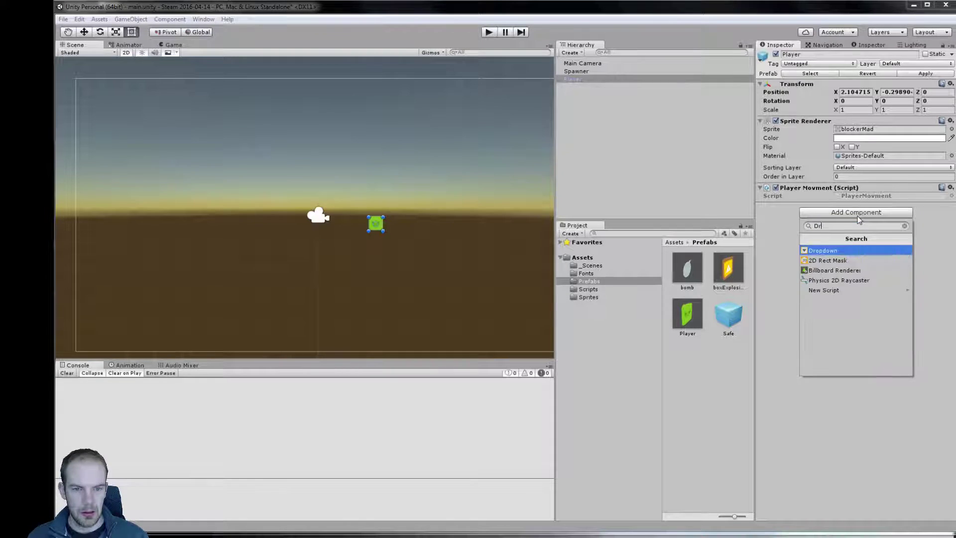
pyautogui.press('BackSpace')
pyautogui.write('pBomb')
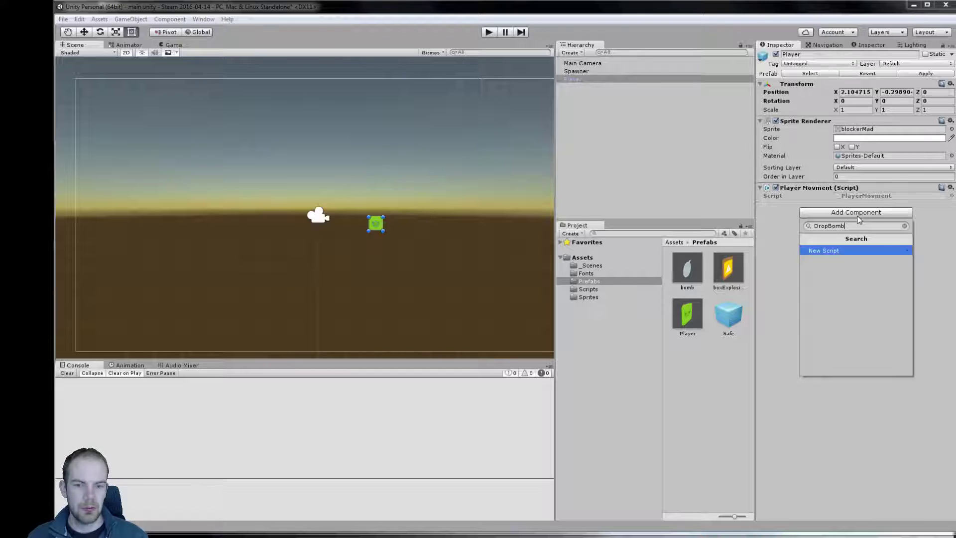
pyautogui.press('Return')
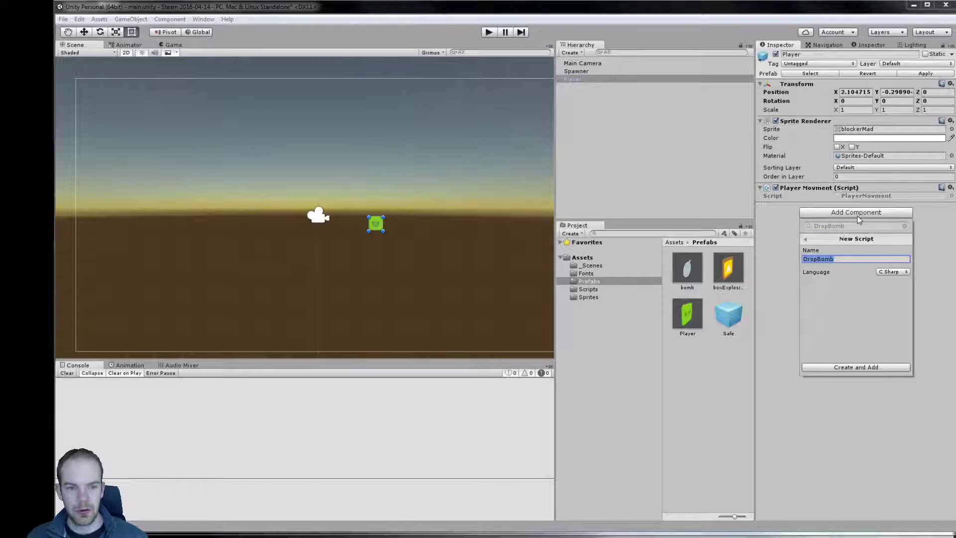
pyautogui.press('Return')
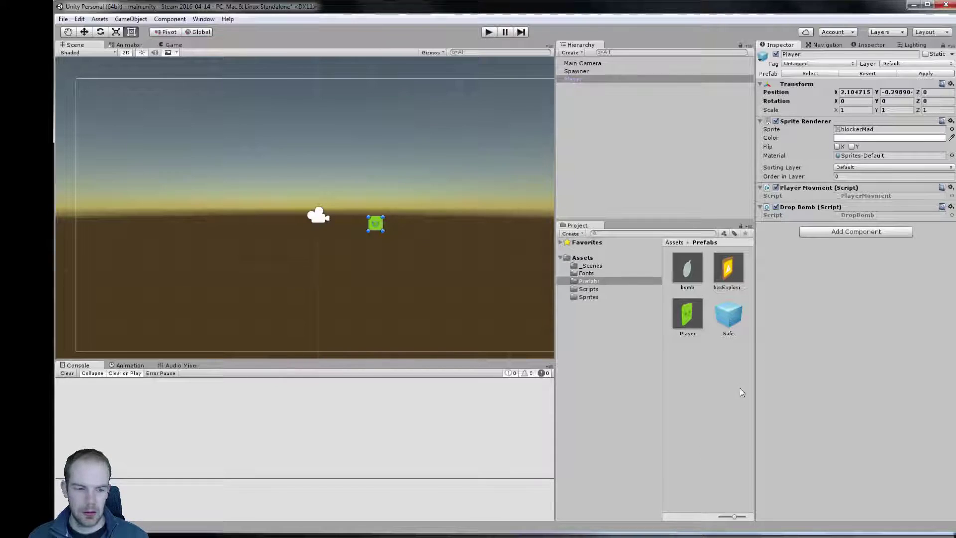
pyautogui.doubleClick(858, 215)
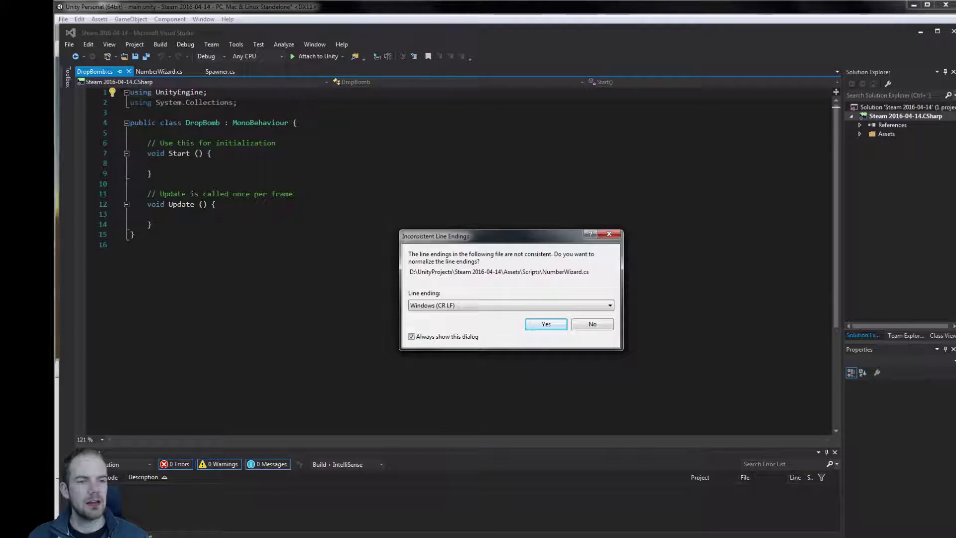
# - Dismiss the line-endings warning, close NumberWizard.cs without saving, and return to DropBomb.cs
pyautogui.click(547, 325)
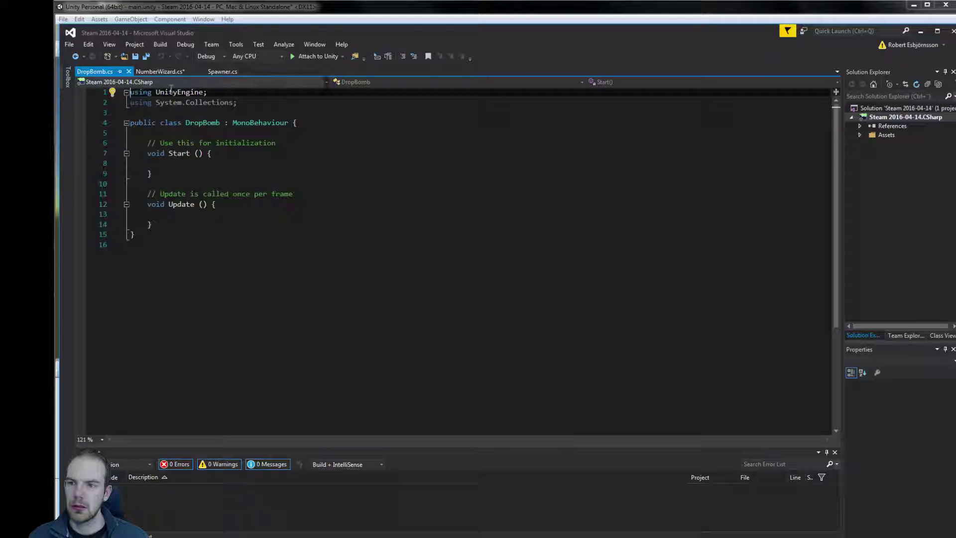
pyautogui.click(159, 71)
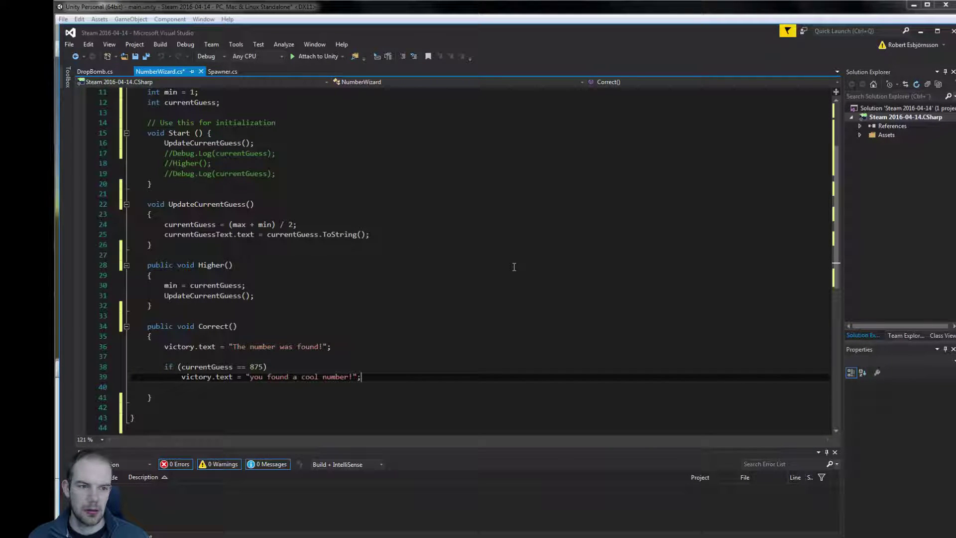
pyautogui.press('Up')
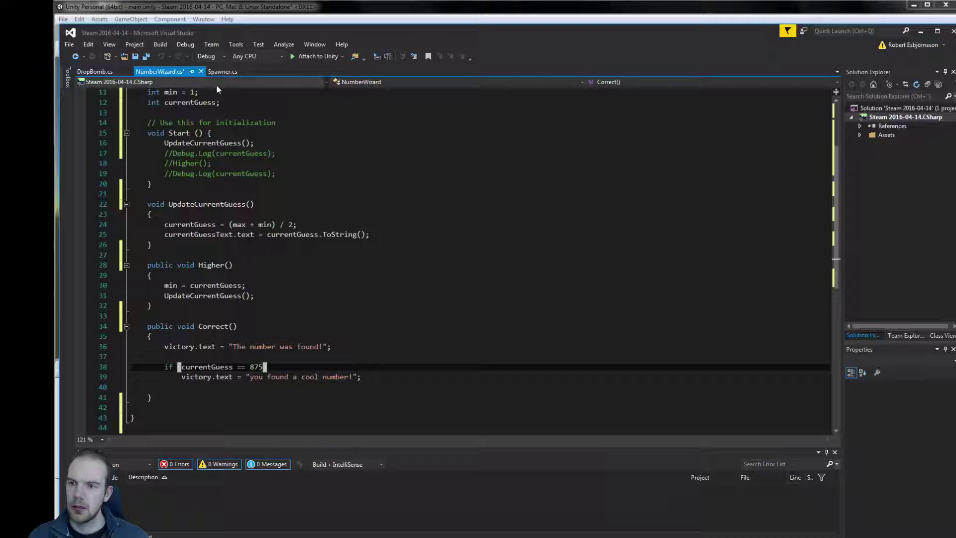
pyautogui.click(201, 71)
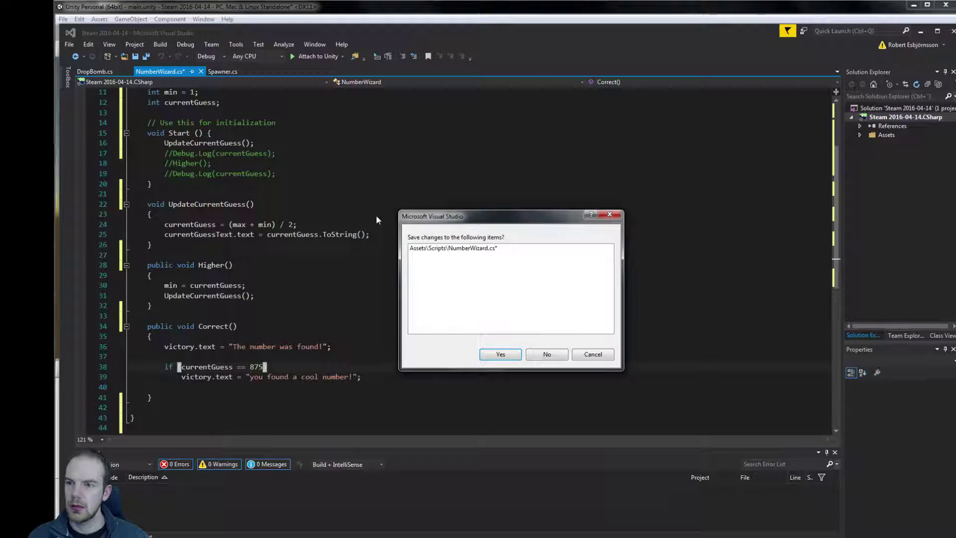
pyautogui.click(546, 355)
pyautogui.click(242, 214)
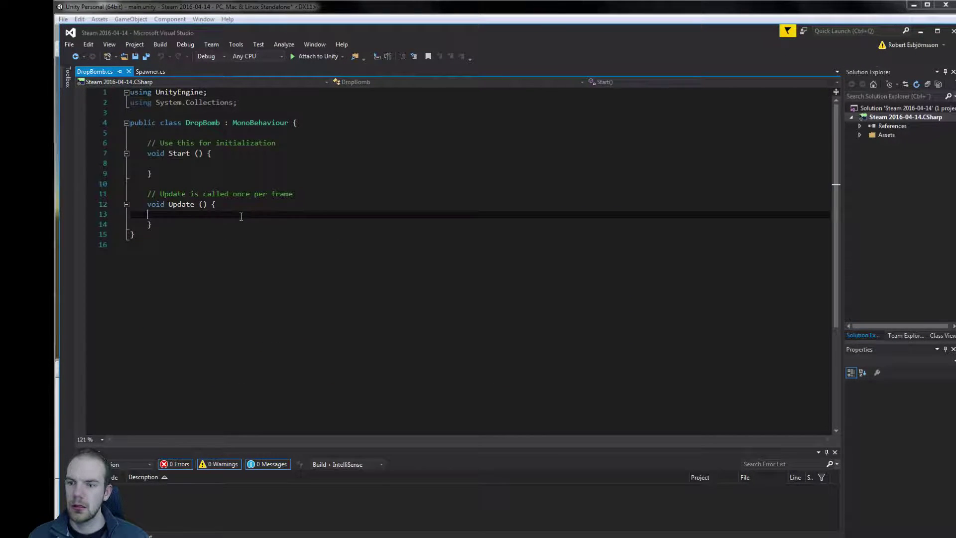
pyautogui.click(195, 150)
# - Add 'public GameObject bomb' under the DropBomb class header and start a new line in Update
pyautogui.click(224, 133)
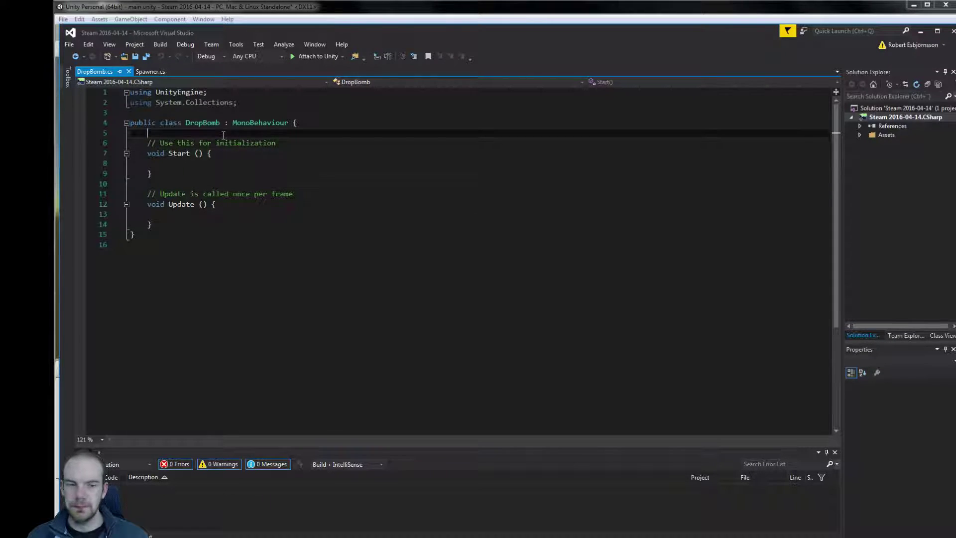
pyautogui.press('Return')
pyautogui.press('Return')
pyautogui.press('Up')
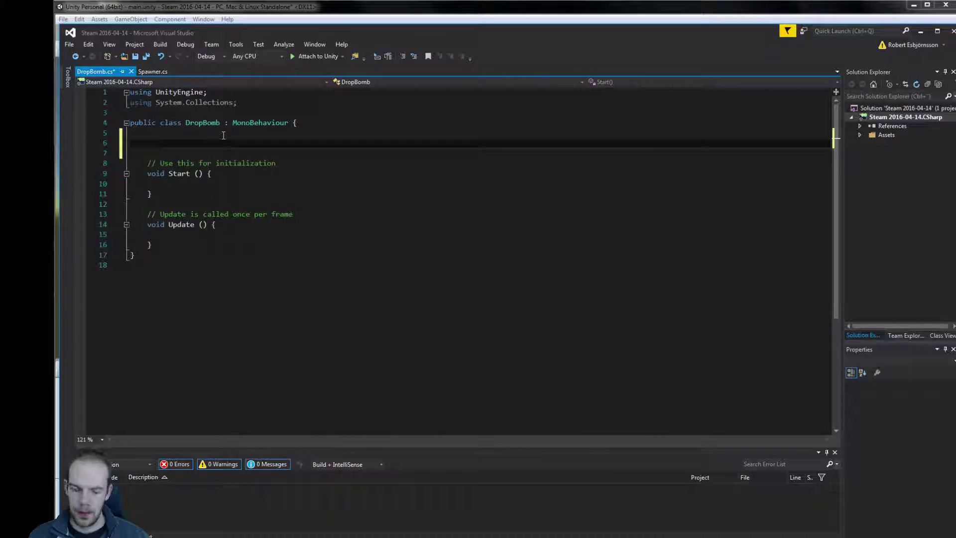
pyautogui.write('public ')
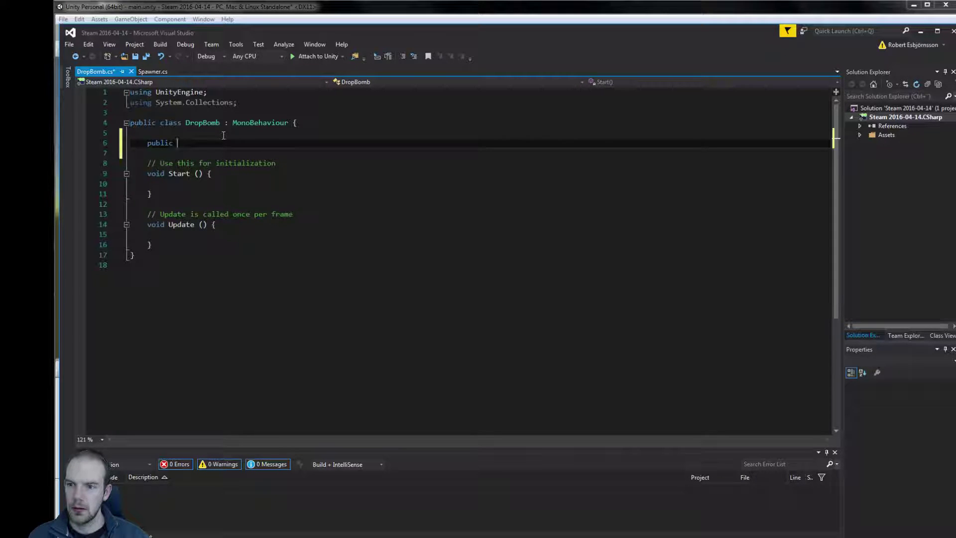
pyautogui.write('GameObject ')
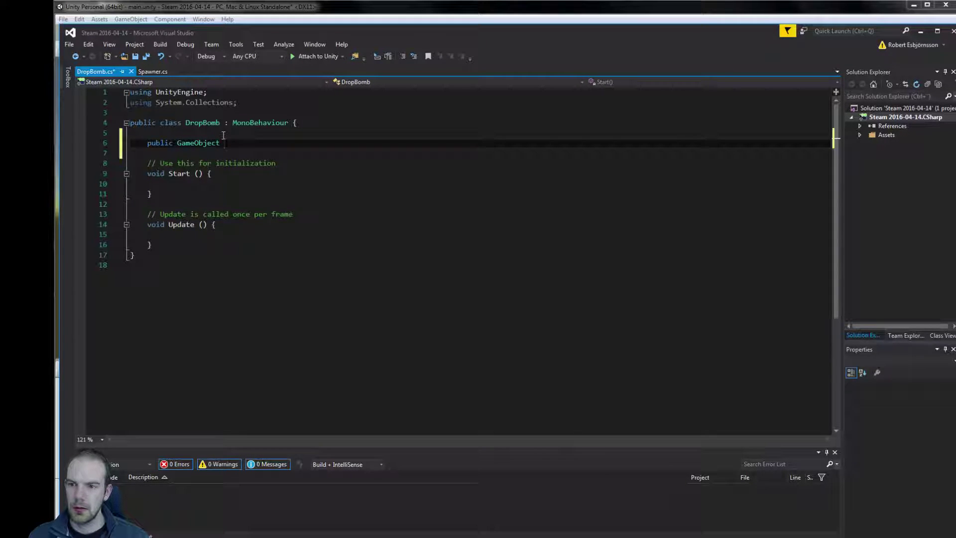
pyautogui.write('bomb;')
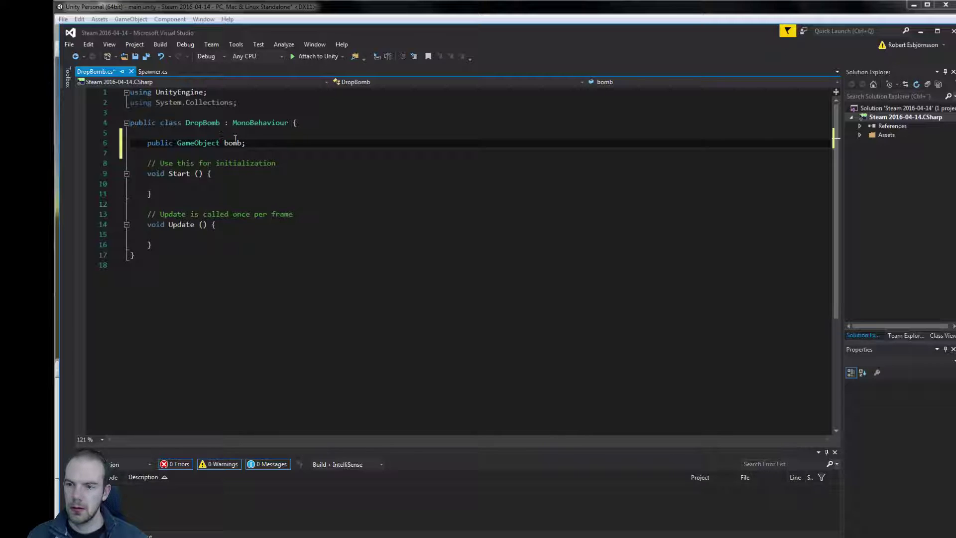
pyautogui.click(232, 233)
pyautogui.press('Tab')
pyautogui.hotkey('ctrl', 'space')
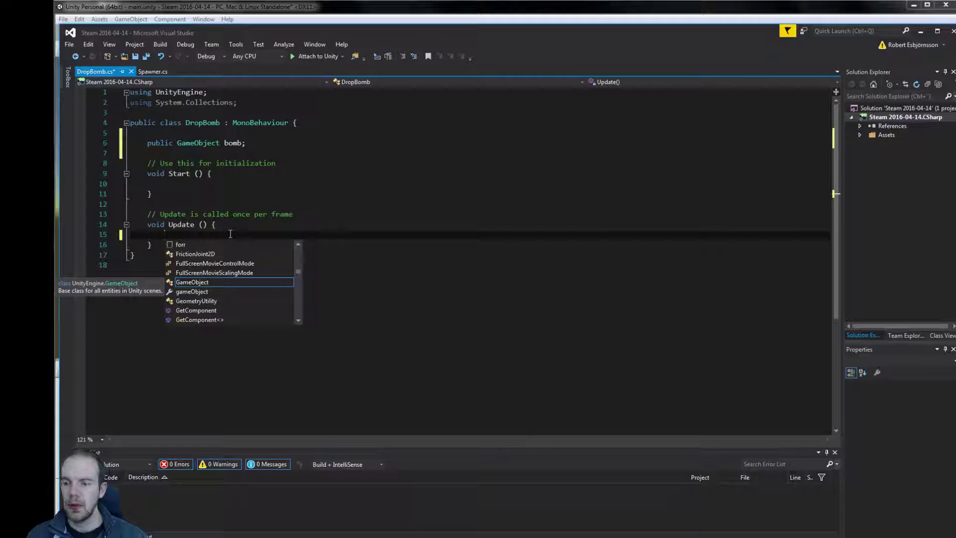
# - In Update, add an if (Input.GetButtonDown("Jump")) condition with an opening brace
pyautogui.press('Escape')
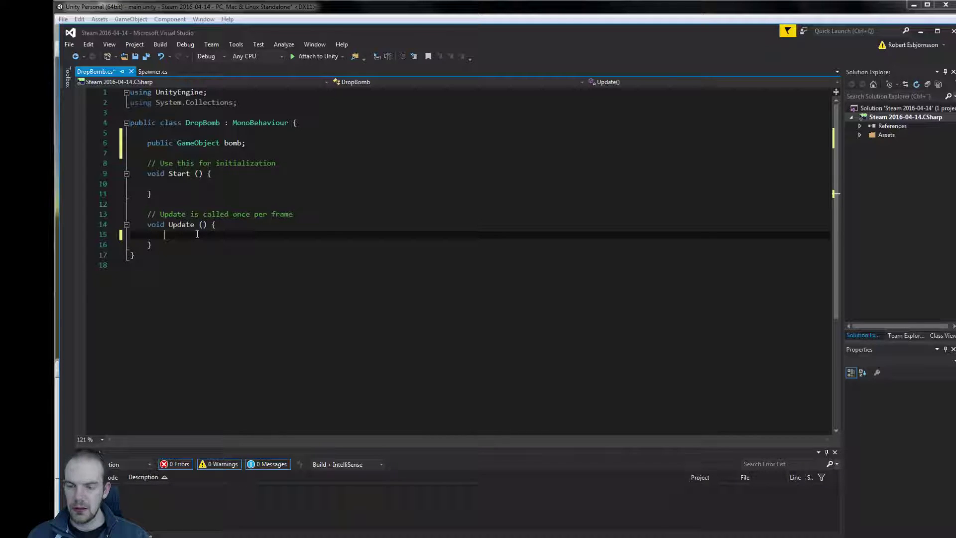
pyautogui.write('if(')
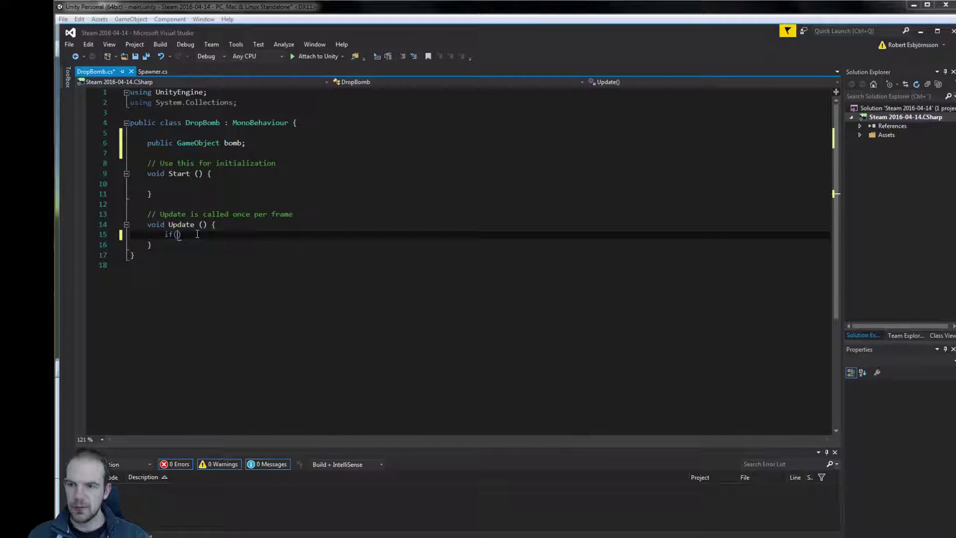
pyautogui.write('Input')
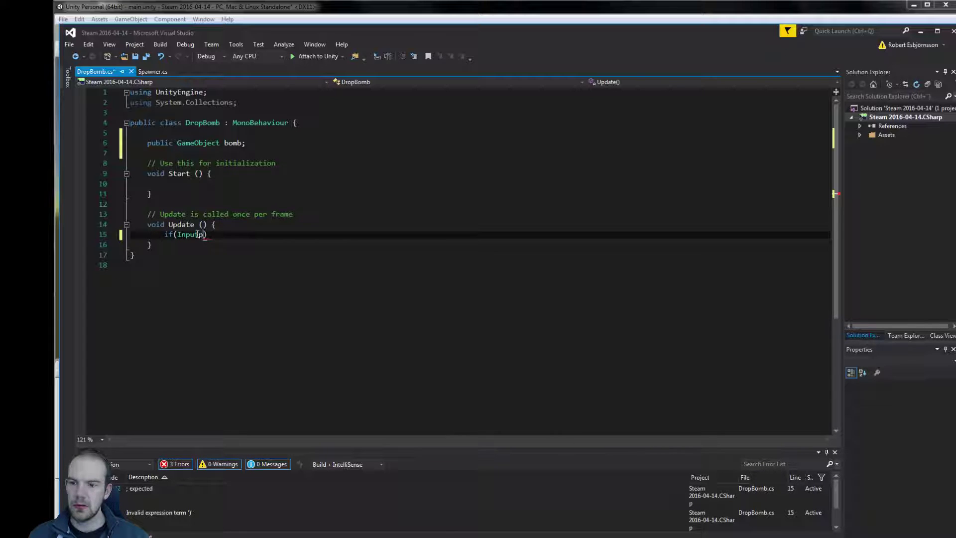
pyautogui.write('.Get')
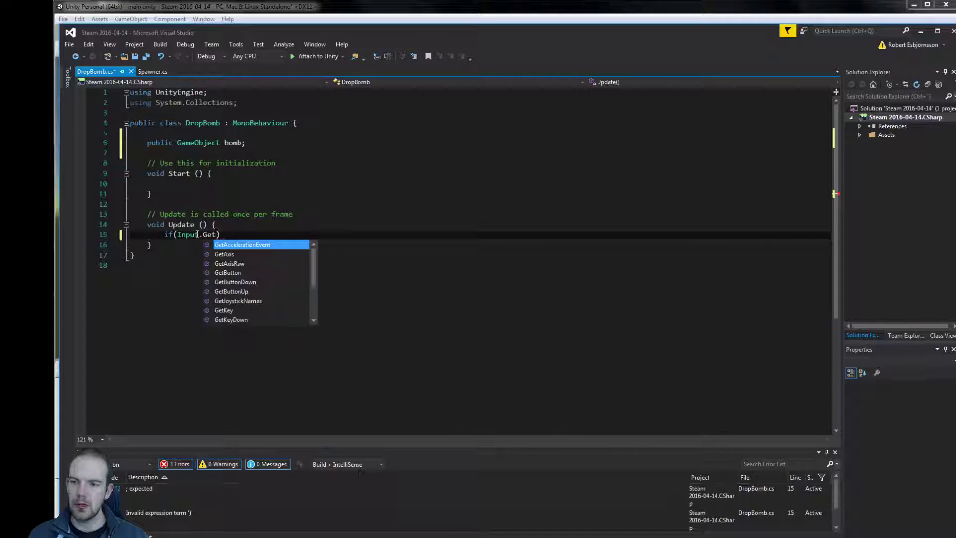
pyautogui.press('Down')
pyautogui.press('Down')
pyautogui.press('Down')
pyautogui.press('Down')
pyautogui.press('Tab')
pyautogui.write('(')
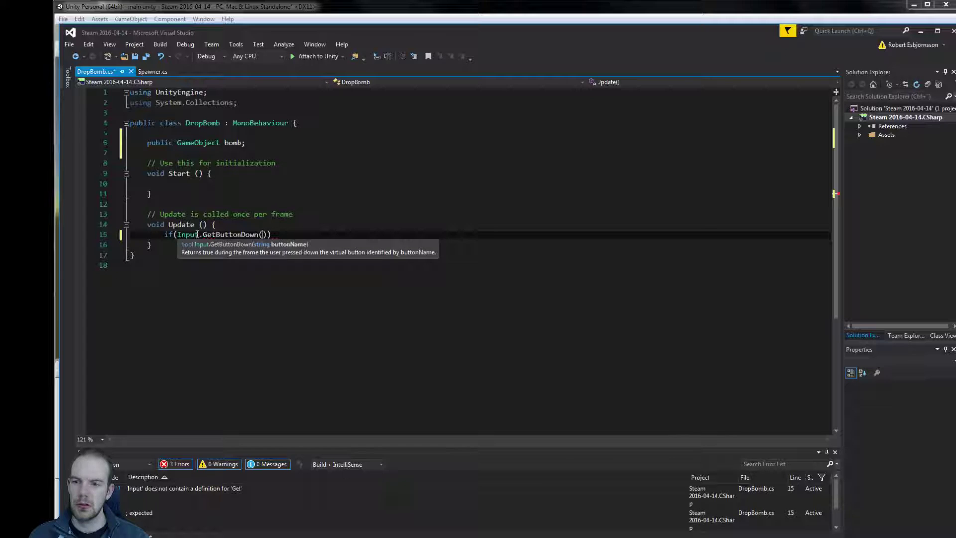
pyautogui.write('"Jump')
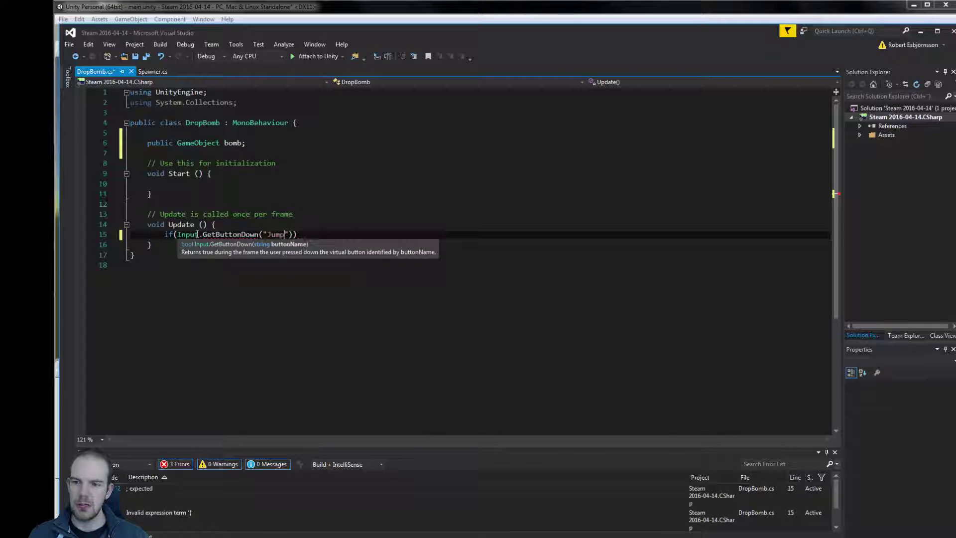
pyautogui.write('"')
pyautogui.press('End')
pyautogui.press('Return')
pyautogui.write('{')
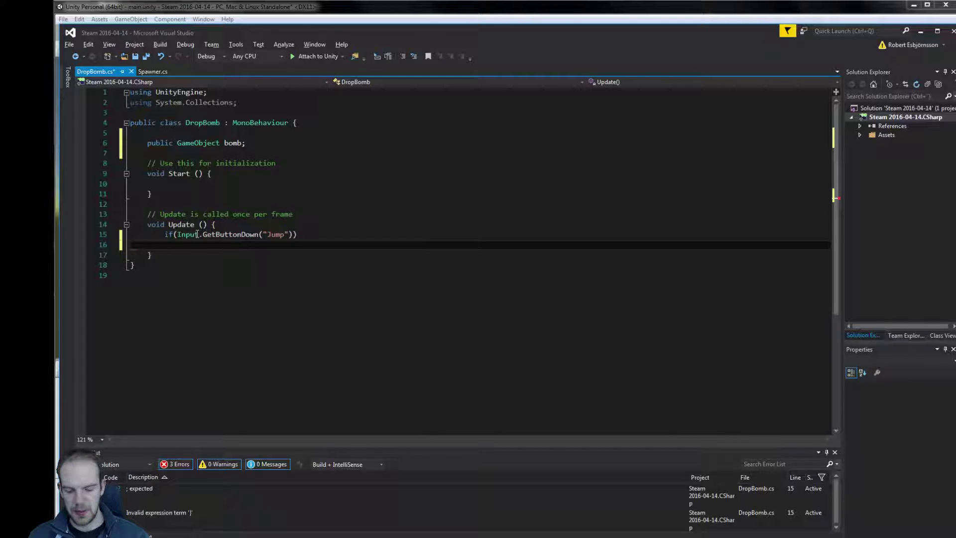
pyautogui.press('Return')
# - Inside it, call Instantiate(bomb, transform.position, Quaternion.identity); and save DropBomb.cs
pyautogui.write('In')
pyautogui.press('Tab')
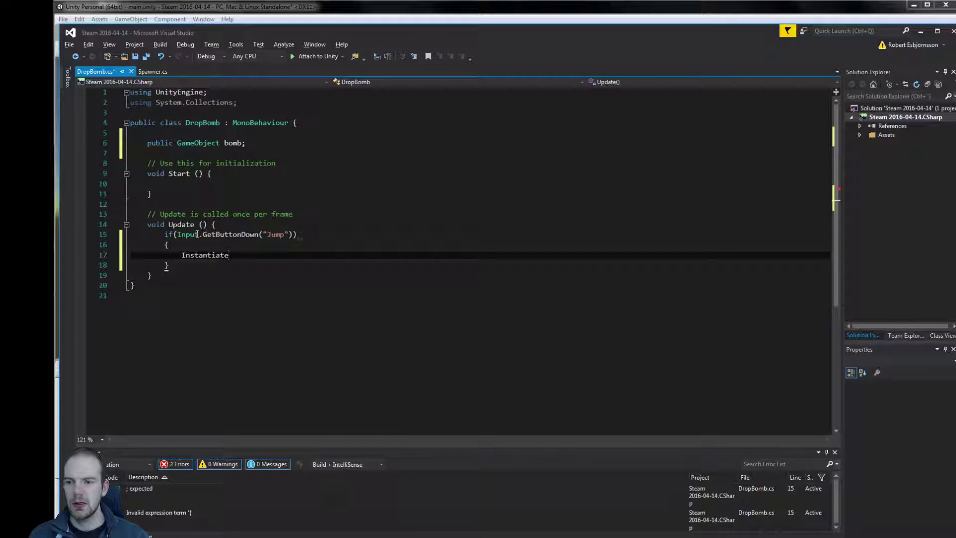
pyautogui.write('(bo')
pyautogui.press('Tab')
pyautogui.write(', ')
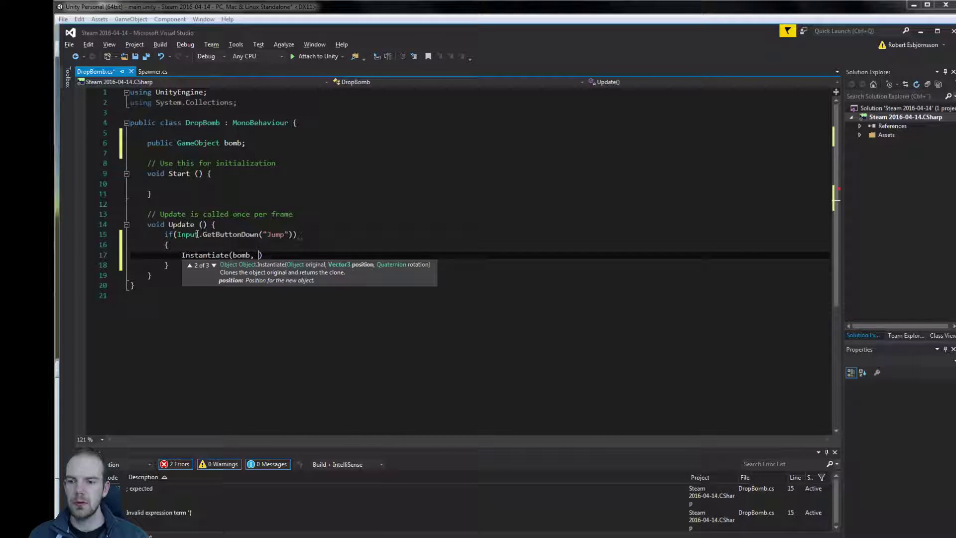
pyautogui.write('transform.position,')
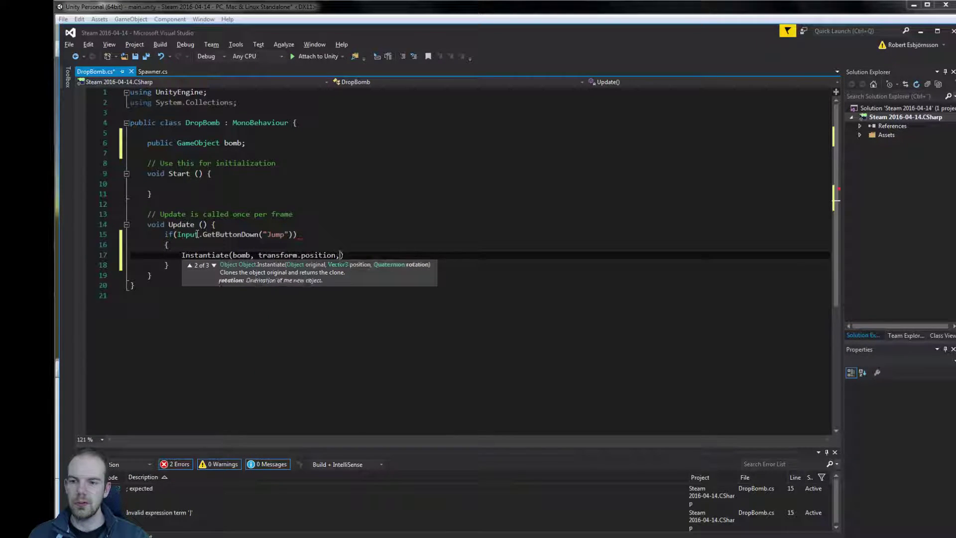
pyautogui.write(' tra')
pyautogui.press('Tab')
pyautogui.write('.r')
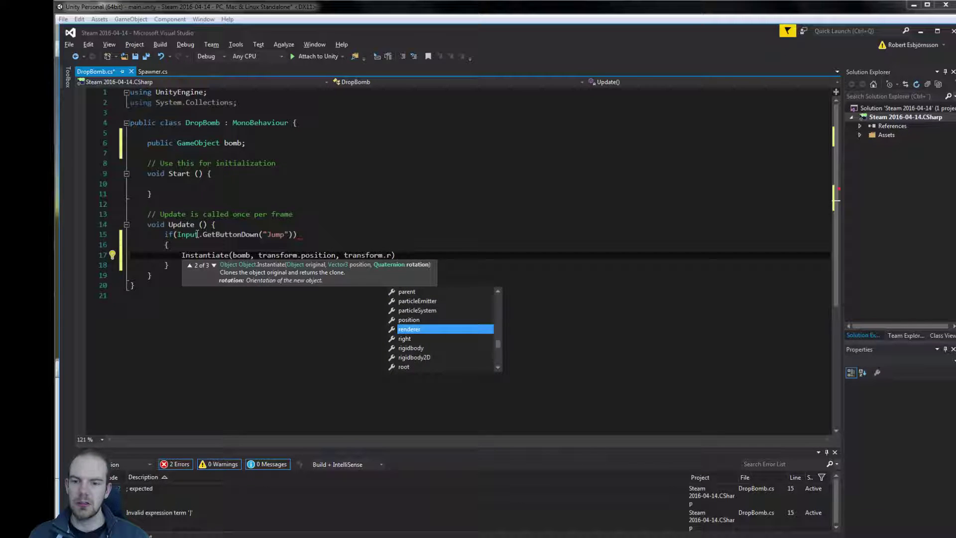
pyautogui.write('o')
pyautogui.press('BackSpace')
pyautogui.press('BackSpace')
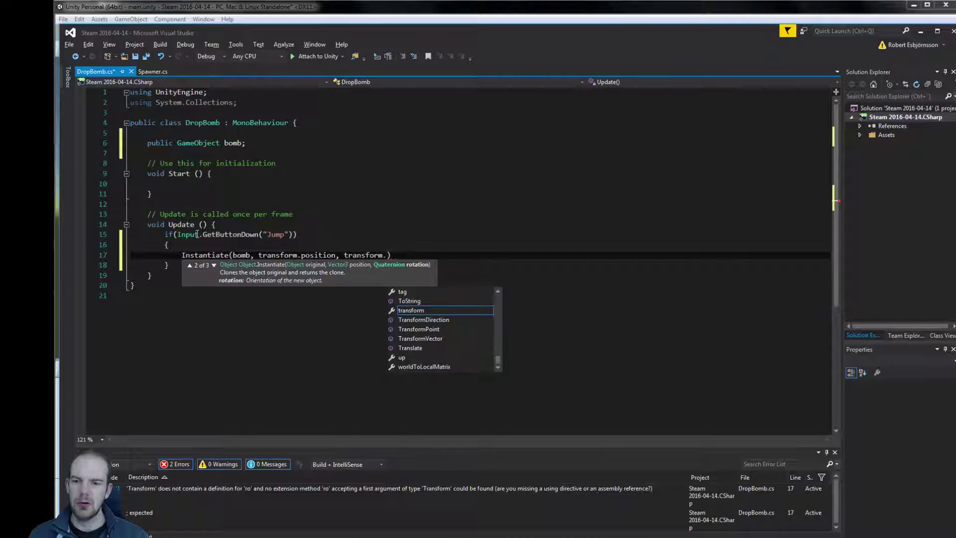
pyautogui.press('BackSpace')
pyautogui.hotkey('ctrl', 'BackSpace')
pyautogui.write('qu')
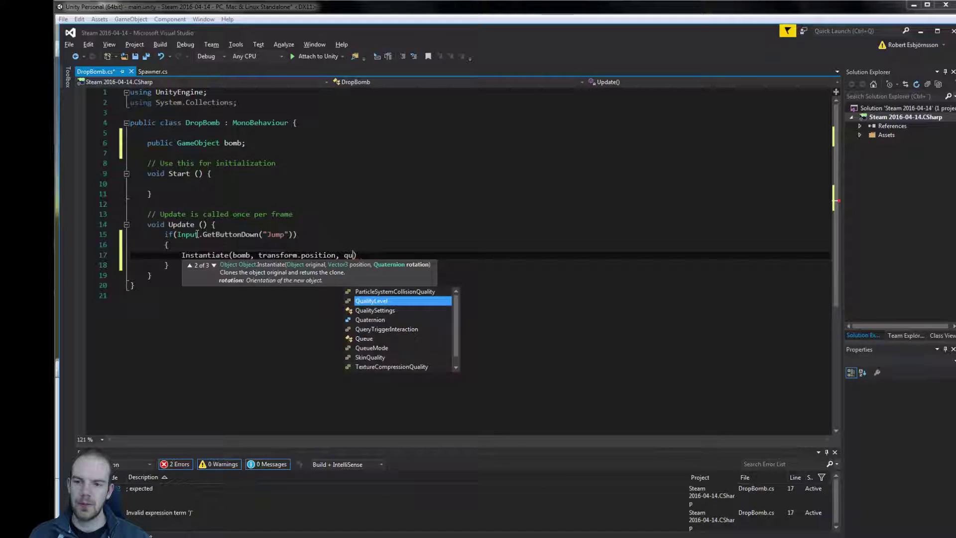
pyautogui.write('a')
pyautogui.press('Tab')
pyautogui.write('.')
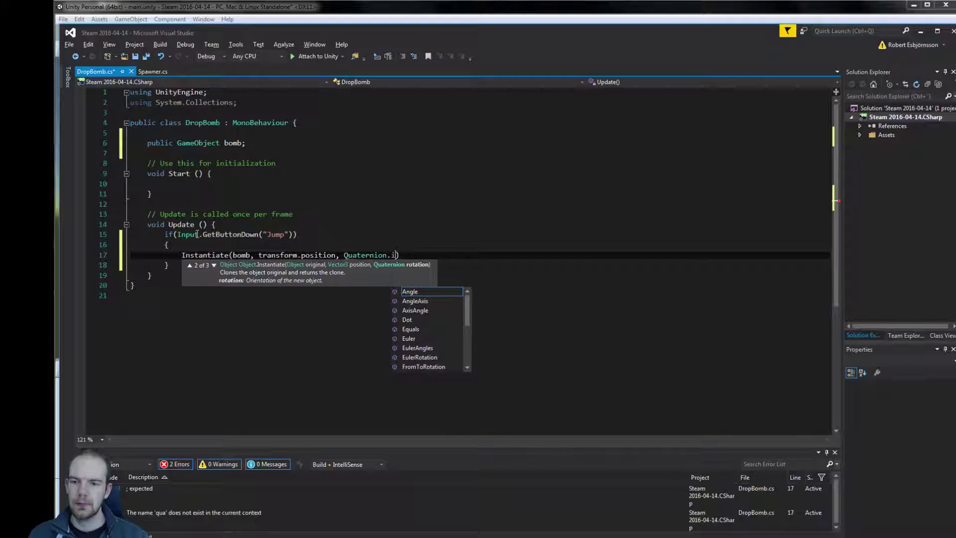
pyautogui.write('id')
pyautogui.press('Tab')
pyautogui.write(';')
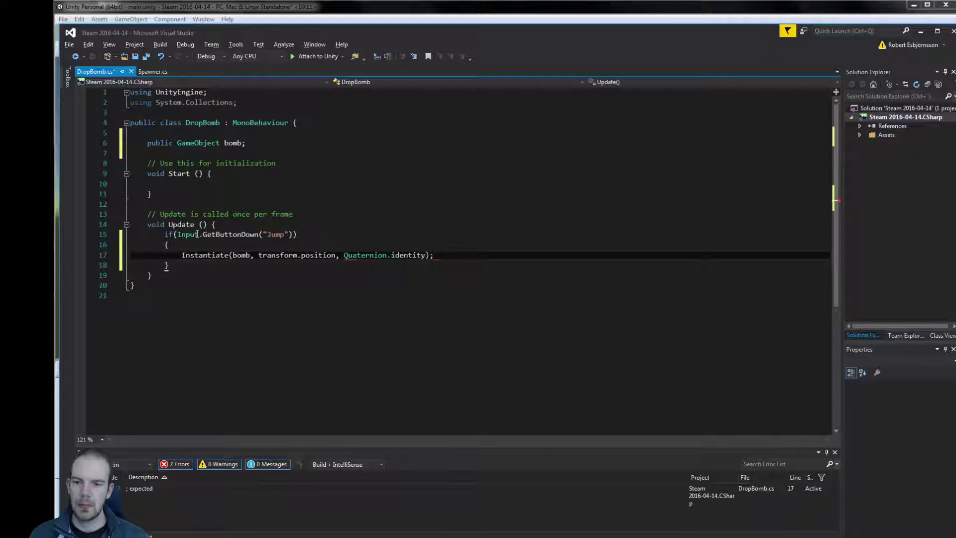
pyautogui.hotkey('ctrl', 's')
pyautogui.click(304, 237)
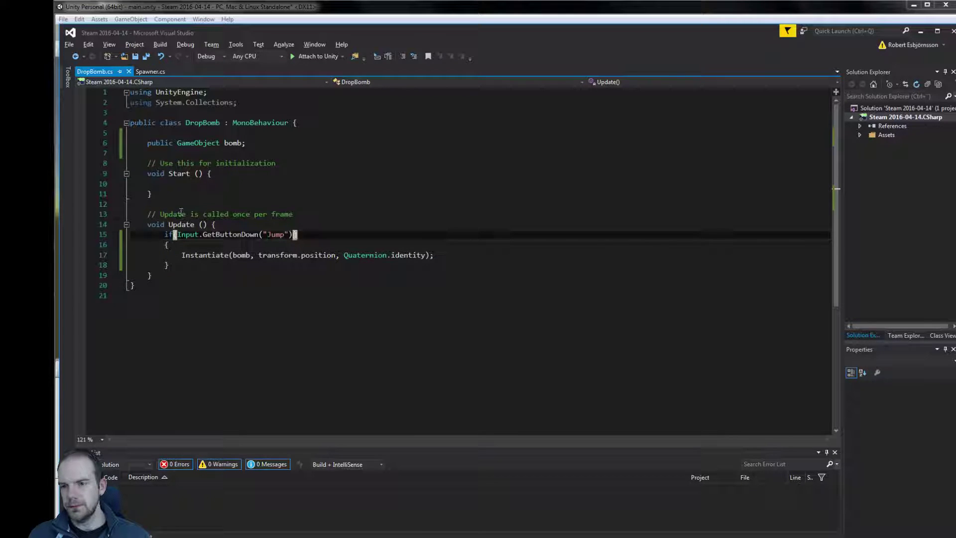
# - Back in Unity, drag the bomb prefab from Prefabs into the Drop Bomb component's Bomb field
pyautogui.click(230, 191)
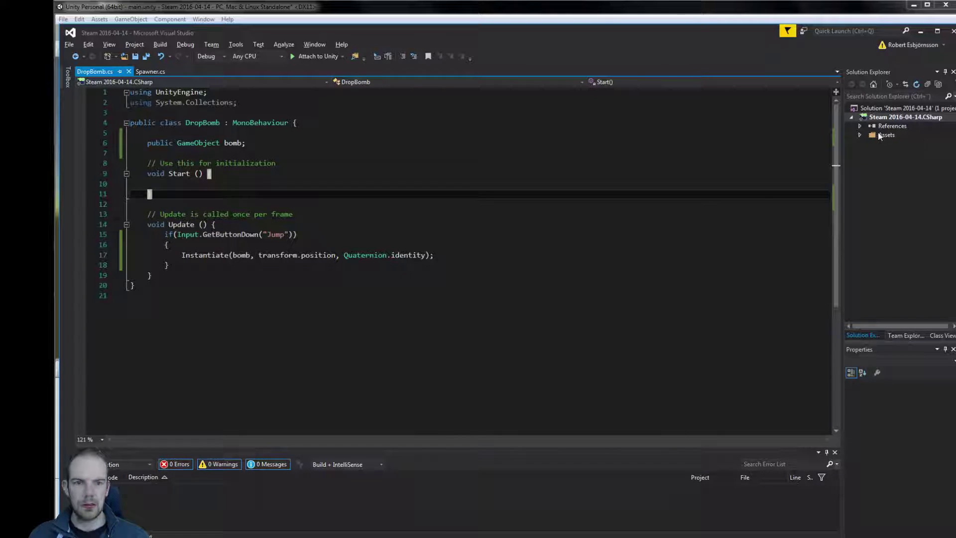
pyautogui.hotkey('alt', 'Tab')
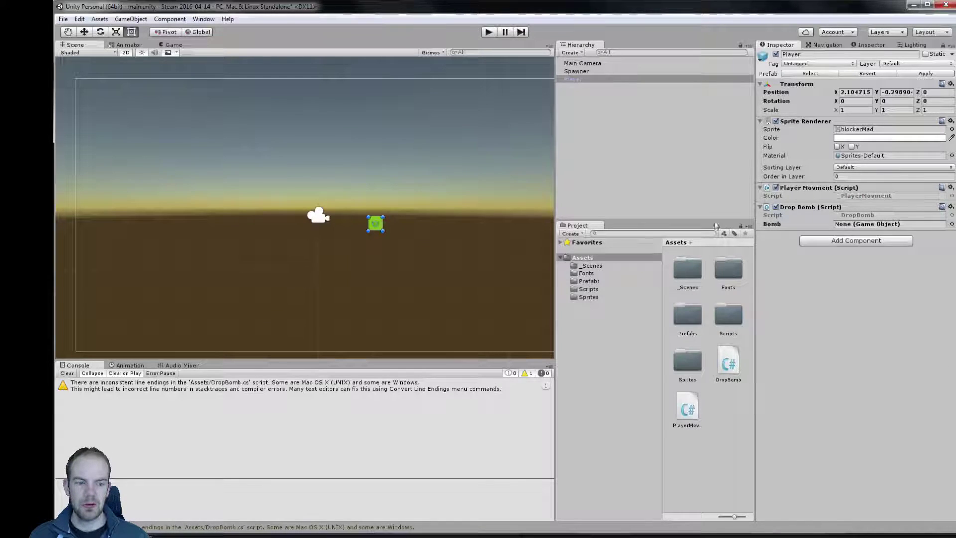
pyautogui.click(868, 196)
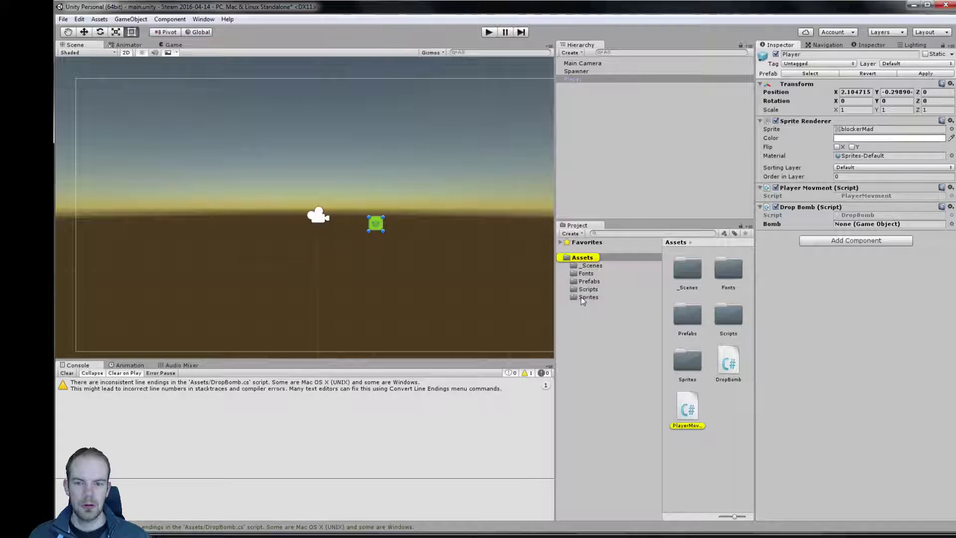
pyautogui.click(581, 282)
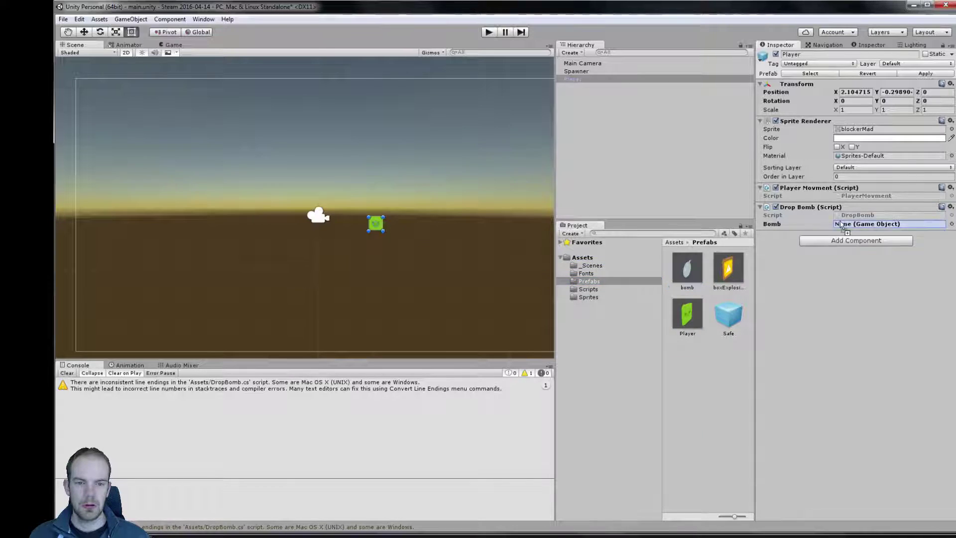
pyautogui.moveTo(687, 269); pyautogui.dragTo(889, 224)
# - Open the Player Movment script from the Player's component in the code editor
pyautogui.click(857, 188)
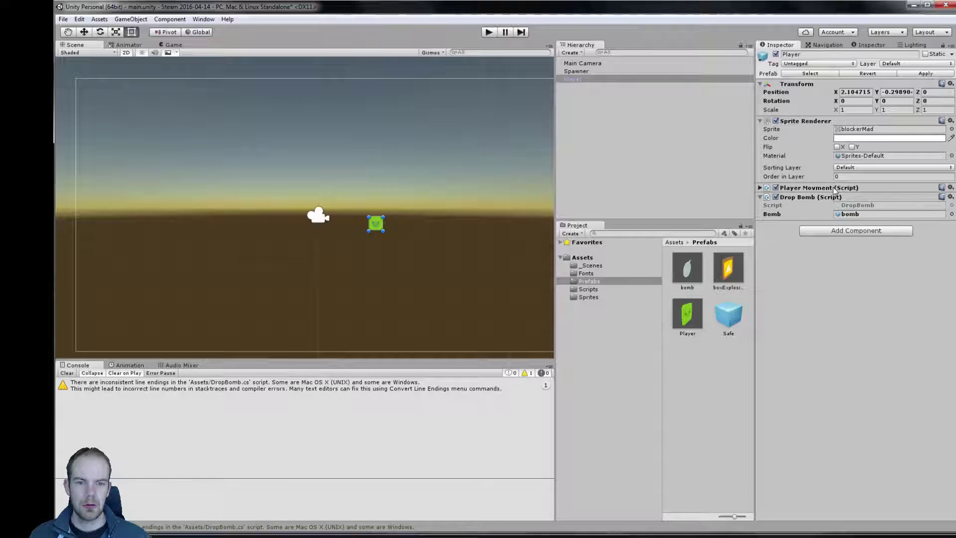
pyautogui.click(832, 187)
pyautogui.doubleClick(853, 196)
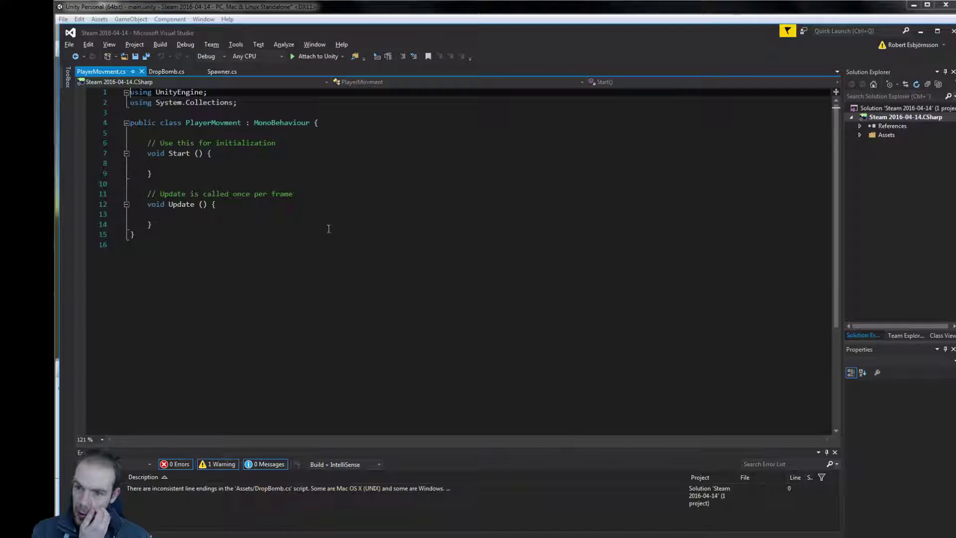
# - Start Update with float x = Input.GetAxisRaw("Horizontal"), fixing typos and leaving off the semicolon
pyautogui.click(301, 215)
pyautogui.press('Tab')
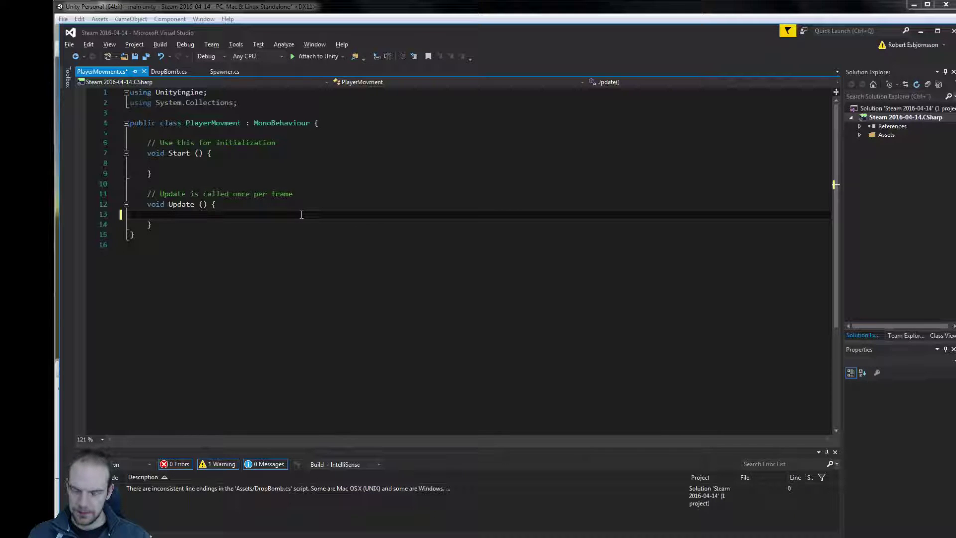
pyautogui.write('va')
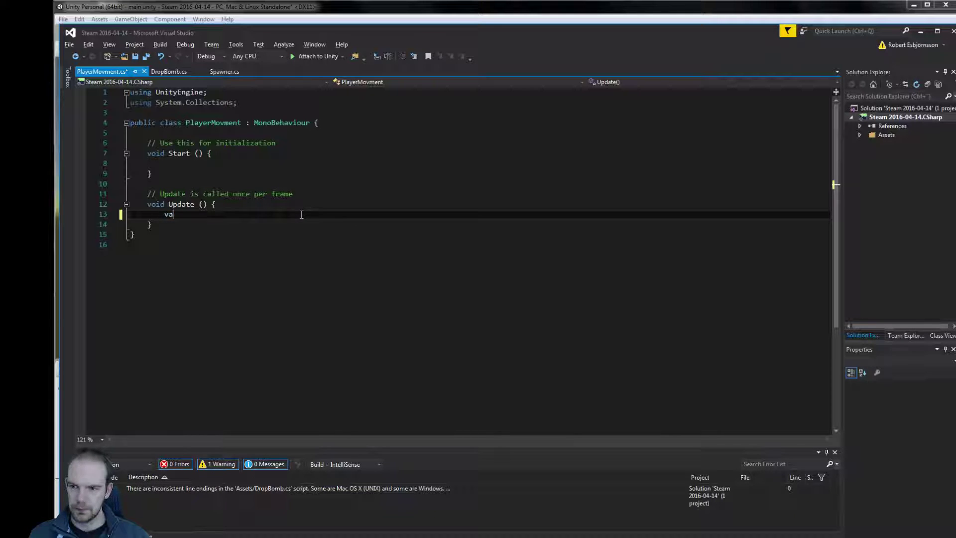
pyautogui.write('r float')
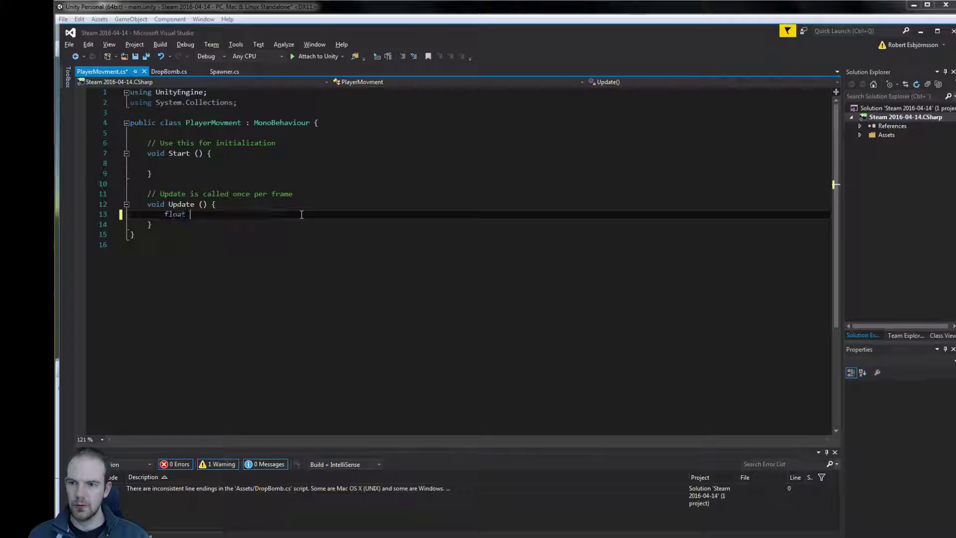
pyautogui.write('x =Inp')
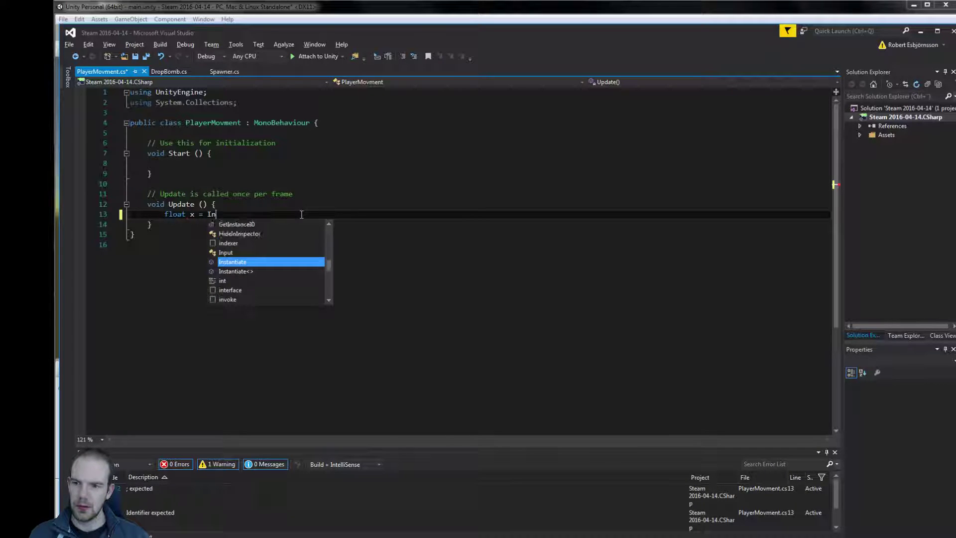
pyautogui.write('ut.GetAx')
pyautogui.hotkey('ctrl', 'z')
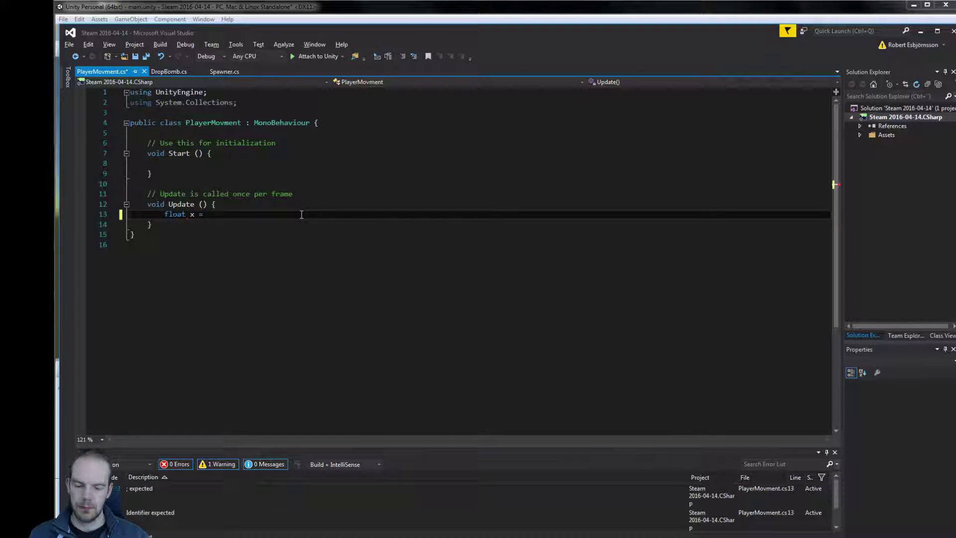
pyautogui.write('Inpoi')
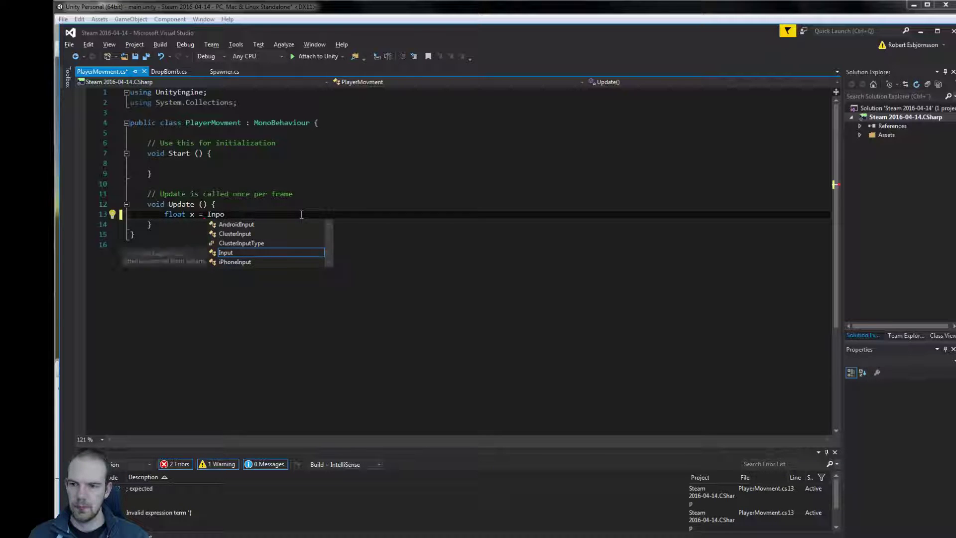
pyautogui.press('Tab')
pyautogui.write('.get')
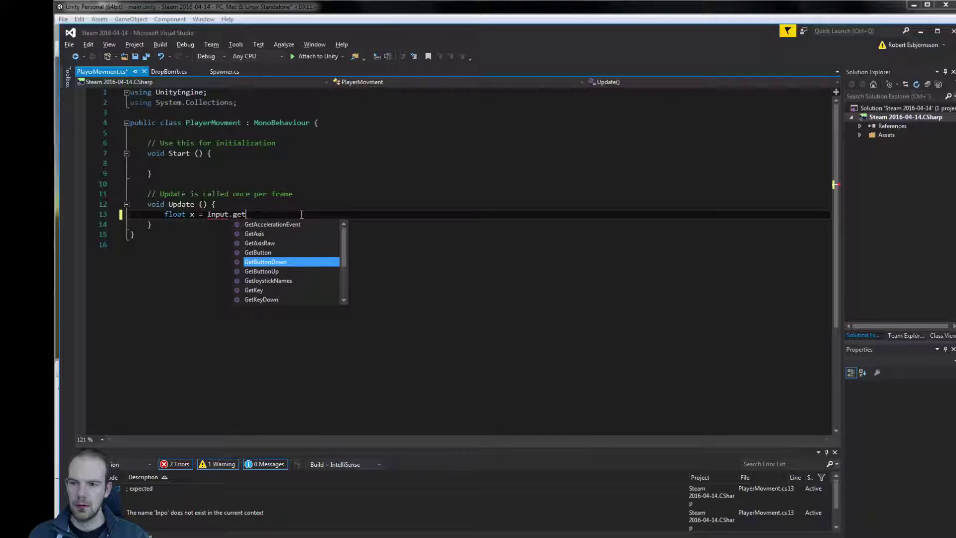
pyautogui.press('Up')
pyautogui.press('Up')
pyautogui.write('("')
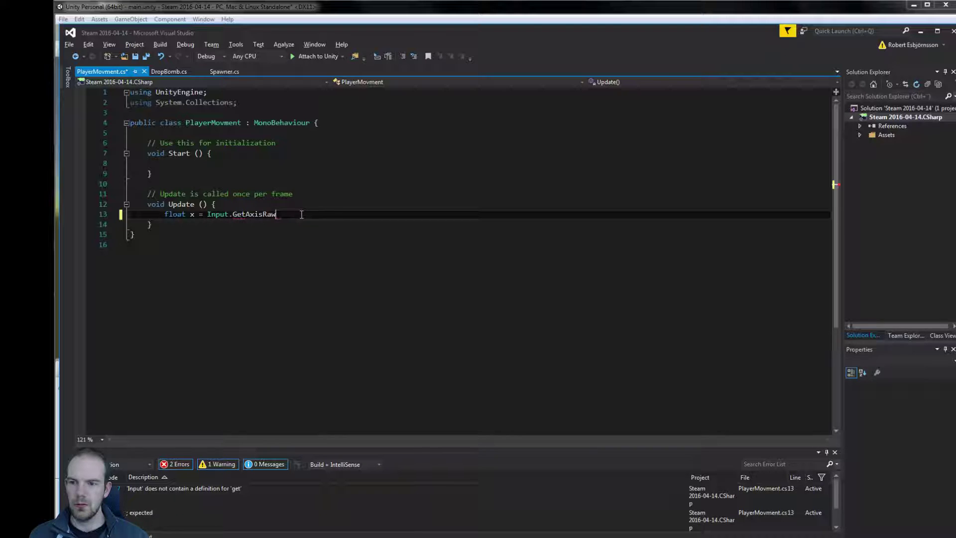
pyautogui.write('Ho')
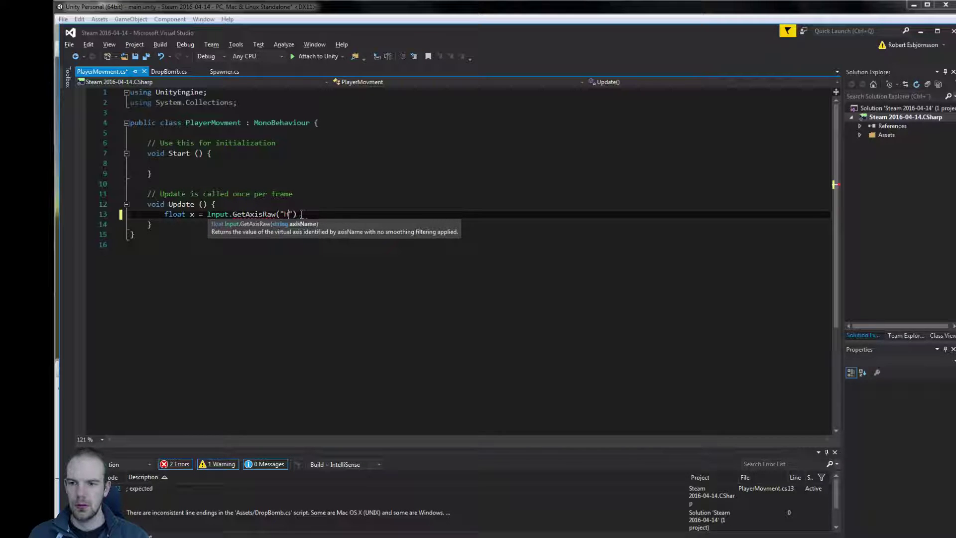
pyautogui.write('rizontr')
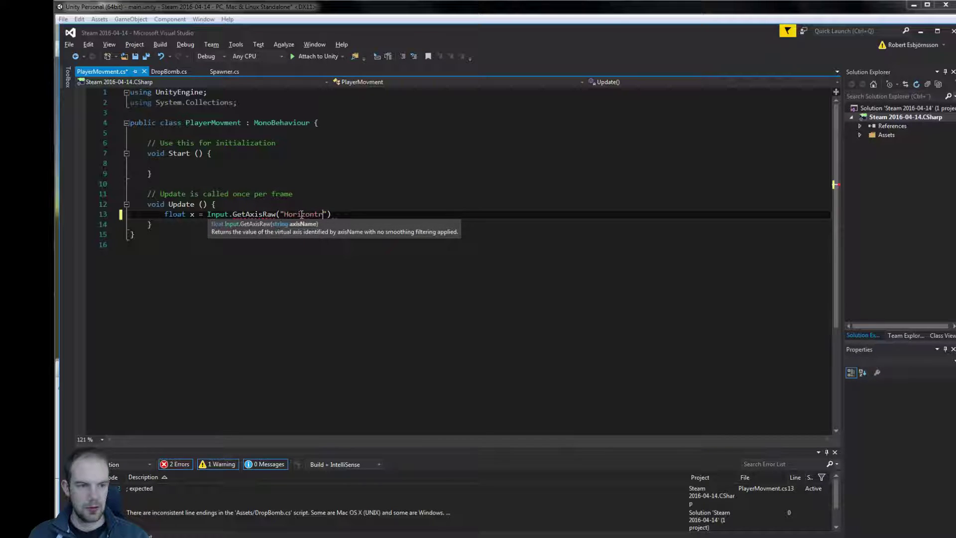
pyautogui.press('BackSpace')
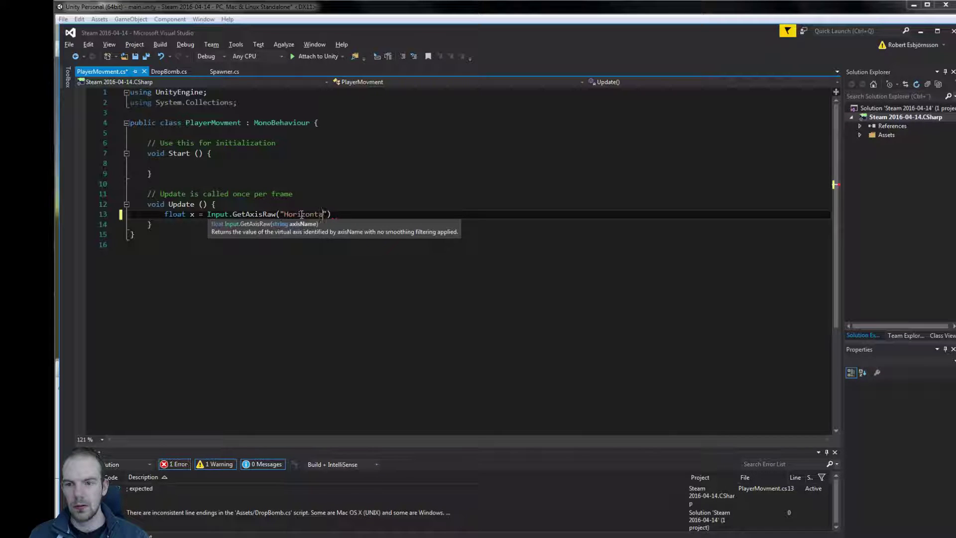
pyautogui.write('al')
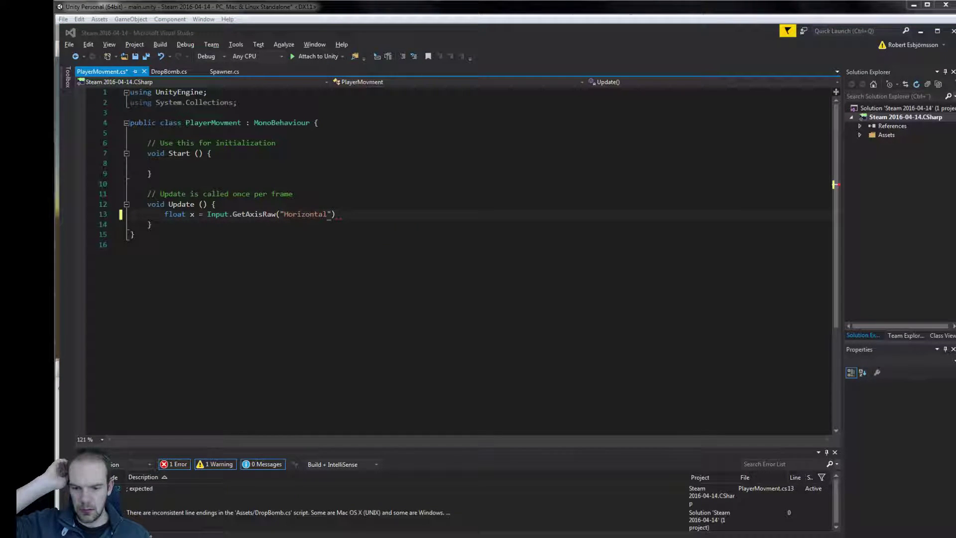
pyautogui.hotkey('ctrl', 'shift', 'Escape')
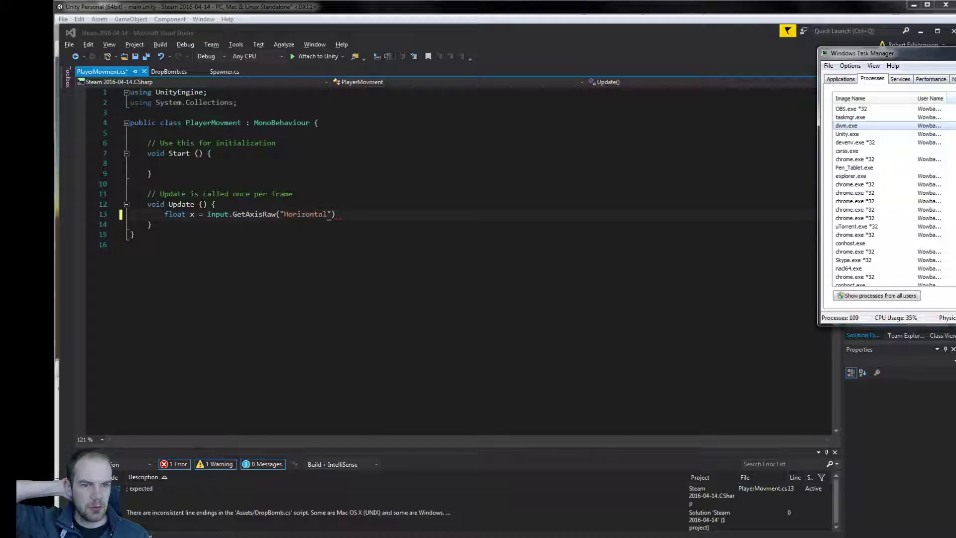
pyautogui.moveTo(861, 53); pyautogui.dragTo(929, 16)
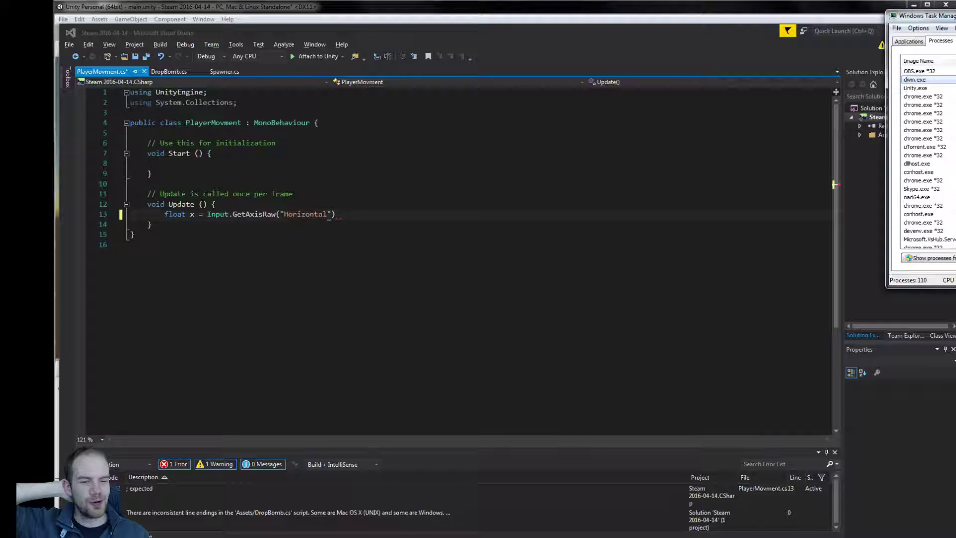
pyautogui.hotkey('alt', 'F4')
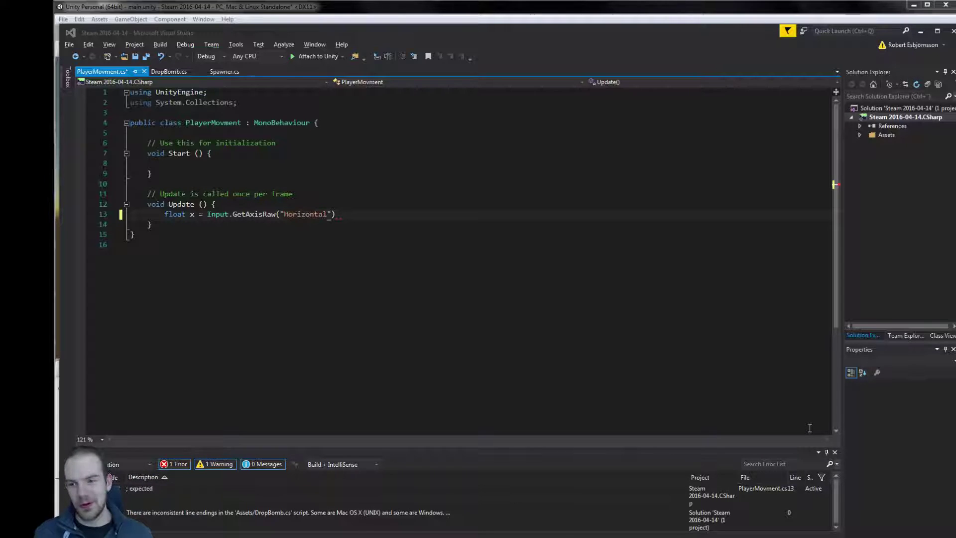
# - End the x line with a semicolon and add float y = Input.GetAxisRaw("Vertical"); below it
pyautogui.click(362, 215)
pyautogui.write(';')
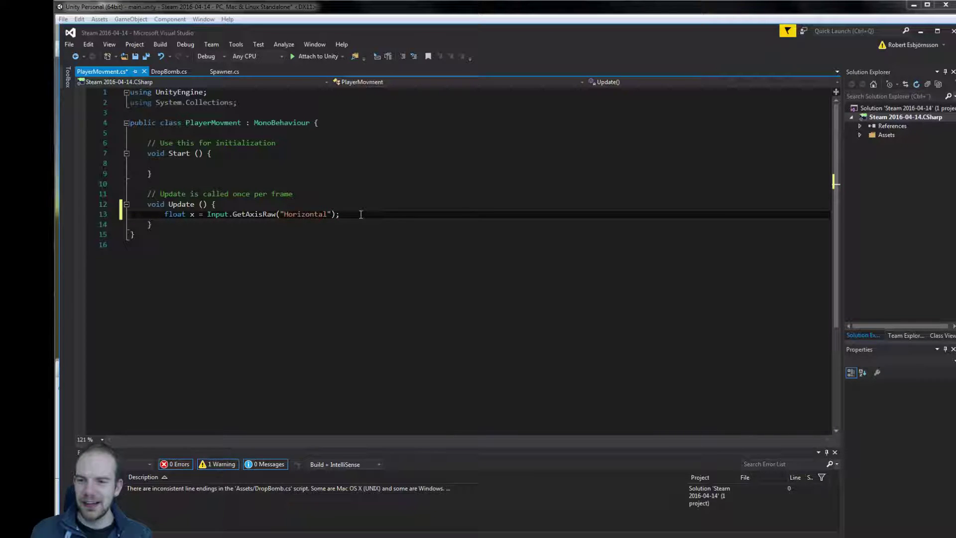
pyautogui.press('Return')
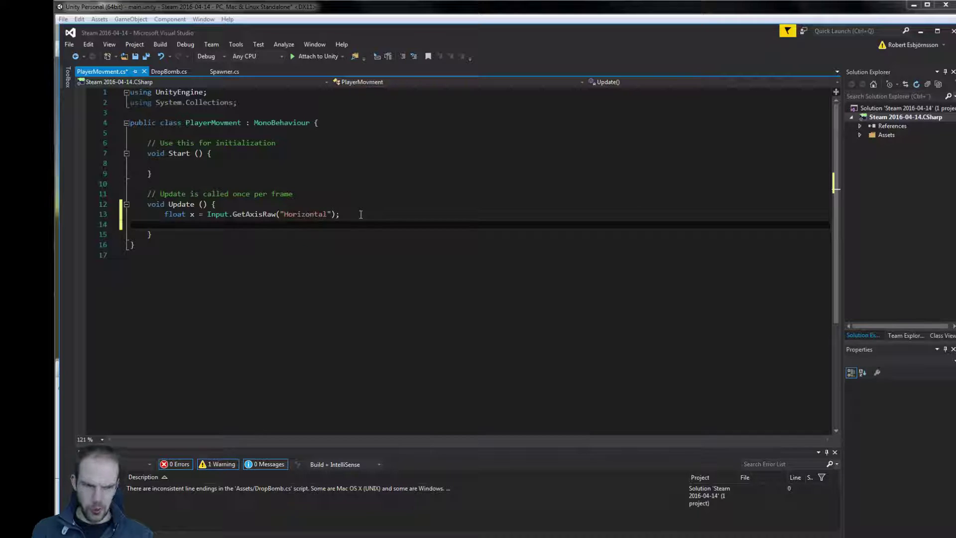
pyautogui.write('float ')
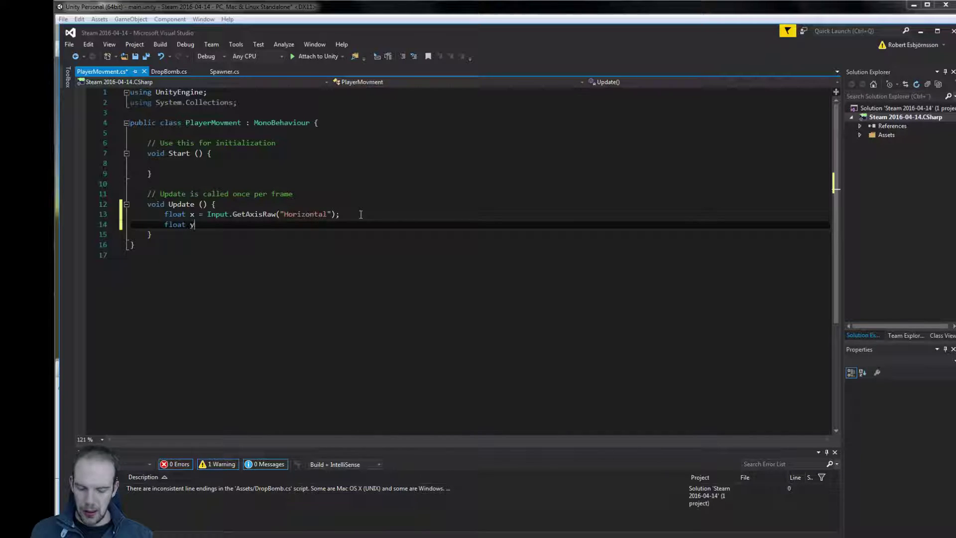
pyautogui.write('y = ')
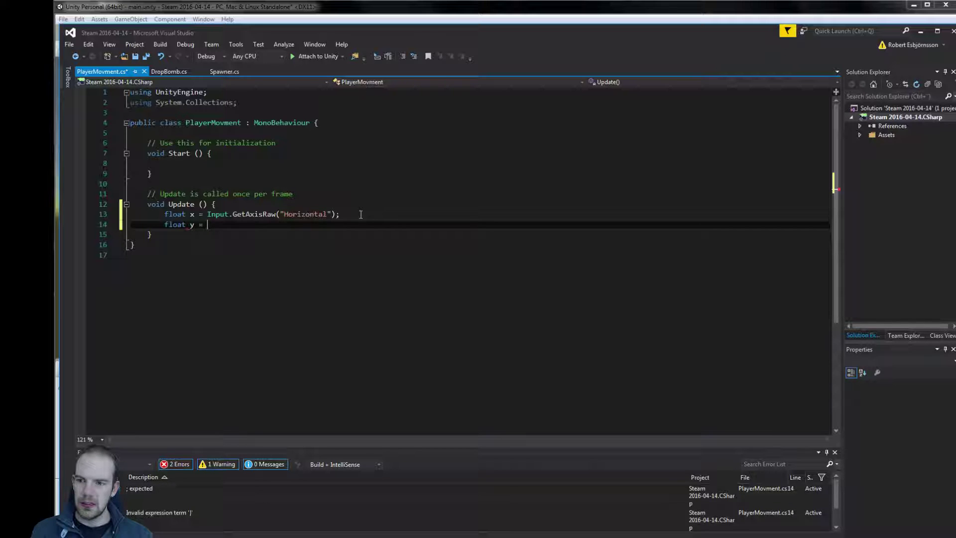
pyautogui.write('In')
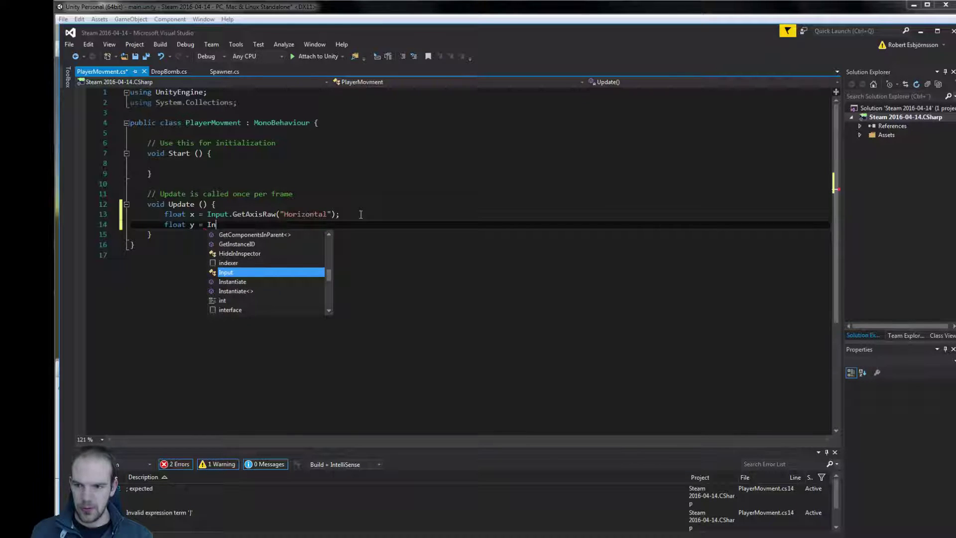
pyautogui.press('Tab')
pyautogui.write('.g')
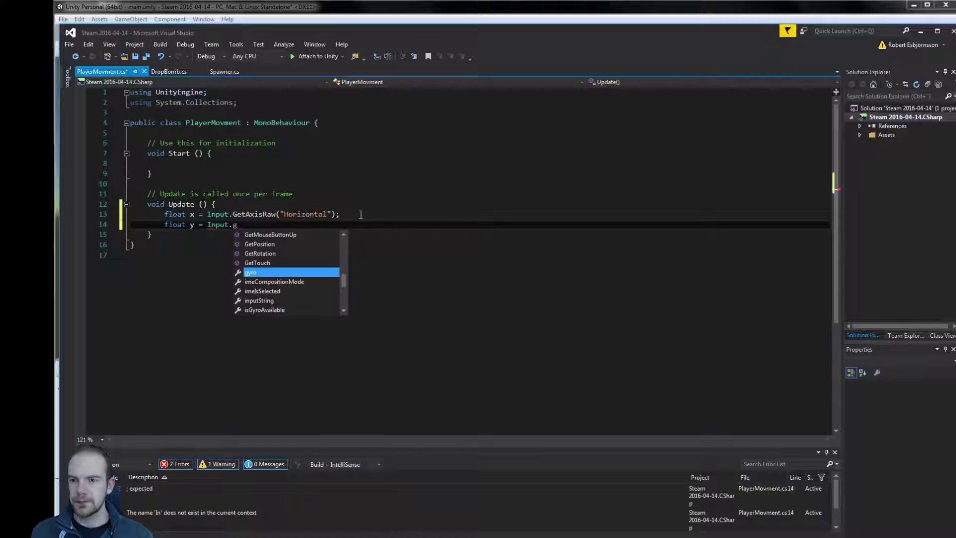
pyautogui.write('et')
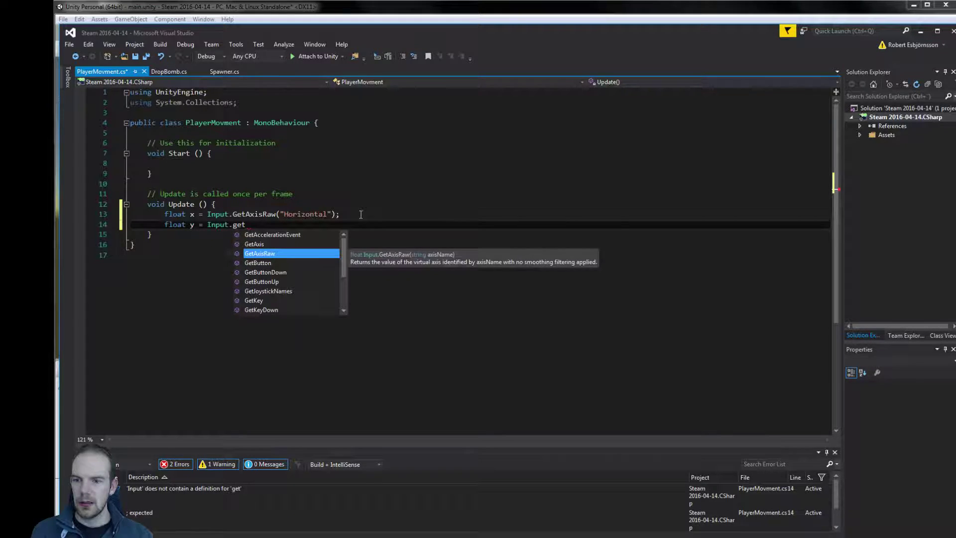
pyautogui.press('Tab')
pyautogui.write('(')
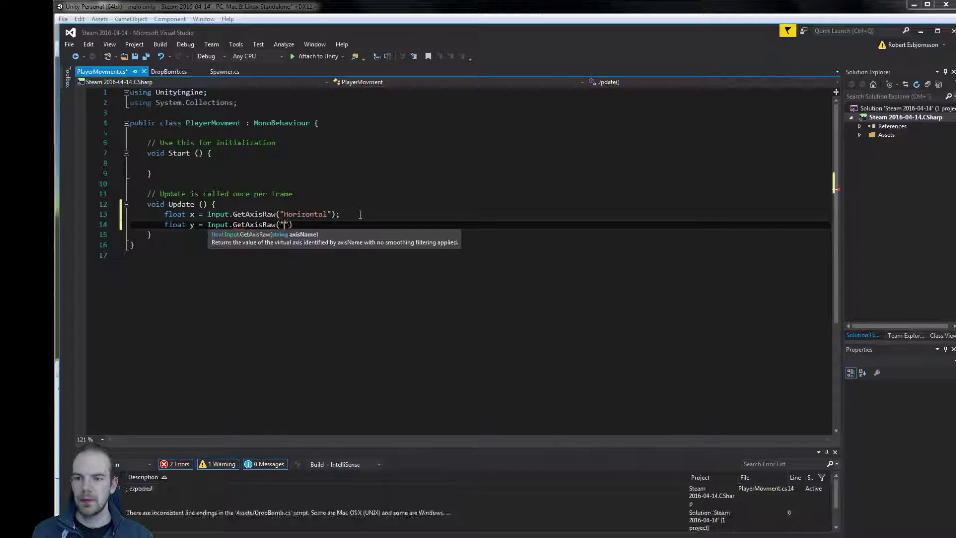
pyautogui.write('"Ve')
pyautogui.write('rtical')
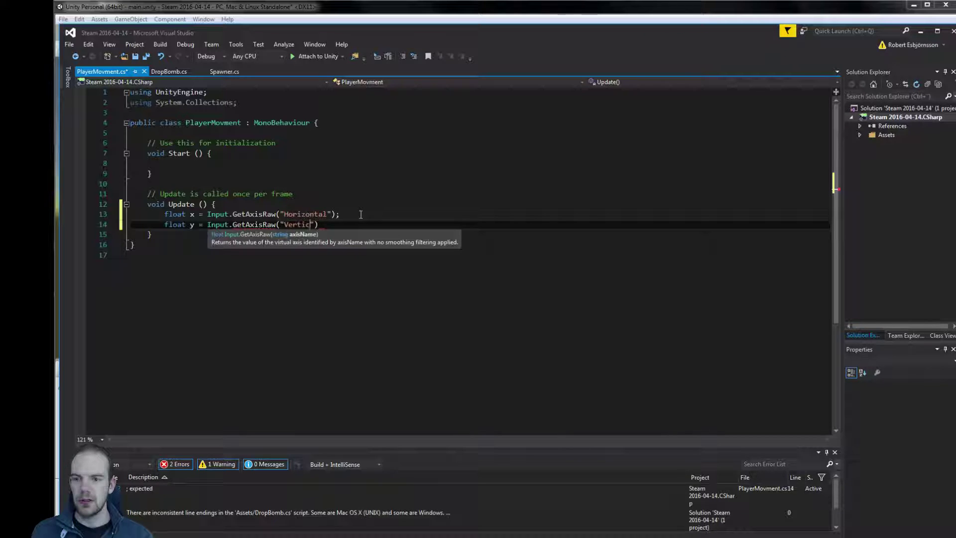
pyautogui.write('");')
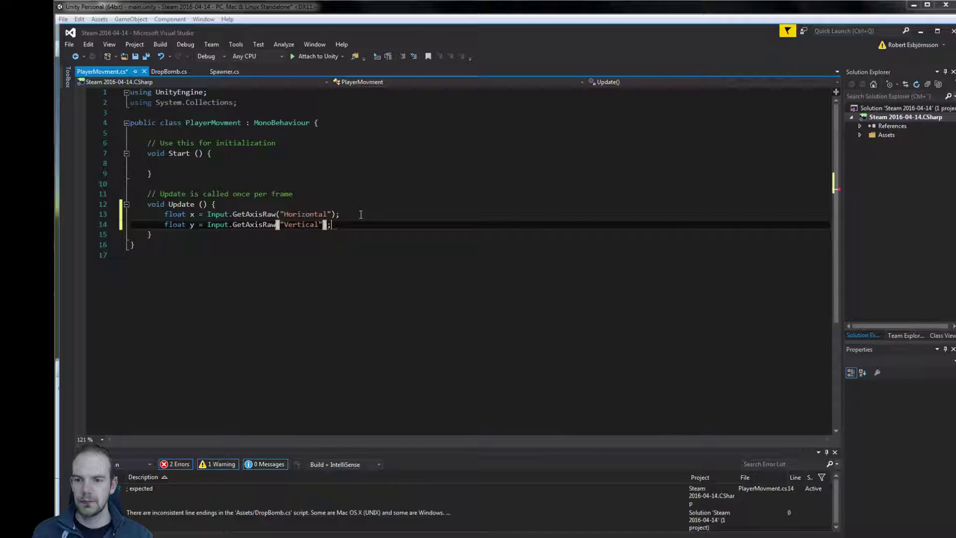
pyautogui.press('Return')
pyautogui.press('Return')
# - Add a transform.Translate(movement); call, correcting Transform to lowercase transform
pyautogui.write('T')
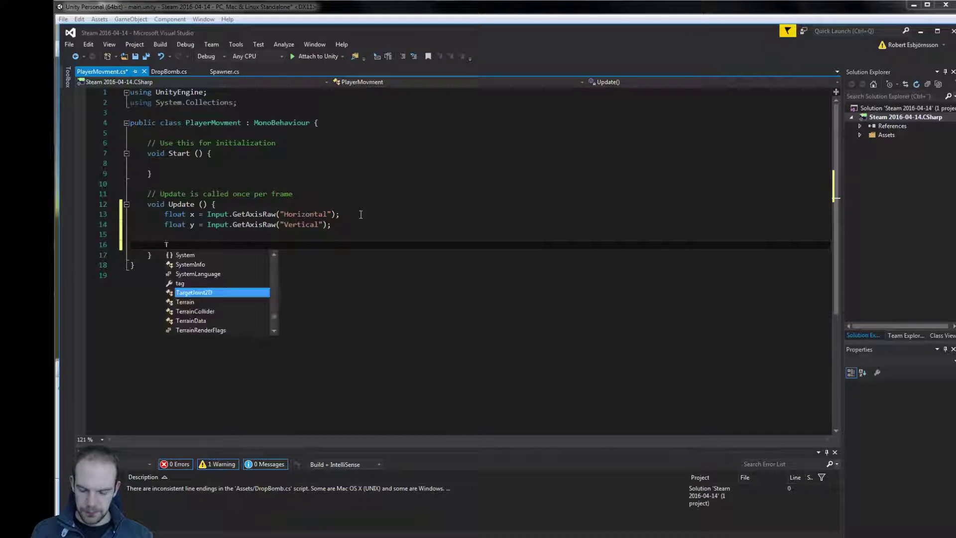
pyautogui.write('ransform.')
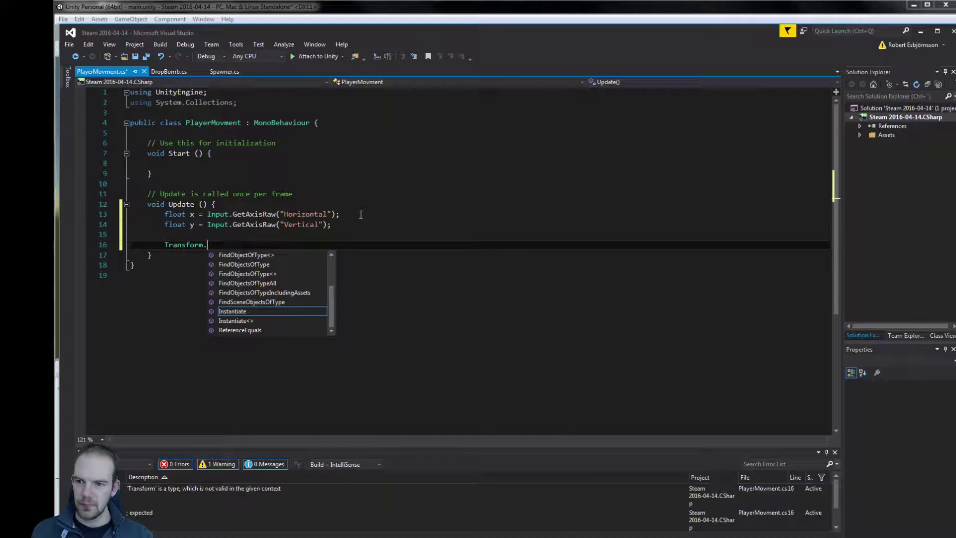
pyautogui.press('Escape')
pyautogui.press('Home')
pyautogui.hotkey('shift', 'End')
pyautogui.write('transform.')
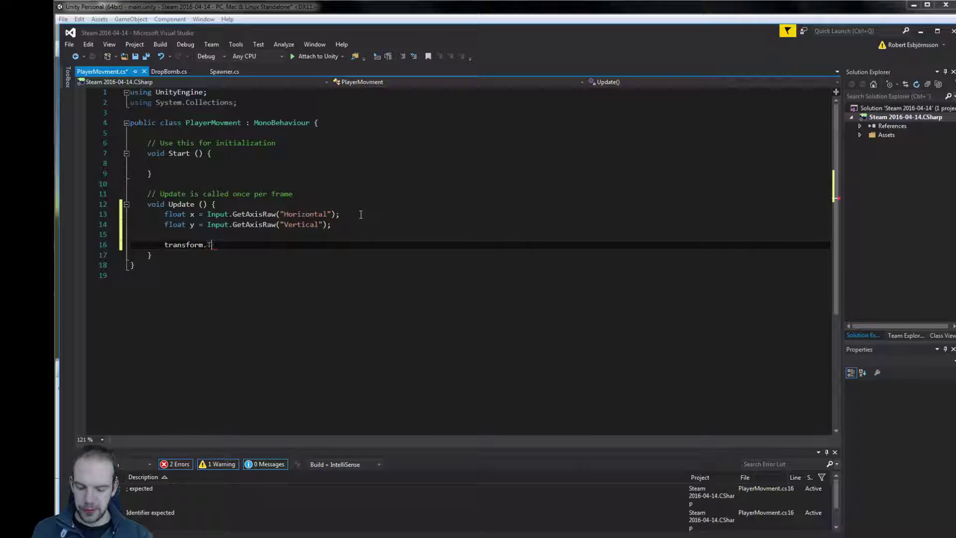
pyautogui.write('Tran')
pyautogui.press('Down')
pyautogui.press('Down')
pyautogui.press('Down')
pyautogui.press('Down')
pyautogui.press('Tab')
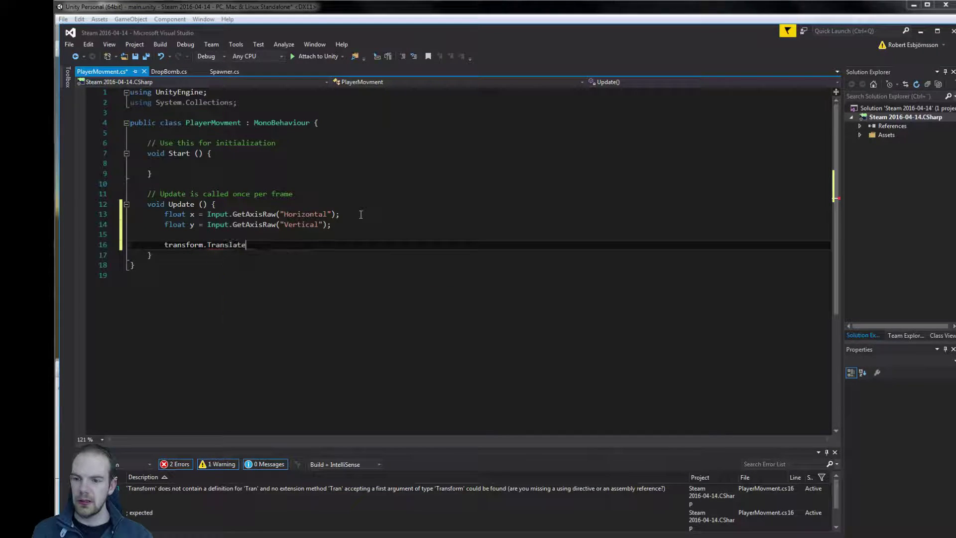
pyautogui.write('(')
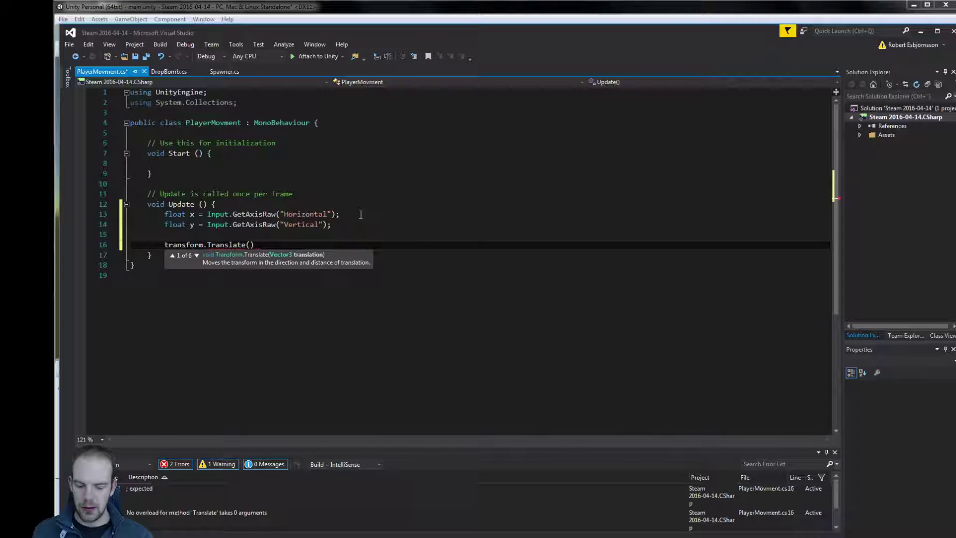
pyautogui.press('End')
pyautogui.write(';')
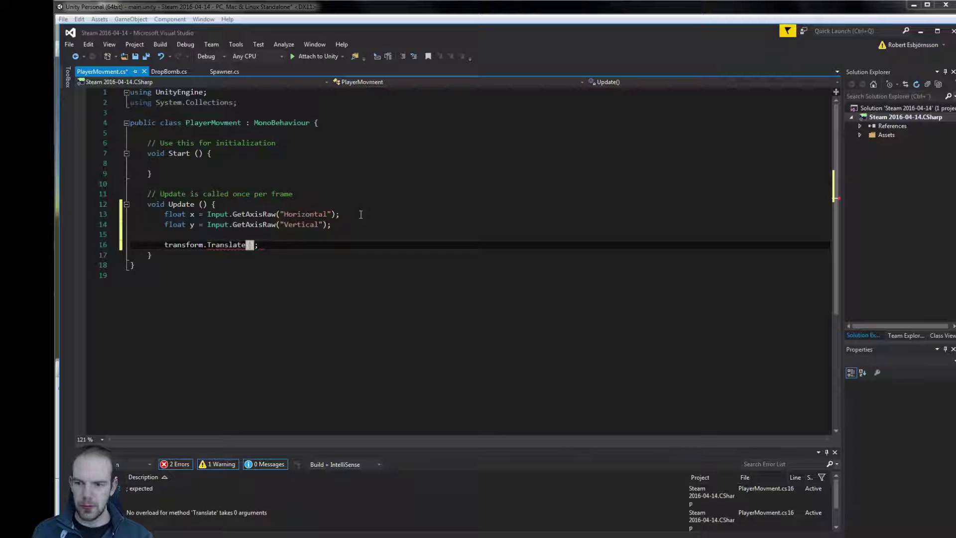
pyautogui.press('Left')
pyautogui.press('Left')
pyautogui.write('move')
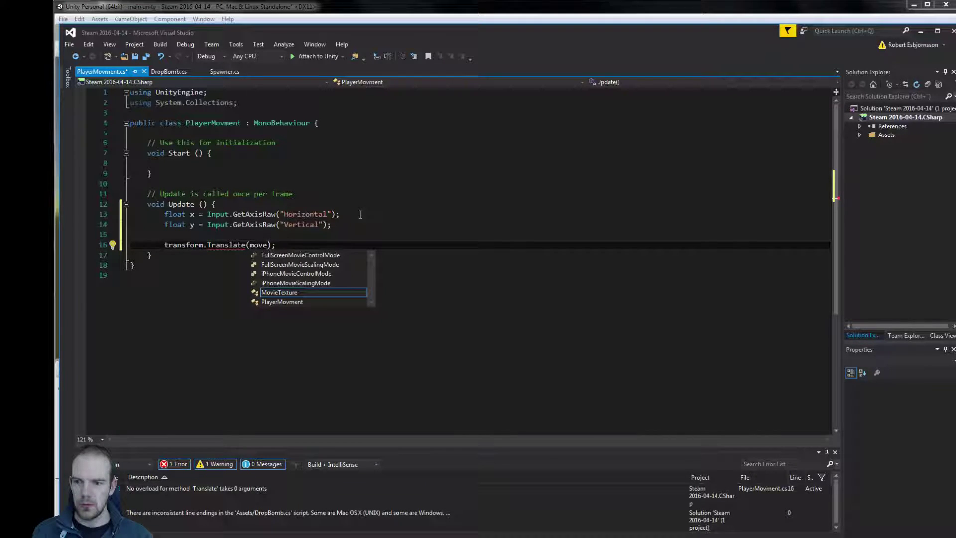
pyautogui.write('ment')
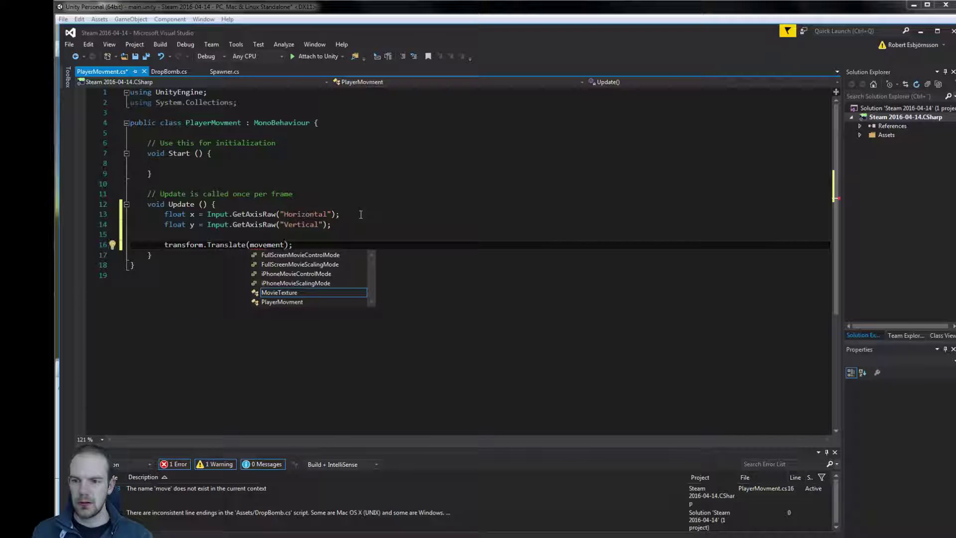
pyautogui.press('Escape')
# - Above it, declare Vector3 movement = new Vector3(x, y, 0).normalized; and save PlayerMovment.cs
pyautogui.press('Home')
pyautogui.press('Return')
pyautogui.press('Return')
pyautogui.press('Up')
pyautogui.press('Up')
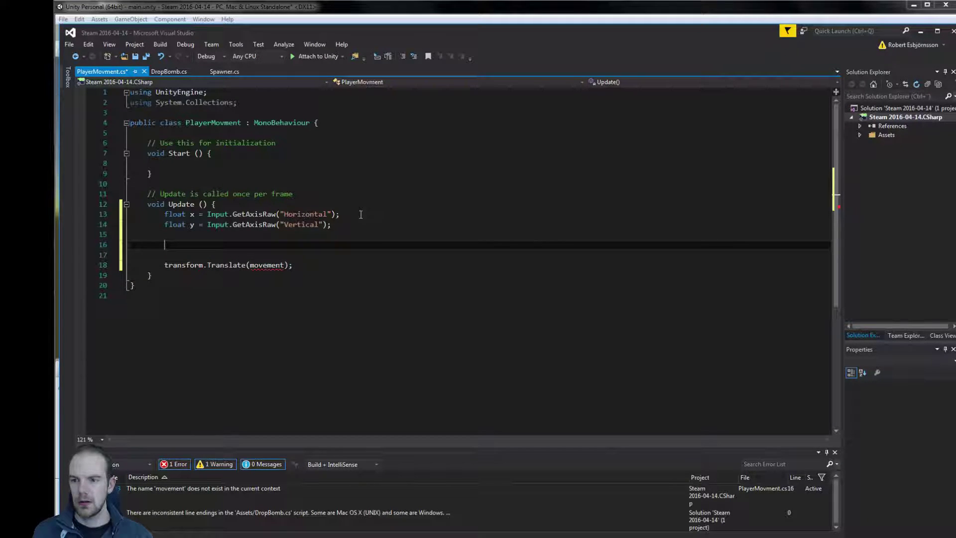
pyautogui.write('Vector3')
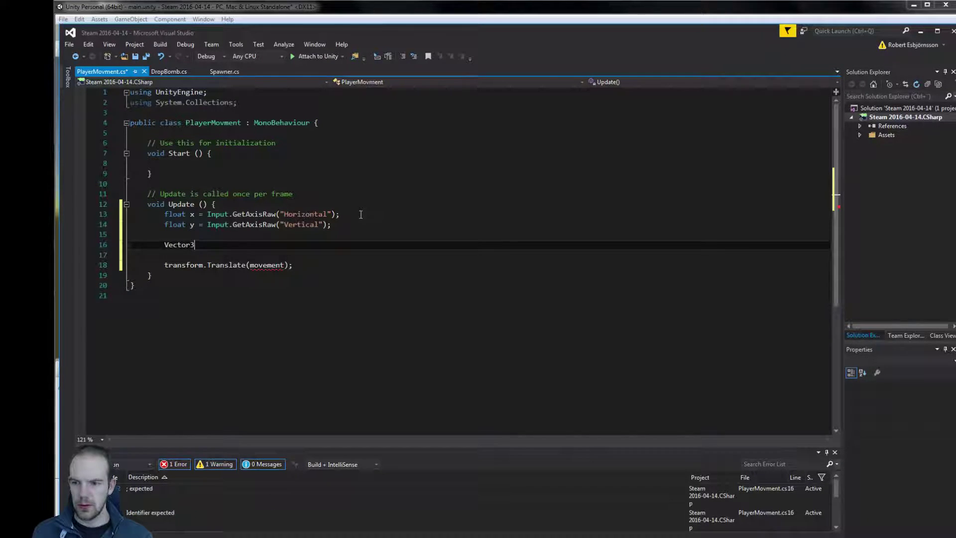
pyautogui.write(' mov')
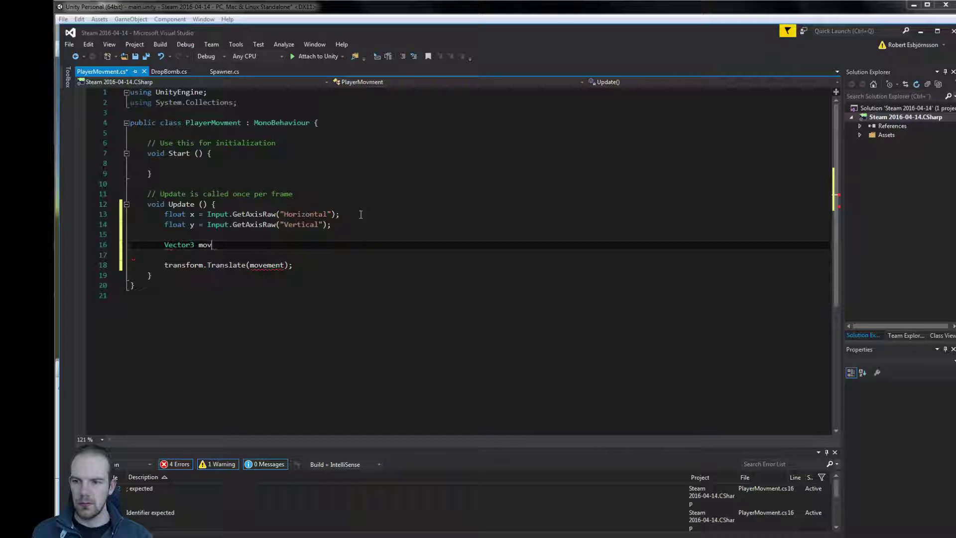
pyautogui.write('ement ')
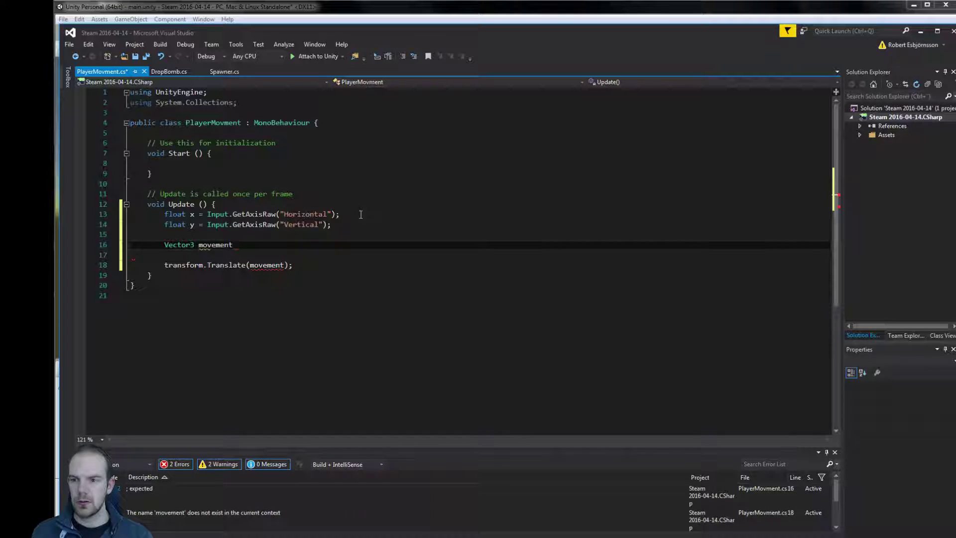
pyautogui.write('= ')
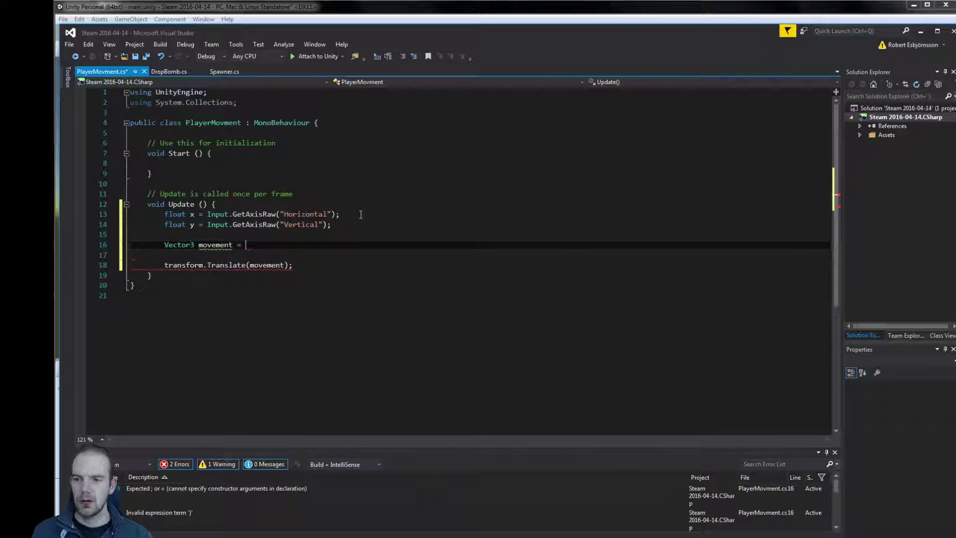
pyautogui.write('new ve')
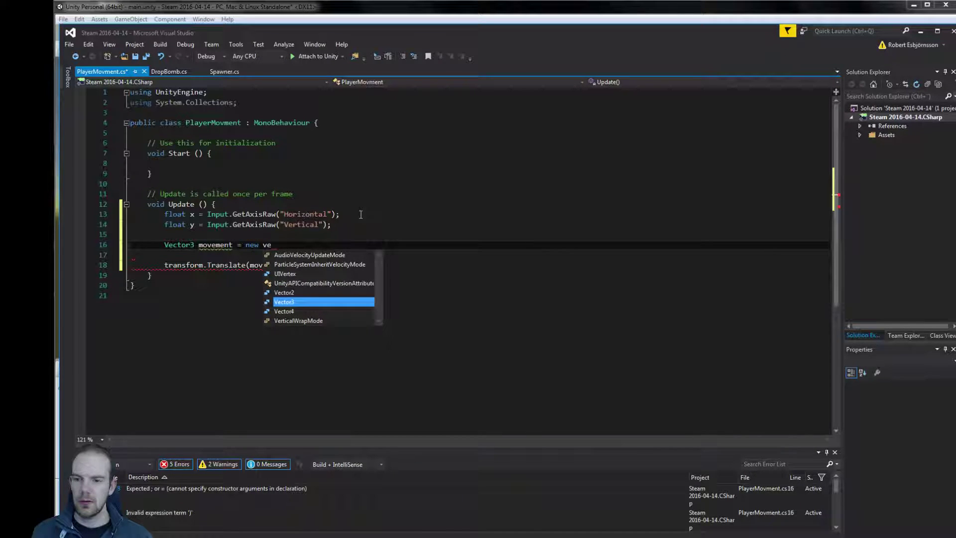
pyautogui.press('Tab')
pyautogui.write('(')
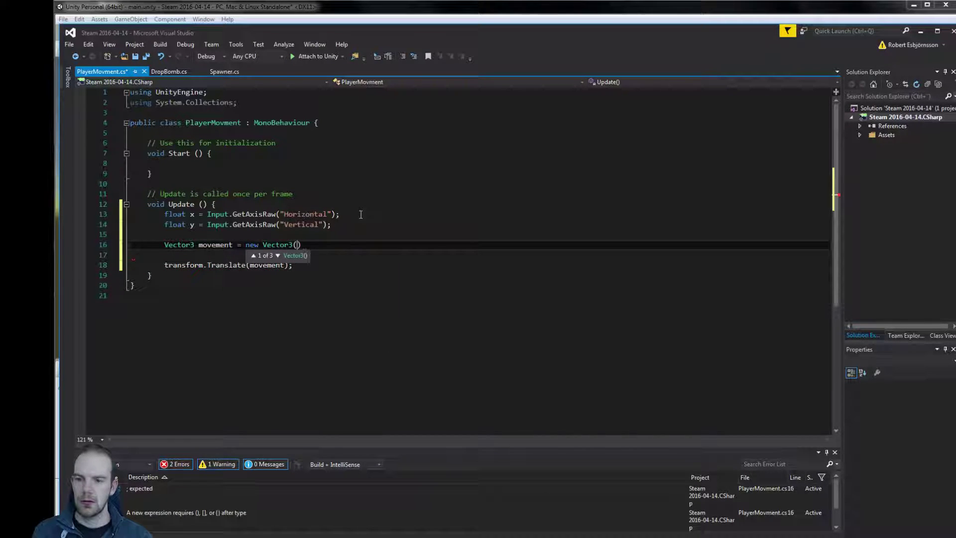
pyautogui.write(').normalized')
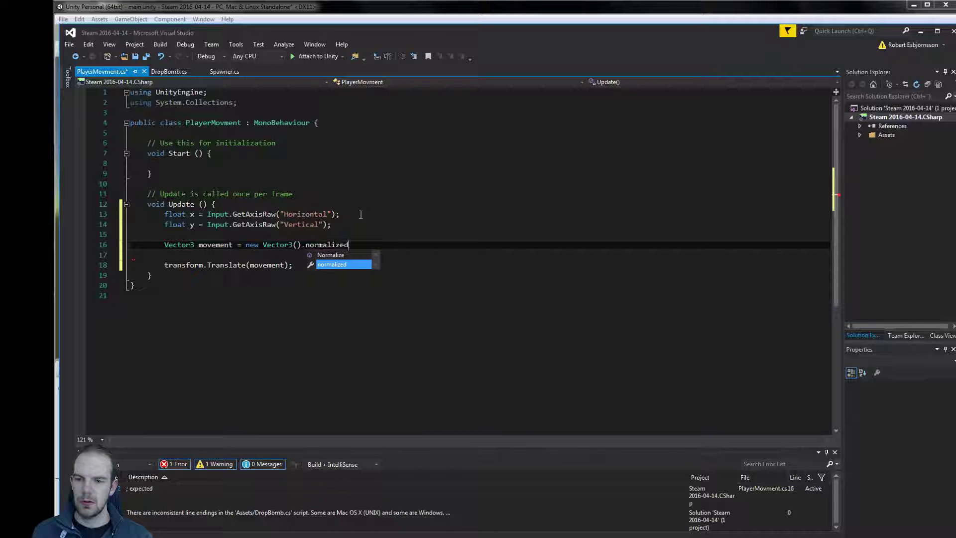
pyautogui.press('Escape')
pyautogui.press('Left')
pyautogui.press('Left')
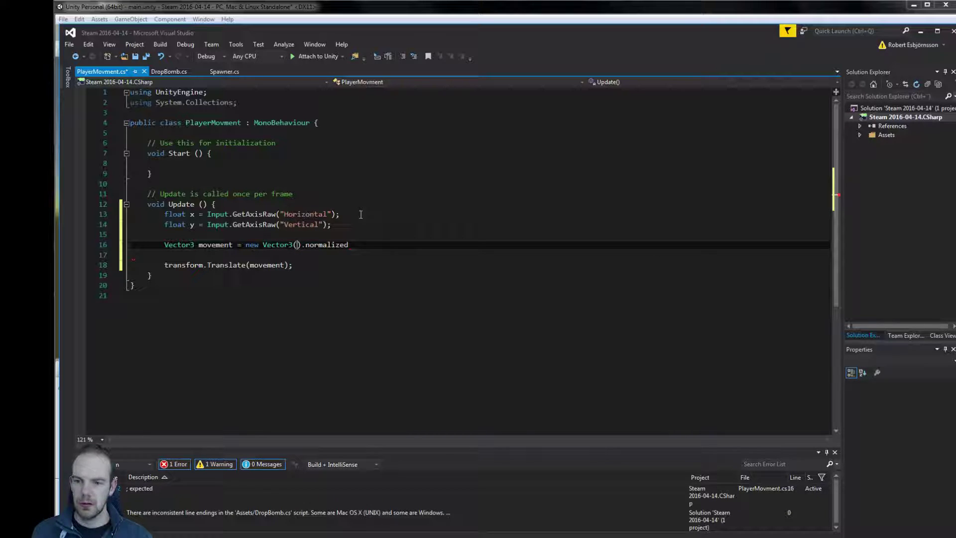
pyautogui.write('x, y, ')
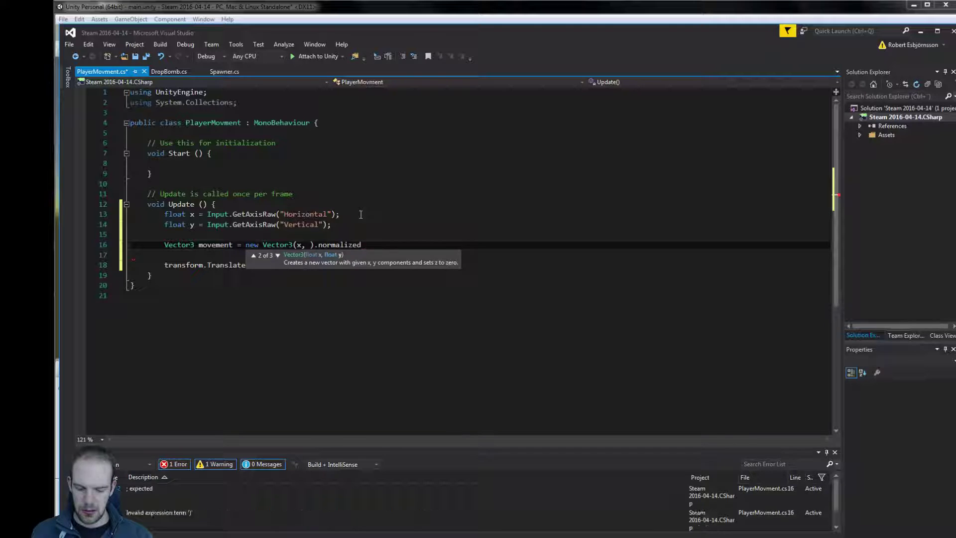
pyautogui.write('0')
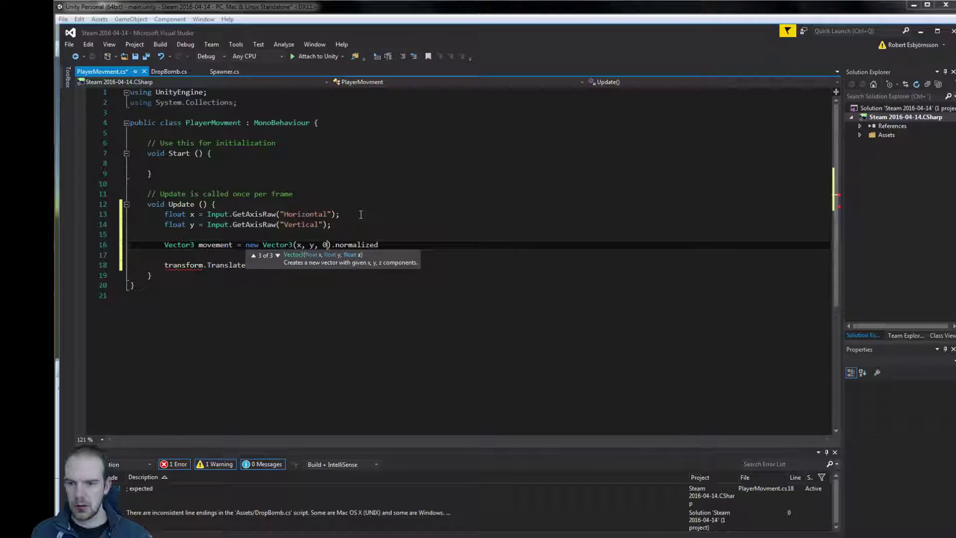
pyautogui.click(392, 242)
pyautogui.write(';')
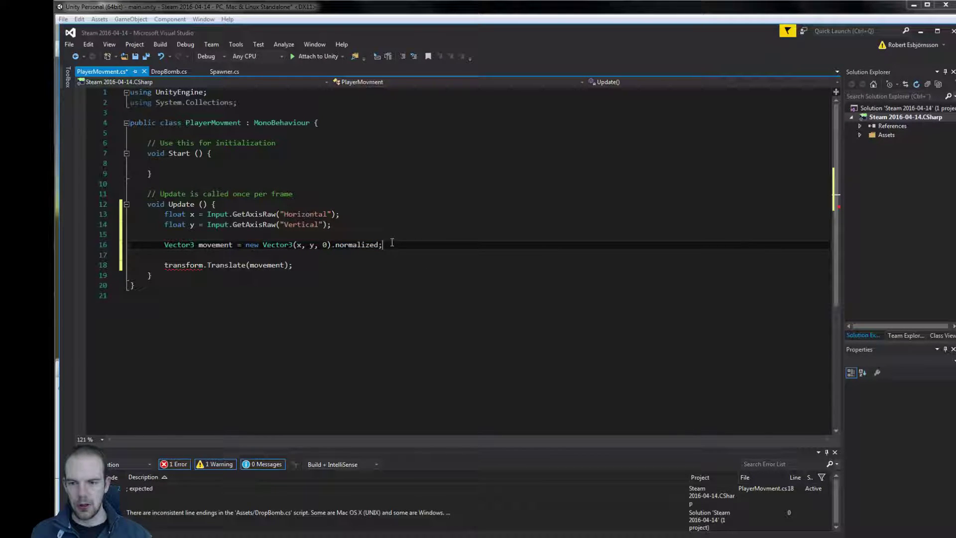
pyautogui.click(308, 266)
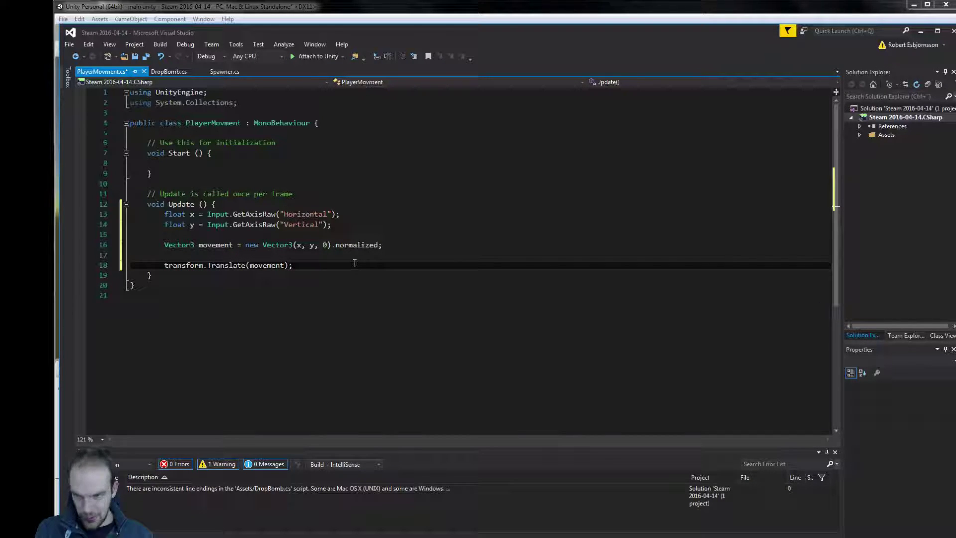
pyautogui.hotkey('ctrl', 's')
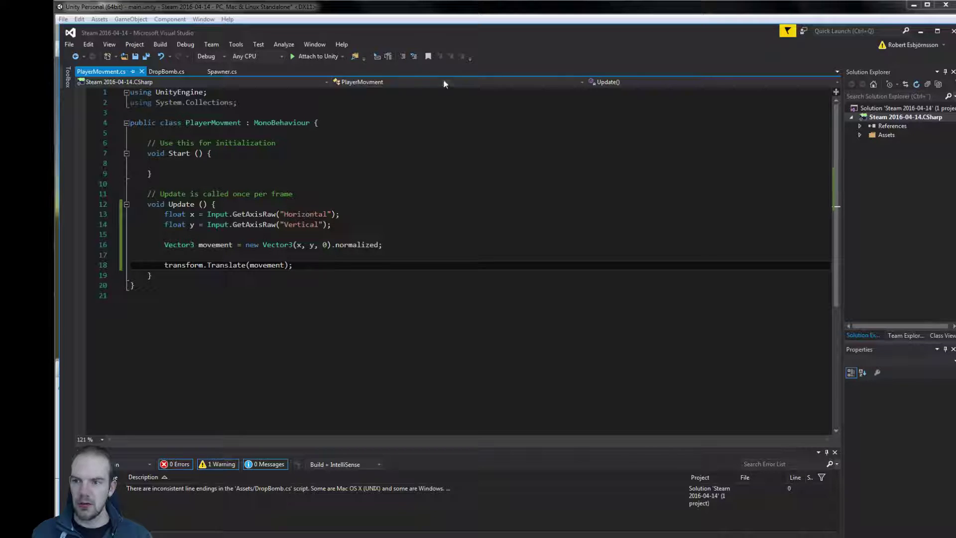
# - Declare a public float speed field and change Translate's argument to movement * speed * Time.deltaTime, then save
pyautogui.click(241, 133)
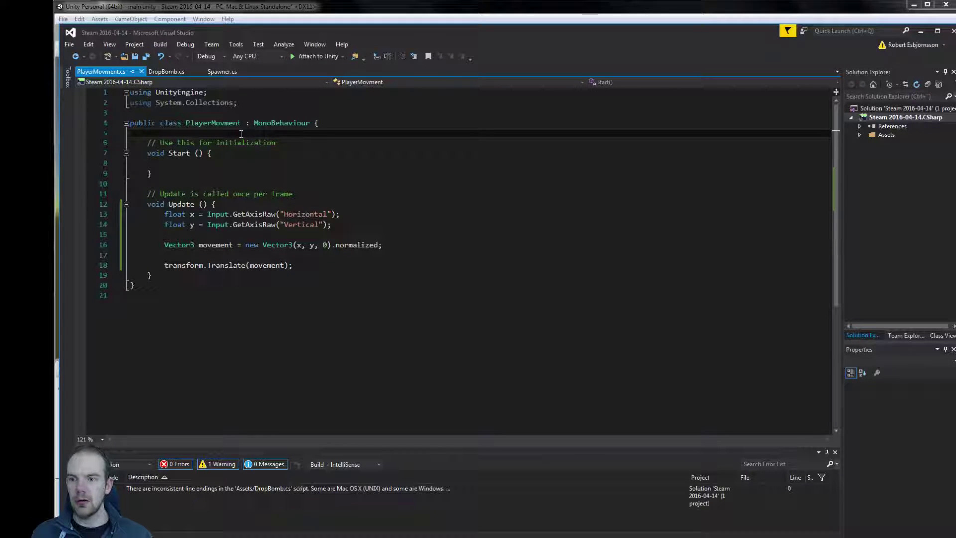
pyautogui.press('Return')
pyautogui.press('Return')
pyautogui.write('pu')
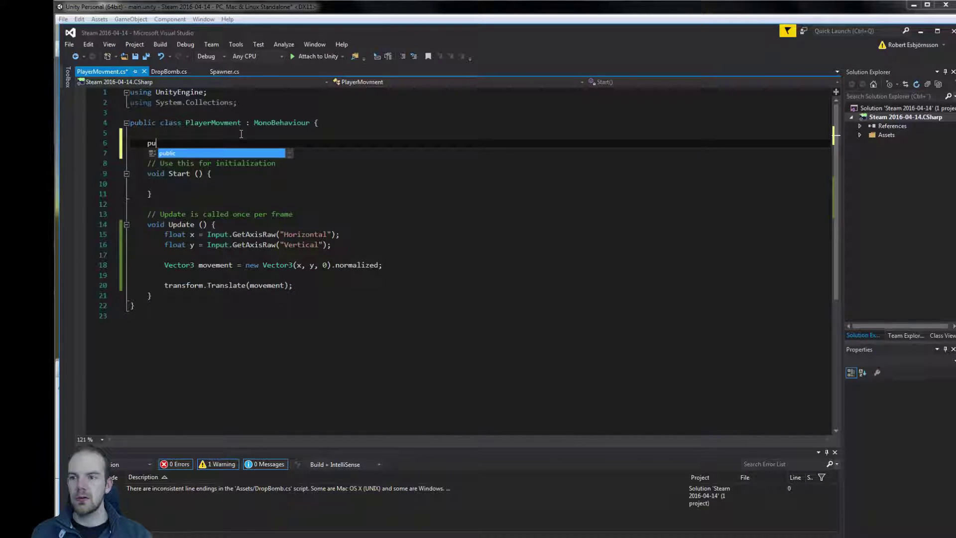
pyautogui.write('blic float speed;')
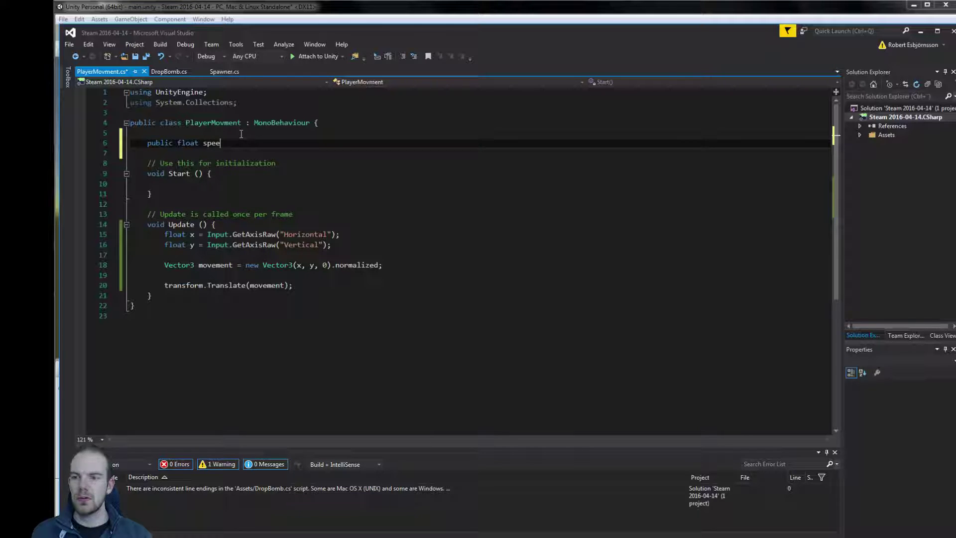
pyautogui.click(288, 286)
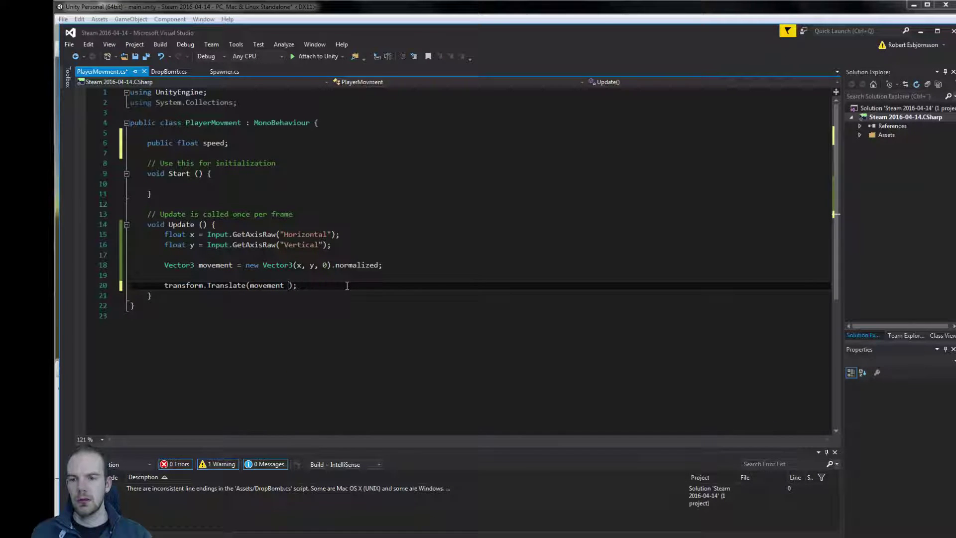
pyautogui.write('* speed * ')
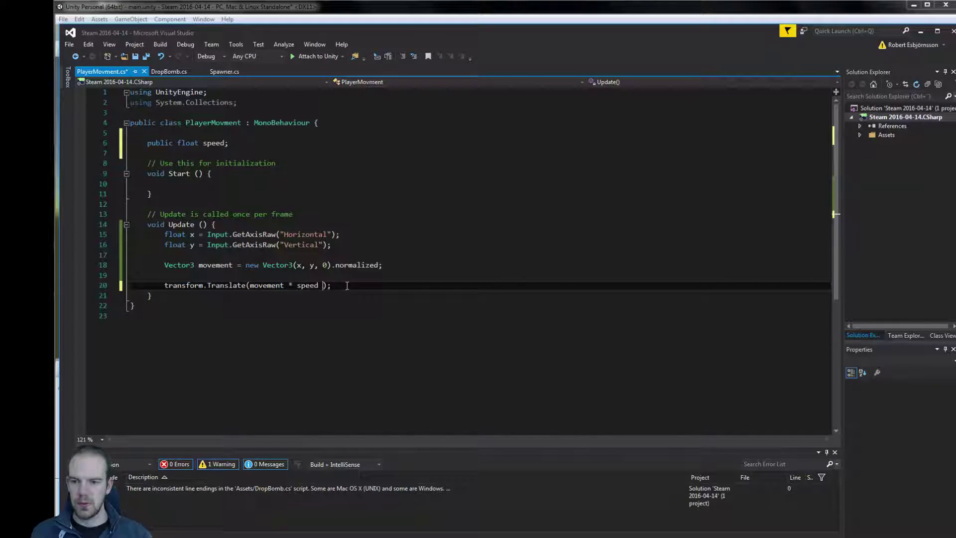
pyautogui.write('Time.del')
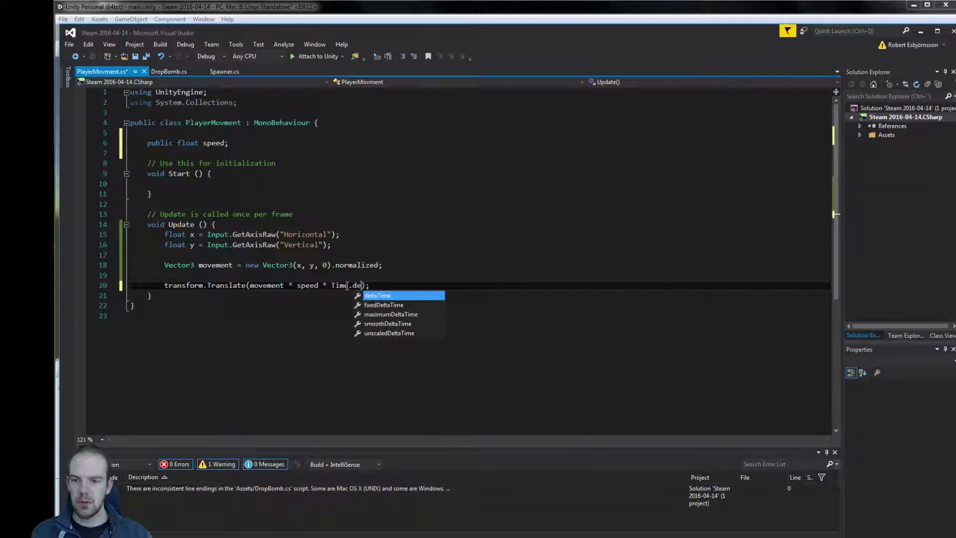
pyautogui.write('taTime')
pyautogui.hotkey('ctrl', 's')
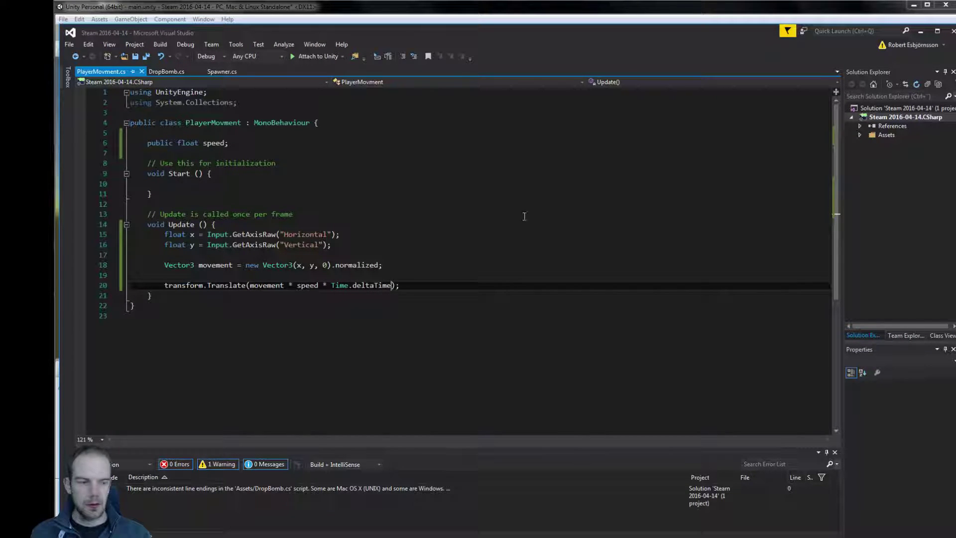
pyautogui.click(397, 11)
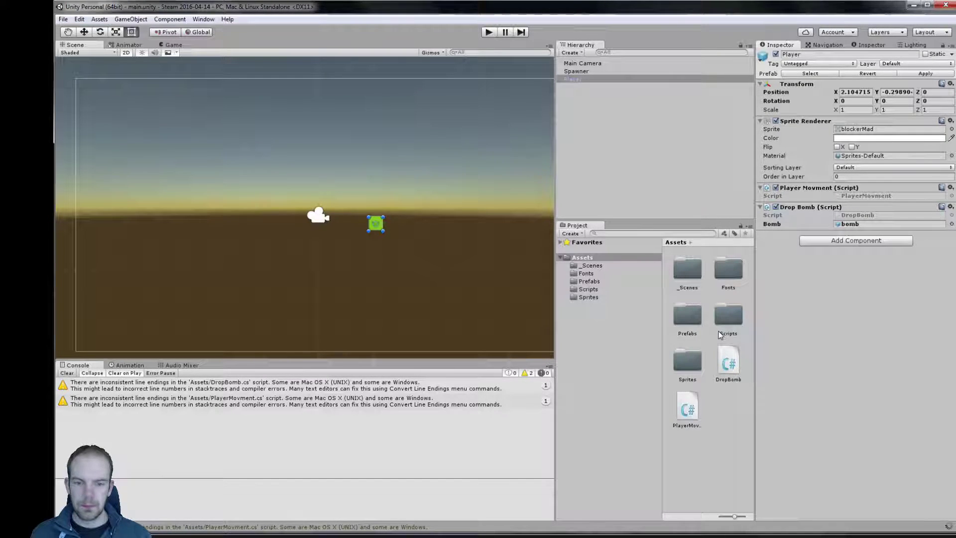
# - Set Player Movment Speed to 5 and play-test moving the player around with the arrow keys
pyautogui.click(863, 206)
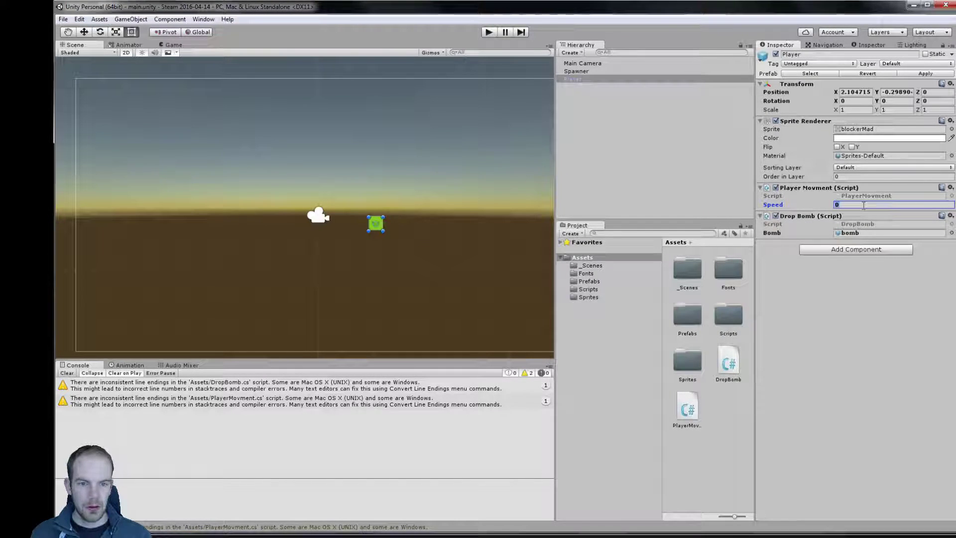
pyautogui.write('5')
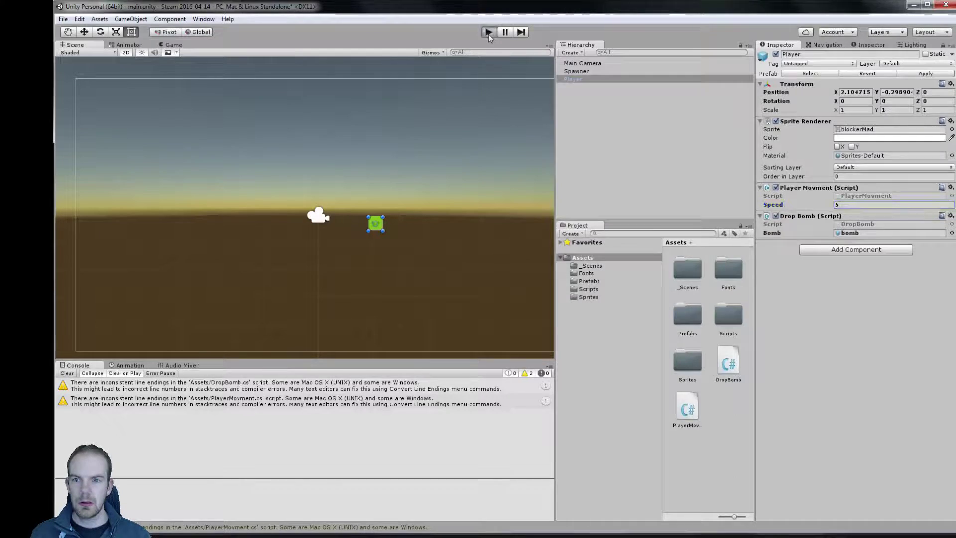
pyautogui.click(488, 33)
pyautogui.press('Left')
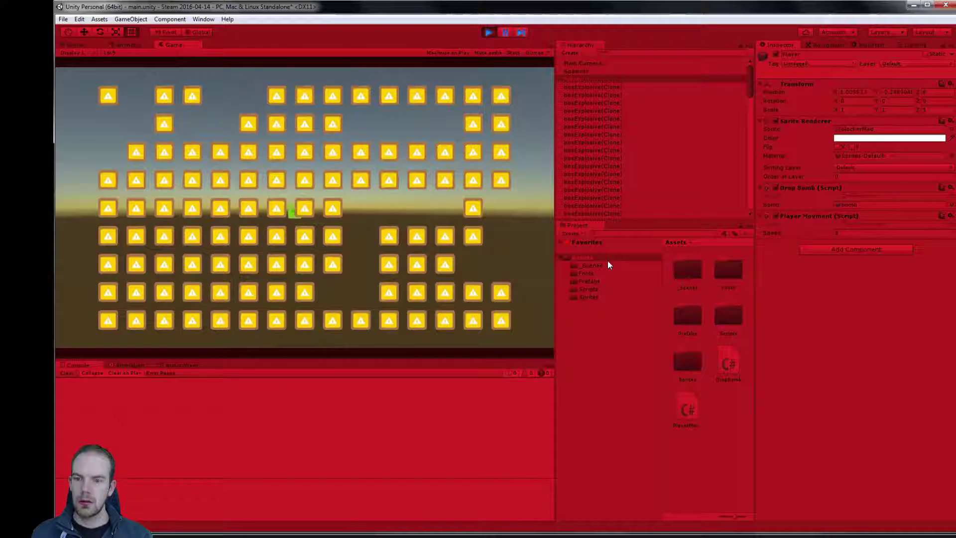
pyautogui.press('Up')
pyautogui.press('Right')
pyautogui.press('Up')
pyautogui.press('Right')
pyautogui.press('Left')
pyautogui.press('Up')
pyautogui.press('Down')
pyautogui.press('Right')
pyautogui.press('Down')
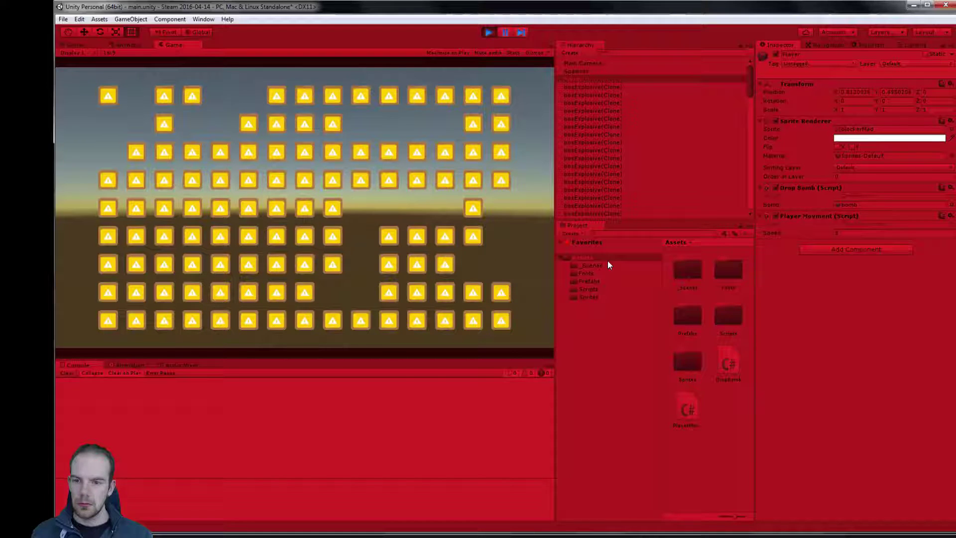
pyautogui.press('Right')
pyautogui.press('Up')
pyautogui.press('Left')
pyautogui.press('Up')
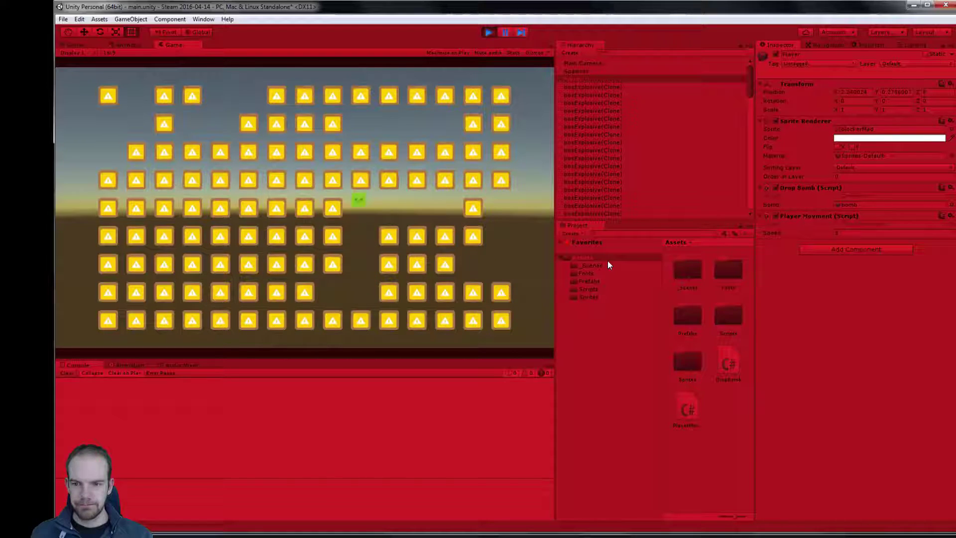
pyautogui.press('Down')
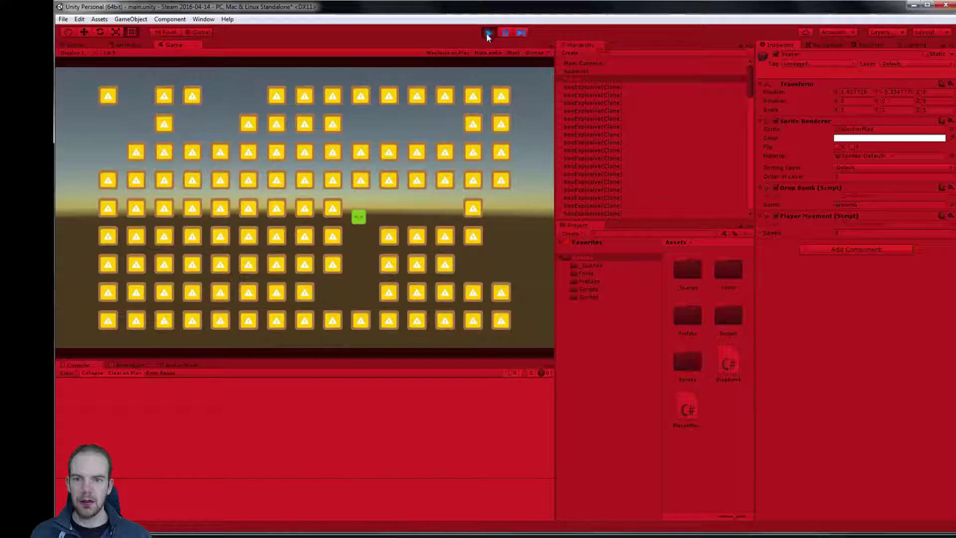
pyautogui.click(487, 34)
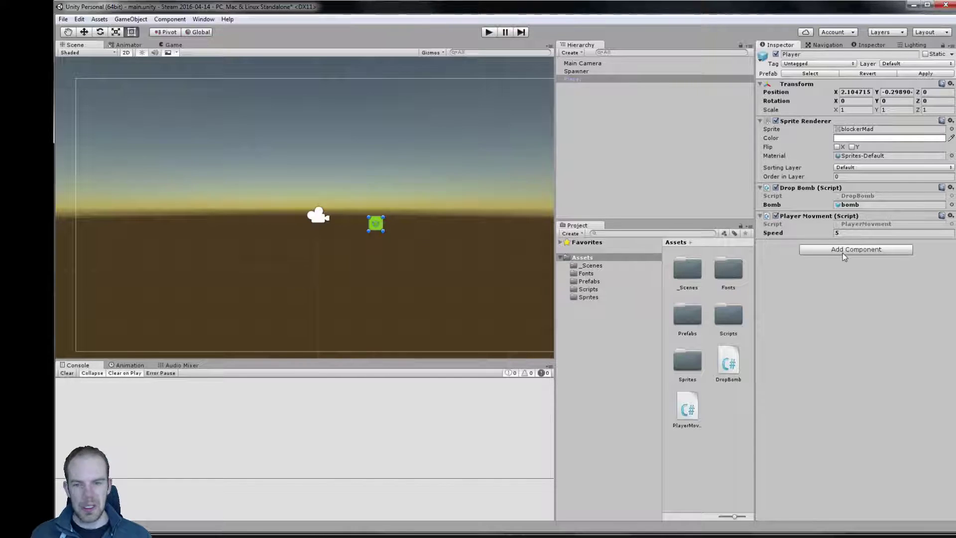
# - Play again, dropping bombs with Space while moving the player, then stop the game
pyautogui.click(491, 33)
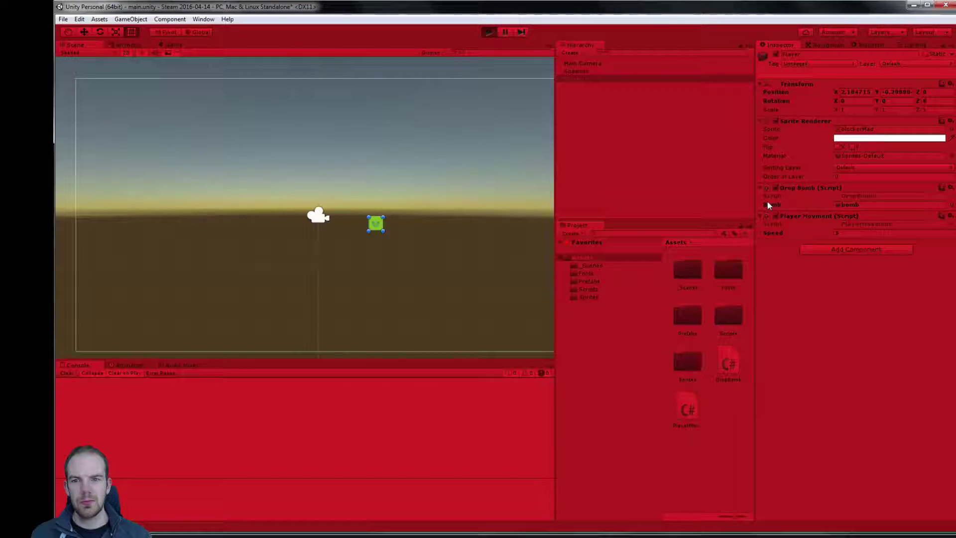
pyautogui.press('Right')
pyautogui.press('space')
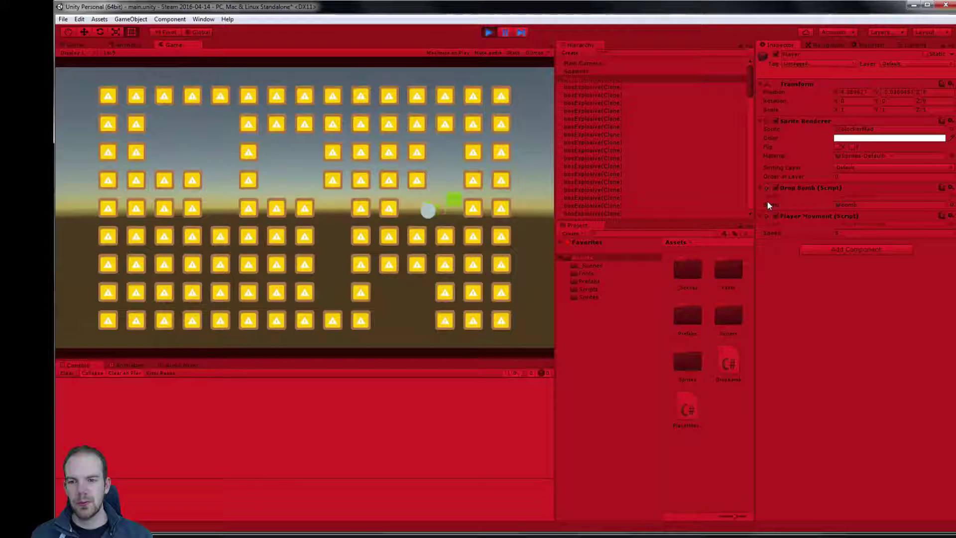
pyautogui.press('Up')
pyautogui.press('space')
pyautogui.press('space')
pyautogui.press('Left')
pyautogui.press('Down')
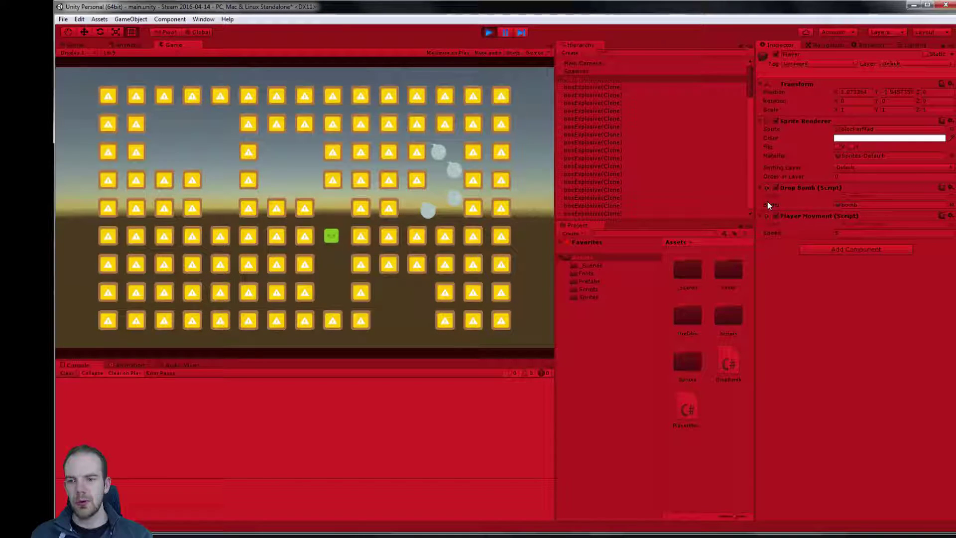
pyautogui.press('Down')
pyautogui.press('space')
pyautogui.press('Up')
pyautogui.press('space')
pyautogui.press('space')
pyautogui.press('space')
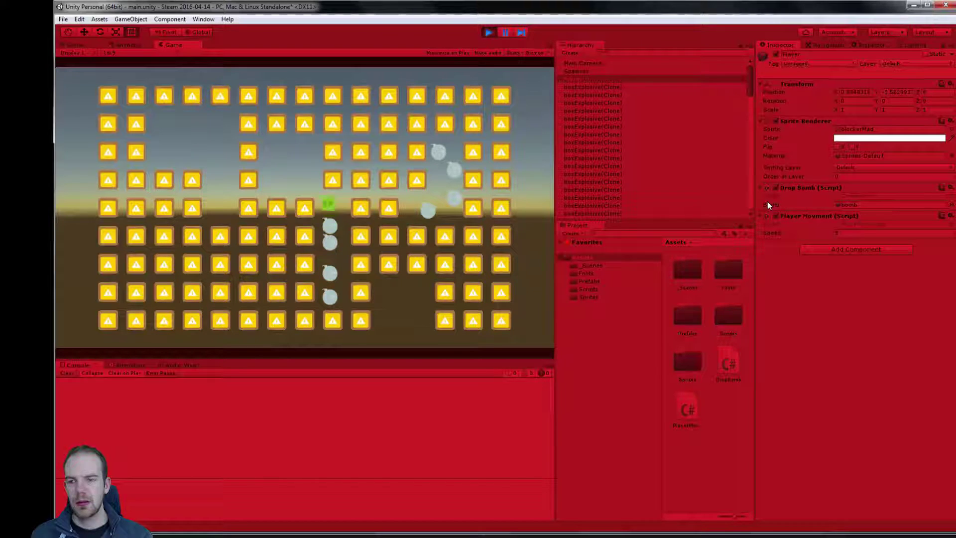
pyautogui.press('Up')
pyautogui.press('Left')
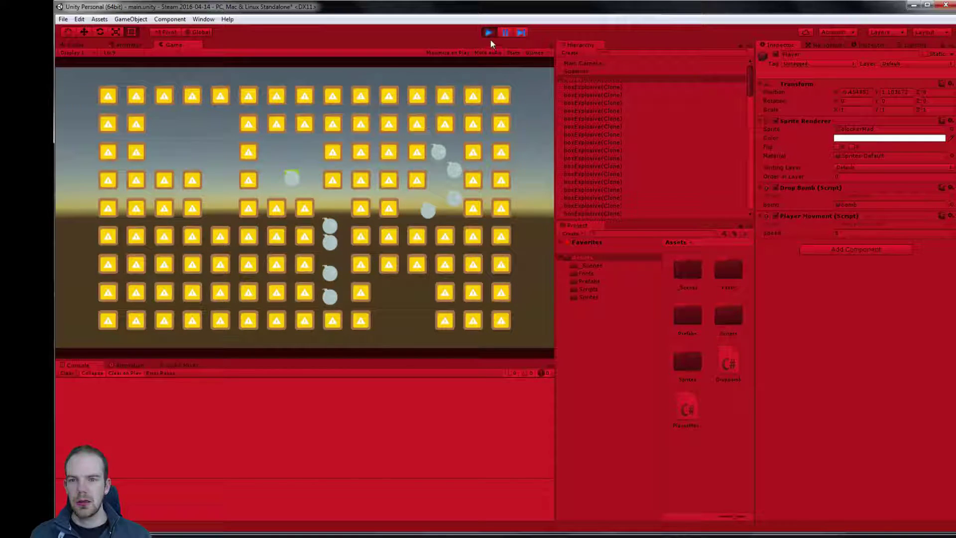
pyautogui.click(488, 34)
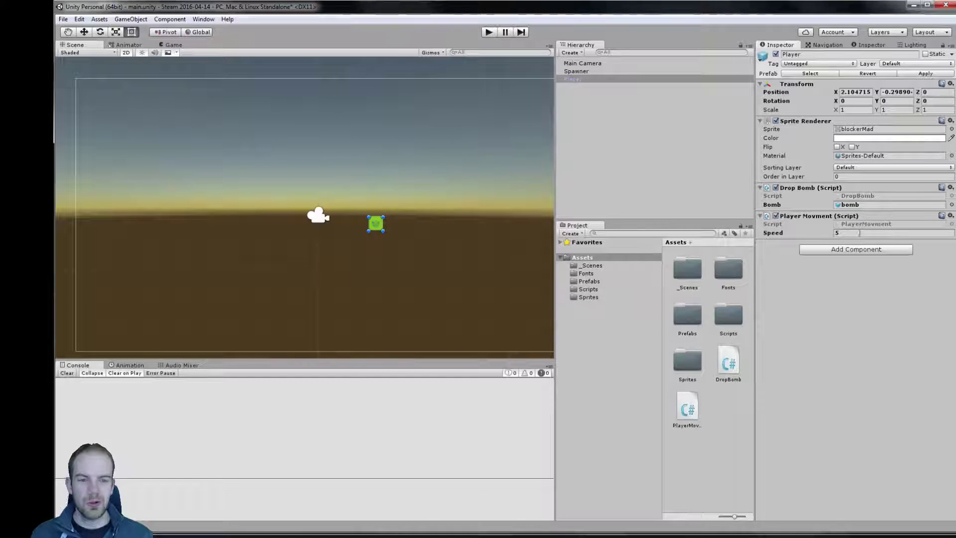
# - Place a bomb instance in the scene, removing the Drop Bomb component added by mistake
pyautogui.click(858, 209)
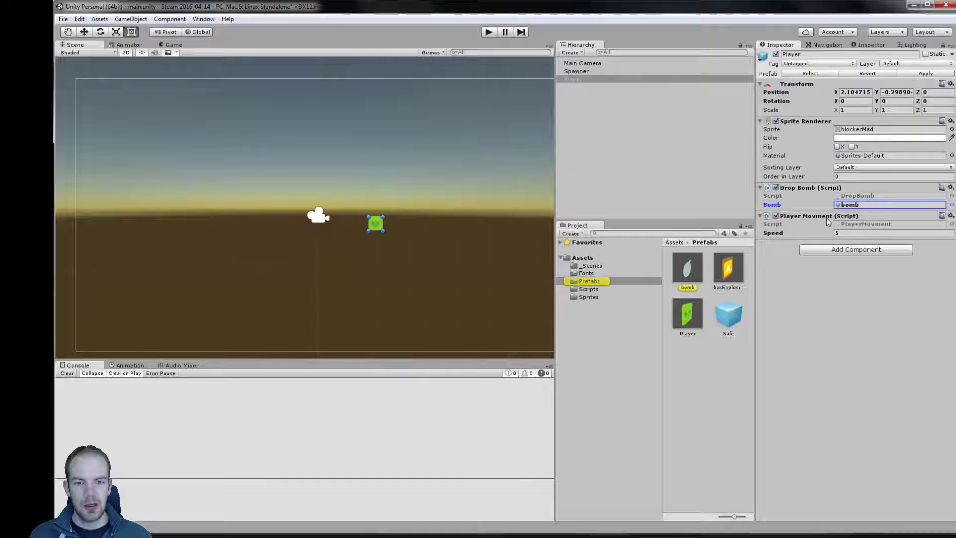
pyautogui.moveTo(688, 267); pyautogui.dragTo(632, 198)
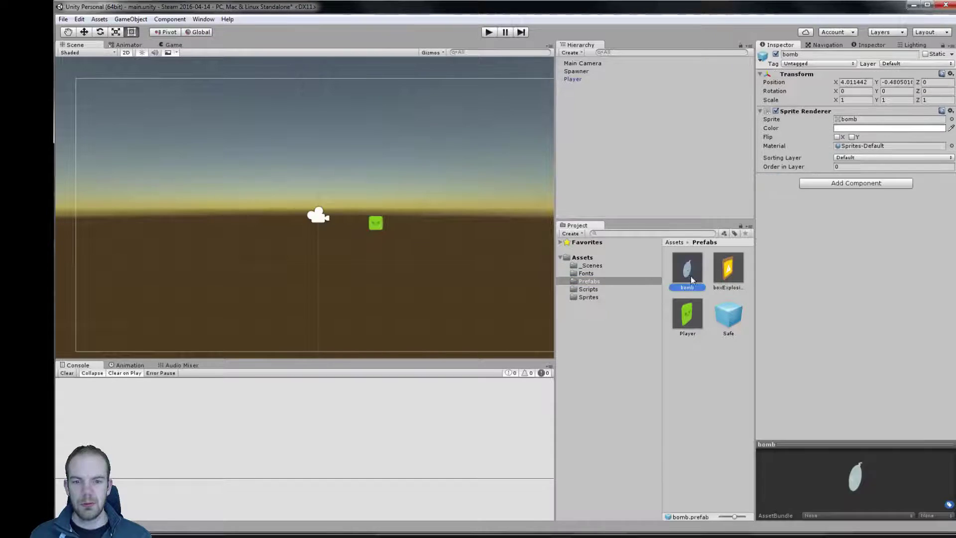
pyautogui.click(852, 194)
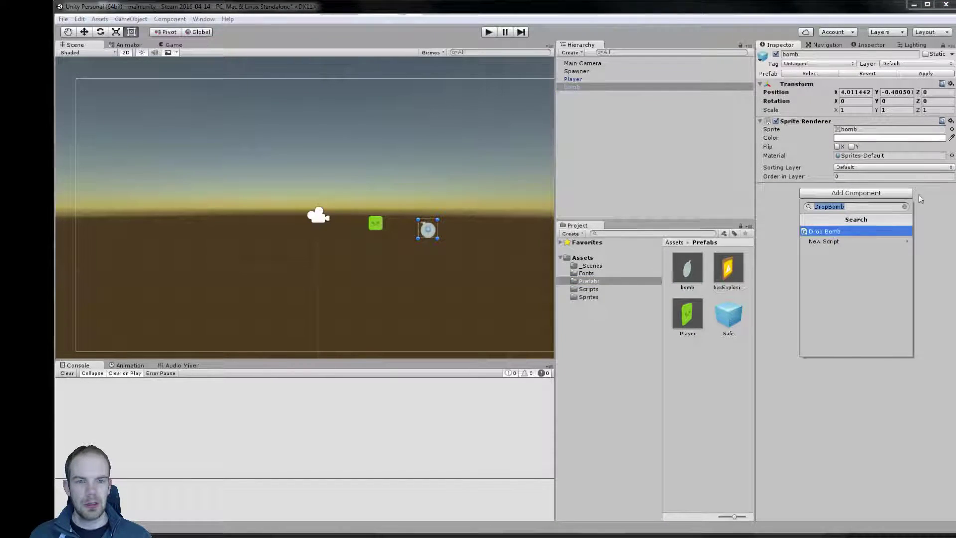
pyautogui.write('Bomb')
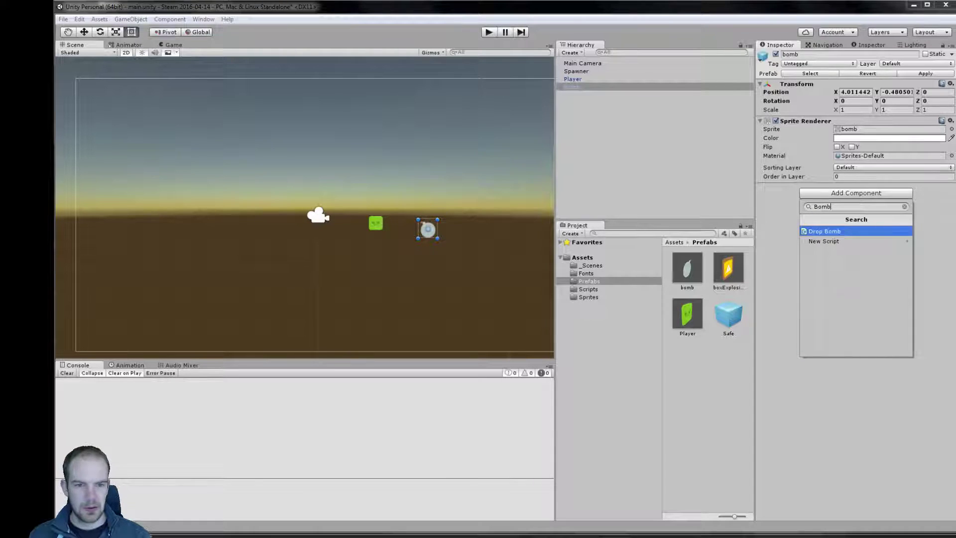
pyautogui.press('Return')
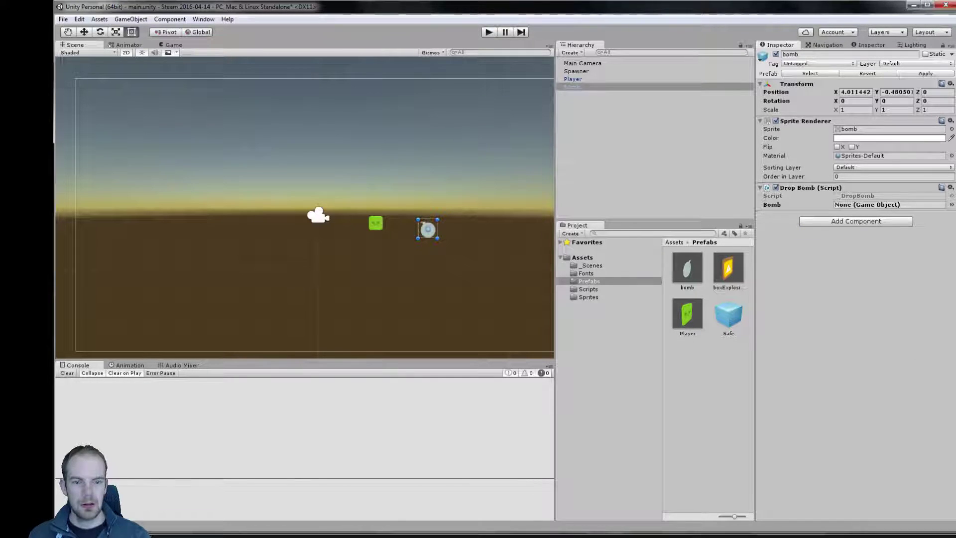
pyautogui.click(949, 187)
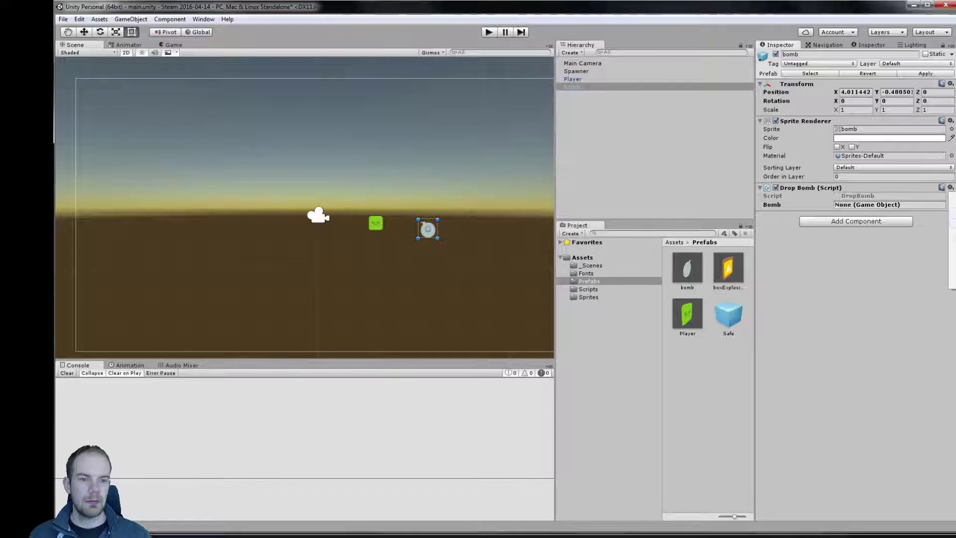
pyautogui.click(952, 207)
# - Create and attach a new script named Bomb to the bomb, then open it for editing
pyautogui.click(895, 196)
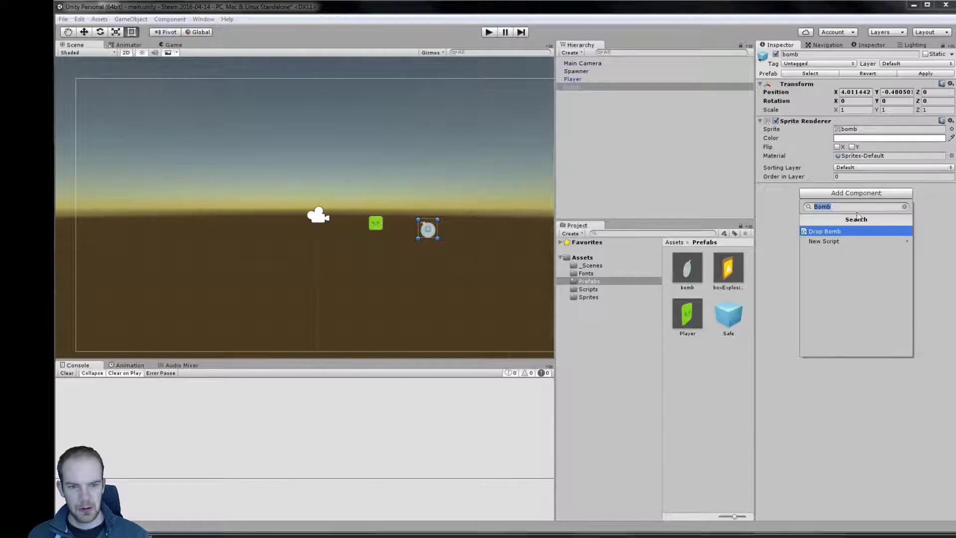
pyautogui.click(836, 241)
pyautogui.click(867, 350)
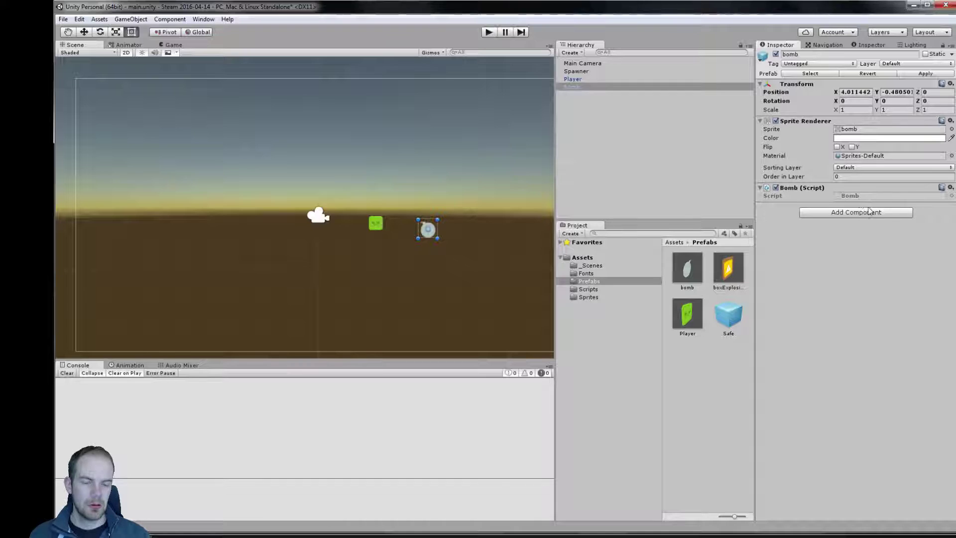
pyautogui.doubleClick(853, 196)
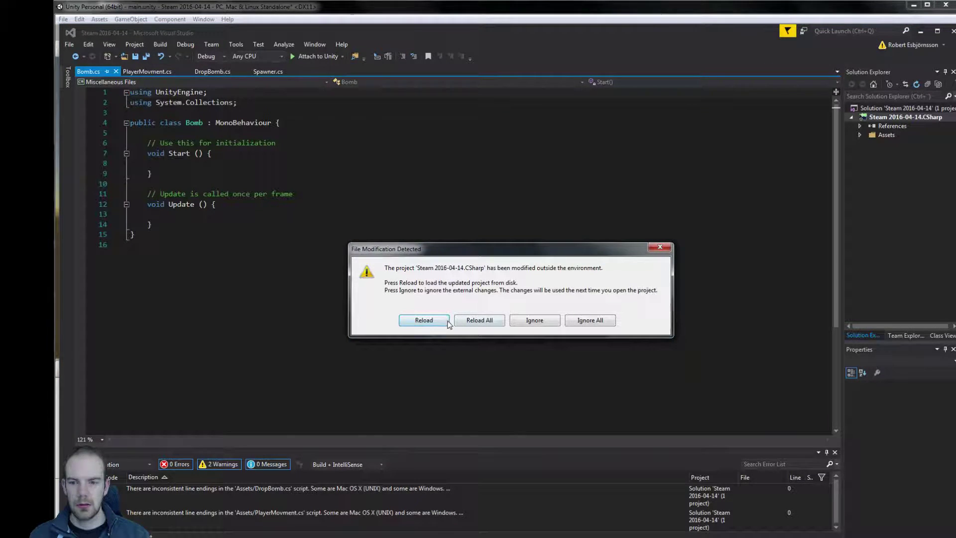
# - Reload the modified project files and delete the unused Update method from Bomb.cs
pyautogui.click(448, 321)
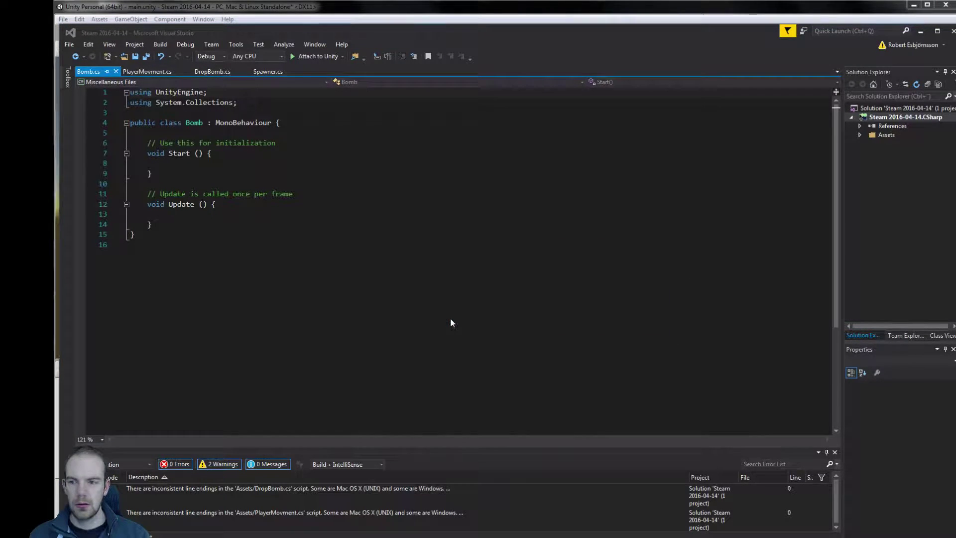
pyautogui.press('Down')
pyautogui.press('Down')
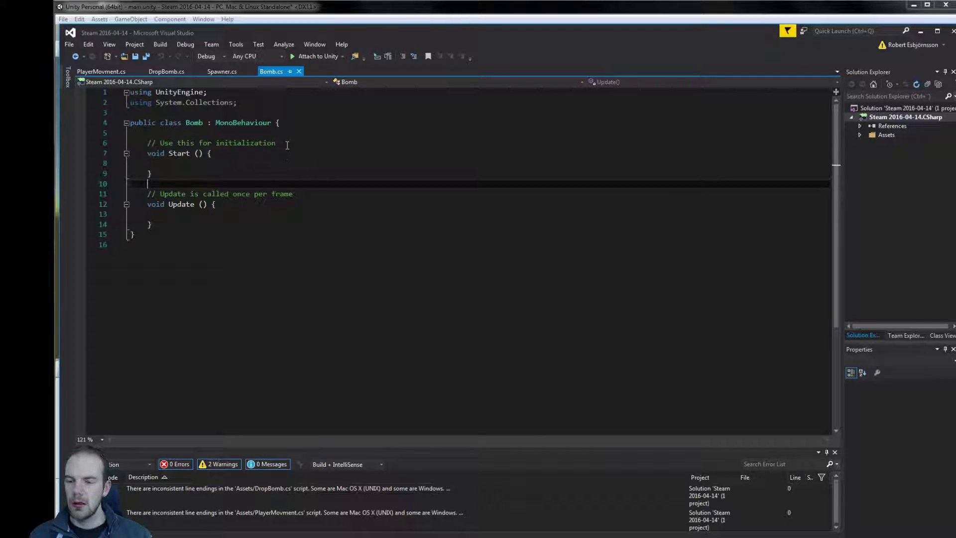
pyautogui.press('Down')
pyautogui.press('Down')
pyautogui.press('Down')
pyautogui.press('Tab')
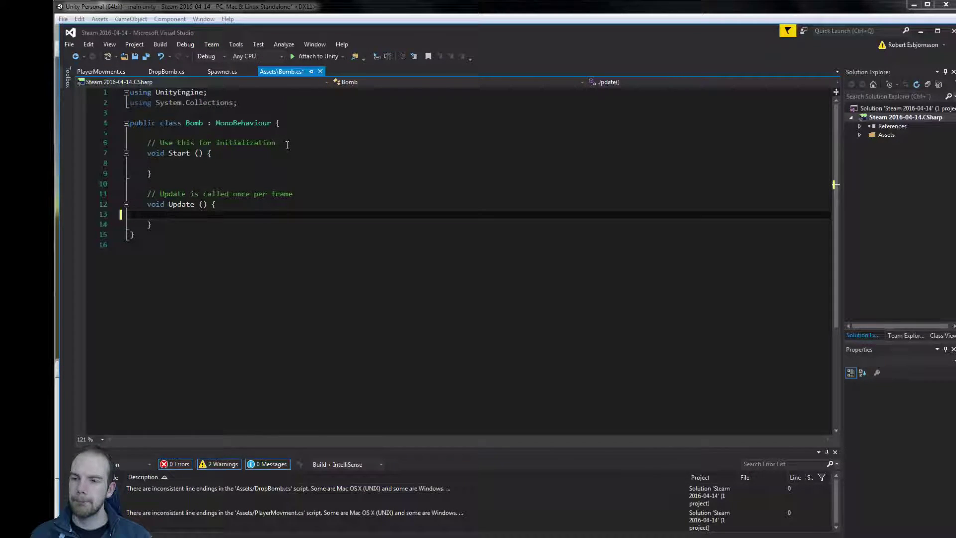
pyautogui.moveTo(174, 225); pyautogui.dragTo(102, 193)
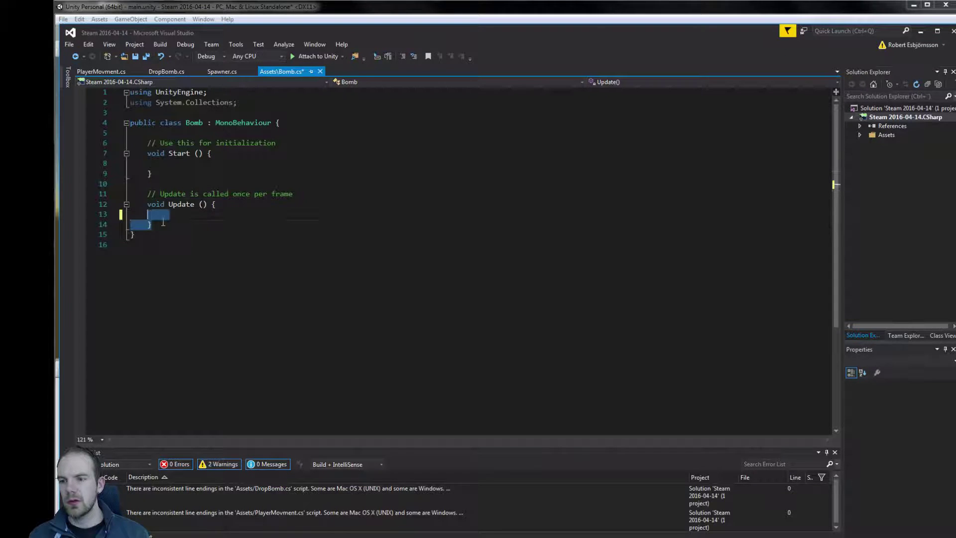
pyautogui.press('Delete')
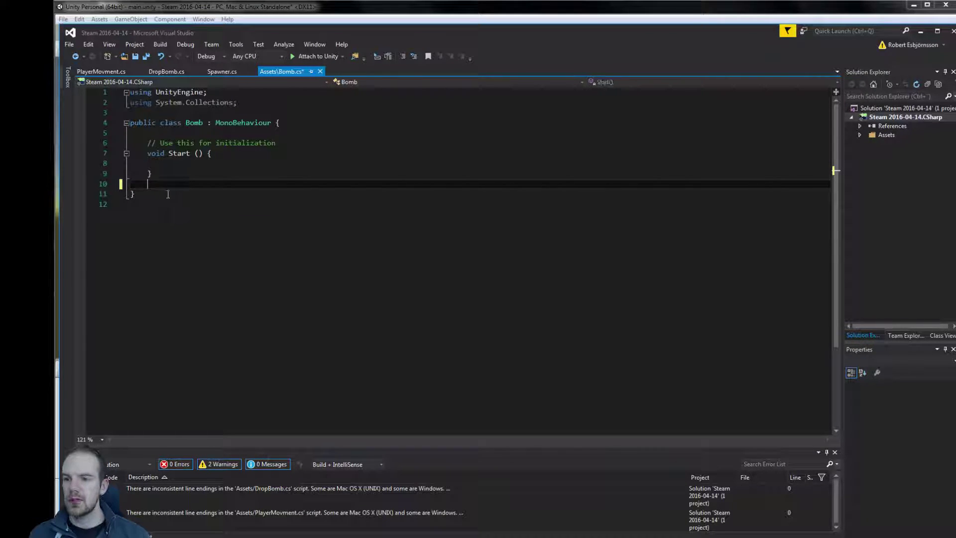
# - In Start, invoke the Boom method after the fuse delay
pyautogui.click(185, 163)
pyautogui.write('D')
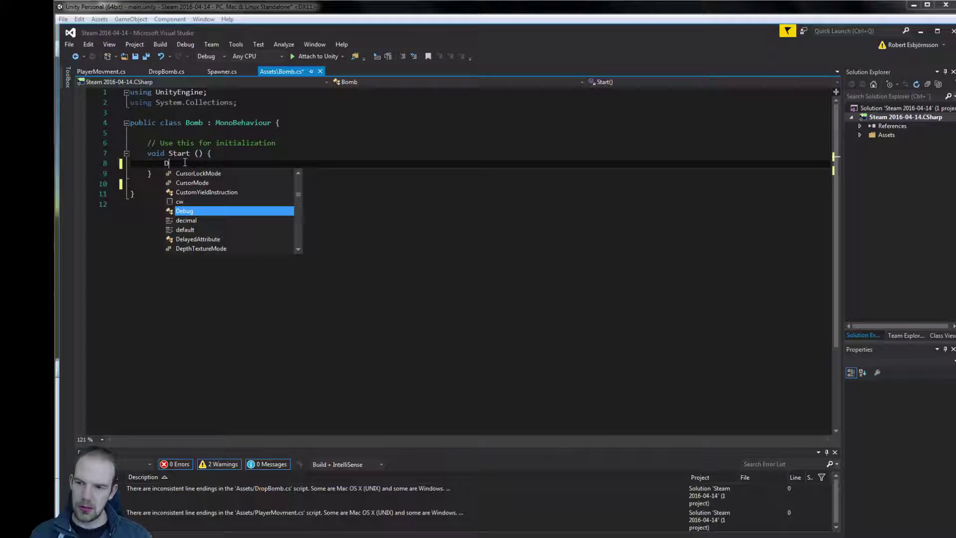
pyautogui.press('BackSpace')
pyautogui.write('T')
pyautogui.press('BackSpace')
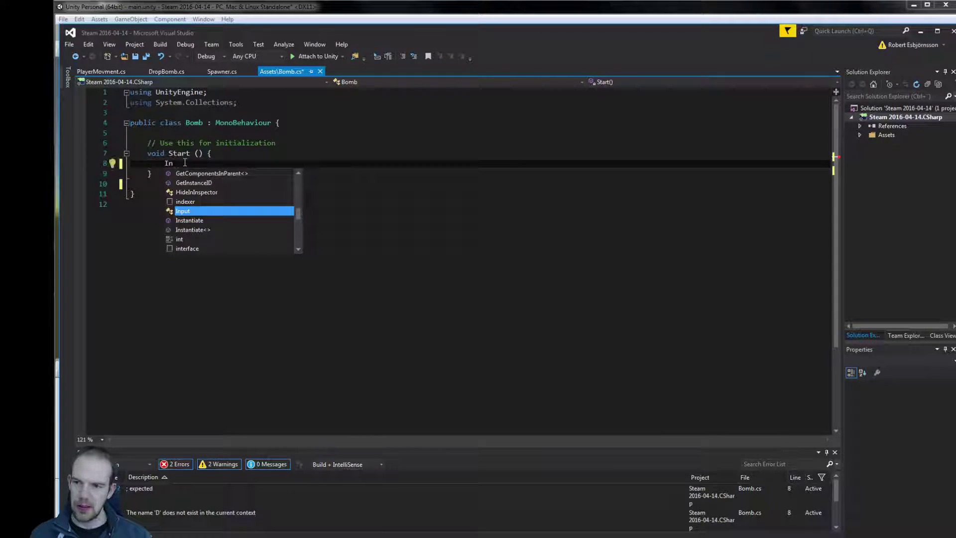
pyautogui.write('Invoke("B')
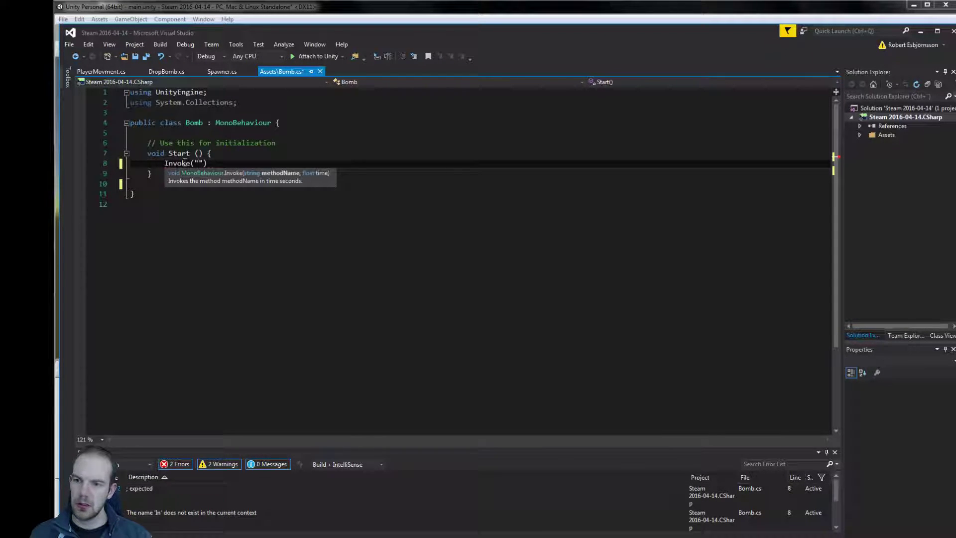
pyautogui.write('ooo')
pyautogui.press('BackSpace')
pyautogui.write('m')
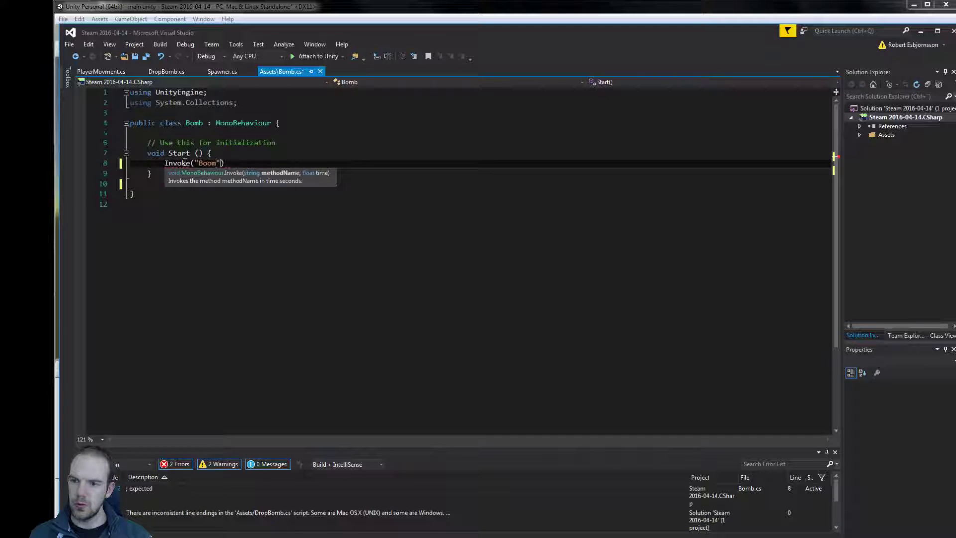
pyautogui.write('", 3')
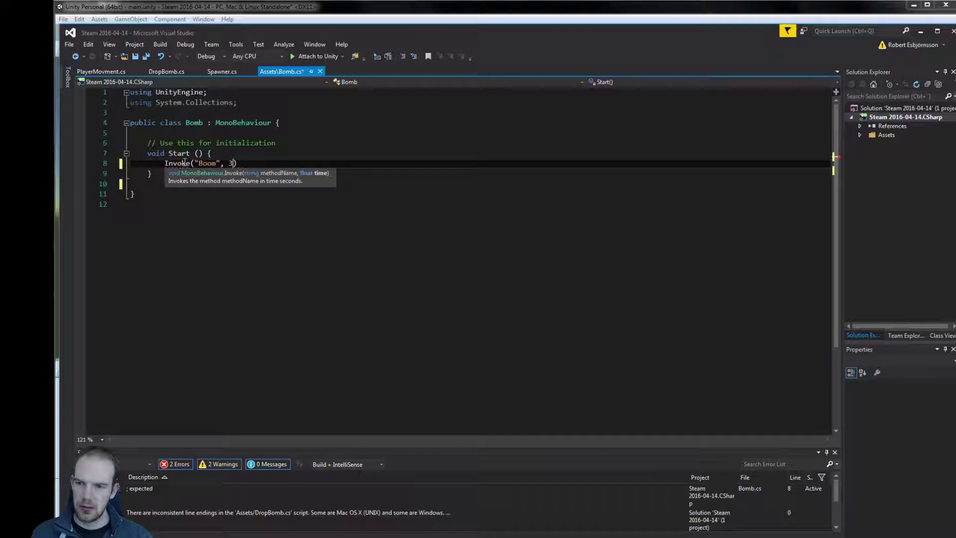
pyautogui.write('f')
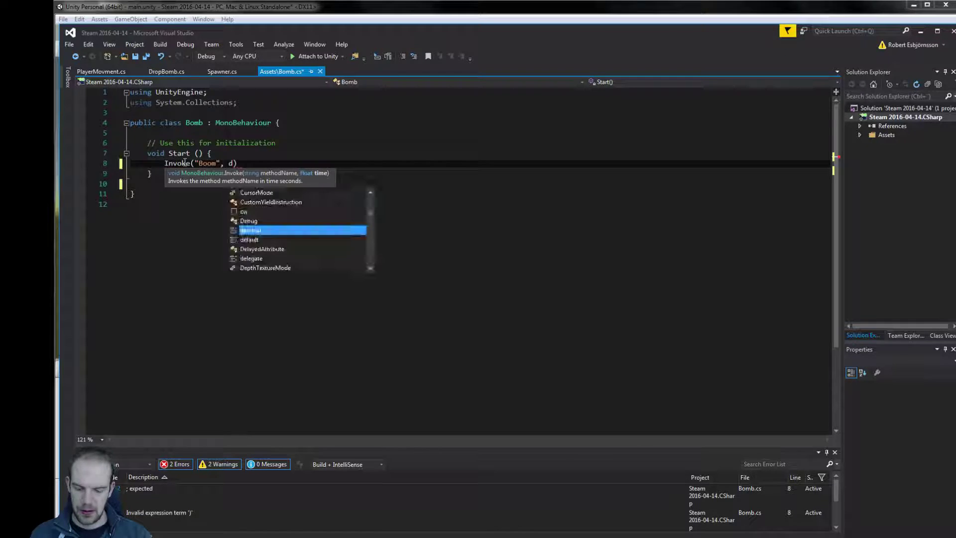
pyautogui.write('use;')
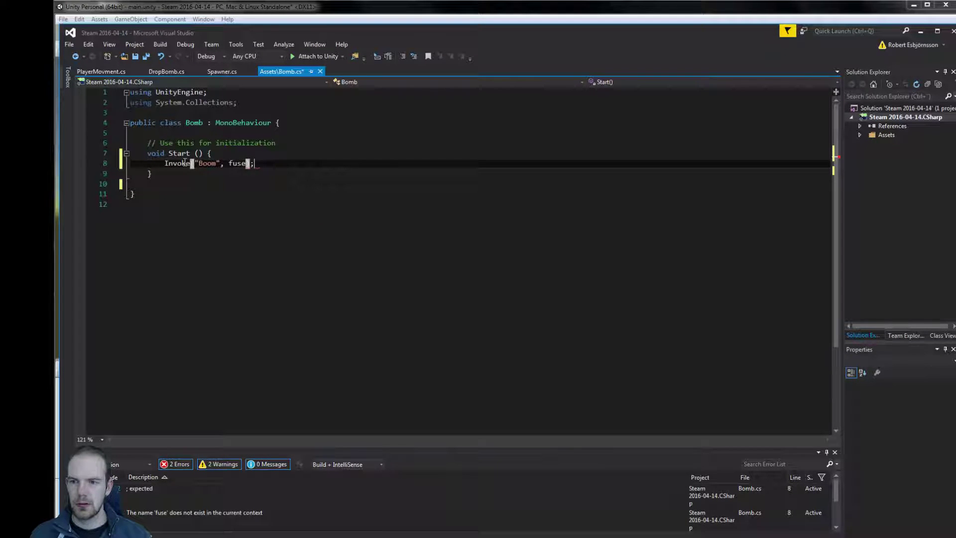
# - Add a public float fuse field set to 2 above Start
pyautogui.press('Up')
pyautogui.press('Up')
pyautogui.press('Home')
pyautogui.press('Return')
pyautogui.press('Return')
pyautogui.press('Up')
pyautogui.press('Up')
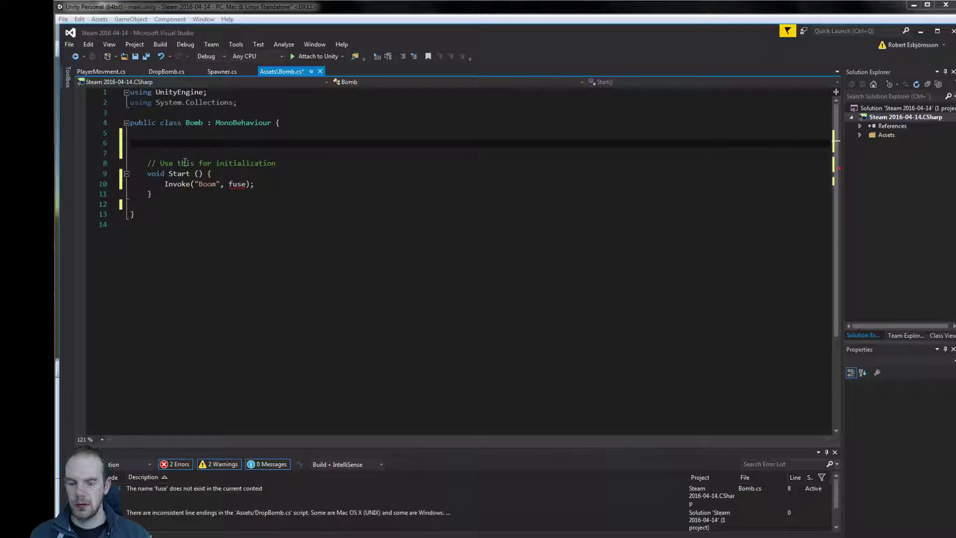
pyautogui.write('public float fuse = ')
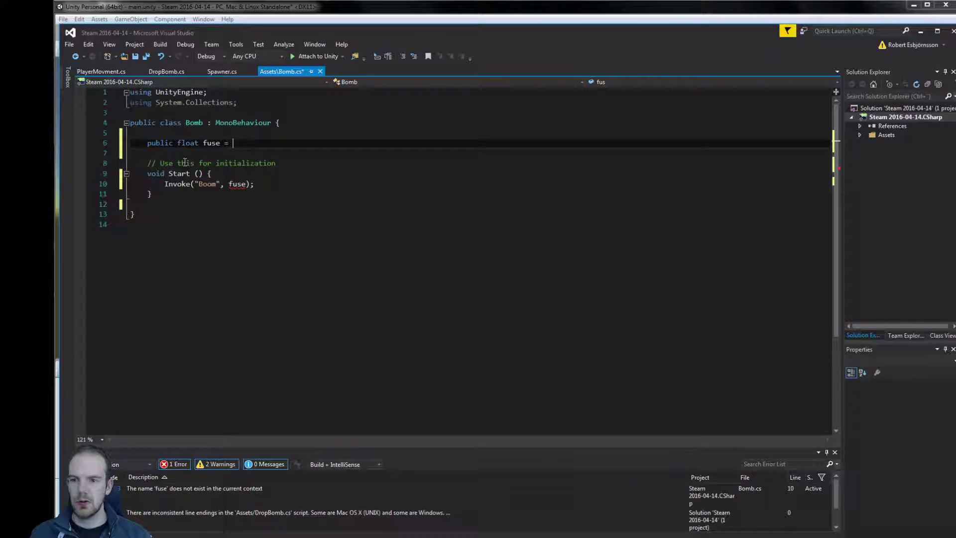
pyautogui.write('2;')
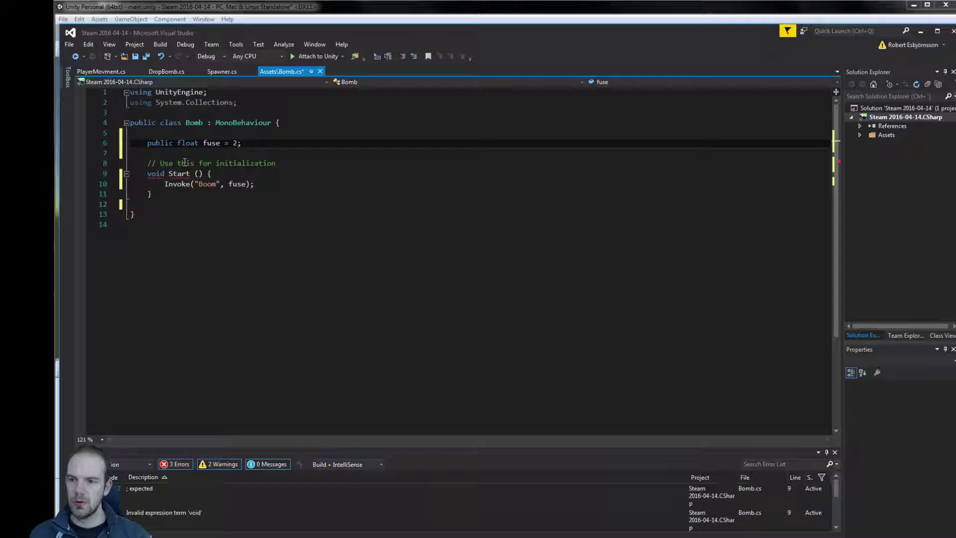
# - Write a Boom method that logs "Boom!" and then calls Destroy(gameObject)
pyautogui.click(275, 194)
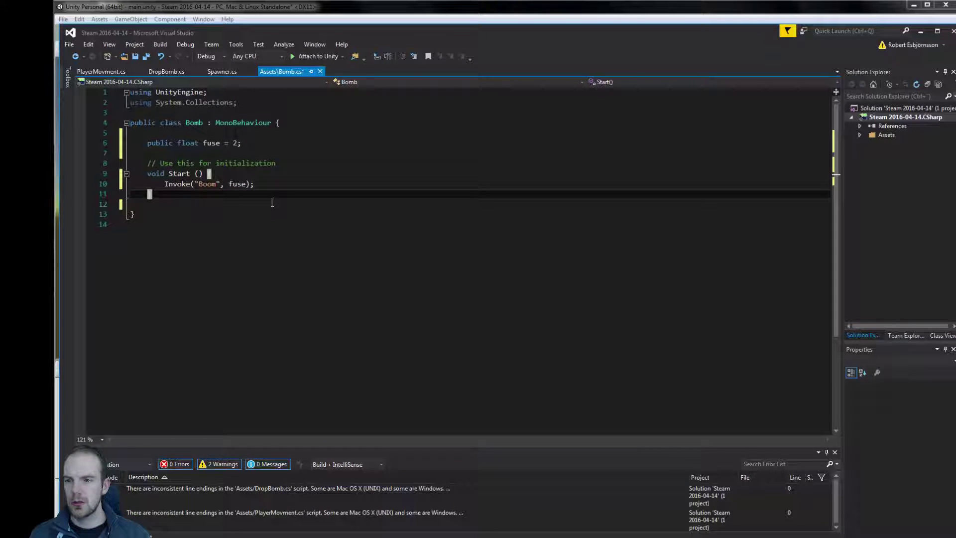
pyautogui.press('Return')
pyautogui.press('Return')
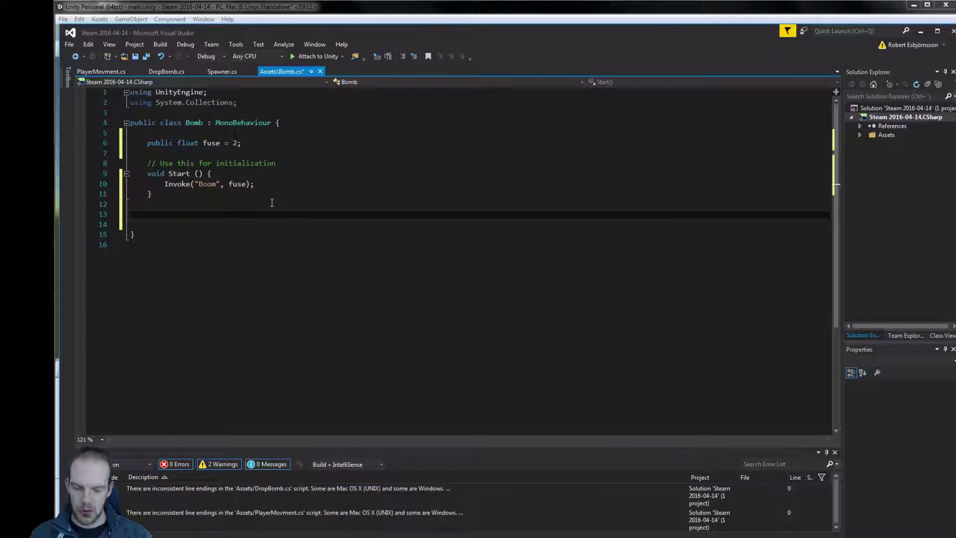
pyautogui.write('void S')
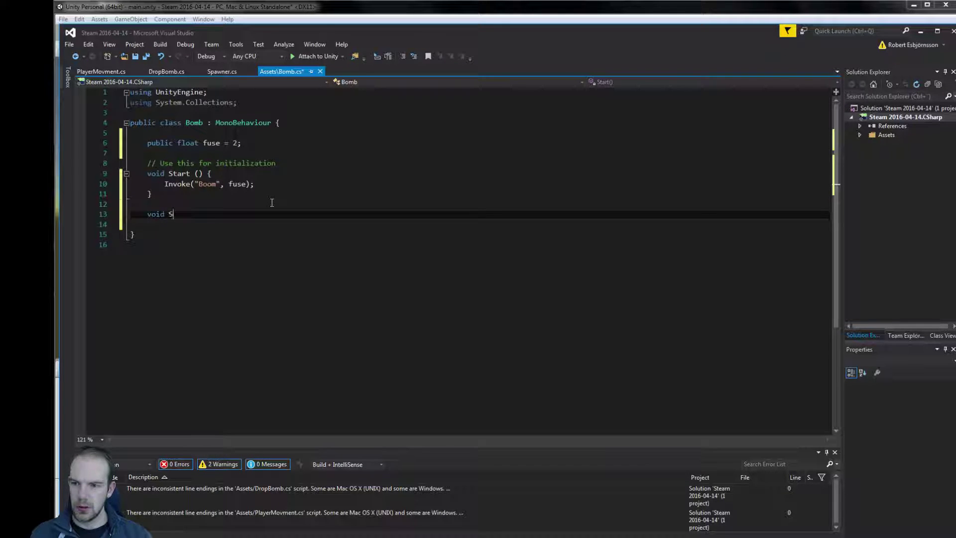
pyautogui.press('BackSpace')
pyautogui.write('Boom')
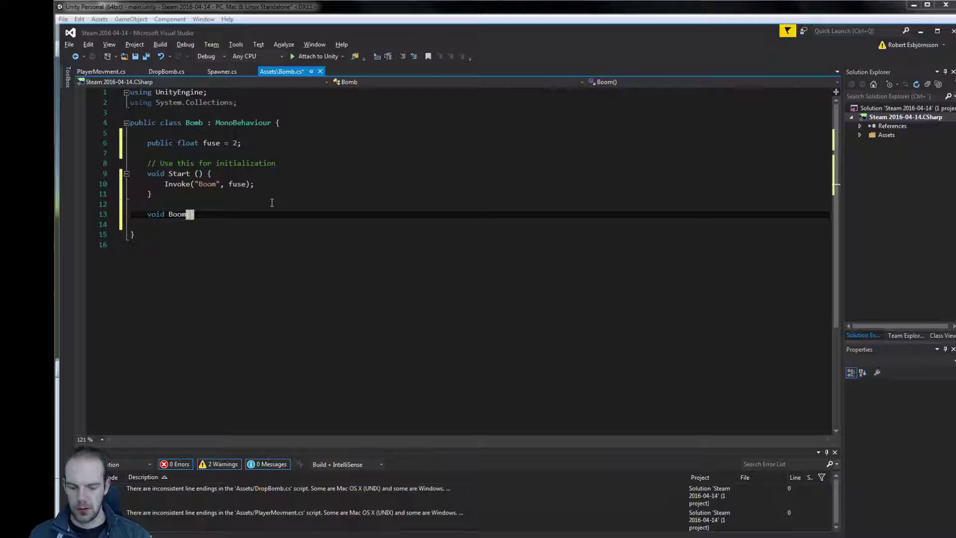
pyautogui.write('(){')
pyautogui.press('Return')
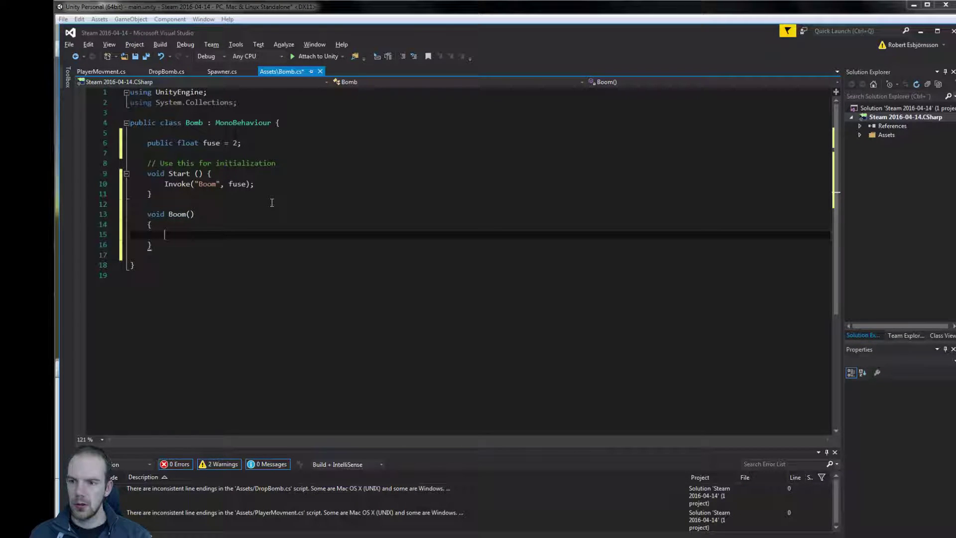
pyautogui.write('Debug.b')
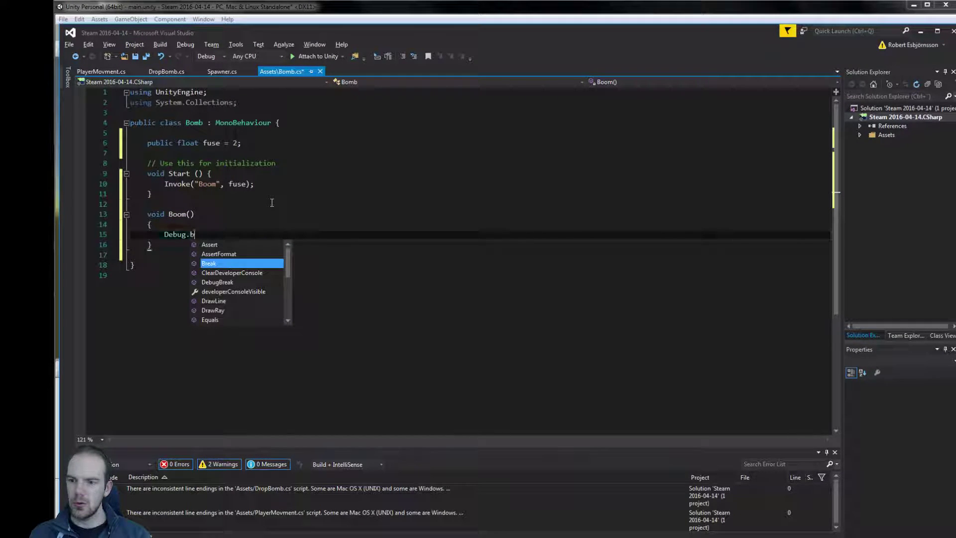
pyautogui.press('BackSpace')
pyautogui.write('lo')
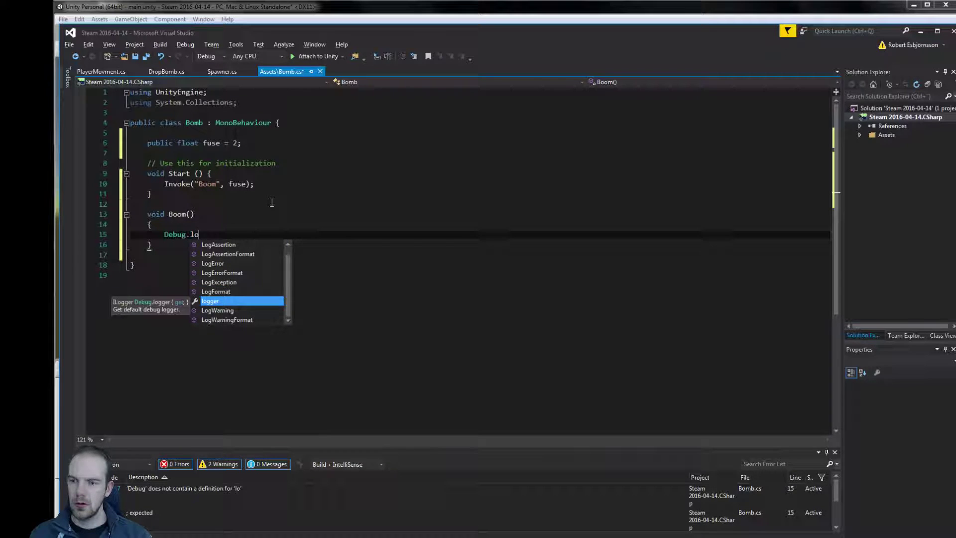
pyautogui.write('g("')
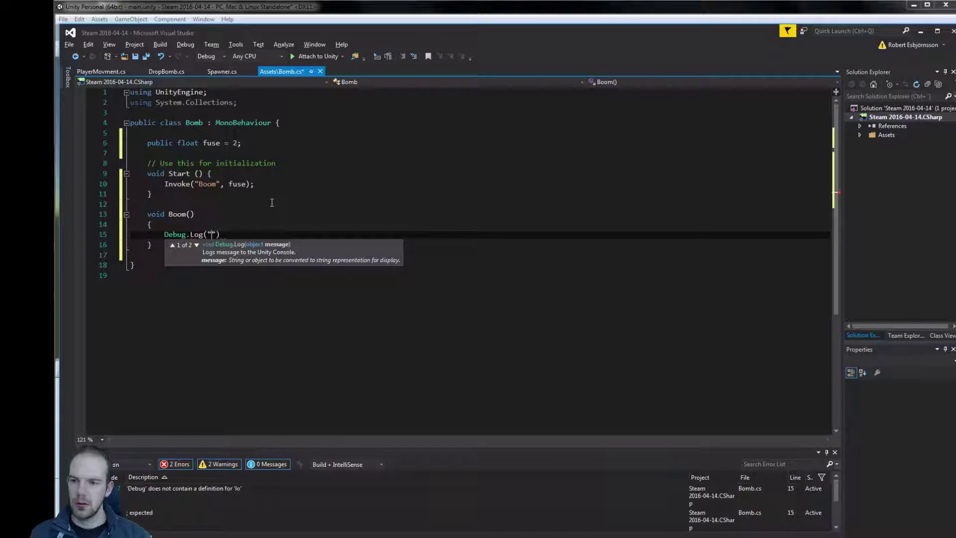
pyautogui.write('oom')
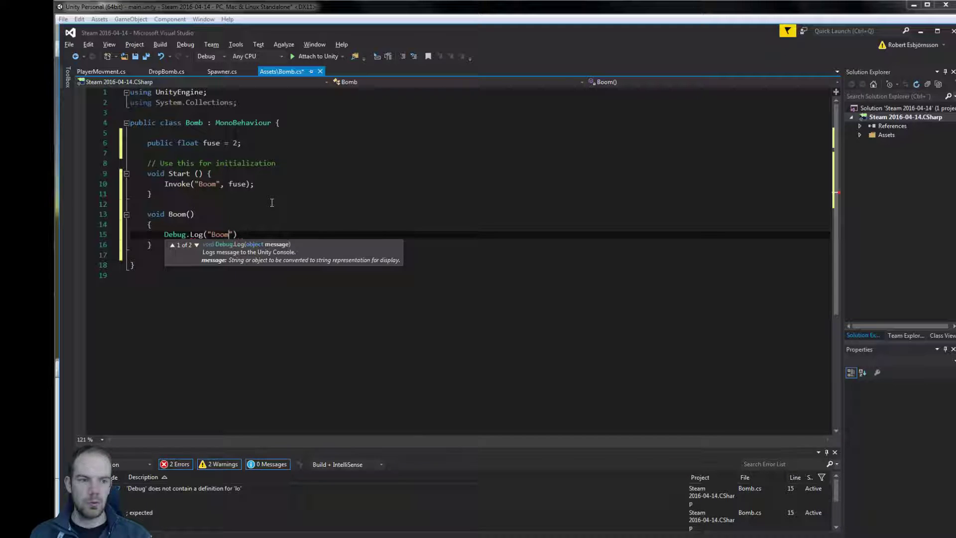
pyautogui.write('");')
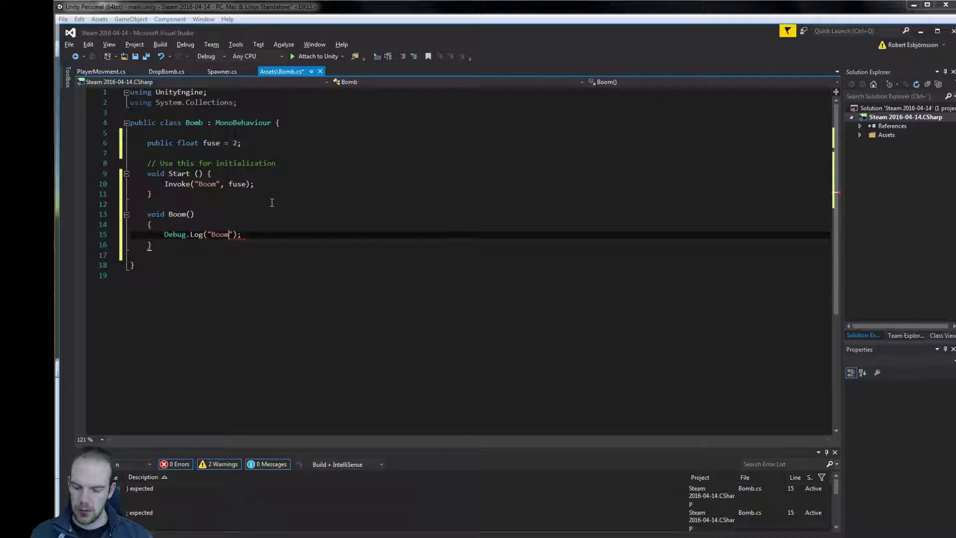
pyautogui.write('!')
pyautogui.click(266, 236)
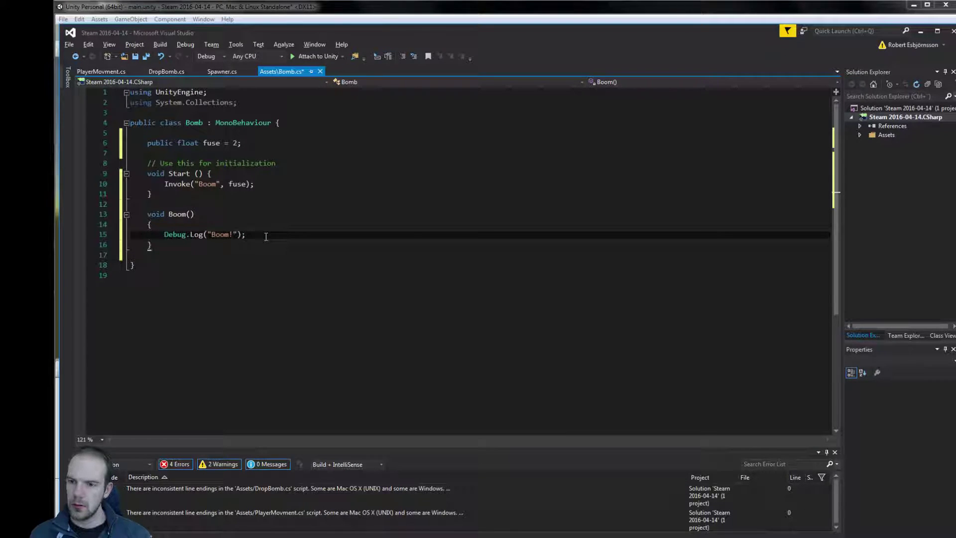
pyautogui.press('Return')
pyautogui.write('Destroy(')
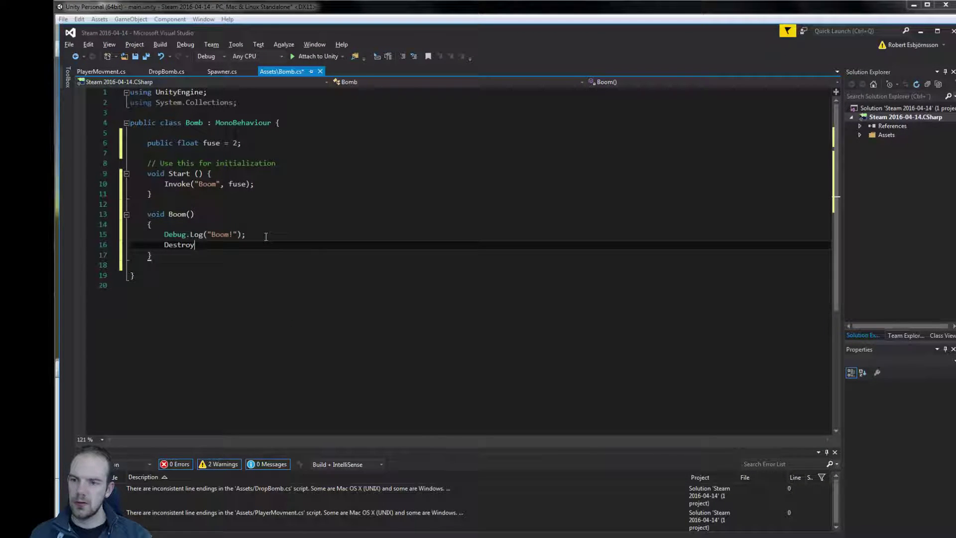
pyautogui.write('gameObject);')
# - Remove the trailing space after the log call and save Bomb.cs
pyautogui.hotkey('ctrl', 'a')
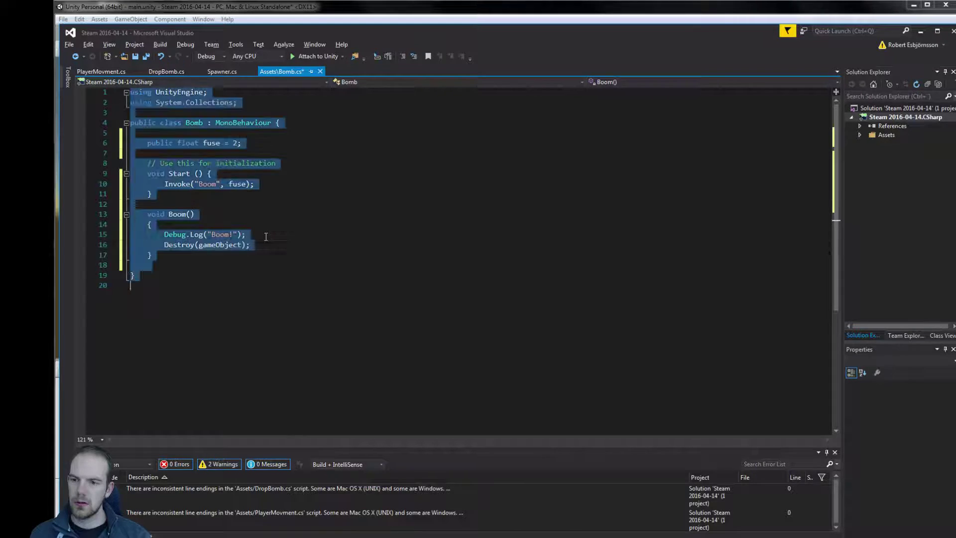
pyautogui.click(339, 254)
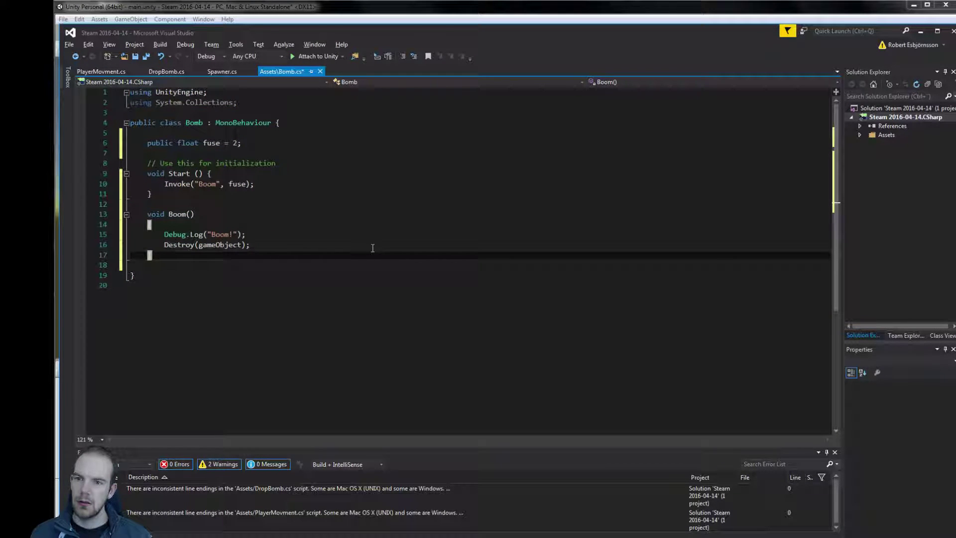
pyautogui.click(331, 214)
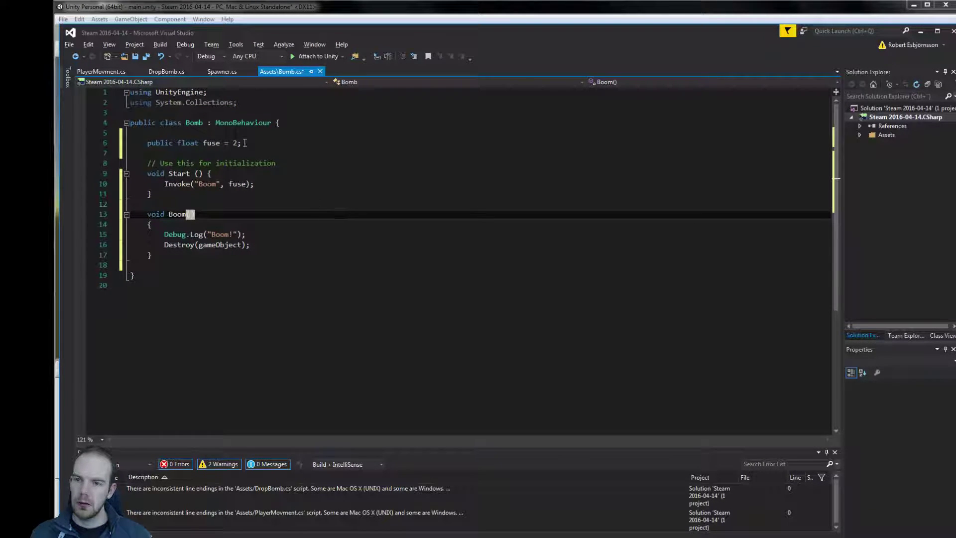
pyautogui.moveTo(234, 141)
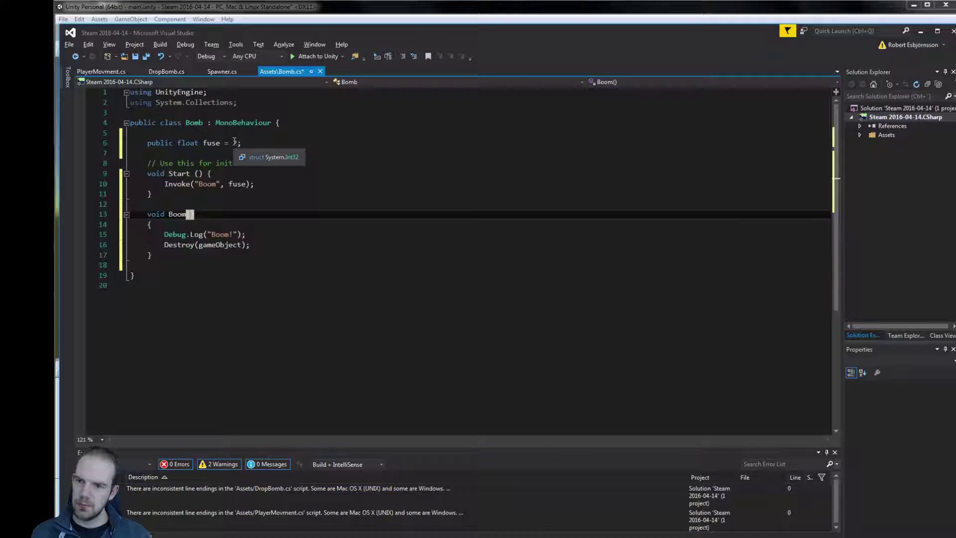
pyautogui.hotkey('ctrl', 'alt', 's')
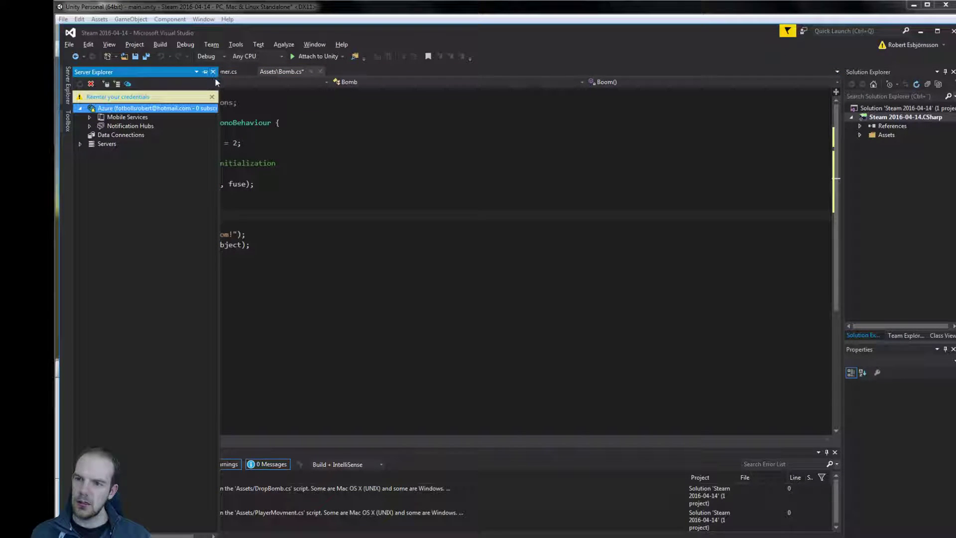
pyautogui.click(213, 72)
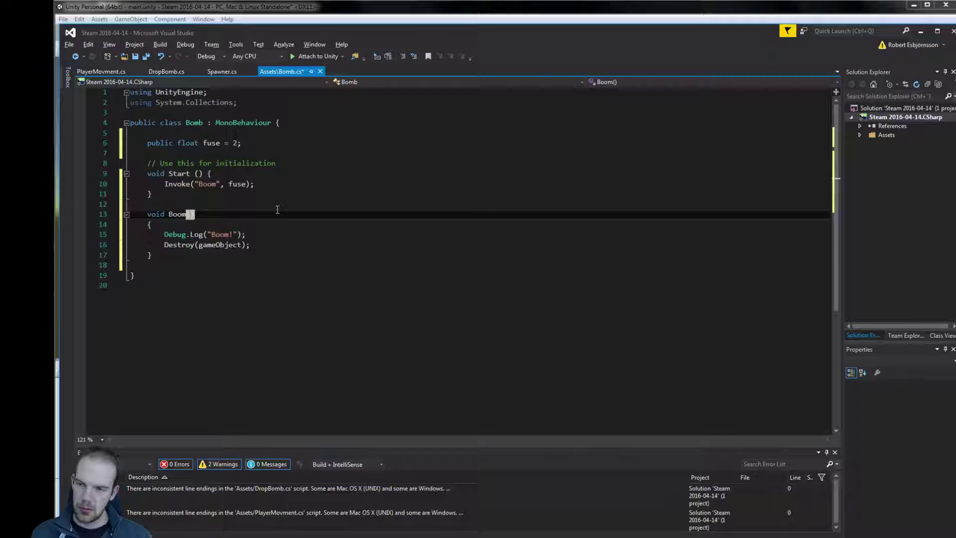
pyautogui.click(277, 233)
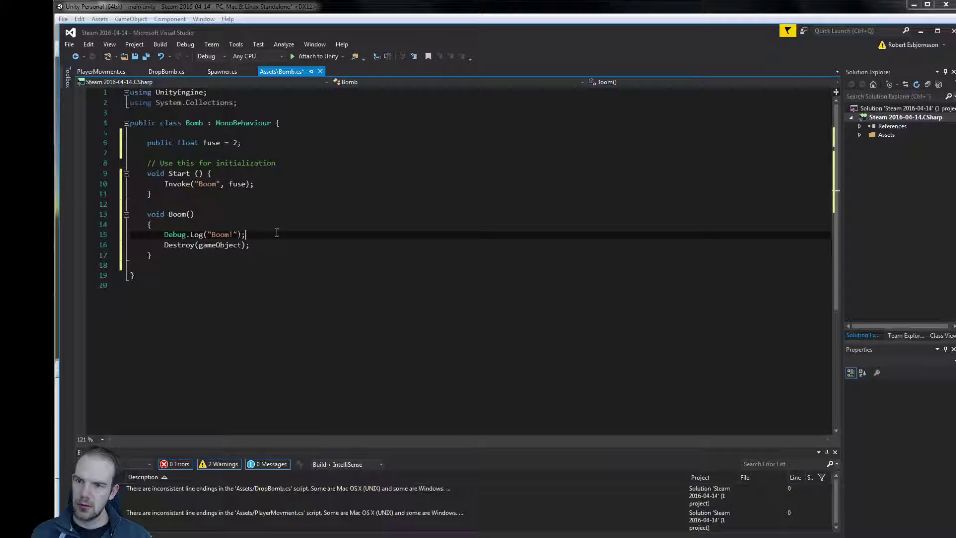
pyautogui.hotkey('ctrl', 's')
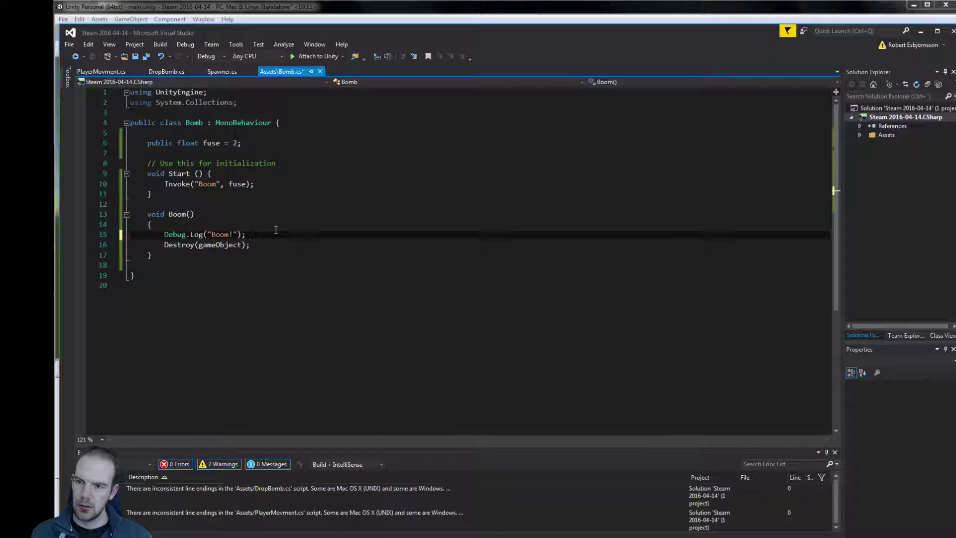
pyautogui.press('BackSpace')
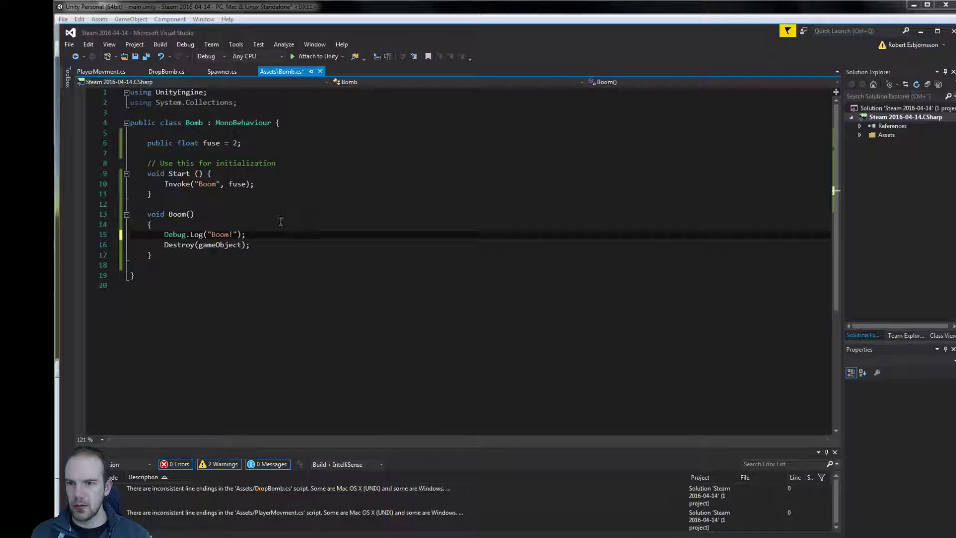
pyautogui.hotkey('ctrl', 's')
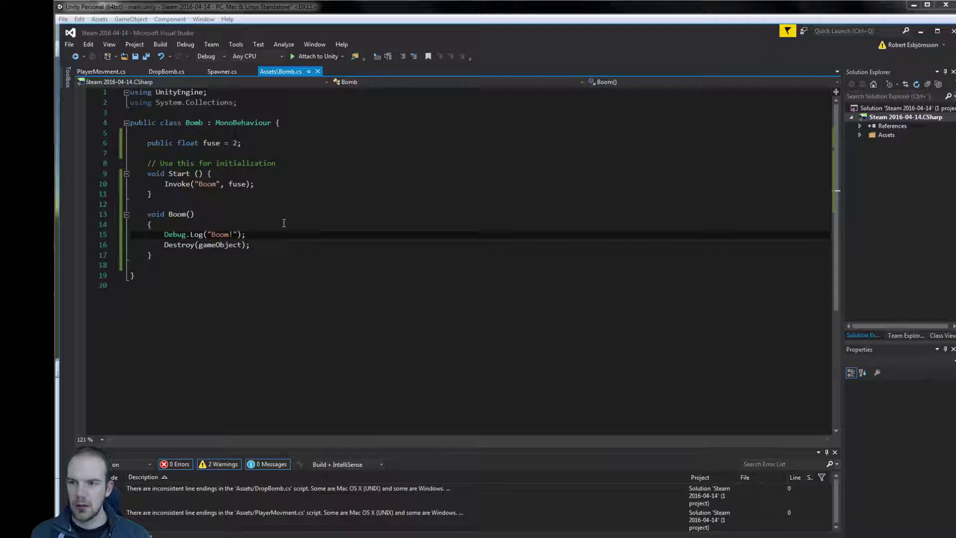
# - Back in Unity, playtest by moving the player and dropping bombs, then stop
pyautogui.hotkey('alt', 'Tab')
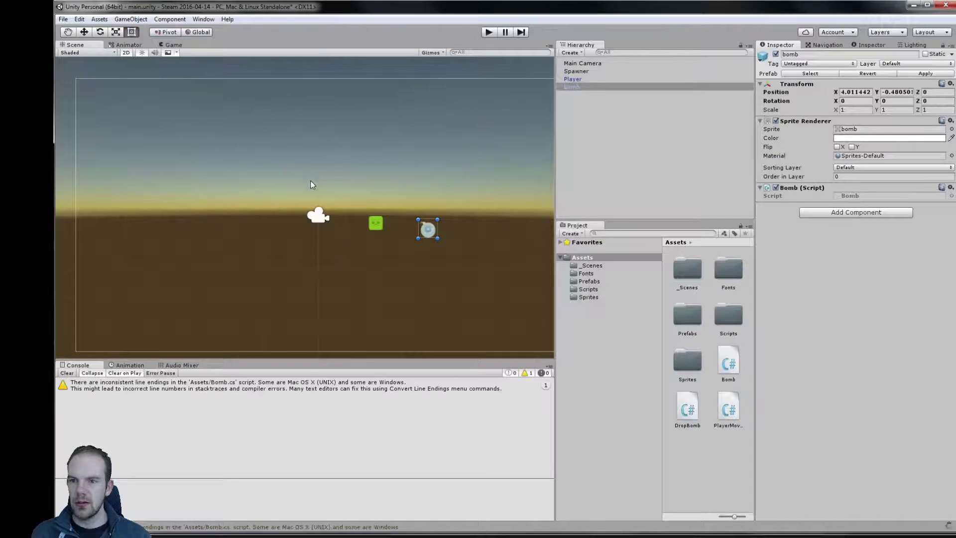
pyautogui.click(484, 34)
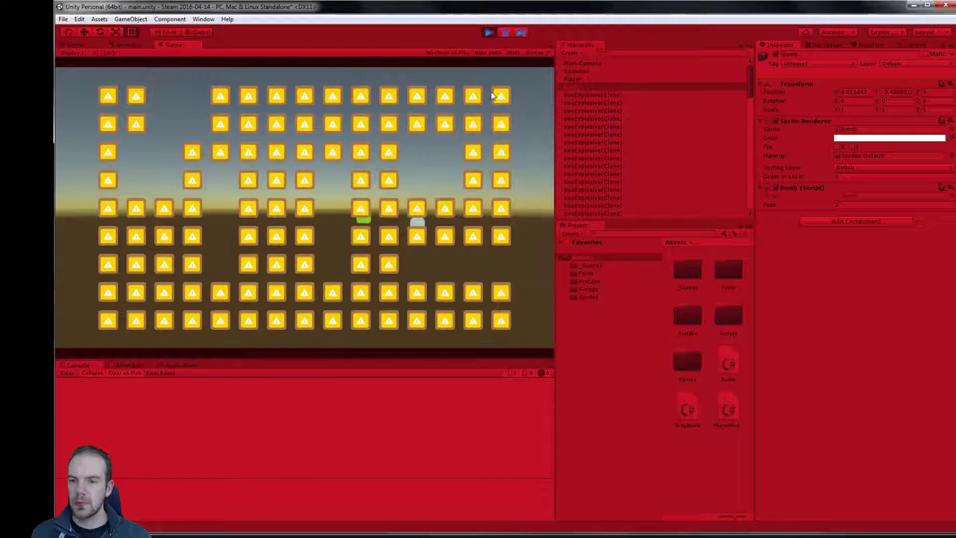
pyautogui.press('Down')
pyautogui.press('space')
pyautogui.press('space')
pyautogui.press('space')
pyautogui.press('Right')
pyautogui.press('Up')
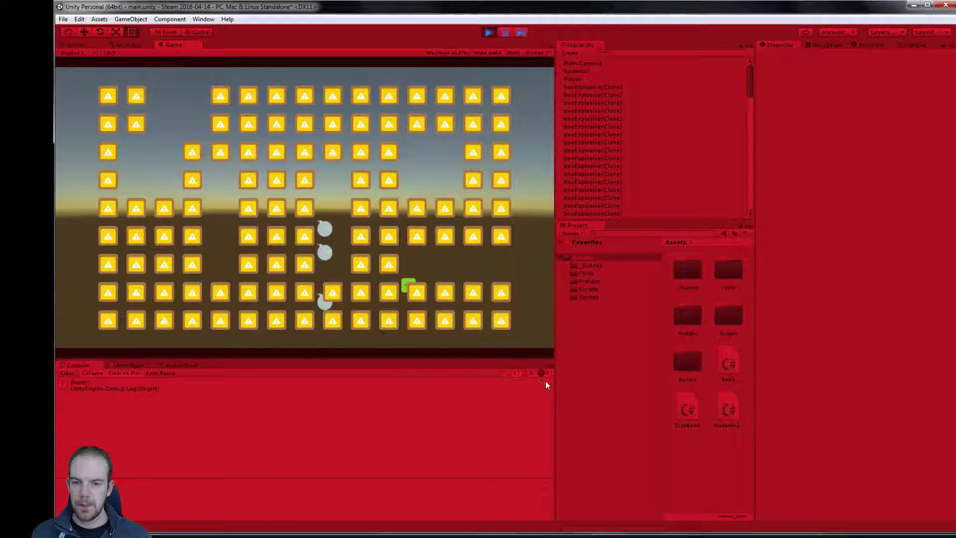
pyautogui.click(491, 33)
# - Apply the bomb's Fuse change to its prefab and playtest dropping bombs again
pyautogui.click(595, 88)
pyautogui.click(940, 72)
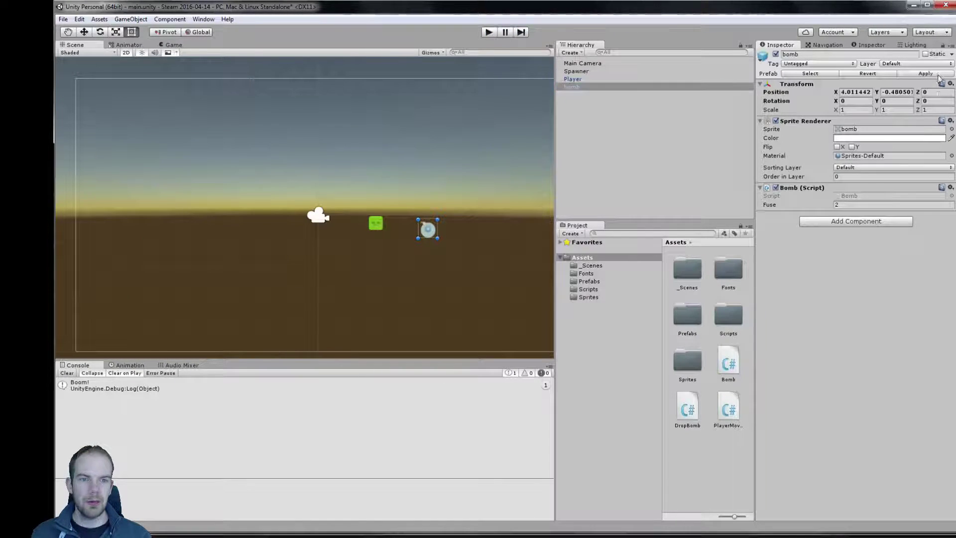
pyautogui.click(489, 33)
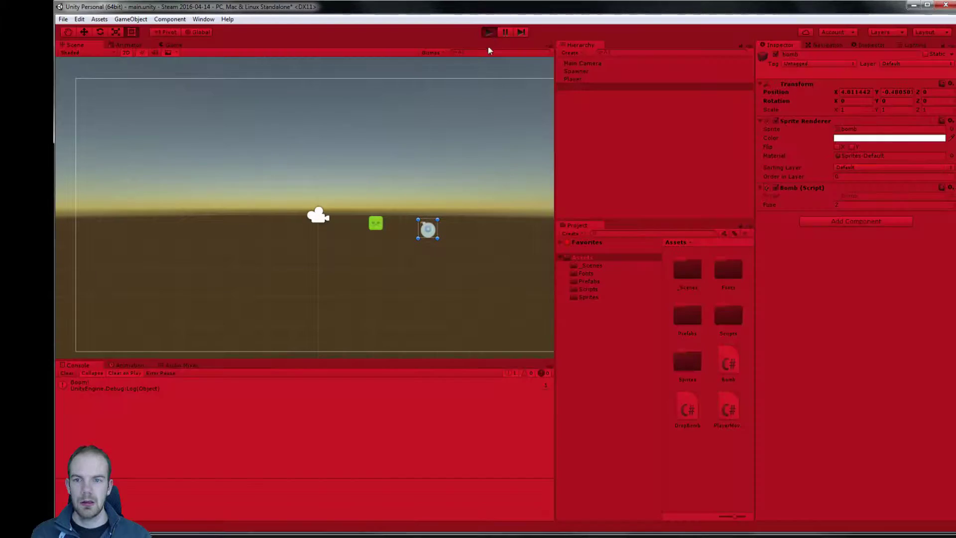
pyautogui.press('Left')
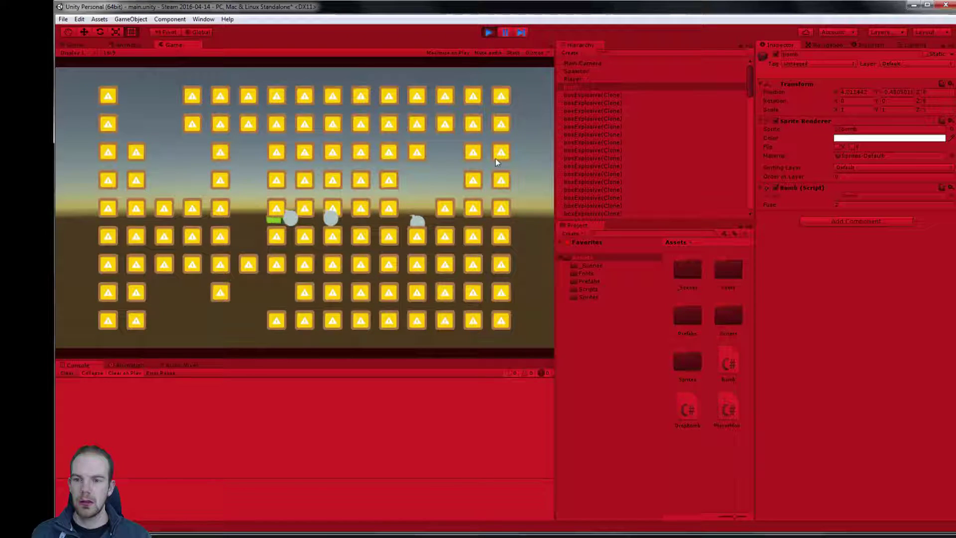
pyautogui.press('Down')
pyautogui.press('Right')
pyautogui.press('Right')
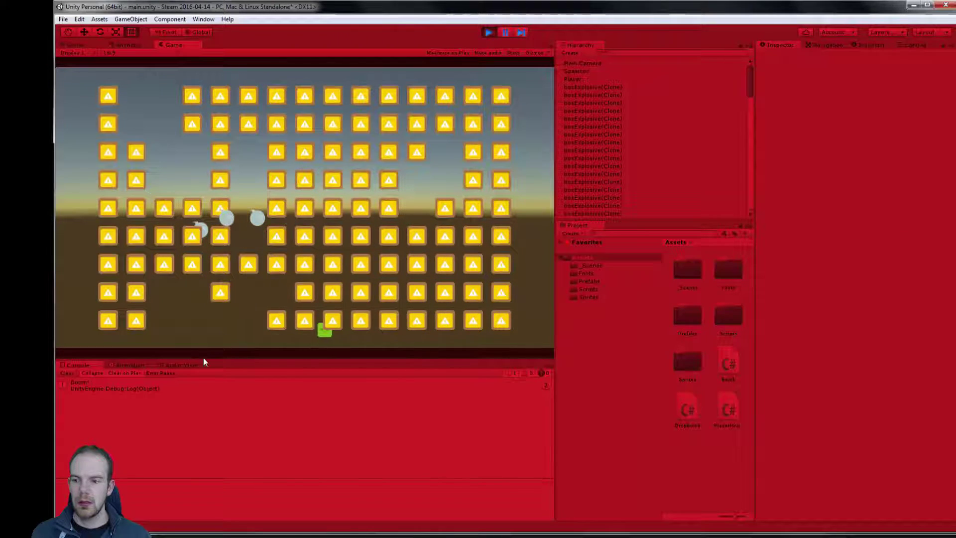
pyautogui.click(487, 33)
pyautogui.click(79, 20)
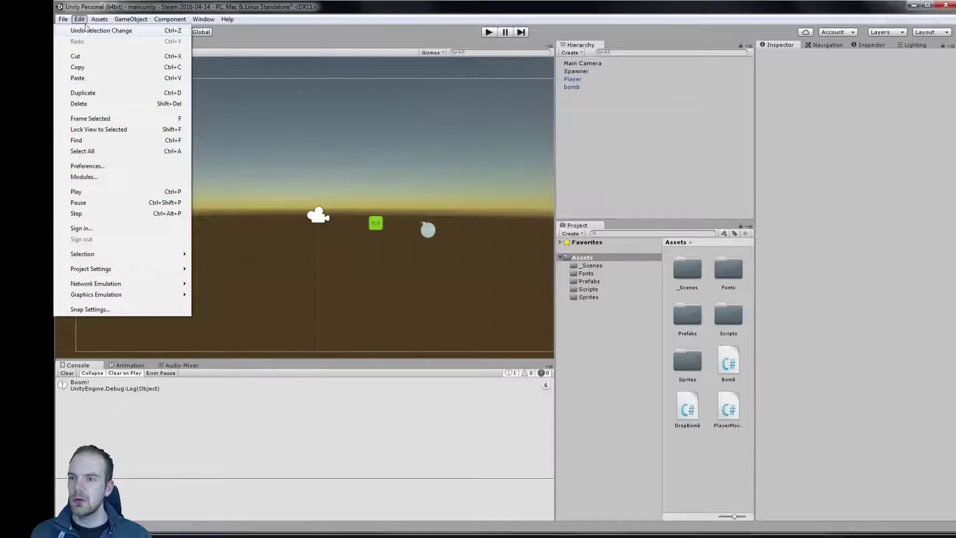
pyautogui.moveTo(100, 19)
pyautogui.moveTo(106, 103)
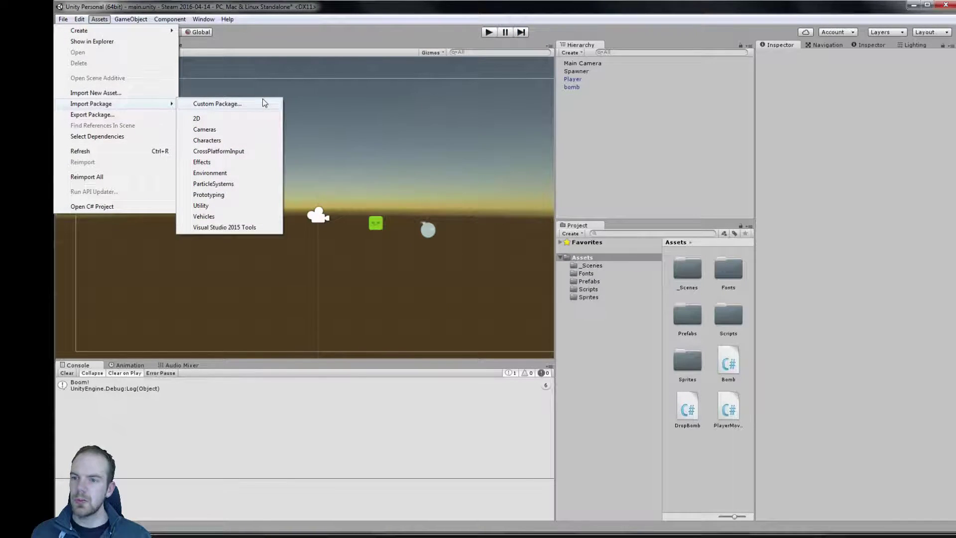
pyautogui.click(243, 164)
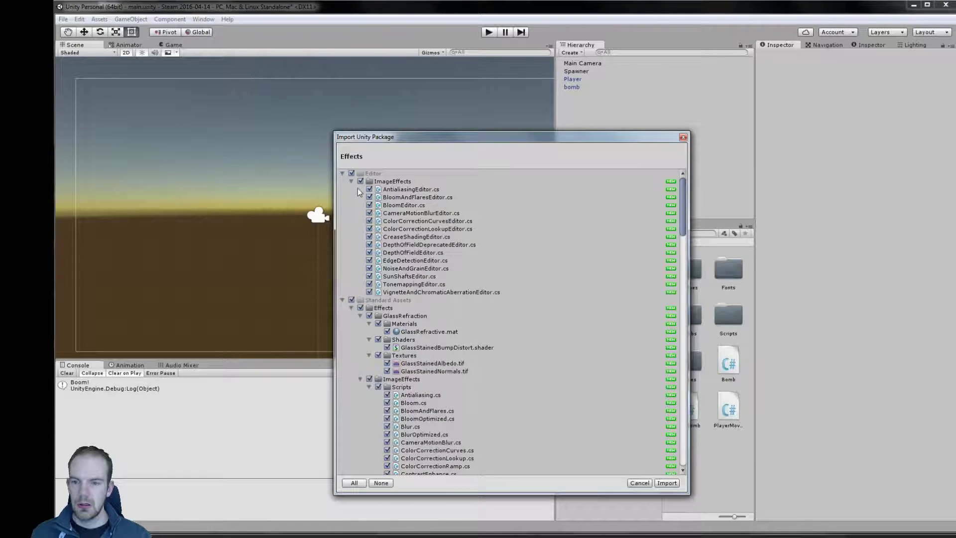
pyautogui.scroll(-5, 364, 195)
pyautogui.scroll(-5, 367, 202)
pyautogui.scroll(-5, 388, 224)
pyautogui.scroll(-5, 414, 253)
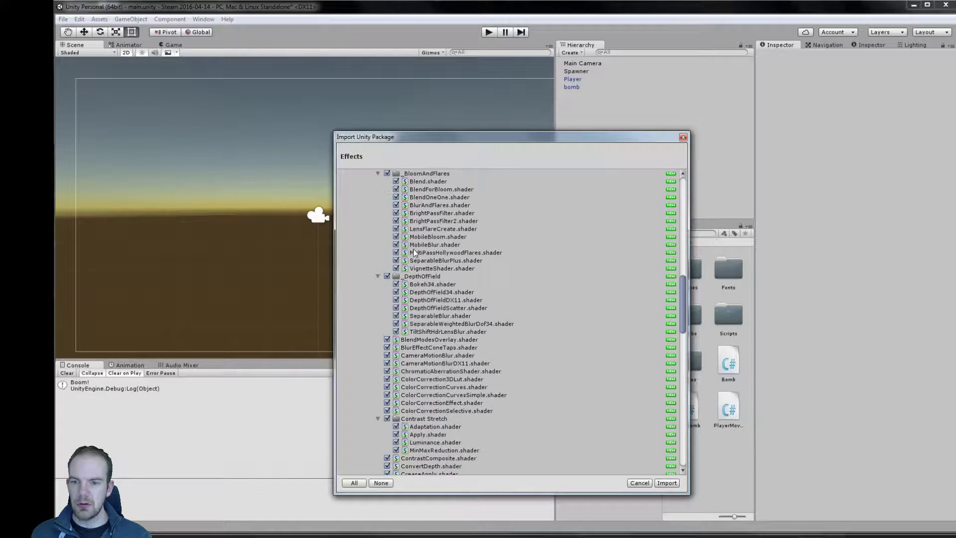
pyautogui.scroll(-5, 507, 283)
pyautogui.scroll(-5, 504, 291)
pyautogui.scroll(-5, 504, 291)
pyautogui.scroll(-5, 504, 293)
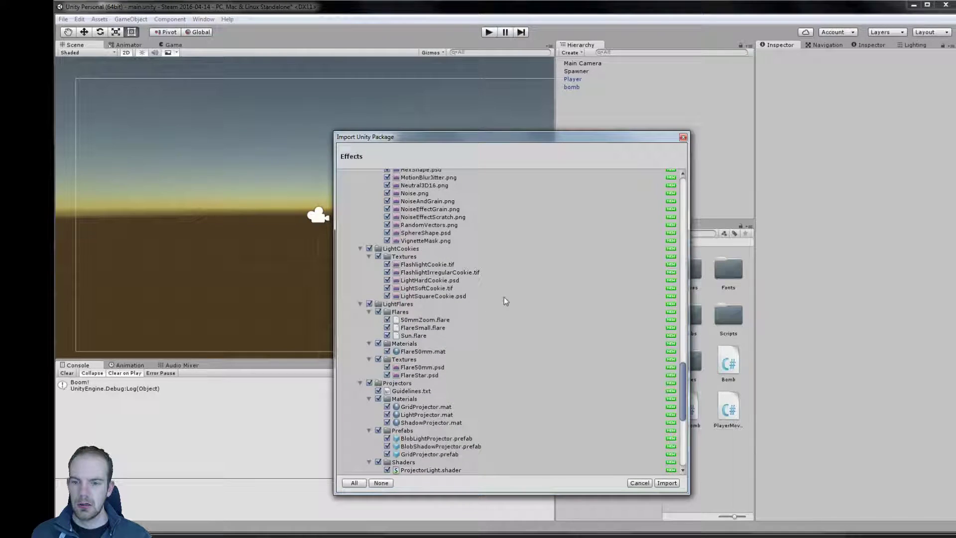
pyautogui.scroll(-3, 505, 297)
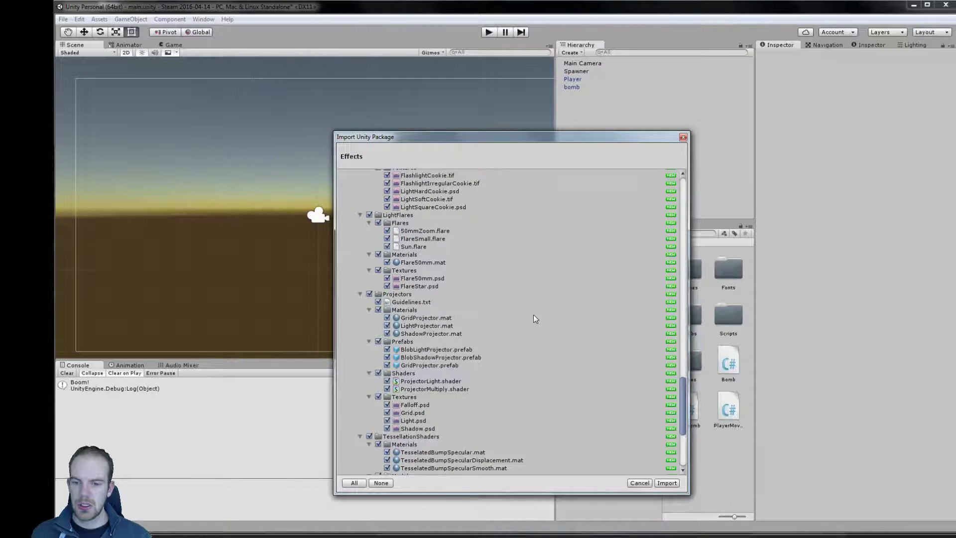
pyautogui.scroll(-3, 534, 312)
pyautogui.scroll(-3, 534, 310)
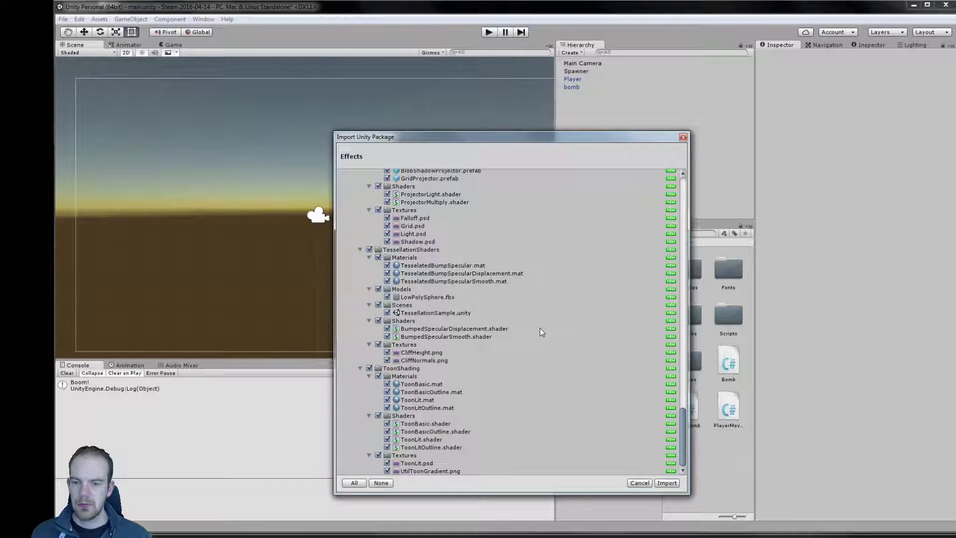
pyautogui.click(638, 483)
pyautogui.click(99, 19)
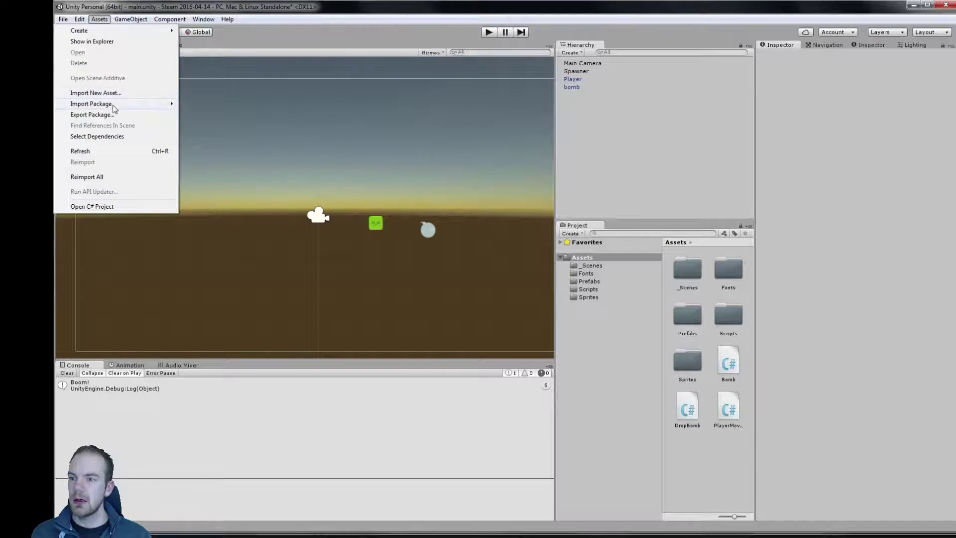
# - Start importing the ParticleSystems package, unticking Editor and everything under Standard Assets
pyautogui.moveTo(169, 105)
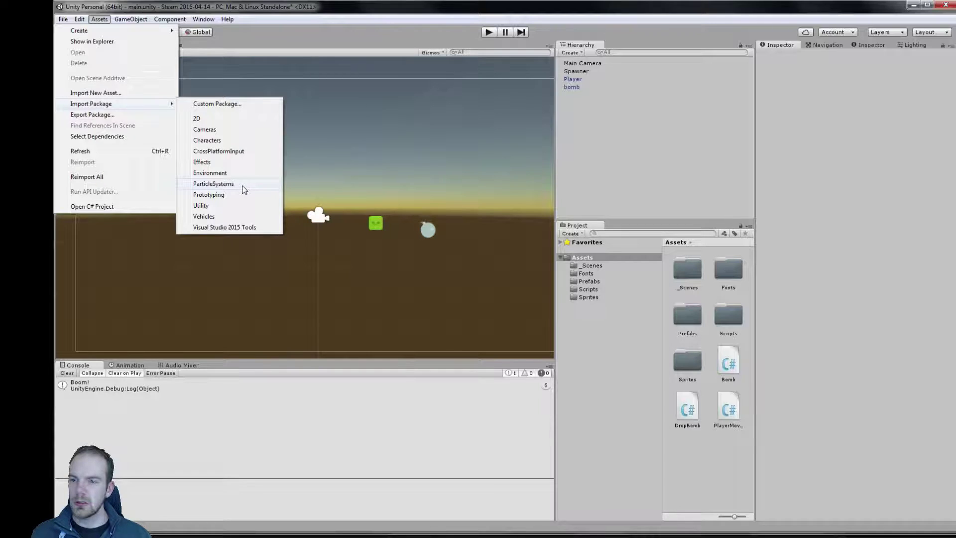
pyautogui.click(213, 184)
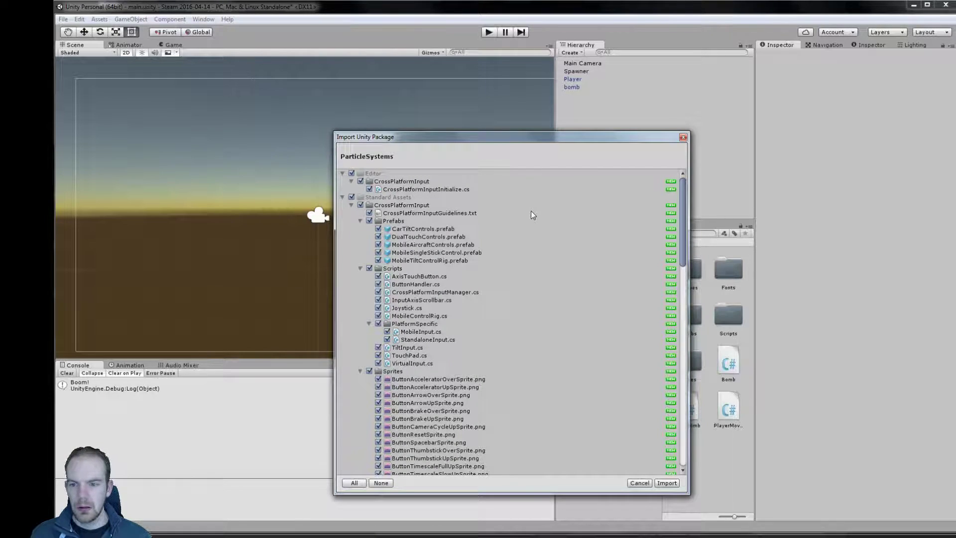
pyautogui.click(351, 173)
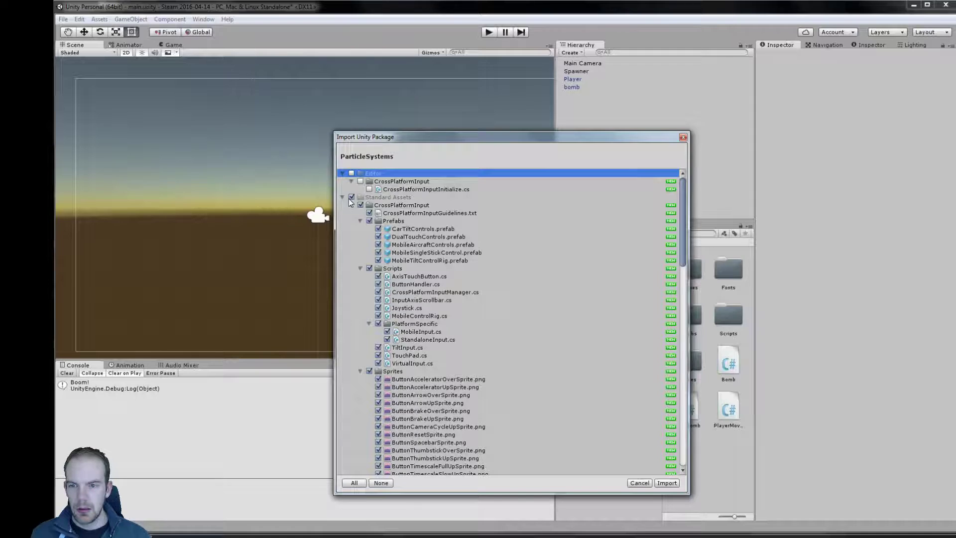
pyautogui.click(351, 197)
pyautogui.click(343, 196)
pyautogui.click(343, 196)
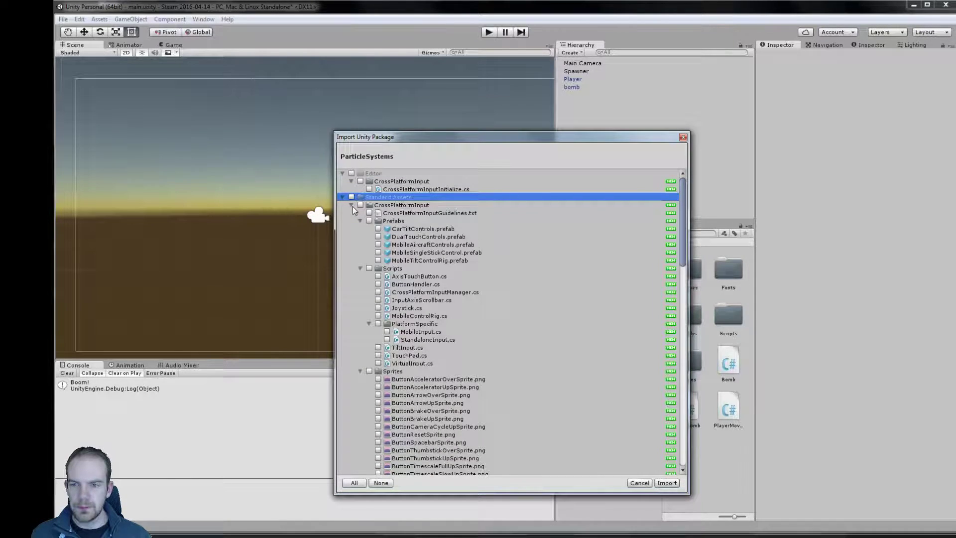
pyautogui.click(352, 205)
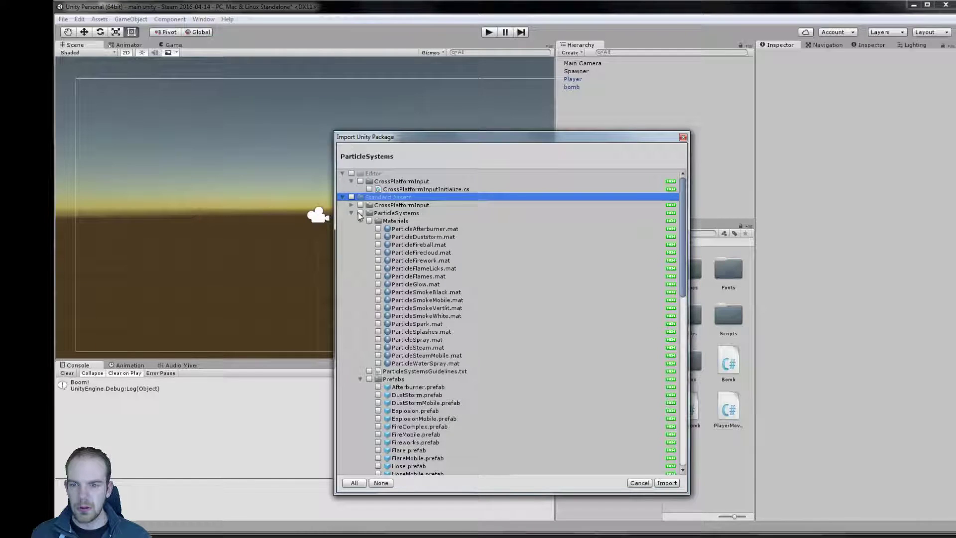
# - Tick only the ParticleSystems folder, review its contents, and import
pyautogui.click(353, 214)
pyautogui.click(352, 213)
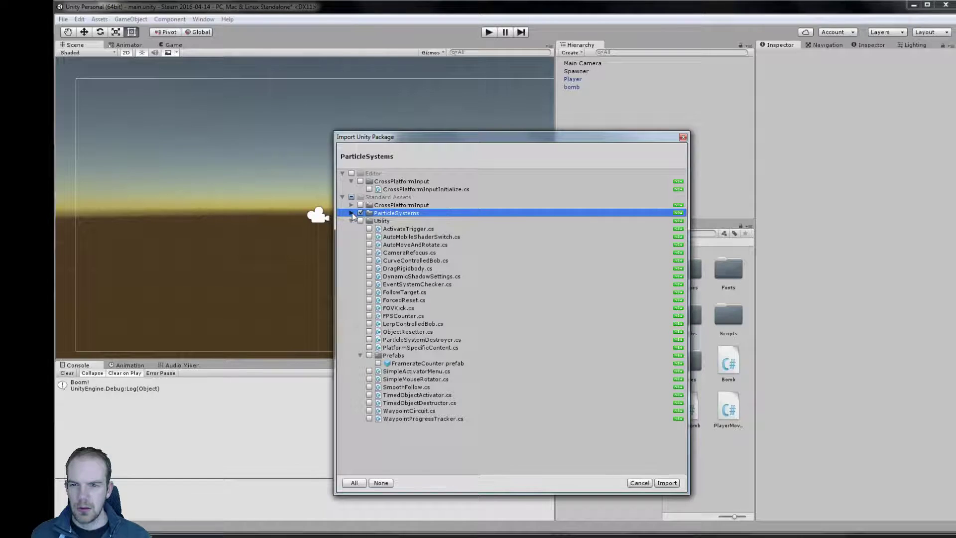
pyautogui.click(352, 213)
pyautogui.scroll(-3, 413, 275)
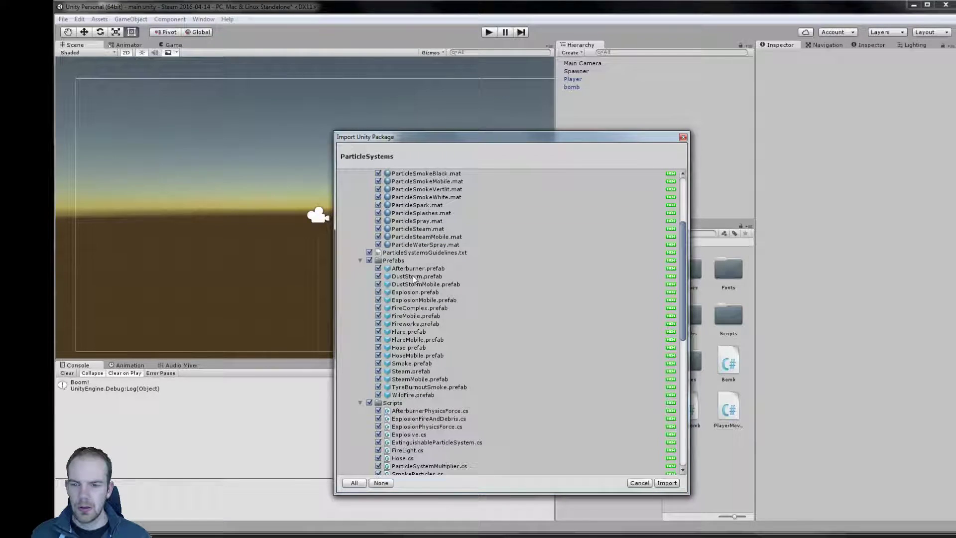
pyautogui.scroll(-5, 413, 275)
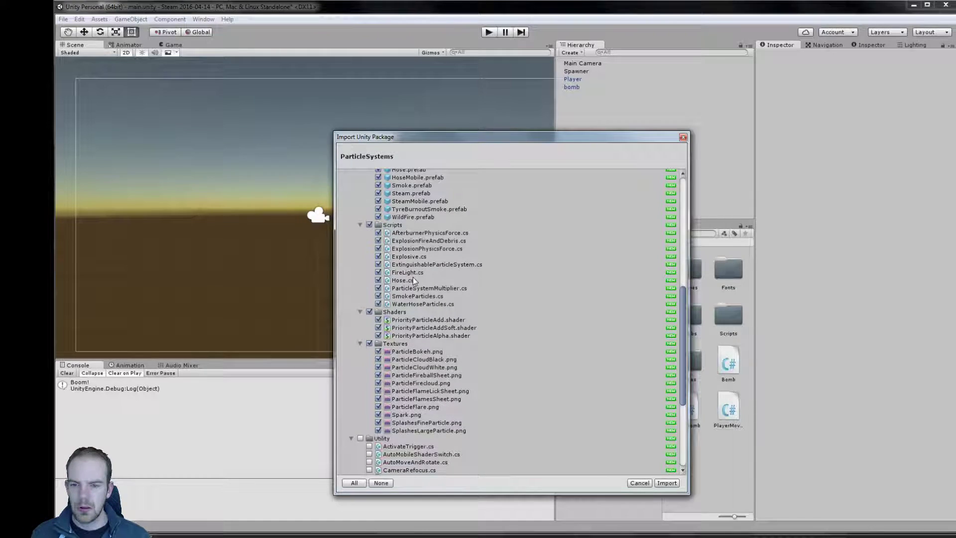
pyautogui.click(667, 483)
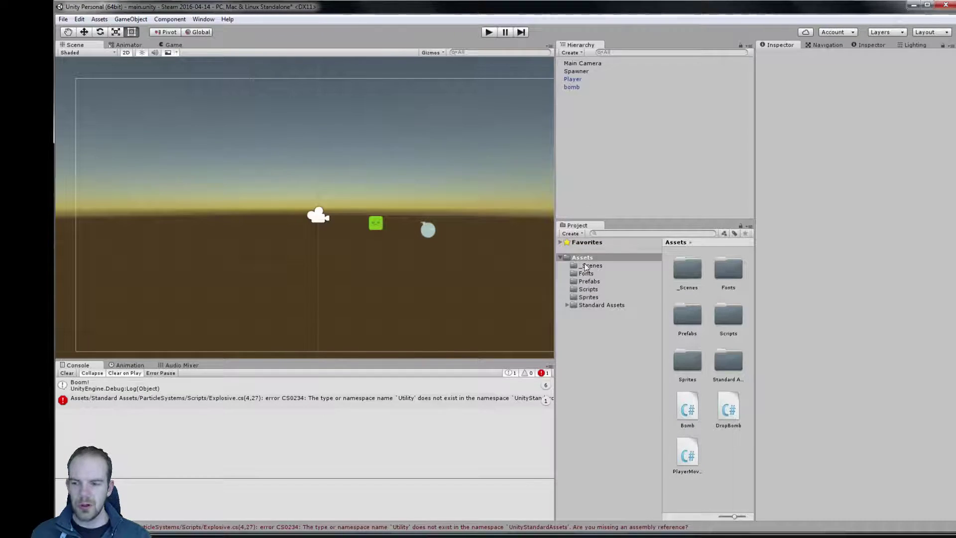
# - Follow the red CS0234 Console error to the Explosive script in ParticleSystems/Scripts
pyautogui.click(393, 398)
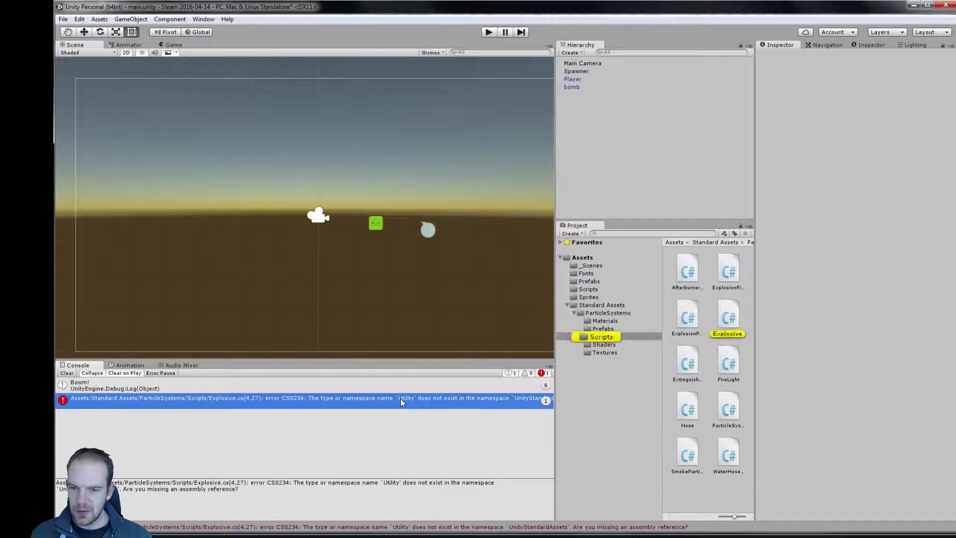
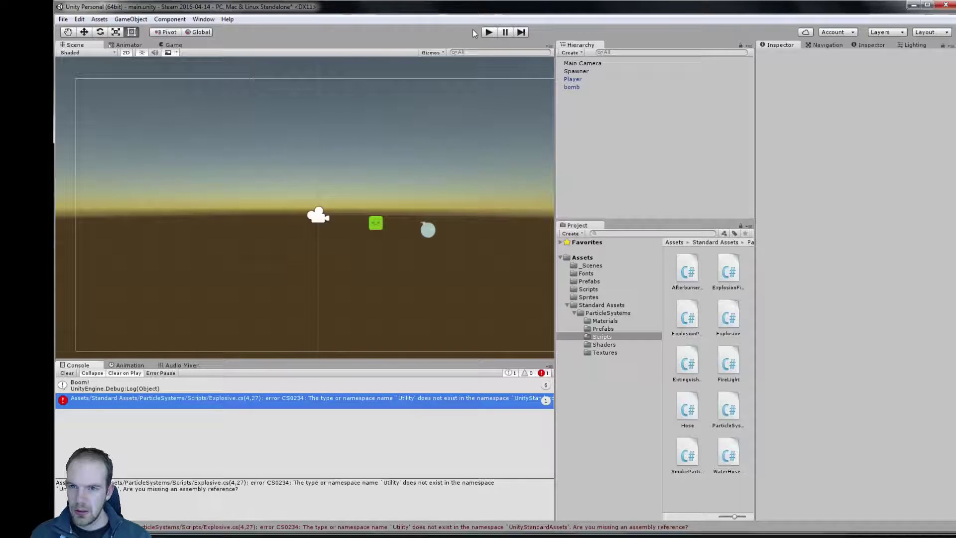
# - Import the ParticleSystems standard asset package with its CrossPlatformInput files unchecked
pyautogui.click(489, 33)
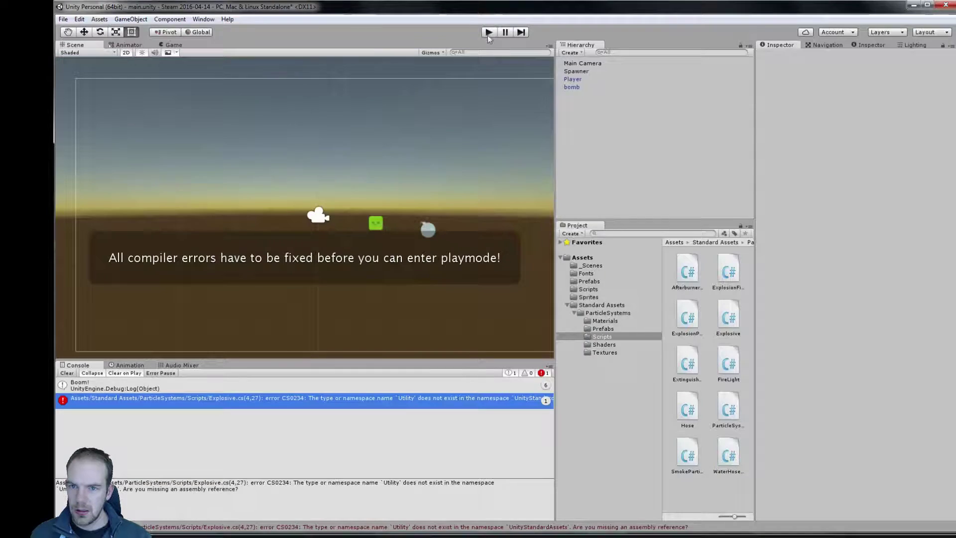
pyautogui.click(99, 19)
pyautogui.moveTo(115, 105)
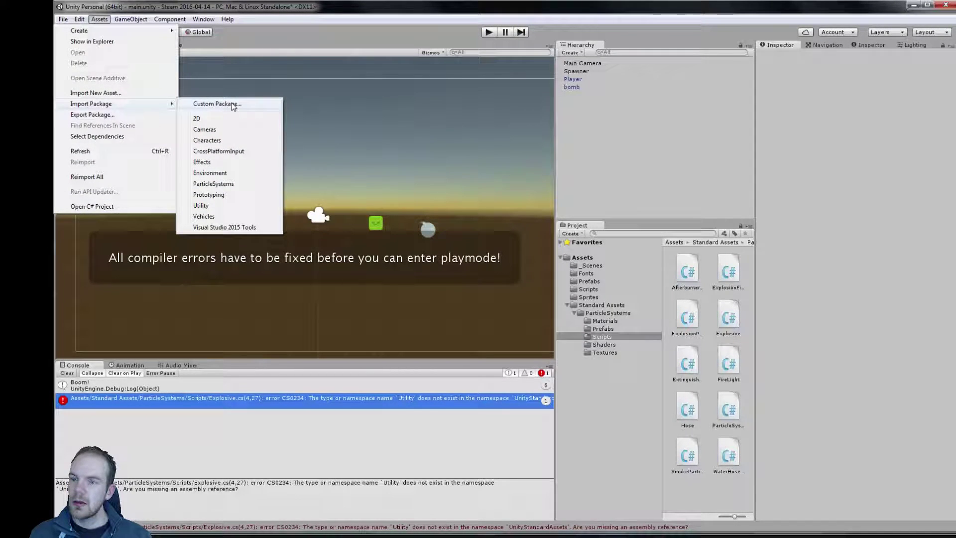
pyautogui.click(213, 183)
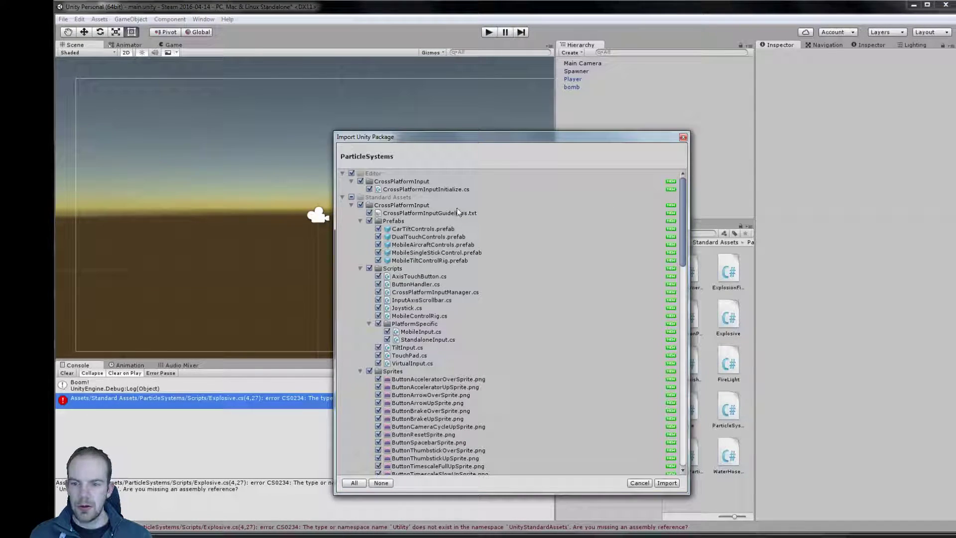
pyautogui.scroll(-5, 471, 211)
pyautogui.scroll(-5, 468, 228)
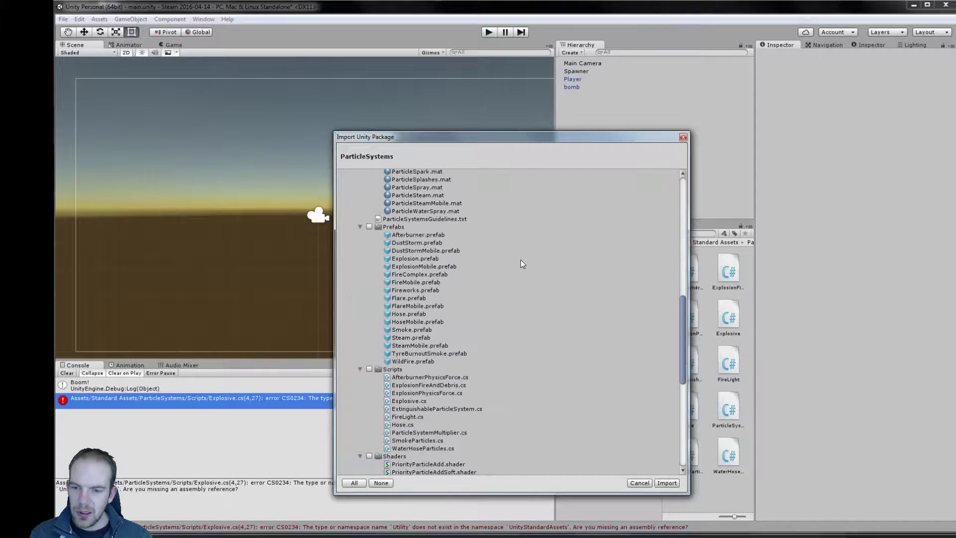
pyautogui.scroll(-5, 521, 259)
pyautogui.scroll(-3, 527, 277)
pyautogui.scroll(-3, 493, 292)
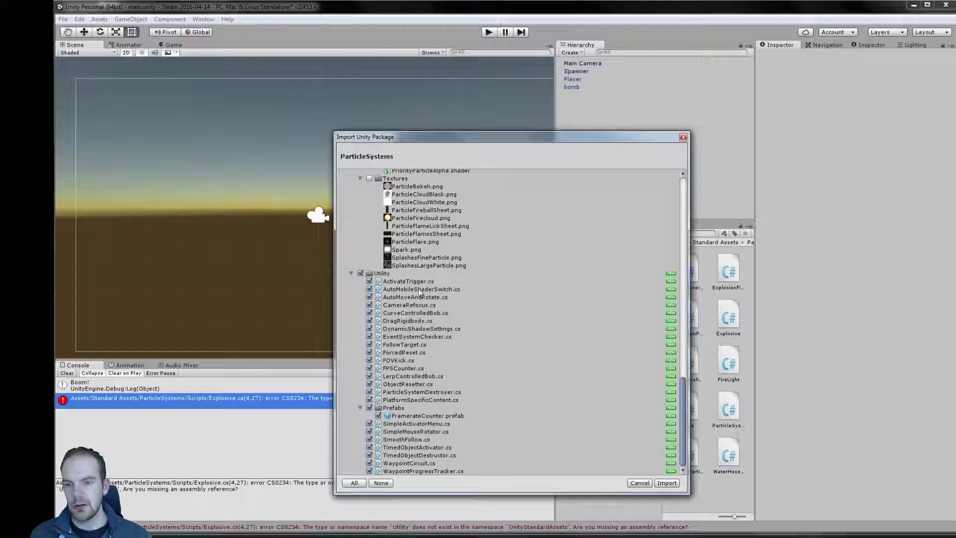
pyautogui.moveTo(683, 397); pyautogui.dragTo(683, 192)
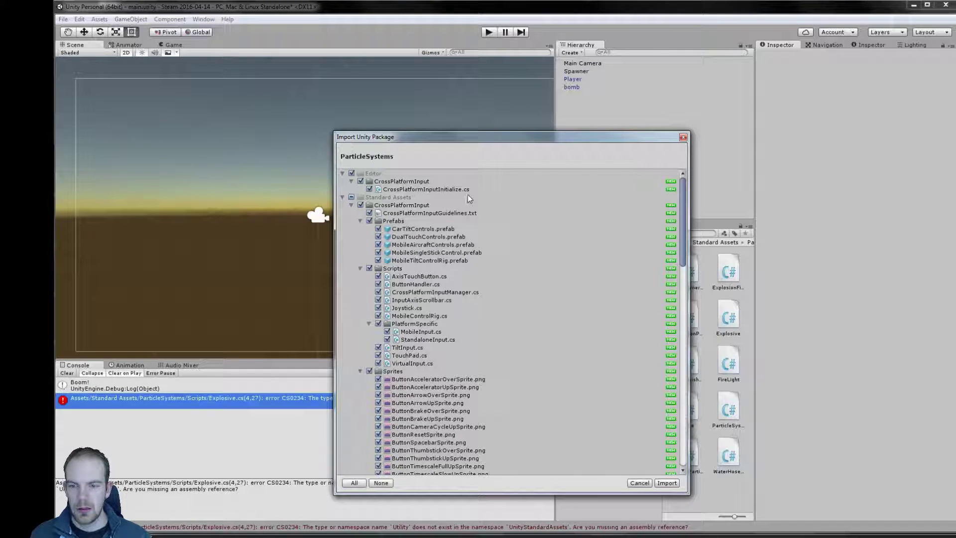
pyautogui.click(360, 205)
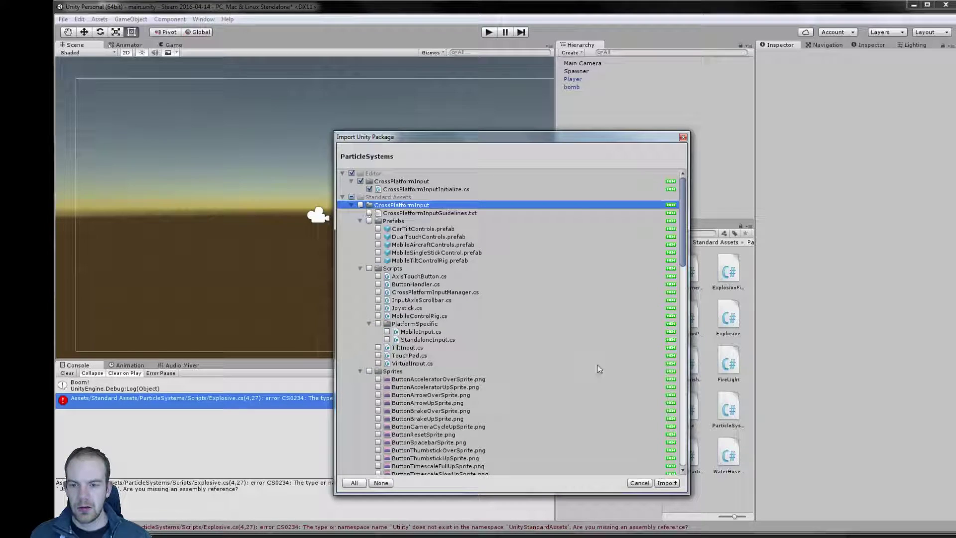
pyautogui.click(352, 173)
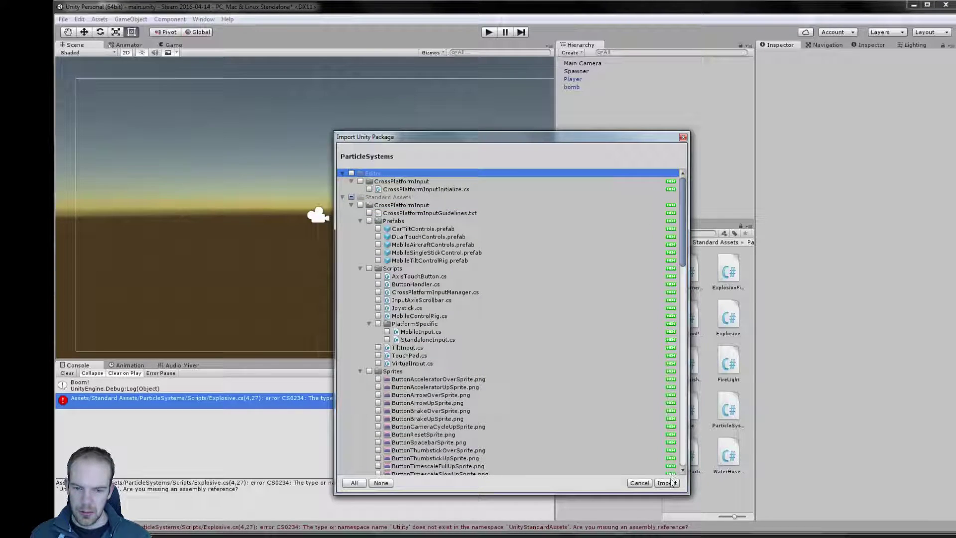
pyautogui.click(666, 483)
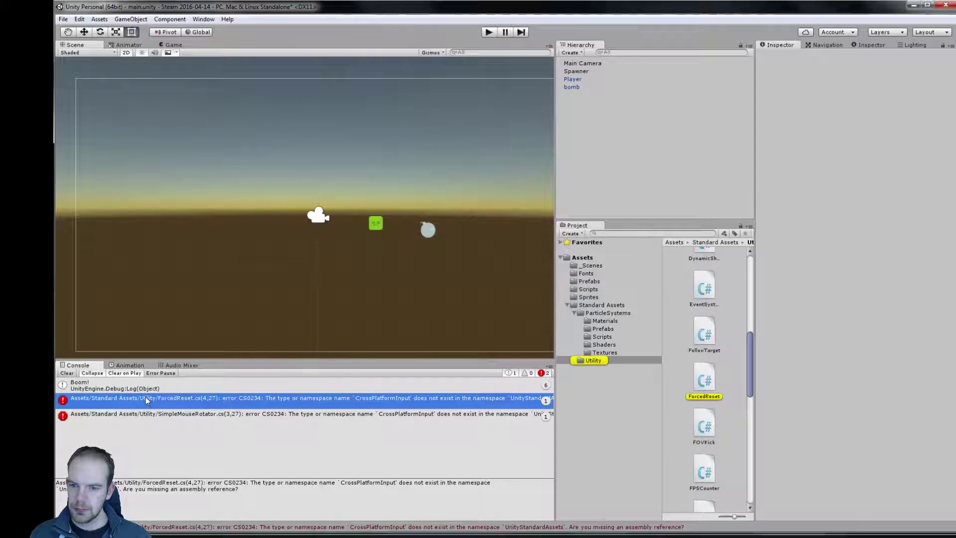
# - Reimport the ParticleSystems package with every file, including CrossPlatformInput, checked
pyautogui.click(67, 373)
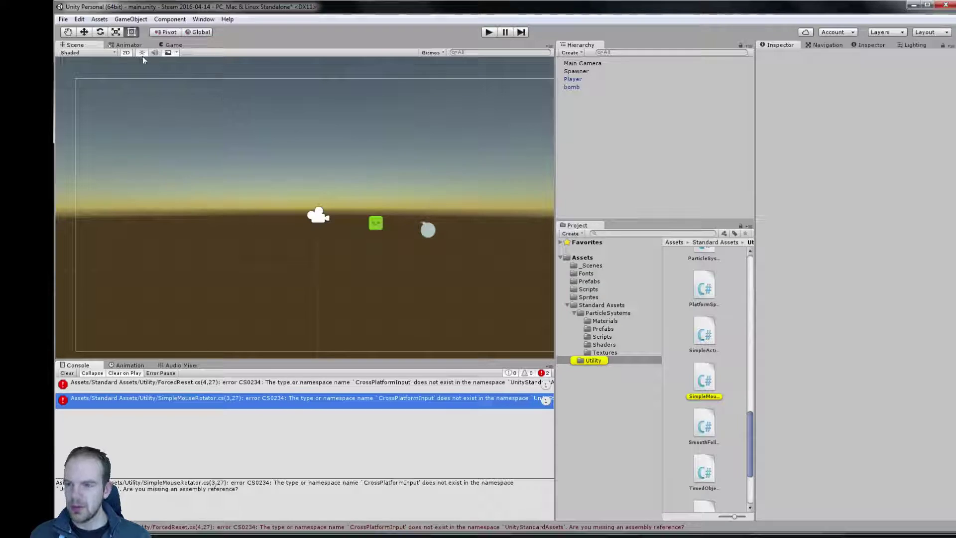
pyautogui.click(64, 20)
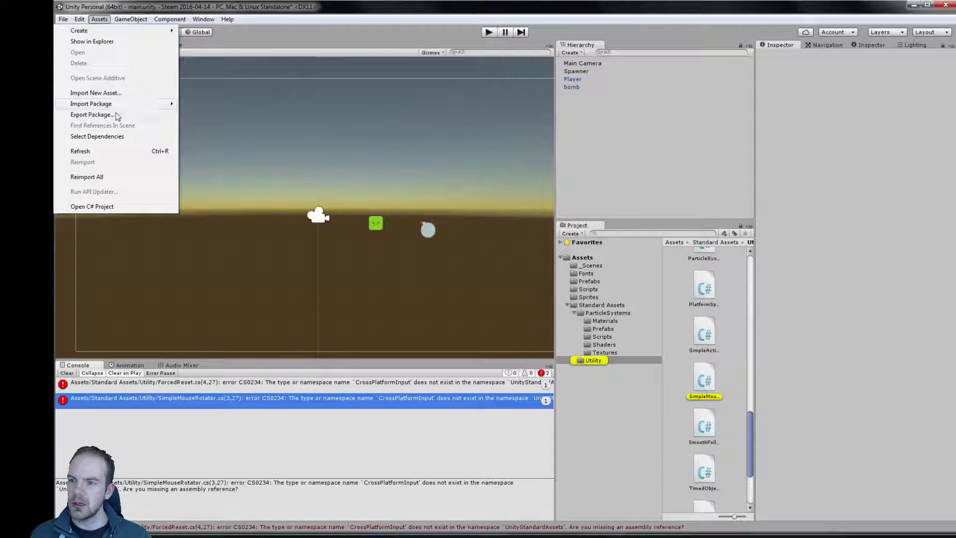
pyautogui.moveTo(118, 108)
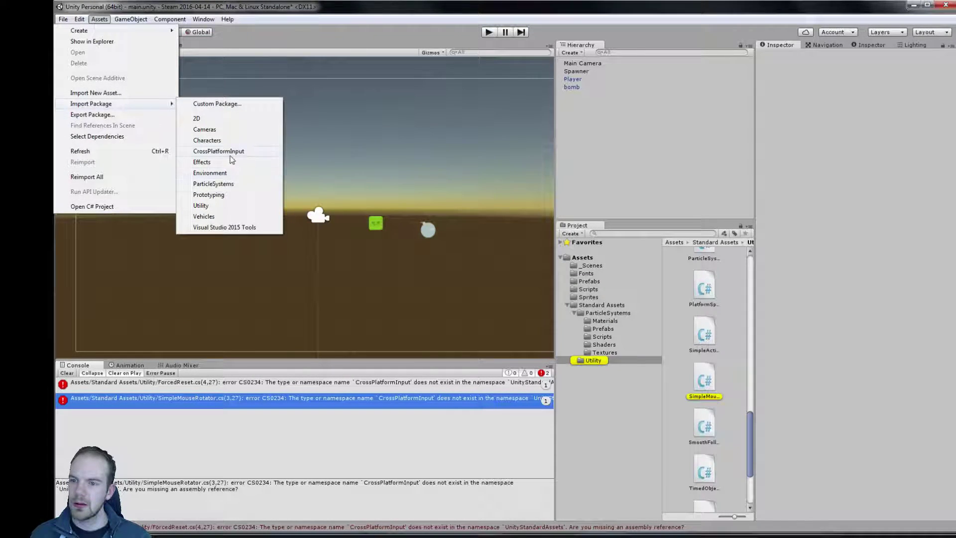
pyautogui.click(230, 183)
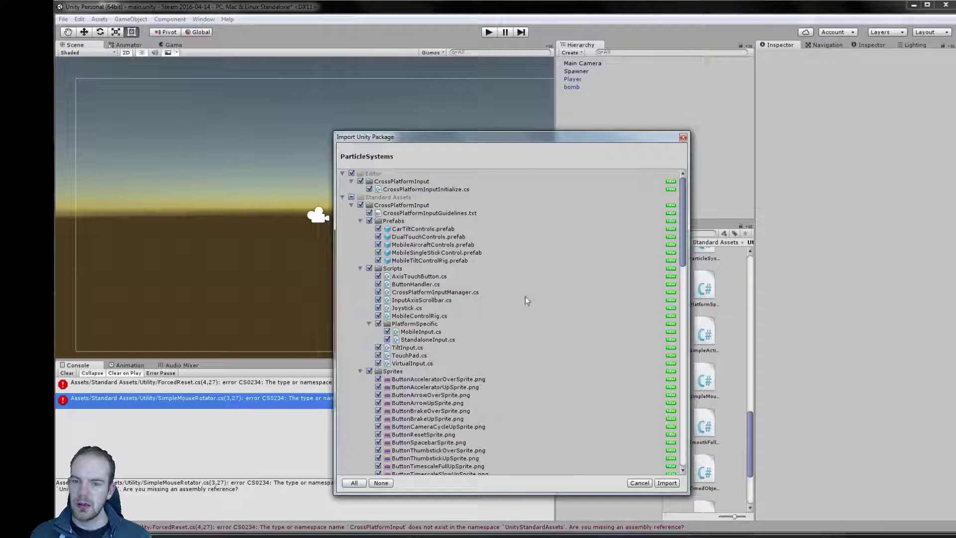
pyautogui.click(668, 483)
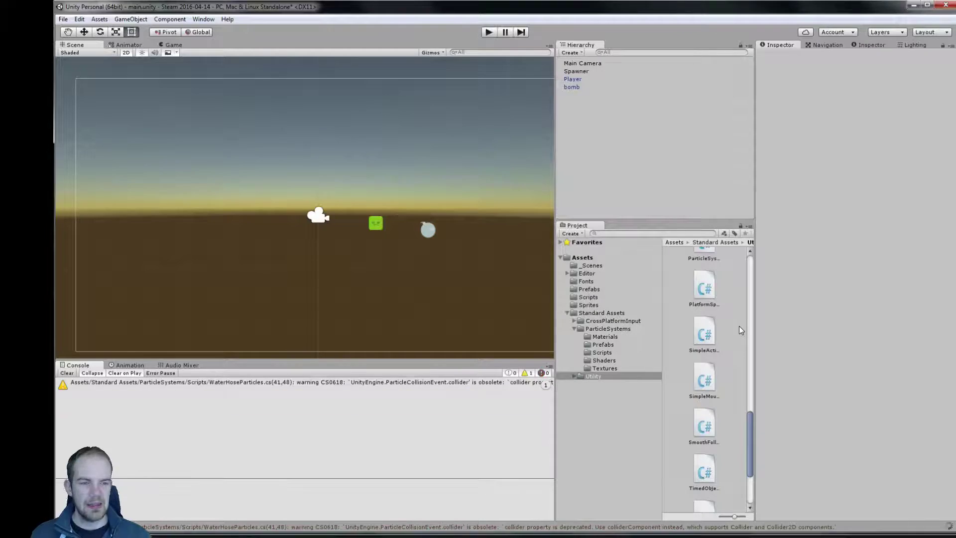
# - Inspect the Explosion prefab in ParticleSystems/Prefabs, then select the bomb and its Bomb script
pyautogui.click(587, 289)
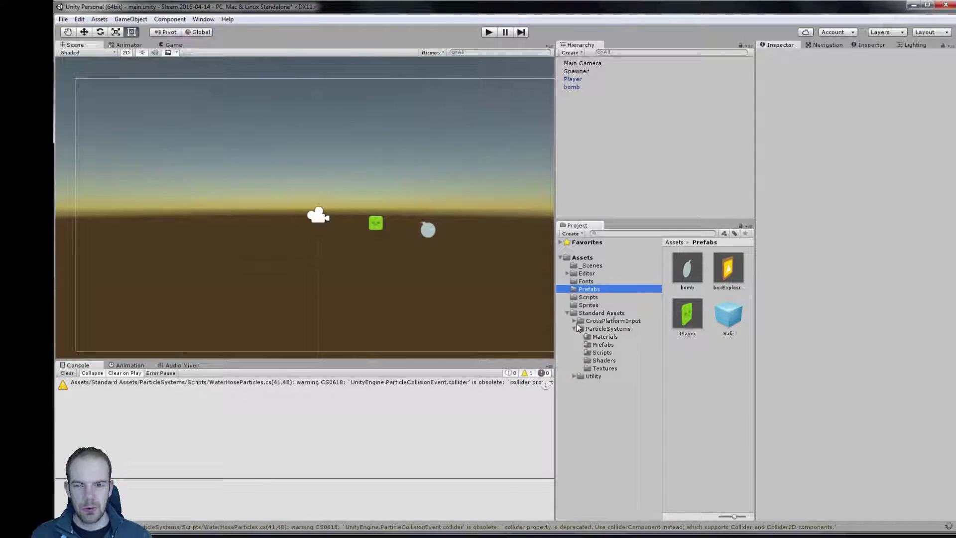
pyautogui.click(595, 345)
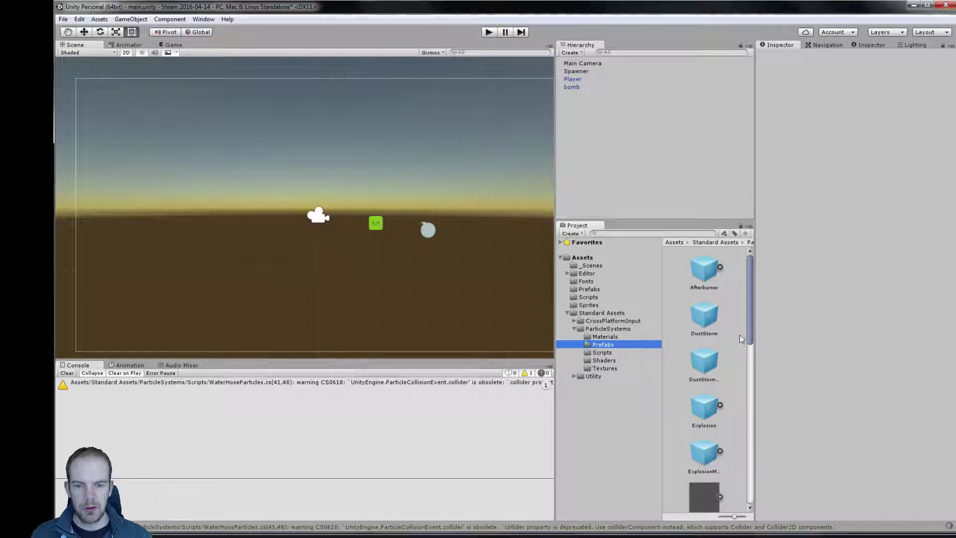
pyautogui.click(706, 412)
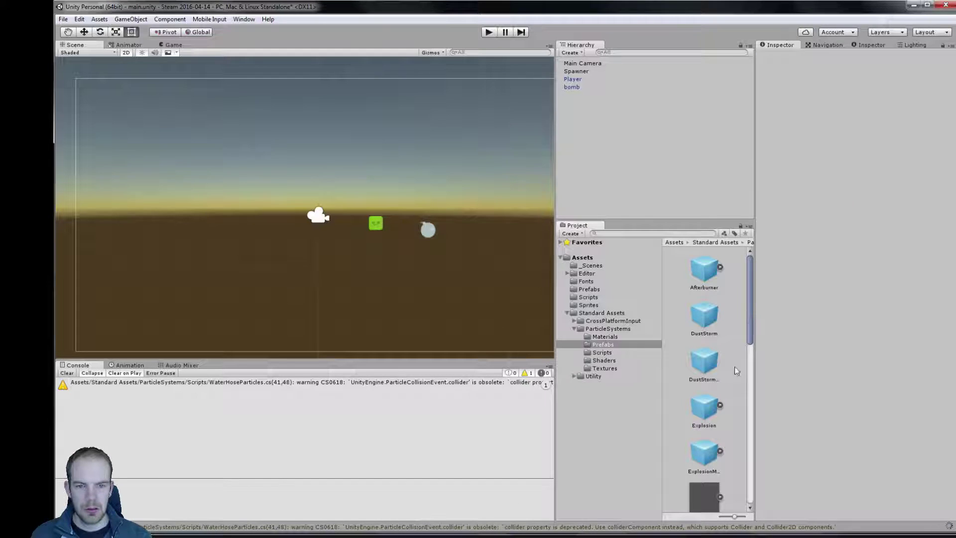
pyautogui.click(704, 416)
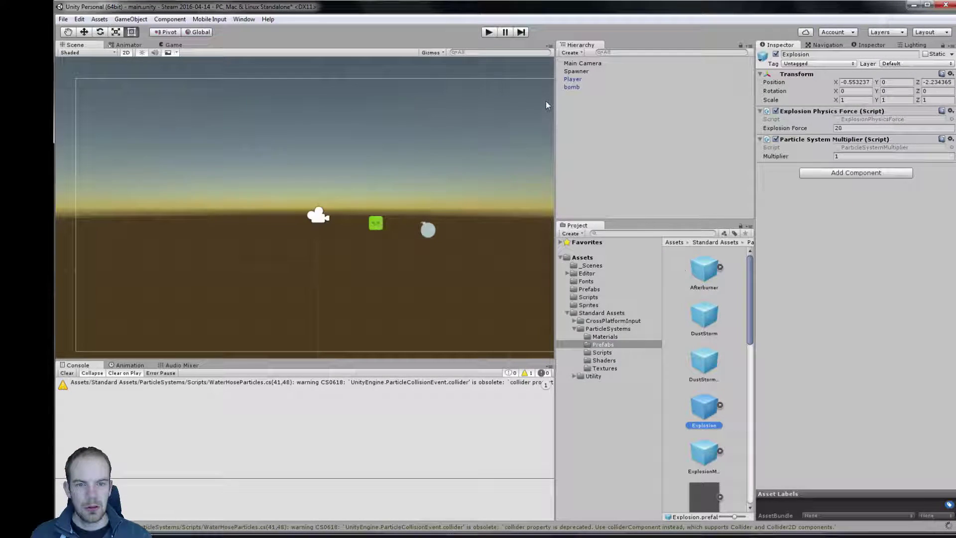
pyautogui.click(576, 87)
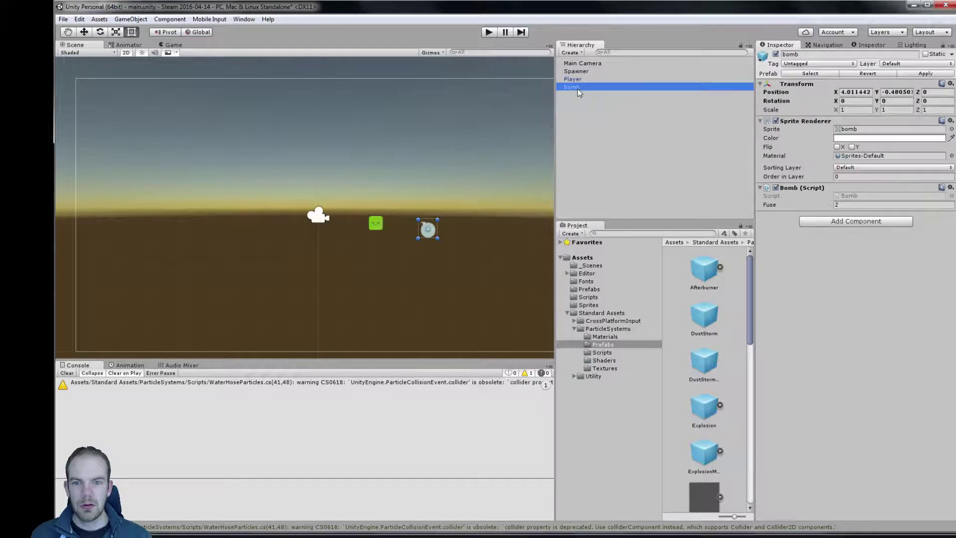
pyautogui.click(847, 197)
# - Open Bomb.cs in Visual Studio, reloading the solution and normalizing the DropBomb and PlayerMovment line endings
pyautogui.doubleClick(847, 199)
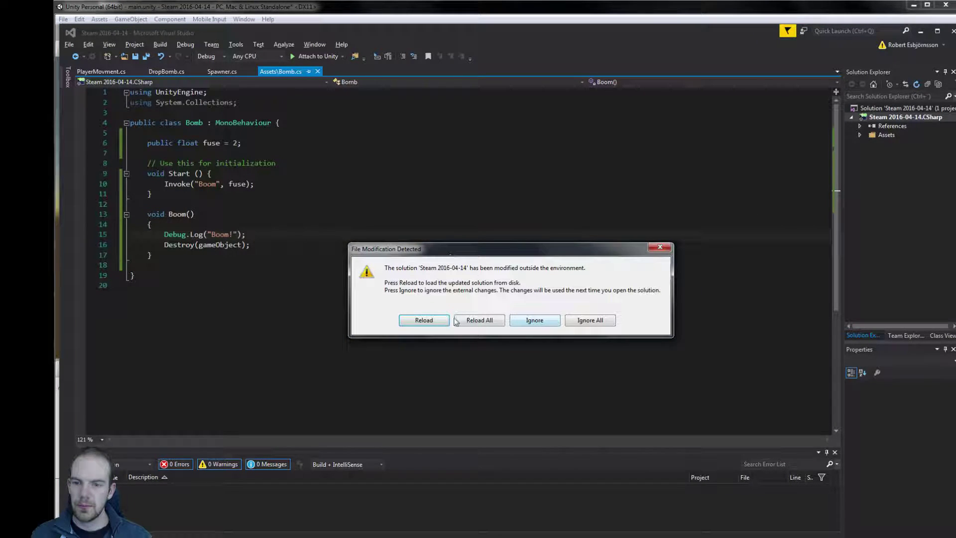
pyautogui.click(424, 319)
pyautogui.click(262, 143)
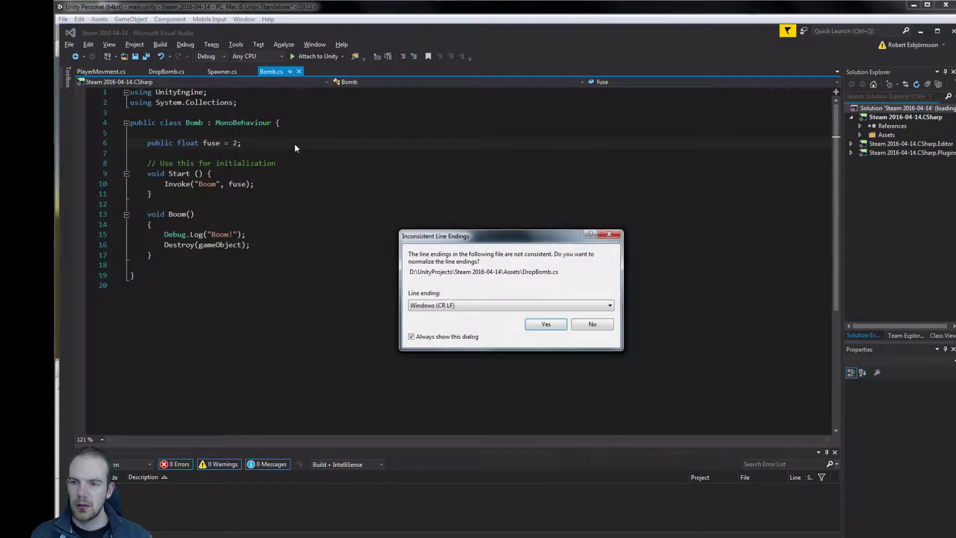
pyautogui.click(529, 327)
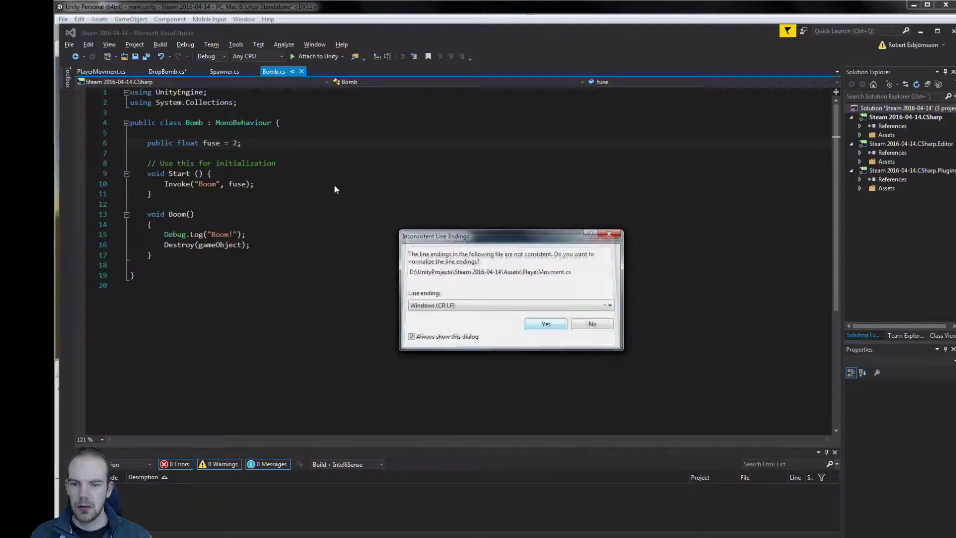
pyautogui.click(546, 324)
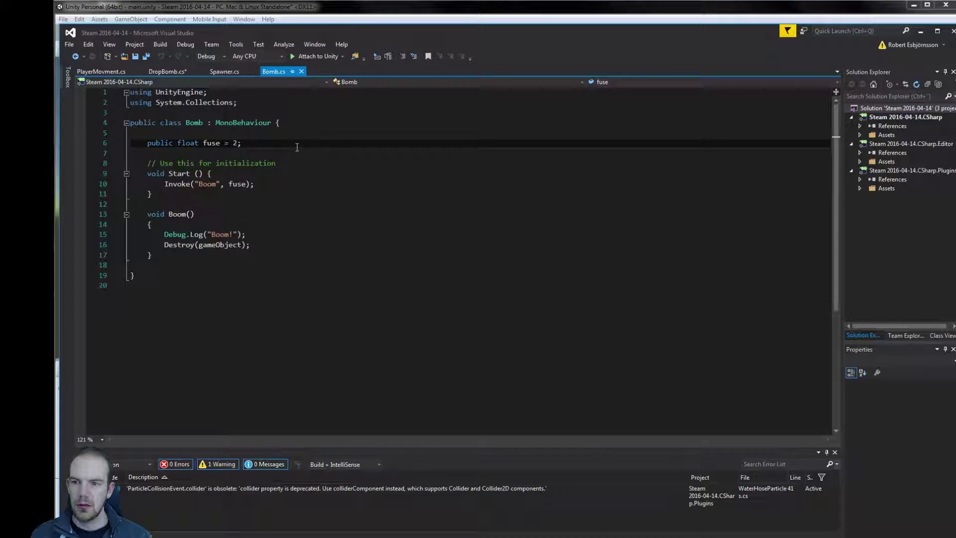
# - Add 'public GameObject explotion' on a new line below the fuse field
pyautogui.press('Return')
pyautogui.press('Return')
pyautogui.write('p')
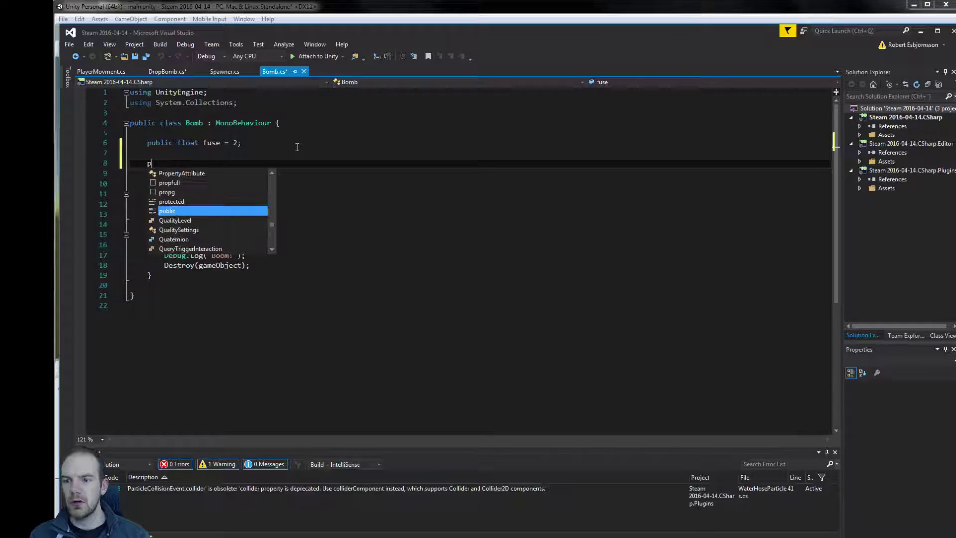
pyautogui.write('uy')
pyautogui.press('space')
pyautogui.write('G')
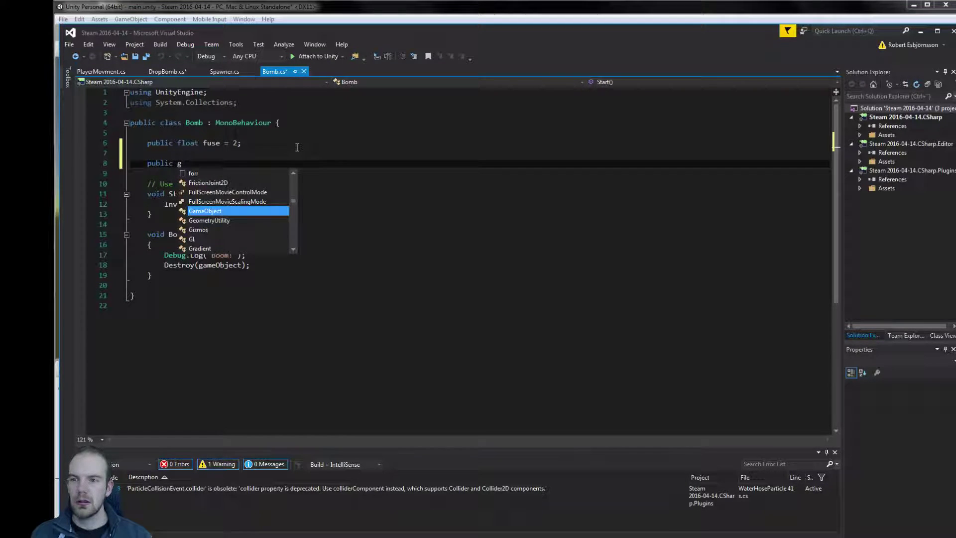
pyautogui.write('am')
pyautogui.press('space')
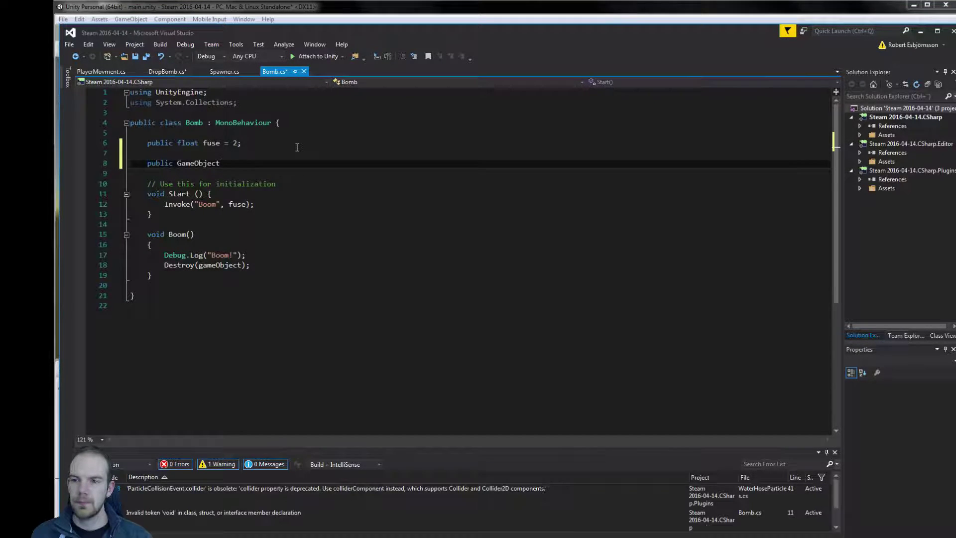
pyautogui.write('exp')
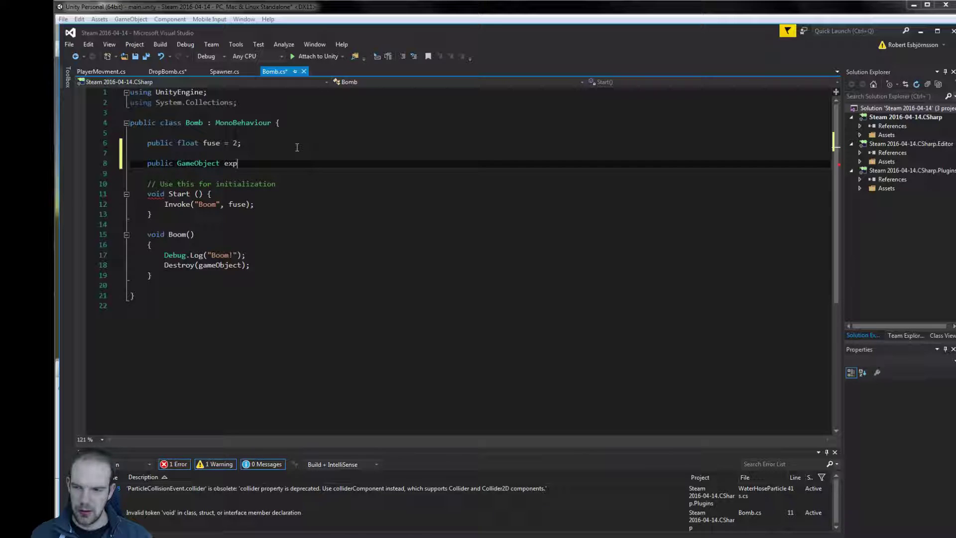
pyautogui.write('lositio')
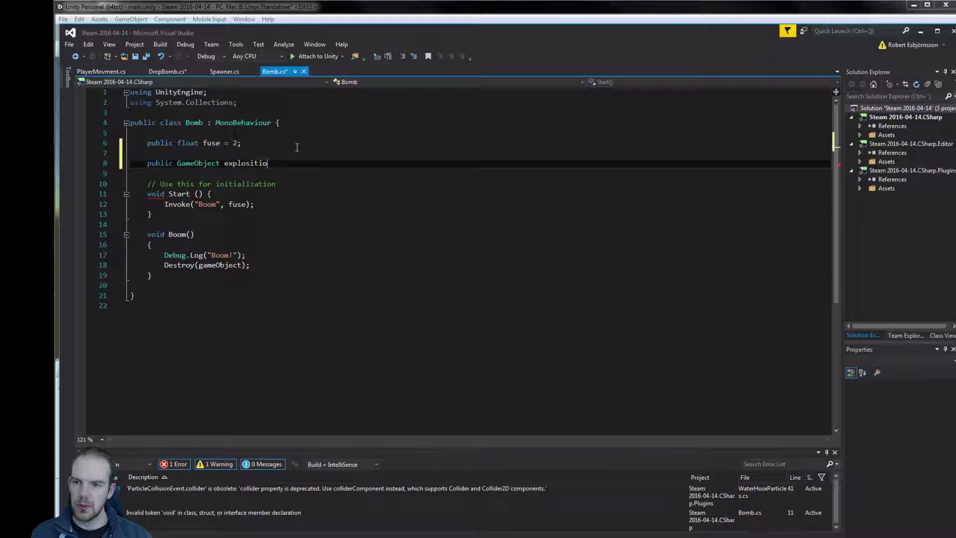
pyautogui.press('BackSpace')
pyautogui.press('BackSpace')
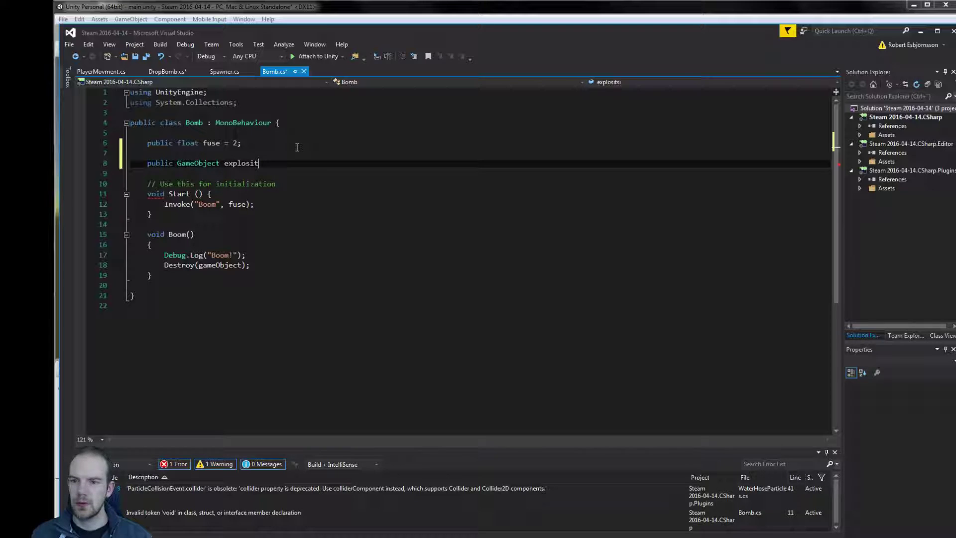
pyautogui.press('BackSpace')
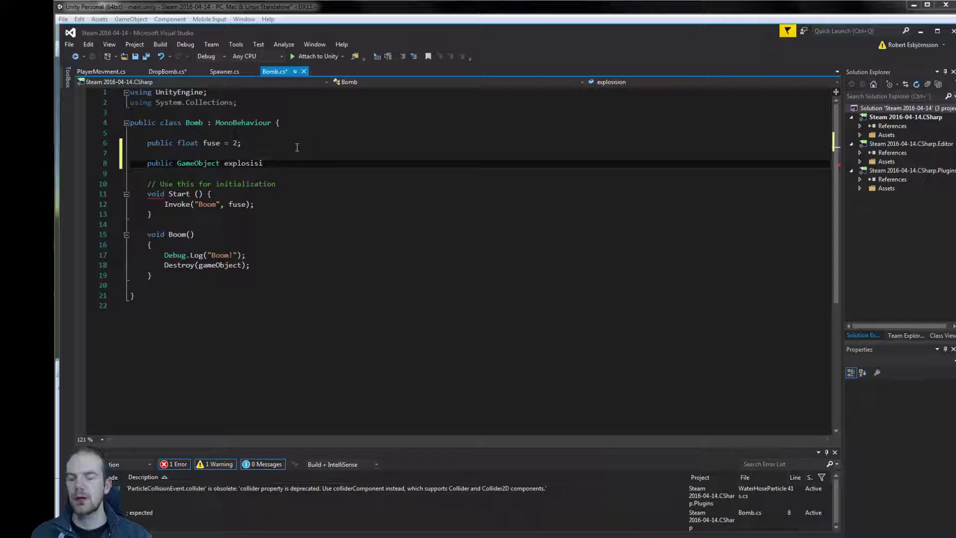
pyautogui.press('BackSpace')
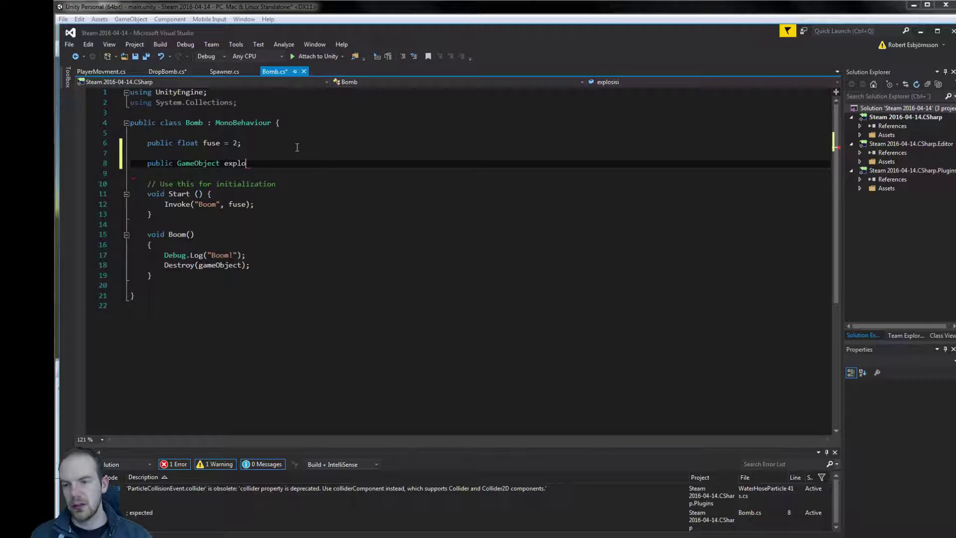
pyautogui.write('tion')
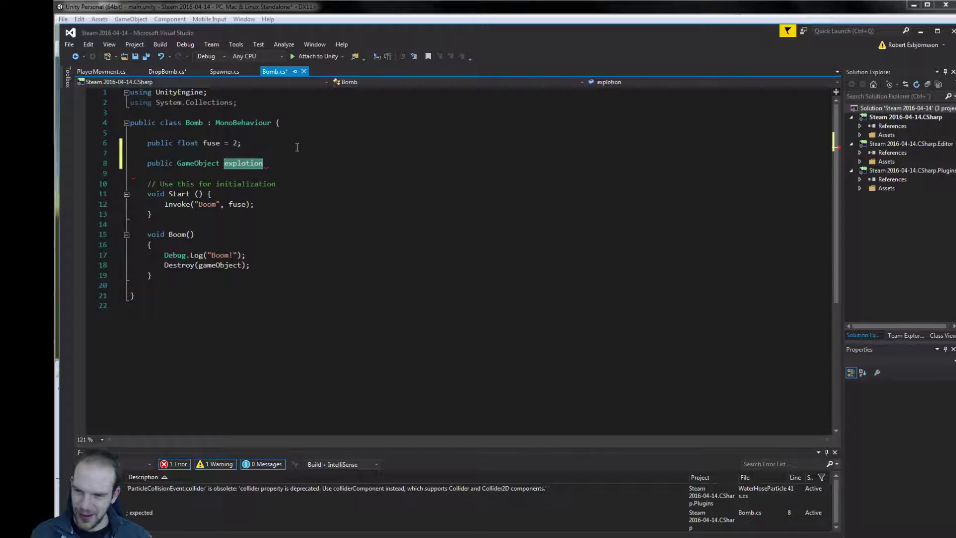
# - Open Standard Assets > ParticleSystems > Prefabs in Unity, then return to Visual Studio
pyautogui.hotkey('alt', 'Tab')
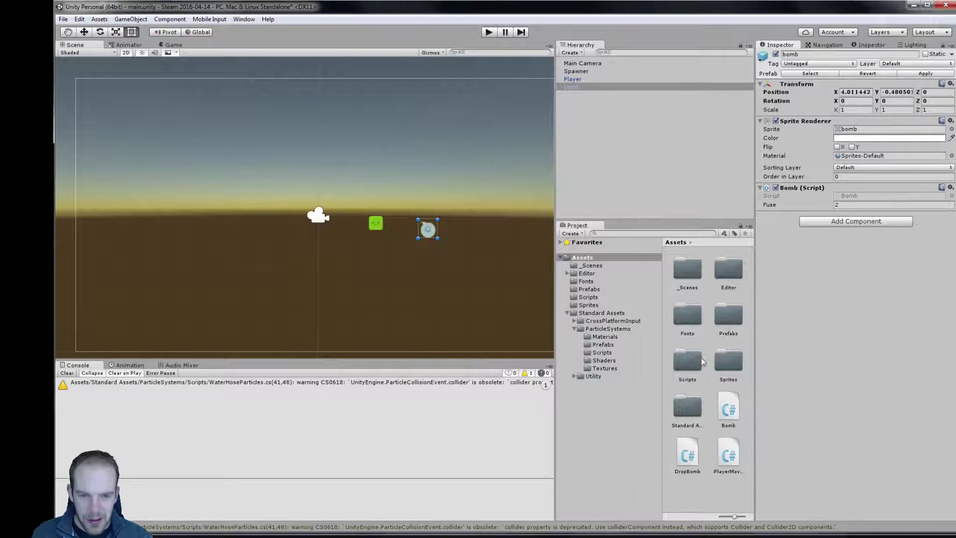
pyautogui.click(602, 344)
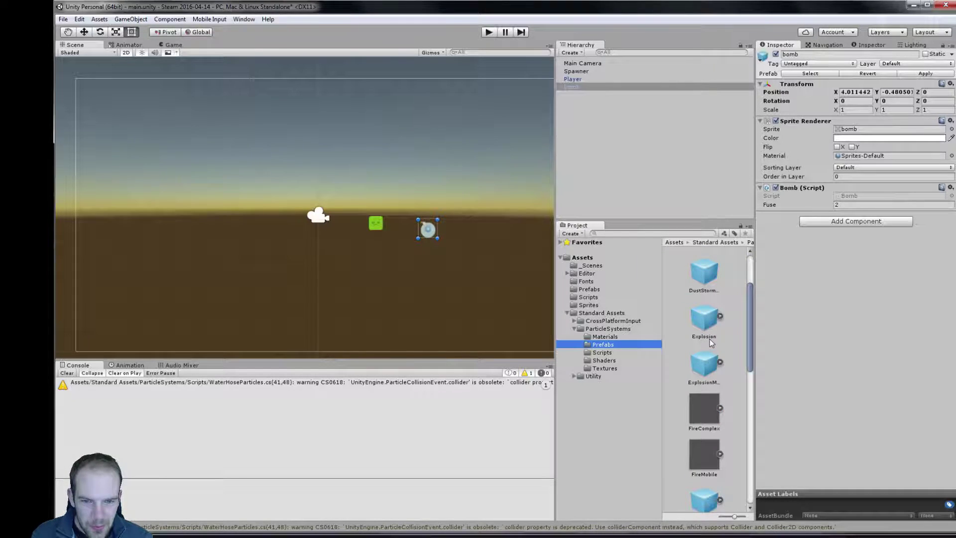
pyautogui.hotkey('alt', 'Tab')
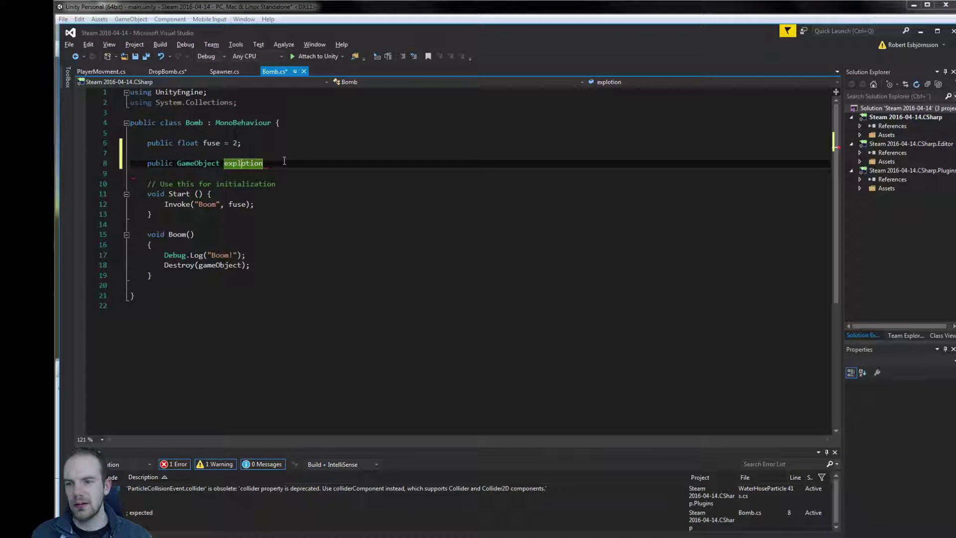
# - Rename the field to explosion and begin Instantiate(explosion, transform.position in Boom()
pyautogui.write('explosion')
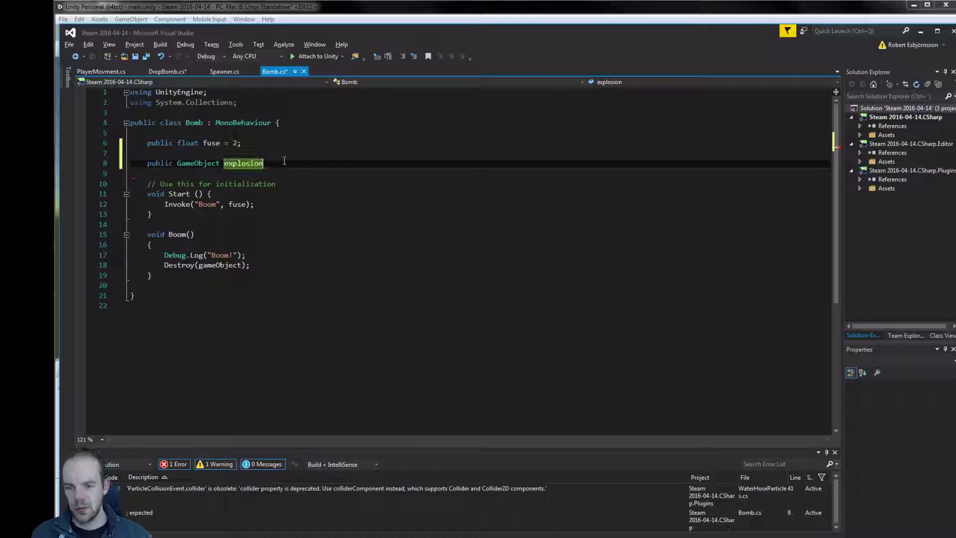
pyautogui.write(';')
pyautogui.click(287, 266)
pyautogui.click(277, 255)
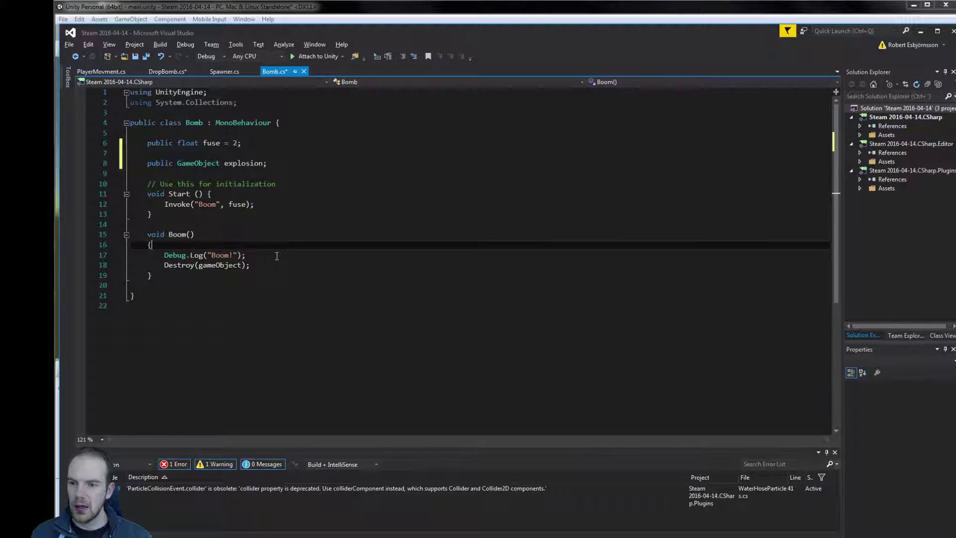
pyautogui.press('Return')
pyautogui.write('Ins')
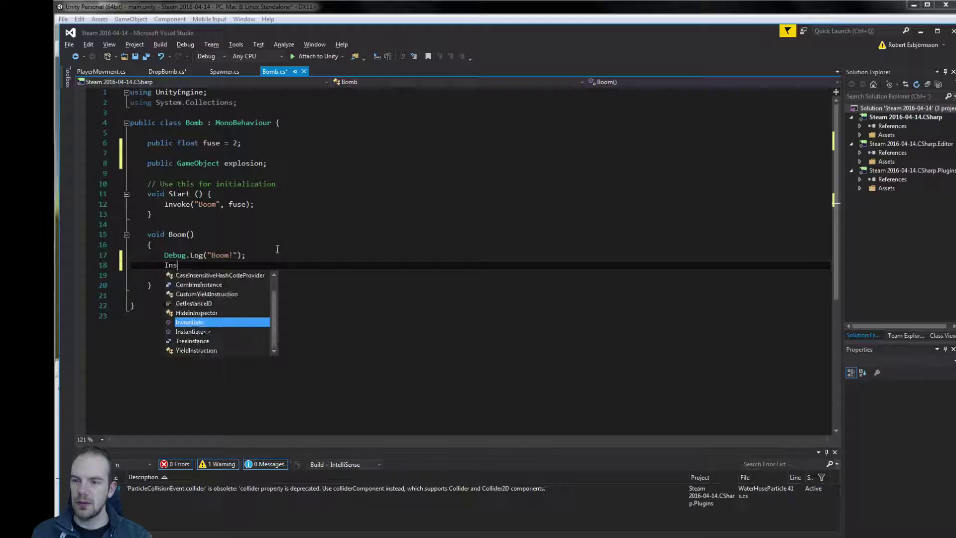
pyautogui.press('Tab')
pyautogui.write('(ex')
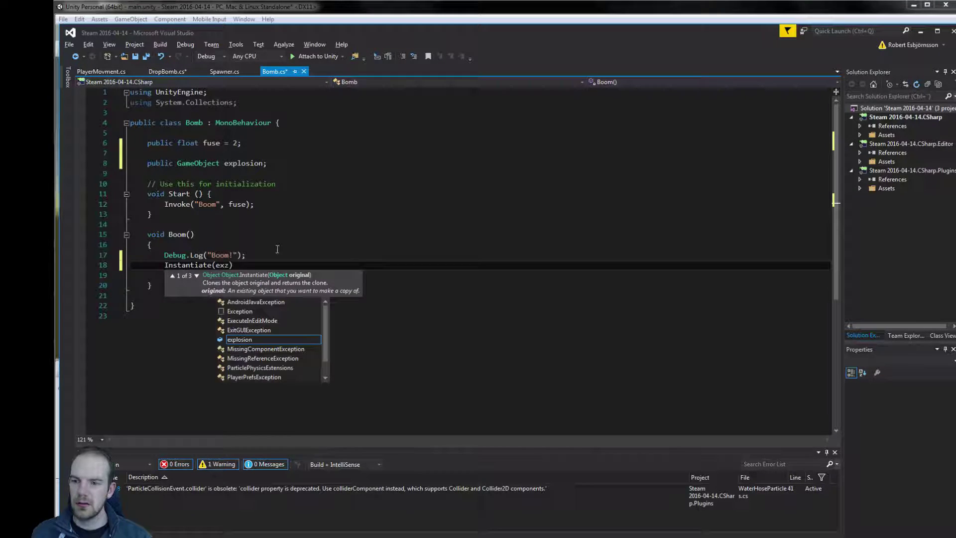
pyautogui.write('p')
pyautogui.press('Tab')
pyautogui.write('),. ')
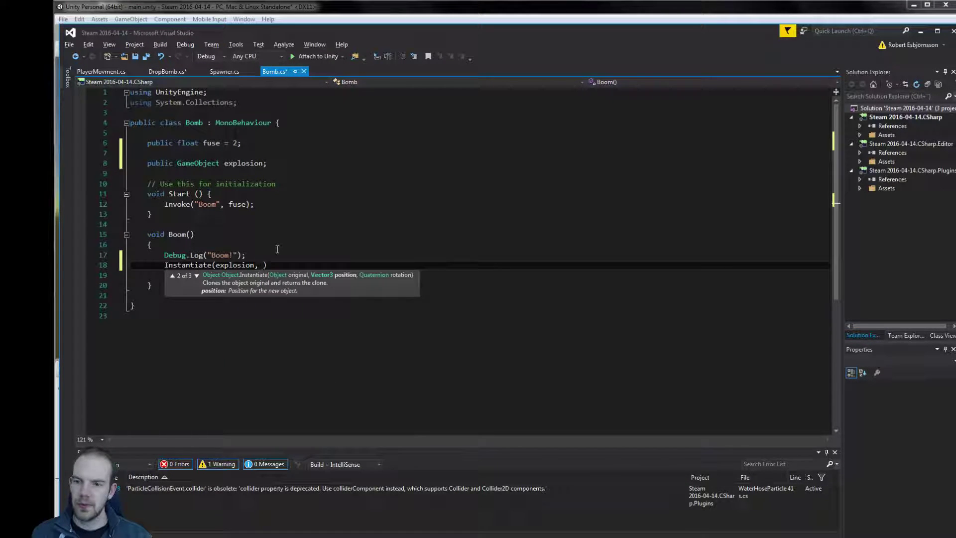
pyautogui.write('tr')
pyautogui.press('Tab')
pyautogui.write('pos')
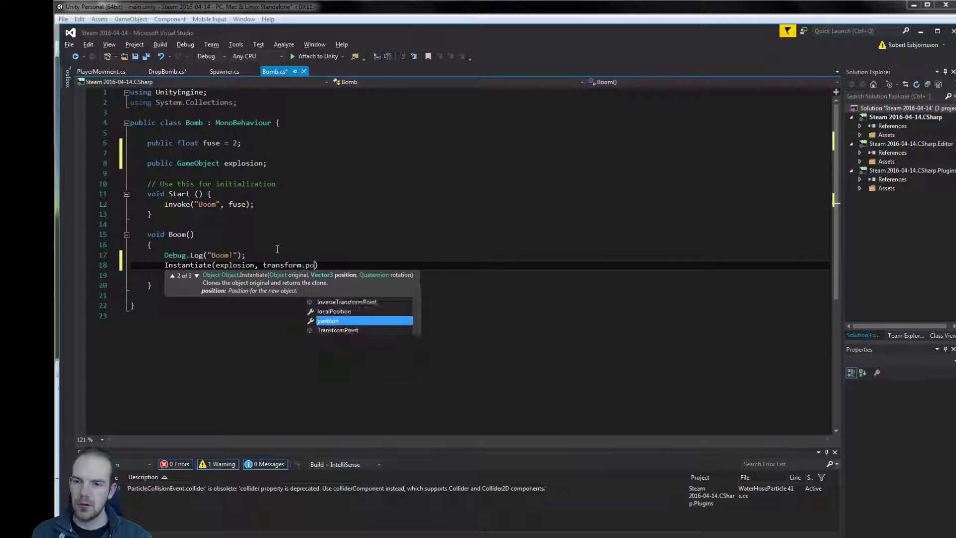
pyautogui.press('Tab')
# - Finish the Instantiate call with Quaternion.identity before Destroy(gameObject), then save Bomb.cs
pyautogui.write(', Qua')
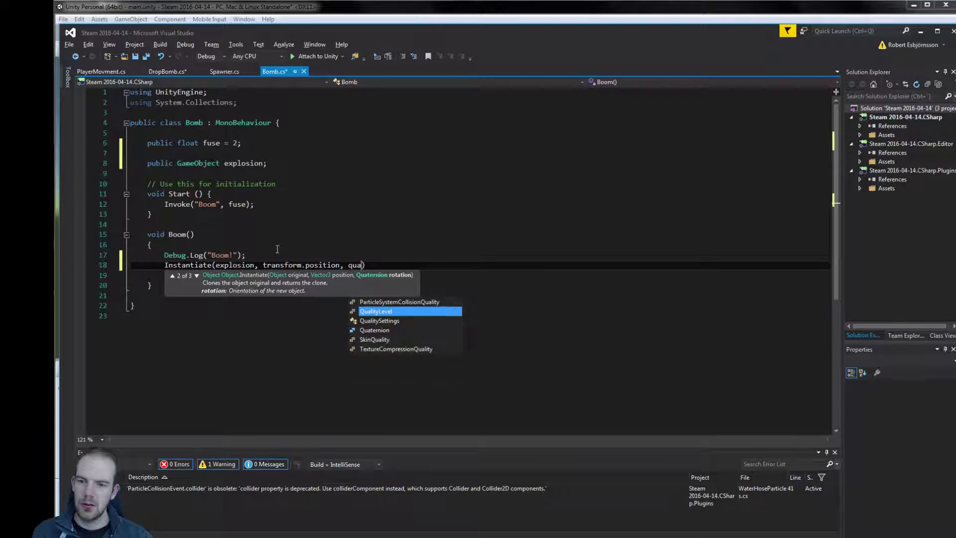
pyautogui.press('Tab')
pyautogui.hotkey('ctrl', 'z')
pyautogui.hotkey('ctrl', 'z')
pyautogui.write('Qua')
pyautogui.press('Down')
pyautogui.press('Tab')
pyautogui.write('.id')
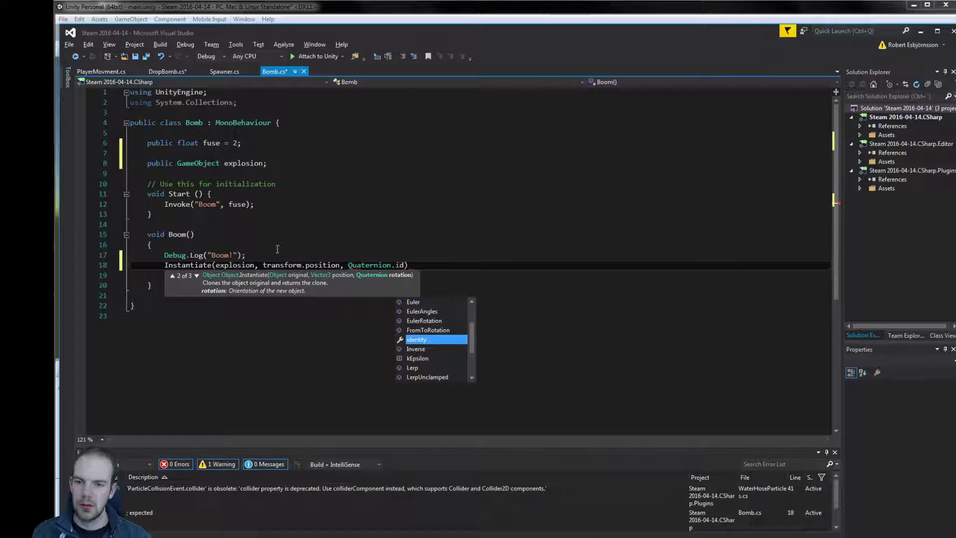
pyautogui.press('Tab')
pyautogui.press('End')
pyautogui.press('Return')
pyautogui.write('Destroy(gameObject);')
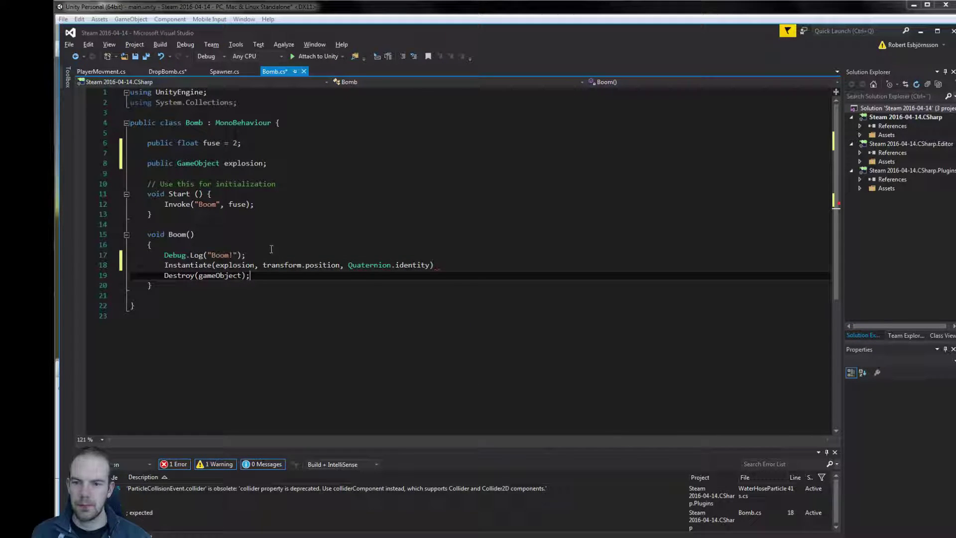
pyautogui.click(476, 265)
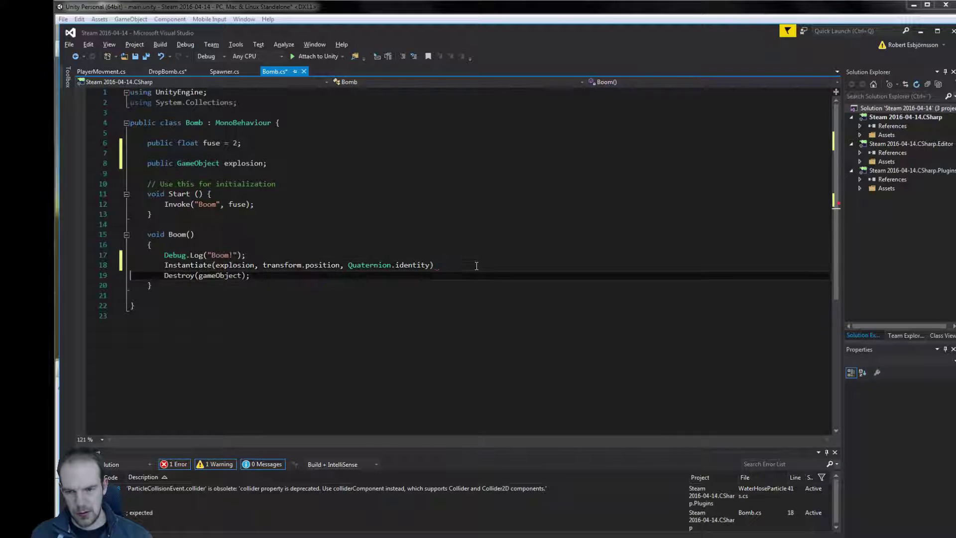
pyautogui.write(';')
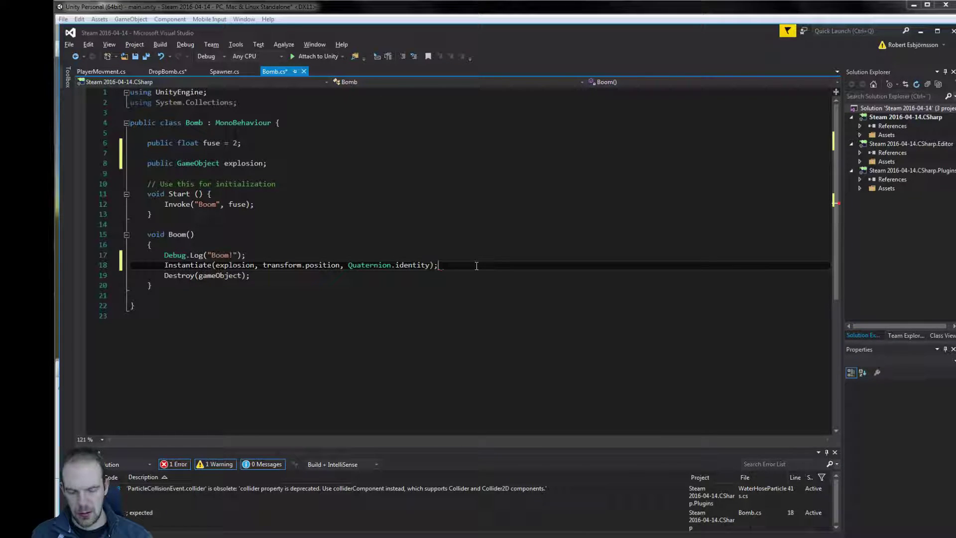
pyautogui.write('s')
pyautogui.press('BackSpace')
pyautogui.hotkey('ctrl', 's')
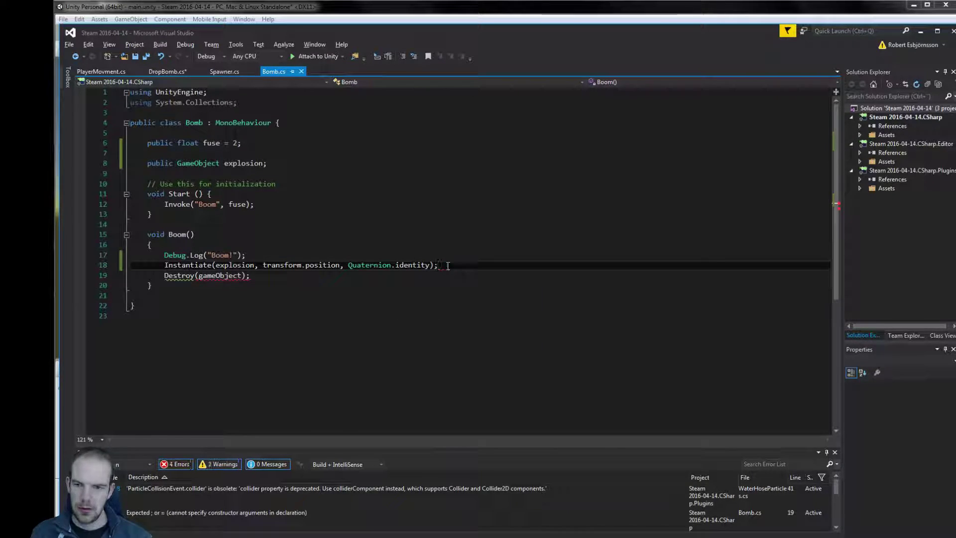
pyautogui.click(389, 9)
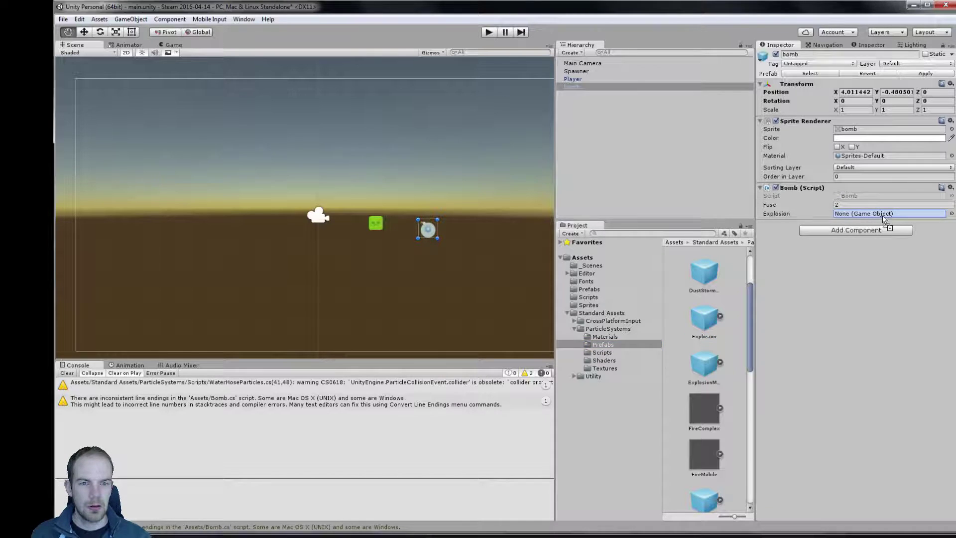
# - Drag the Explosion prefab into the bomb's Explosion field and expand the prefab to inspect it
pyautogui.moveTo(710, 322); pyautogui.dragTo(889, 213)
pyautogui.click(700, 319)
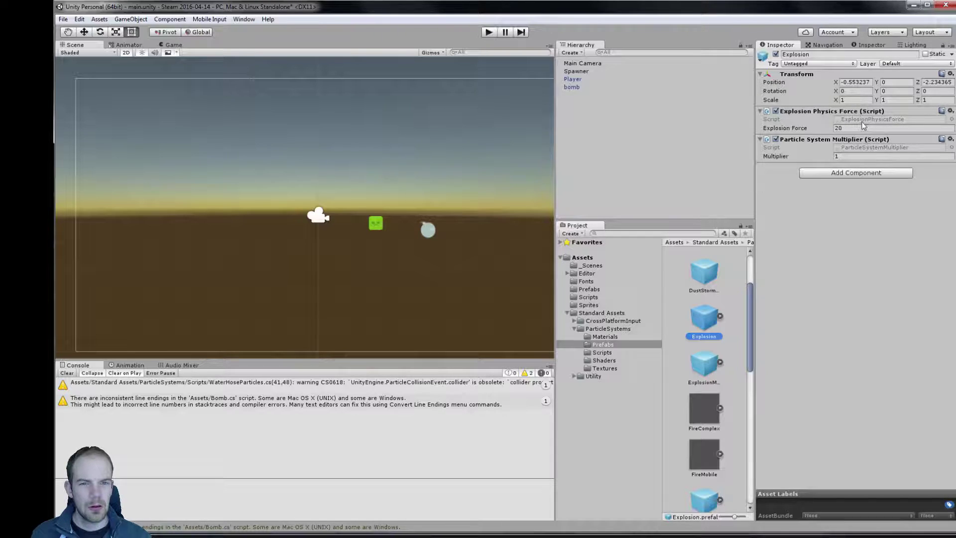
pyautogui.click(719, 317)
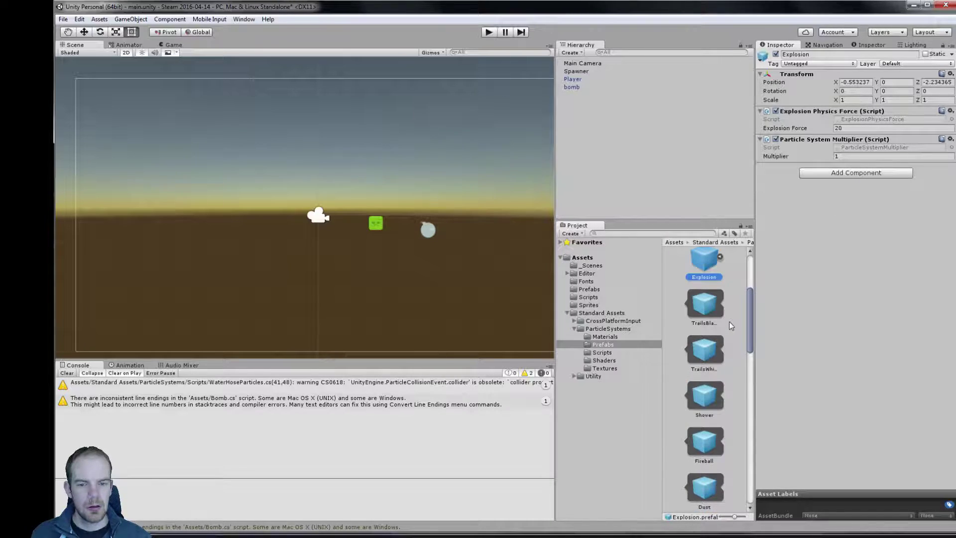
pyautogui.scroll(2, 729, 321)
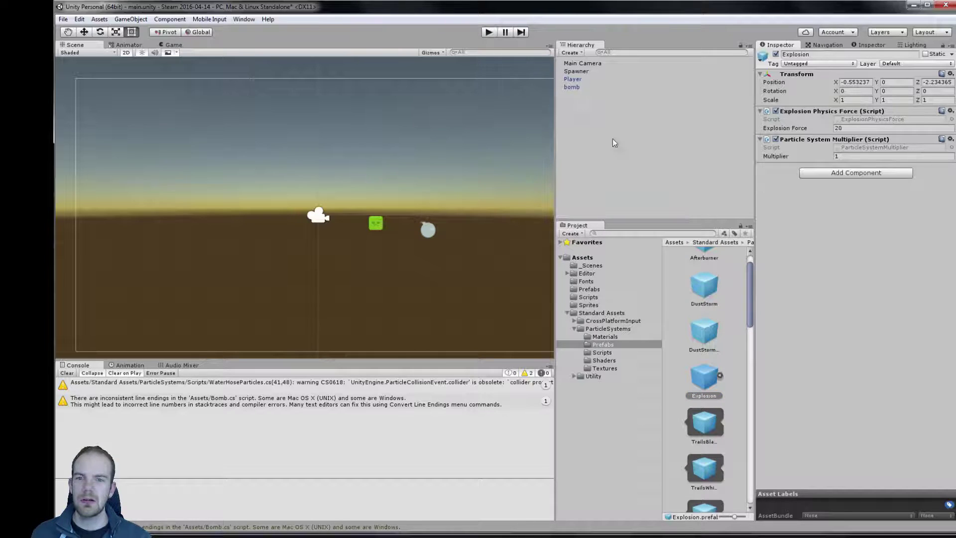
# - Delete the bomb from the scene, then run and stop play mode
pyautogui.click(575, 87)
pyautogui.press('Delete')
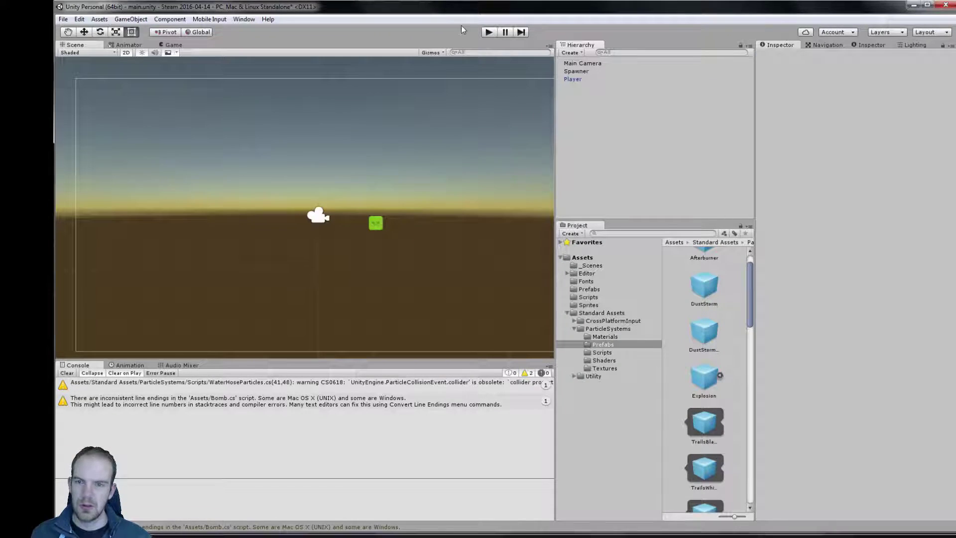
pyautogui.click(489, 32)
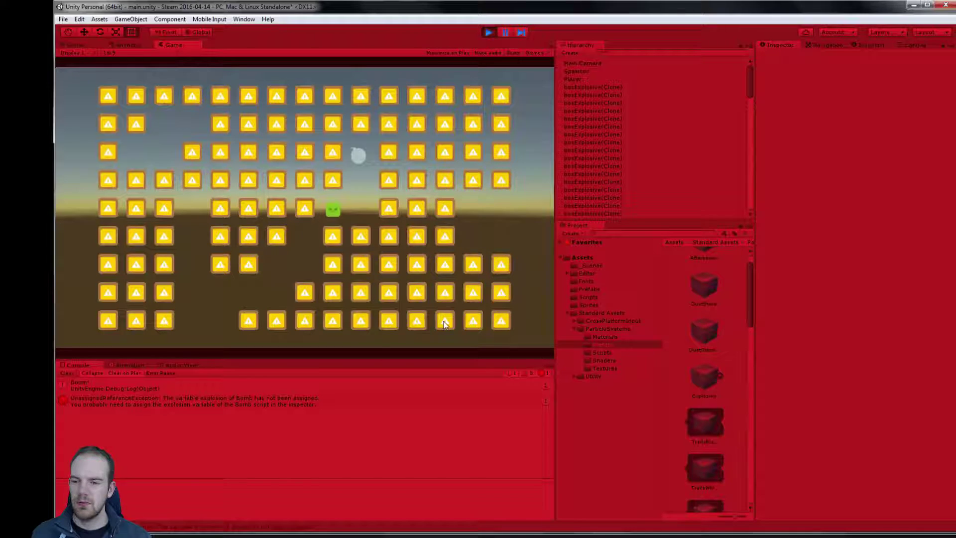
pyautogui.click(488, 33)
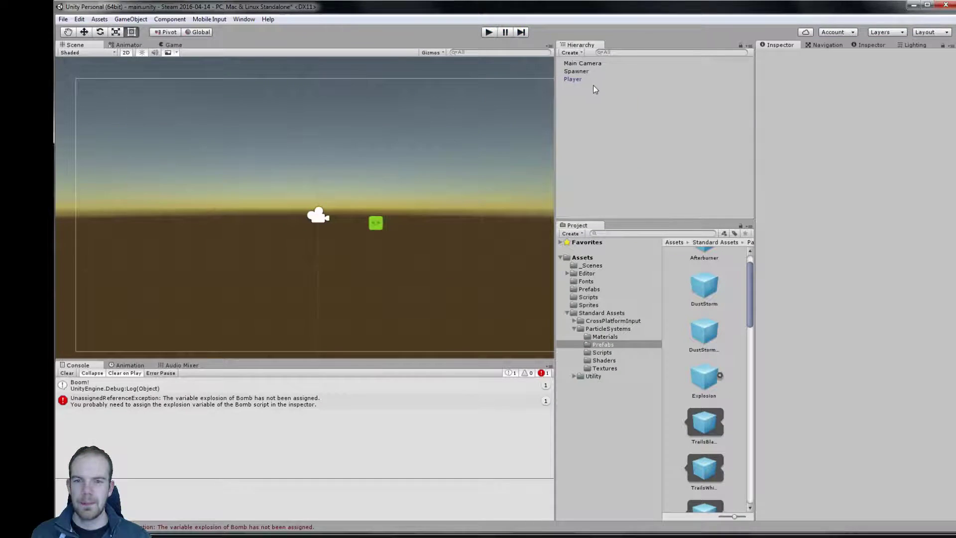
# - Place a bomb prefab instance from the project's Prefabs folder into the scene
pyautogui.click(580, 79)
pyautogui.scroll(1, 723, 345)
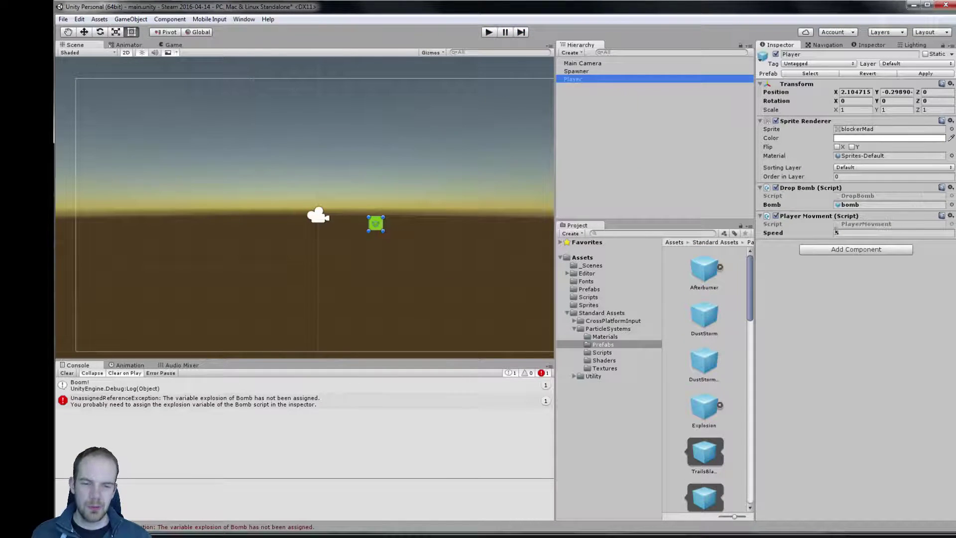
pyautogui.click(587, 289)
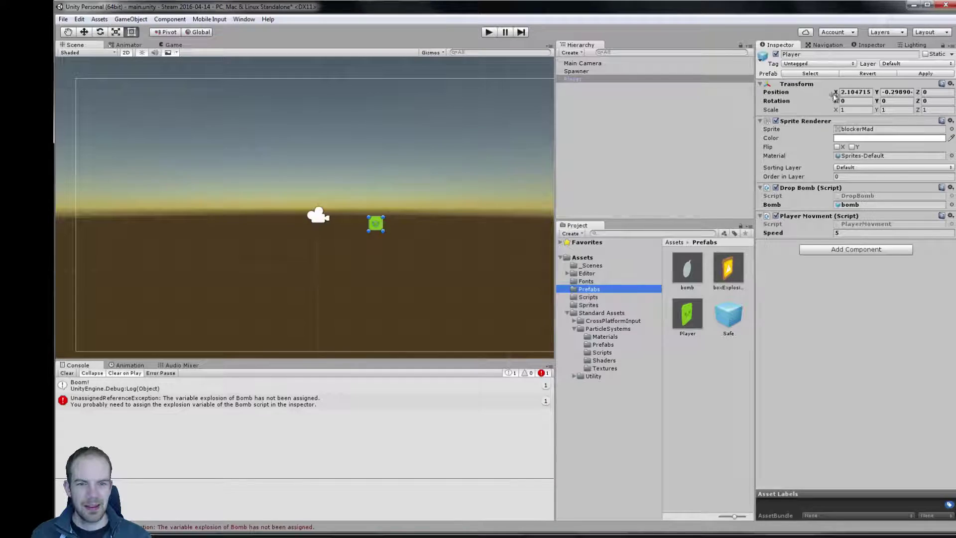
pyautogui.click(693, 274)
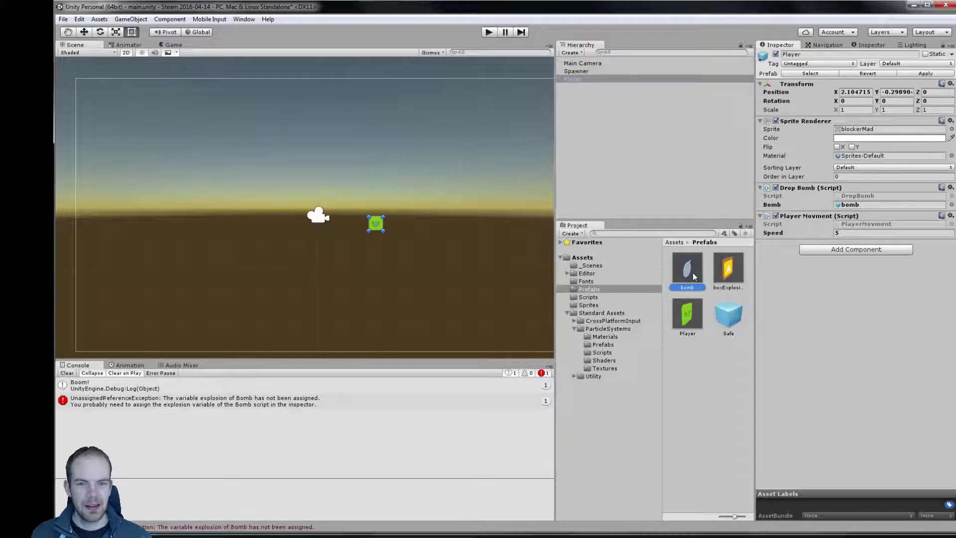
pyautogui.moveTo(694, 276); pyautogui.dragTo(633, 179)
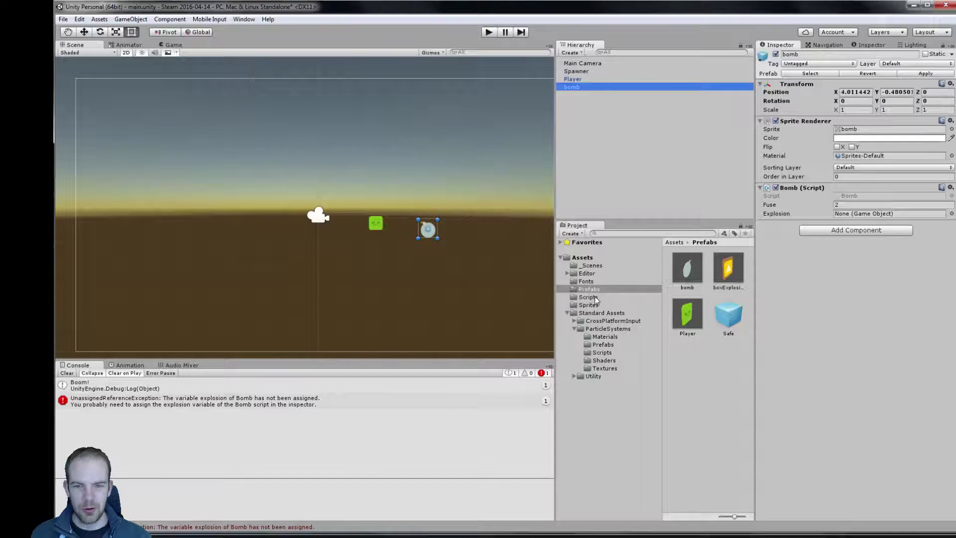
# - Assign the Explosion particle prefab to the bomb, apply it, delete the instance, and play
pyautogui.click(598, 345)
pyautogui.moveTo(701, 407); pyautogui.dragTo(876, 213)
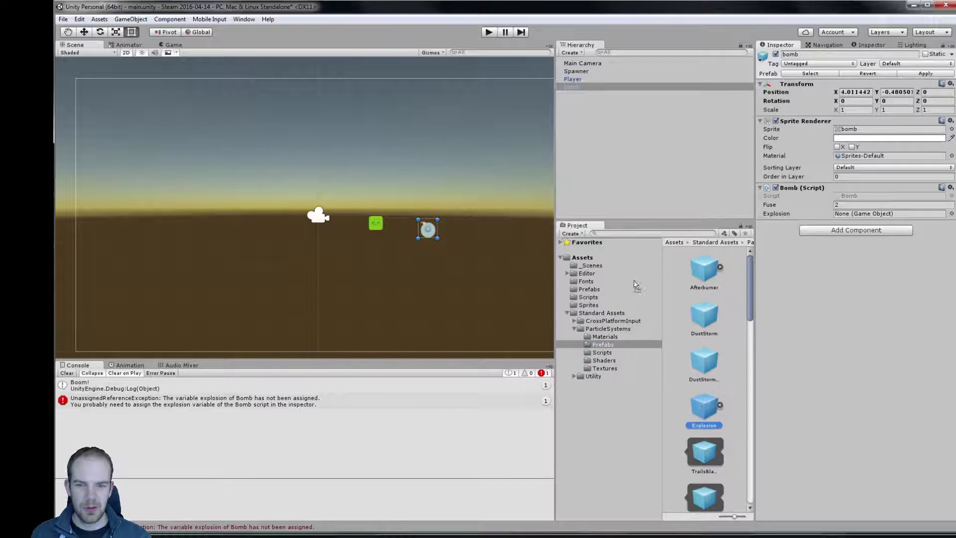
pyautogui.click(929, 76)
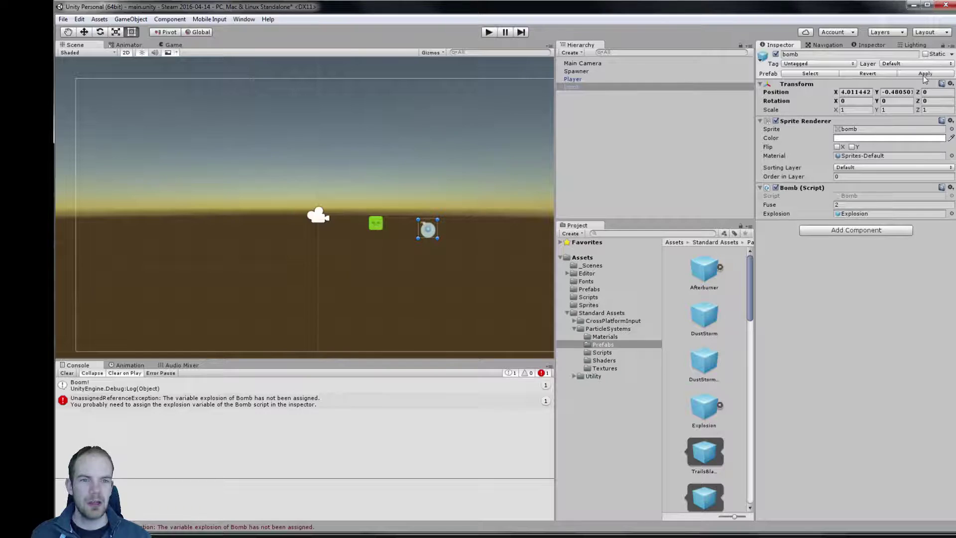
pyautogui.click(581, 88)
pyautogui.press('Delete')
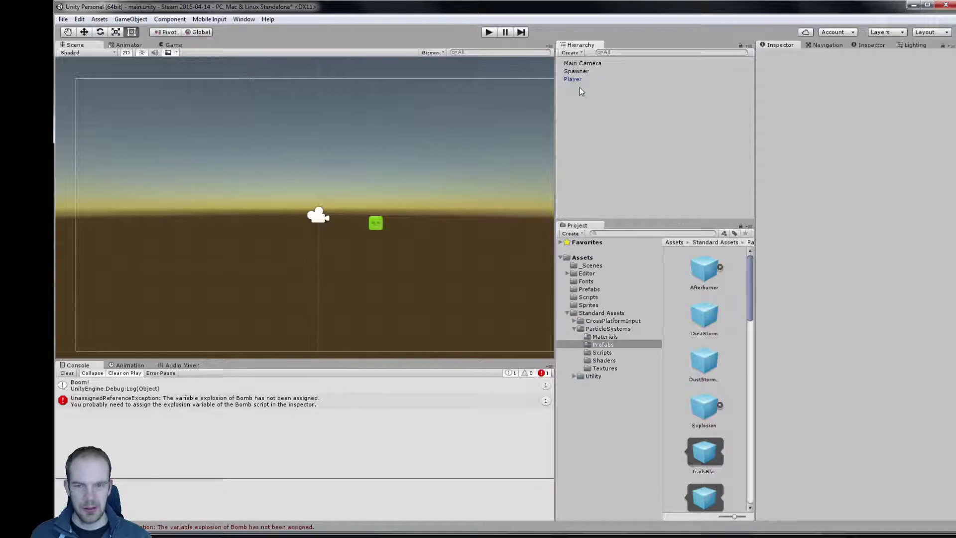
pyautogui.click(489, 32)
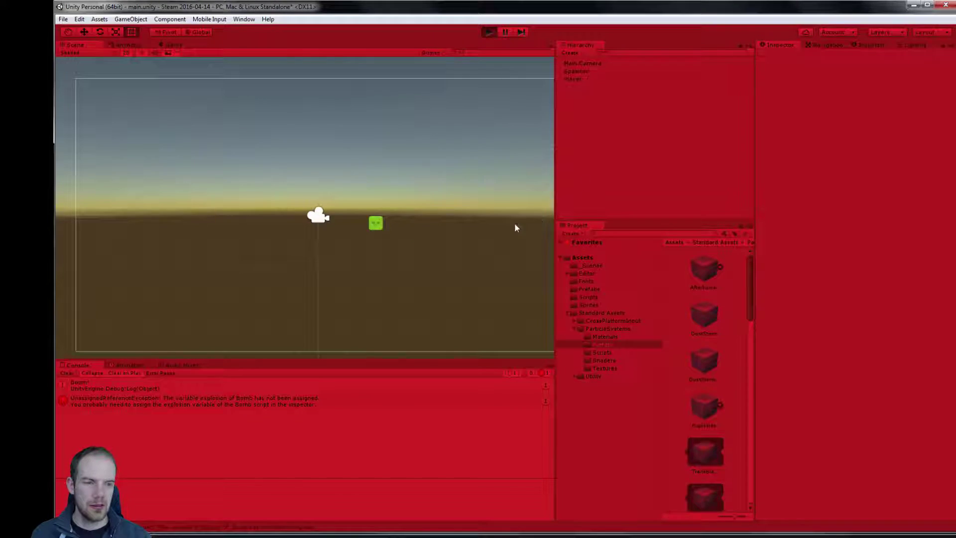
# - Move the player and drop bombs, then stop and restart the game
pyautogui.press('Right')
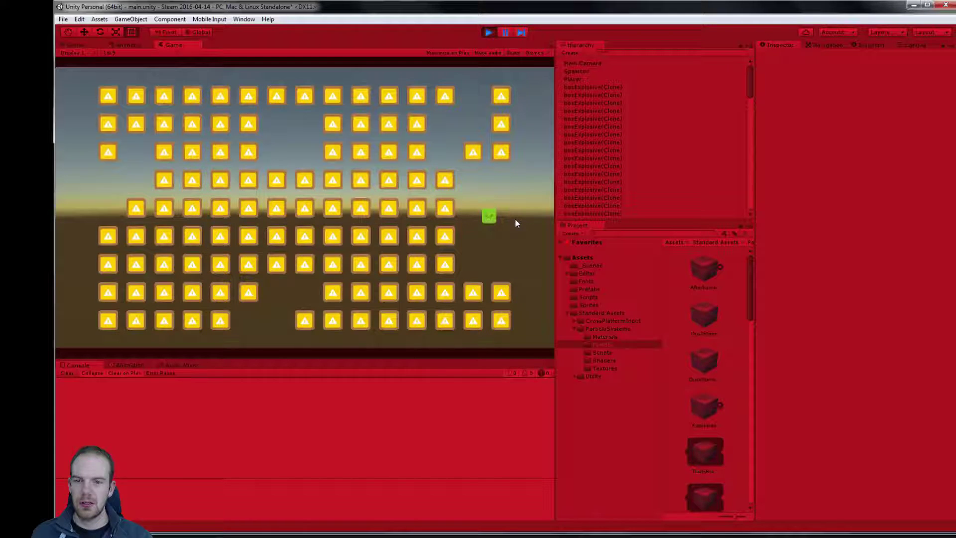
pyautogui.press('space')
pyautogui.press('Down')
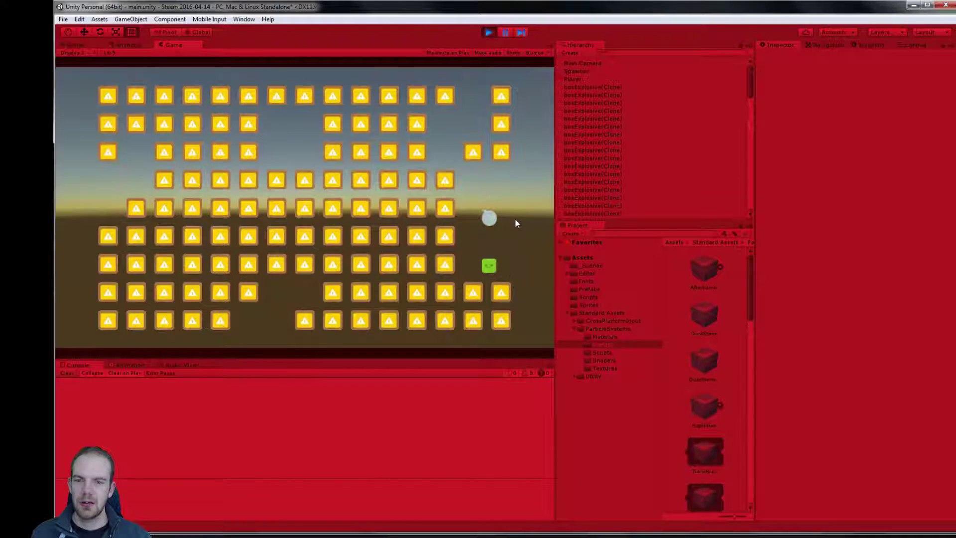
pyautogui.click(488, 32)
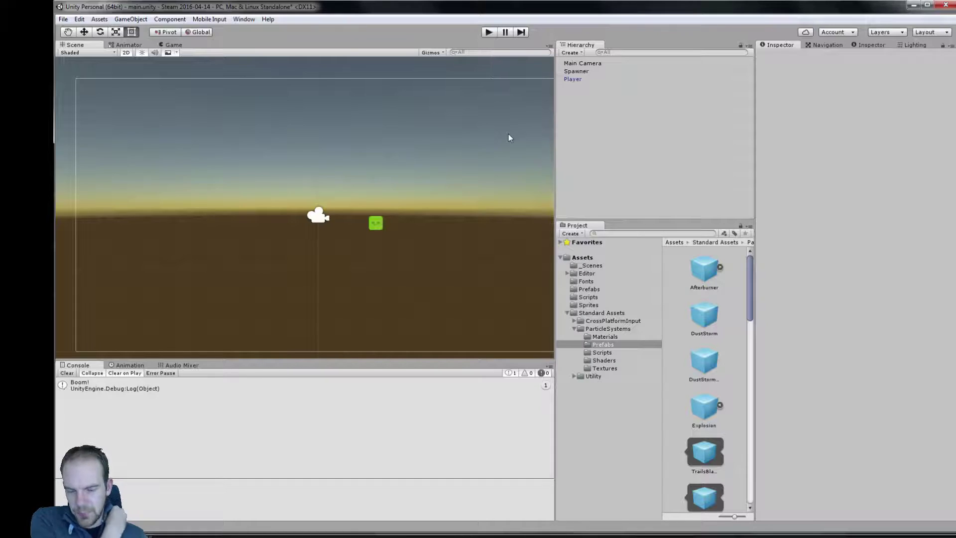
pyautogui.click(488, 32)
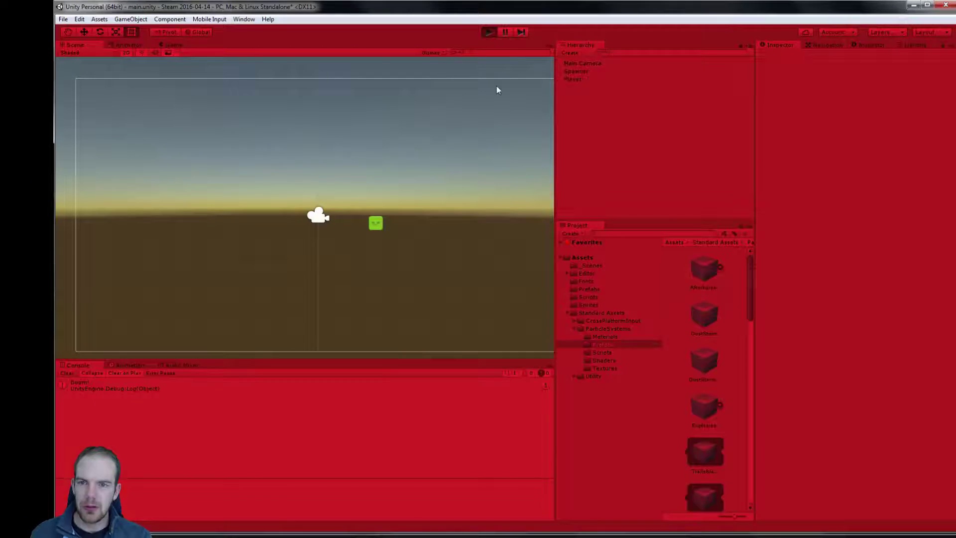
pyautogui.press('Left')
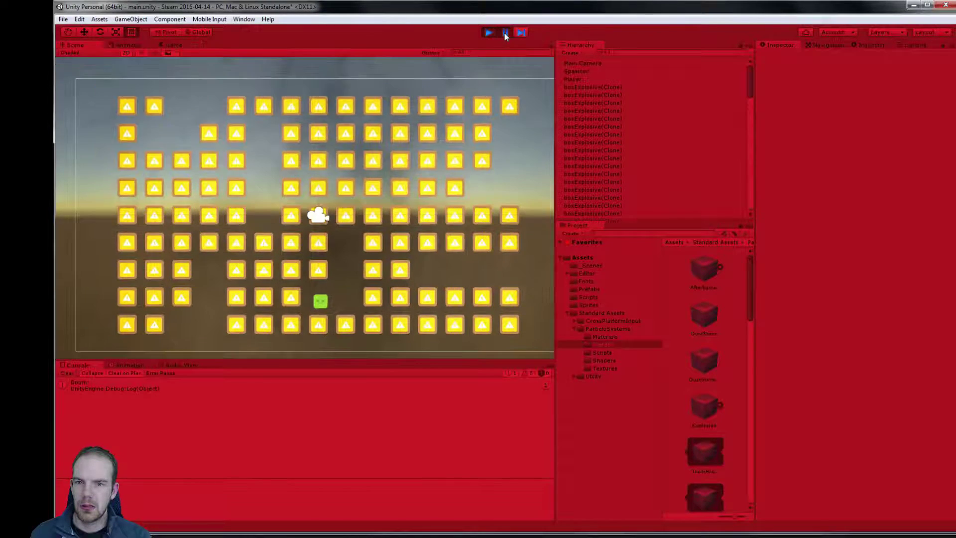
# - Pause, select and frame the Explosion(Clone) object, resume, then pause again
pyautogui.click(505, 32)
pyautogui.scroll(-5, 643, 115)
pyautogui.moveTo(749, 134); pyautogui.dragTo(757, 204)
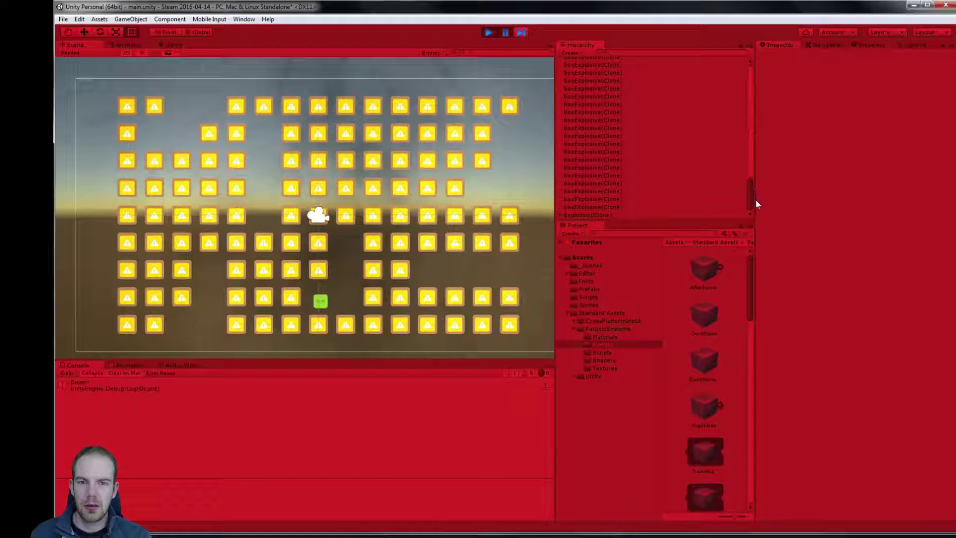
pyautogui.click(643, 215)
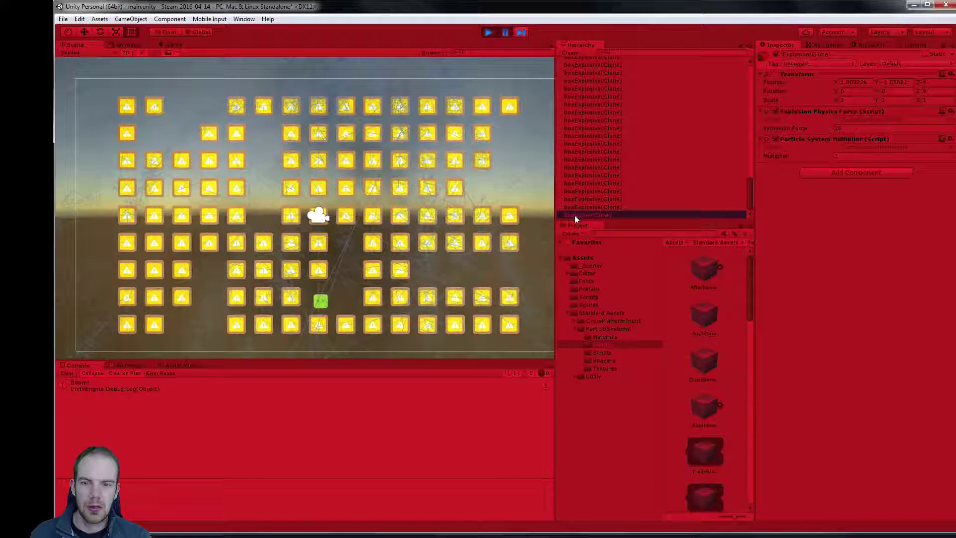
pyautogui.press('f')
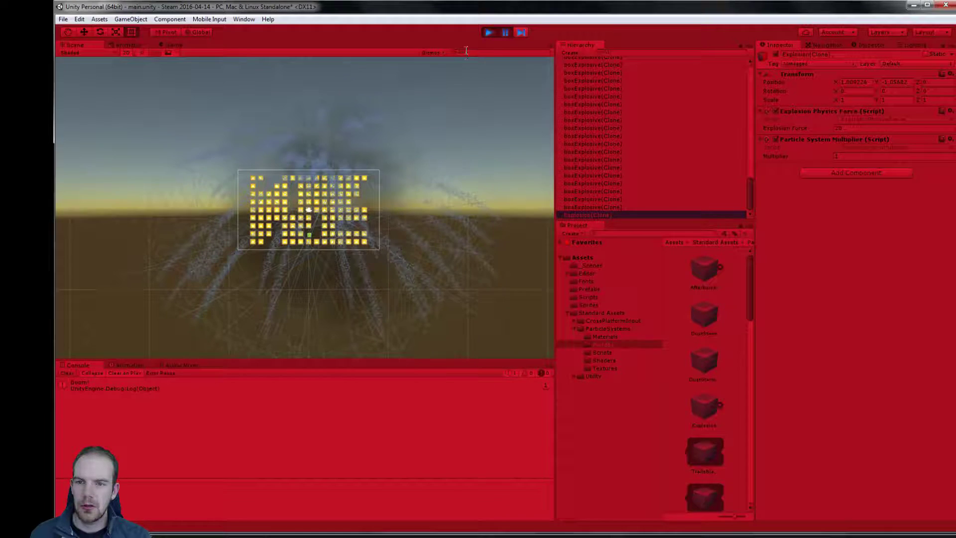
pyautogui.click(507, 32)
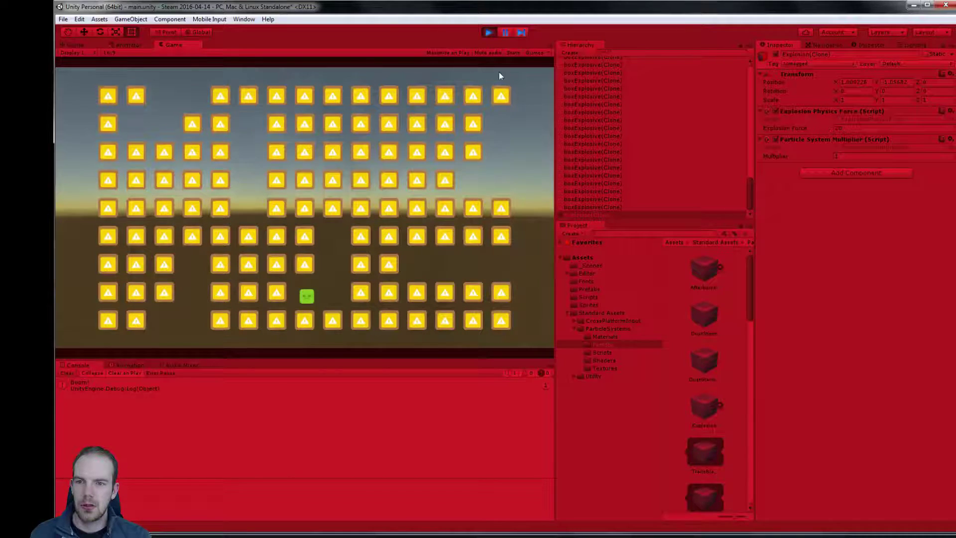
pyautogui.click(560, 214)
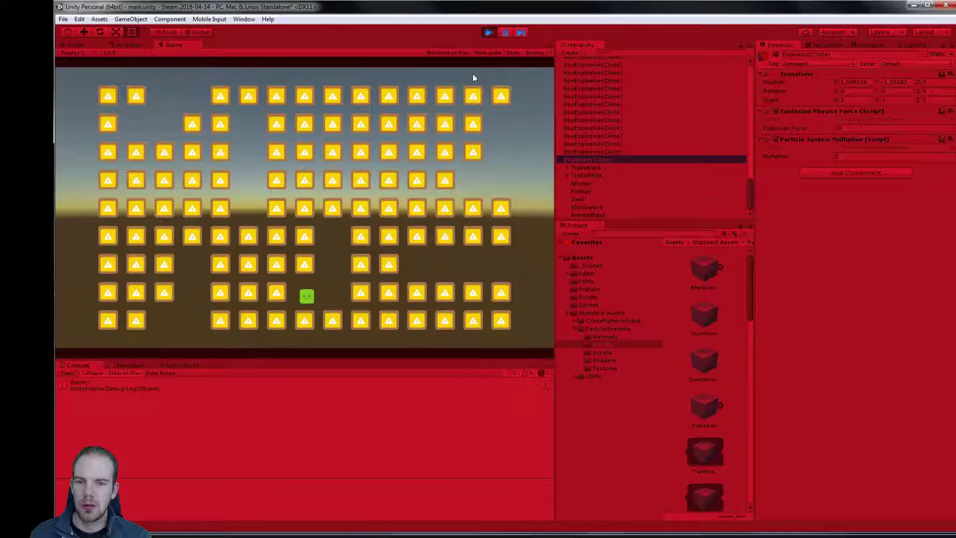
pyautogui.click(506, 32)
pyautogui.hotkey('ctrl', '1')
pyautogui.scroll(-4, 450, 222)
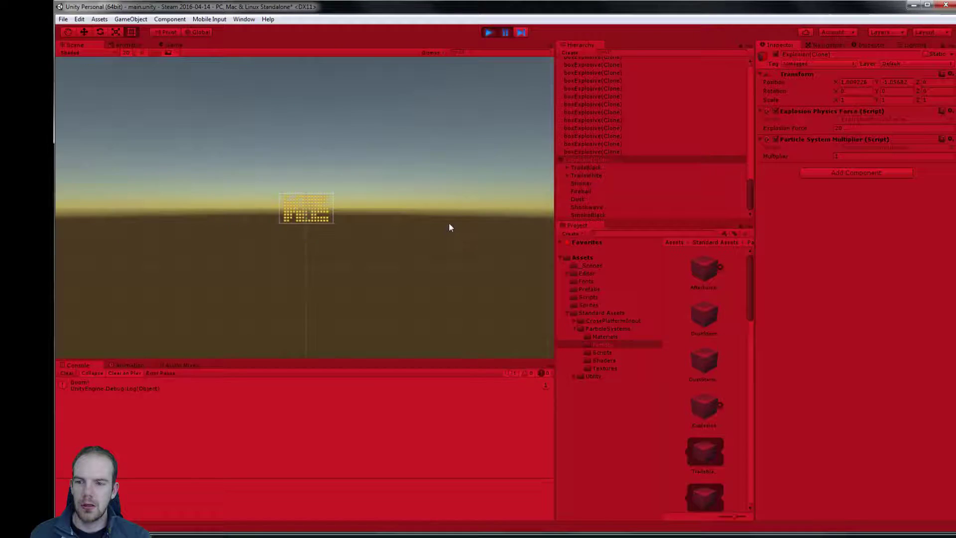
pyautogui.scroll(-3, 443, 218)
pyautogui.scroll(-3, 441, 214)
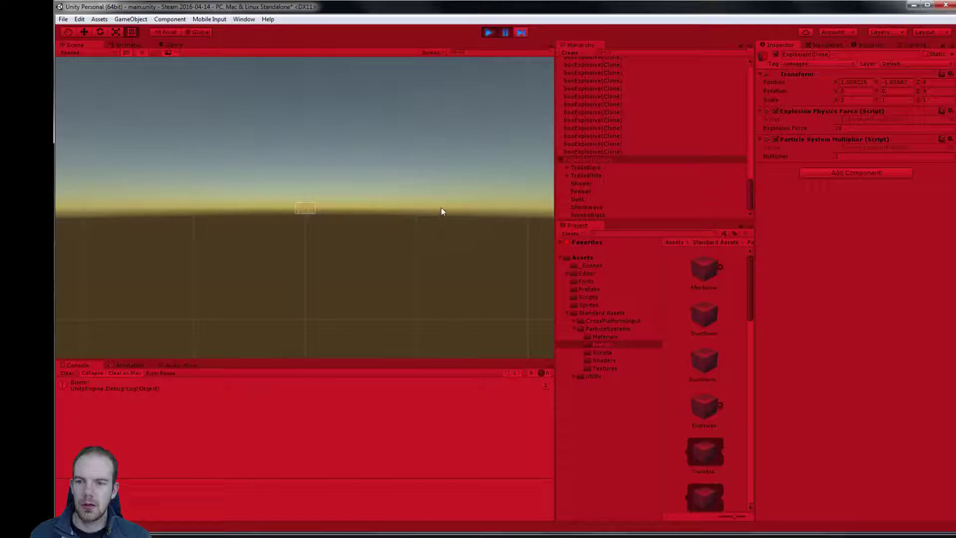
pyautogui.scroll(2, 443, 217)
pyautogui.scroll(2, 442, 215)
pyautogui.scroll(3, 442, 212)
pyautogui.scroll(2, 441, 211)
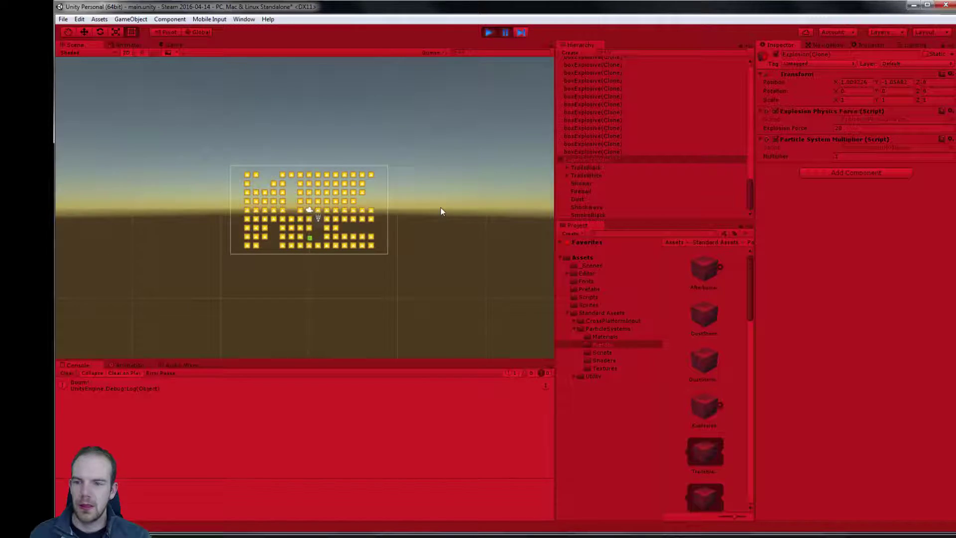
pyautogui.scroll(2, 442, 209)
pyautogui.scroll(2, 438, 213)
pyautogui.scroll(2, 430, 218)
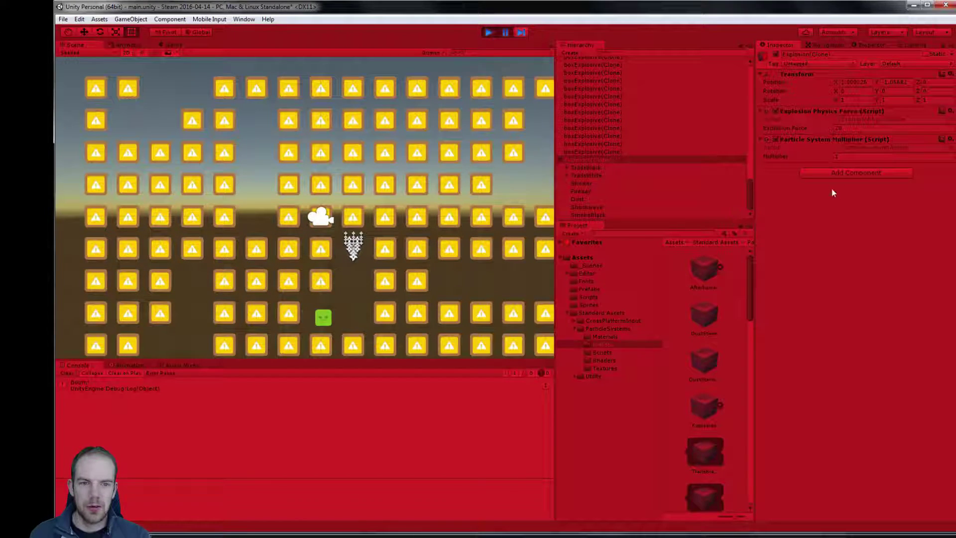
# - Search Add Component for 'Explosion' after trying 'Bomb' and 'W'
pyautogui.click(853, 174)
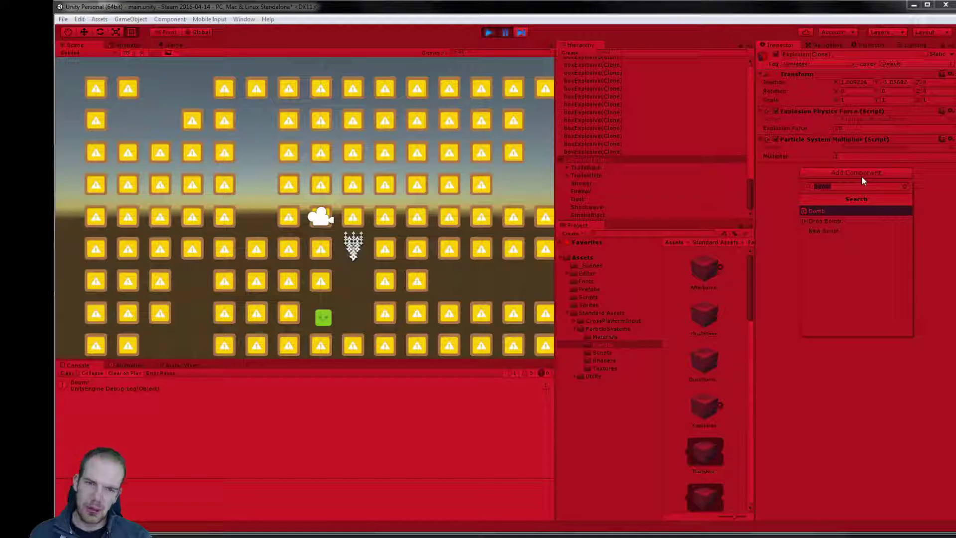
pyautogui.press('BackSpace')
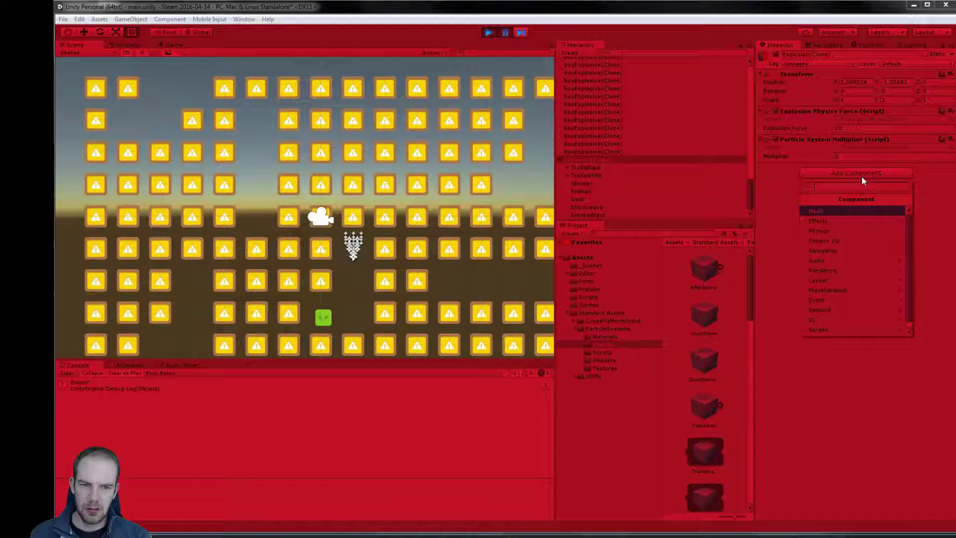
pyautogui.write('Bomb')
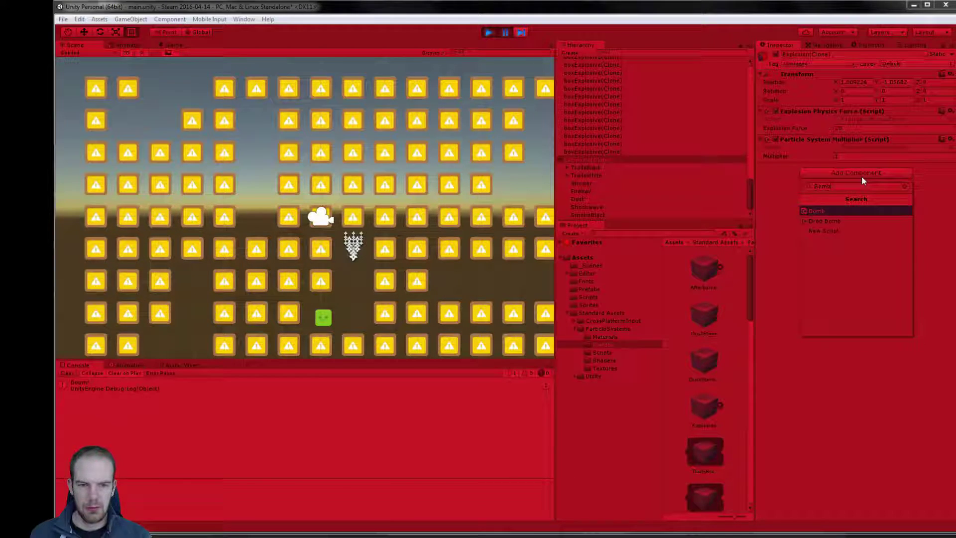
pyautogui.press('BackSpace')
pyautogui.press('BackSpace')
pyautogui.press('BackSpace')
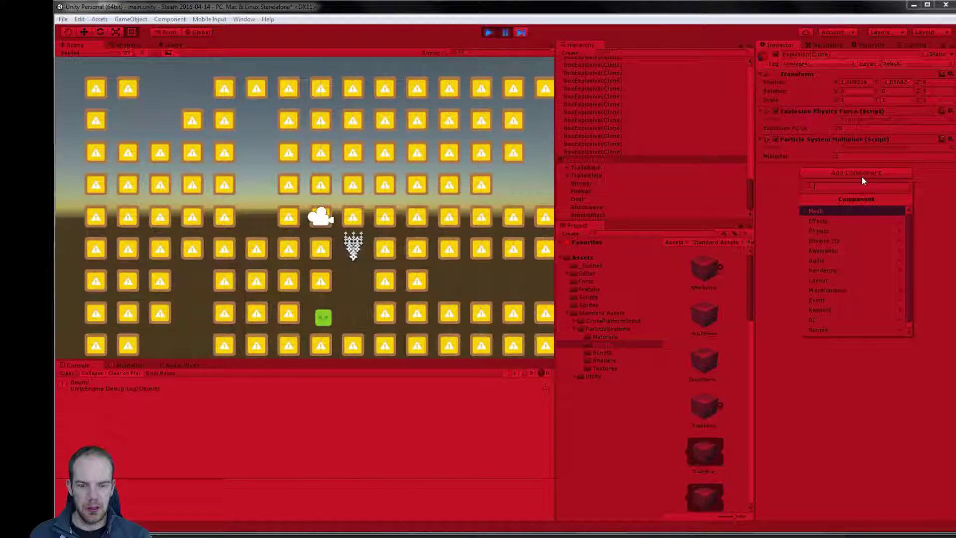
pyautogui.write('W')
pyautogui.press('BackSpace')
pyautogui.write('Ex')
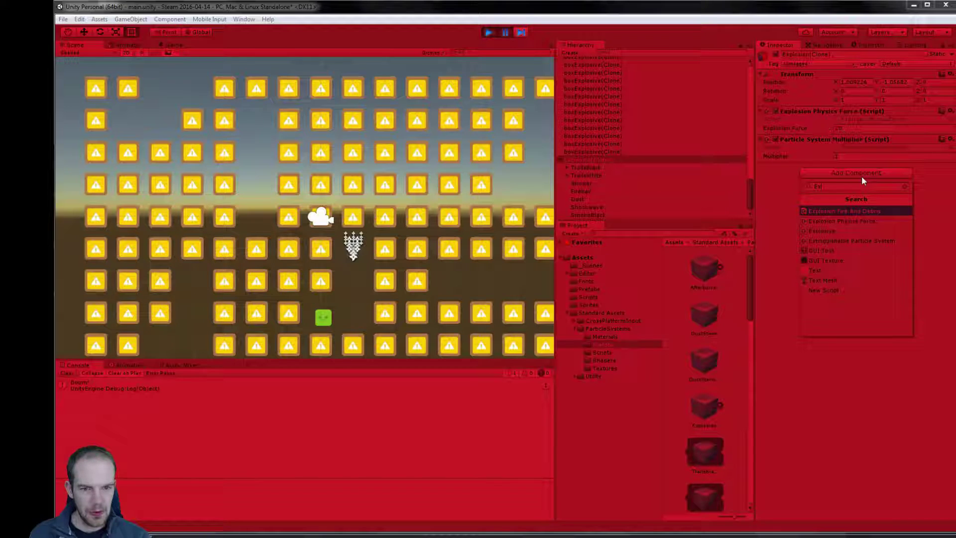
pyautogui.write('p')
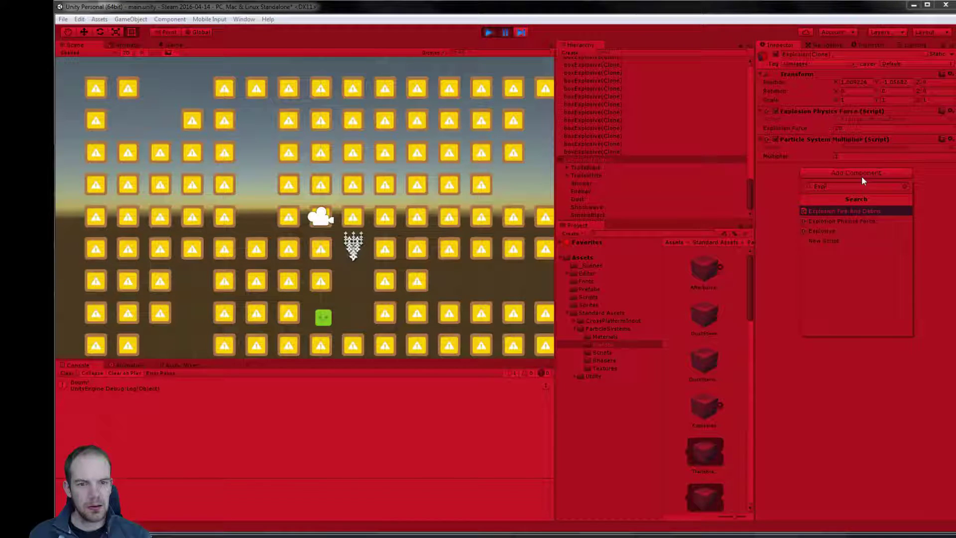
pyautogui.write('losion')
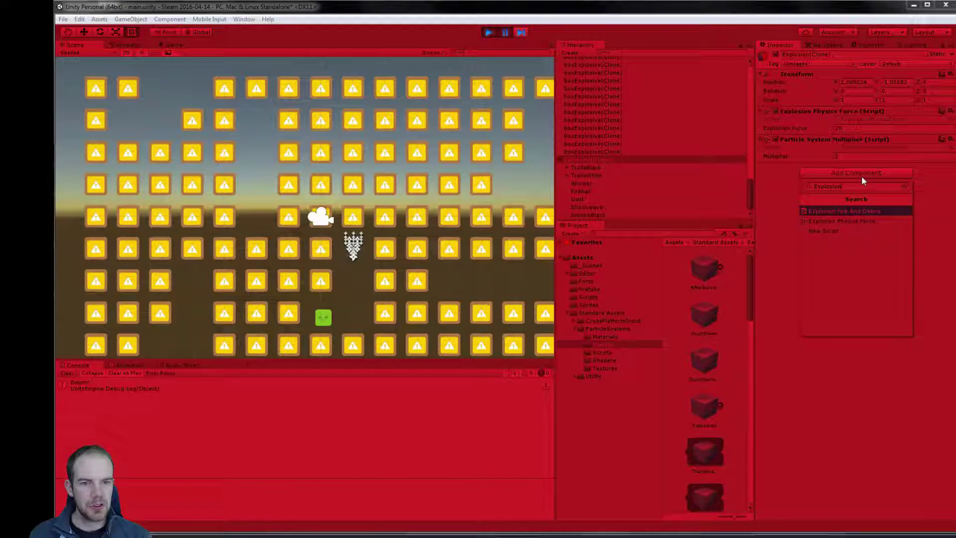
# - Create and add Explosion as a New Script, then open it in Visual Studio
pyautogui.click(837, 231)
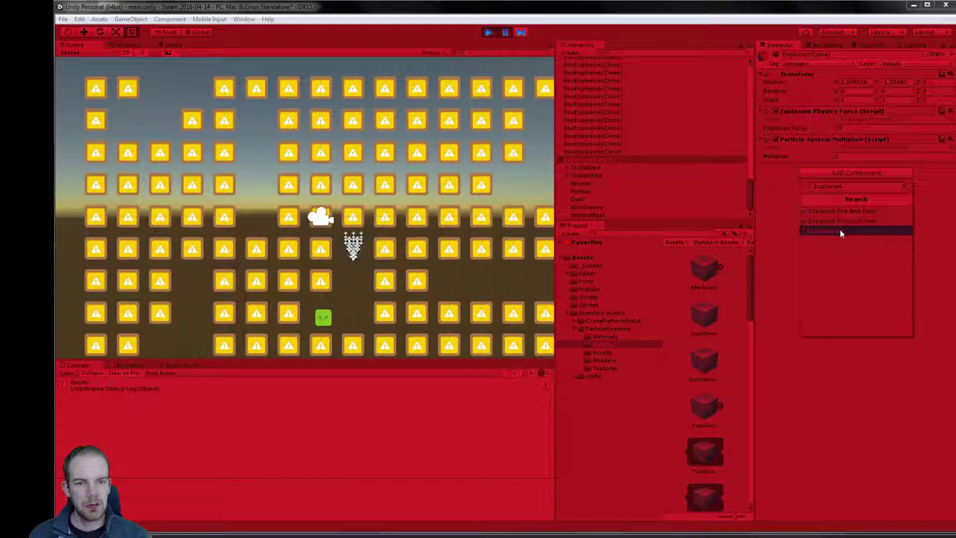
pyautogui.click(846, 328)
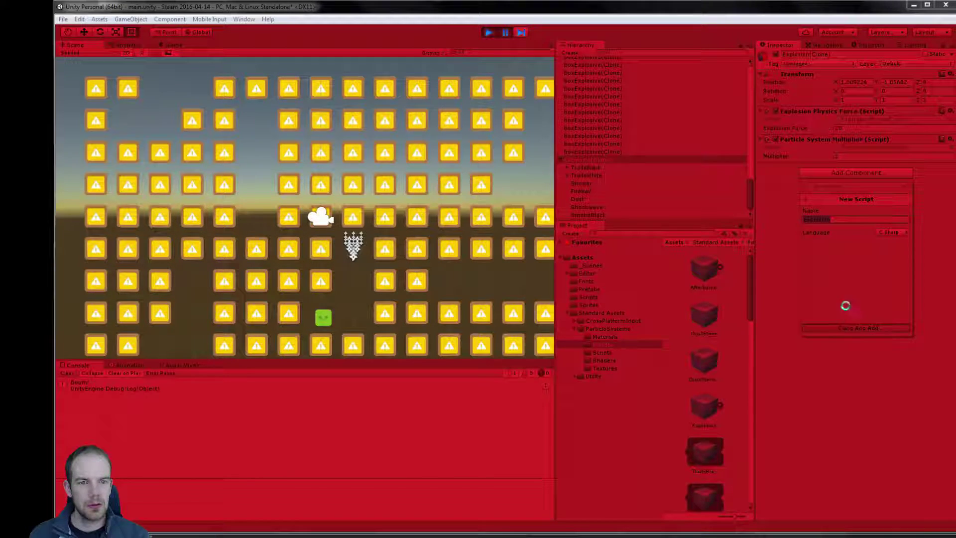
pyautogui.doubleClick(849, 175)
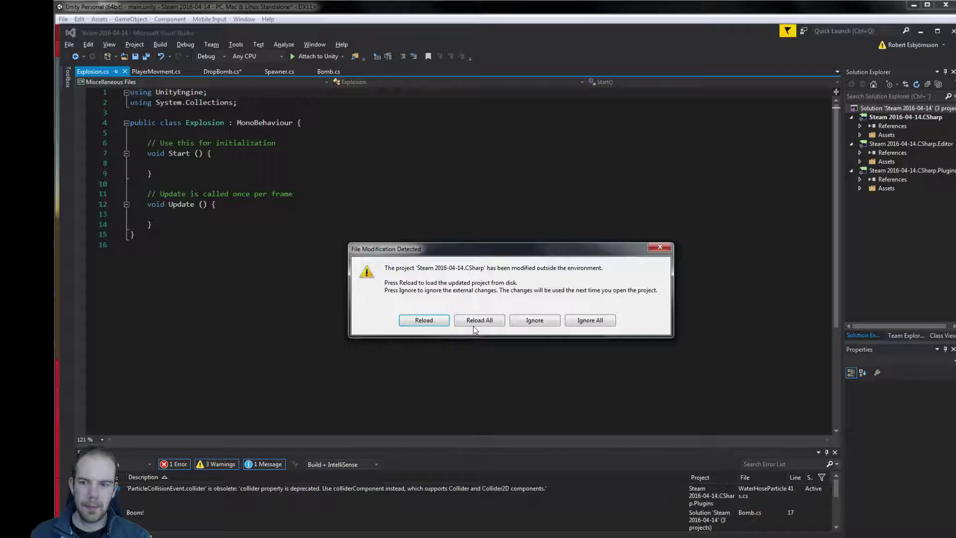
# - Reload the modified project, save the changed scripts, and stop Play mode
pyautogui.click(435, 318)
pyautogui.click(500, 356)
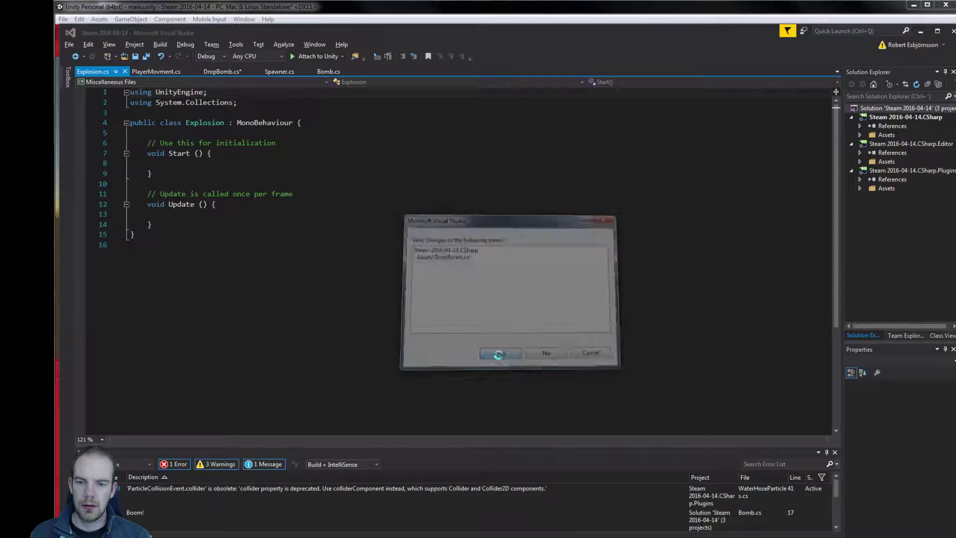
pyautogui.click(501, 523)
pyautogui.click(488, 32)
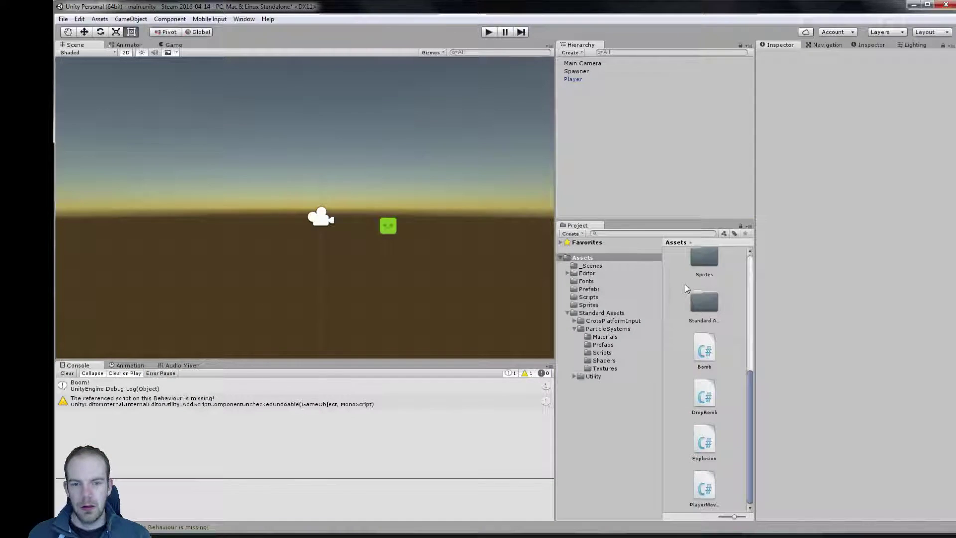
# - Add Destroy(gameObject, 3); inside Explosion's Start() and save the script
pyautogui.hotkey('alt', 'Tab')
pyautogui.hotkey('alt', 'Tab')
pyautogui.hotkey('alt', 'Tab')
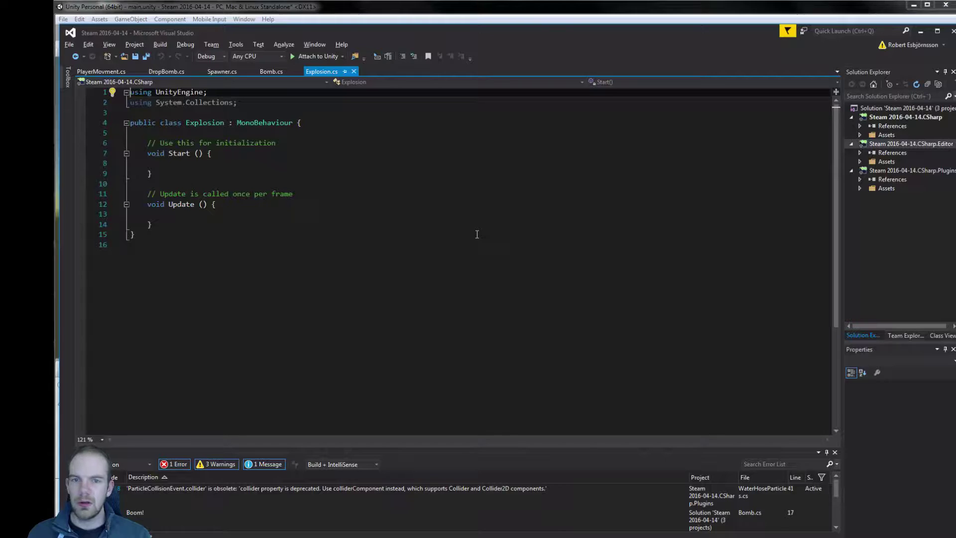
pyautogui.click(224, 163)
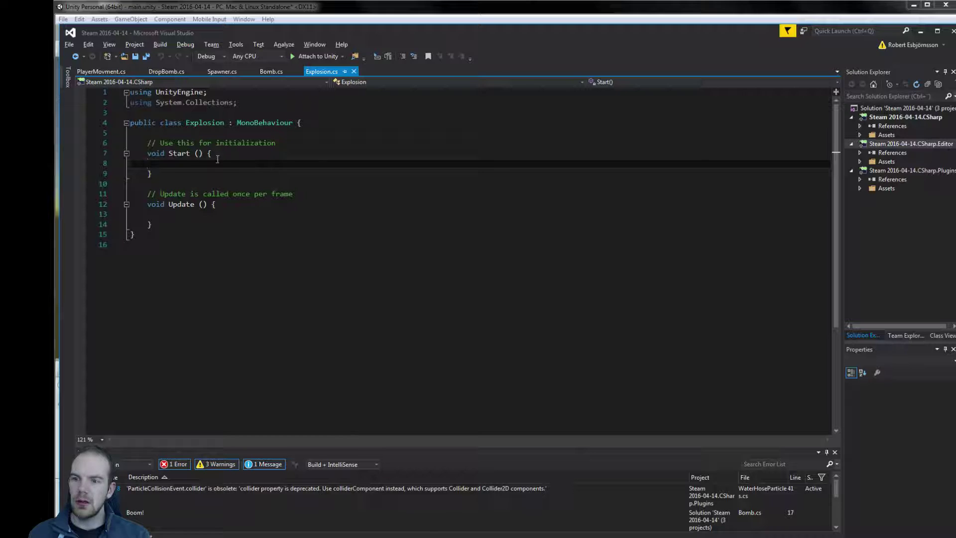
pyautogui.press('Tab')
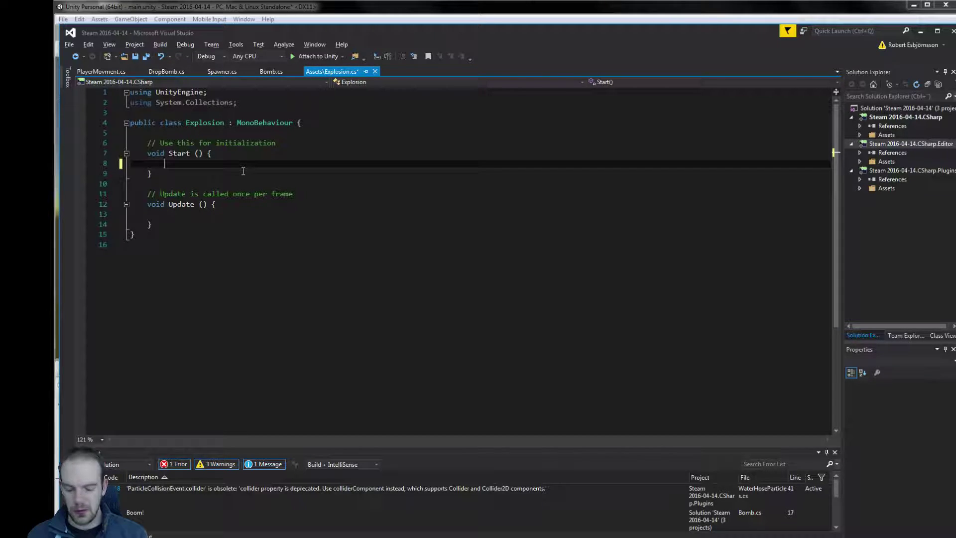
pyautogui.write('Dest')
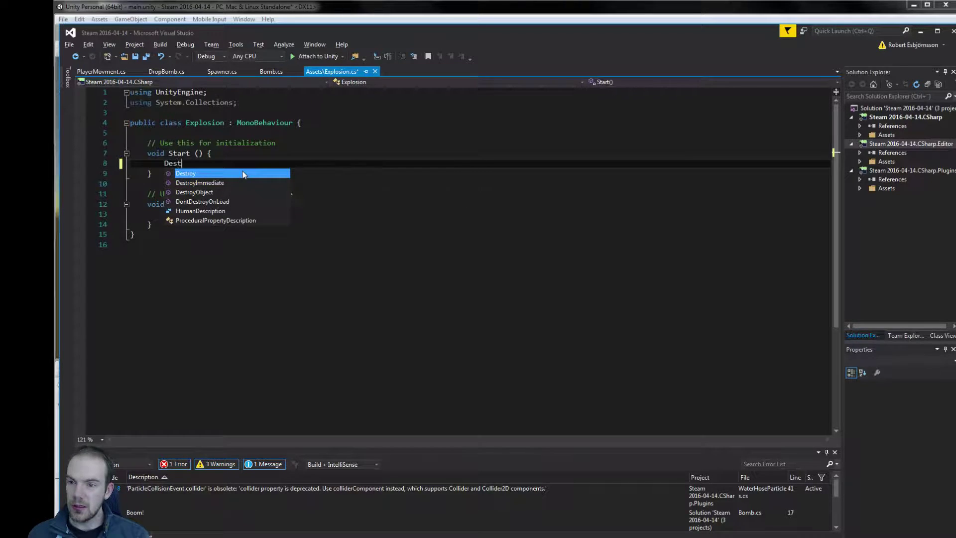
pyautogui.press('Tab')
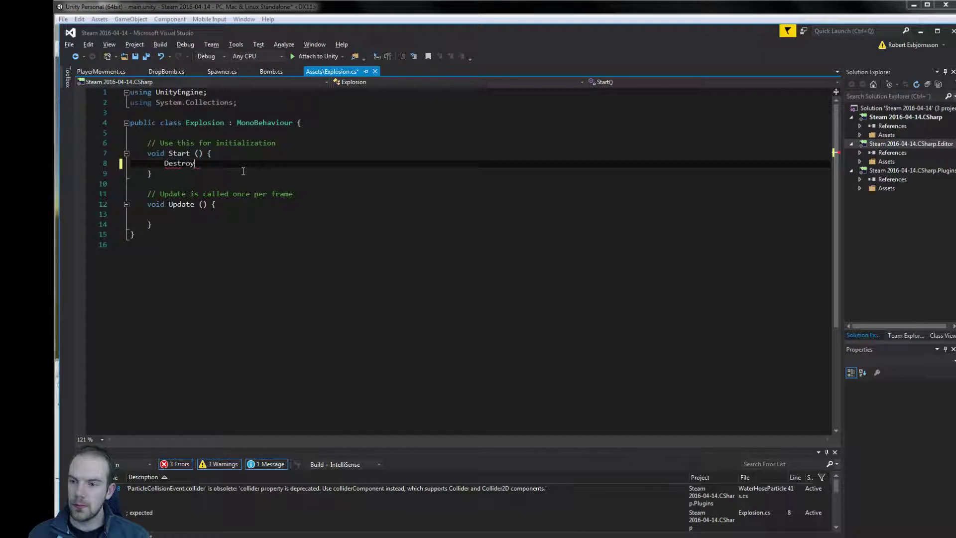
pyautogui.write('(ga')
pyautogui.press('Tab')
pyautogui.write(', 3')
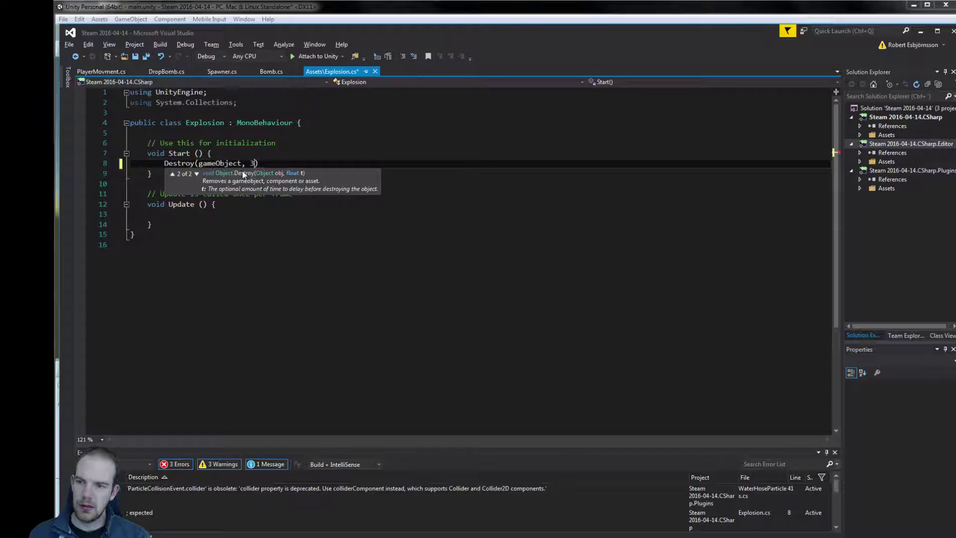
pyautogui.write(');')
pyautogui.hotkey('ctrl', 's')
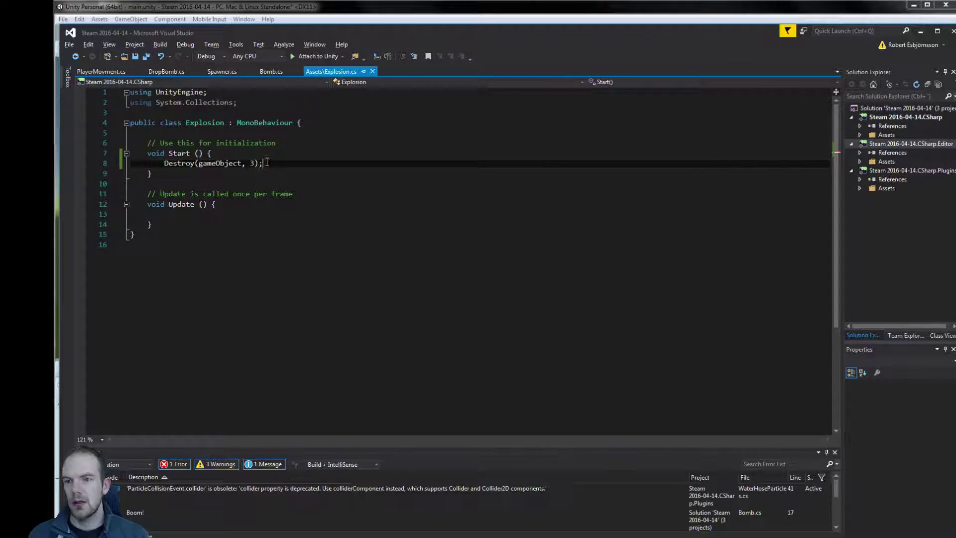
# - Insert two blank lines above the Destroy call in Start()
pyautogui.click(269, 156)
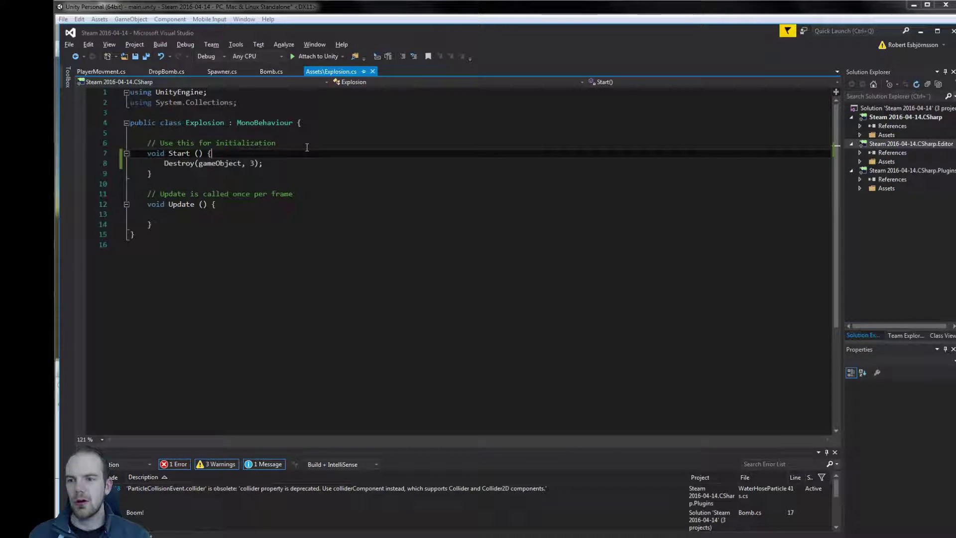
pyautogui.press('Return')
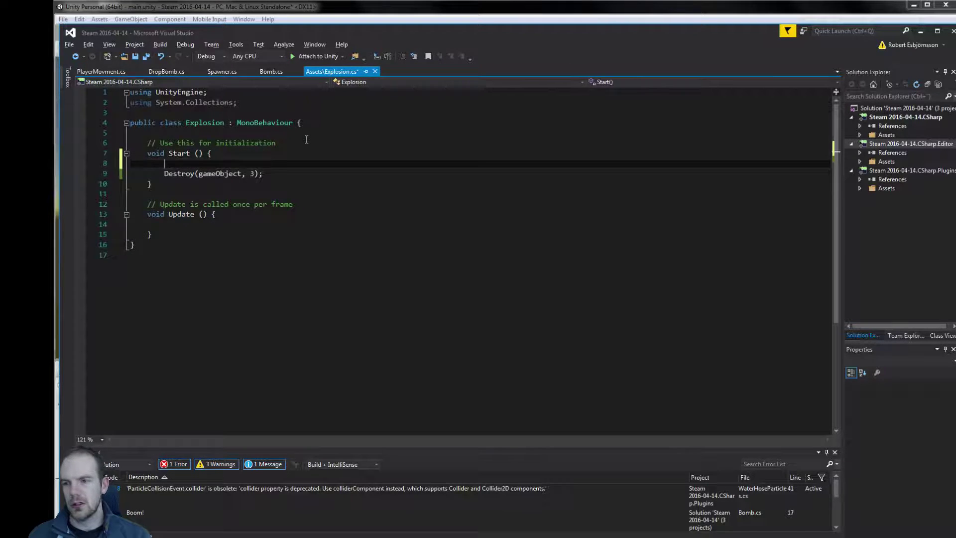
pyautogui.press('Return')
pyautogui.press('Up')
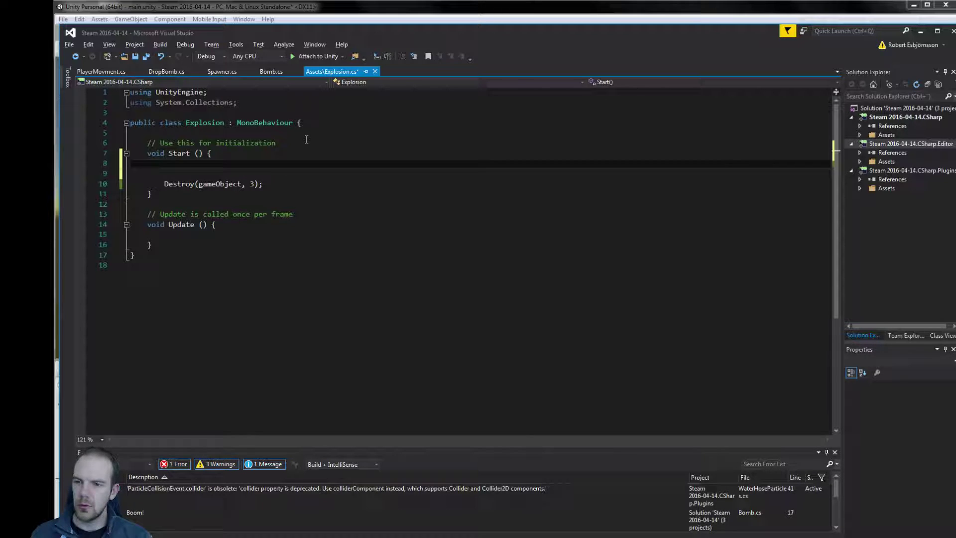
# - Type Camera.main.GetComponent<Animator>() on the blank line above Destroy
pyautogui.write('Cam')
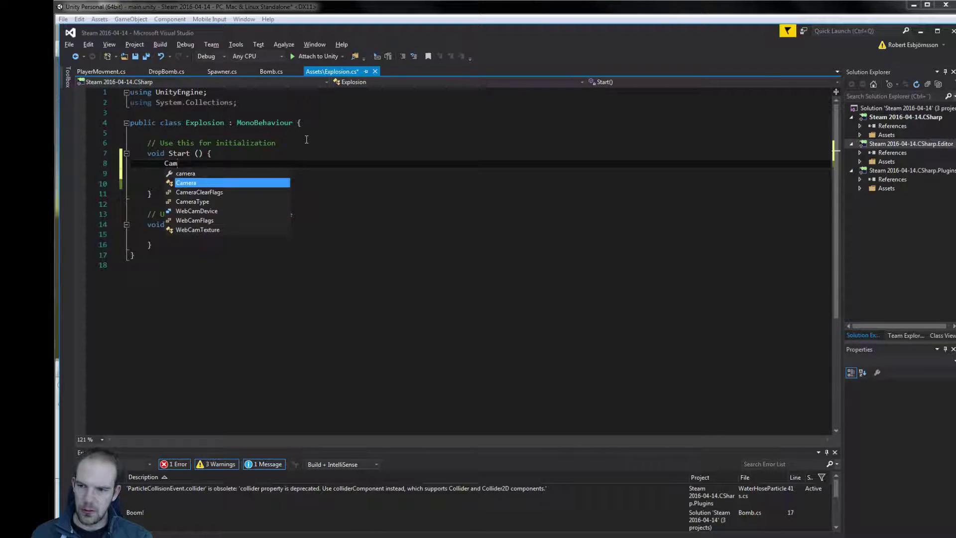
pyautogui.write('era.ma')
pyautogui.press('Tab')
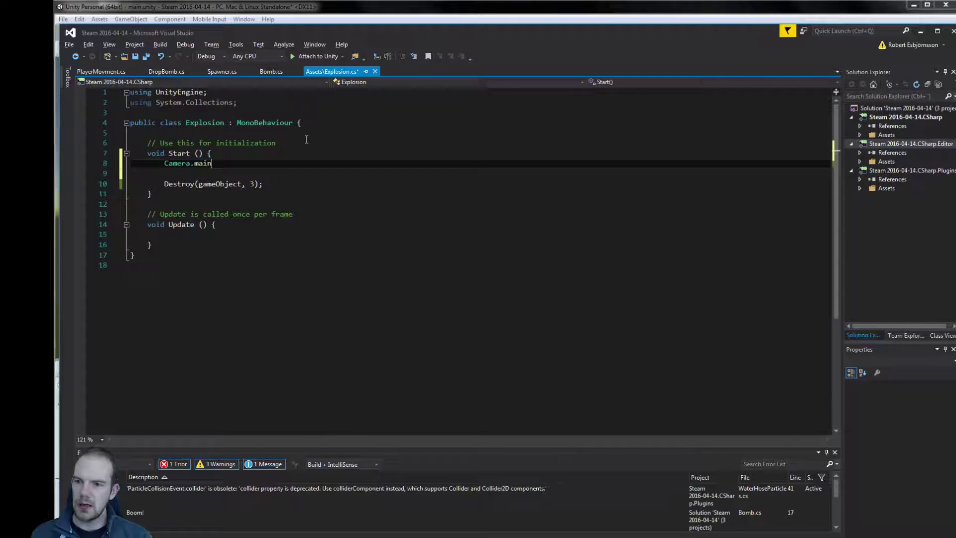
pyautogui.write('.s')
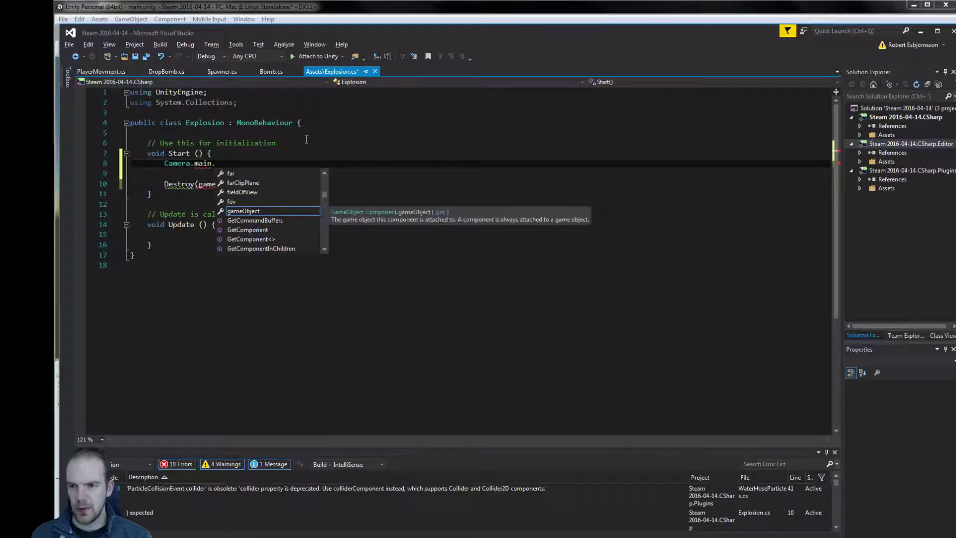
pyautogui.press('BackSpace')
pyautogui.write('get')
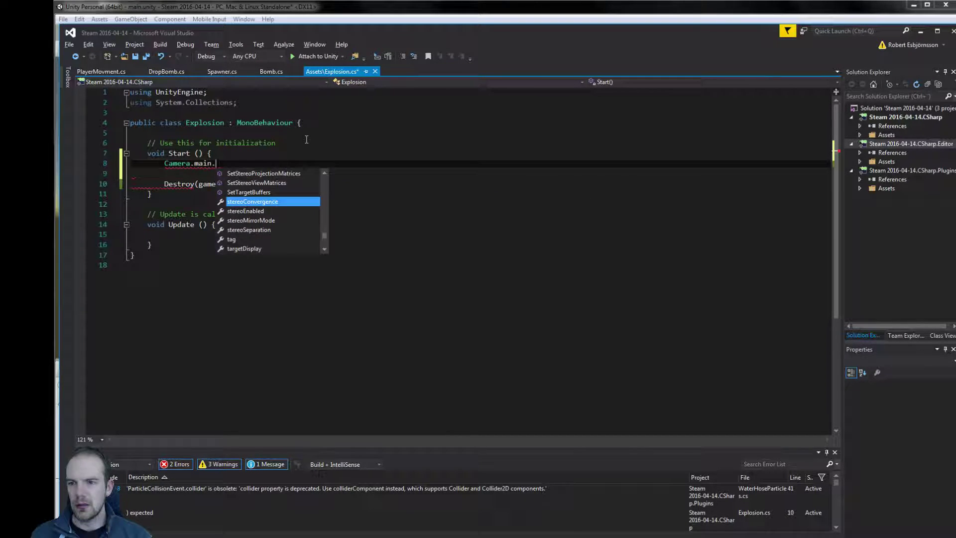
pyautogui.press('Down')
pyautogui.press('Tab')
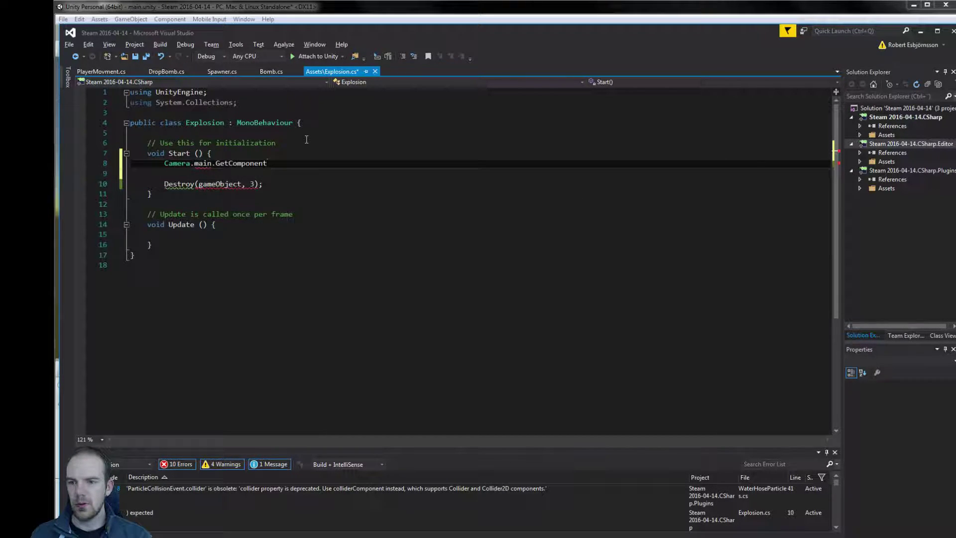
pyautogui.write('<>')
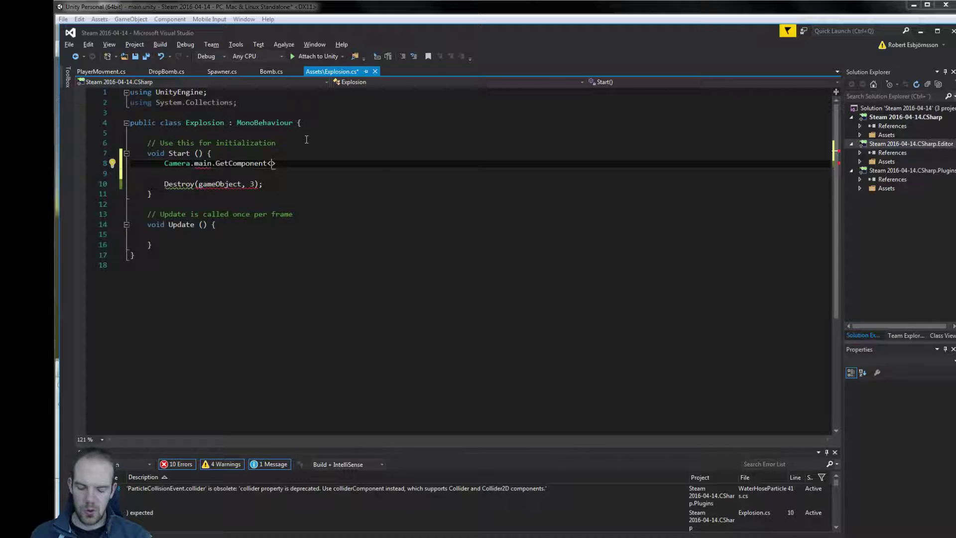
pyautogui.write('Anima')
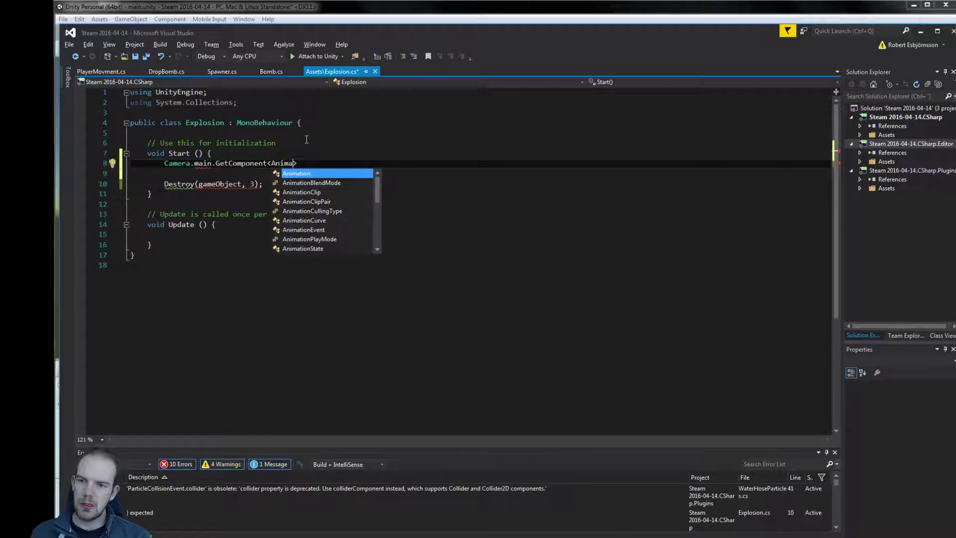
pyautogui.write('tor()')
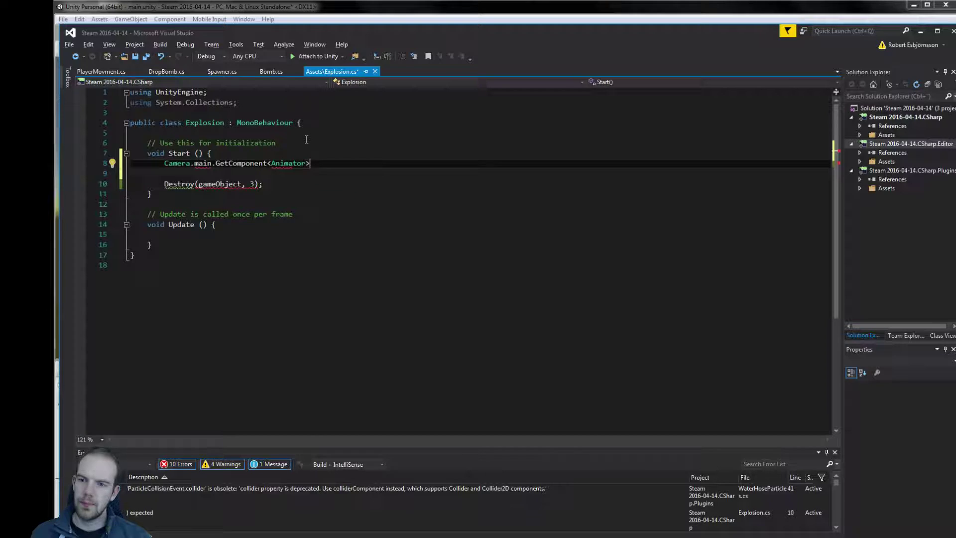
pyautogui.write(')')
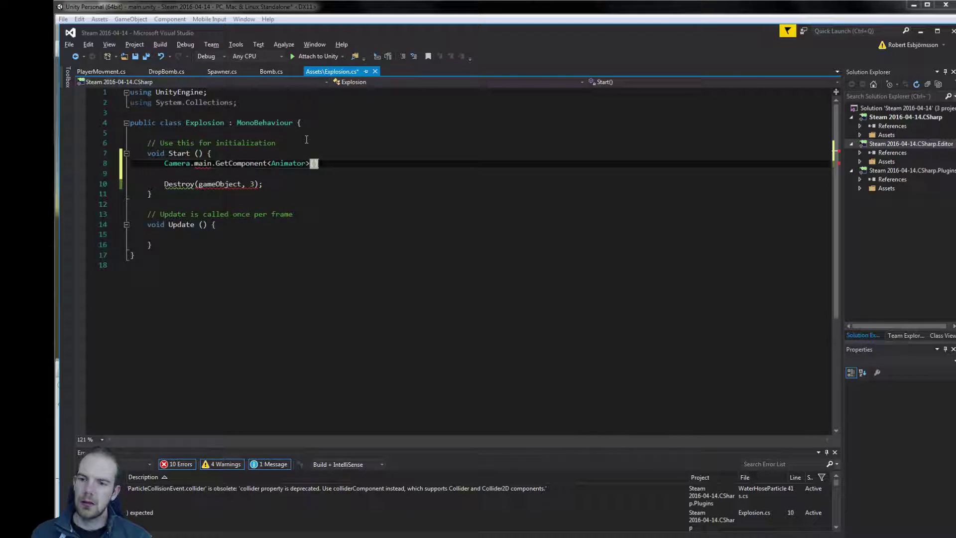
pyautogui.write('. ')
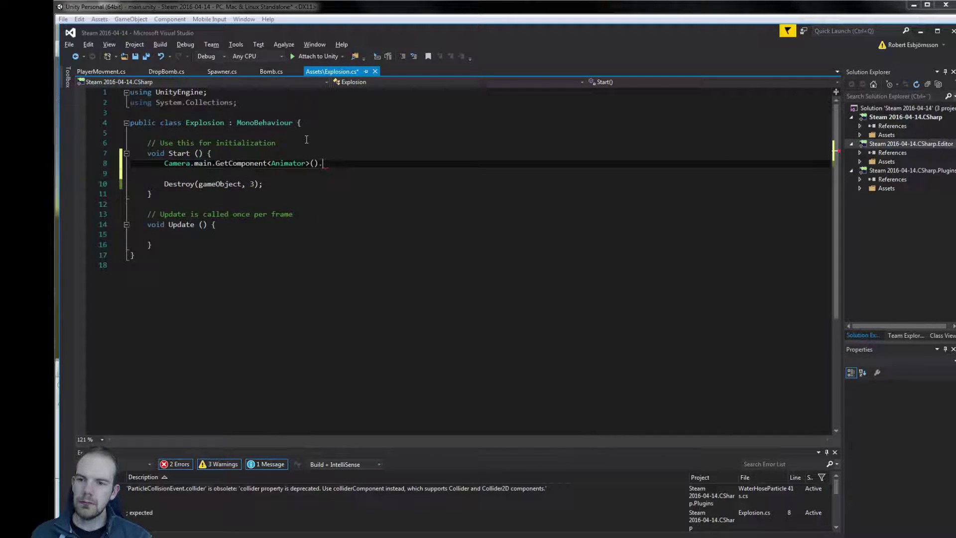
pyautogui.write('pl')
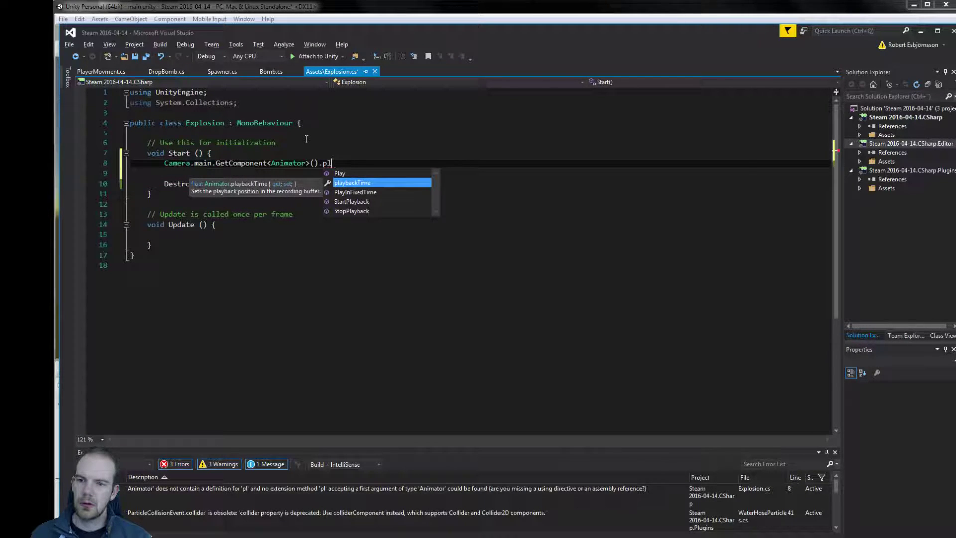
# - Call SetTrigger("Shake") on the Animator, fixing the capital S
pyautogui.press('BackSpace')
pyautogui.press('BackSpace')
pyautogui.write('se')
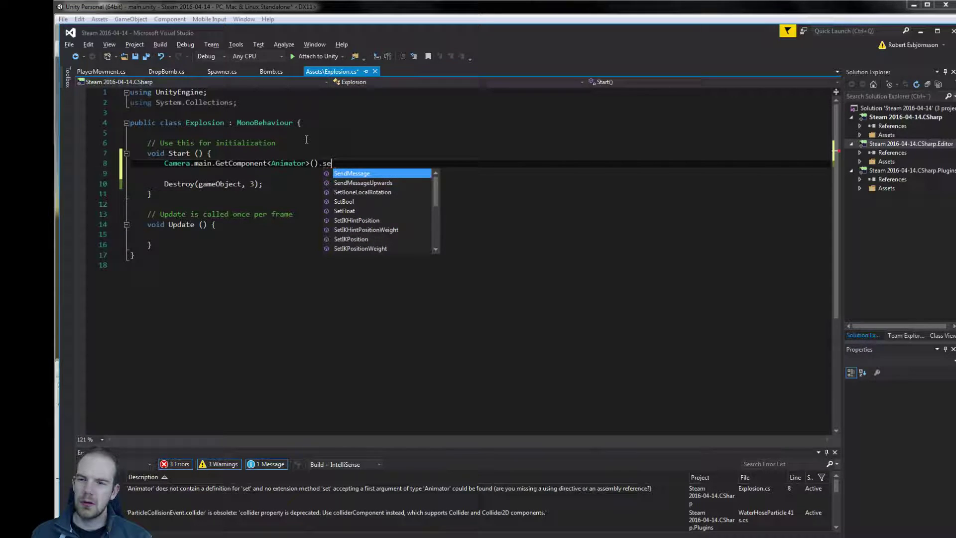
pyautogui.write('tt')
pyautogui.press('Down')
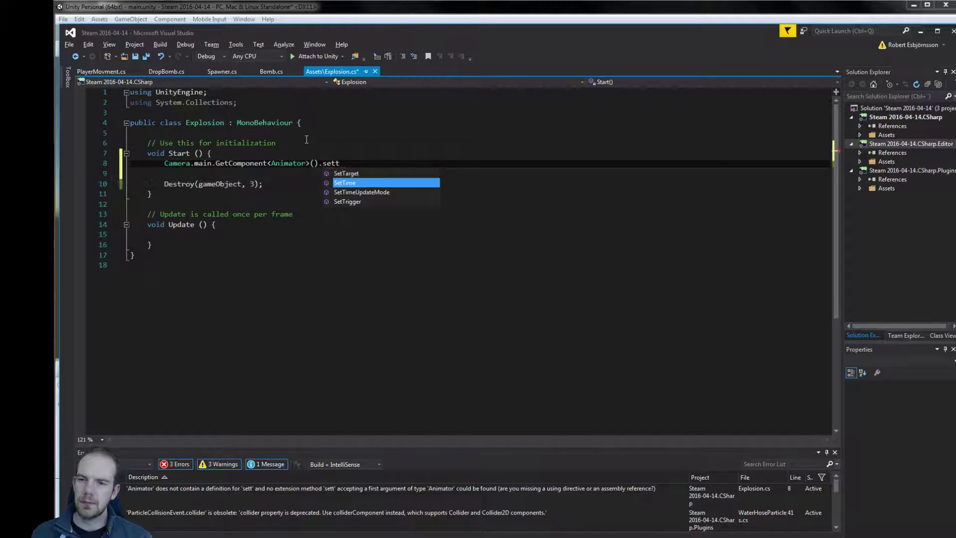
pyautogui.press('Down')
pyautogui.press('Down')
pyautogui.press('Tab')
pyautogui.write('(')
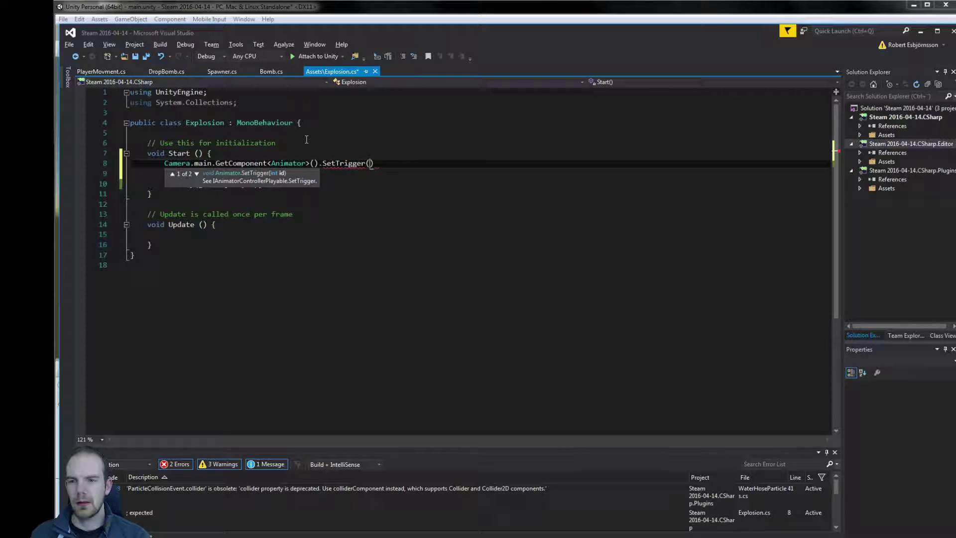
pyautogui.write('"')
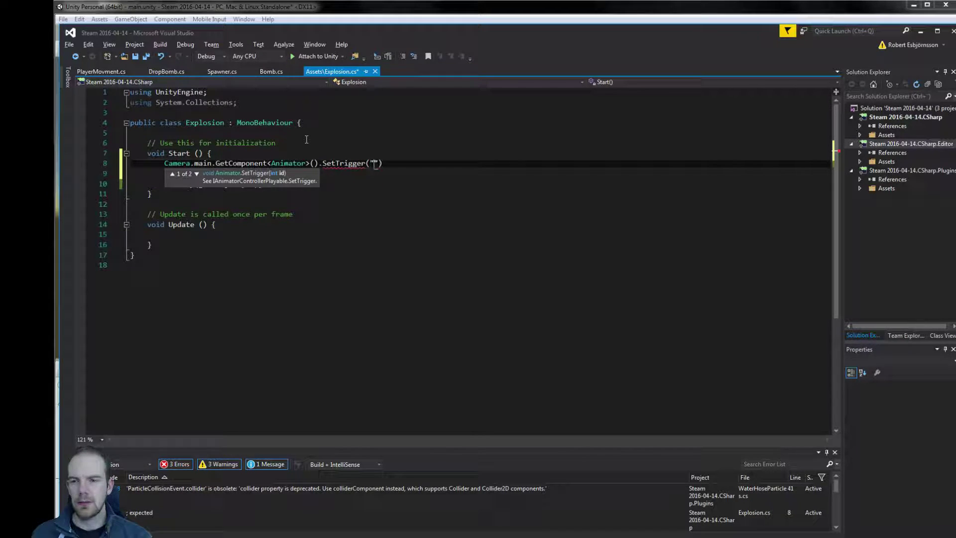
pyautogui.write('shake"')
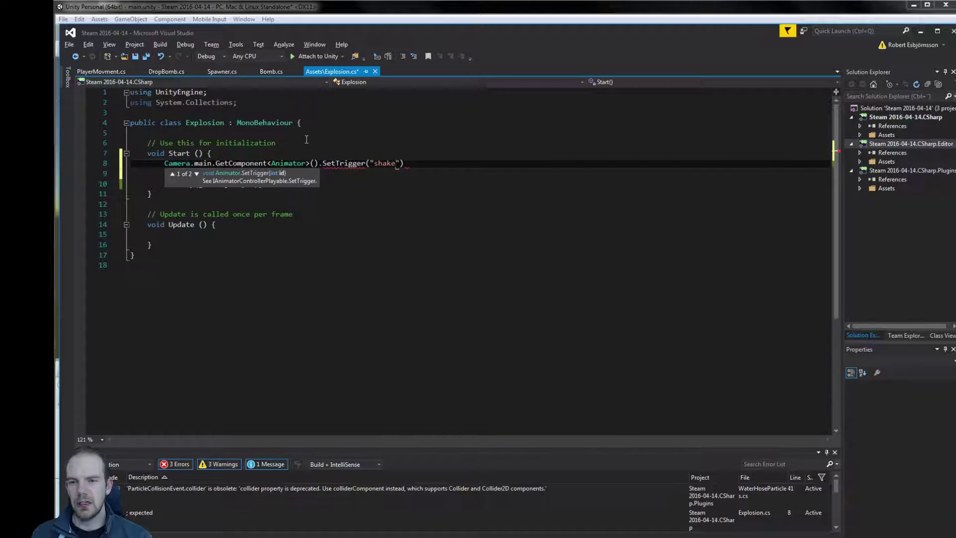
pyautogui.press('Left')
pyautogui.press('Left')
pyautogui.press('Left')
pyautogui.press('BackSpace')
pyautogui.write('S')
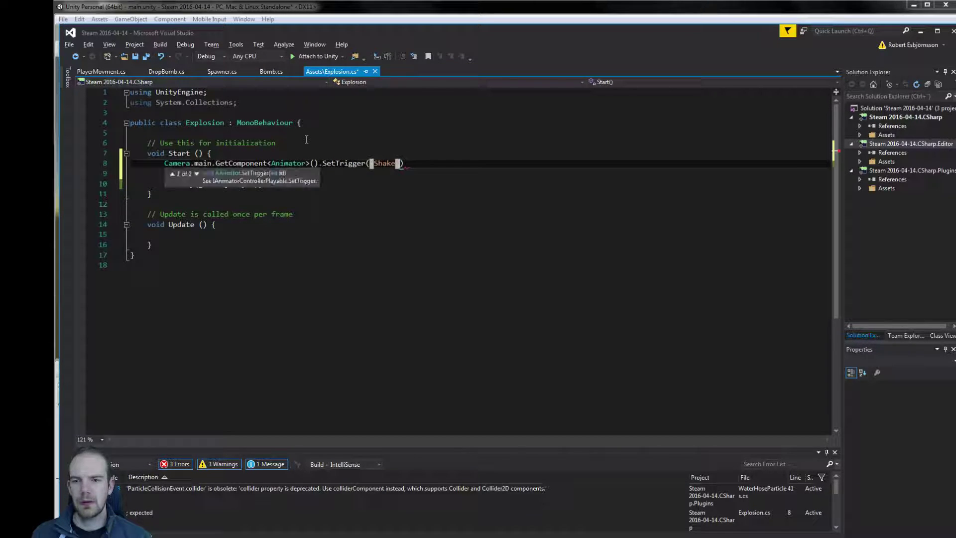
# - End the line with a semicolon, save Explosion.cs, and return to Unity
pyautogui.press('End')
pyautogui.write(';')
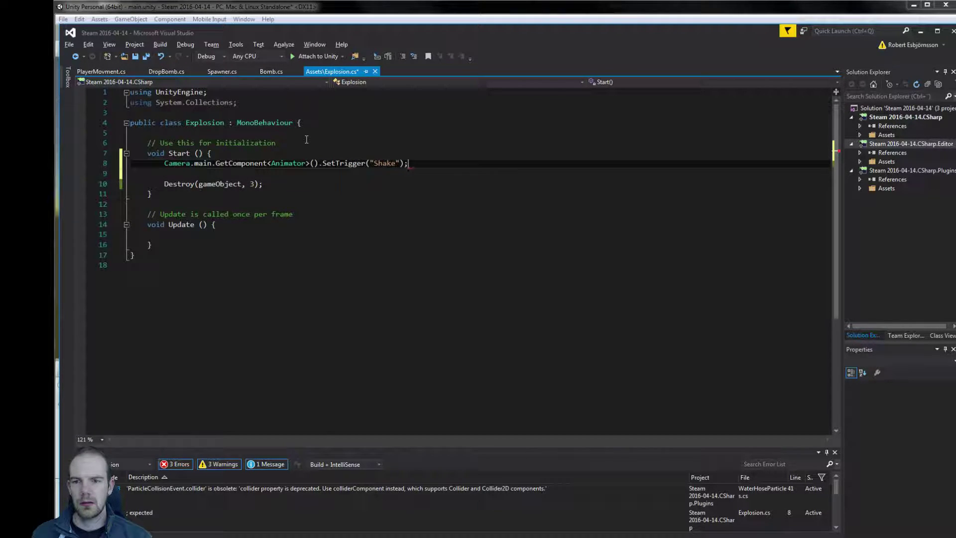
pyautogui.hotkey('ctrl', 's')
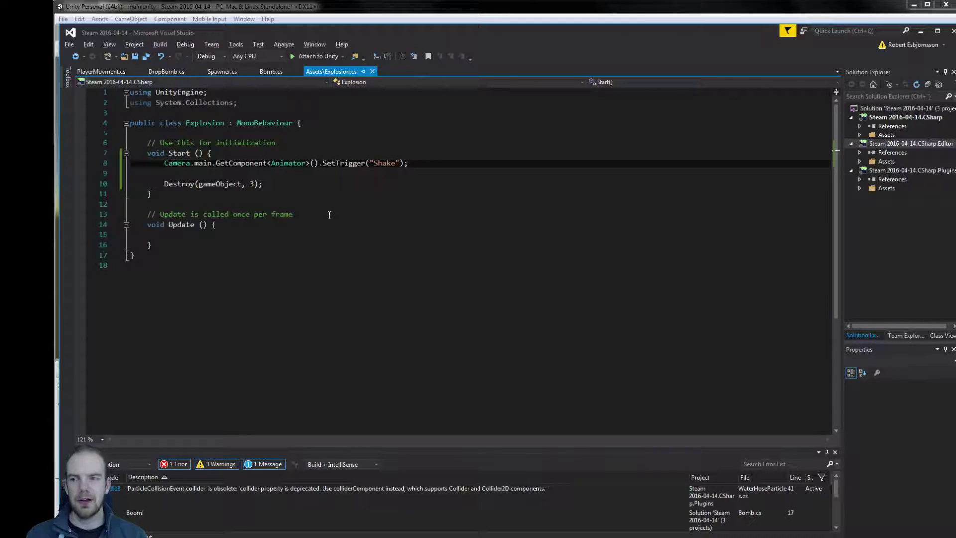
pyautogui.doubleClick(201, 163)
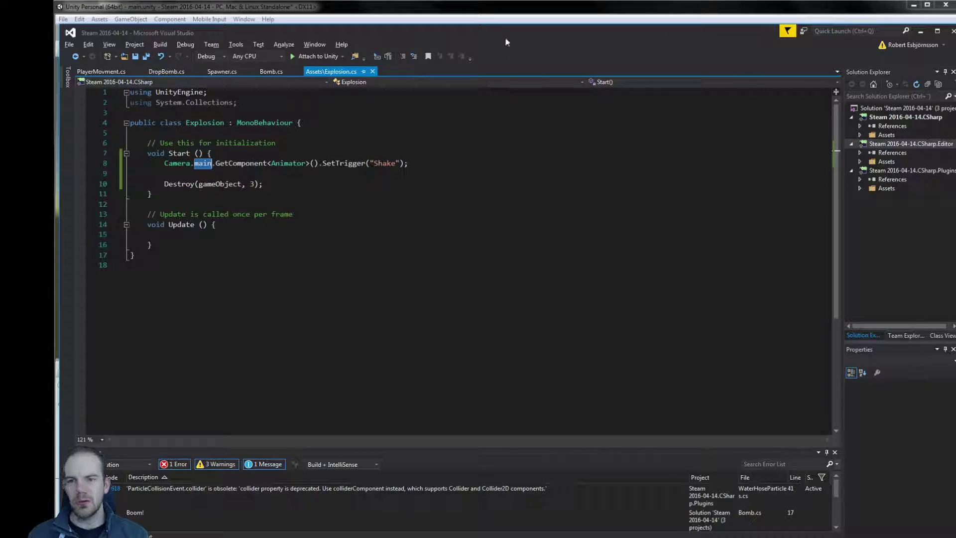
pyautogui.click(486, 7)
# - Add an Animator component to the Main Camera via the component search
pyautogui.click(588, 65)
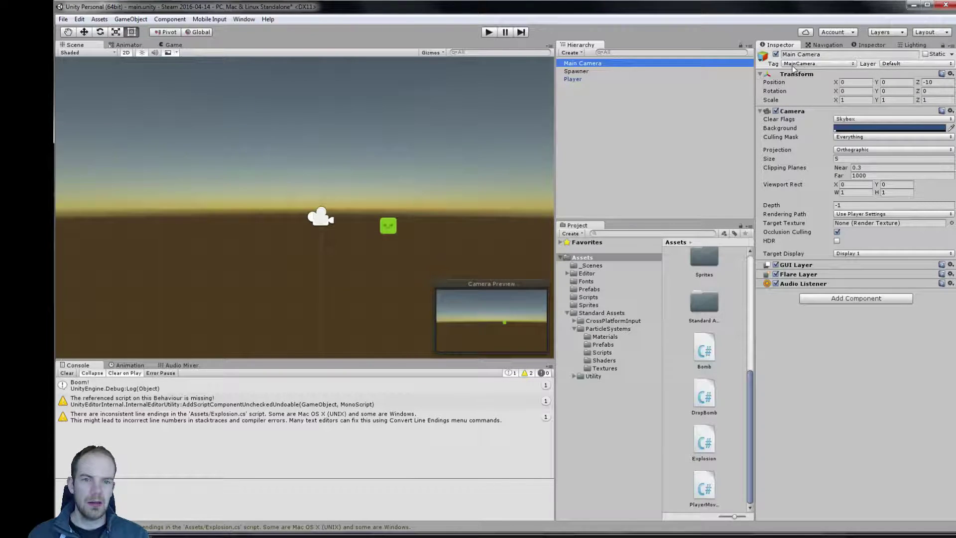
pyautogui.click(849, 299)
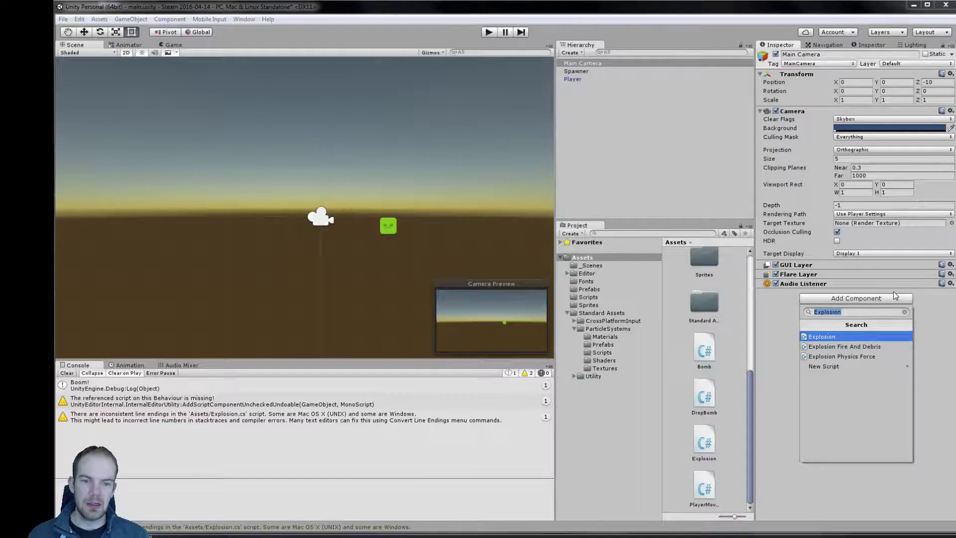
pyautogui.press('BackSpace')
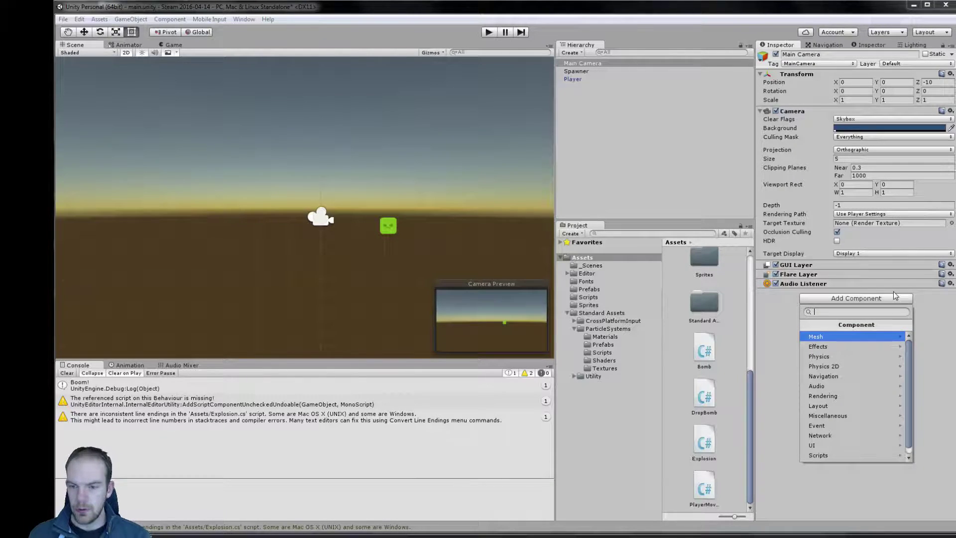
pyautogui.write('ami')
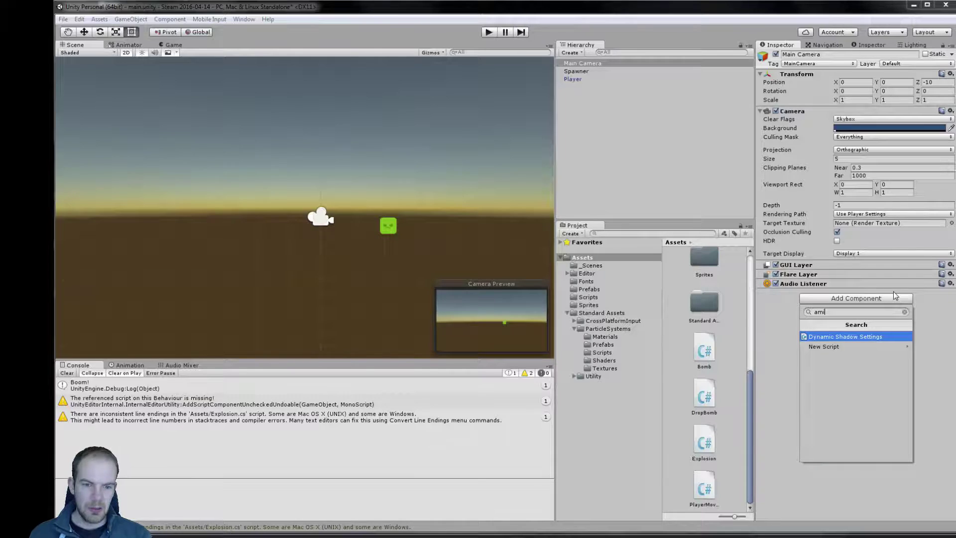
pyautogui.press('BackSpace')
pyautogui.press('BackSpace')
pyautogui.write('nio')
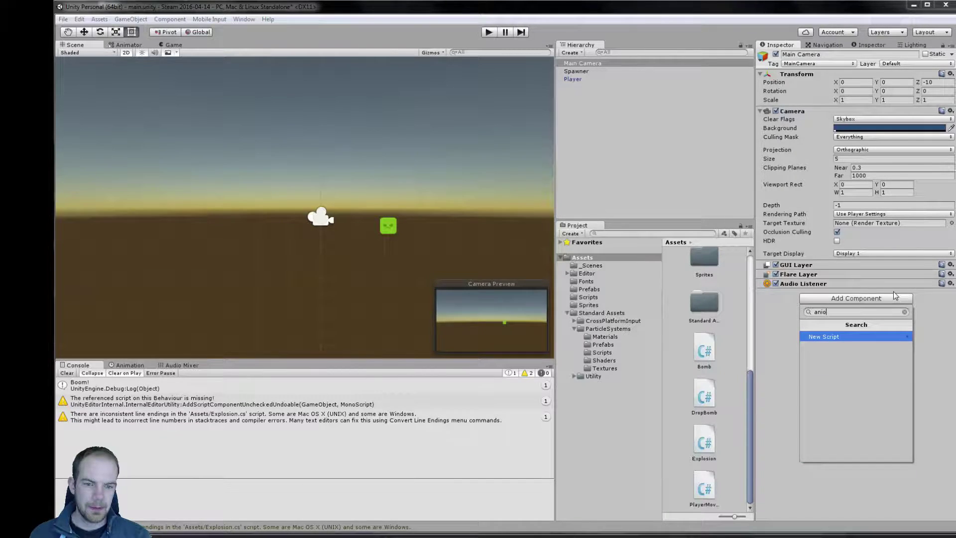
pyautogui.press('BackSpace')
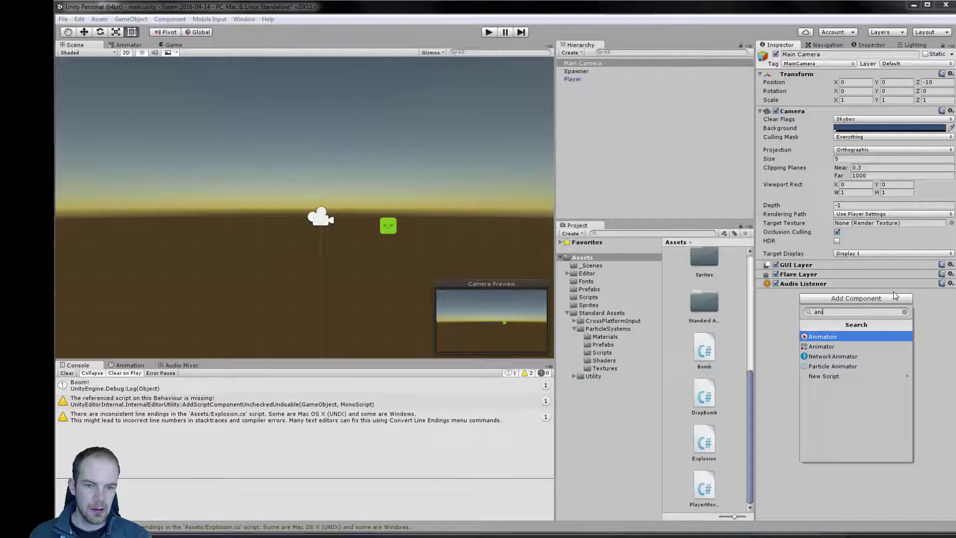
pyautogui.press('Down')
pyautogui.press('Return')
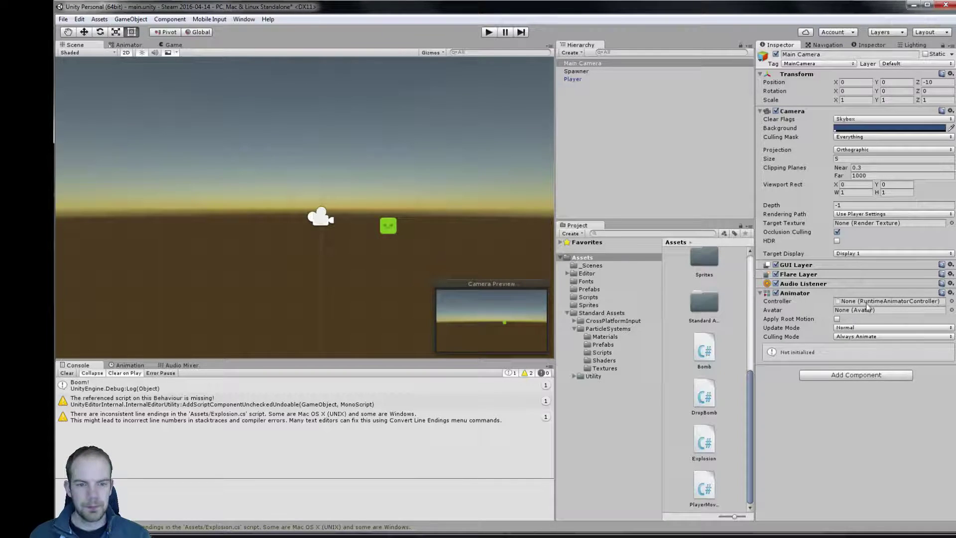
# - Leave the Animator without a controller and show the Animation panel
pyautogui.click(951, 301)
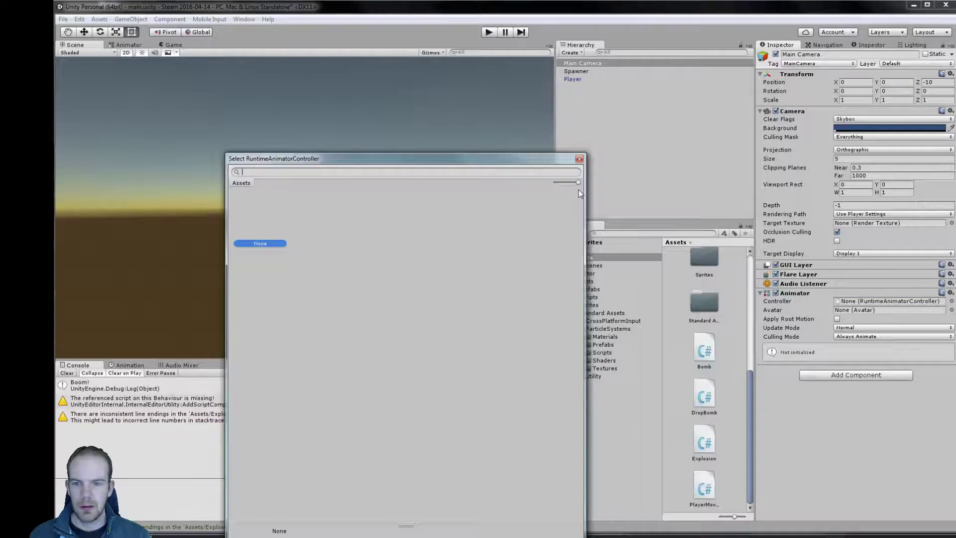
pyautogui.click(579, 159)
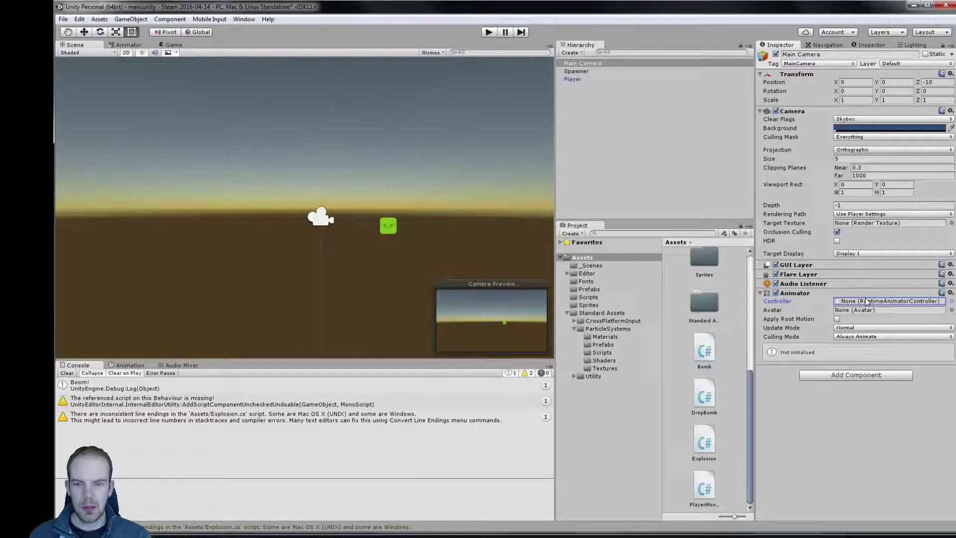
pyautogui.click(131, 366)
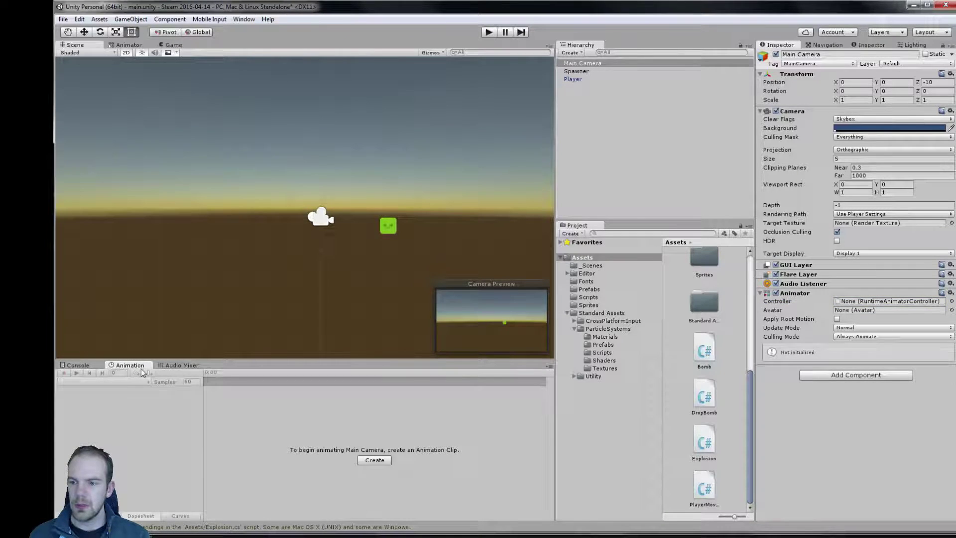
# - Save a new clip named cameraShake inside a new Assets/Animations folder
pyautogui.click(383, 462)
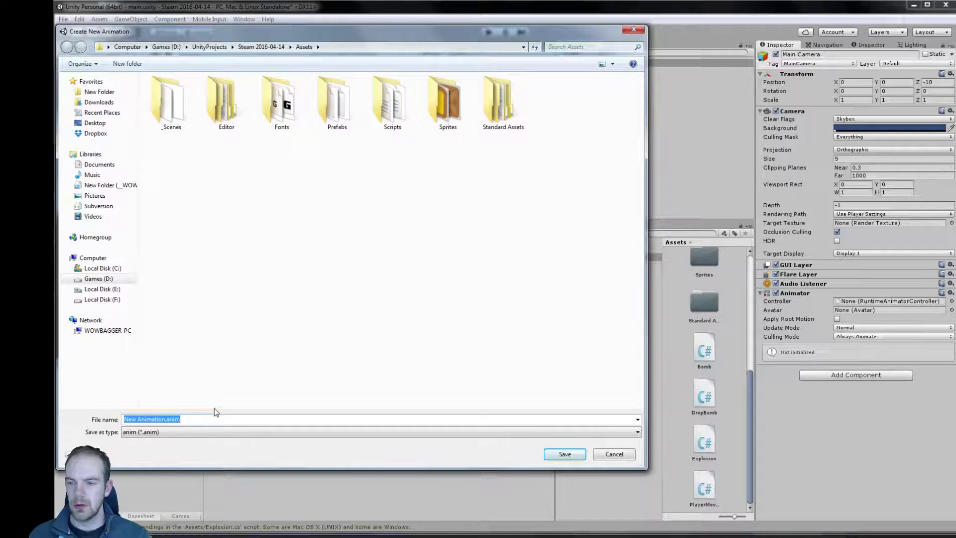
pyautogui.press('Right')
pyautogui.press('Left')
pyautogui.press('Left')
pyautogui.hotkey('shift', 'Home')
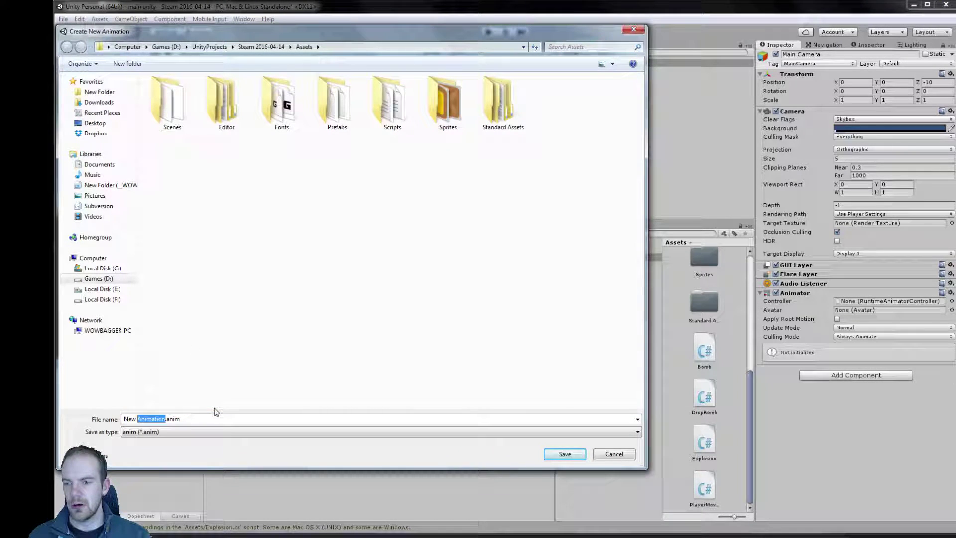
pyautogui.write('camer')
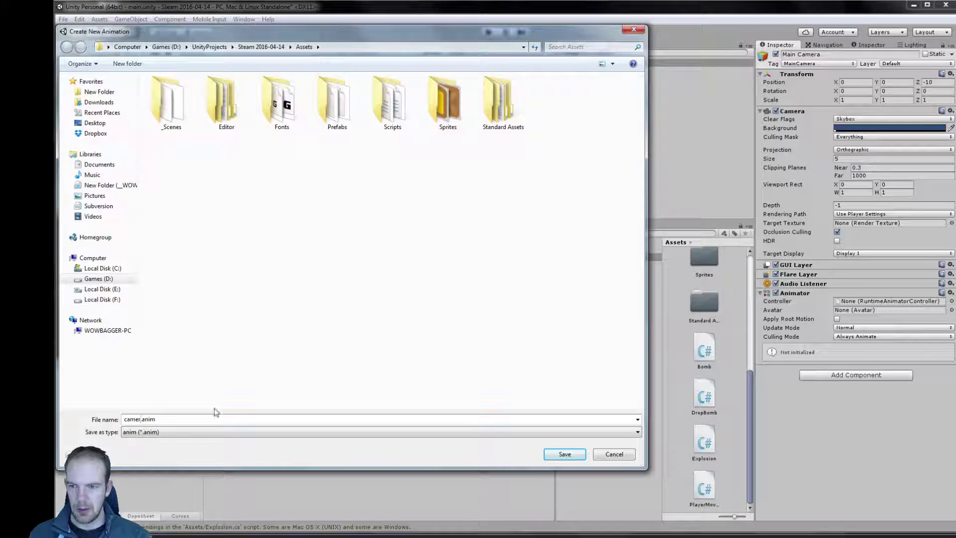
pyautogui.write('aShake')
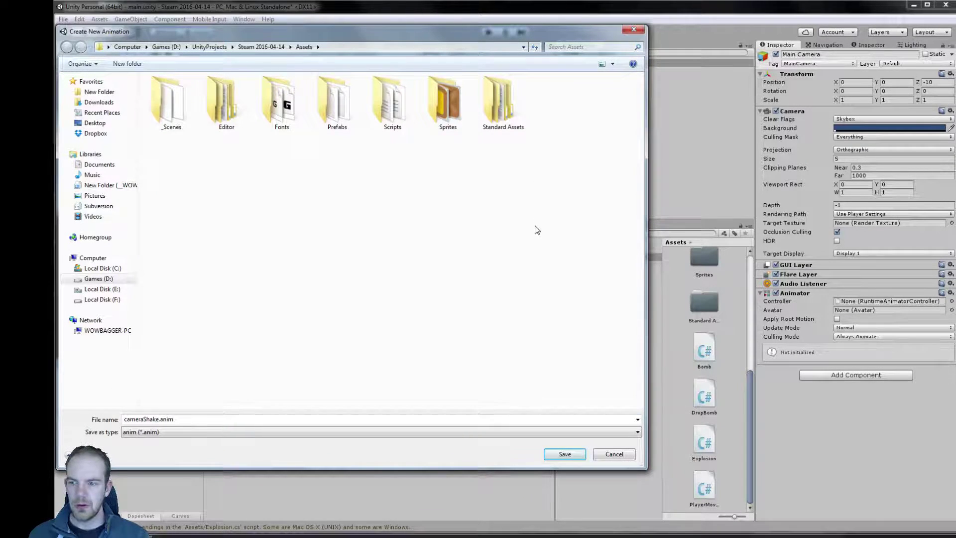
pyautogui.hotkey('ctrl', 'shift', 'n')
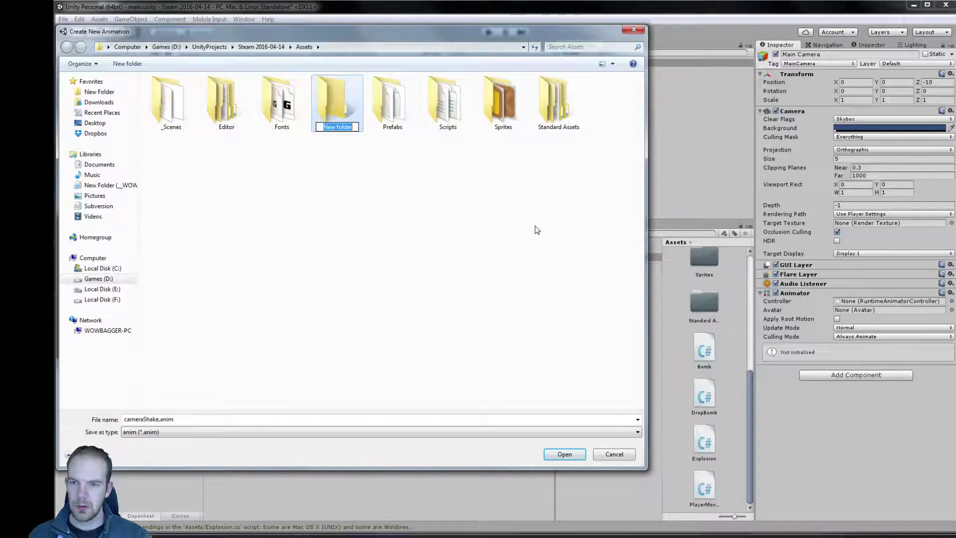
pyautogui.write('Animations')
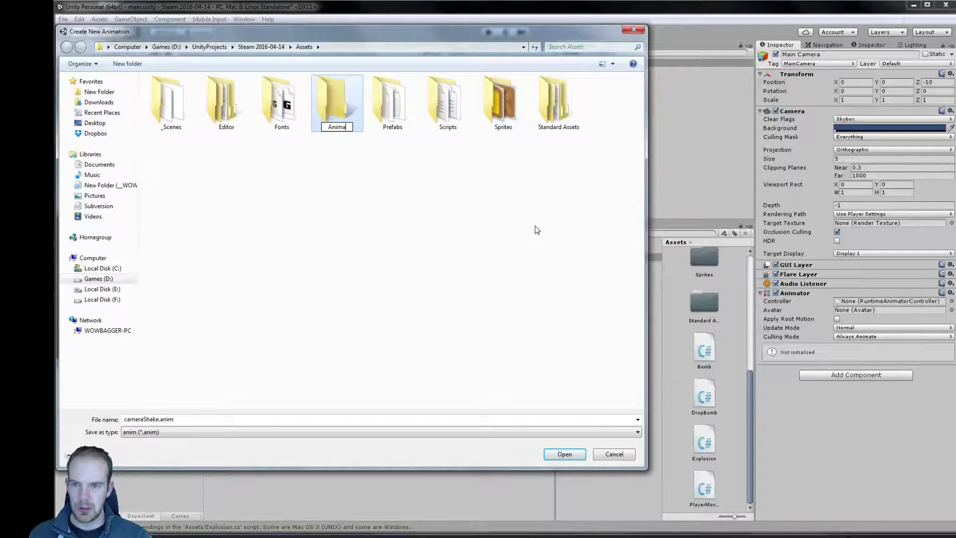
pyautogui.press('Return')
pyautogui.press('Return')
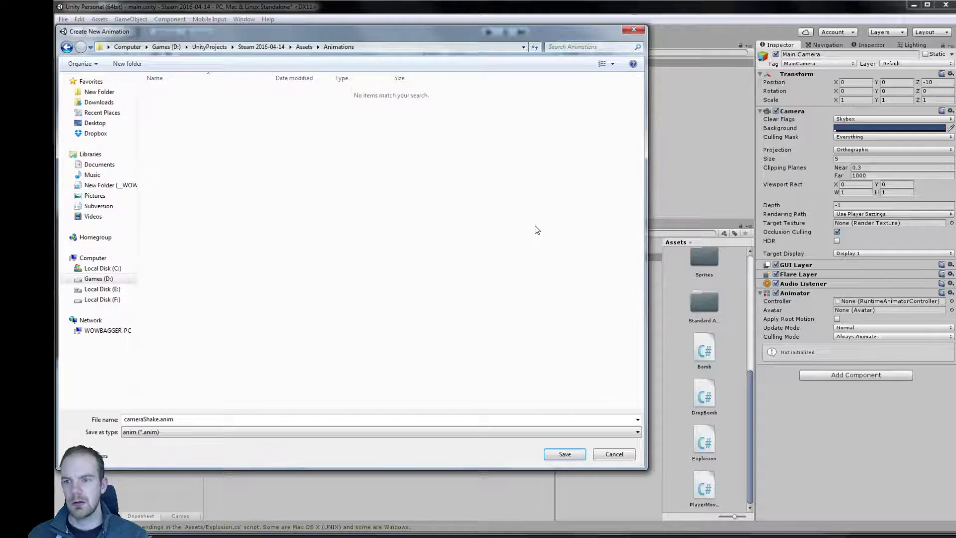
pyautogui.press('Return')
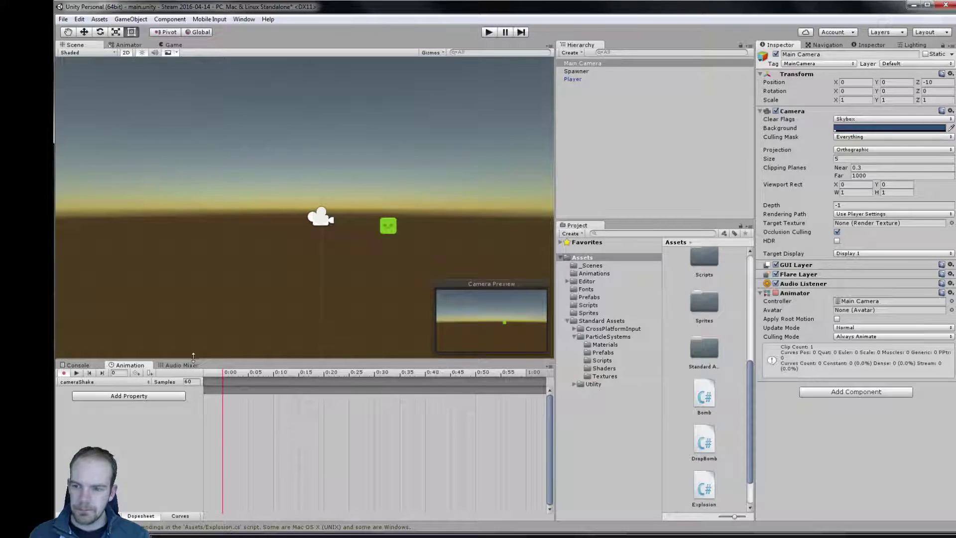
pyautogui.click(124, 398)
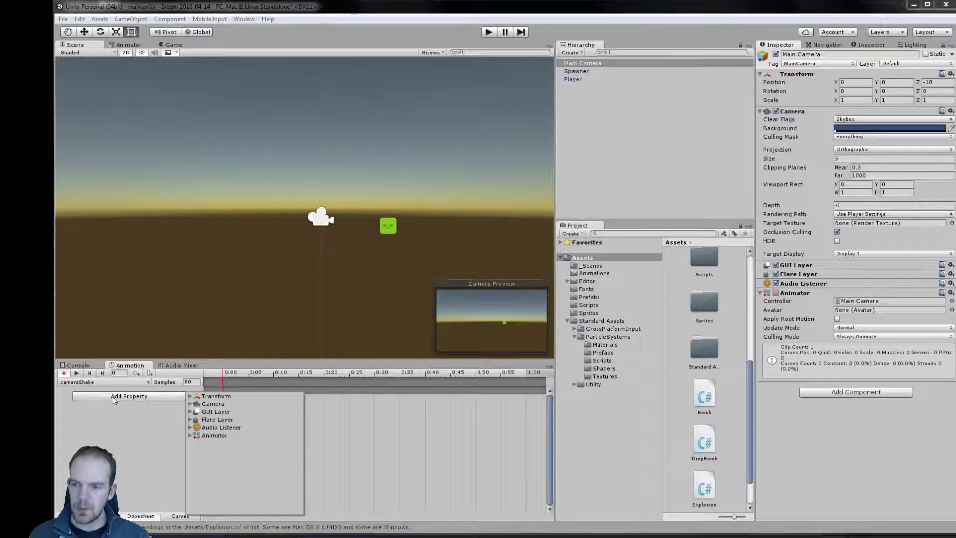
pyautogui.click(111, 422)
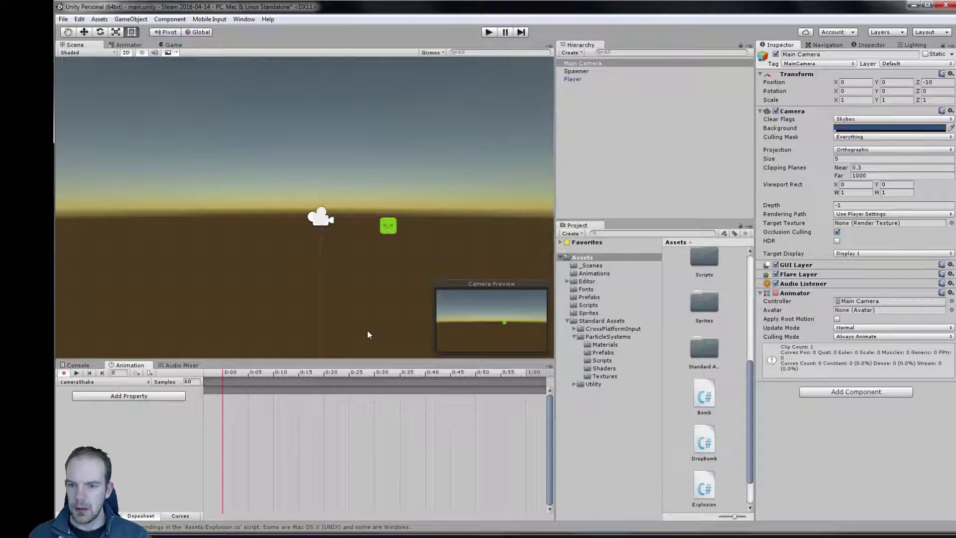
# - Record keyframes nudging the camera's position at frames 0 and 1, then advance to frame 10
pyautogui.press('w')
pyautogui.hotkey('ctrl', 'p')
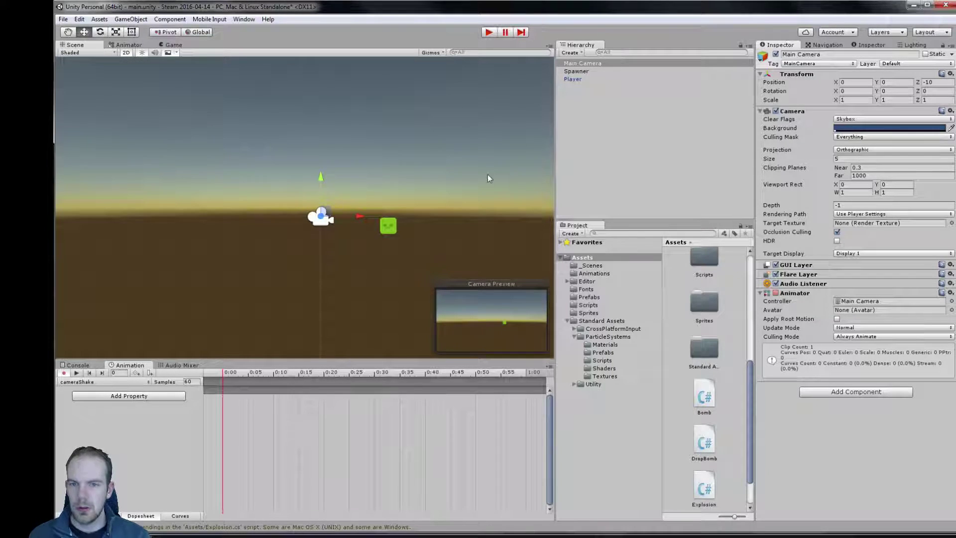
pyautogui.moveTo(329, 215); pyautogui.dragTo(332, 214)
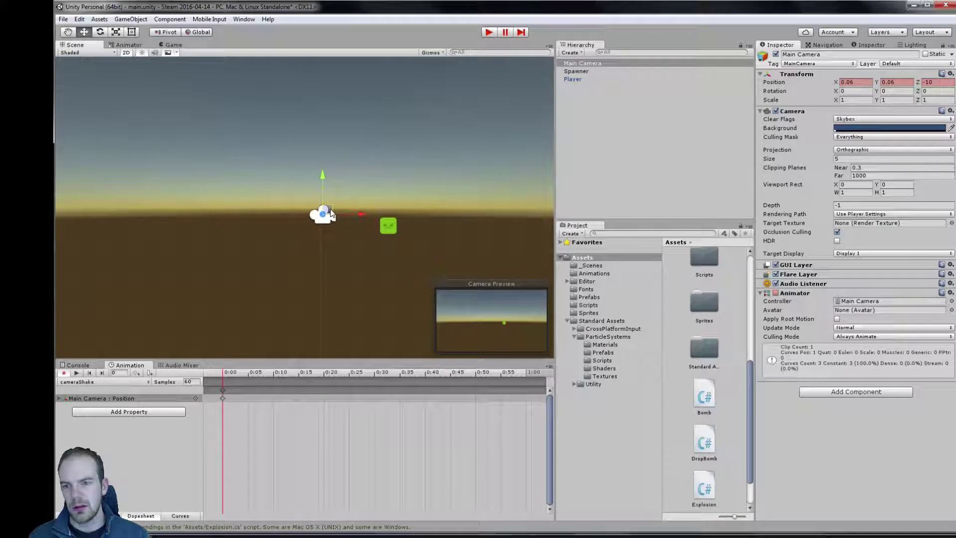
pyautogui.click(227, 374)
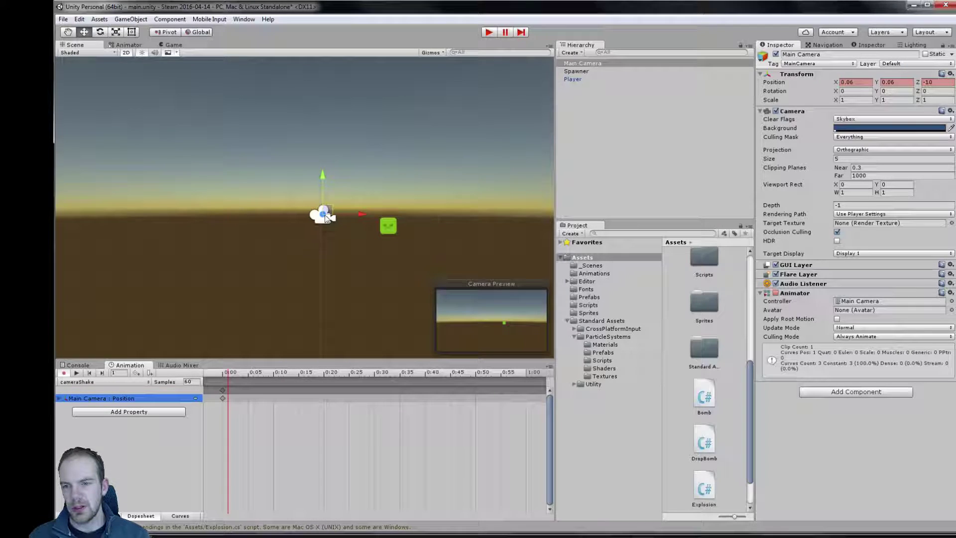
pyautogui.moveTo(323, 215)
pyautogui.mouseDown()
pyautogui.moveTo(322, 226)
pyautogui.moveTo(326, 214)
pyautogui.mouseUp()
pyautogui.click(239, 373)
pyautogui.click(243, 373)
pyautogui.click(249, 373)
pyautogui.click(254, 373)
pyautogui.click(258, 372)
pyautogui.click(263, 373)
pyautogui.click(268, 372)
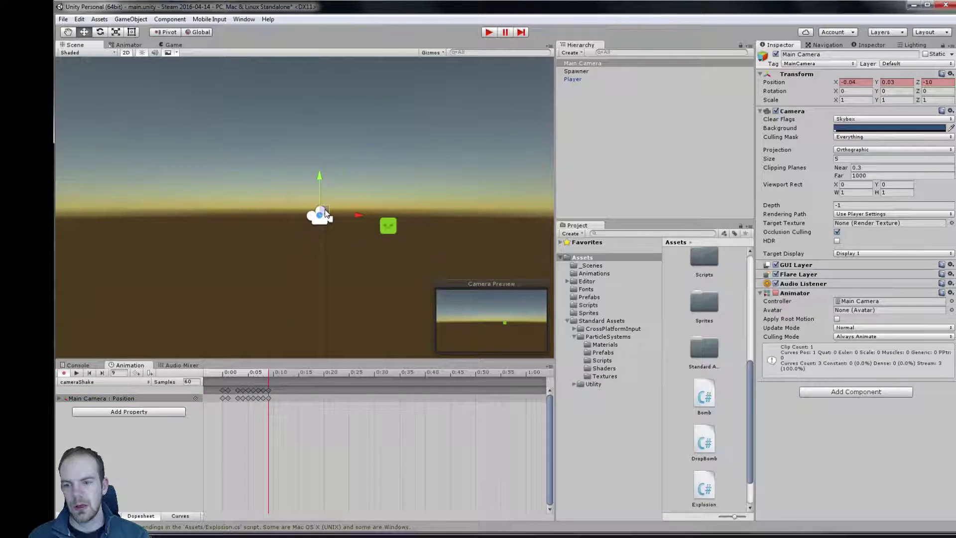
pyautogui.click(273, 373)
# - Set the camera's X and Y position to 0 at frame 10 and preview the shake
pyautogui.click(864, 83)
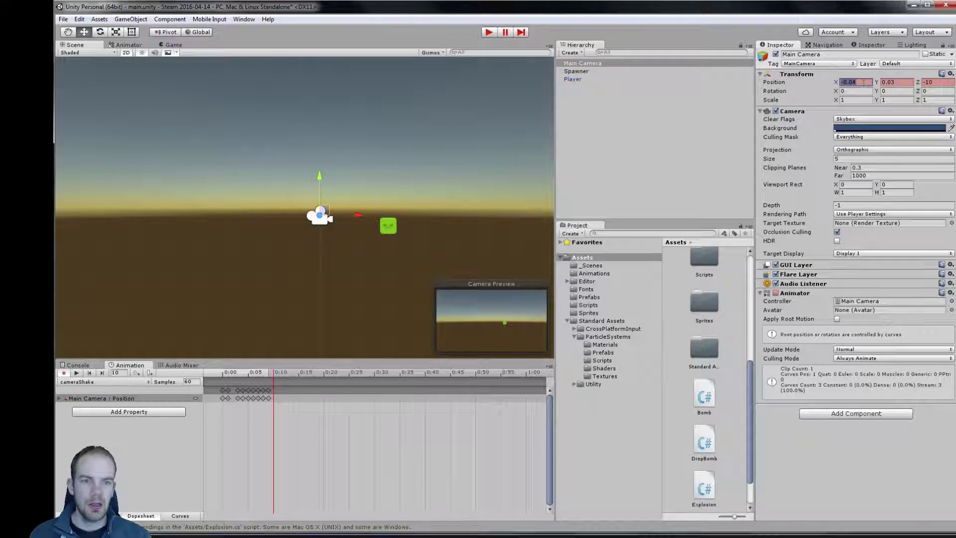
pyautogui.write('0')
pyautogui.press('Tab')
pyautogui.write('0')
pyautogui.press('Tab')
pyautogui.write('0')
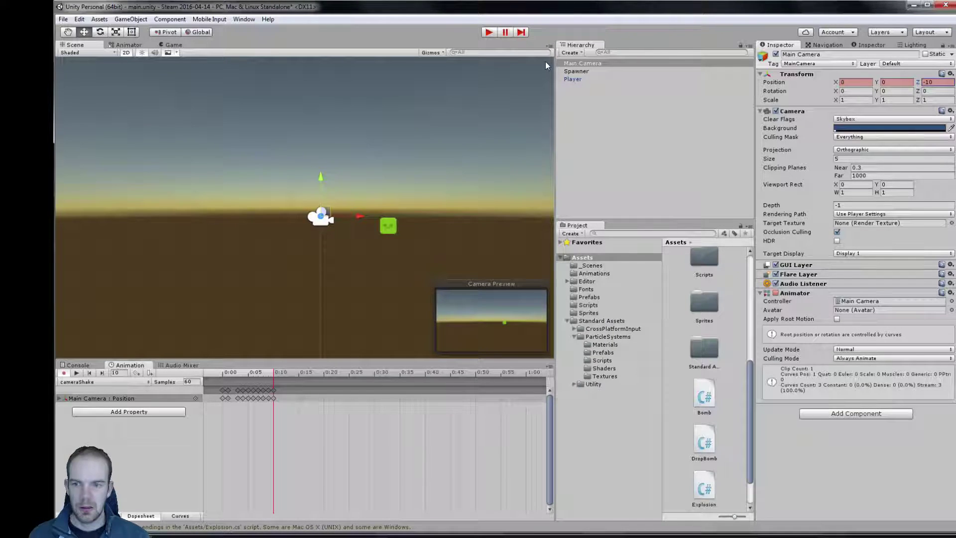
pyautogui.click(77, 372)
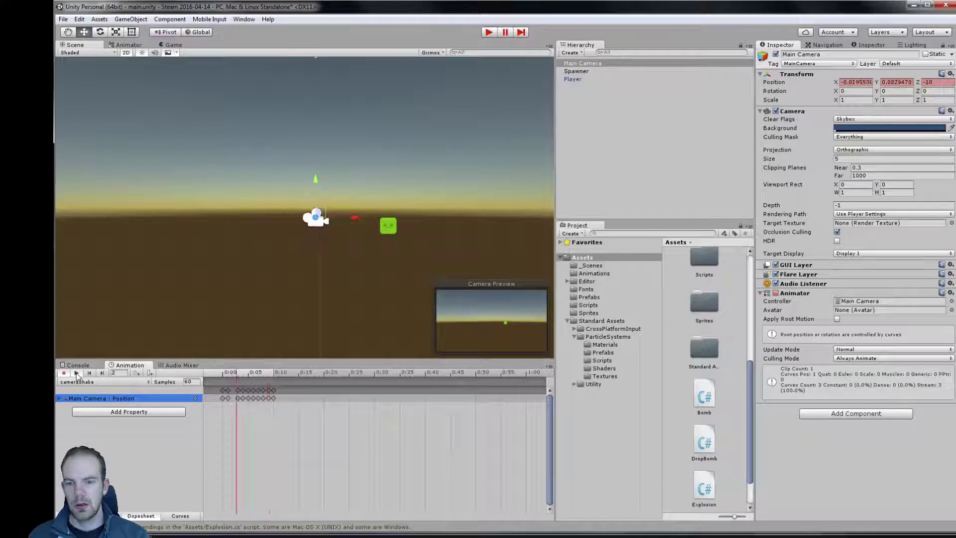
pyautogui.click(76, 373)
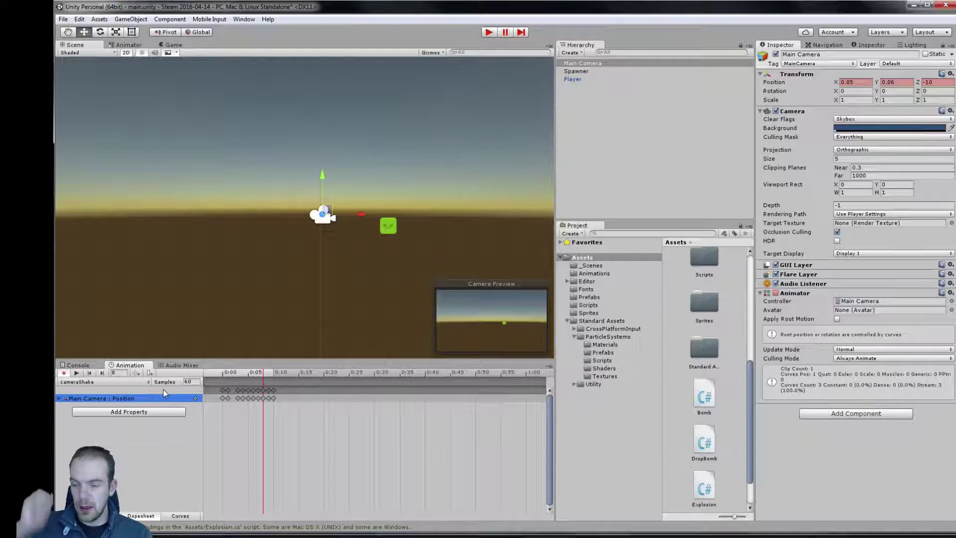
# - Set the cameraShake clip's sample rate to 30 and leave recording
pyautogui.click(190, 381)
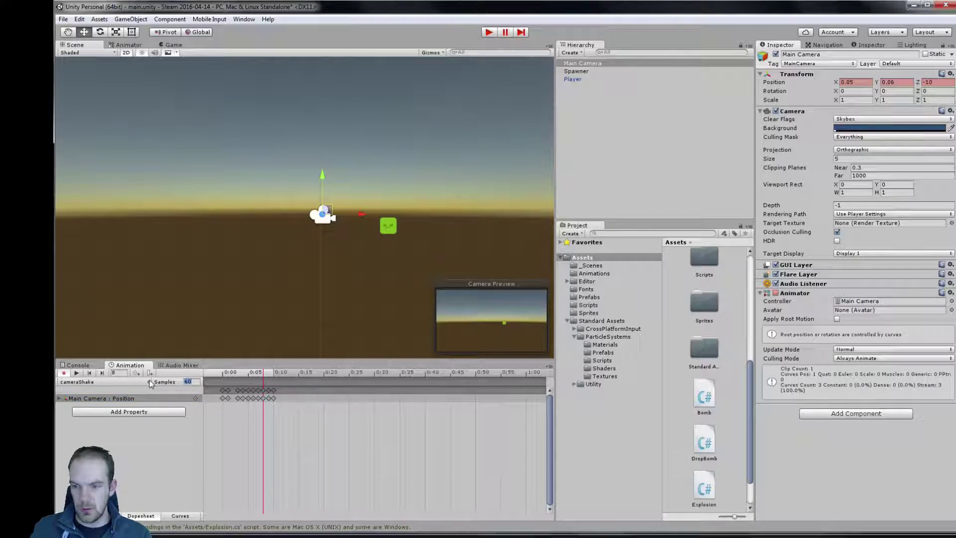
pyautogui.write('30')
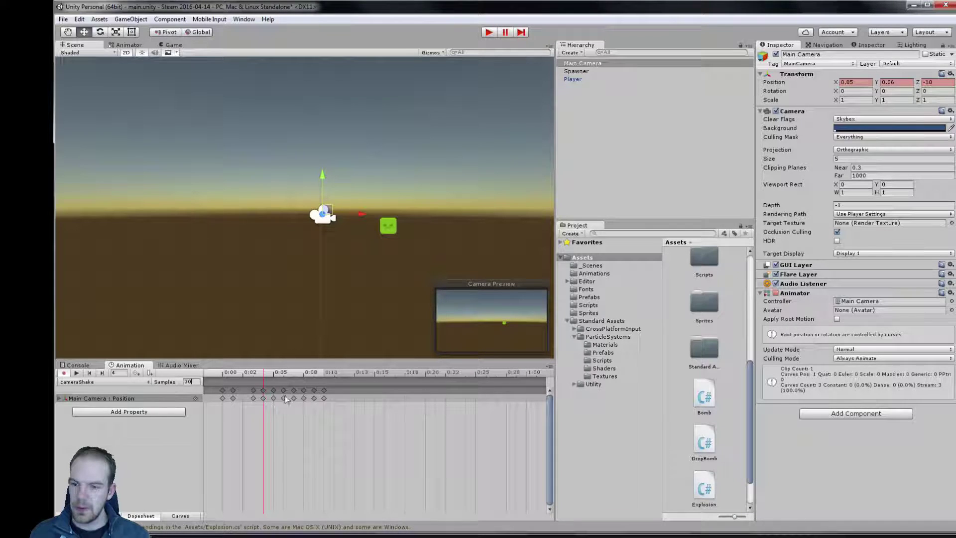
pyautogui.click(167, 460)
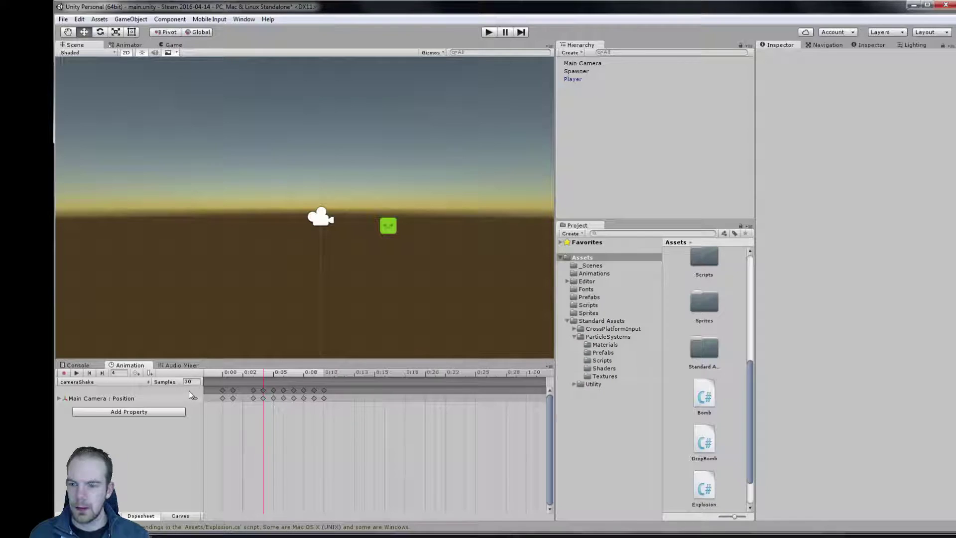
# - Run a quick game test, then select the Position track and the Animations folder
pyautogui.click(488, 32)
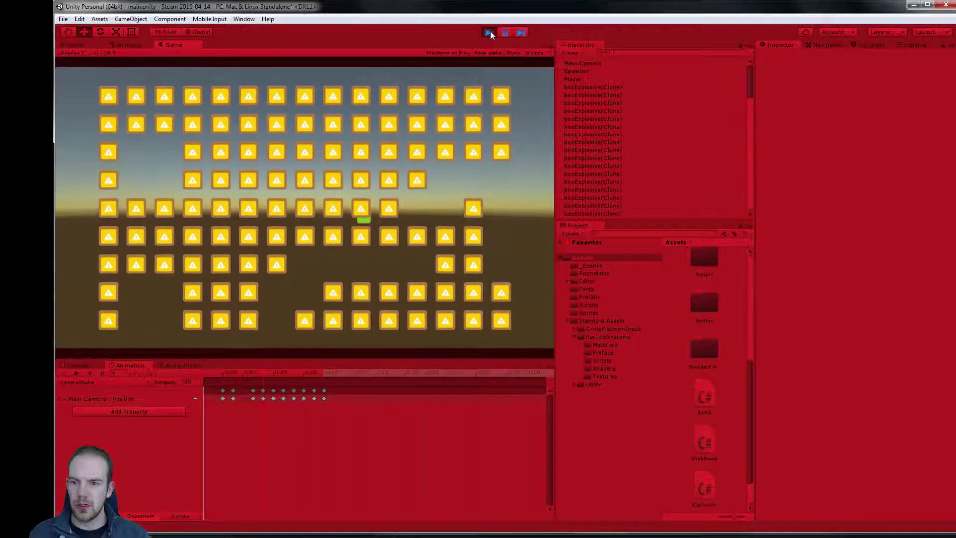
pyautogui.click(490, 32)
pyautogui.click(127, 398)
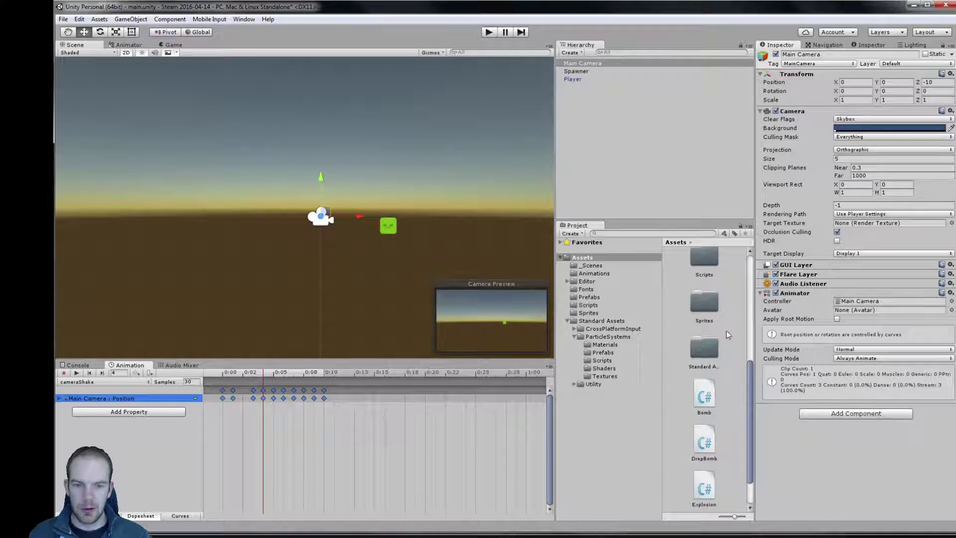
pyautogui.scroll(5, 717, 329)
pyautogui.click(694, 316)
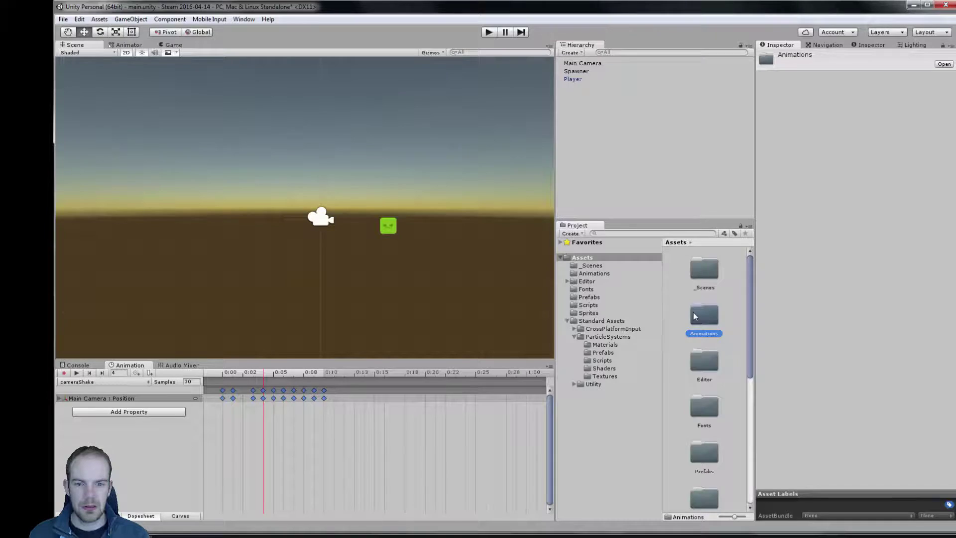
# - Untick Loop Time on the cameraShake clip in Assets/Animations
pyautogui.doubleClick(695, 316)
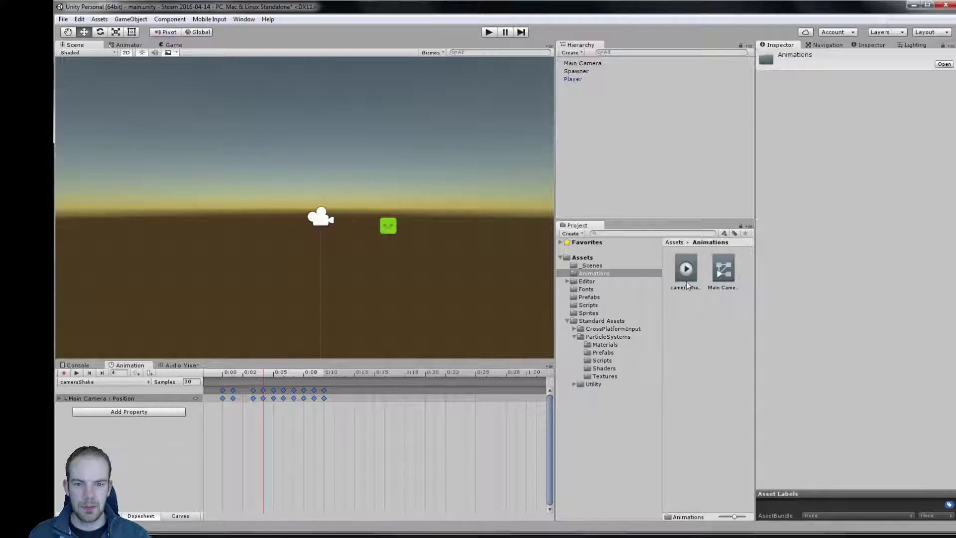
pyautogui.moveTo(663, 274); pyautogui.dragTo(636, 273)
pyautogui.click(660, 269)
pyautogui.click(837, 87)
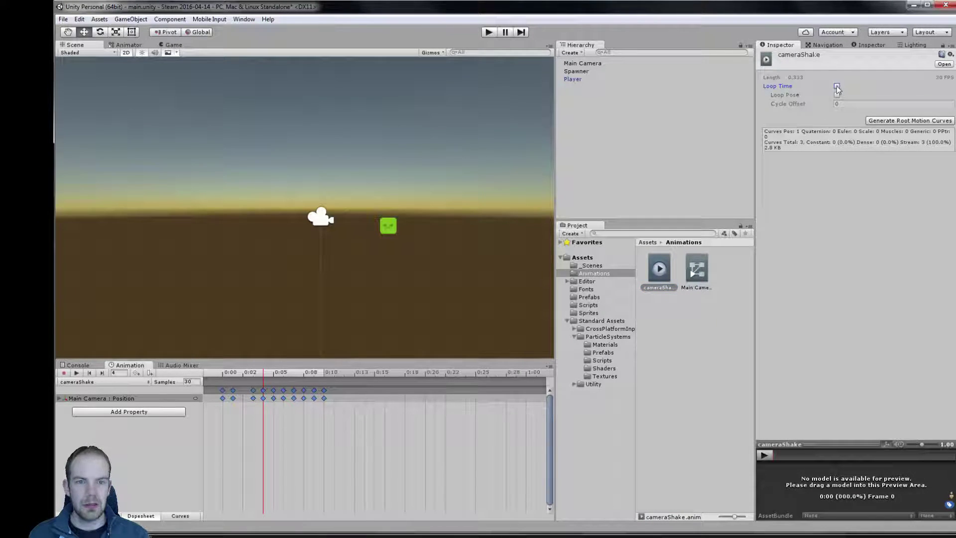
# - Test the shake twice in Play mode, then open the Main Camera controller in the Animator
pyautogui.click(486, 31)
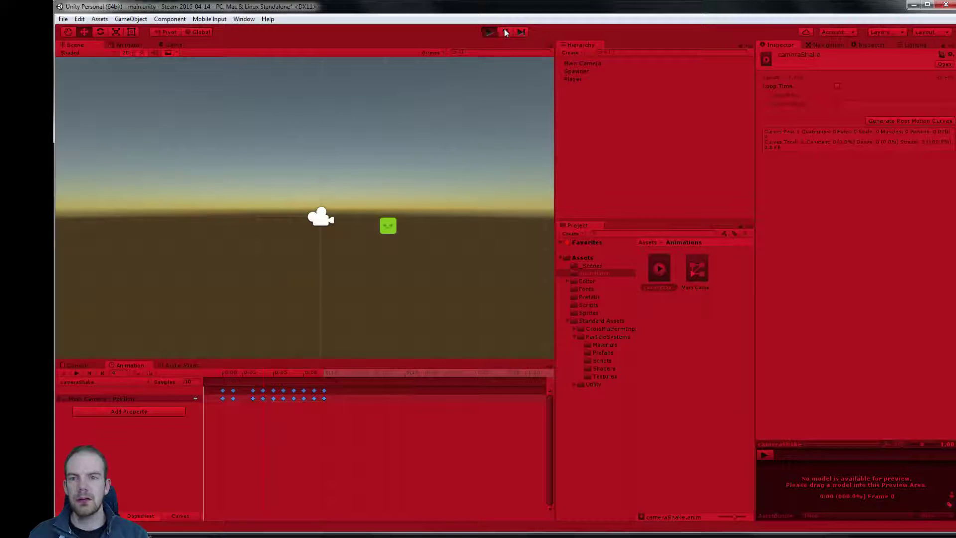
pyautogui.click(491, 32)
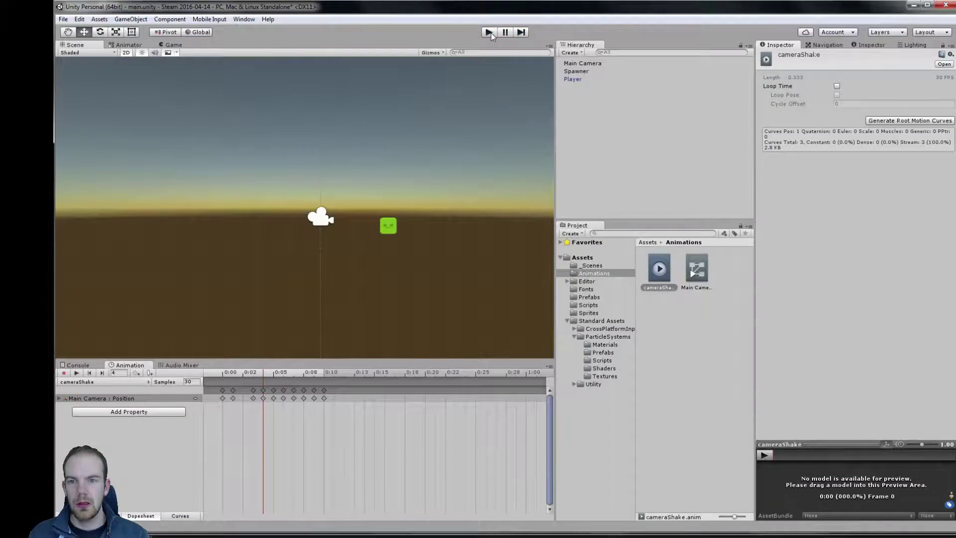
pyautogui.click(489, 32)
pyautogui.click(490, 32)
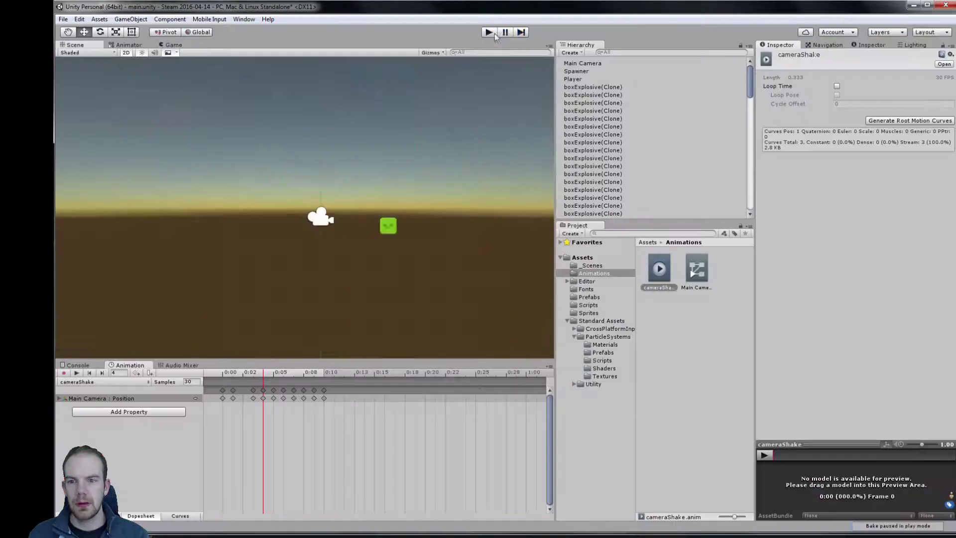
pyautogui.doubleClick(695, 279)
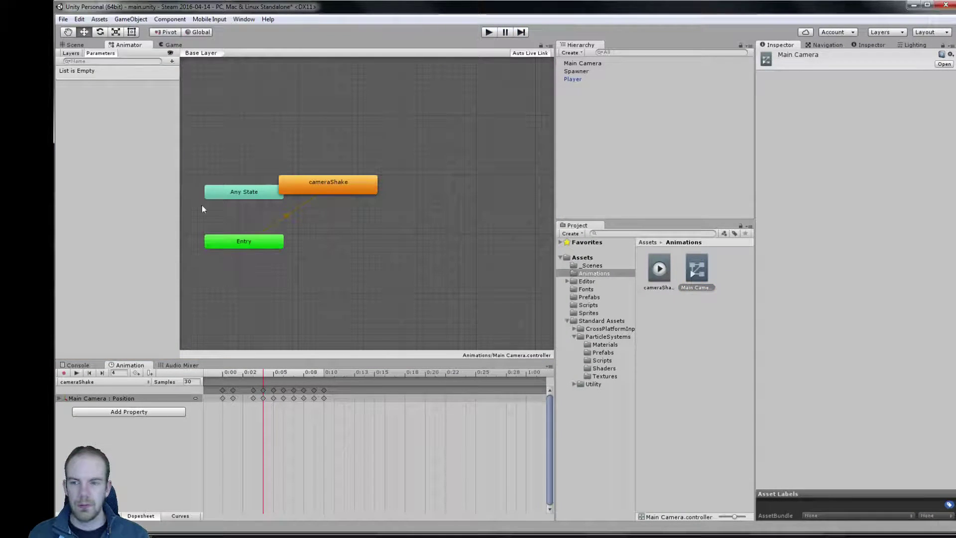
# - Draw a transition from Any State to the cameraShake state
pyautogui.moveTo(326, 196); pyautogui.dragTo(387, 202)
pyautogui.click(301, 225)
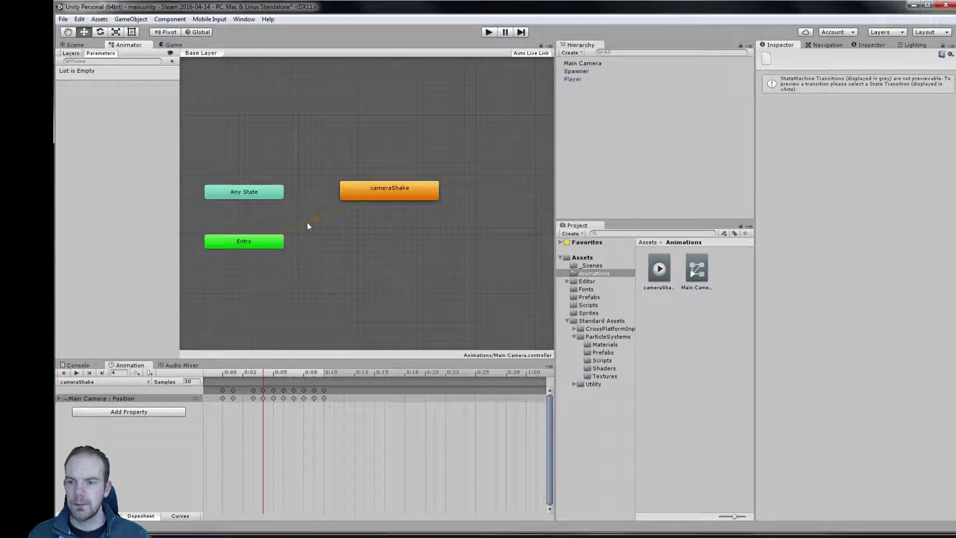
pyautogui.rightClick(307, 225)
pyautogui.rightClick(318, 219)
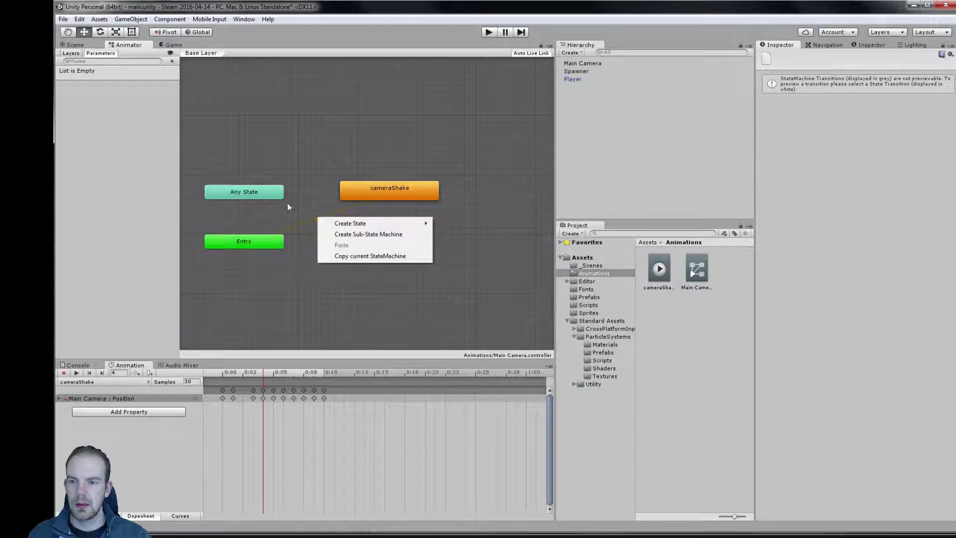
pyautogui.rightClick(276, 195)
pyautogui.click(316, 198)
pyautogui.click(342, 195)
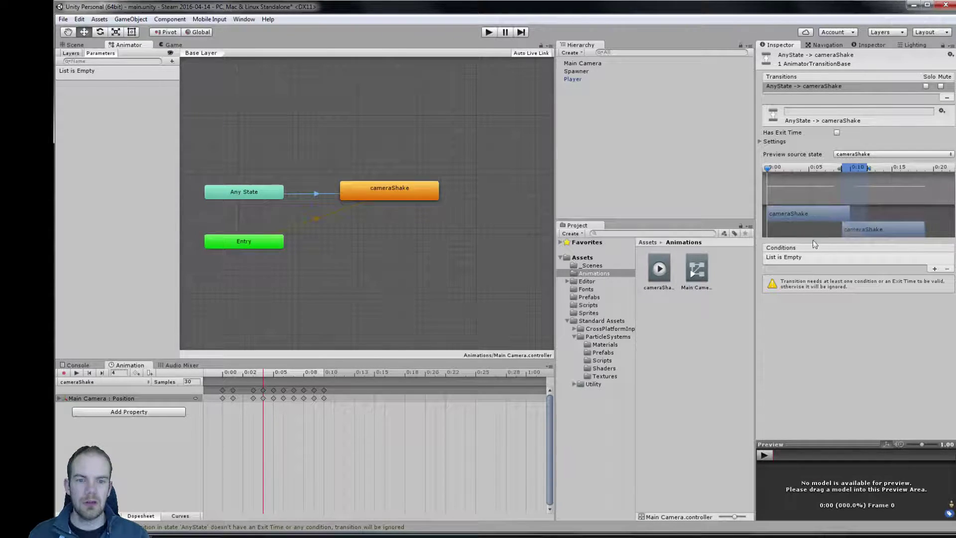
# - Create a Trigger parameter named Shake
pyautogui.click(934, 269)
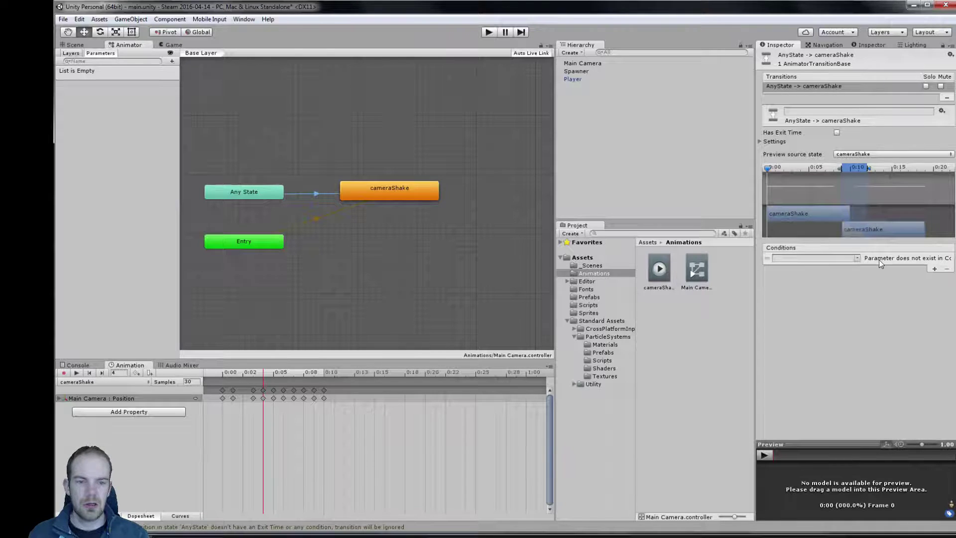
pyautogui.click(171, 61)
pyautogui.click(198, 107)
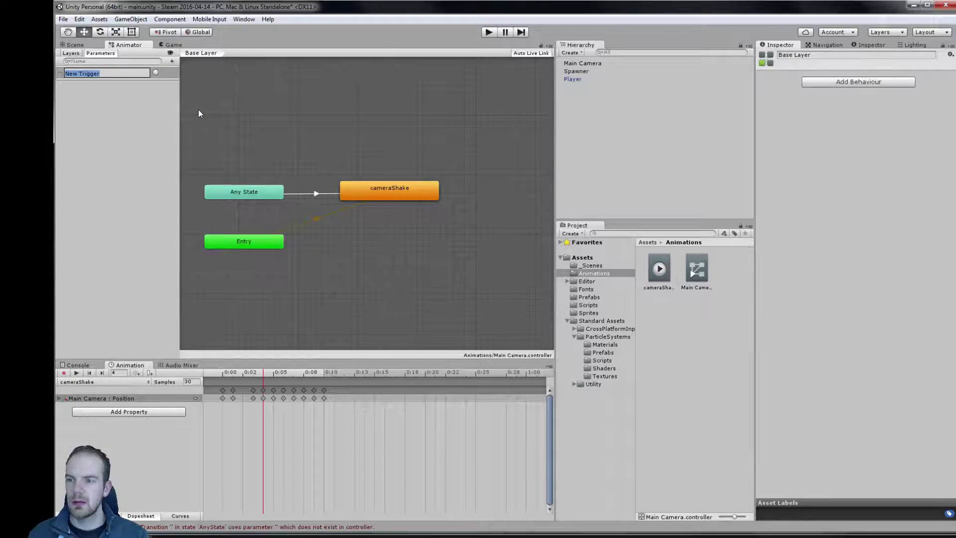
pyautogui.write('Shake')
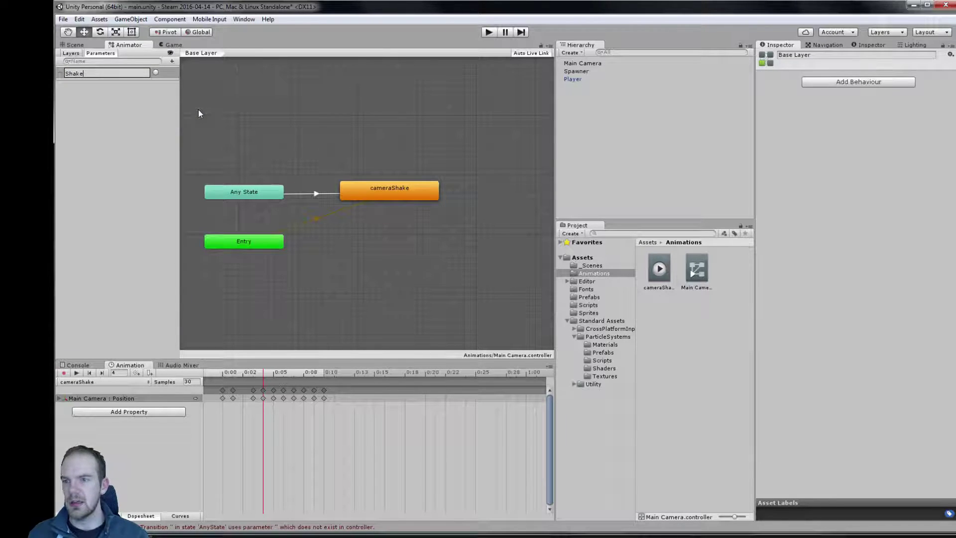
pyautogui.press('Return')
# - Set Shake as the condition of the Any State to cameraShake transition
pyautogui.click(319, 194)
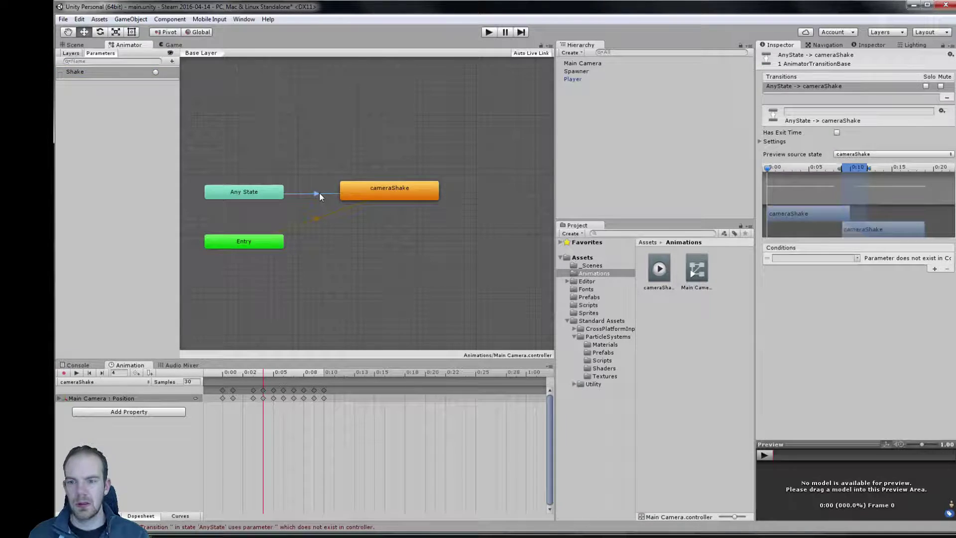
pyautogui.click(841, 258)
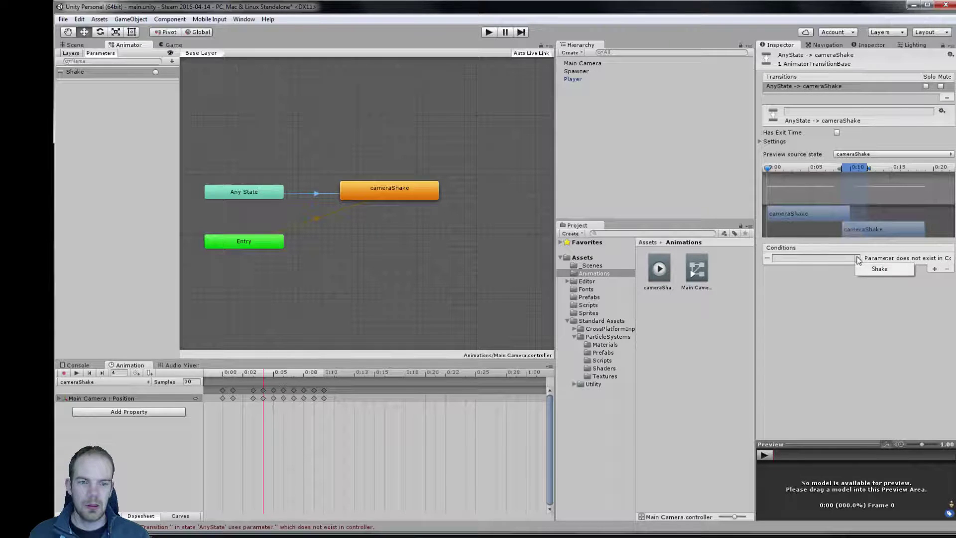
pyautogui.click(869, 265)
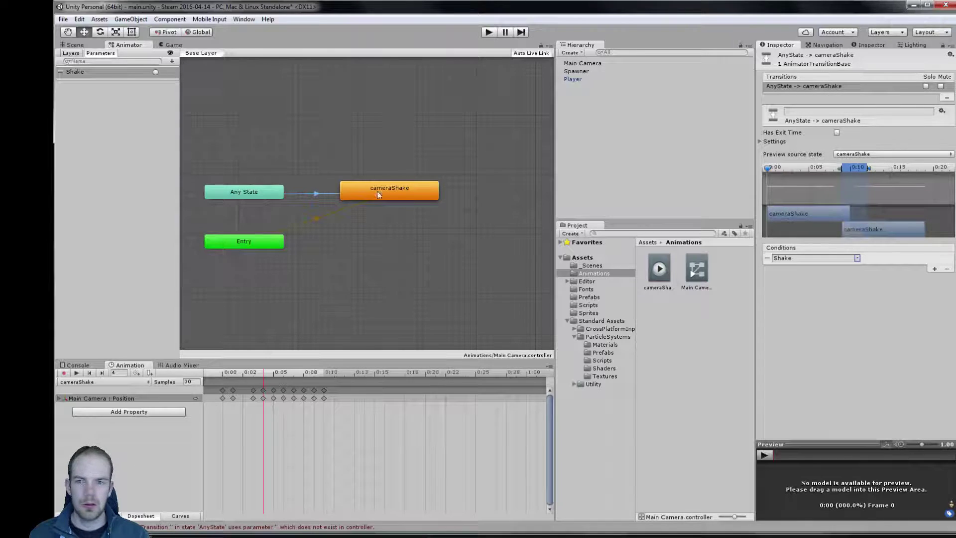
pyautogui.click(285, 266)
pyautogui.moveTo(285, 259); pyautogui.dragTo(344, 251, button='middle')
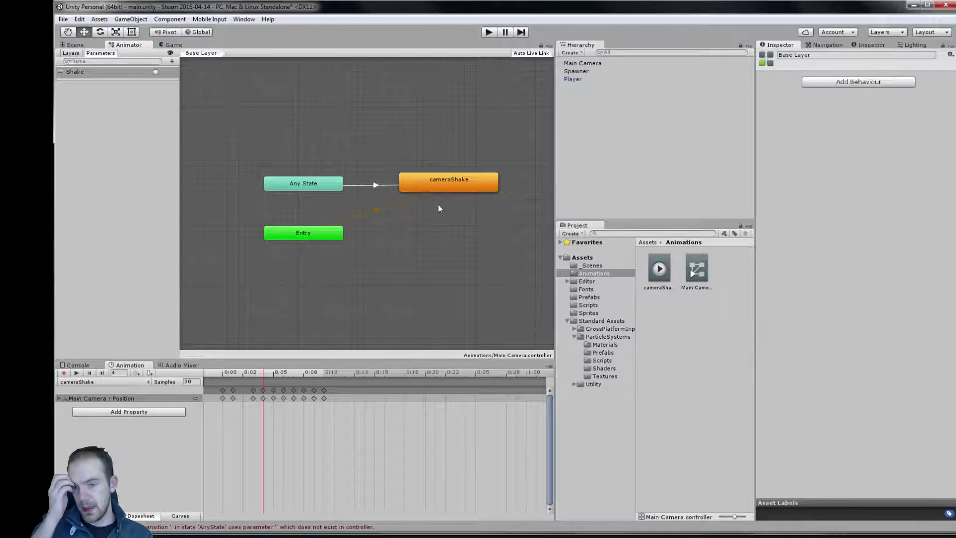
# - Run the game, check the Boom! message in the Console, and stop the test
pyautogui.click(489, 31)
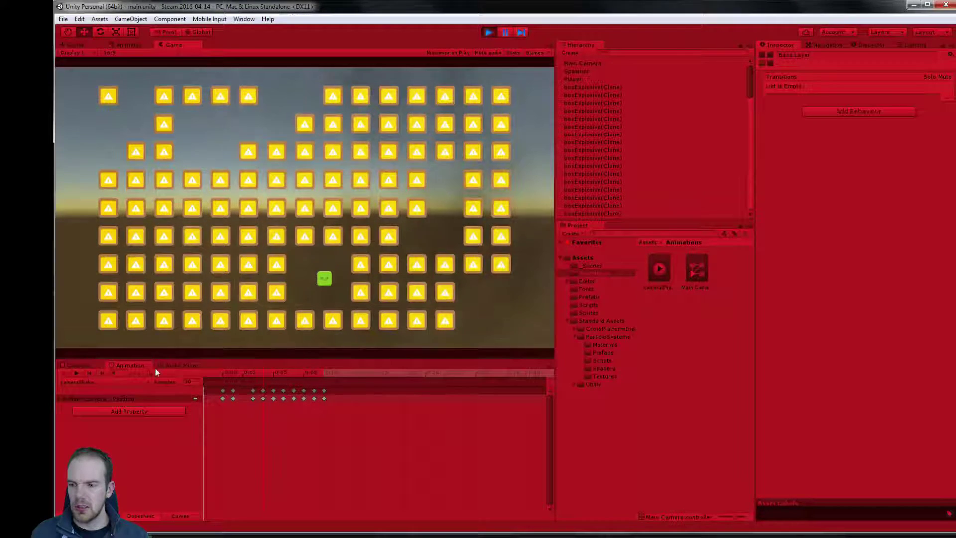
pyautogui.click(97, 365)
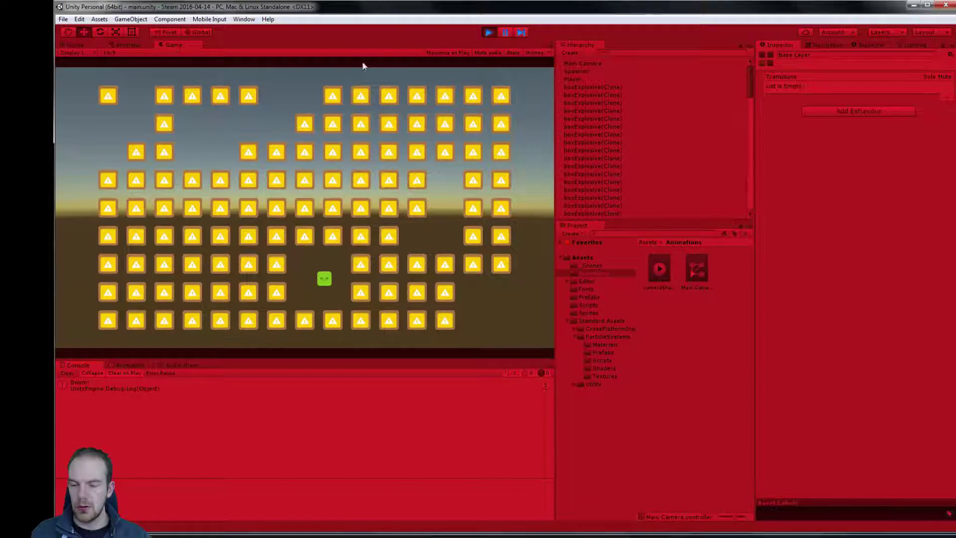
pyautogui.click(488, 33)
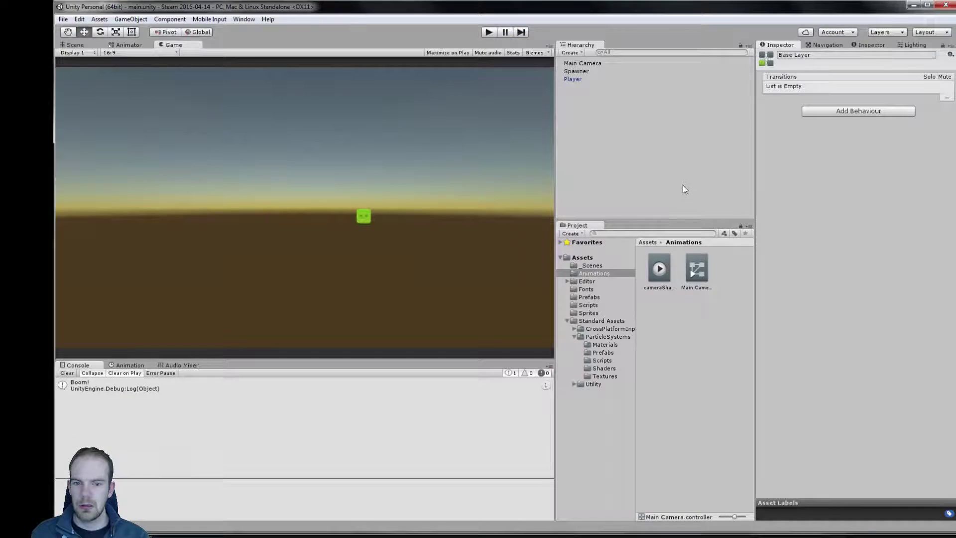
pyautogui.click(688, 279)
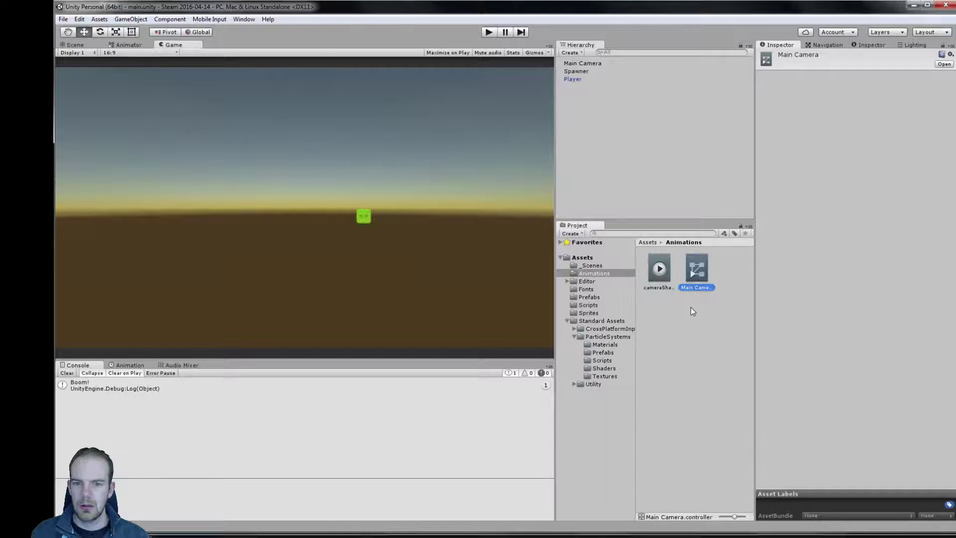
pyautogui.click(686, 336)
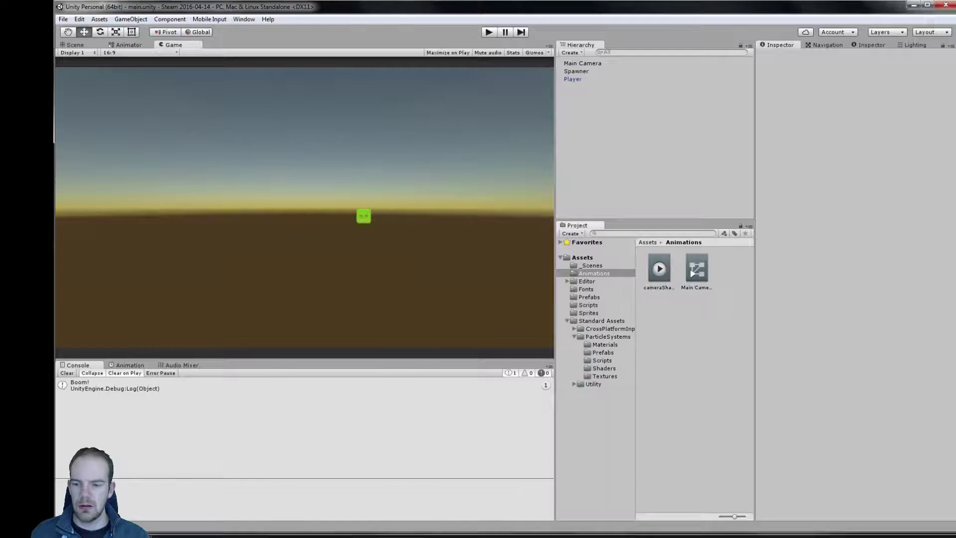
pyautogui.hotkey('alt', 'Tab')
# - Change line 8 to use Camera.main.gameObject, adding the missing semicolon, then return to Unity
pyautogui.click(405, 163)
pyautogui.write(';')
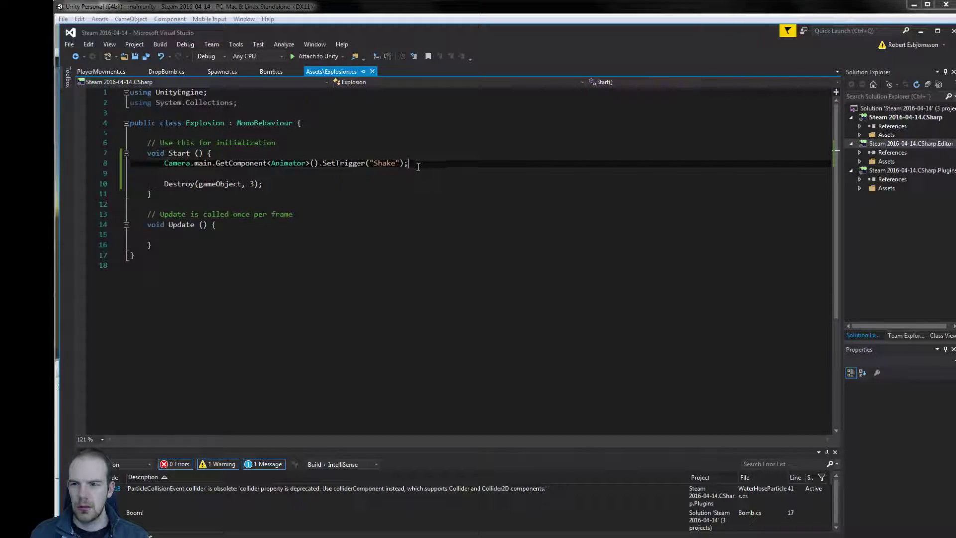
pyautogui.click(213, 164)
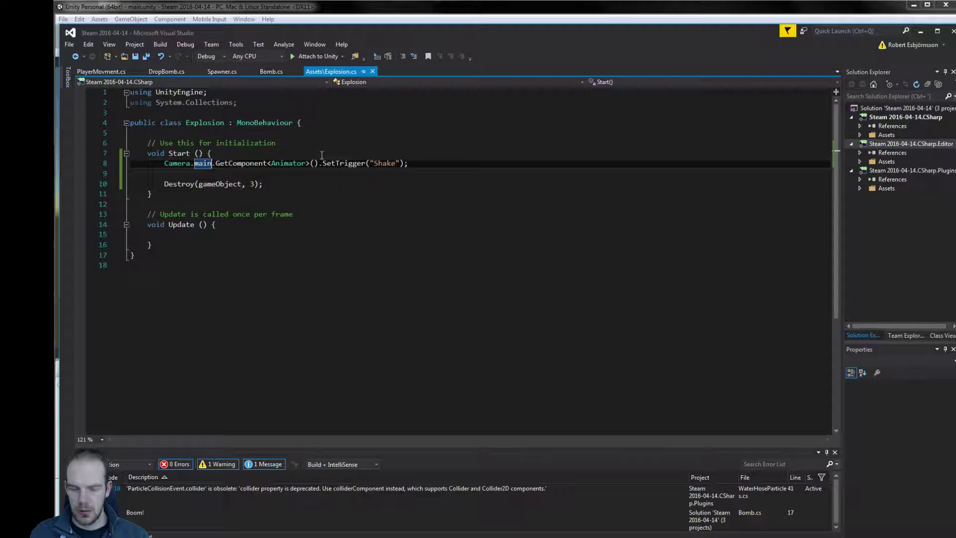
pyautogui.write('.gameObject')
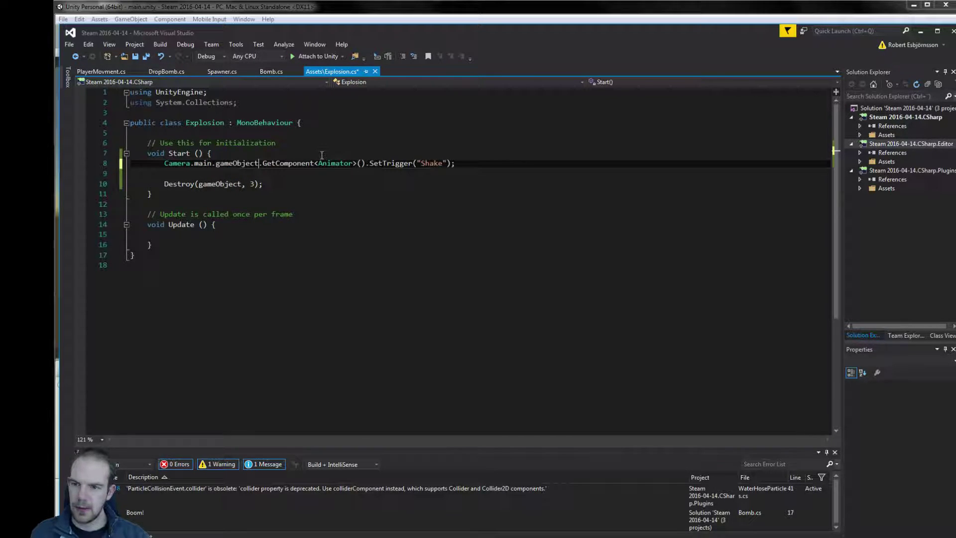
pyautogui.click(514, 21)
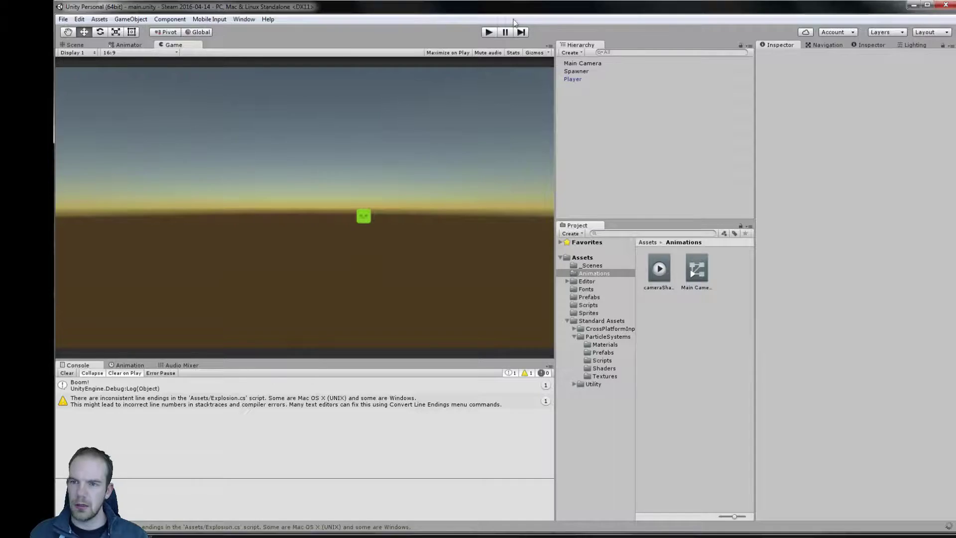
# - Playtest the level by moving the player, dropping a bomb and watching it explode
pyautogui.click(490, 32)
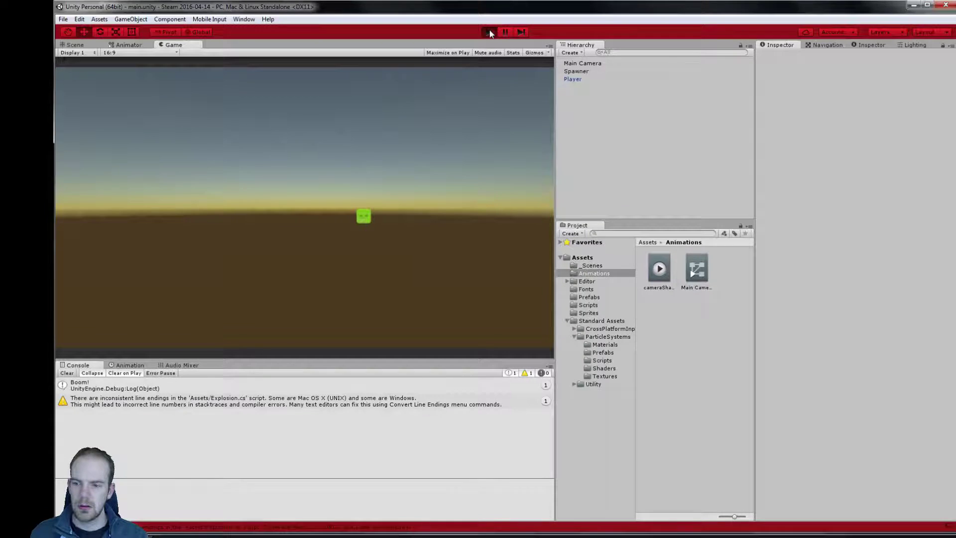
pyautogui.press('Left')
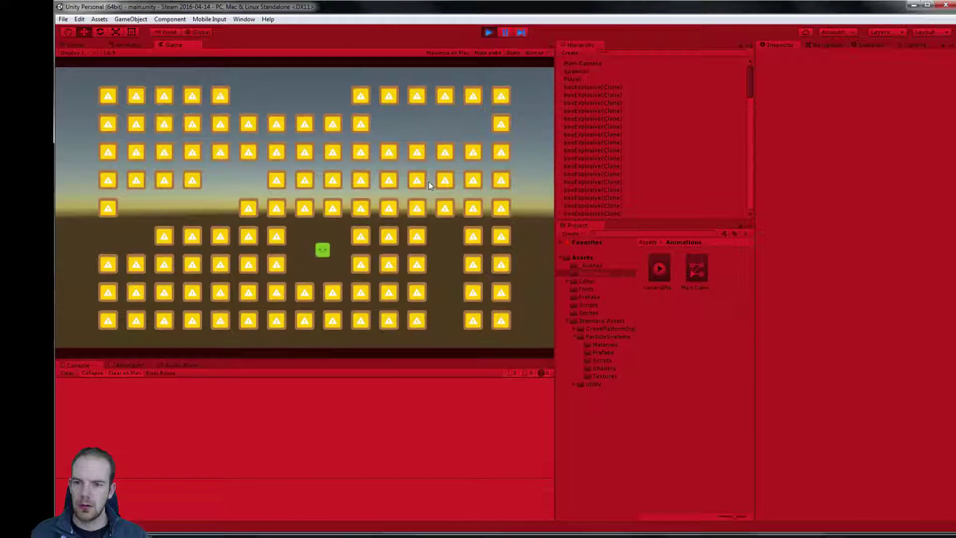
pyautogui.press('space')
pyautogui.press('Down')
pyautogui.press('Left')
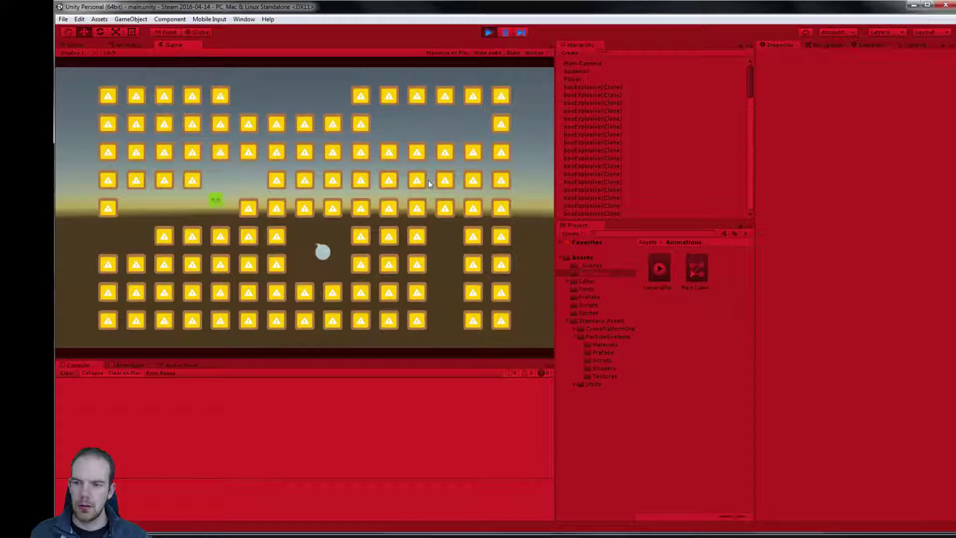
pyautogui.click(488, 32)
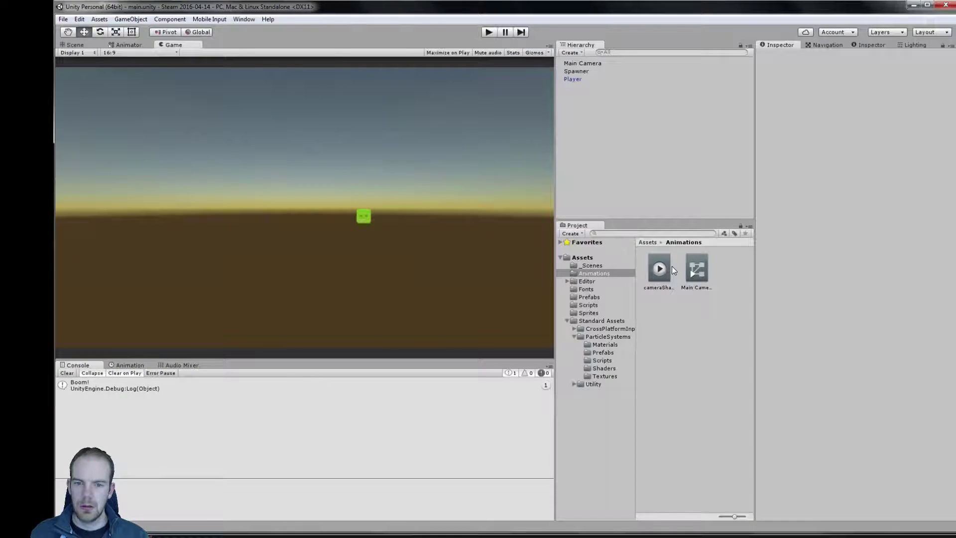
# - In the Main Camera controller, inspect the Any State to cameraShake transition's timing settings
pyautogui.doubleClick(702, 267)
pyautogui.click(436, 179)
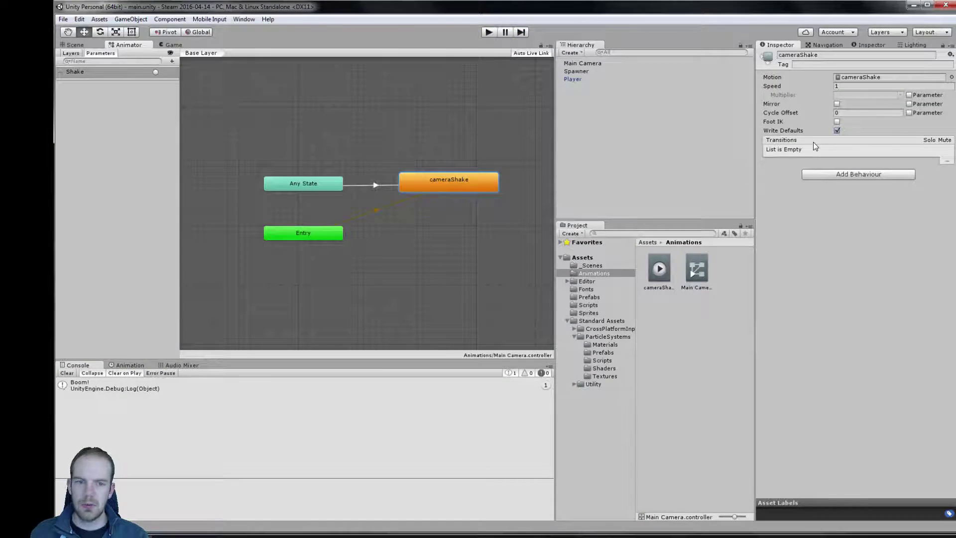
pyautogui.click(388, 185)
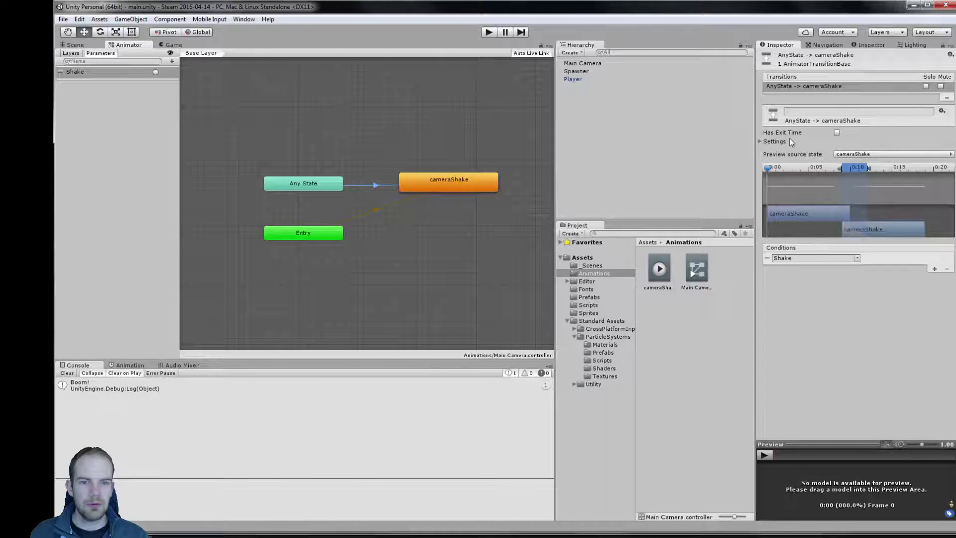
pyautogui.click(758, 142)
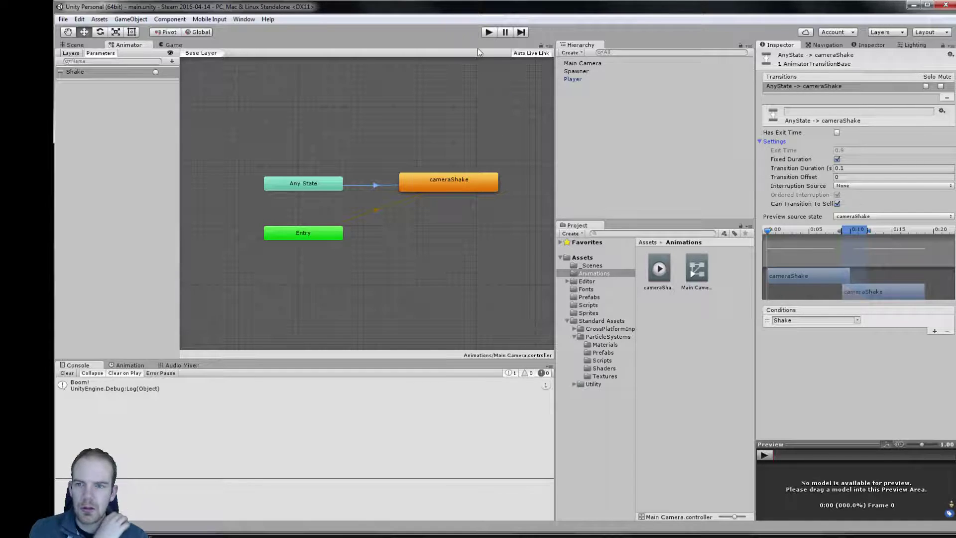
# - Play again with the Game view docked beside the Animator to watch the transition, then re-dock it
pyautogui.moveTo(172, 44); pyautogui.dragTo(422, 178)
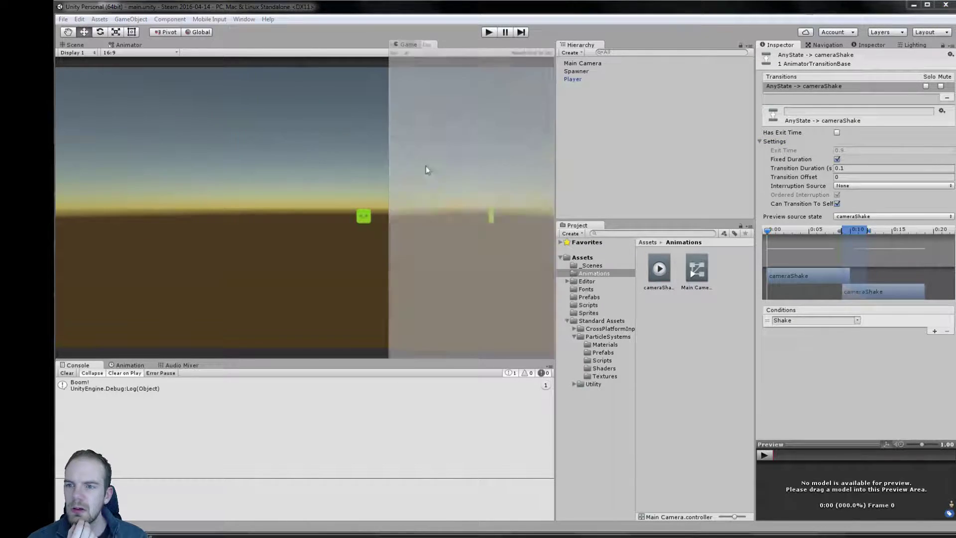
pyautogui.click(124, 45)
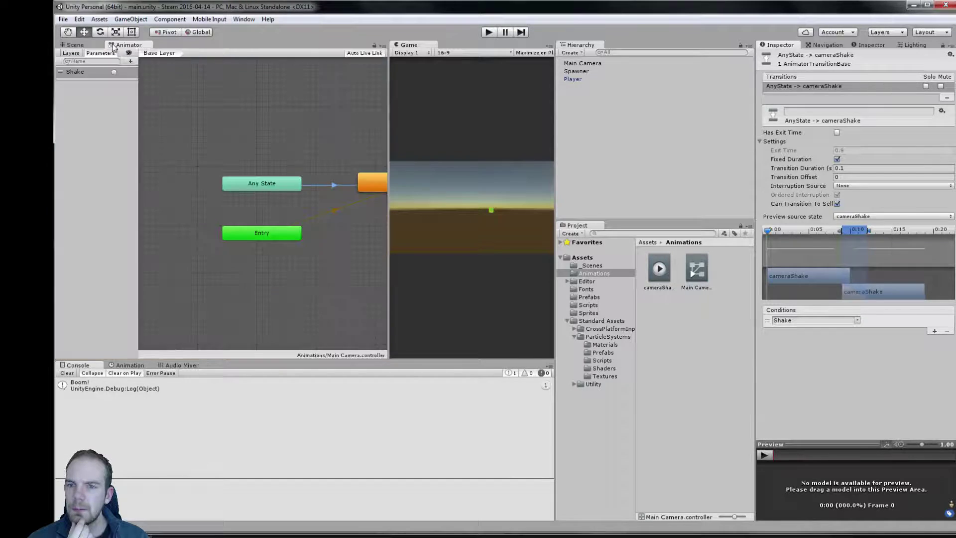
pyautogui.click(488, 33)
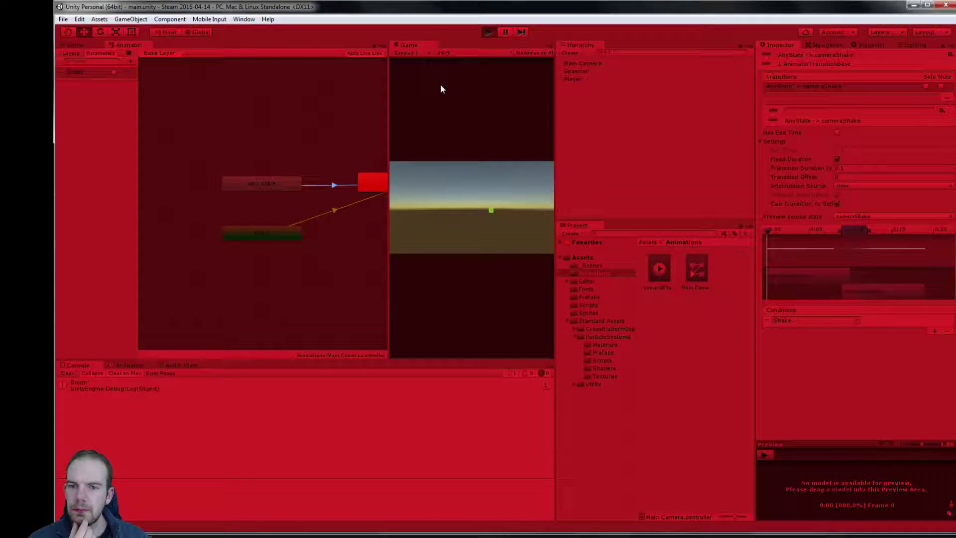
pyautogui.click(329, 261)
pyautogui.moveTo(329, 262); pyautogui.dragTo(234, 300, button='middle')
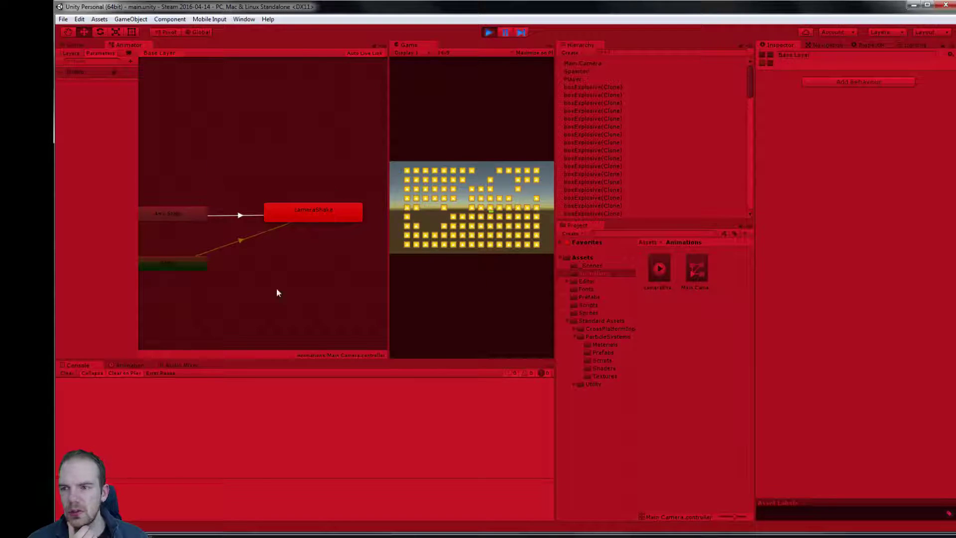
pyautogui.click(489, 33)
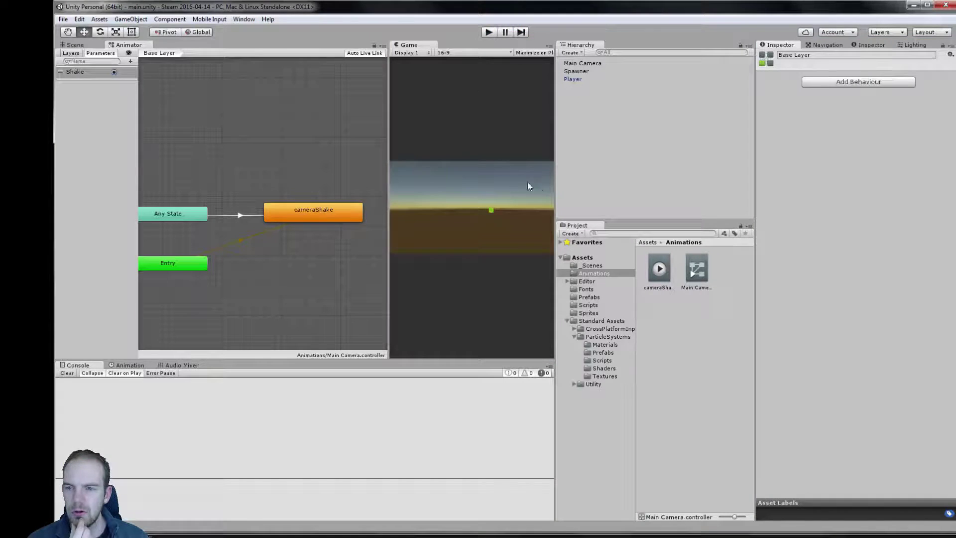
pyautogui.click(89, 48)
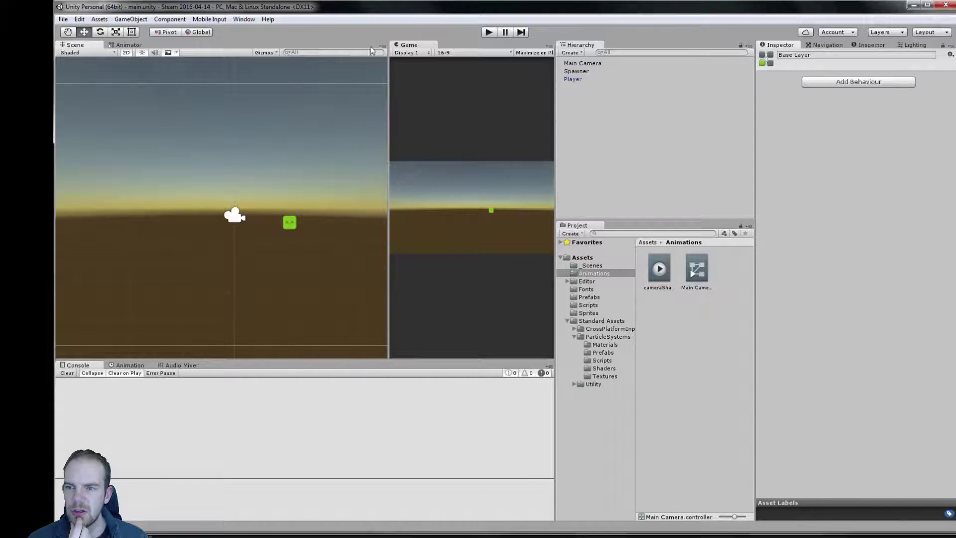
pyautogui.moveTo(408, 45); pyautogui.dragTo(319, 46)
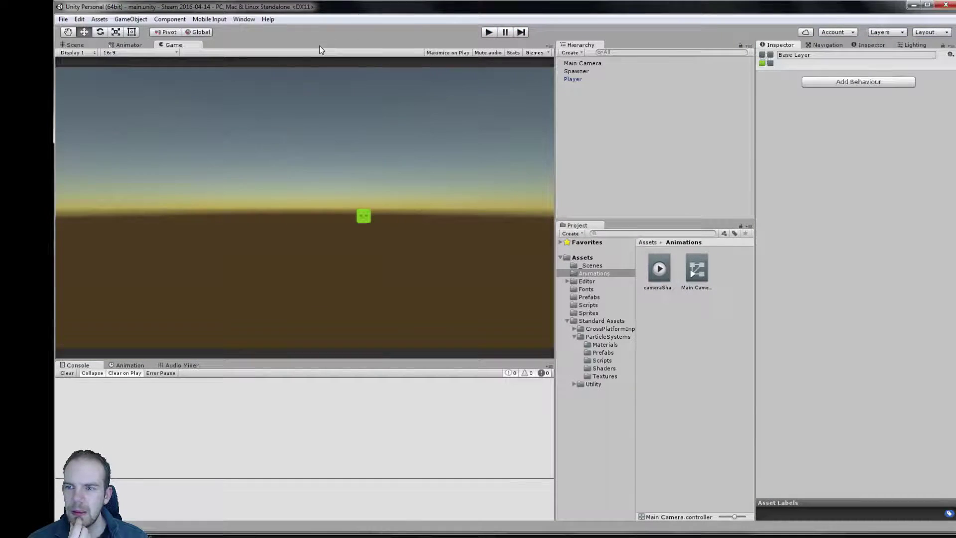
# - Select the Player object and browse the Scripts folder and Assets root in the Project window
pyautogui.click(104, 45)
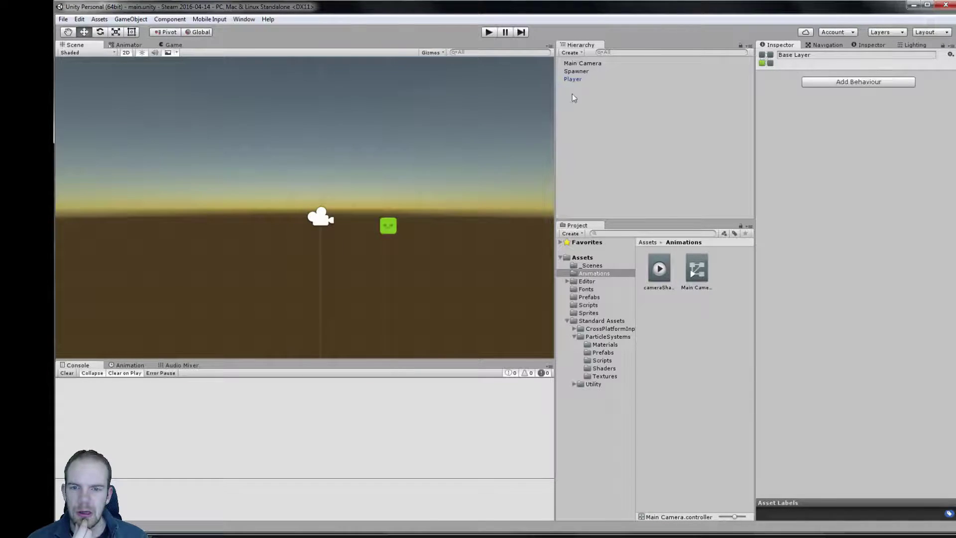
pyautogui.click(570, 78)
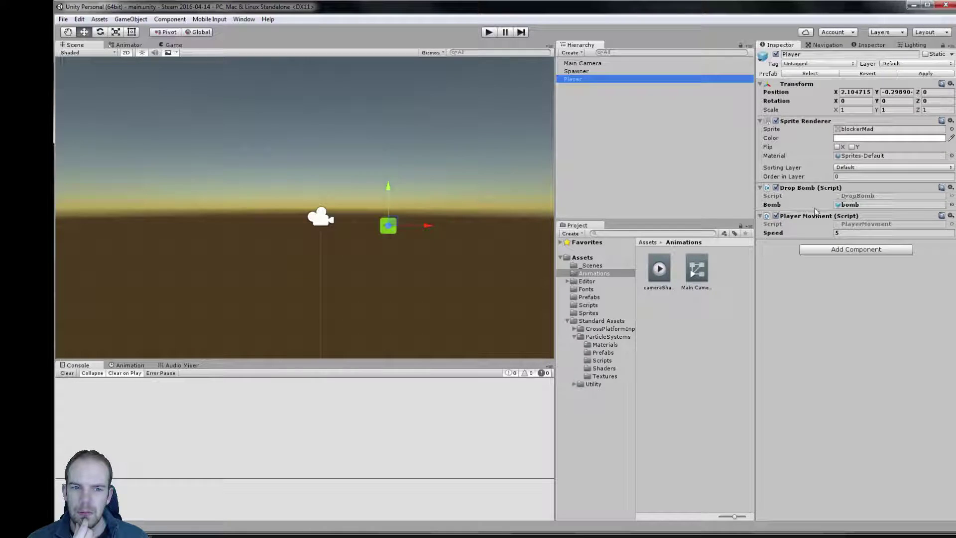
pyautogui.click(588, 305)
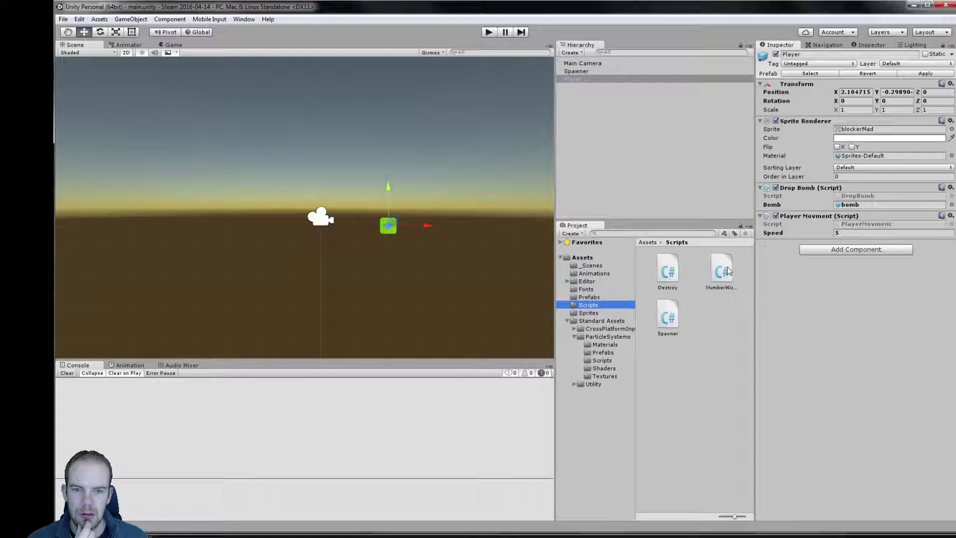
pyautogui.click(582, 257)
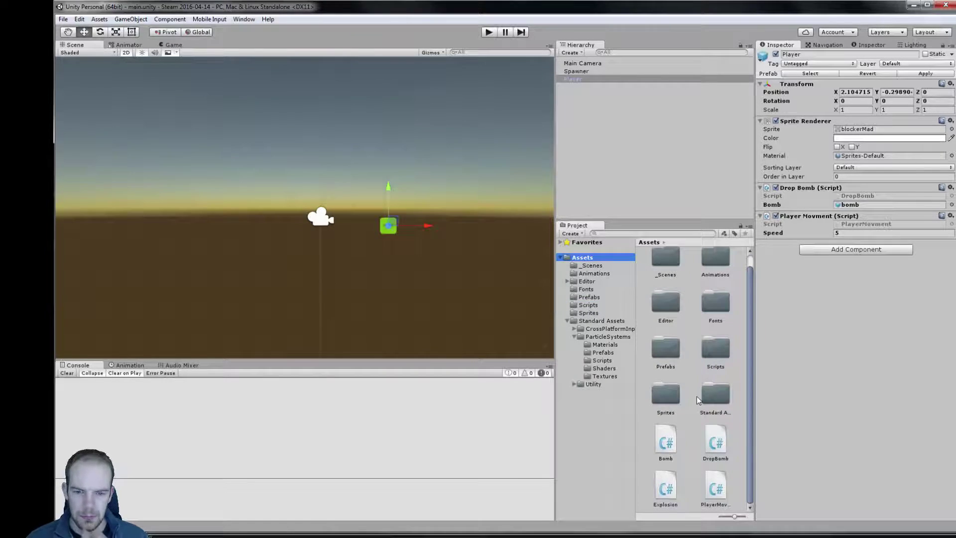
# - Move the four loose scripts from Assets into Scripts and Reload All in Visual Studio
pyautogui.click(665, 441)
pyautogui.keyDown('shift'); pyautogui.click(716, 485); pyautogui.keyUp('shift')
pyautogui.moveTo(715, 485)
pyautogui.mouseDown()
pyautogui.moveTo(668, 391)
pyautogui.moveTo(716, 351)
pyautogui.mouseUp()
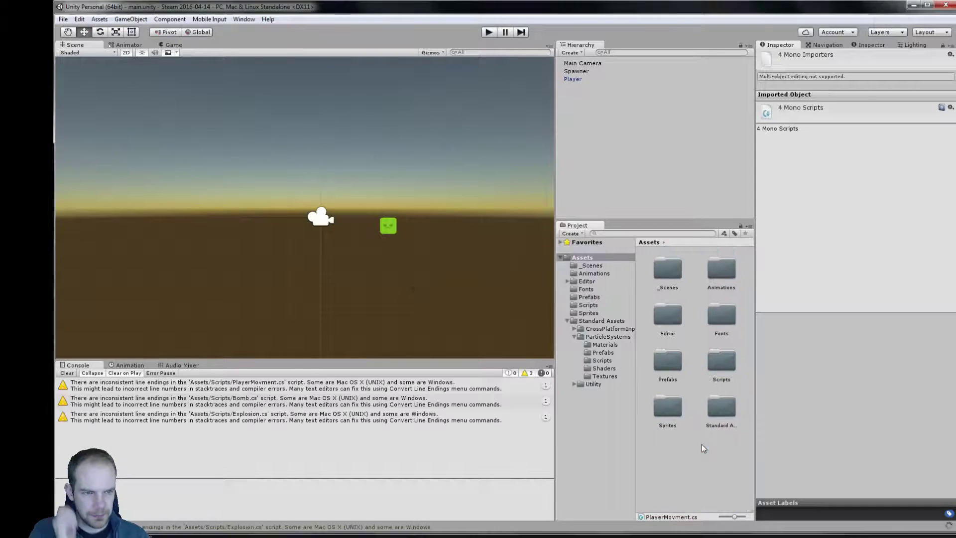
pyautogui.click(704, 451)
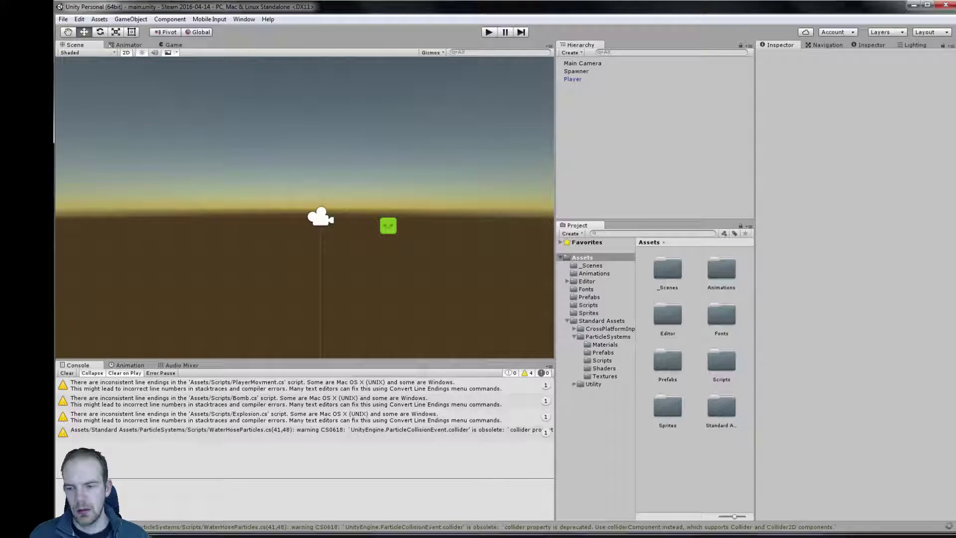
pyautogui.hotkey('alt', 'Tab')
pyautogui.click(493, 322)
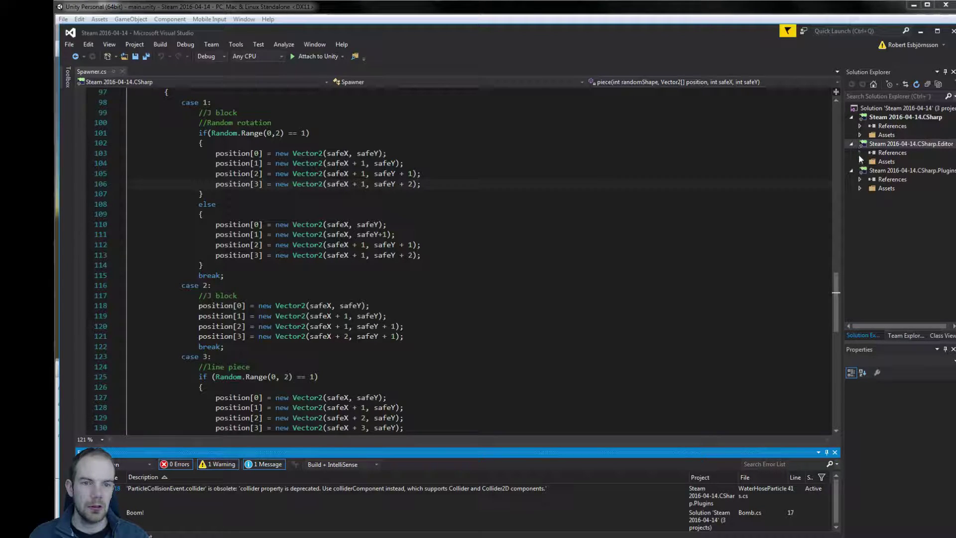
# - Open Explosion.cs from the Assets/Scripts folder in Visual Studio's Solution Explorer
pyautogui.click(860, 135)
pyautogui.click(869, 144)
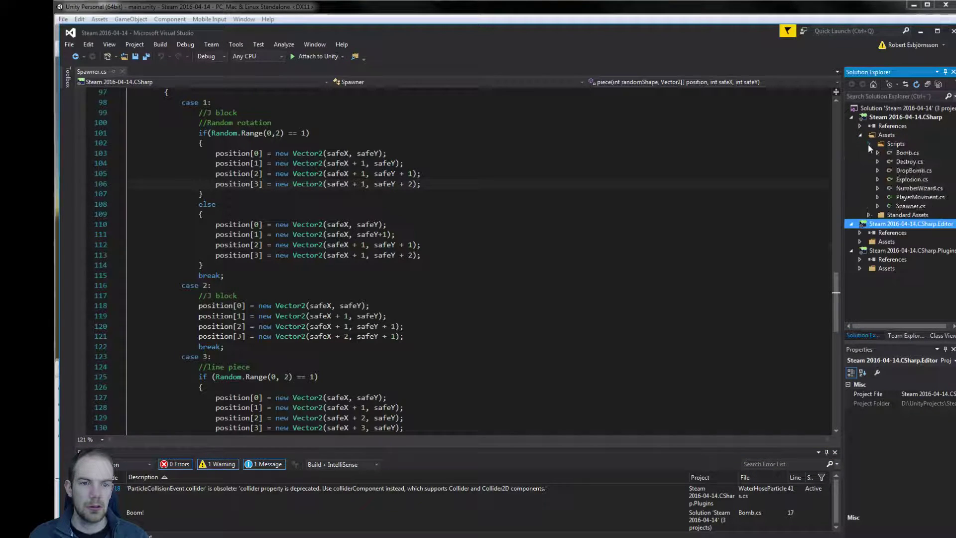
pyautogui.doubleClick(911, 179)
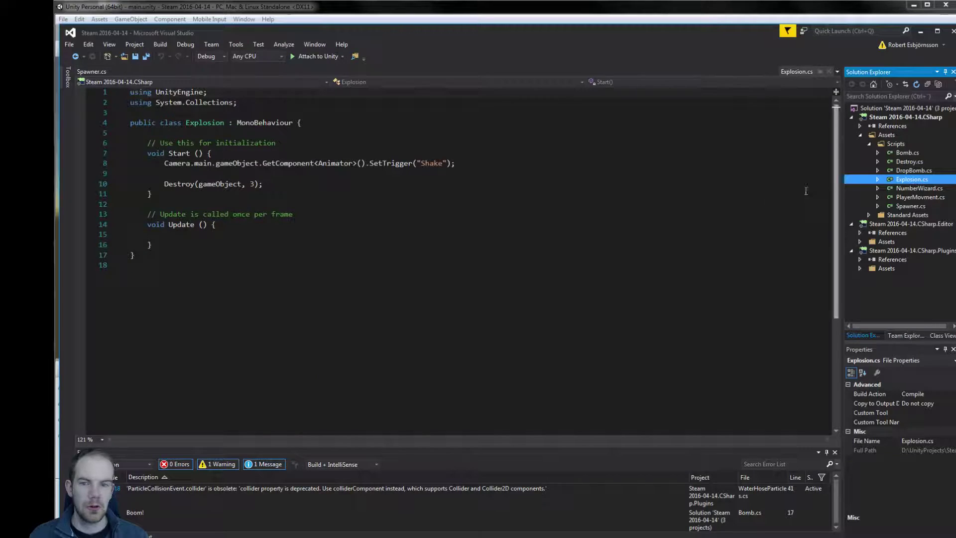
pyautogui.click(343, 185)
# - Select gameObject in the Camera.main Shake-trigger line 8, then switch to the web browser
pyautogui.click(355, 163)
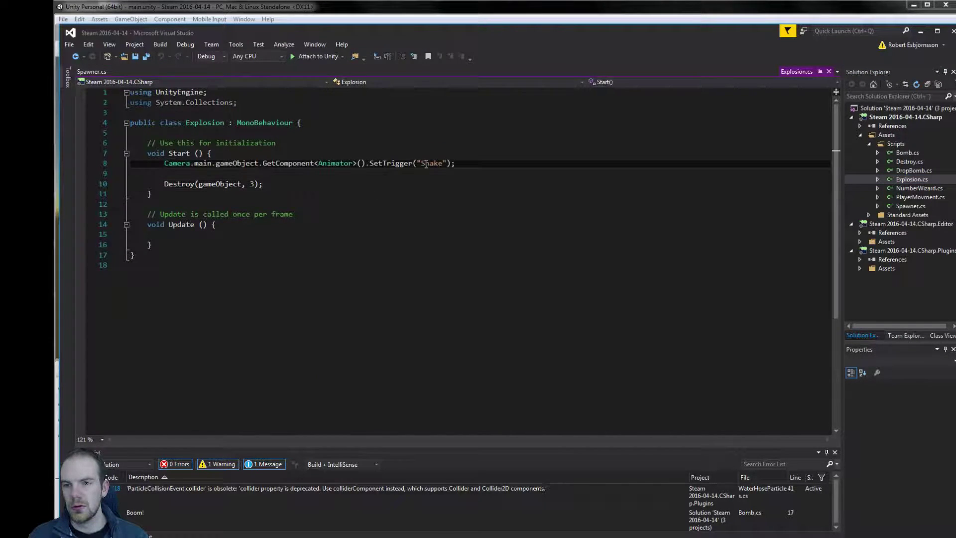
pyautogui.click(208, 164)
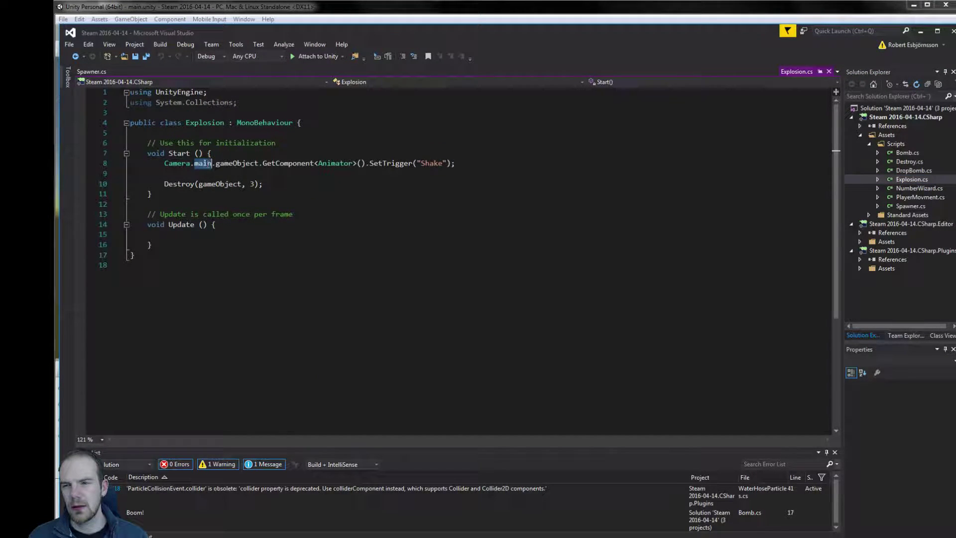
pyautogui.doubleClick(225, 165)
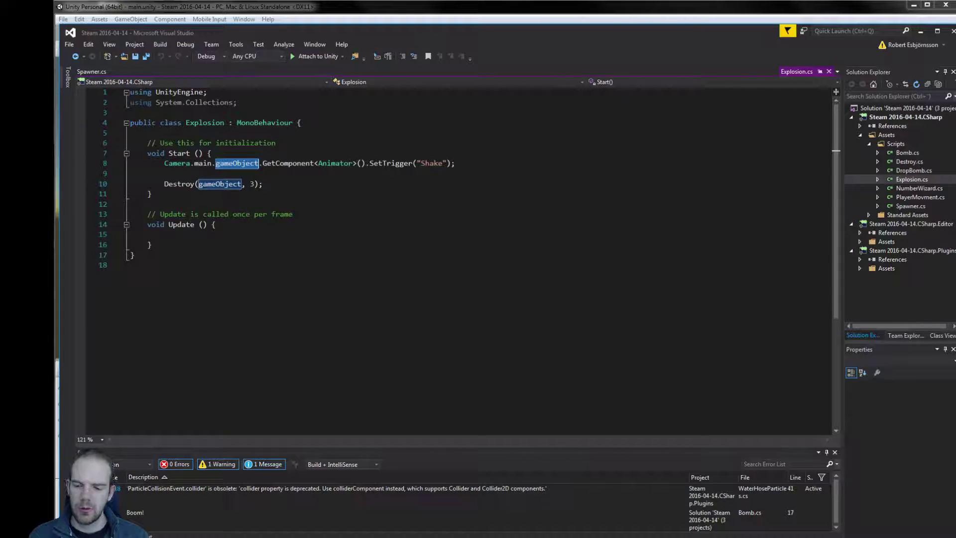
pyautogui.hotkey('alt', 'Tab')
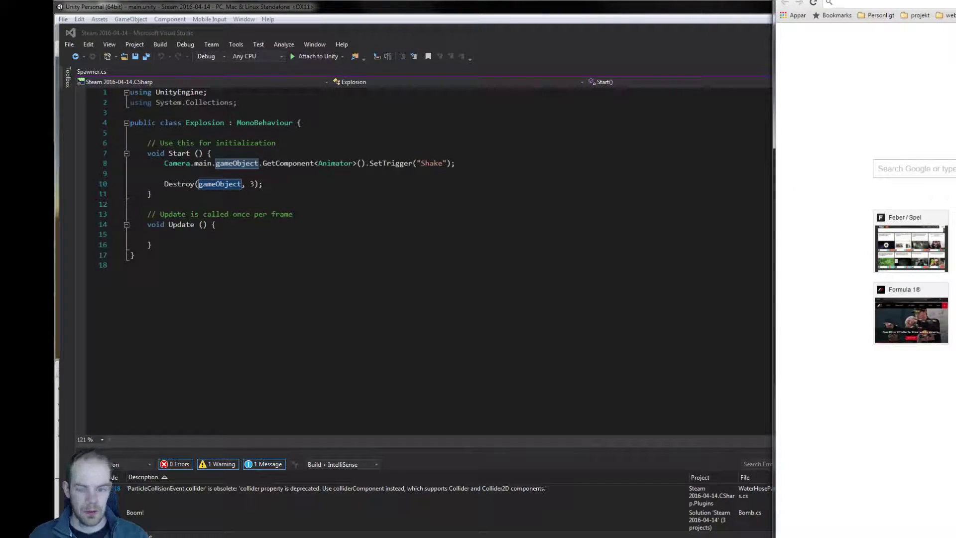
# - Search 'main camera unity' and open the Scripting API: Camera.main result in a new tab
pyautogui.write('ma')
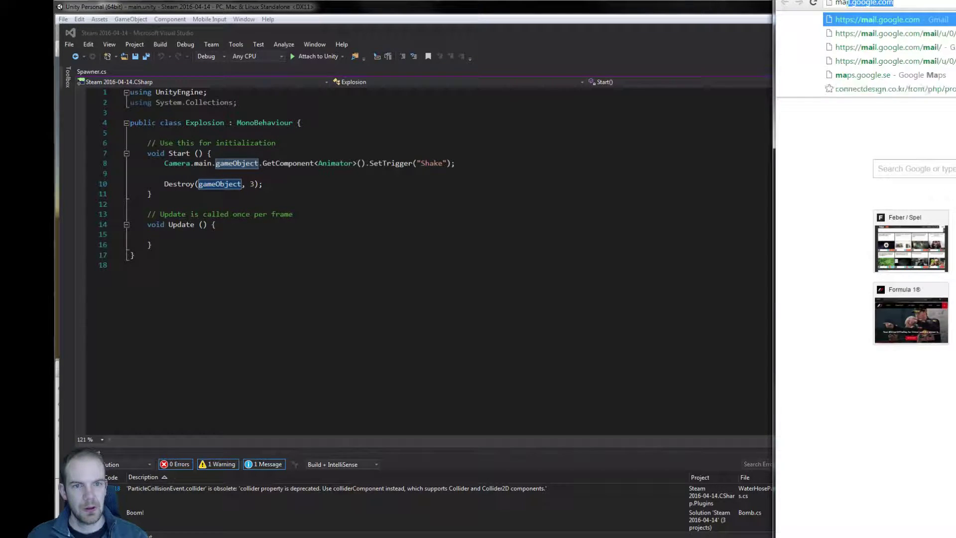
pyautogui.write('in camera unity')
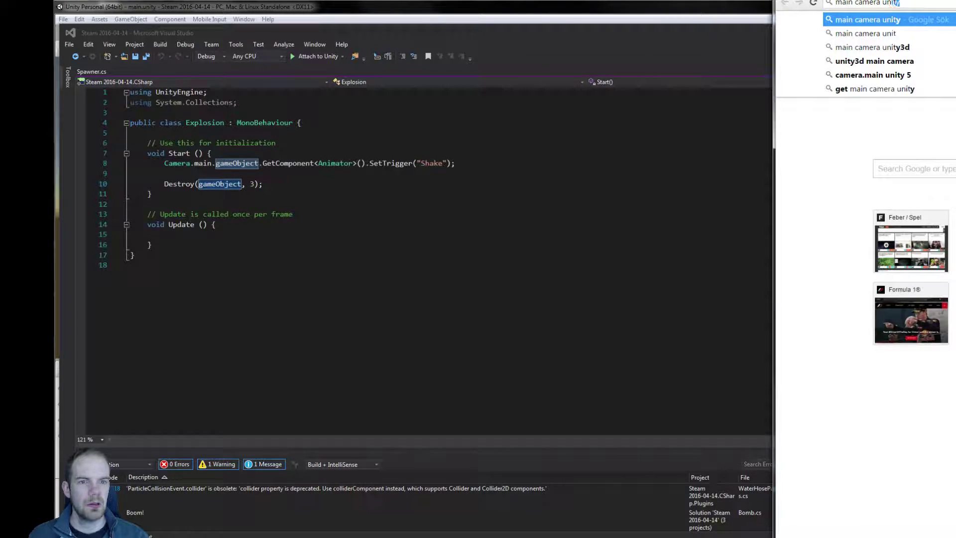
pyautogui.press('Return')
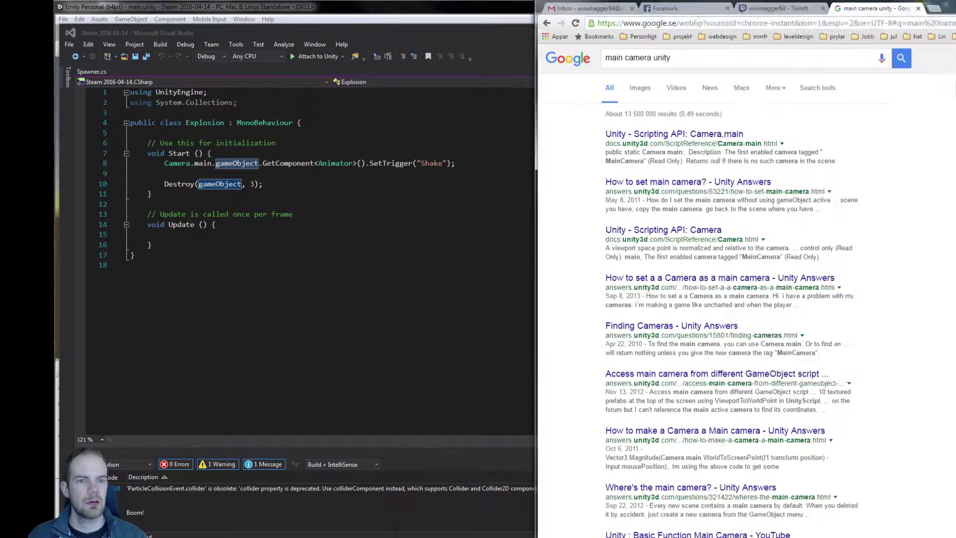
pyautogui.moveTo(946, 2); pyautogui.dragTo(623, 30)
pyautogui.middleClick(571, 169)
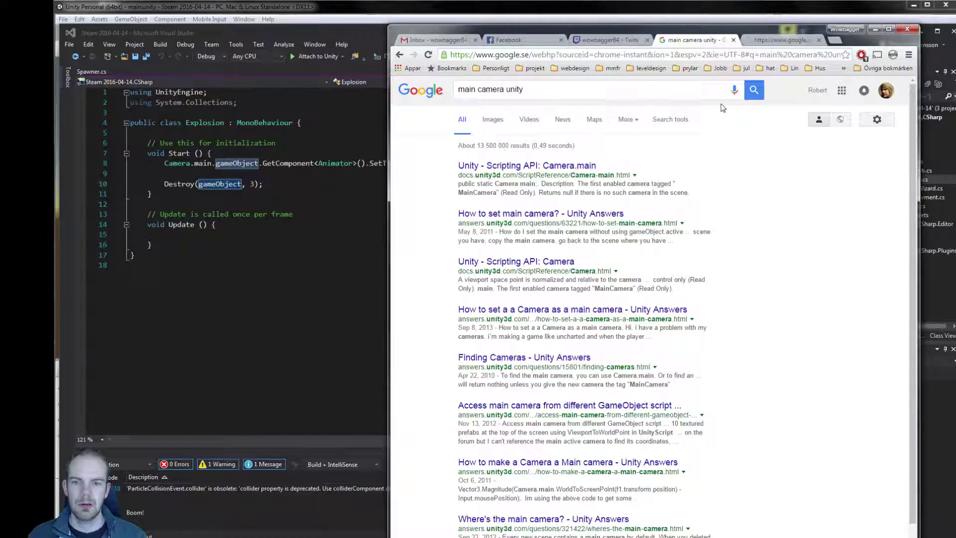
# - Read the Camera.main documentation page, then minimize the browser
pyautogui.moveTo(753, 24); pyautogui.dragTo(776, 114)
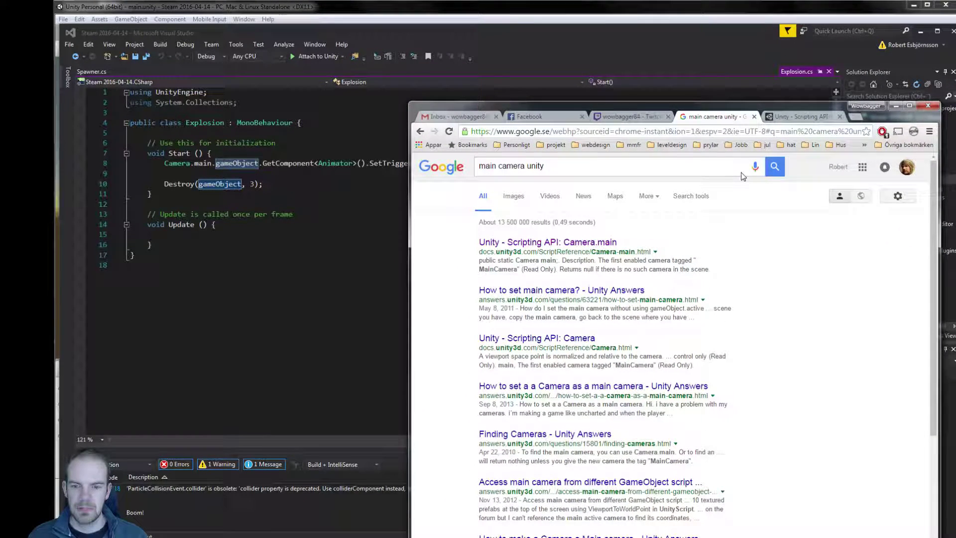
pyautogui.click(789, 116)
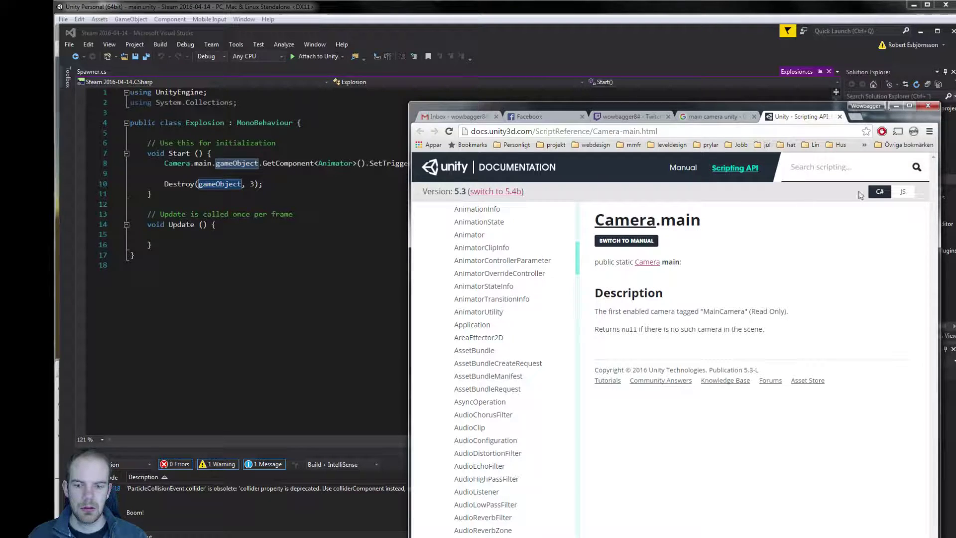
pyautogui.click(896, 108)
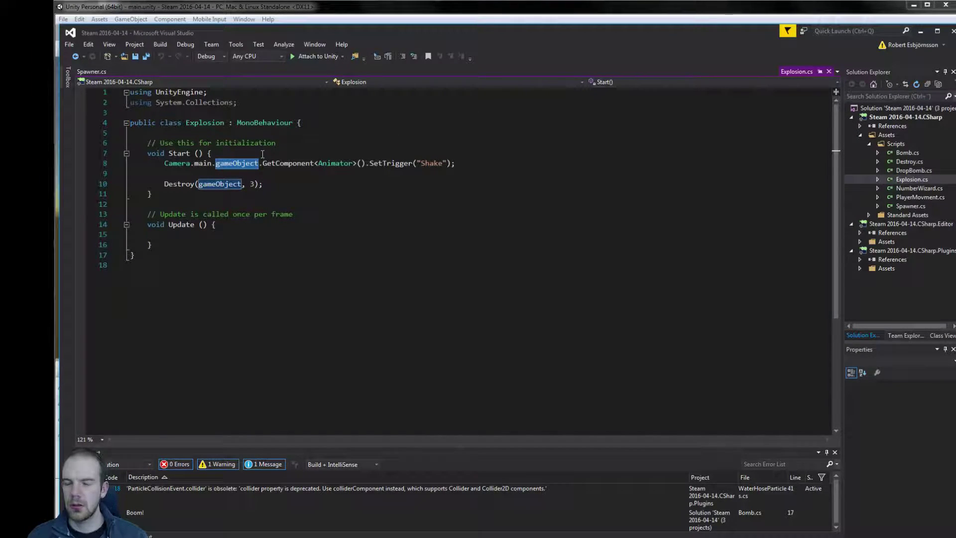
# - Split line 8 after Camera.main and comment out the remaining Animator Shake trigger call
pyautogui.press('Left')
pyautogui.press('Left')
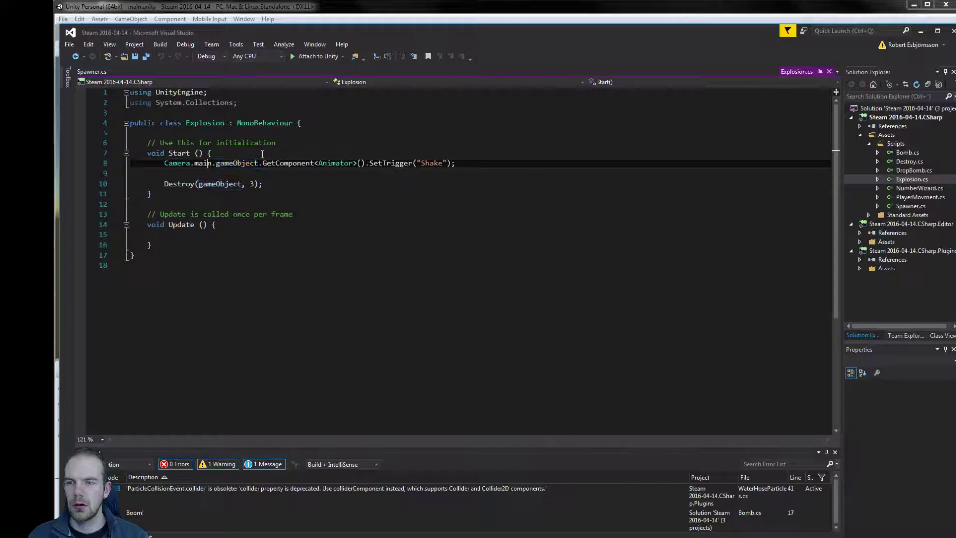
pyautogui.write('.')
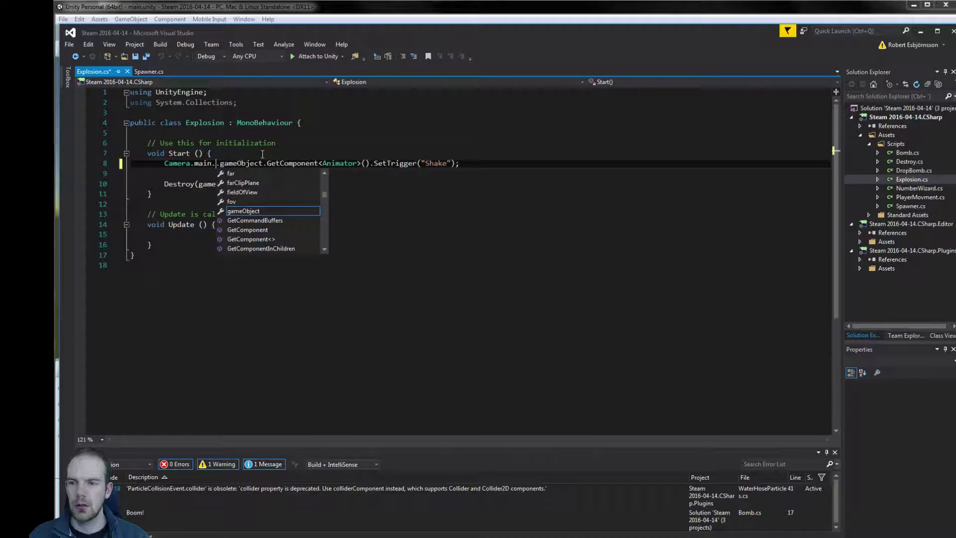
pyautogui.press('BackSpace')
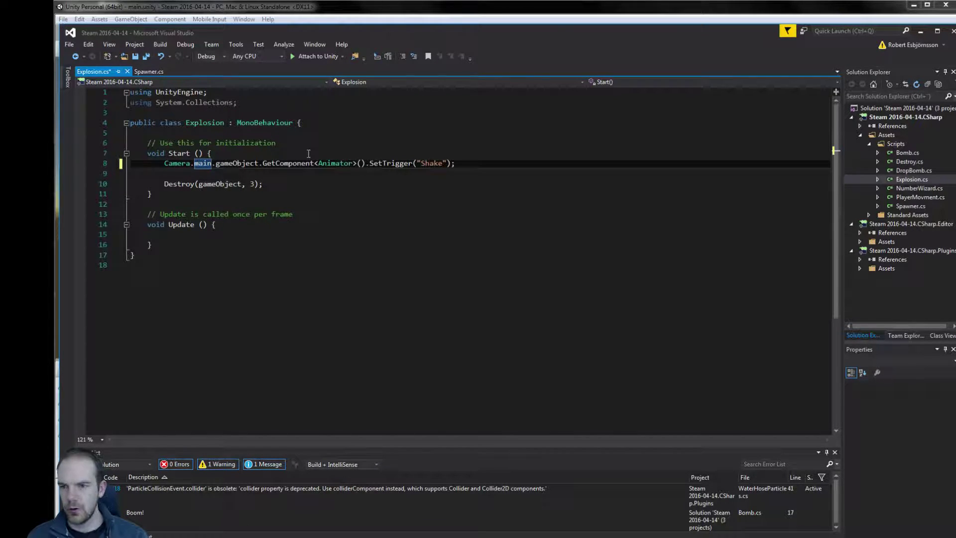
pyautogui.press('Return')
pyautogui.write('//')
pyautogui.press('Up')
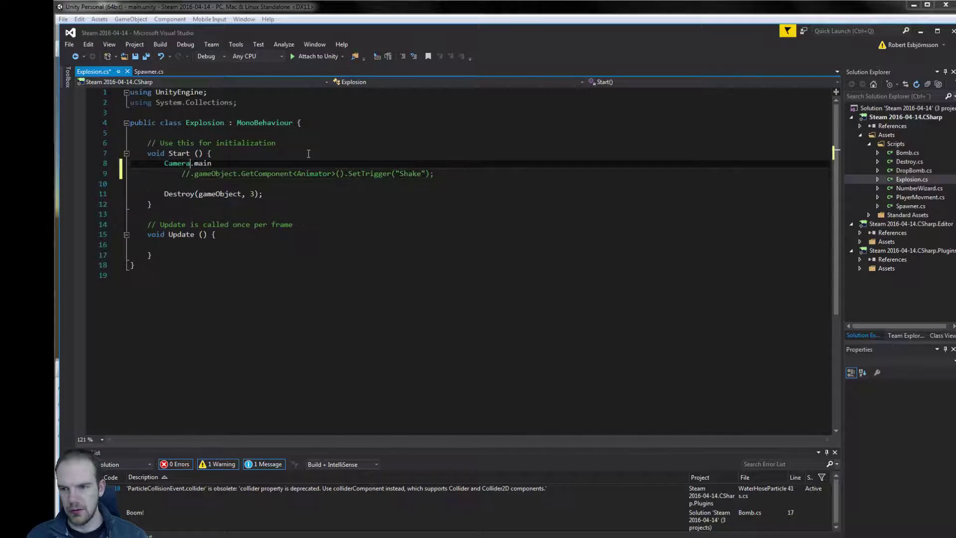
pyautogui.press('End')
pyautogui.write('.')
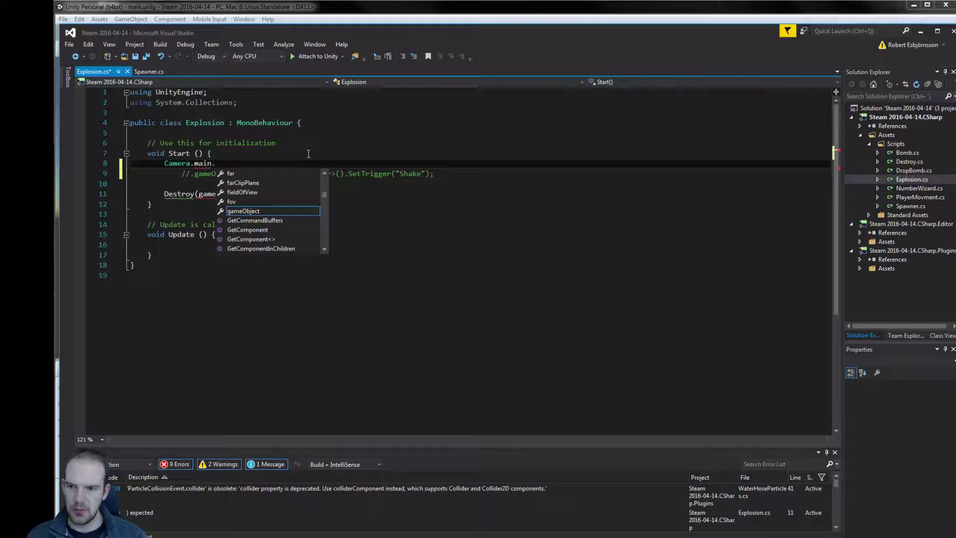
pyautogui.press('Up')
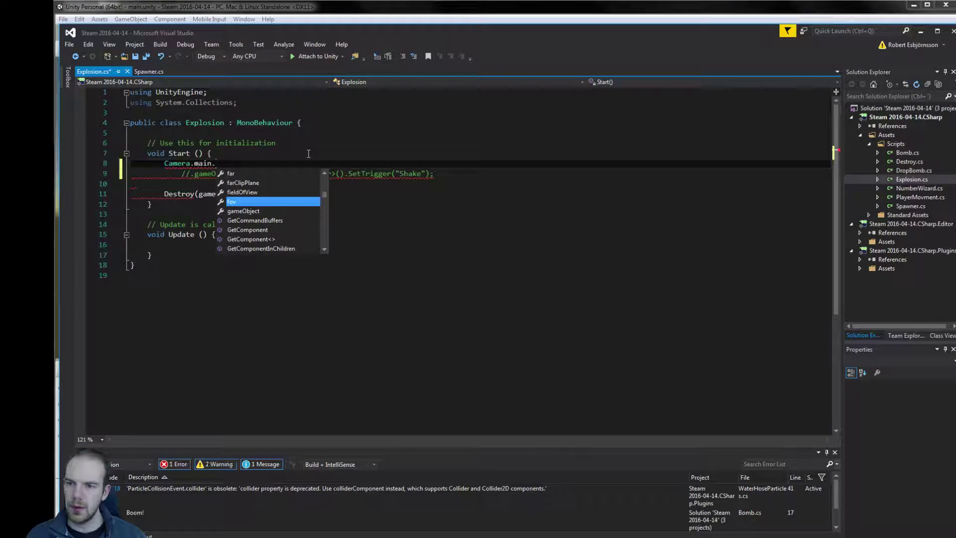
# - Check the Main Camera's Size in Unity, then complete the line as Camera.main.orthographicSize = 3;
pyautogui.hotkey('alt', 'Tab')
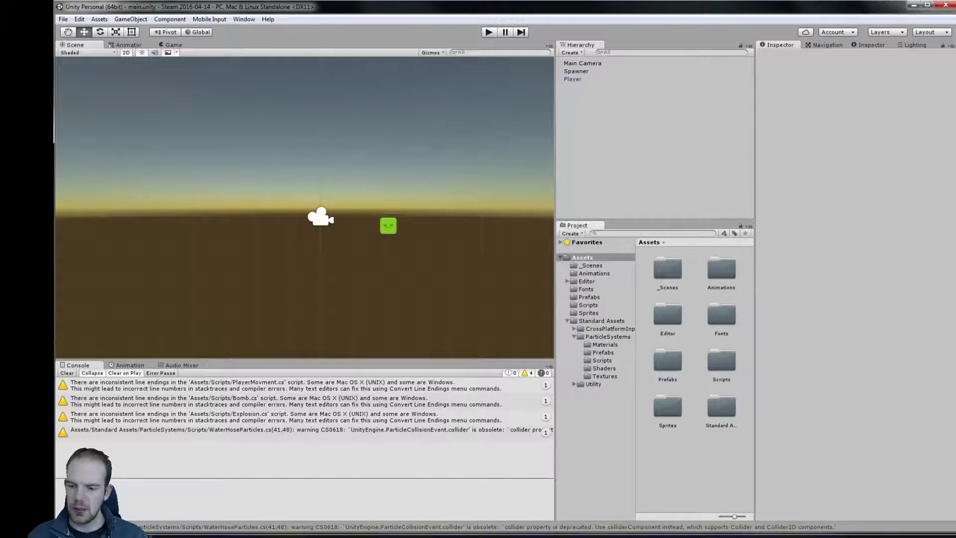
pyautogui.click(582, 63)
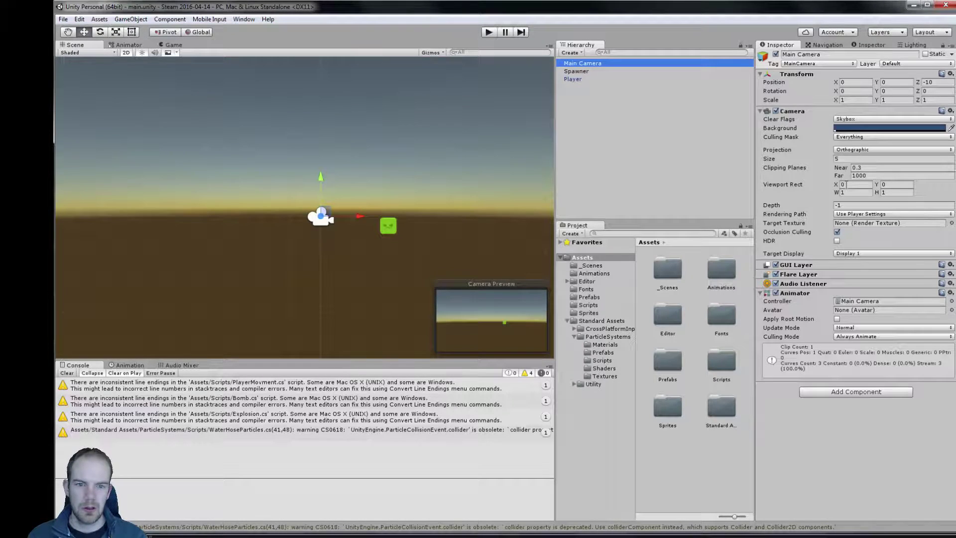
pyautogui.hotkey('alt', 'Tab')
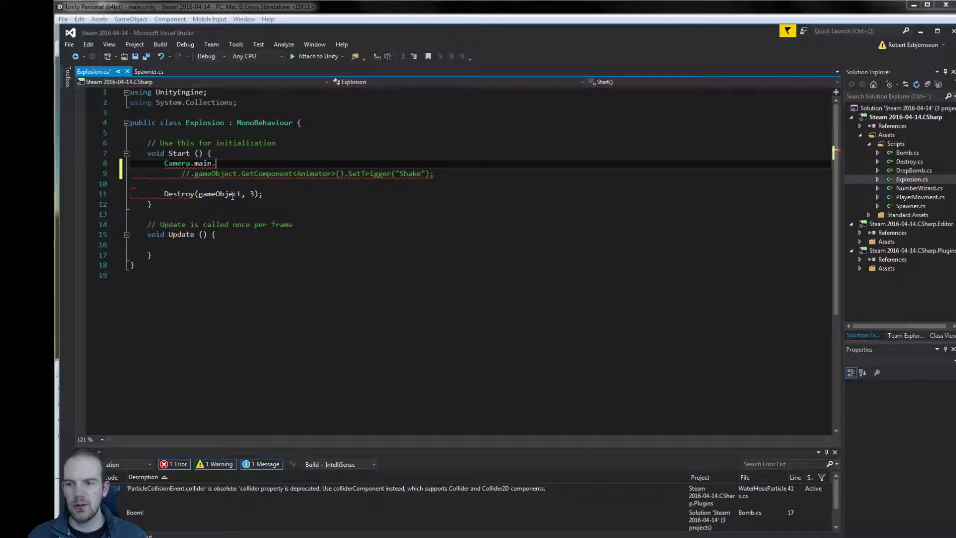
pyautogui.write('orthographicSize ')
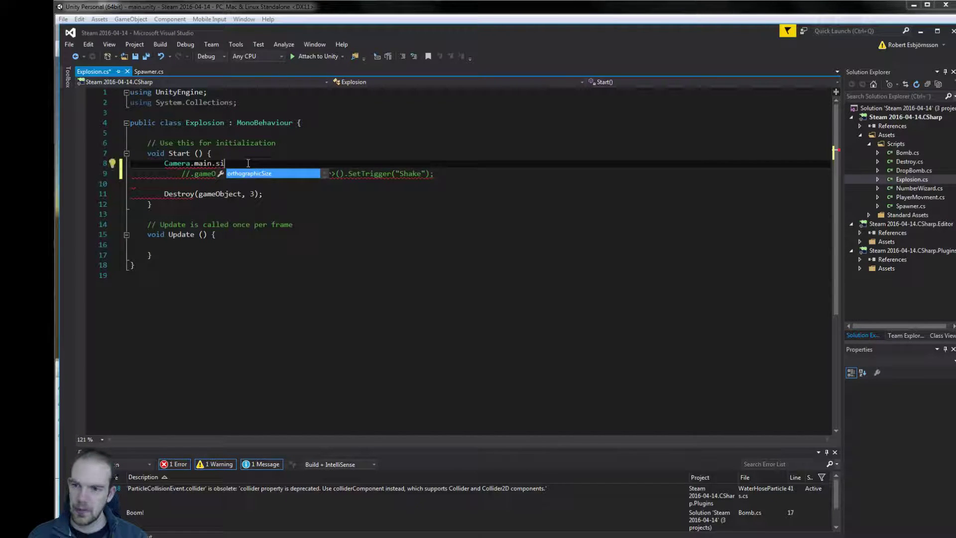
pyautogui.write('= ')
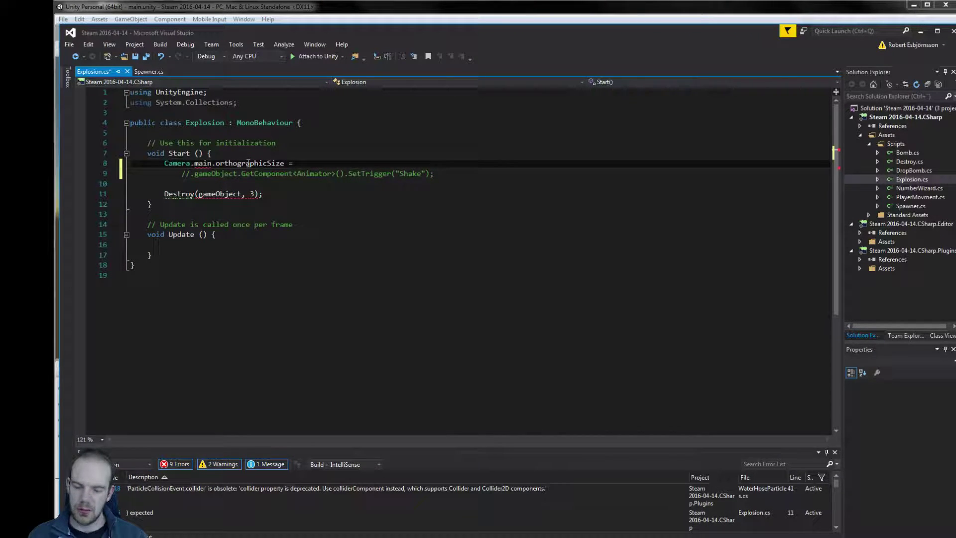
pyautogui.write('3;')
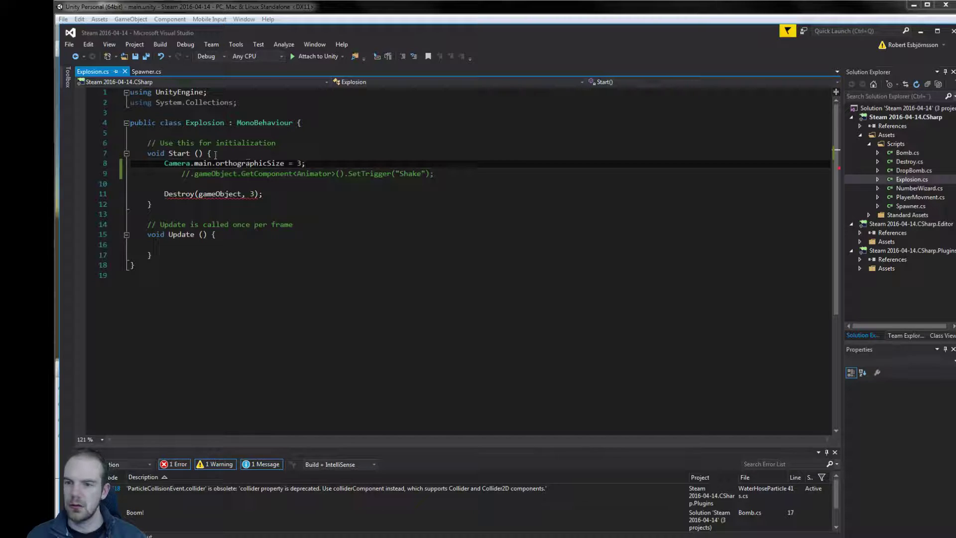
pyautogui.click(355, 4)
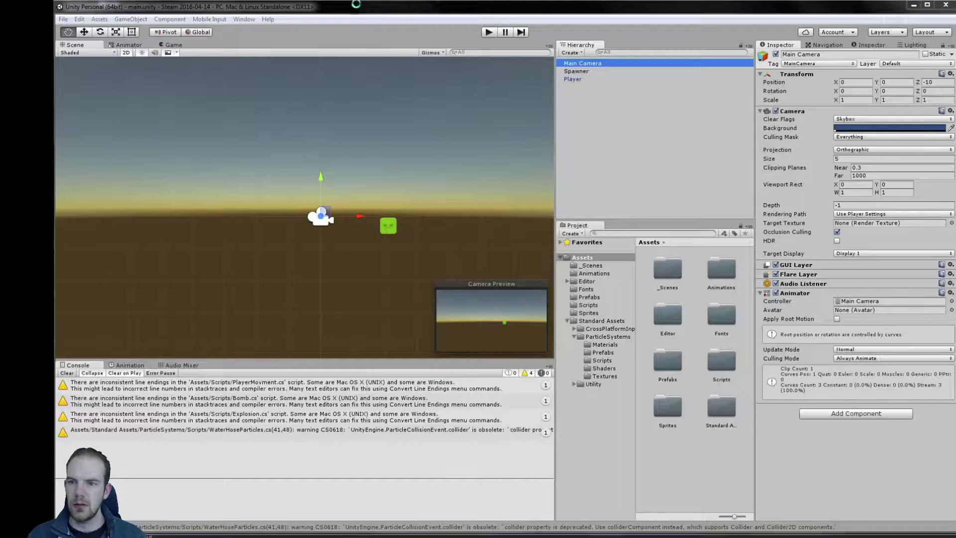
# - Run play mode to watch the bombs shrink the camera to size 3, then return to Explosion.cs
pyautogui.click(484, 34)
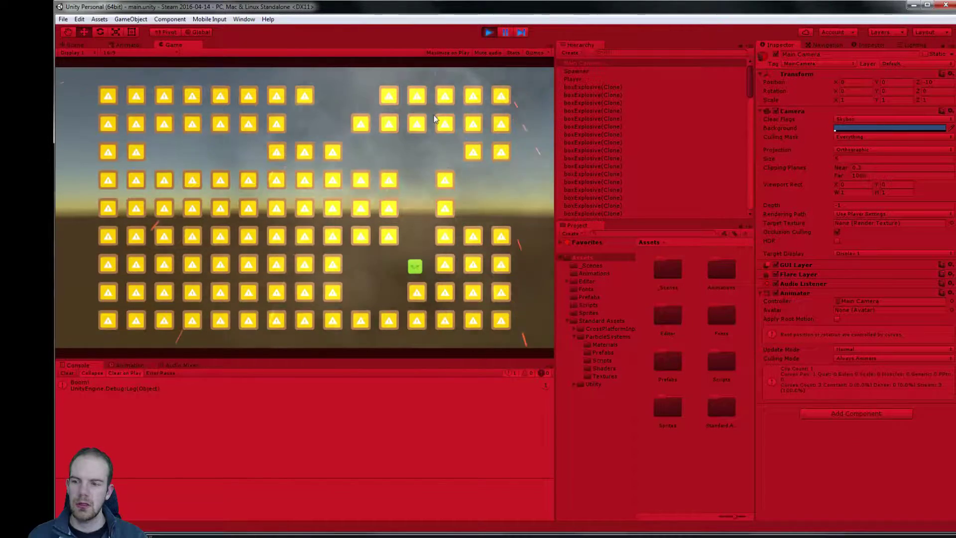
pyautogui.click(488, 32)
pyautogui.hotkey('alt', 'Tab')
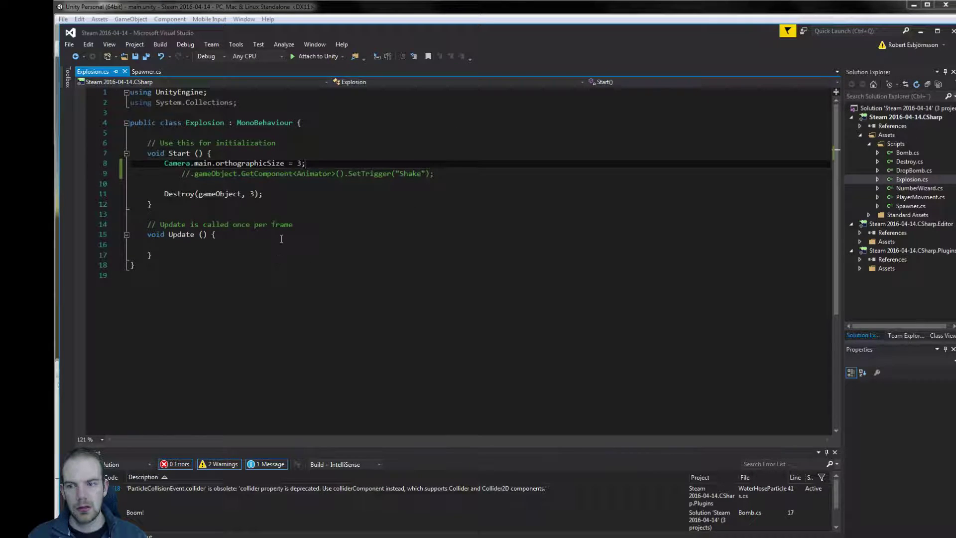
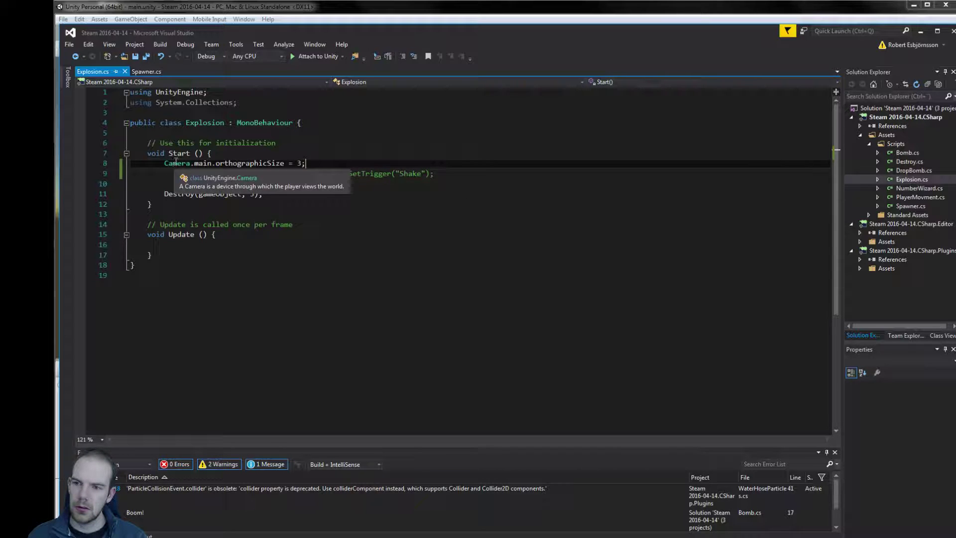
# - In Explosion.cs Start(), begin a new line calling GameObject.Find("Main Camera").GetComponent
pyautogui.click(275, 155)
pyautogui.press('Return')
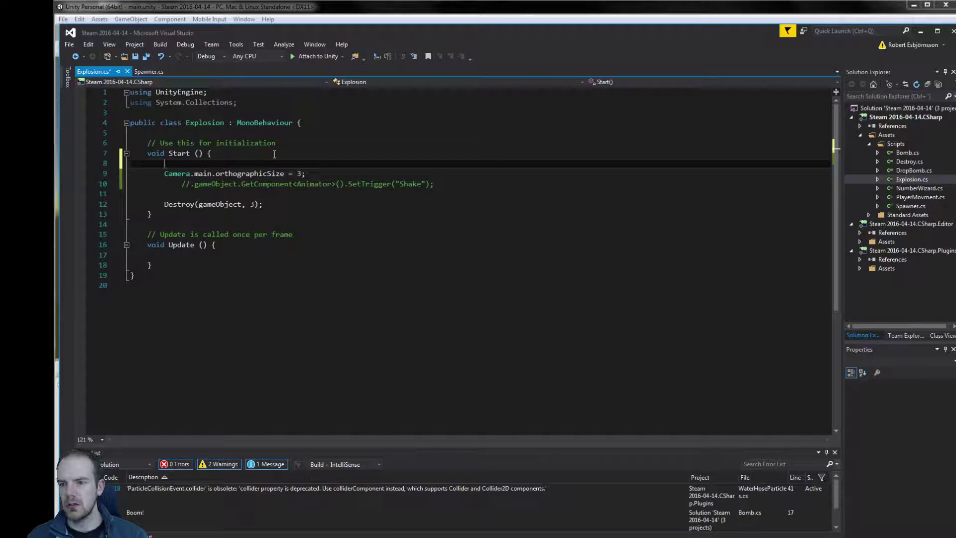
pyautogui.write('Gam')
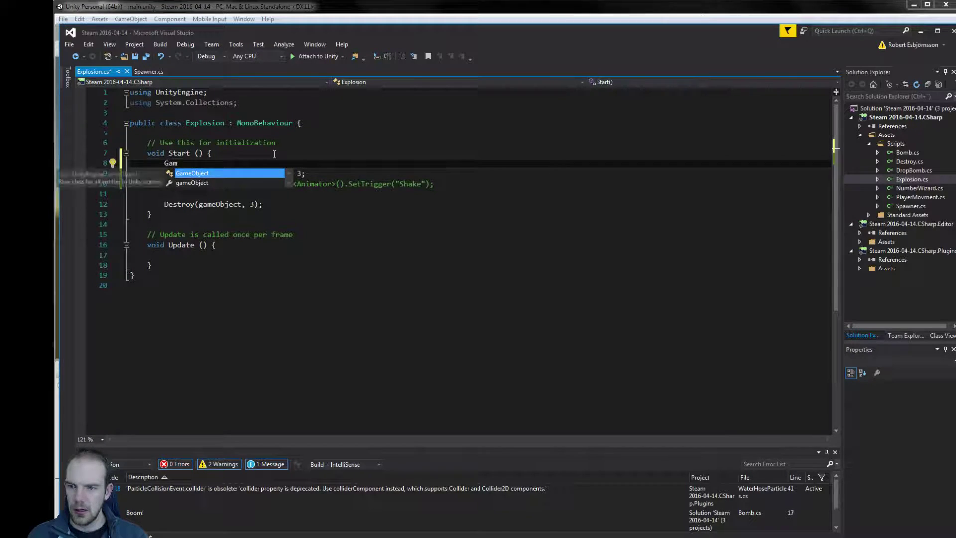
pyautogui.press('Tab')
pyautogui.write('.f')
pyautogui.press('Tab')
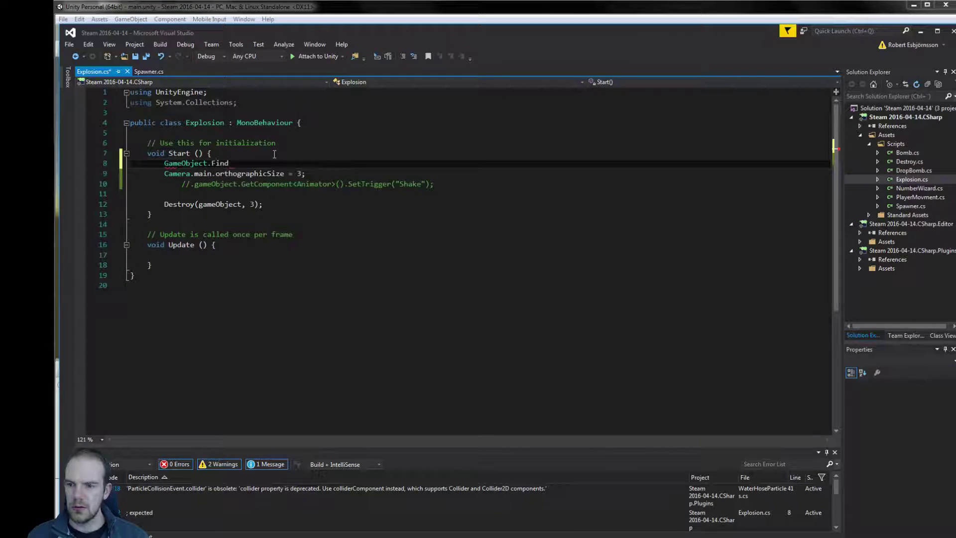
pyautogui.write('("Main Camera")')
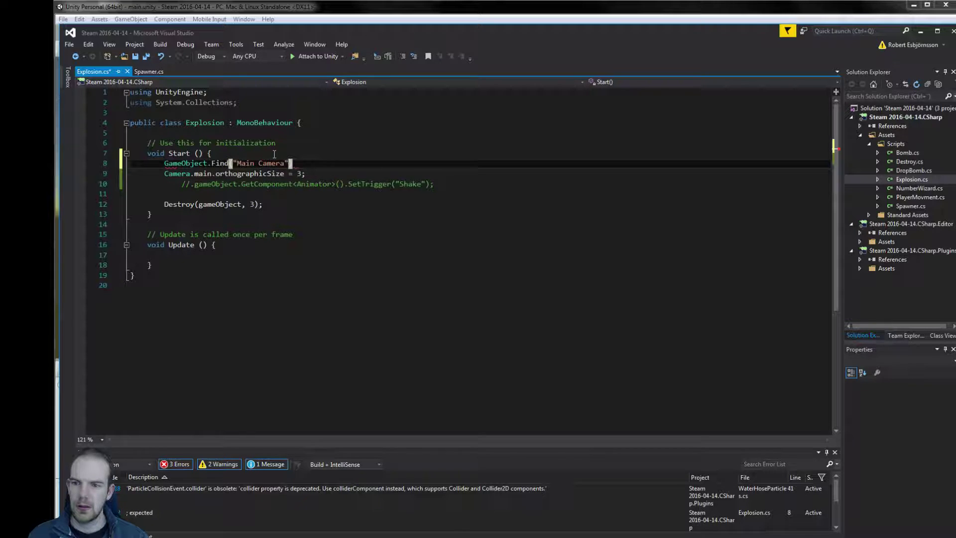
pyautogui.write('.get')
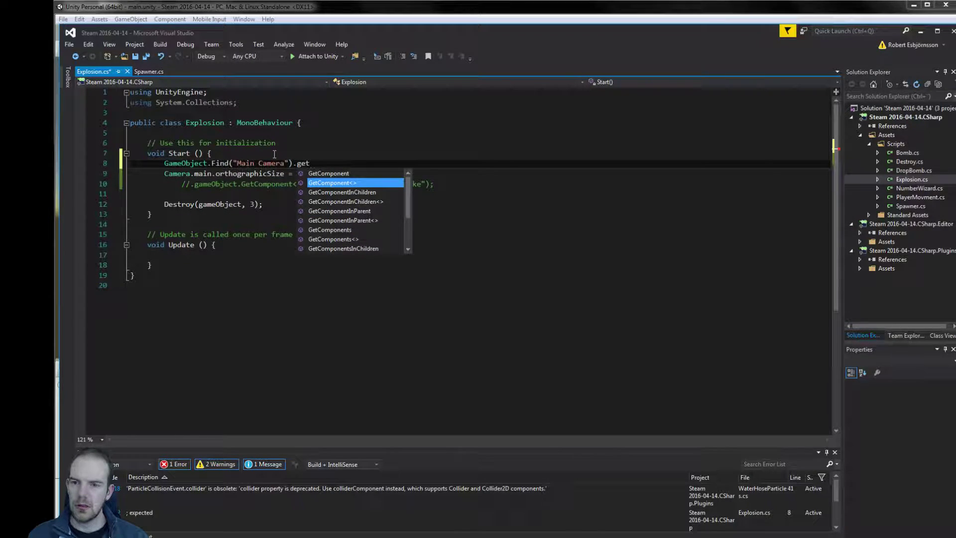
pyautogui.press('Tab')
# - Finish the line with <Animator>().SetTrigger("Shake") and save the script
pyautogui.write('<')
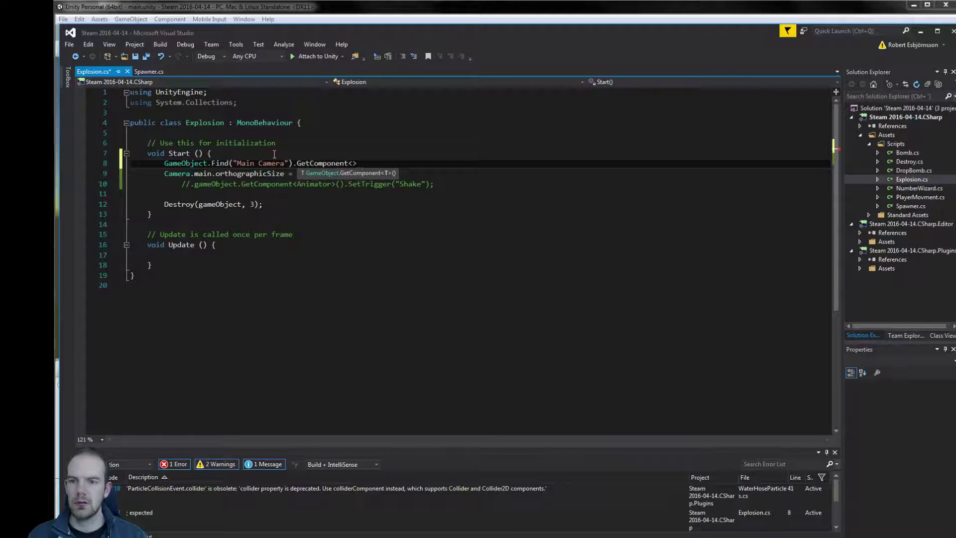
pyautogui.write('Ani')
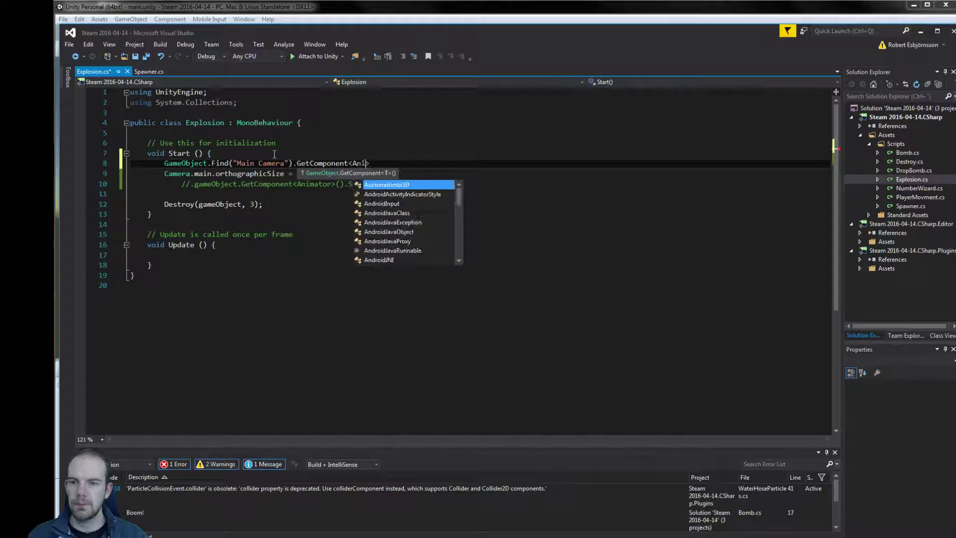
pyautogui.press('Tab')
pyautogui.press('BackSpace')
pyautogui.press('BackSpace')
pyautogui.press('BackSpace')
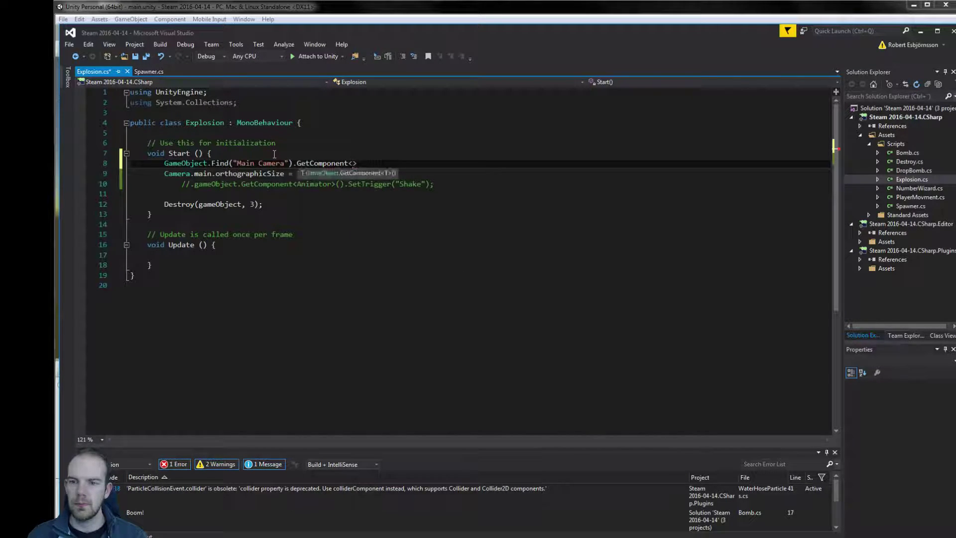
pyautogui.write('Animator')
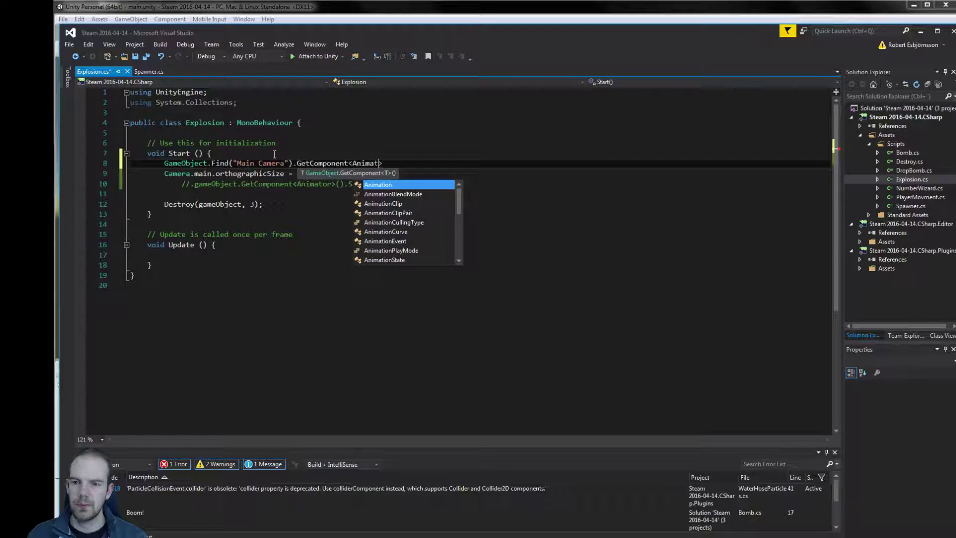
pyautogui.press('Tab')
pyautogui.write('()')
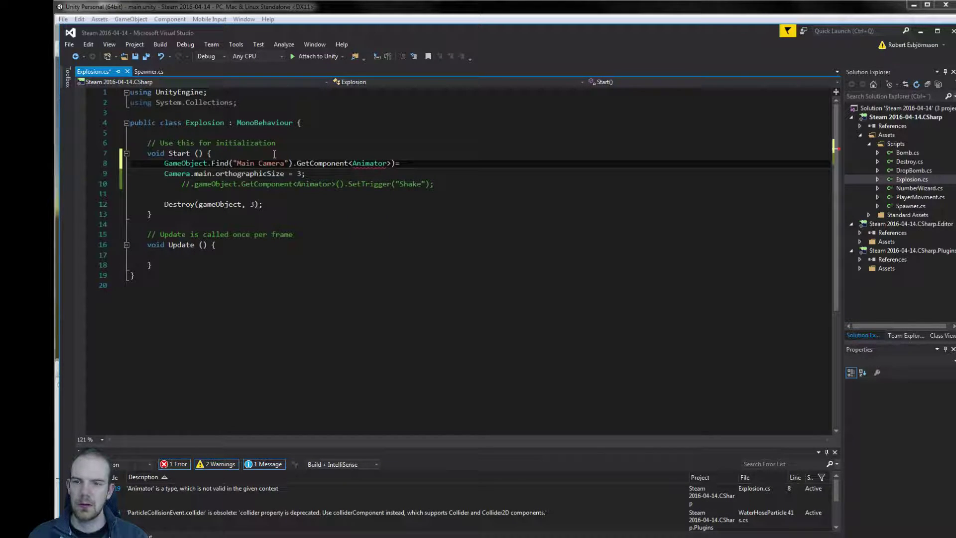
pyautogui.write('(')
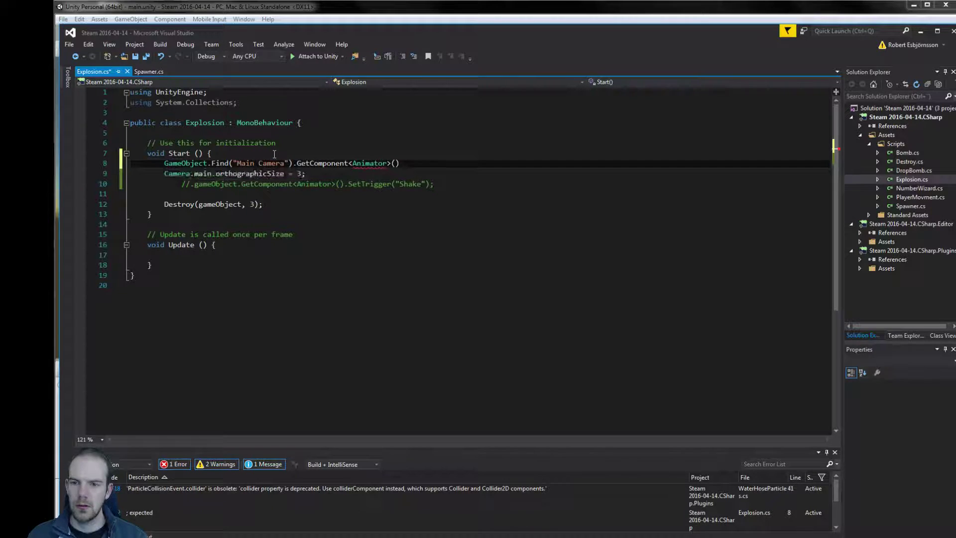
pyautogui.write('.set')
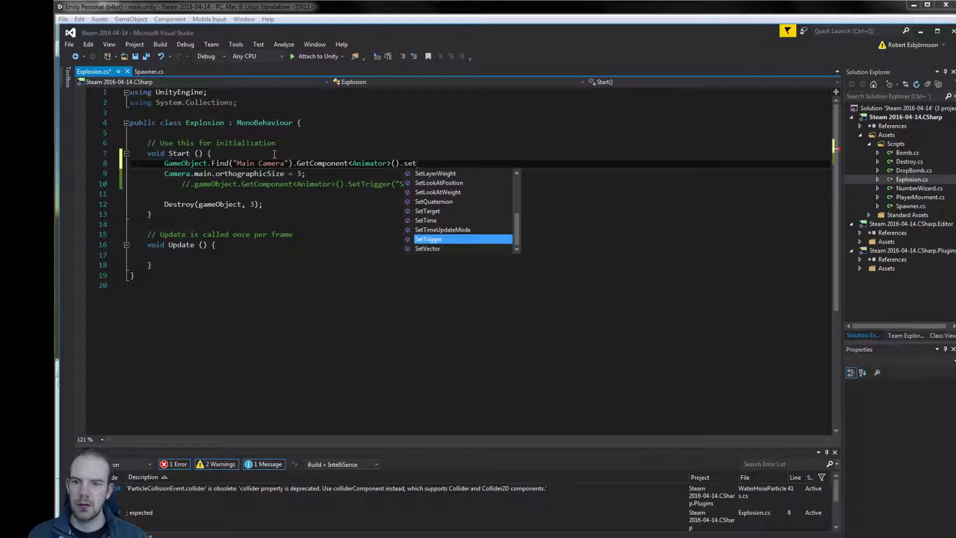
pyautogui.write('("s')
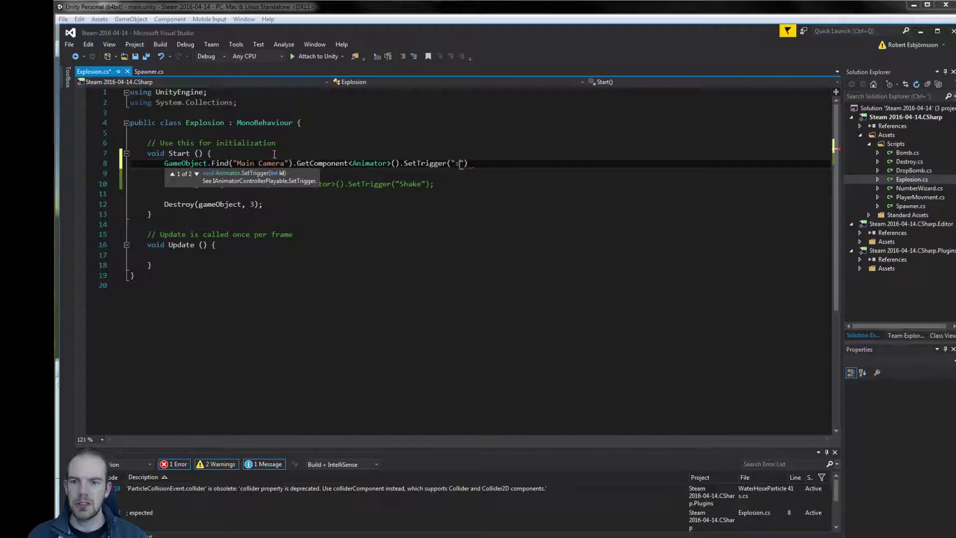
pyautogui.write('h')
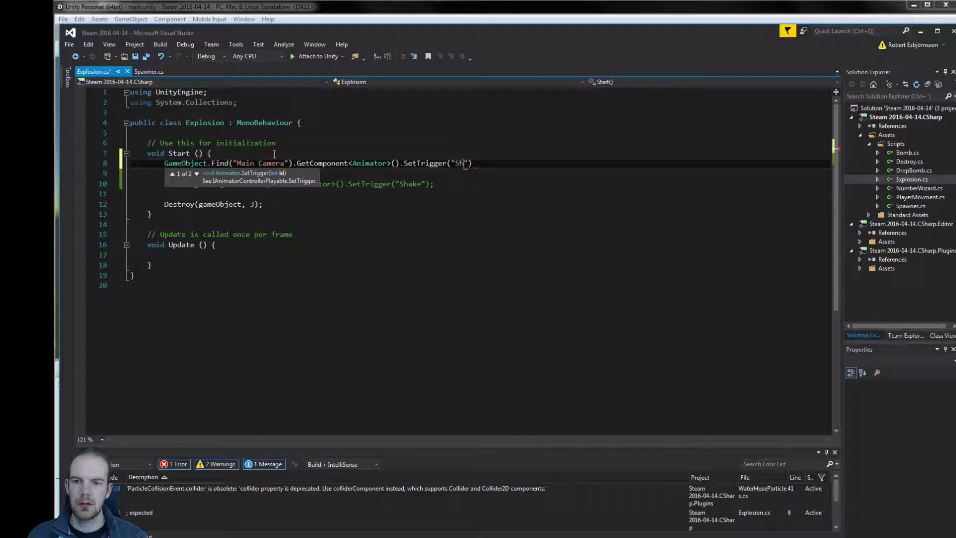
pyautogui.write('hake")')
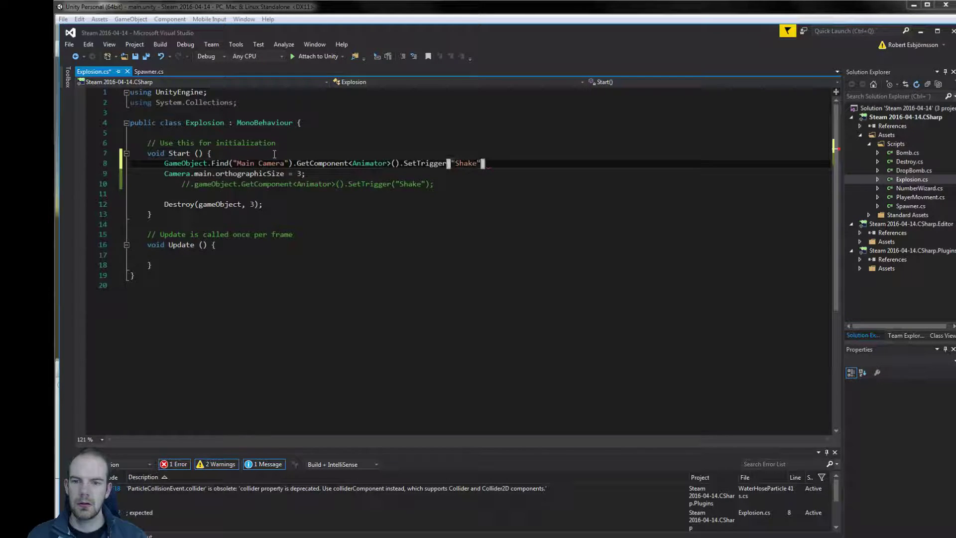
pyautogui.write(';')
pyautogui.press('Down')
pyautogui.hotkey('ctrl', 's')
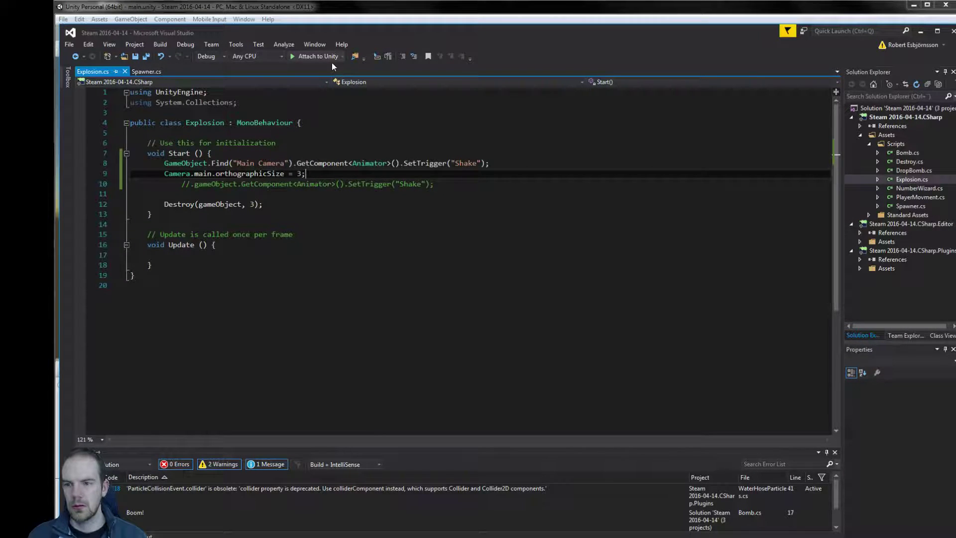
# - Run a quick Play-mode test of the explosion change in Unity, then stop it
pyautogui.click(351, 16)
pyautogui.click(488, 32)
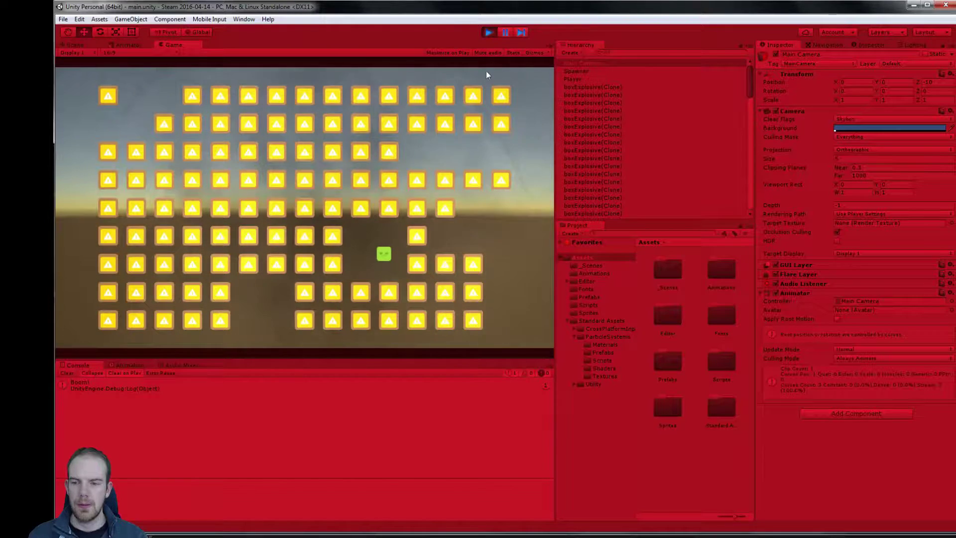
pyautogui.click(485, 32)
pyautogui.hotkey('alt', 'Tab')
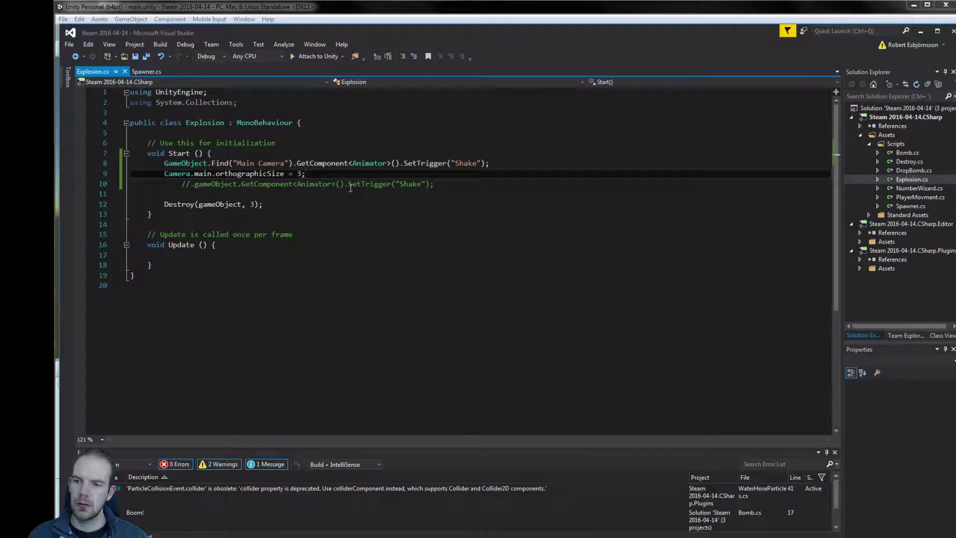
pyautogui.hotkey('alt', 'Tab')
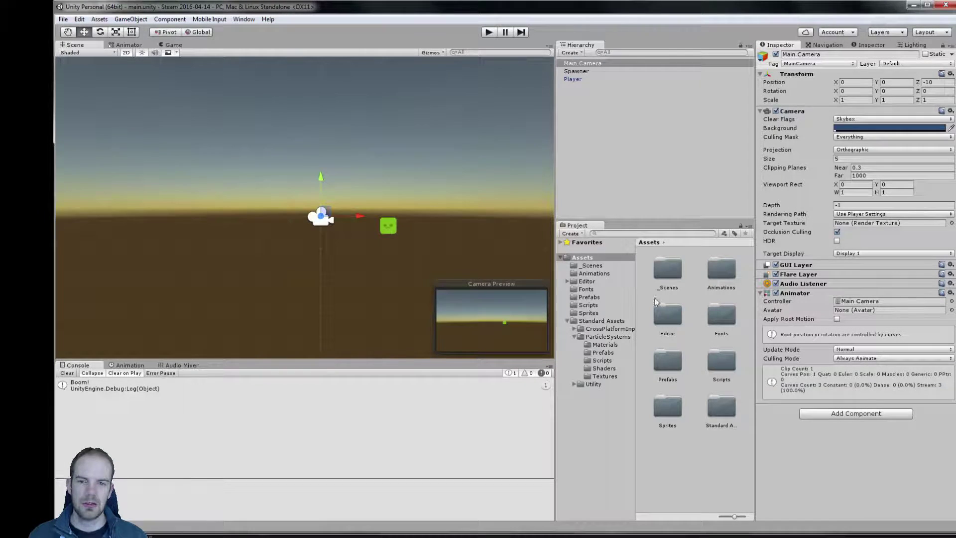
# - Add the Explosion script component to the ParticleSystems Prefabs Explosion prefab
pyautogui.click(603, 353)
pyautogui.click(713, 318)
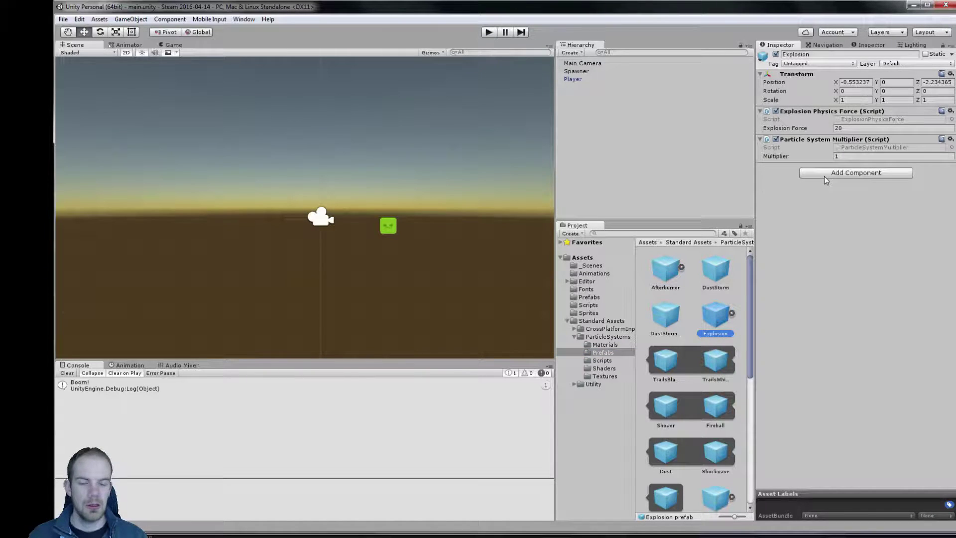
pyautogui.click(824, 175)
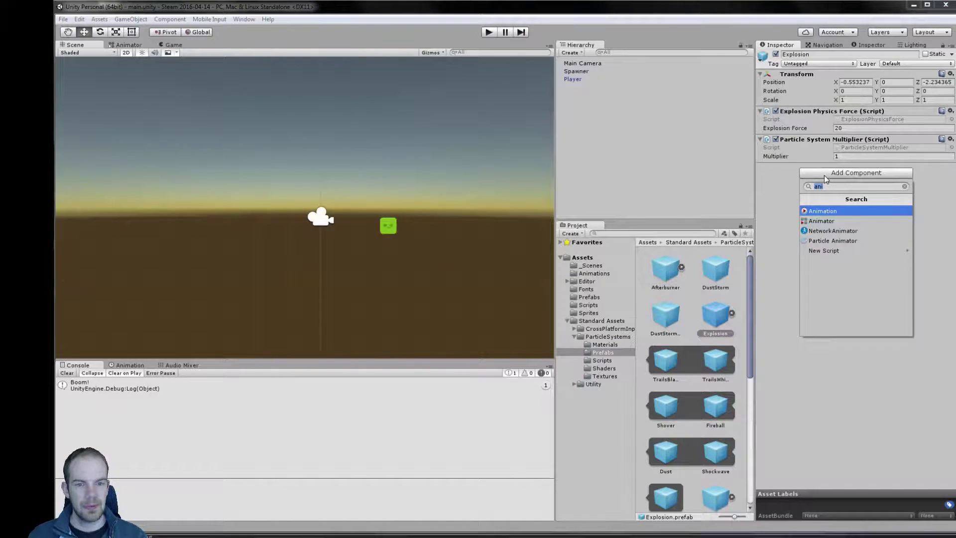
pyautogui.write('ex')
pyautogui.press('Return')
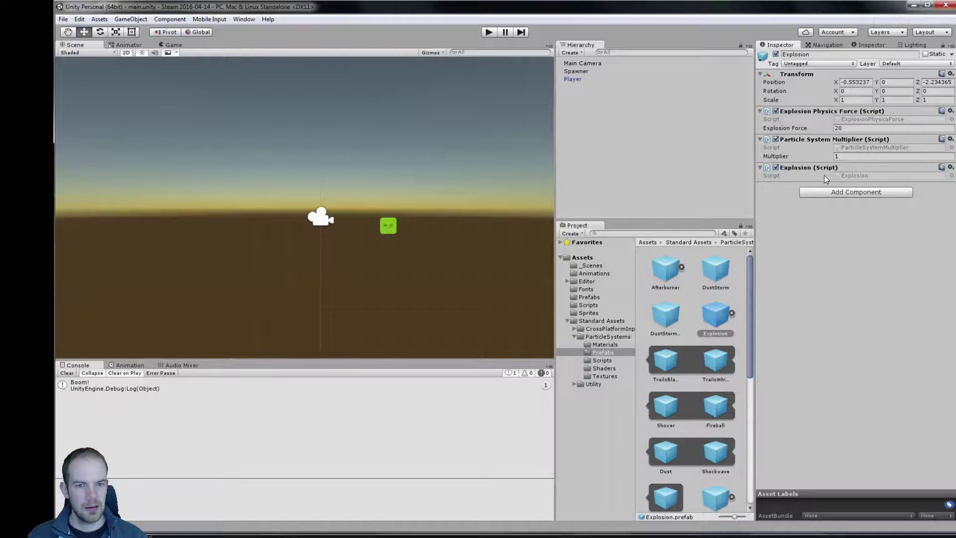
pyautogui.hotkey('alt', 'Tab')
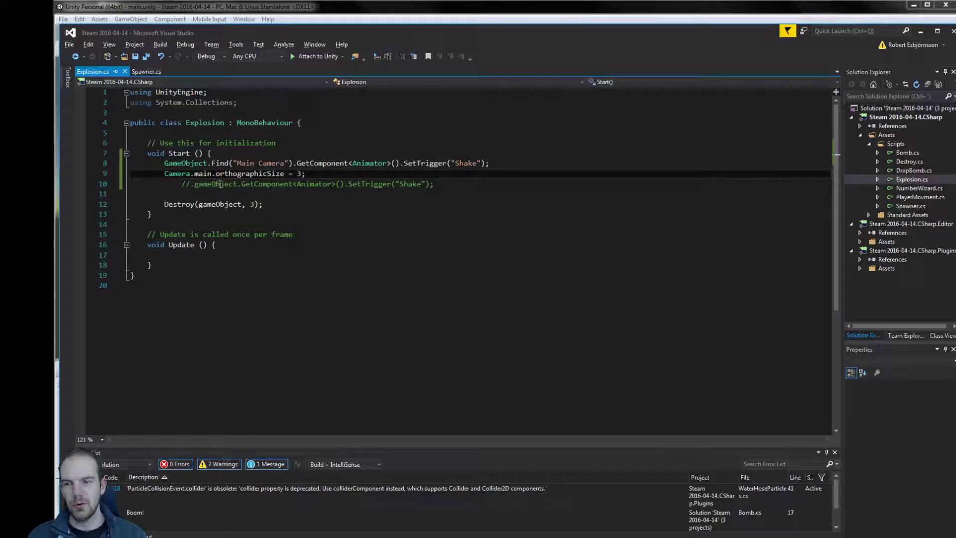
# - Remove the orthographicSize code so line 9 triggers Shake through Camera.main's Animator, and save
pyautogui.moveTo(236, 185); pyautogui.dragTo(216, 174)
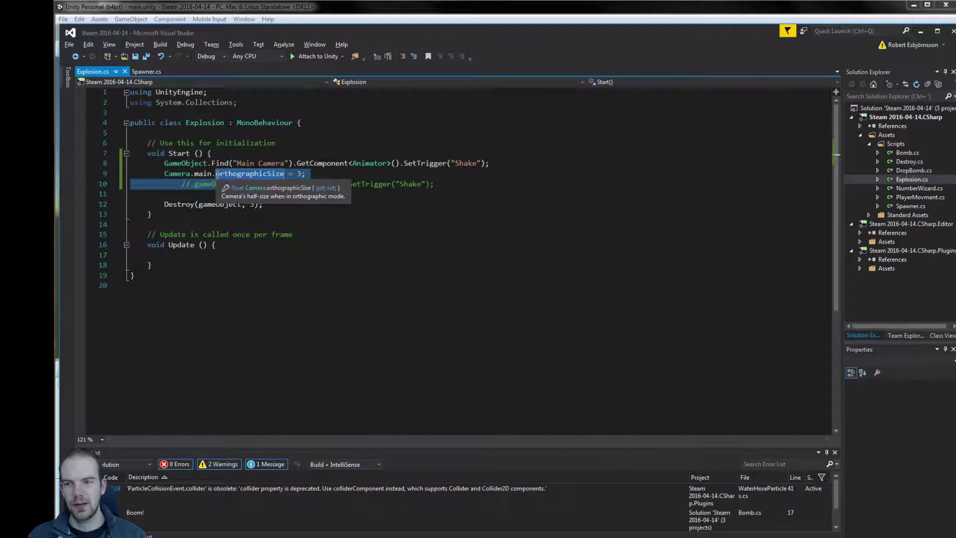
pyautogui.press('Delete')
pyautogui.press('Delete')
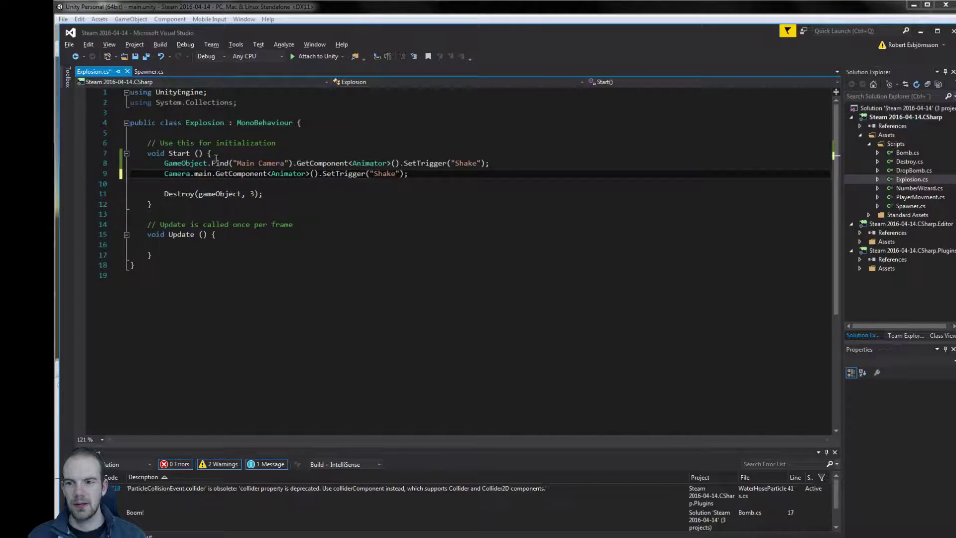
pyautogui.click(216, 159)
pyautogui.hotkey('ctrl', 's')
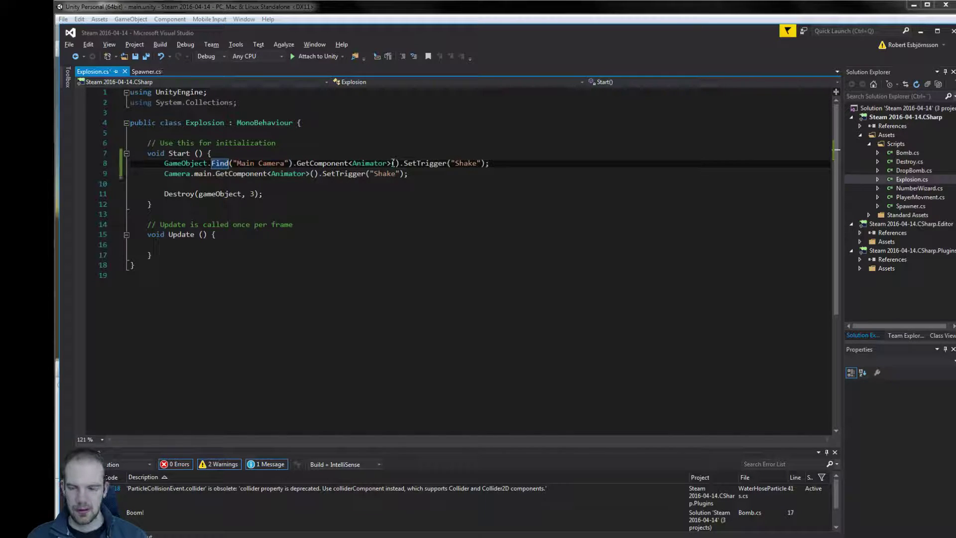
# - Comment out the GameObject.Find Shake line, then start Play mode in Unity
pyautogui.click(528, 163)
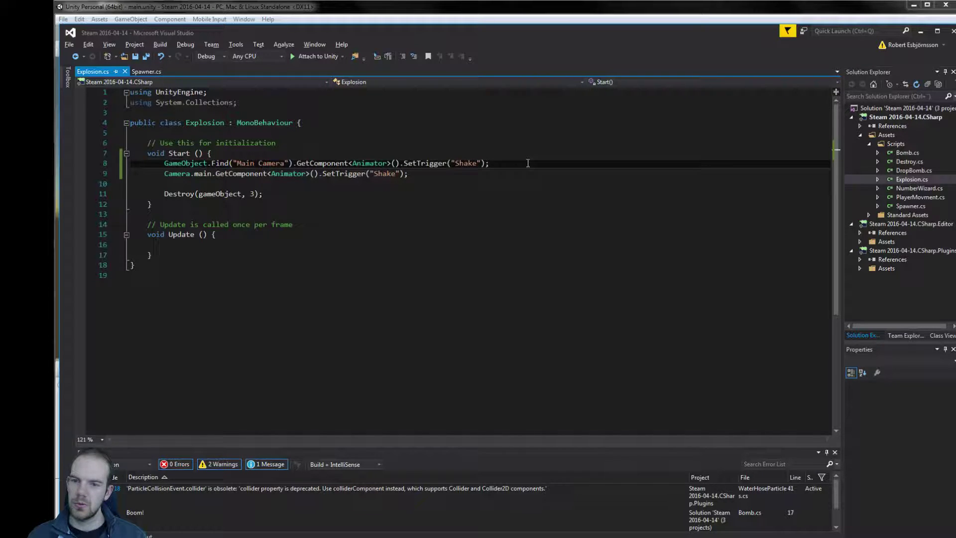
pyautogui.tripleClick(528, 163)
pyautogui.hotkey('ctrl', 'k')
pyautogui.hotkey('ctrl', 'c')
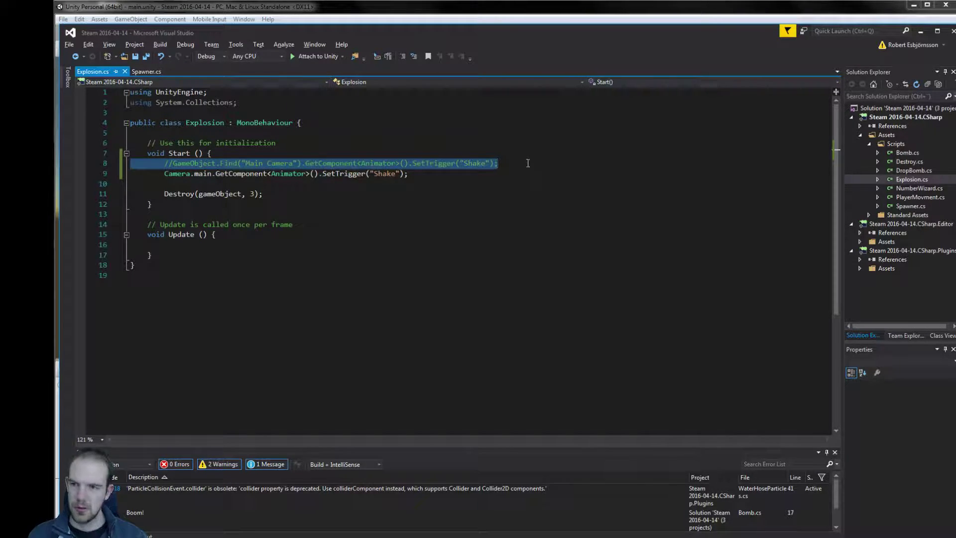
pyautogui.click(479, 19)
pyautogui.click(489, 38)
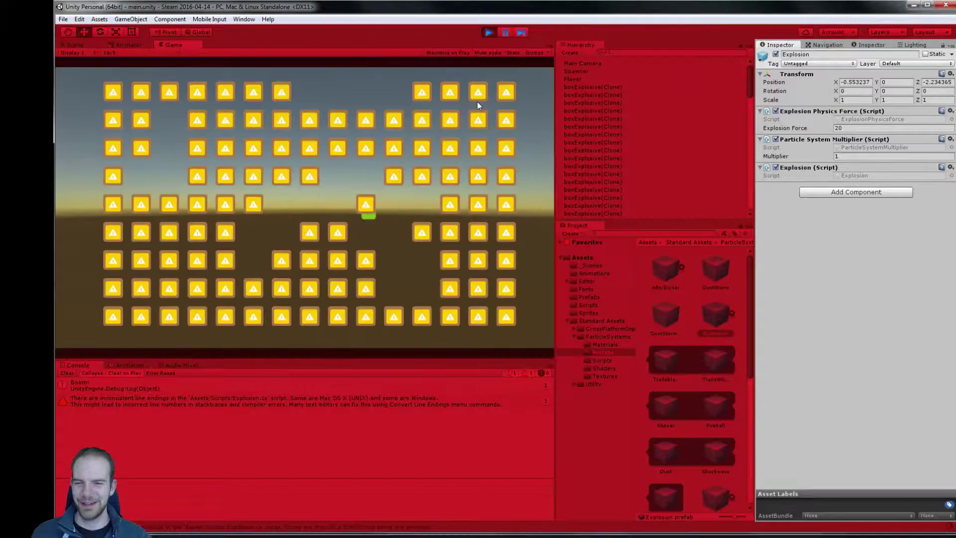
# - Move the player around the grid with the arrow keys, dropping the first bombs with Space
pyautogui.press('Right')
pyautogui.press('Up')
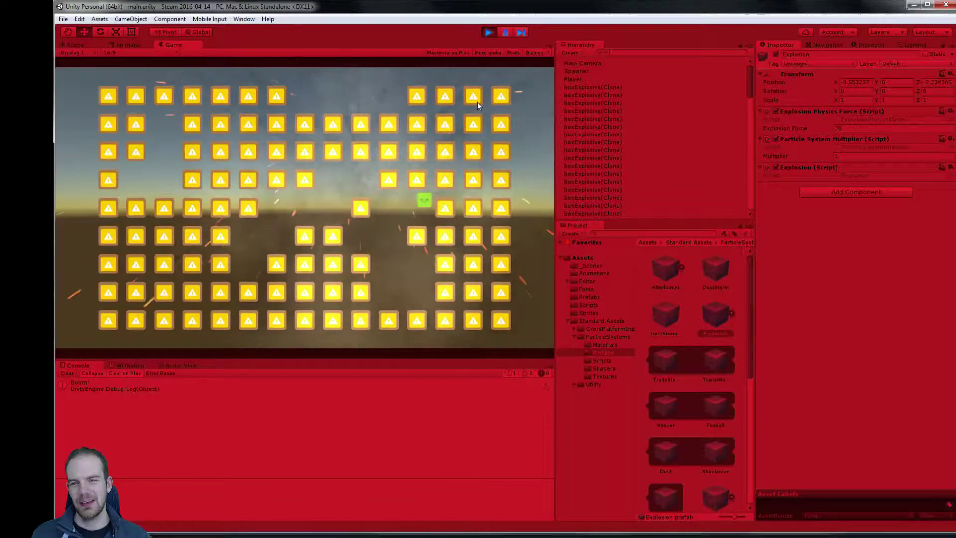
pyautogui.press('Left')
pyautogui.press('Left')
pyautogui.press('Down')
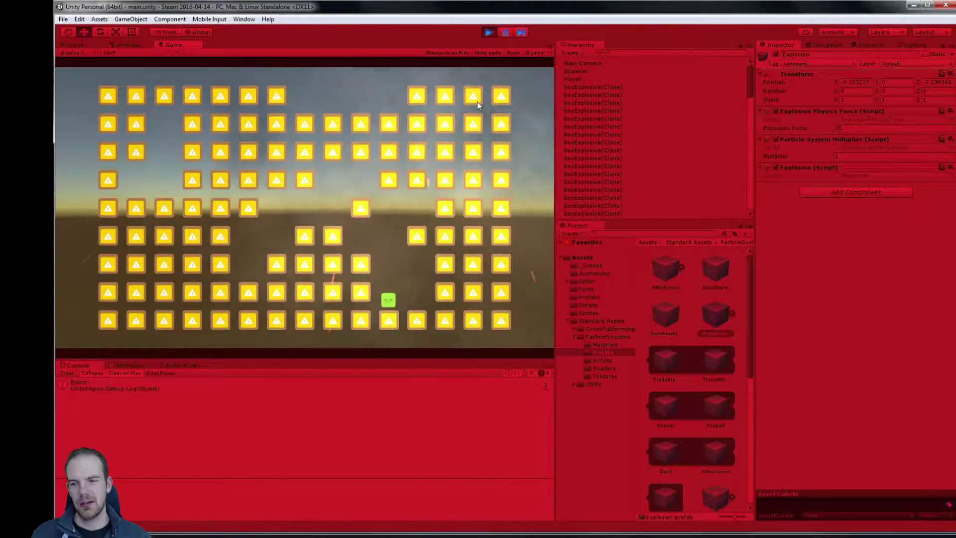
pyautogui.press('space')
pyautogui.press('Up')
pyautogui.press('Left')
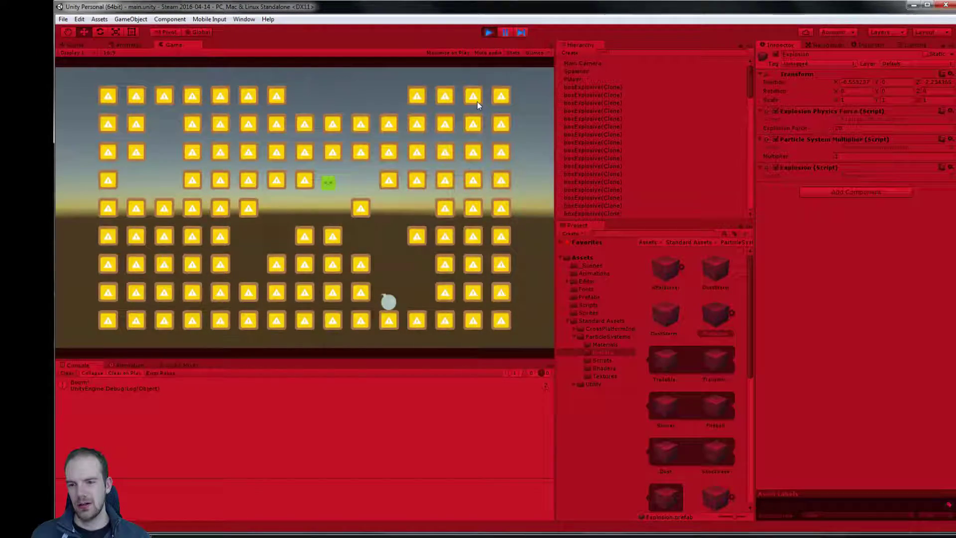
pyautogui.press('space')
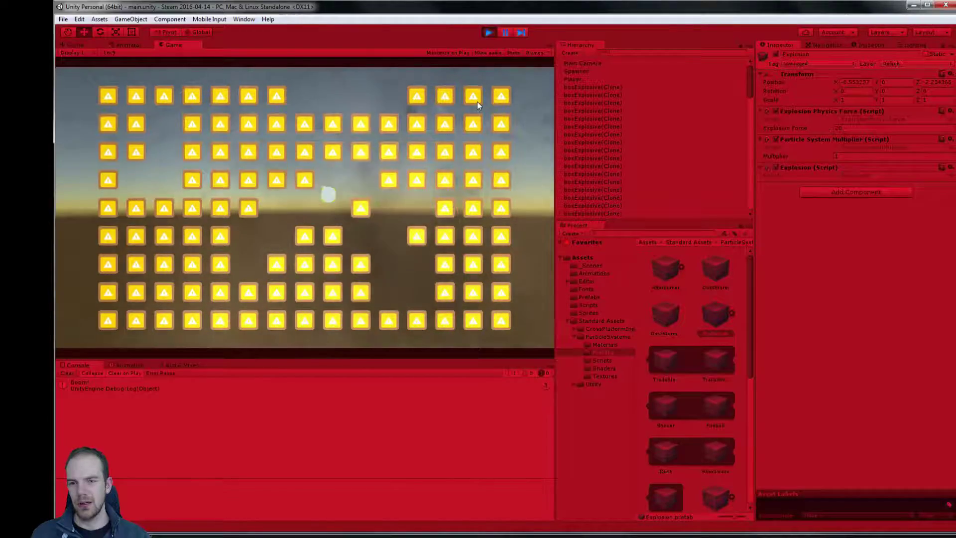
pyautogui.press('Right')
# - Drop three more bombs in quick succession, move clear of the blasts, and stop play mode
pyautogui.press('Right')
pyautogui.press('space')
pyautogui.press('Down')
pyautogui.press('space')
pyautogui.press('Down')
pyautogui.press('space')
pyautogui.press('Down')
pyautogui.press('Right')
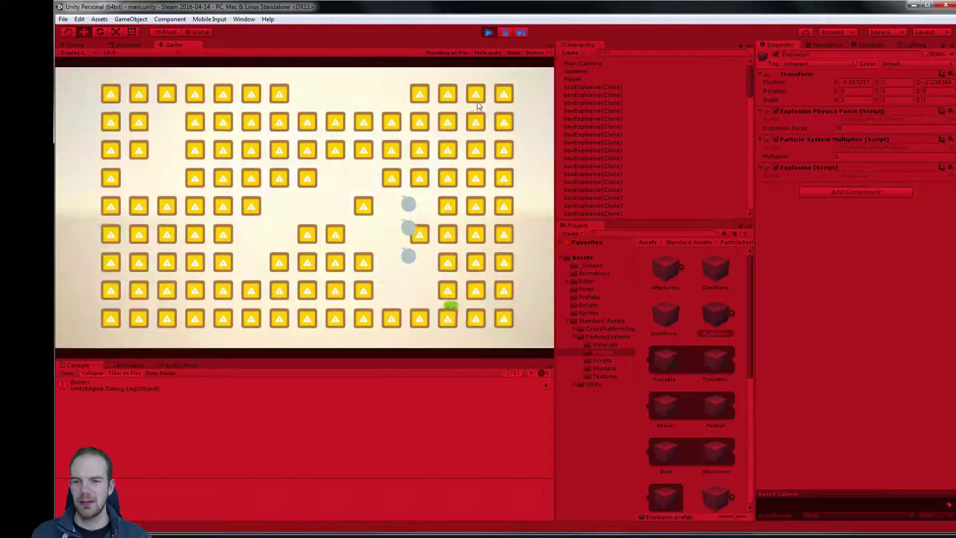
pyautogui.press('Right')
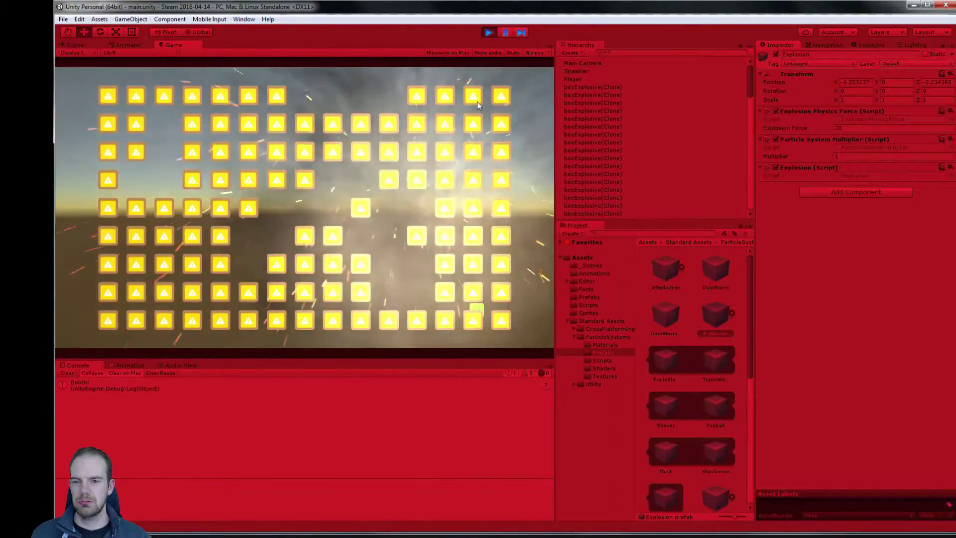
pyautogui.press('Left')
pyautogui.press('space')
pyautogui.press('Up')
pyautogui.press('space')
pyautogui.press('Up')
pyautogui.press('space')
pyautogui.press('Left')
pyautogui.press('Left')
pyautogui.press('space')
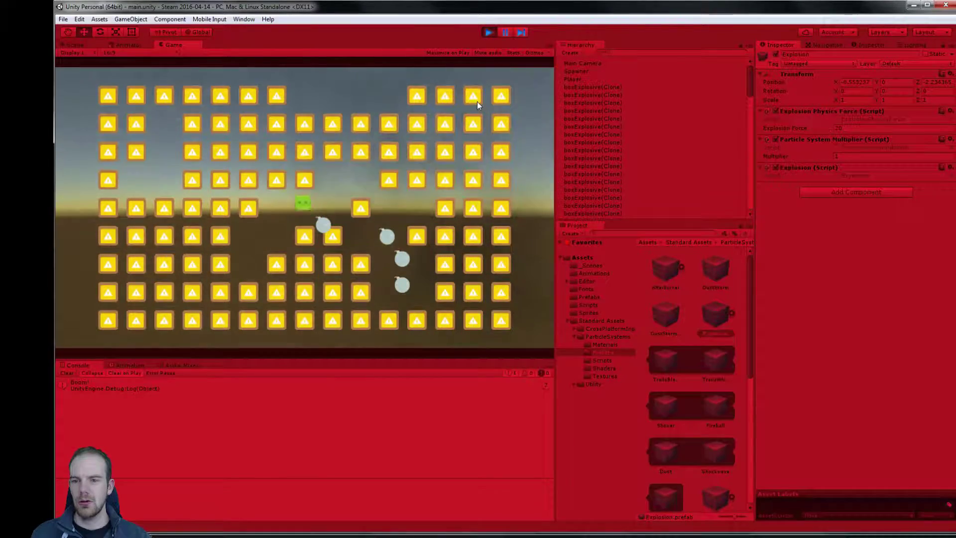
pyautogui.press('Left')
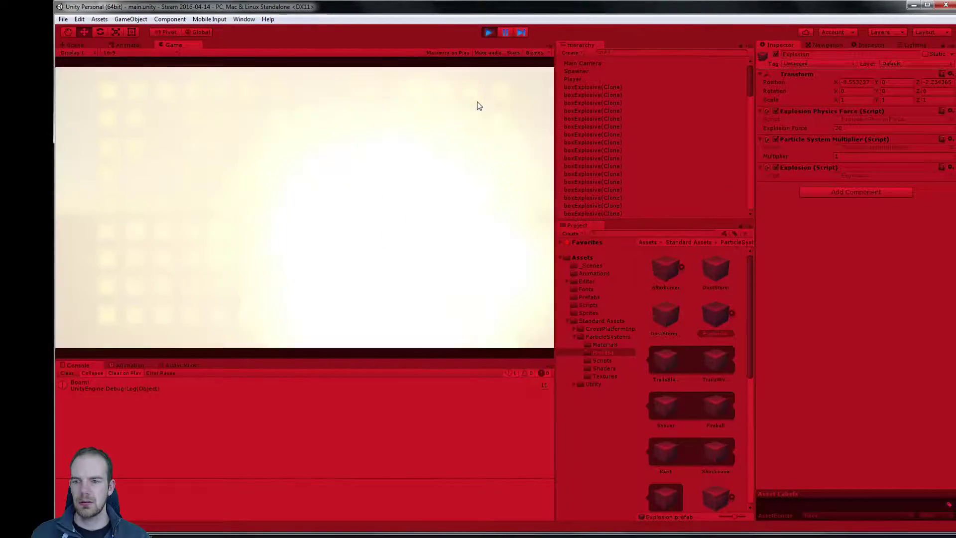
pyautogui.click(488, 33)
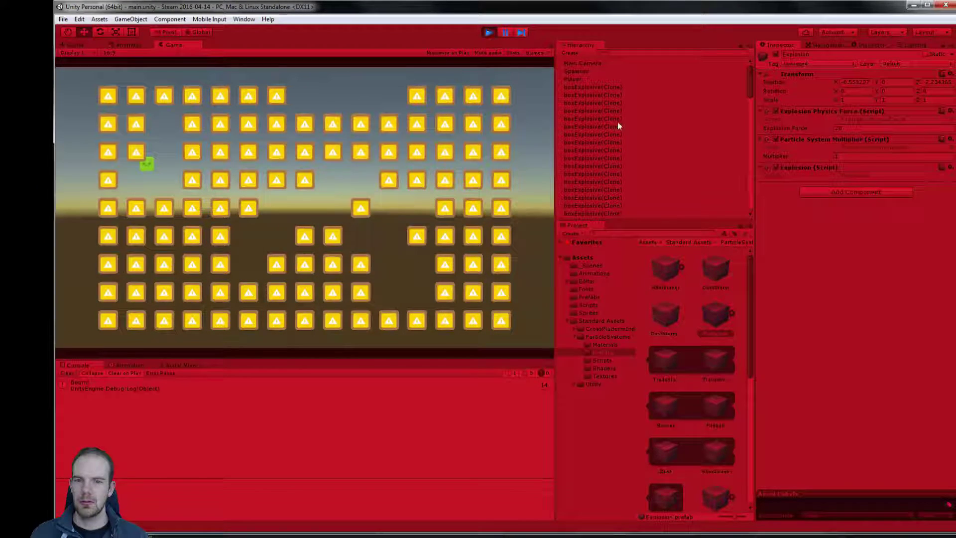
pyautogui.moveTo(748, 80); pyautogui.dragTo(744, 84)
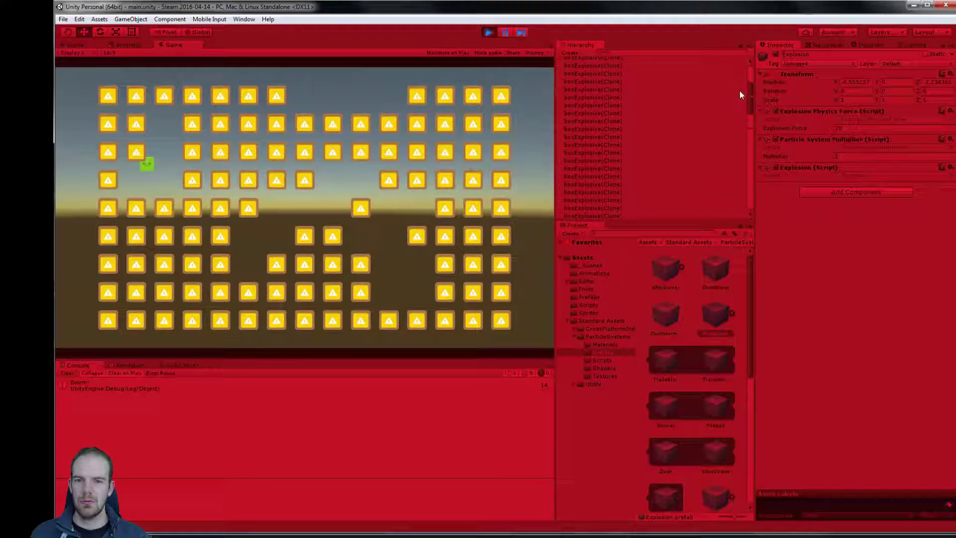
# - Leave play mode and locate the Main Camera's animator controller via its Animator component
pyautogui.click(489, 33)
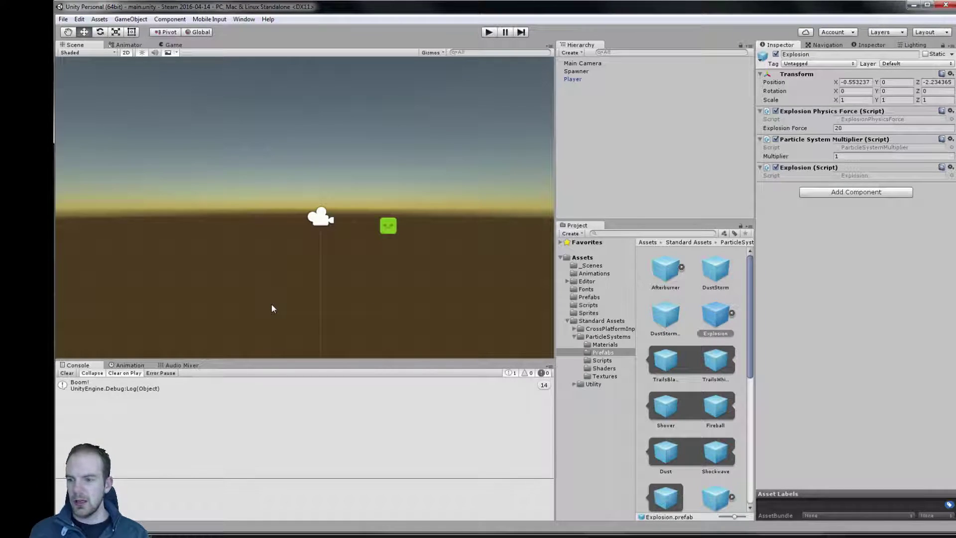
pyautogui.click(147, 368)
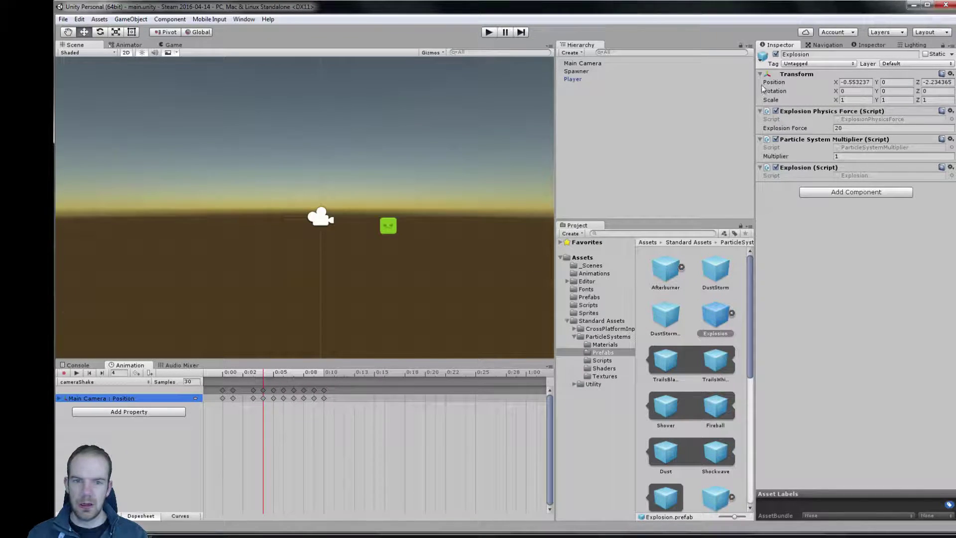
pyautogui.click(598, 64)
pyautogui.click(861, 302)
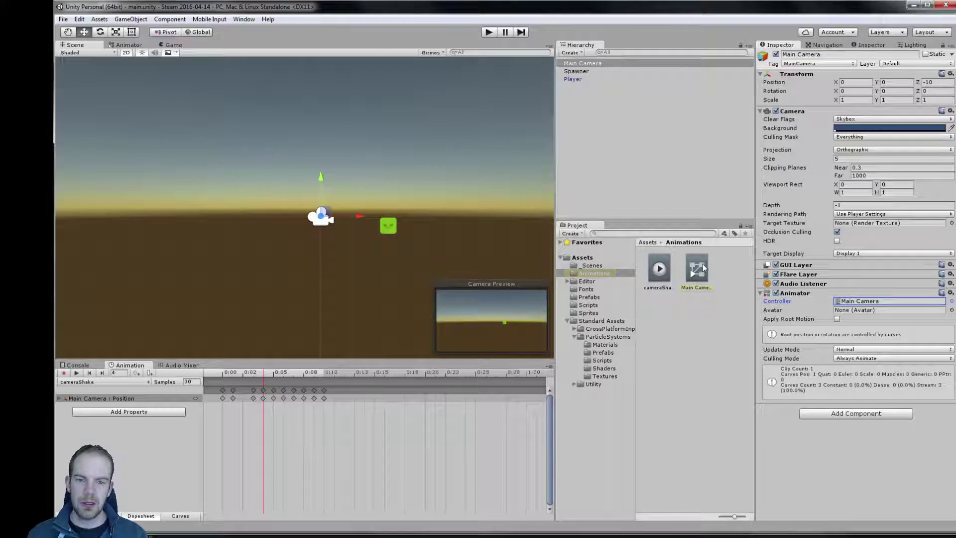
pyautogui.doubleClick(857, 301)
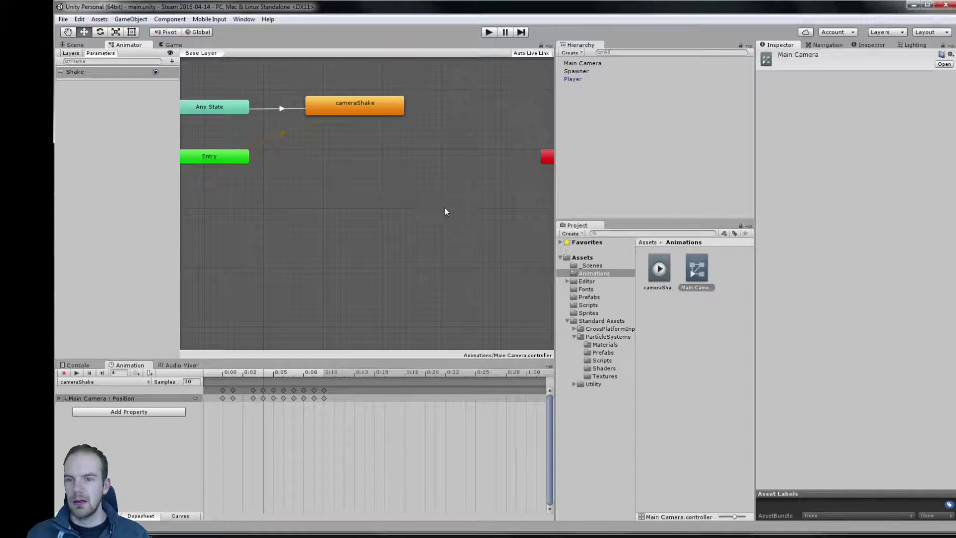
# - Inspect the Any State→cameraShake transition and the Entry node's default state in the controller graph
pyautogui.moveTo(355, 186); pyautogui.dragTo(327, 212, button='middle')
pyautogui.moveTo(342, 211); pyautogui.dragTo(401, 218)
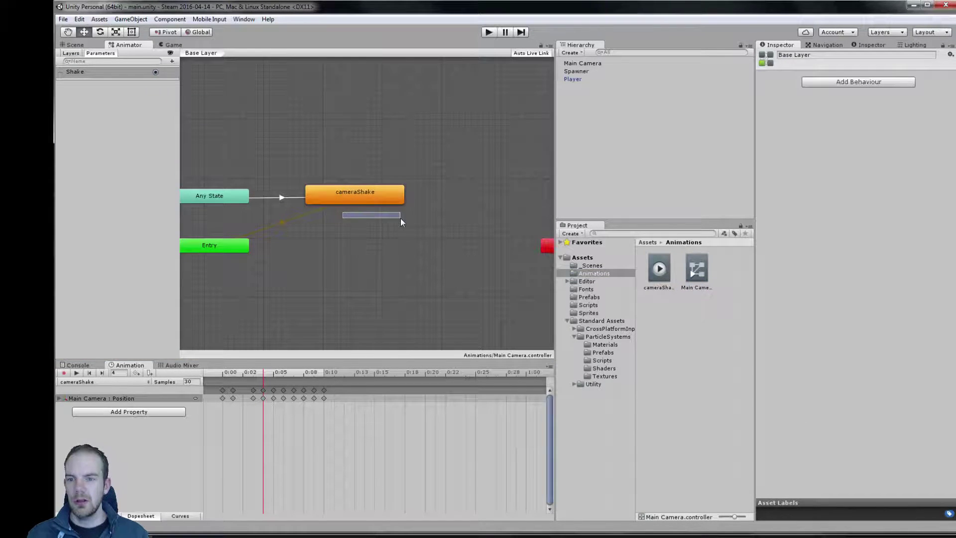
pyautogui.click(282, 199)
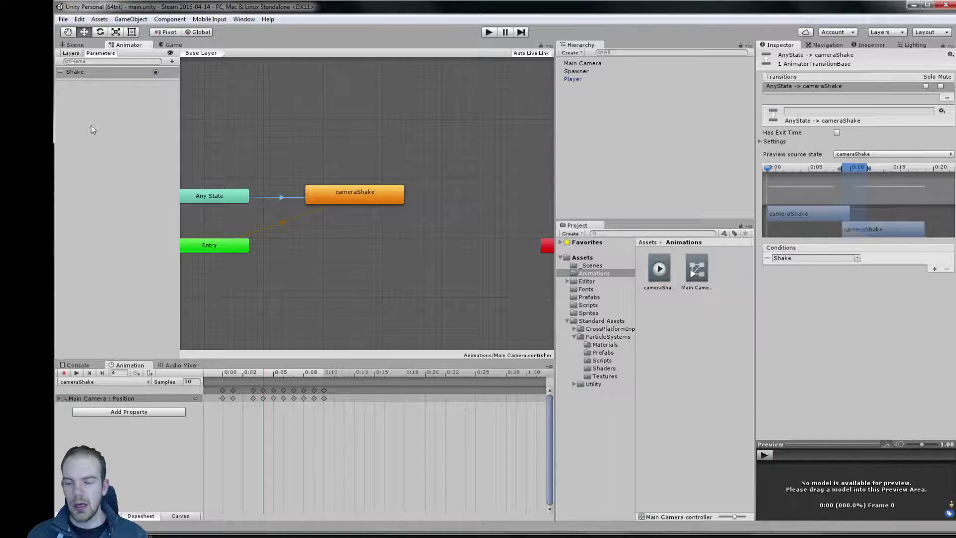
pyautogui.moveTo(262, 153); pyautogui.dragTo(317, 139, button='middle')
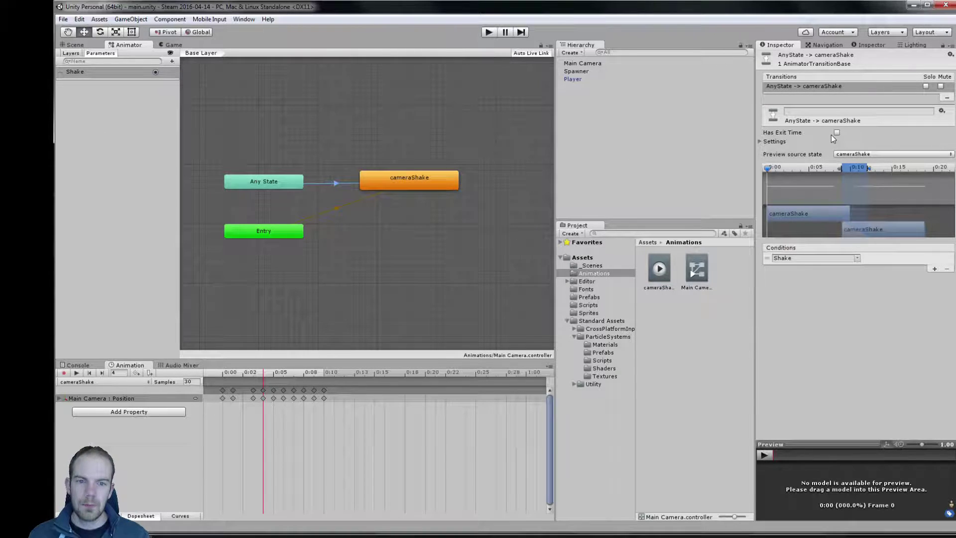
pyautogui.click(334, 208)
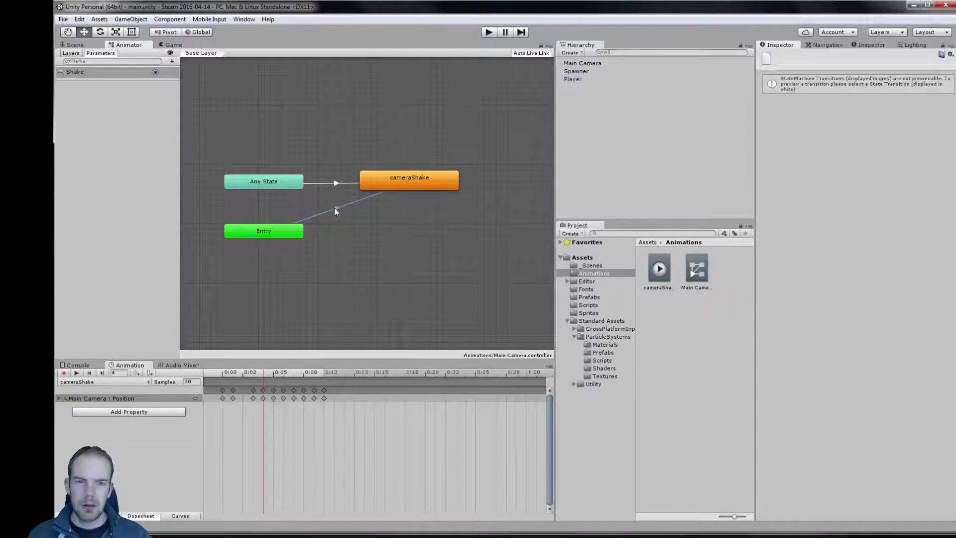
pyautogui.click(266, 234)
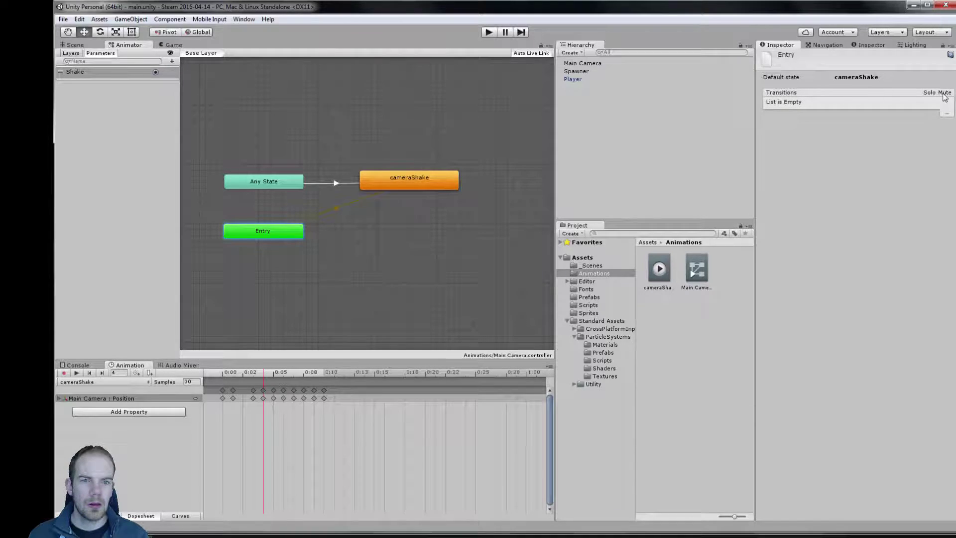
pyautogui.rightClick(437, 184)
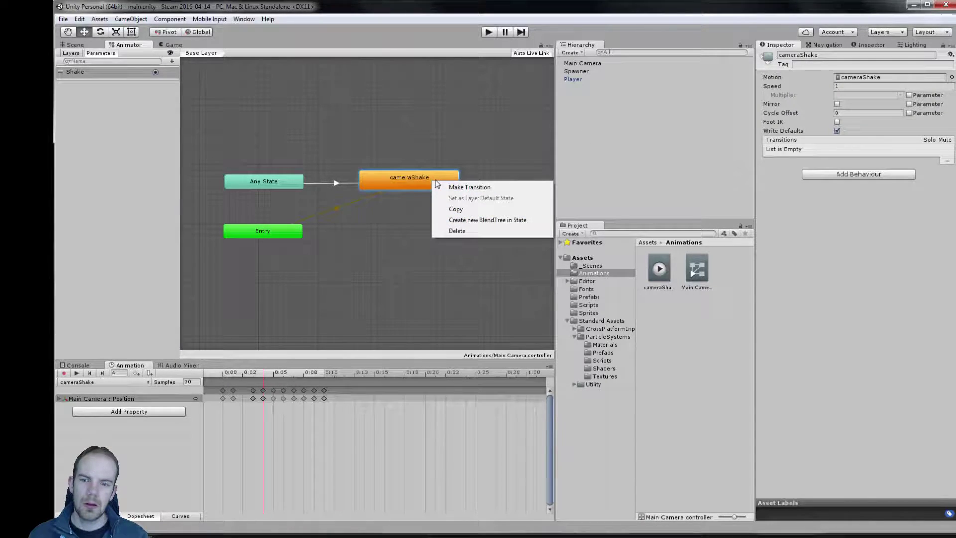
pyautogui.click(407, 222)
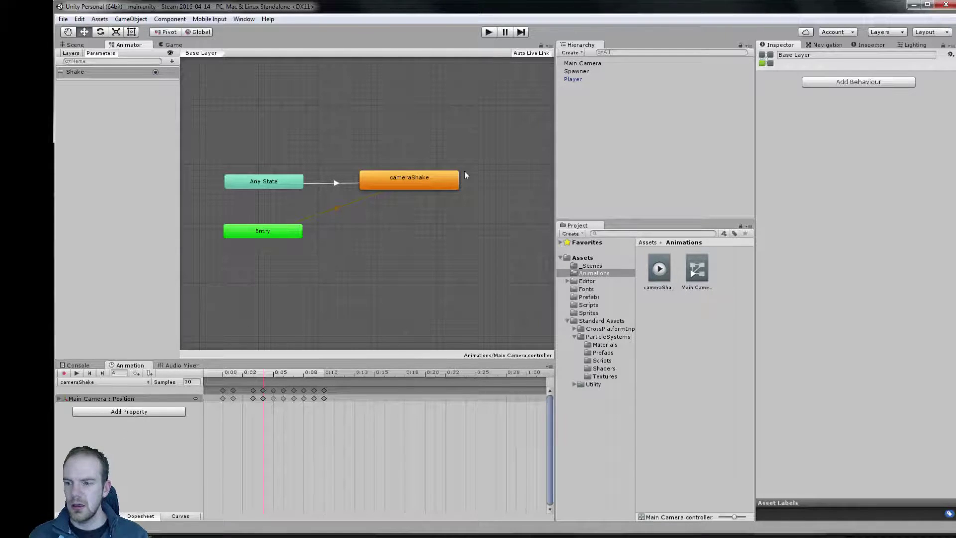
pyautogui.click(582, 63)
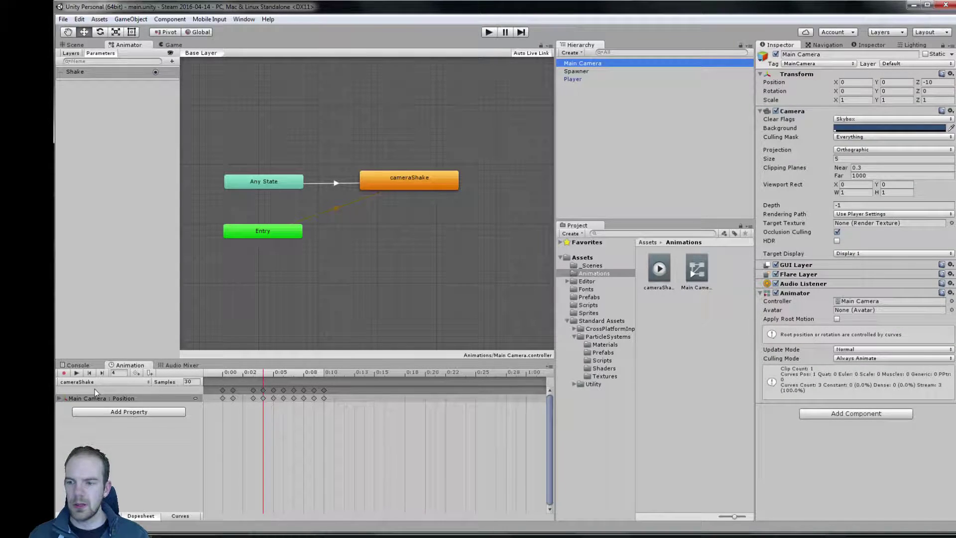
# - Create a new animation clip named idle for the Main Camera
pyautogui.click(110, 382)
pyautogui.click(87, 410)
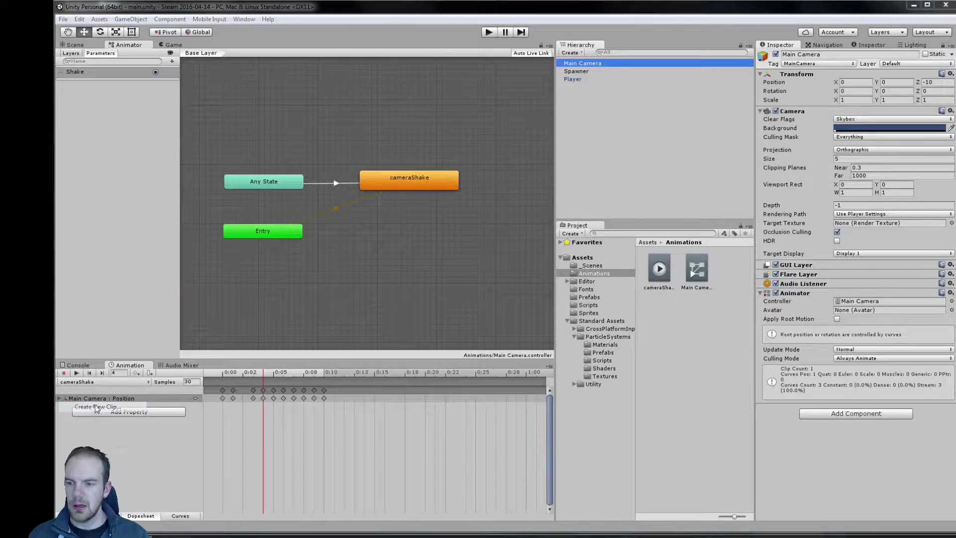
pyautogui.press('Right')
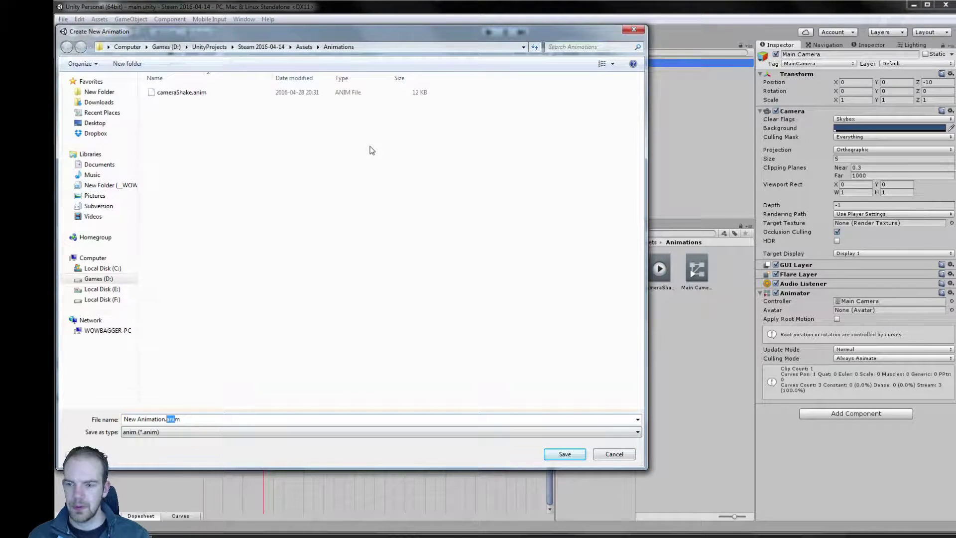
pyautogui.hotkey('ctrl', 'shift', 'Left')
pyautogui.hotkey('ctrl', 'shift', 'Left')
pyautogui.press('BackSpace')
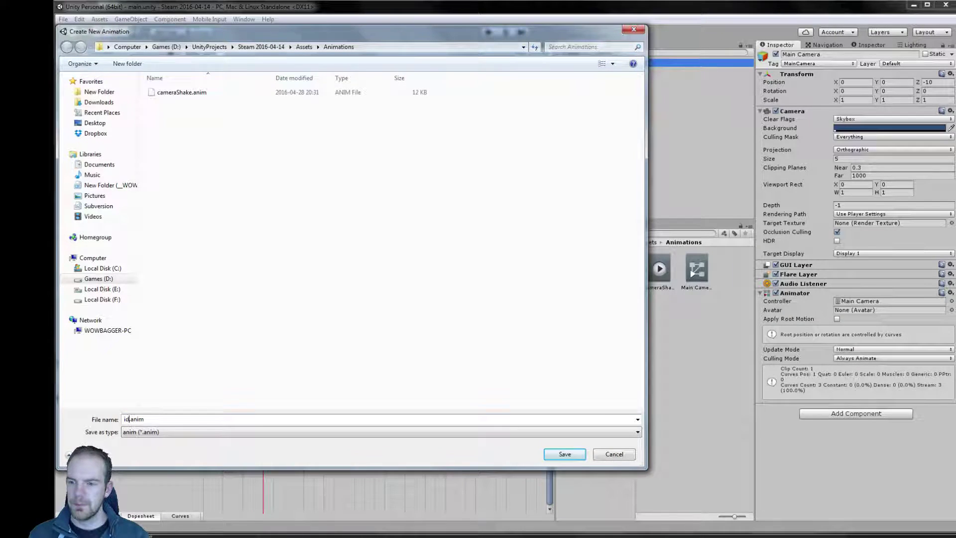
pyautogui.write('idle')
pyautogui.press('Return')
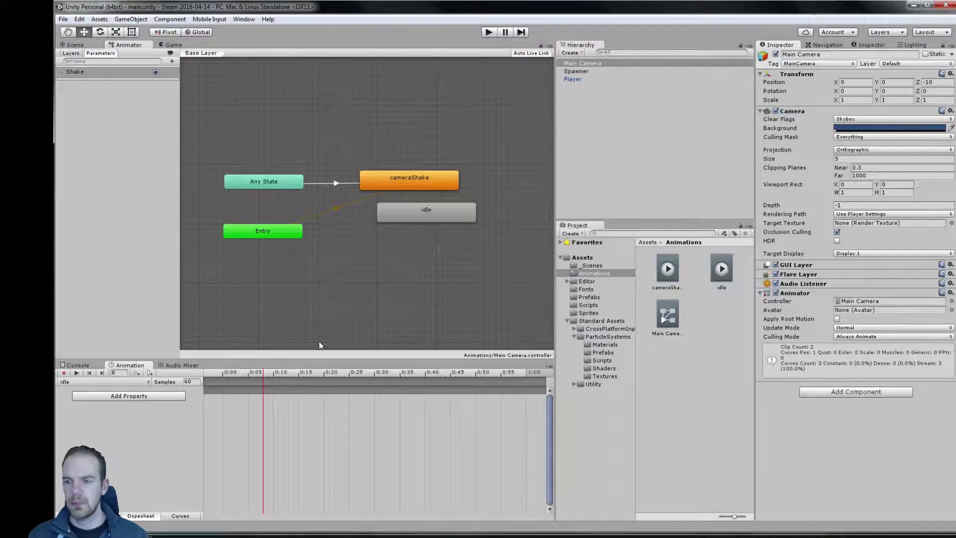
# - Make idle the layer's default state and place it below cameraShake
pyautogui.rightClick(428, 208)
pyautogui.click(468, 224)
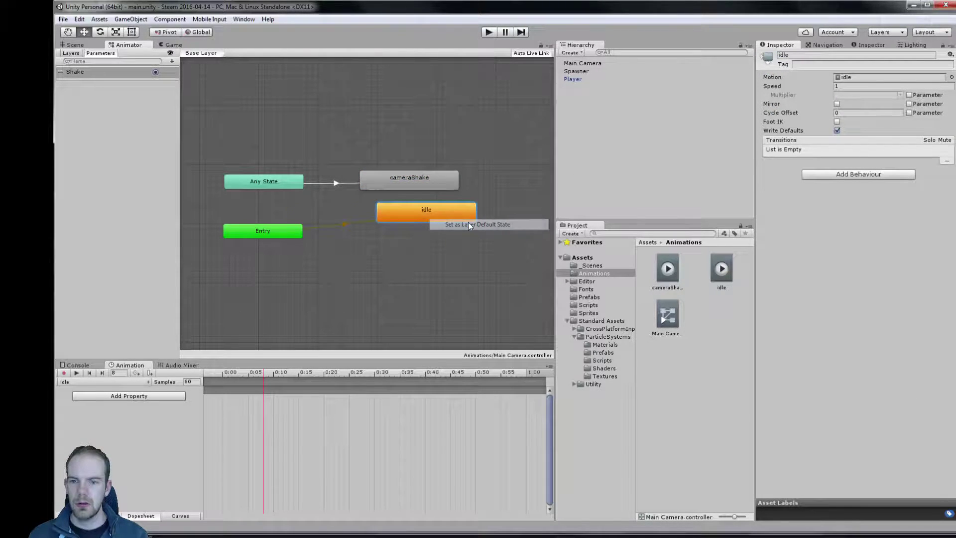
pyautogui.moveTo(468, 222); pyautogui.dragTo(421, 225)
# - Make a transition from cameraShake to idle and select it
pyautogui.rightClick(401, 181)
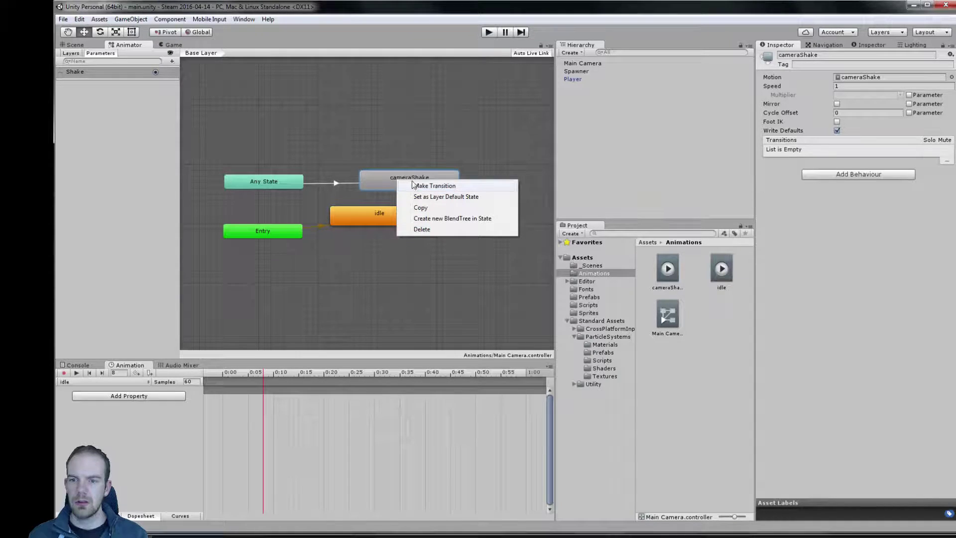
pyautogui.click(423, 186)
pyautogui.click(362, 222)
pyautogui.click(394, 197)
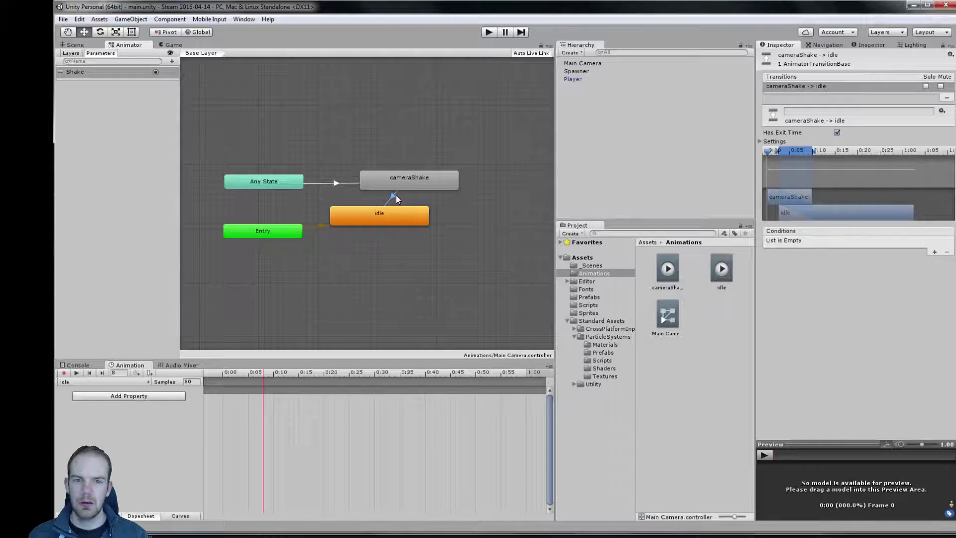
# - Set the transition's Exit Time and Transition Duration to 0
pyautogui.click(760, 141)
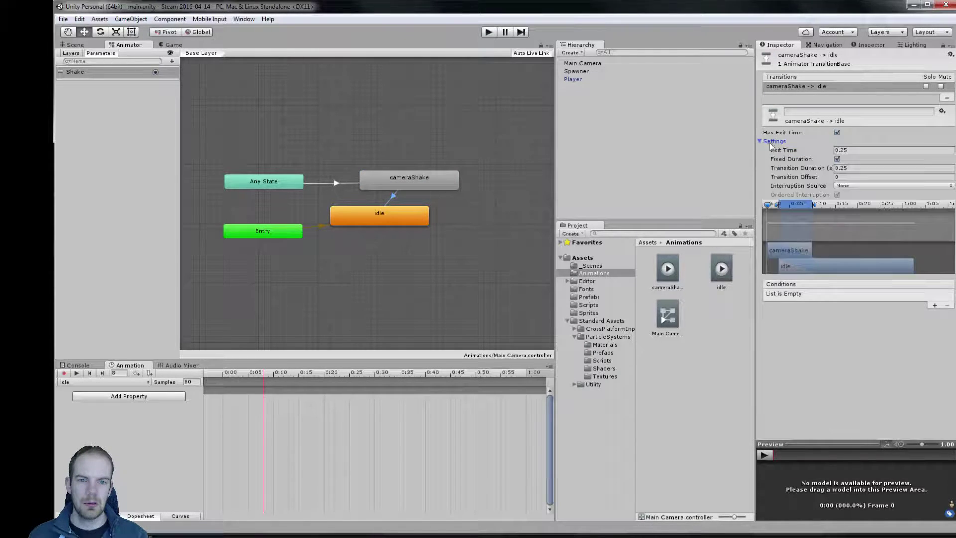
pyautogui.click(837, 160)
pyautogui.click(838, 160)
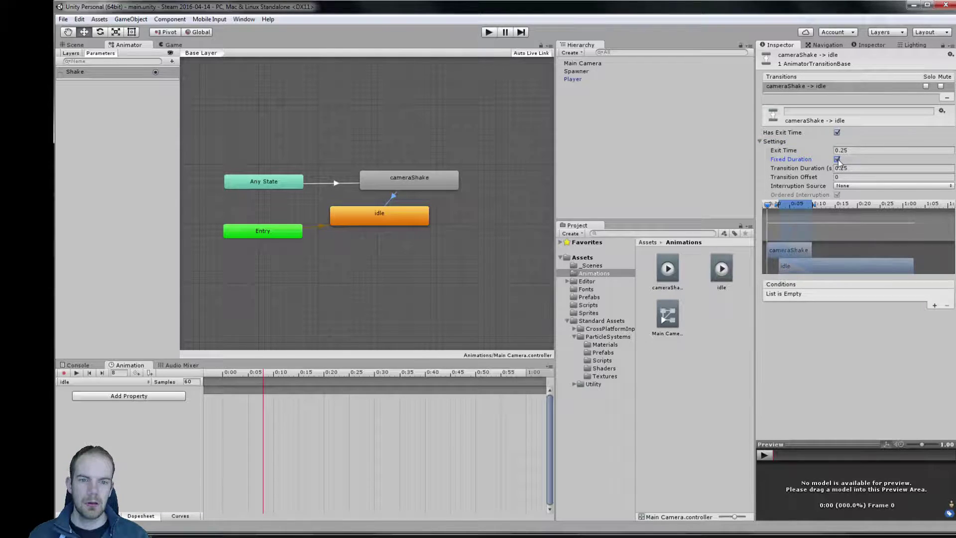
pyautogui.doubleClick(851, 150)
pyautogui.write('0')
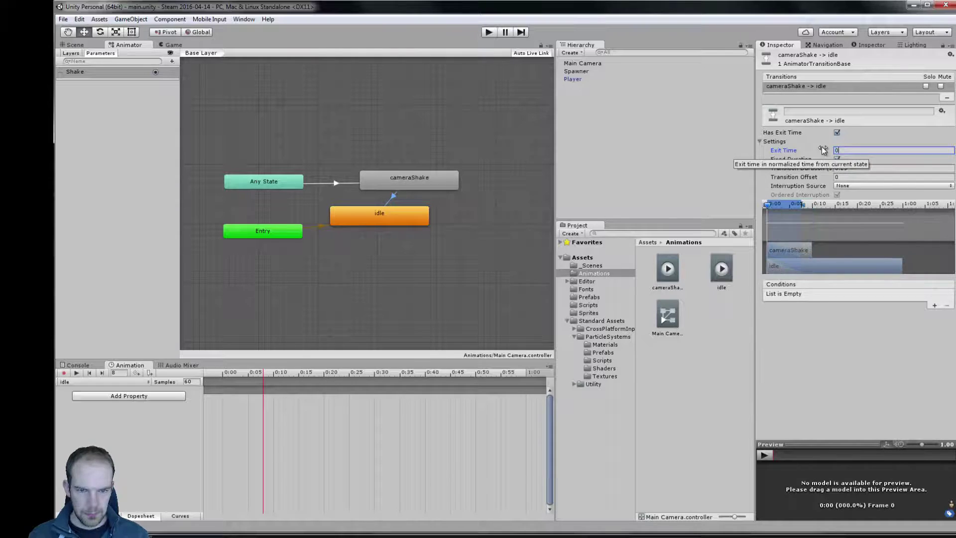
pyautogui.press('BackSpace')
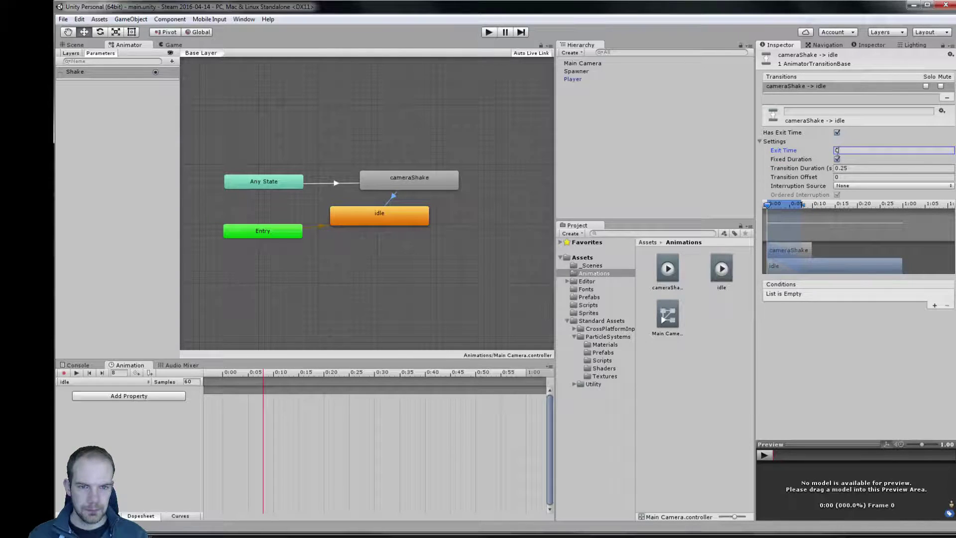
pyautogui.doubleClick(848, 167)
pyautogui.write('0')
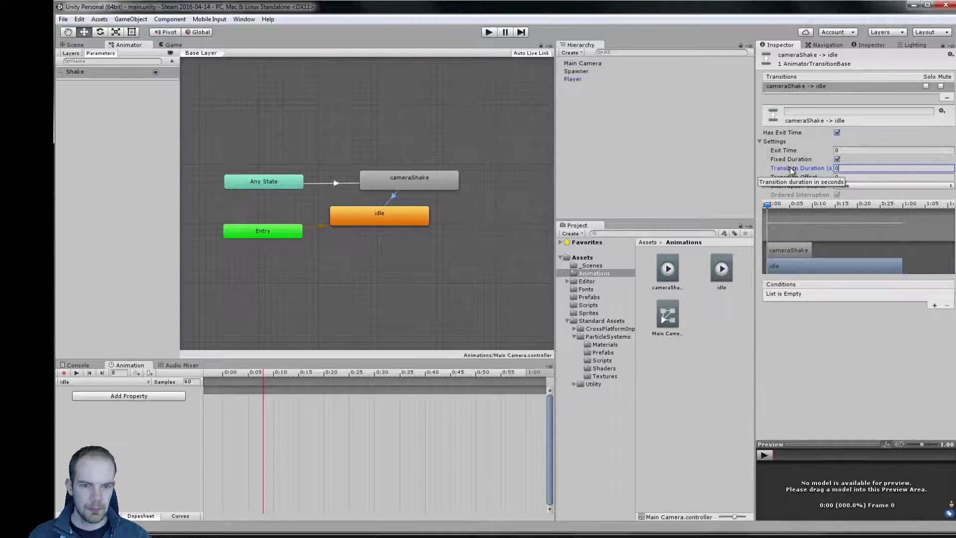
pyautogui.moveTo(781, 265); pyautogui.dragTo(826, 262)
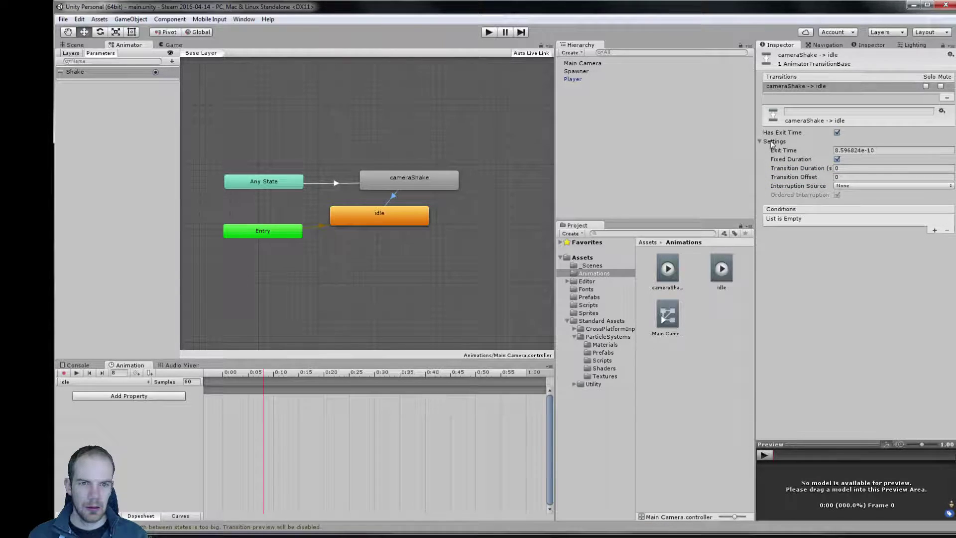
# - Delete the cameraShake-to-idle transition
pyautogui.rightClick(389, 207)
pyautogui.click(392, 200)
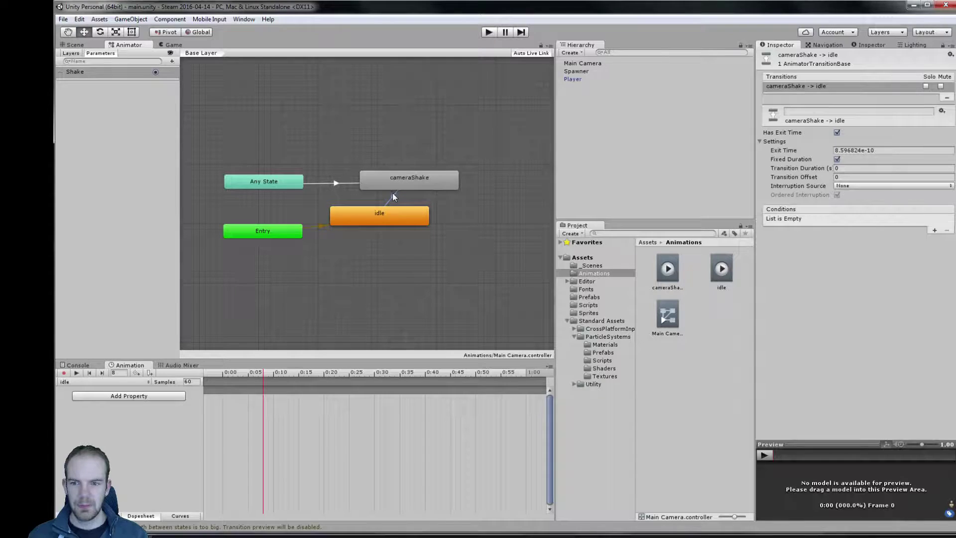
pyautogui.rightClick(393, 197)
pyautogui.click(393, 196)
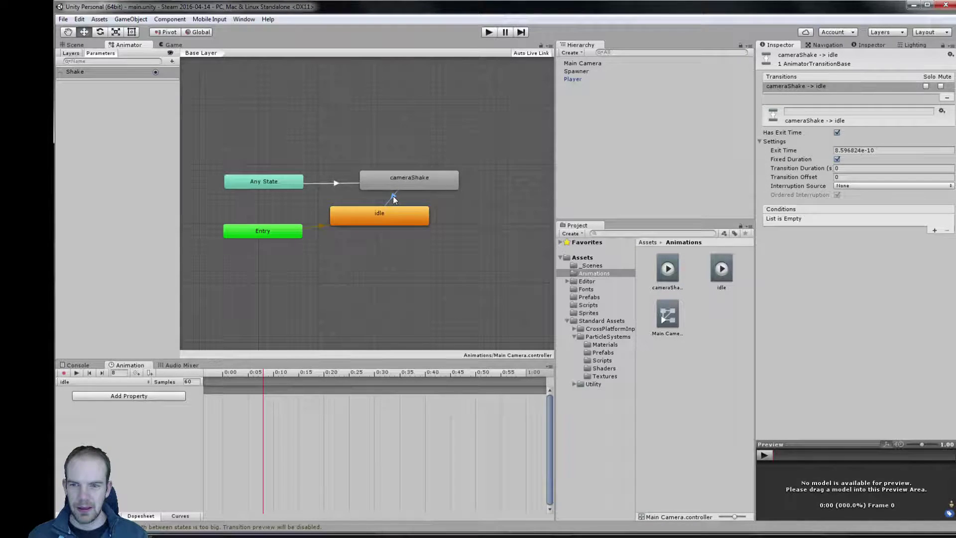
pyautogui.press('Delete')
# - Confirm the deletion and create a fresh transition from cameraShake to idle
pyautogui.click(540, 294)
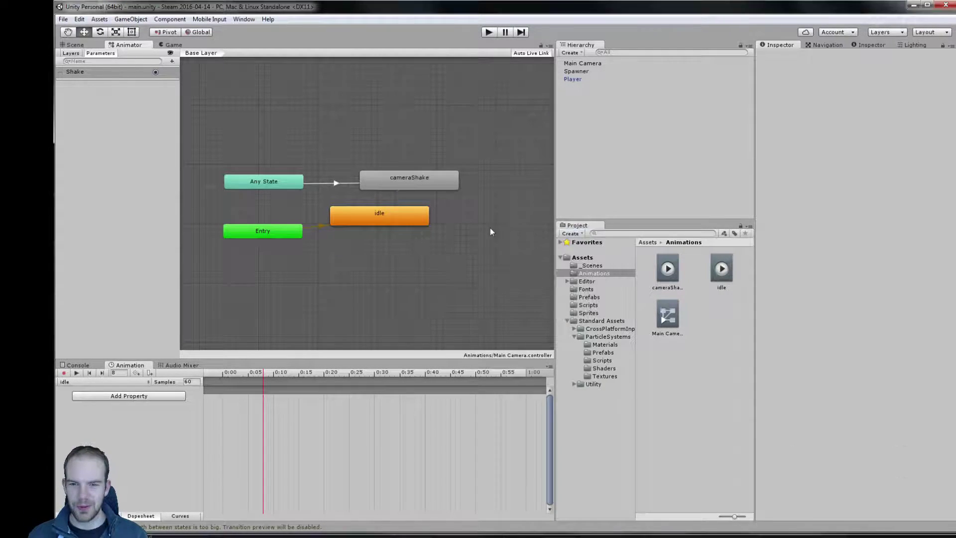
pyautogui.rightClick(417, 187)
pyautogui.click(428, 189)
pyautogui.click(412, 215)
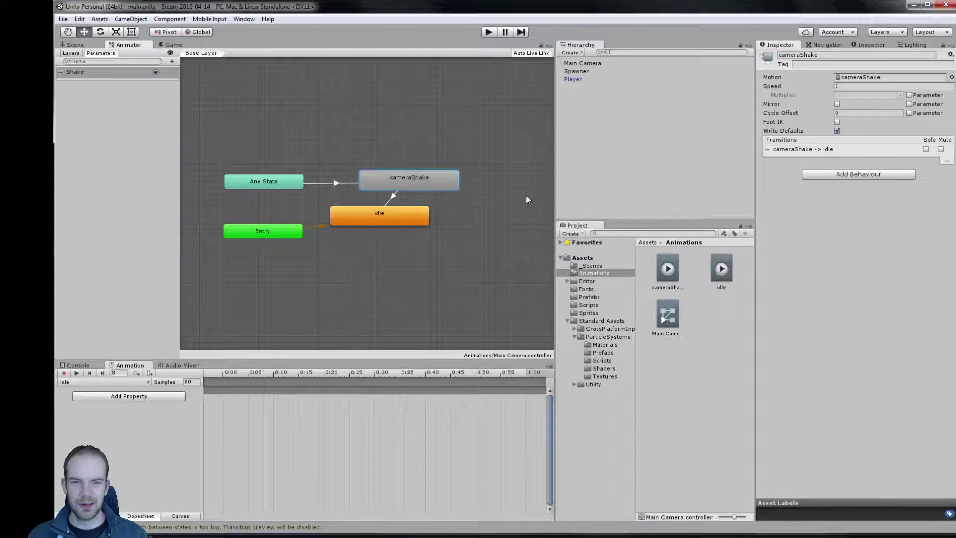
pyautogui.click(392, 197)
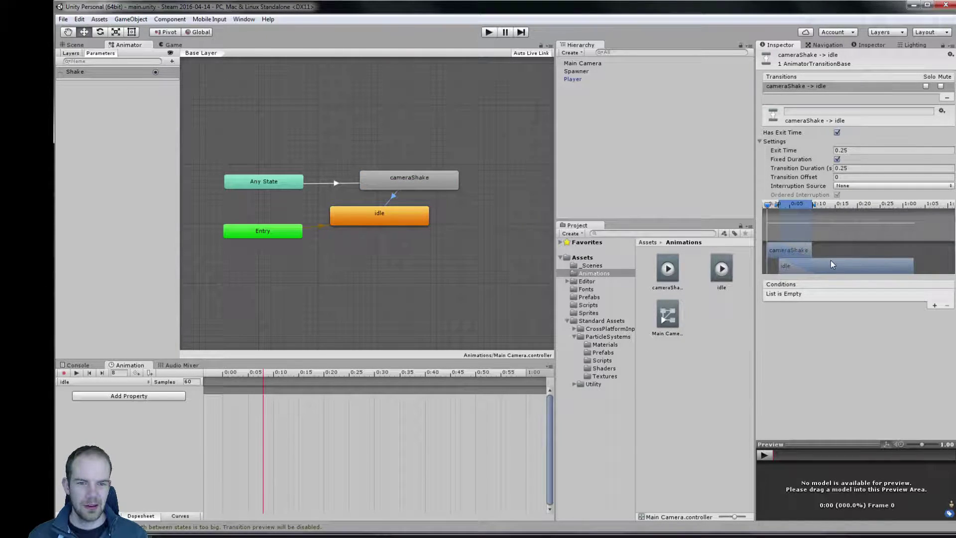
# - Drag the timeline markers so the transition exits at about 0.80 with a 0.066 blend
pyautogui.moveTo(777, 205)
pyautogui.mouseDown()
pyautogui.moveTo(819, 208)
pyautogui.moveTo(796, 209)
pyautogui.moveTo(811, 211)
pyautogui.mouseUp()
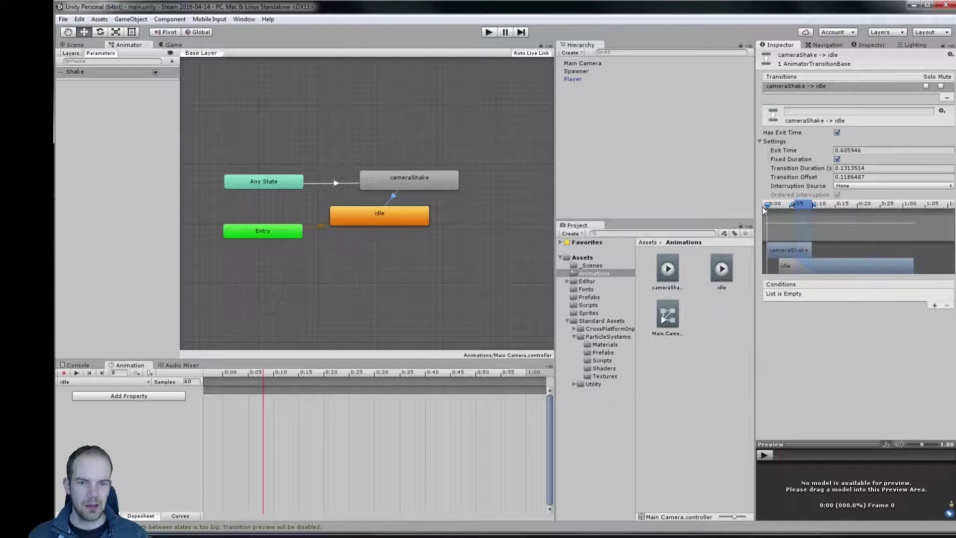
pyautogui.moveTo(793, 267); pyautogui.dragTo(815, 266)
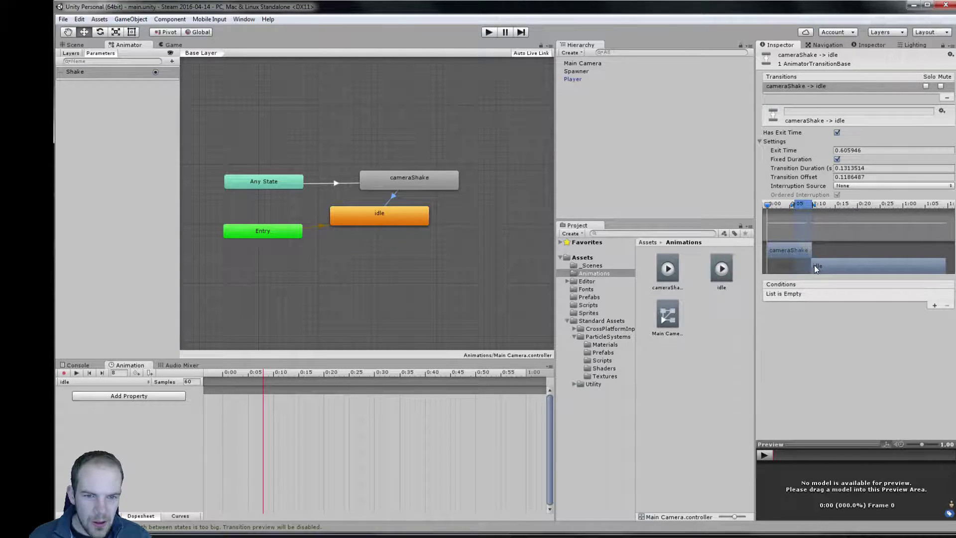
pyautogui.moveTo(814, 265); pyautogui.dragTo(799, 267)
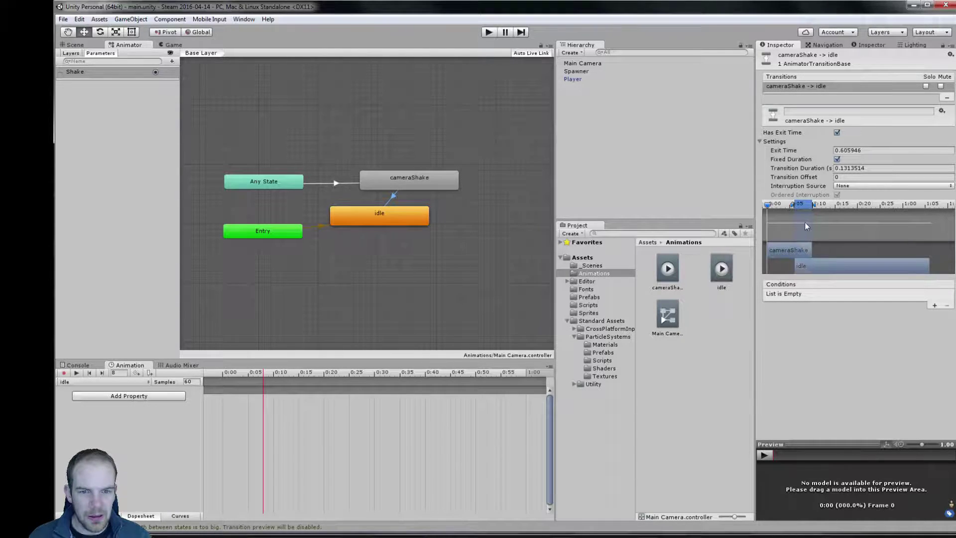
pyautogui.moveTo(794, 208); pyautogui.dragTo(800, 207)
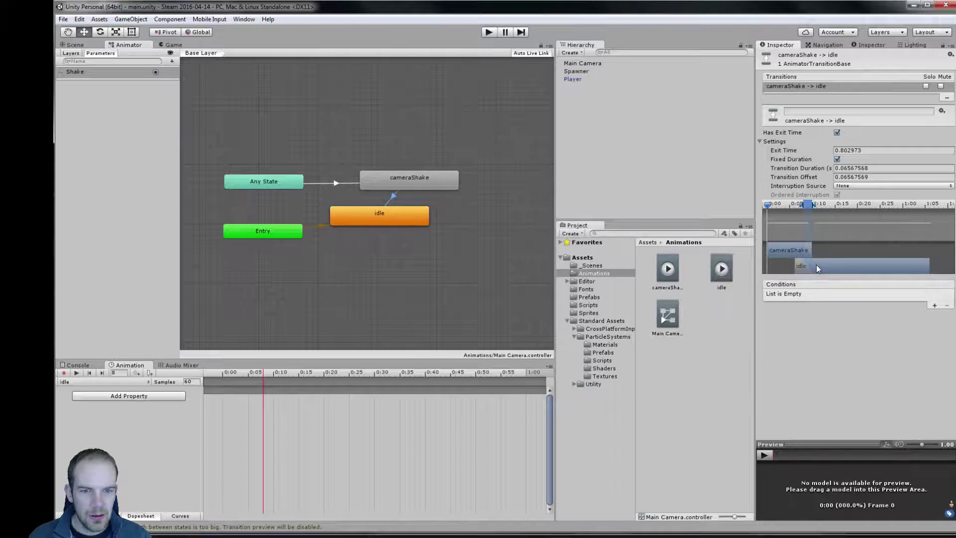
pyautogui.moveTo(817, 264); pyautogui.dragTo(827, 267)
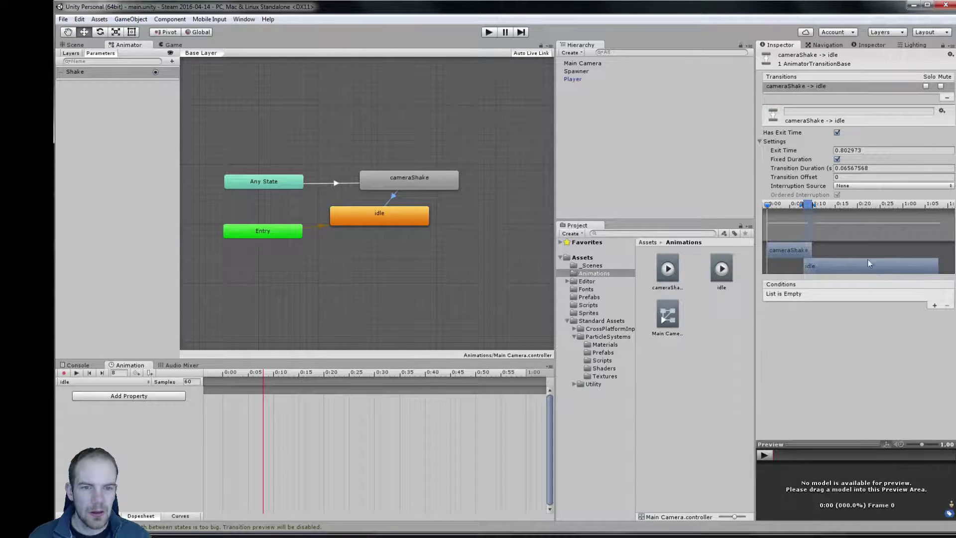
# - Leave the transition's Interruption Source set to None
pyautogui.click(844, 187)
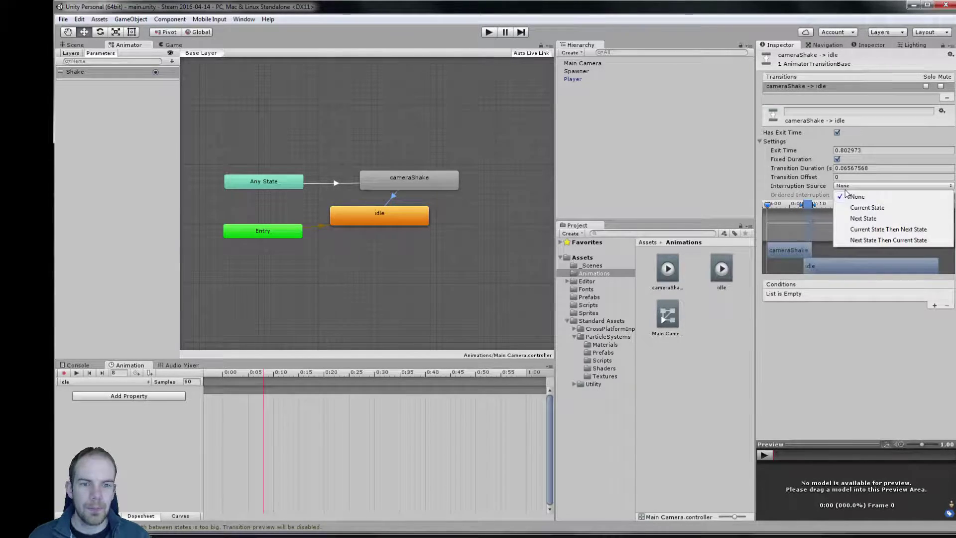
pyautogui.click(879, 137)
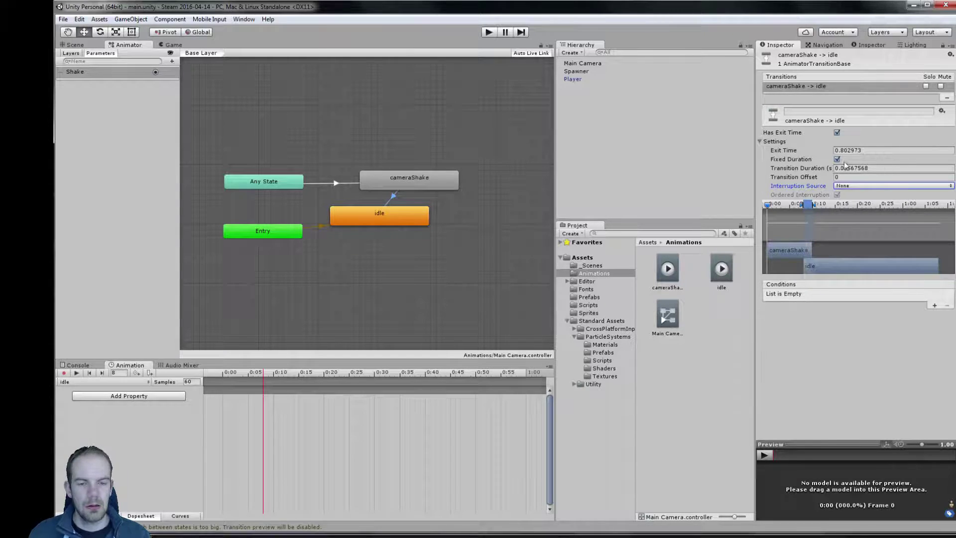
pyautogui.click(381, 211)
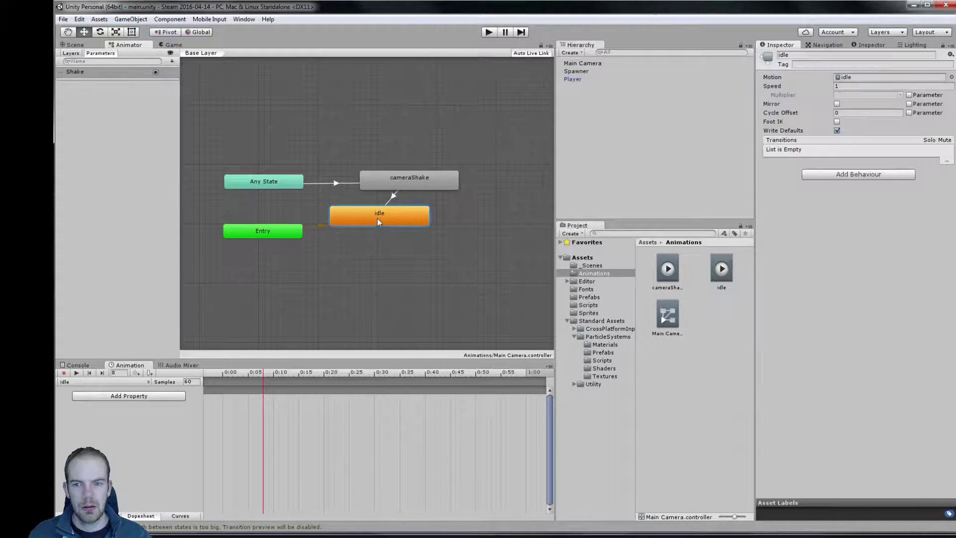
pyautogui.click(401, 244)
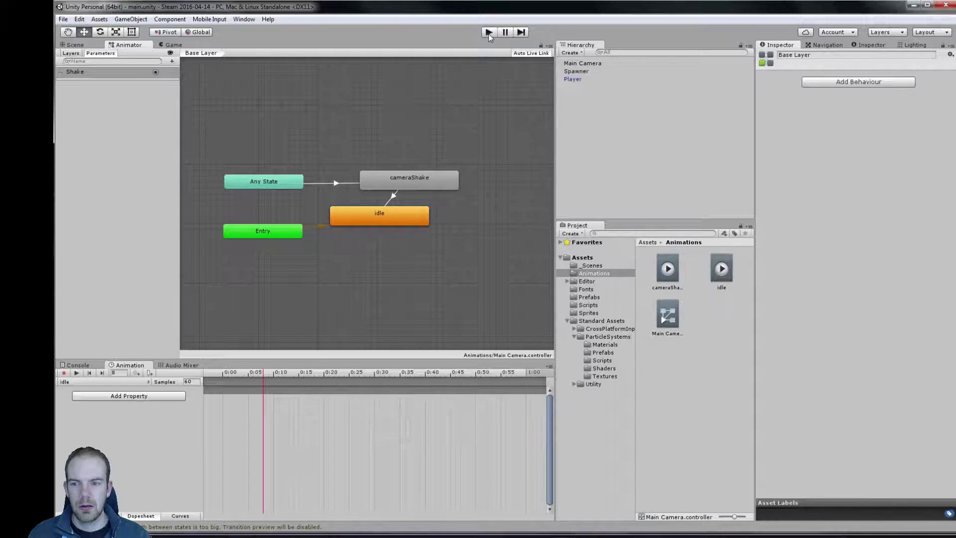
# - Turn off Loop Time on the idle clip and test the shake in play mode
pyautogui.click(723, 271)
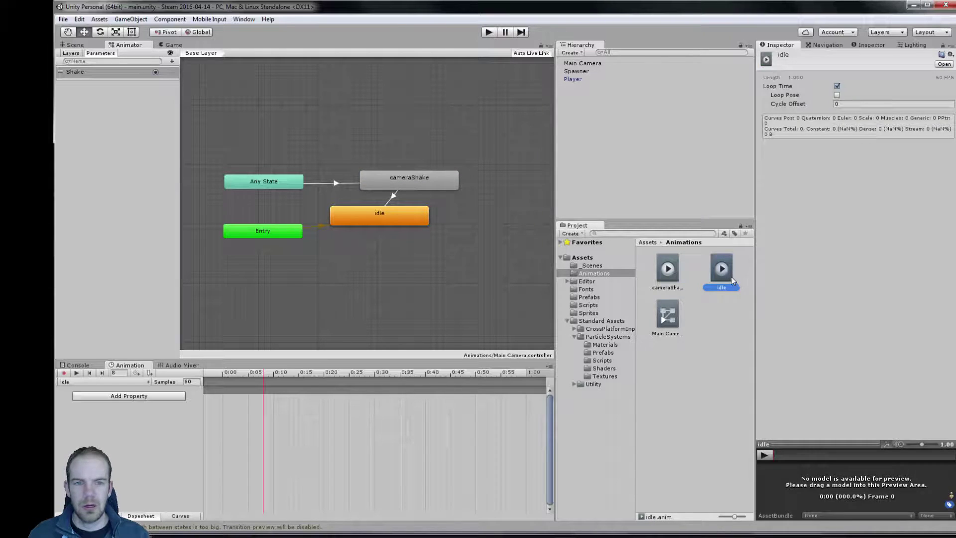
pyautogui.click(838, 87)
pyautogui.click(199, 44)
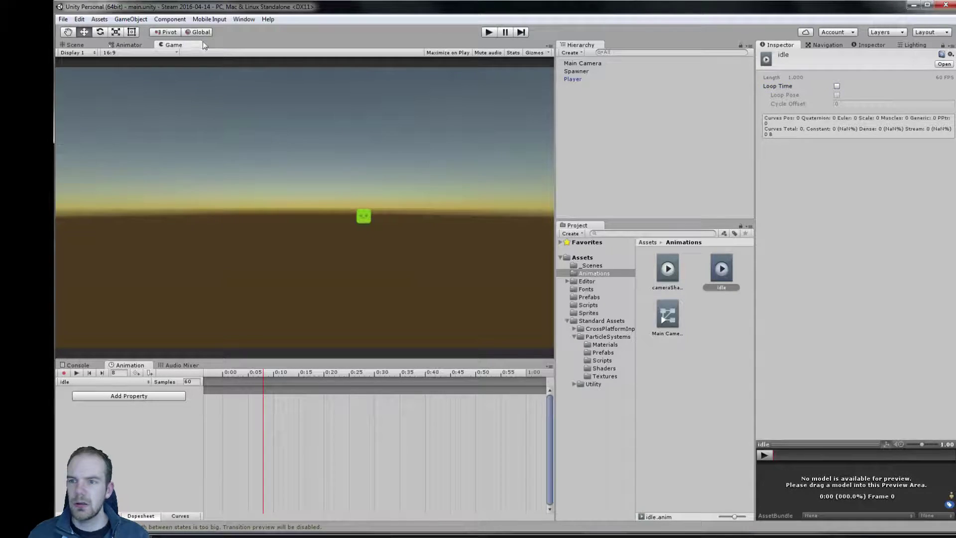
pyautogui.click(487, 32)
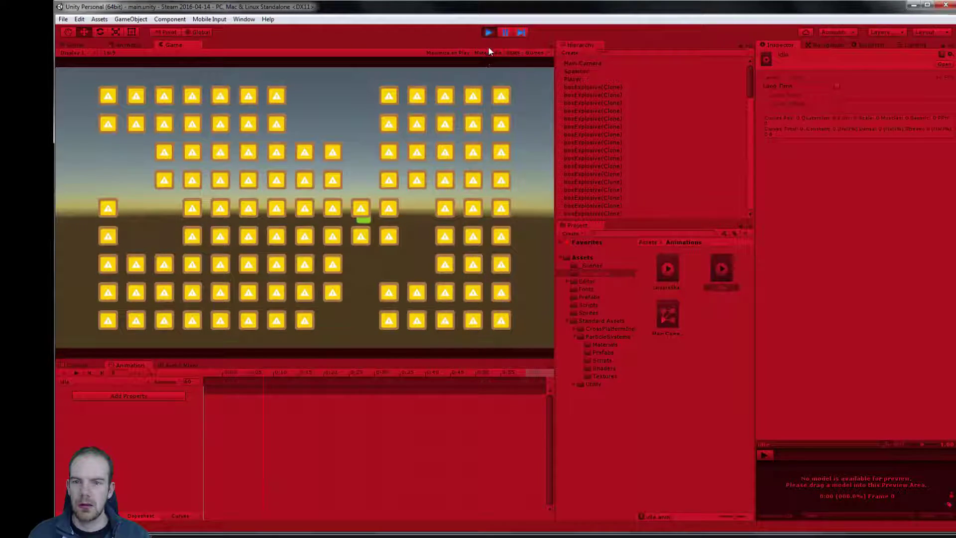
pyautogui.click(488, 32)
pyautogui.click(120, 44)
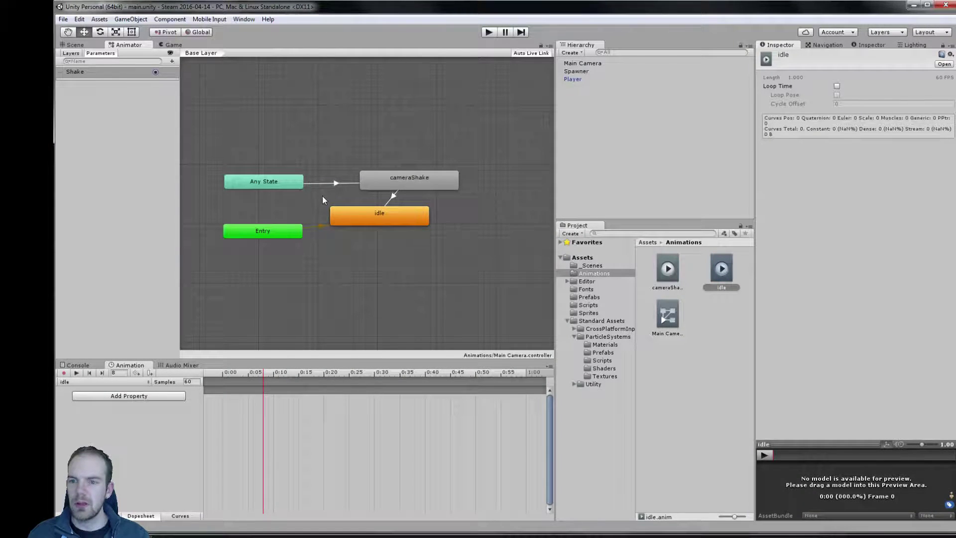
# - Rearrange the Animator graph so cameraShake sits directly above idle, with Entry moved up-left
pyautogui.click(360, 219)
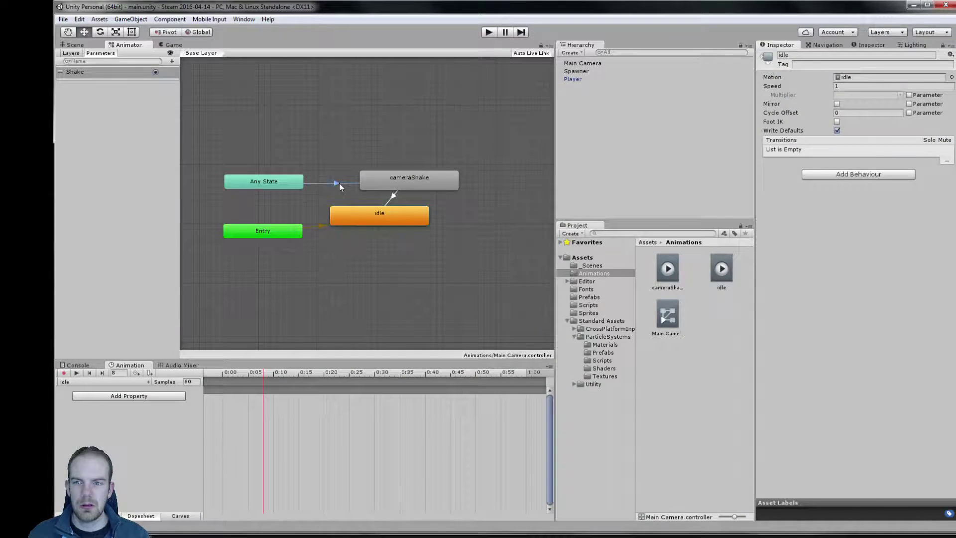
pyautogui.click(382, 221)
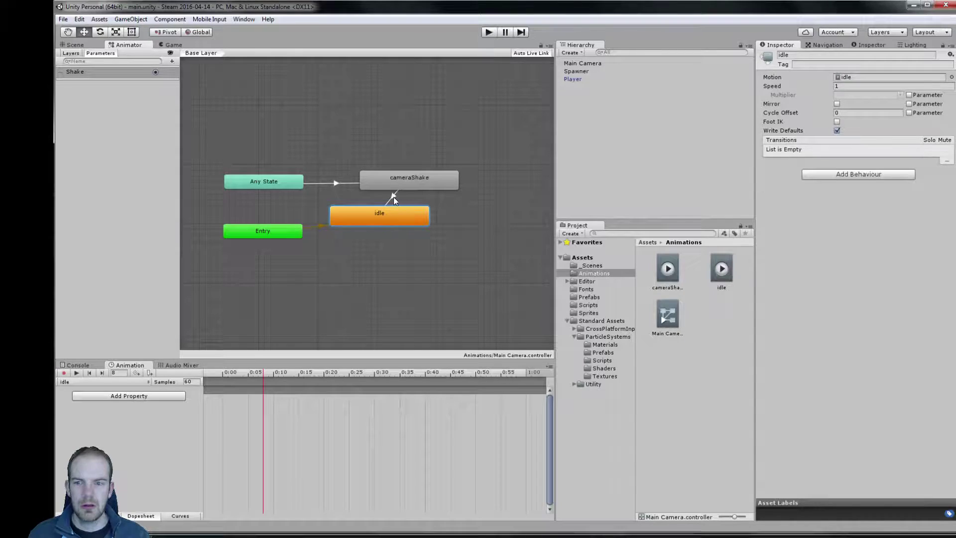
pyautogui.click(393, 199)
pyautogui.click(388, 216)
pyautogui.moveTo(283, 231); pyautogui.dragTo(273, 212)
pyautogui.moveTo(424, 180); pyautogui.dragTo(370, 170)
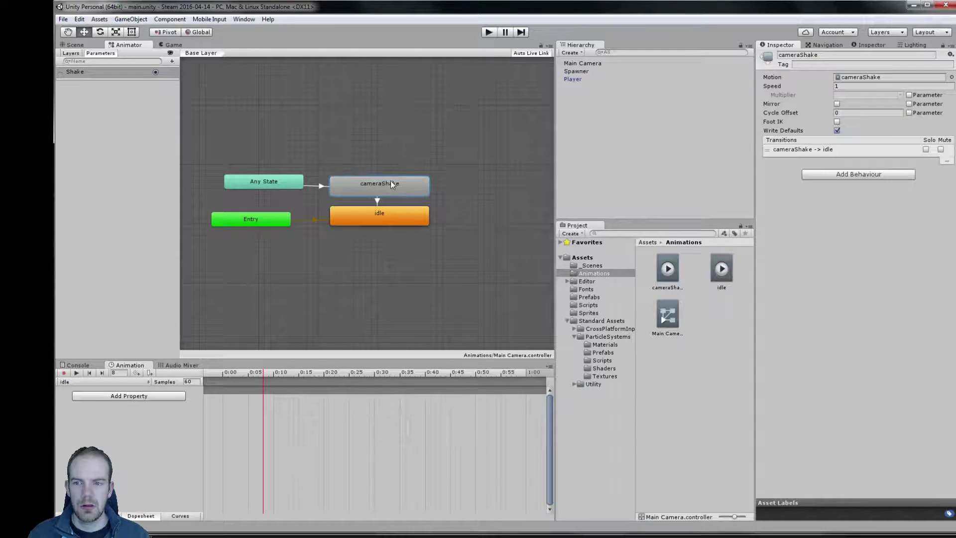
# - Run another play-mode test of the shake, then deselect cameraShake in the graph
pyautogui.click(175, 45)
pyautogui.click(488, 33)
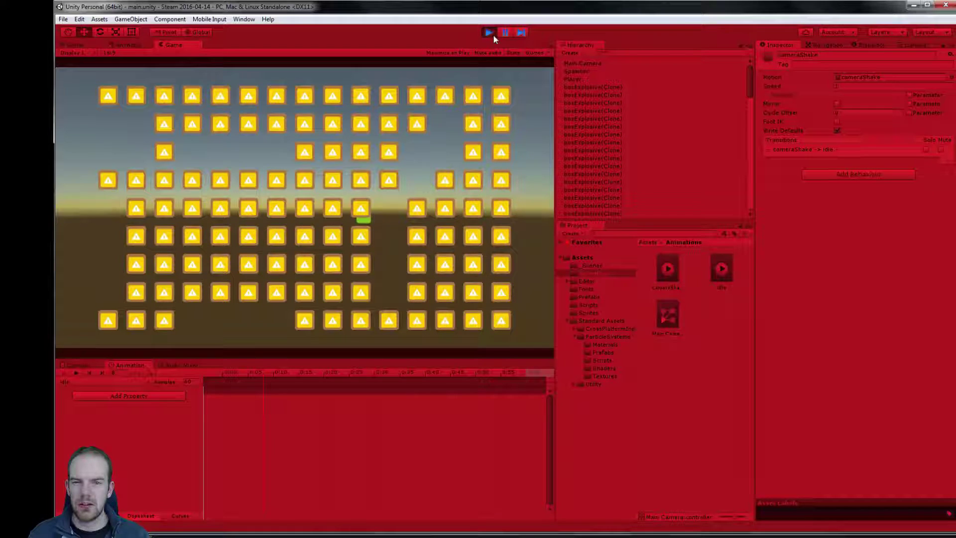
pyautogui.click(493, 34)
pyautogui.click(136, 46)
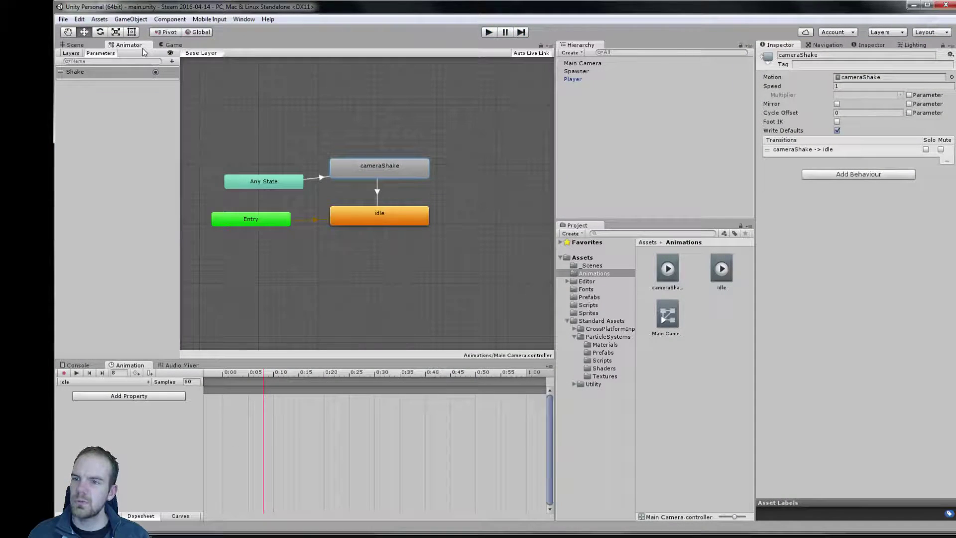
pyautogui.click(155, 73)
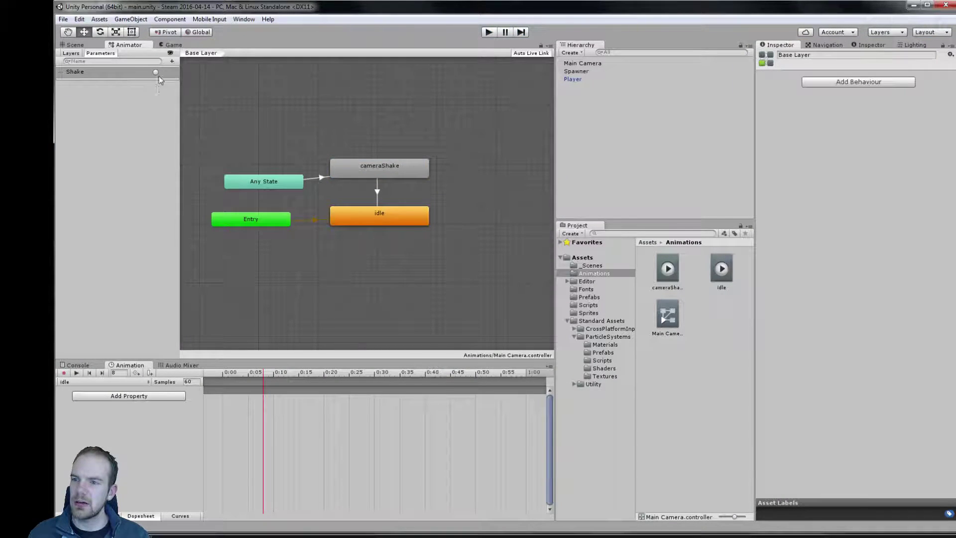
# - Play the game and move the player to check the camera shake
pyautogui.click(490, 32)
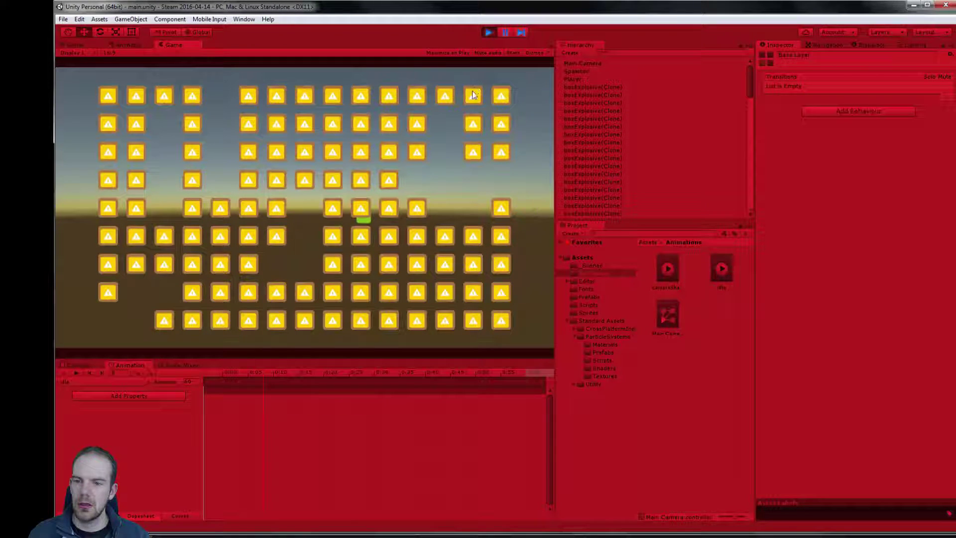
pyautogui.click(463, 187)
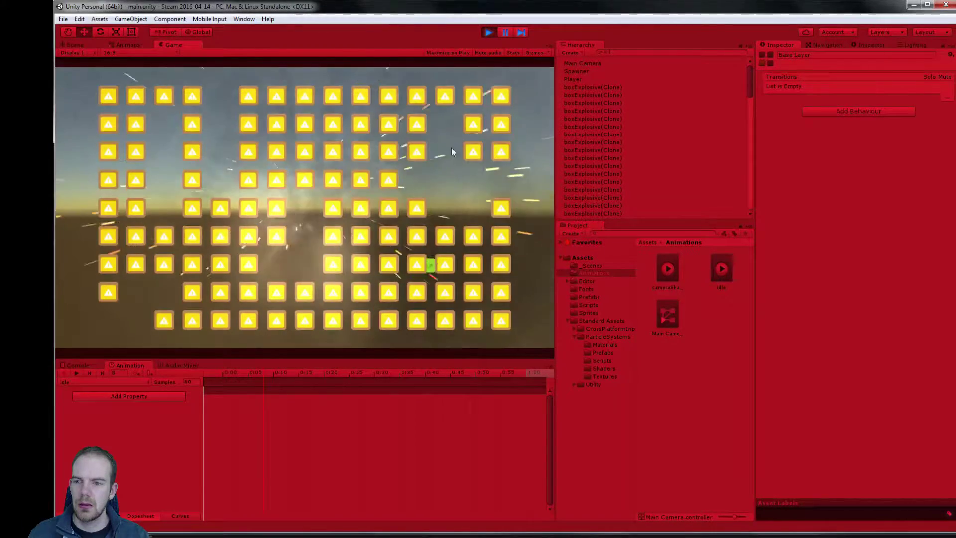
pyautogui.click(487, 33)
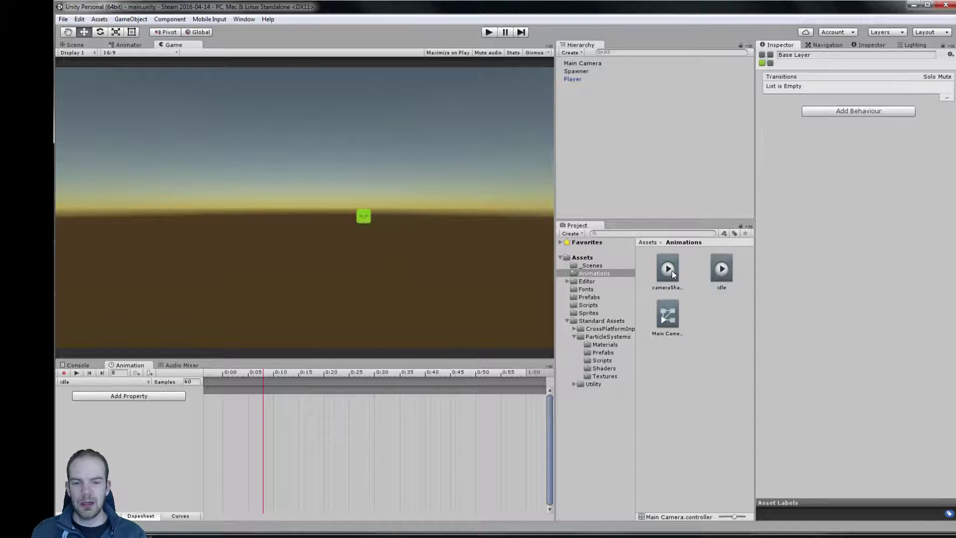
# - Select the Main Camera and open its cameraShake clip at the first keyframe
pyautogui.click(585, 67)
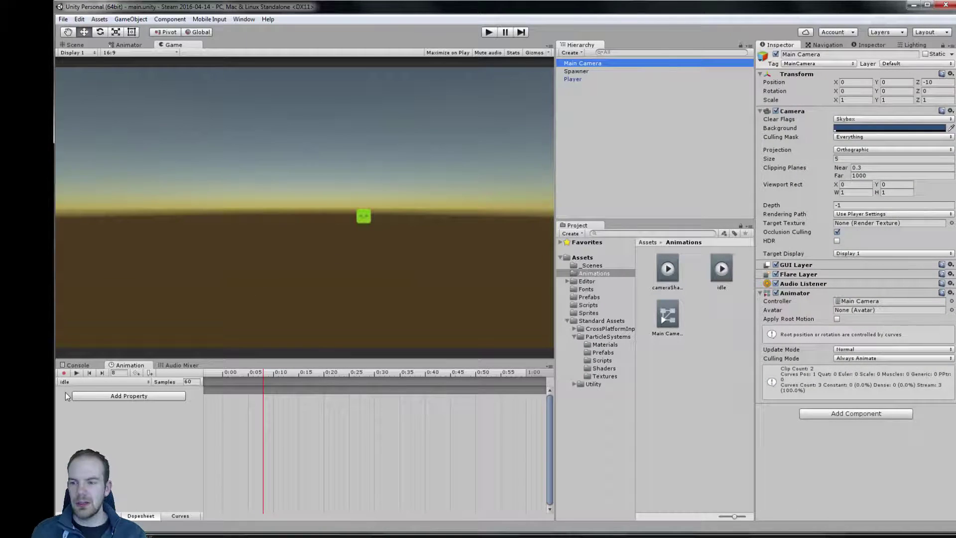
pyautogui.click(70, 382)
pyautogui.click(78, 393)
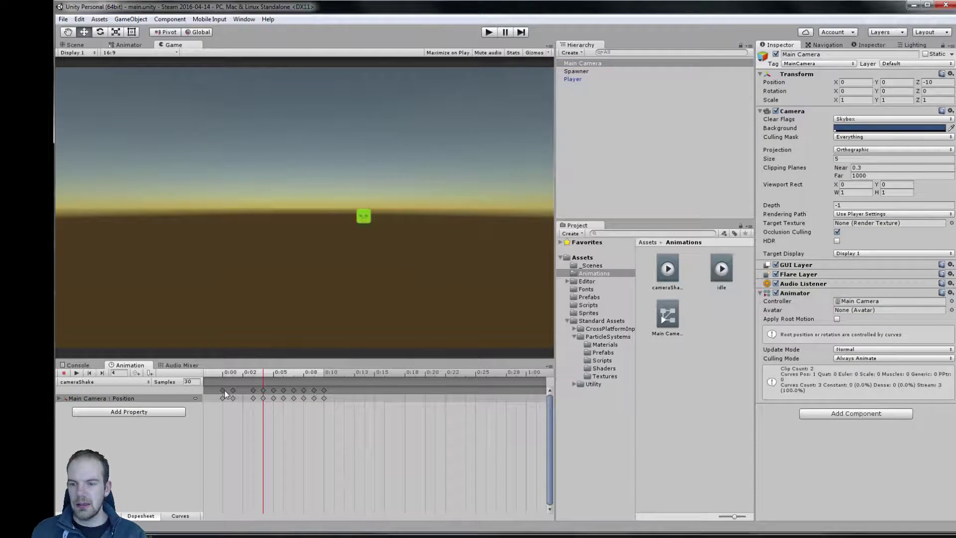
pyautogui.click(225, 390)
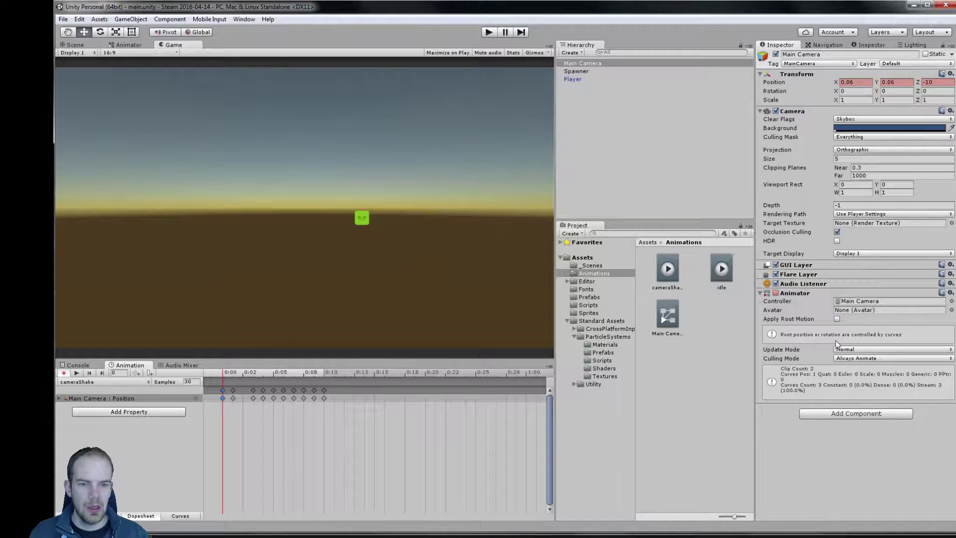
pyautogui.click(488, 32)
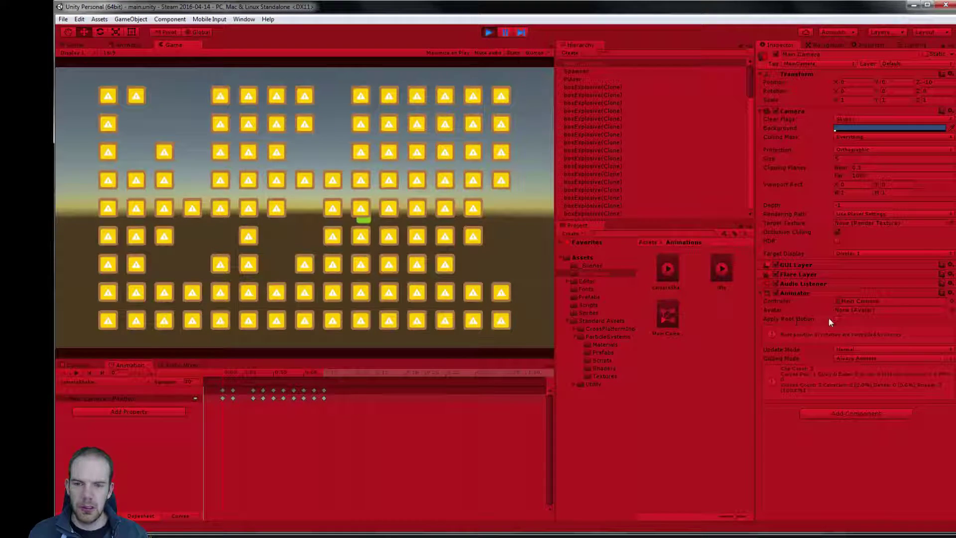
pyautogui.click(836, 319)
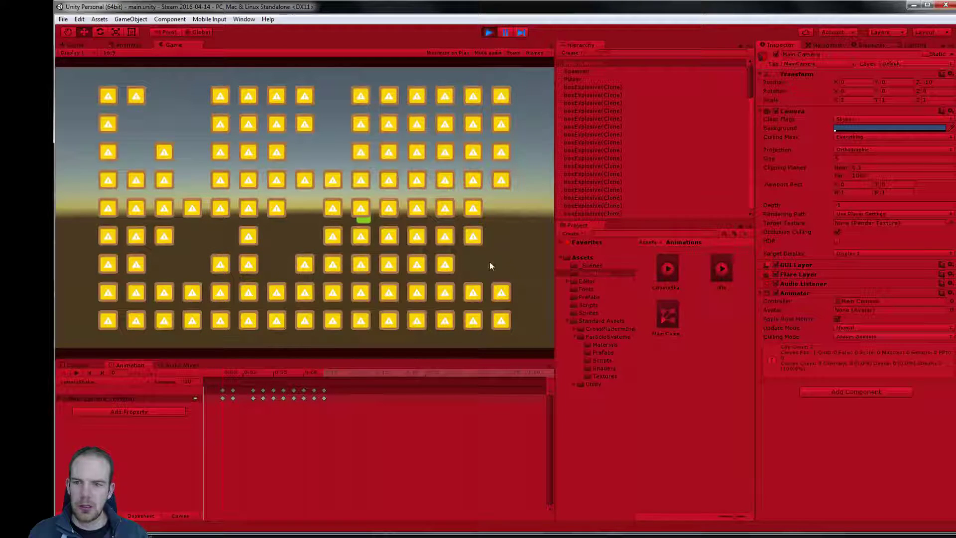
pyautogui.click(580, 64)
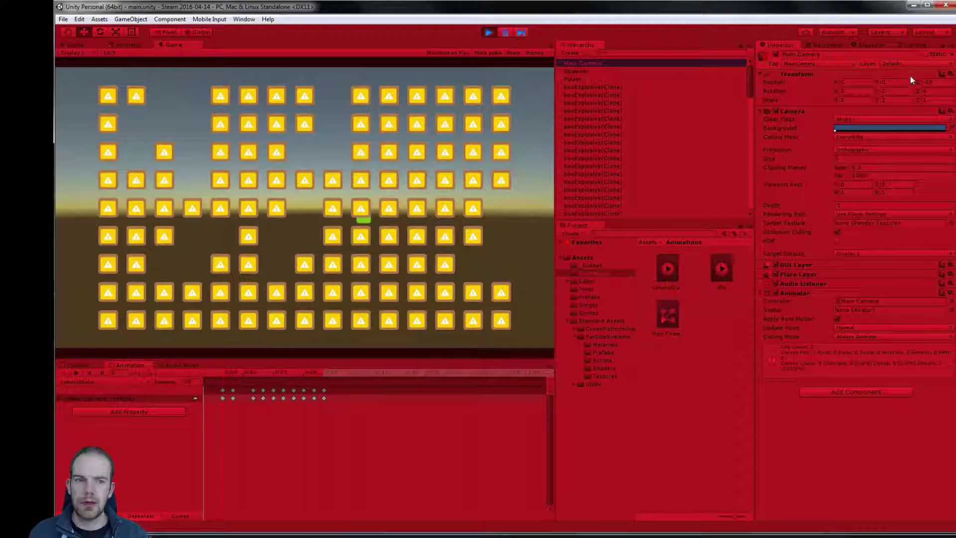
pyautogui.moveTo(835, 82); pyautogui.dragTo(889, 78)
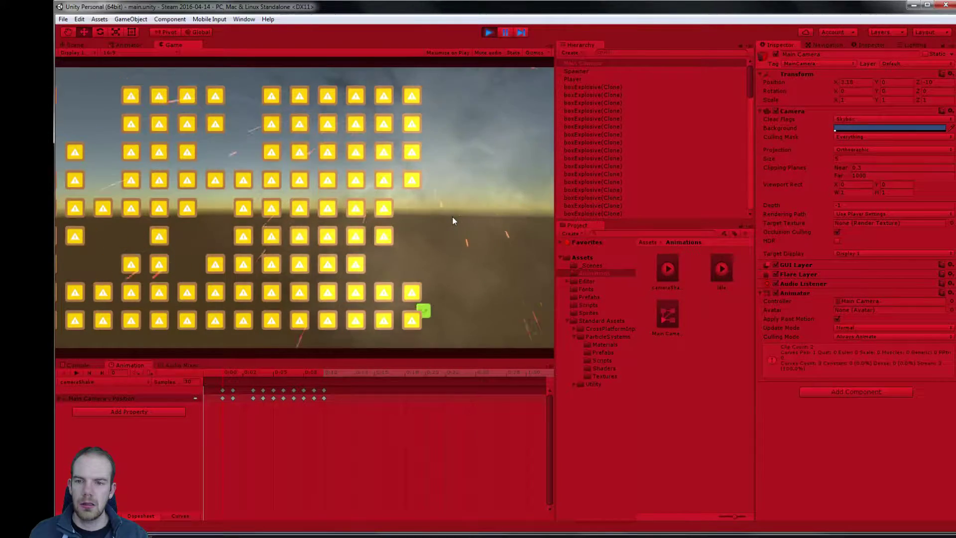
pyautogui.click(838, 319)
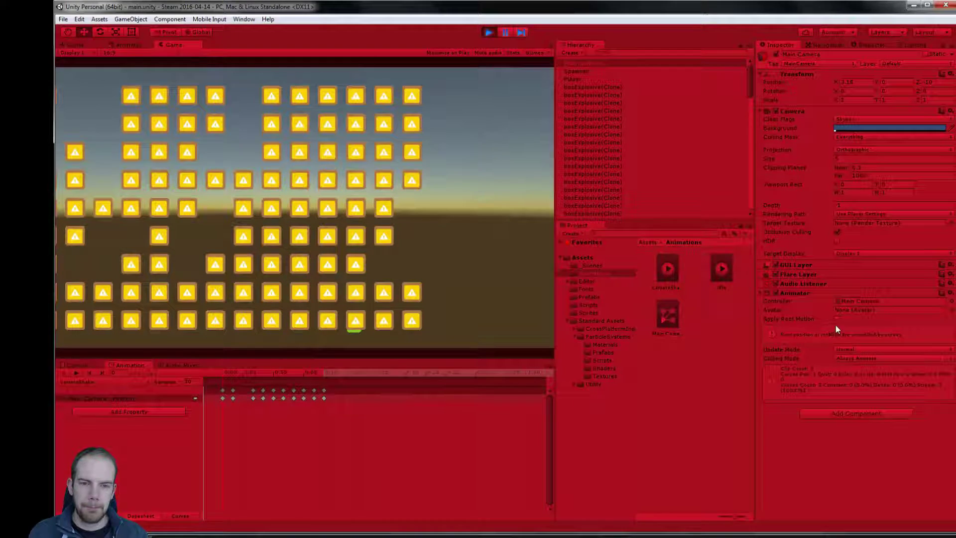
pyautogui.click(58, 399)
pyautogui.click(58, 398)
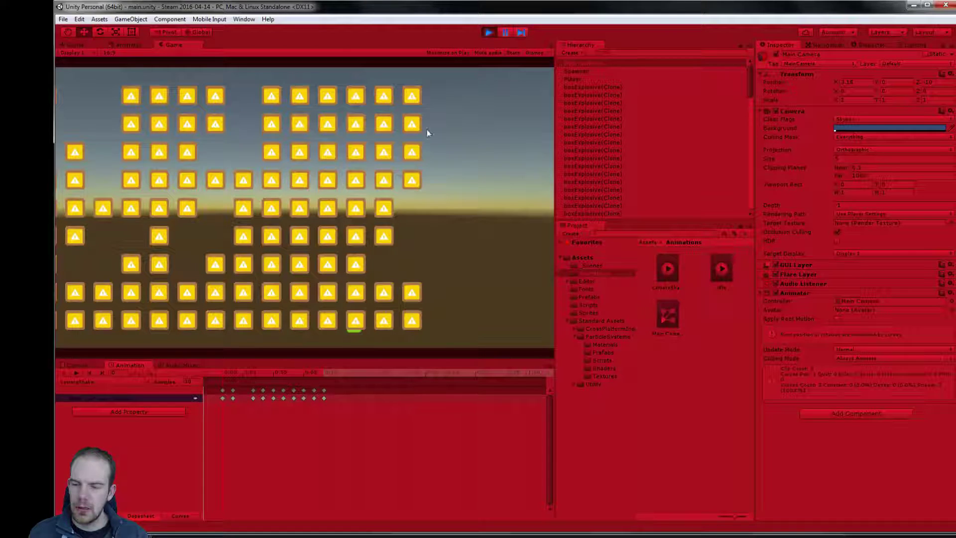
pyautogui.click(490, 34)
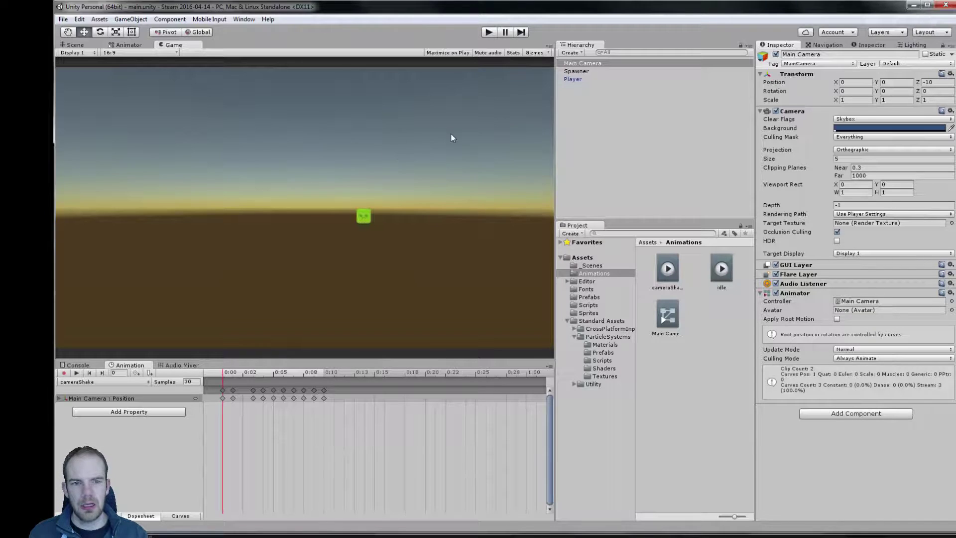
# - Create an empty GameObject in the Hierarchy and nest the Main Camera inside it
pyautogui.click(582, 122)
pyautogui.rightClick(582, 121)
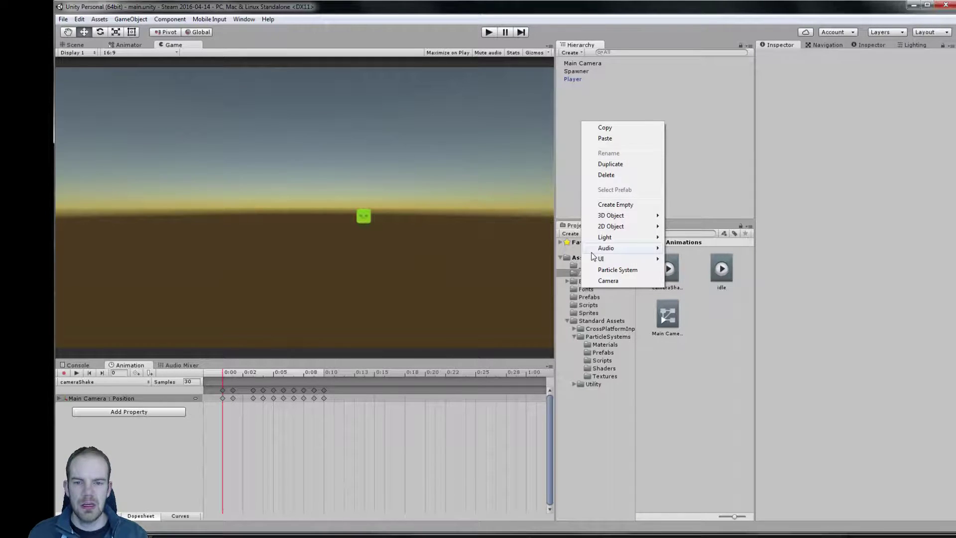
pyautogui.moveTo(606, 248)
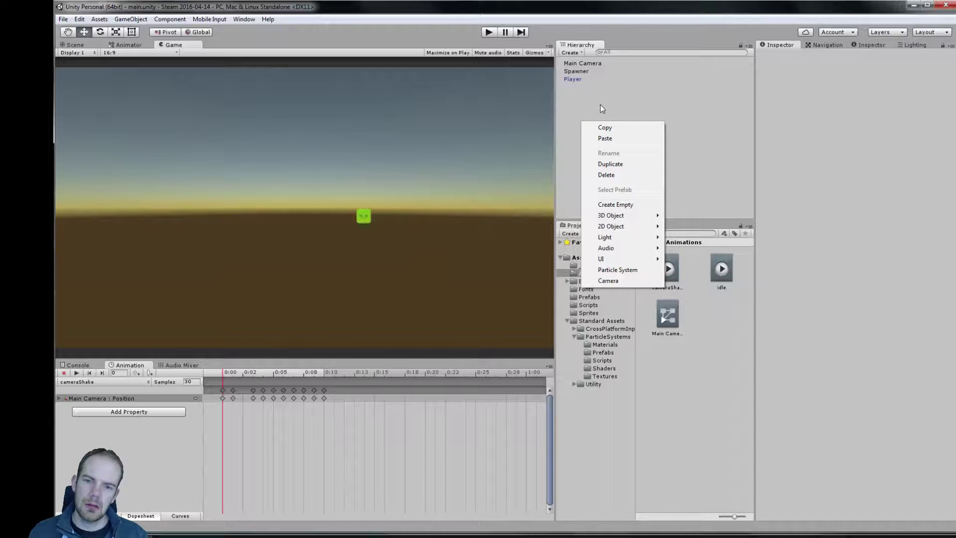
pyautogui.click(615, 204)
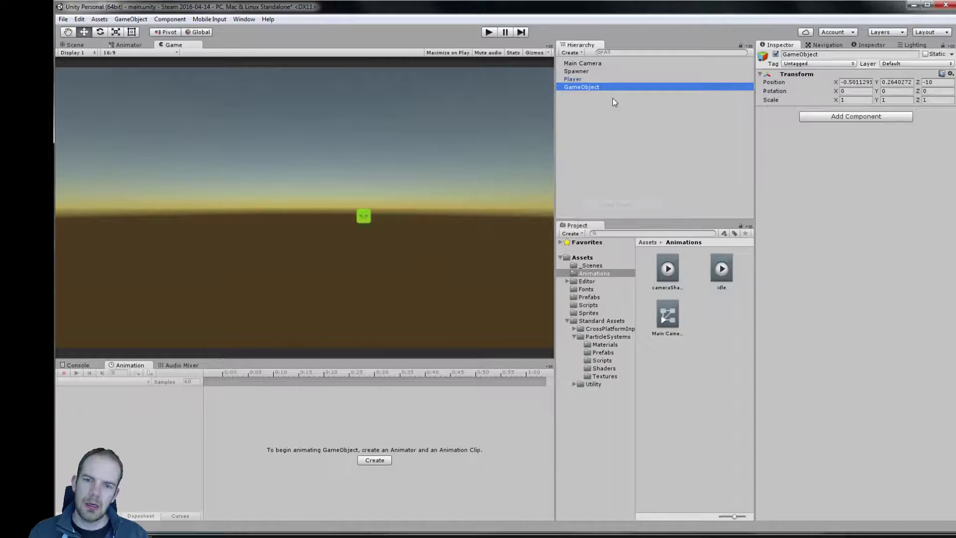
pyautogui.moveTo(580, 64); pyautogui.dragTo(592, 88)
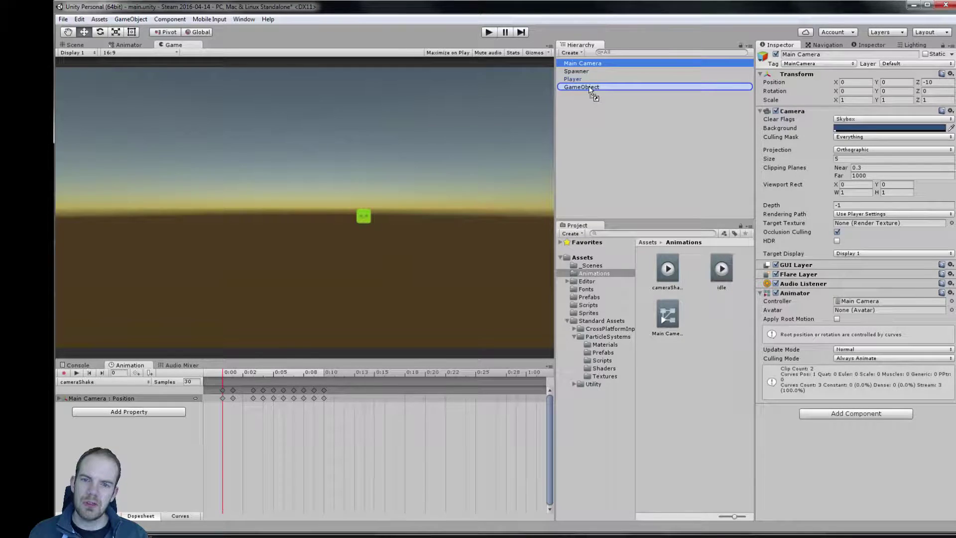
pyautogui.click(582, 79)
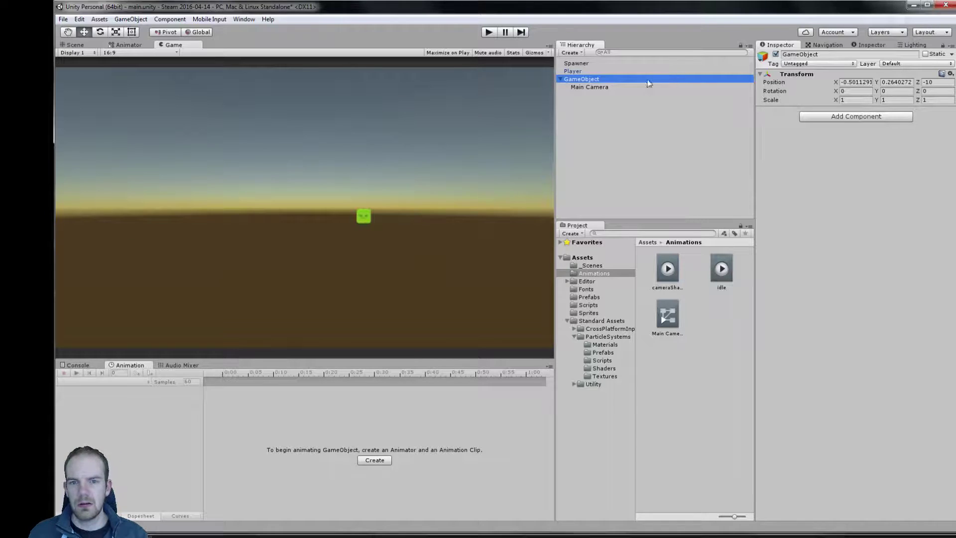
# - Set the Main Camera's local X and Y position to 0
pyautogui.click(591, 88)
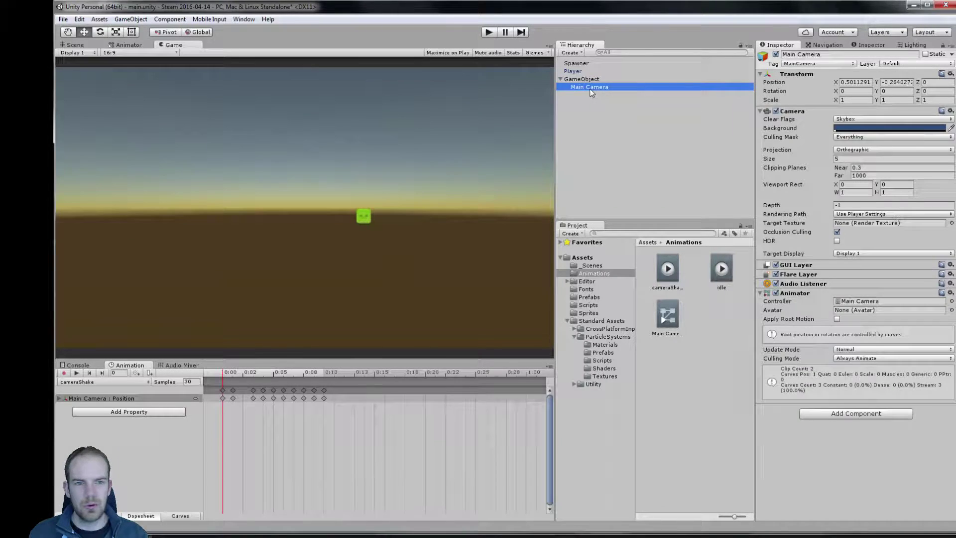
pyautogui.click(845, 83)
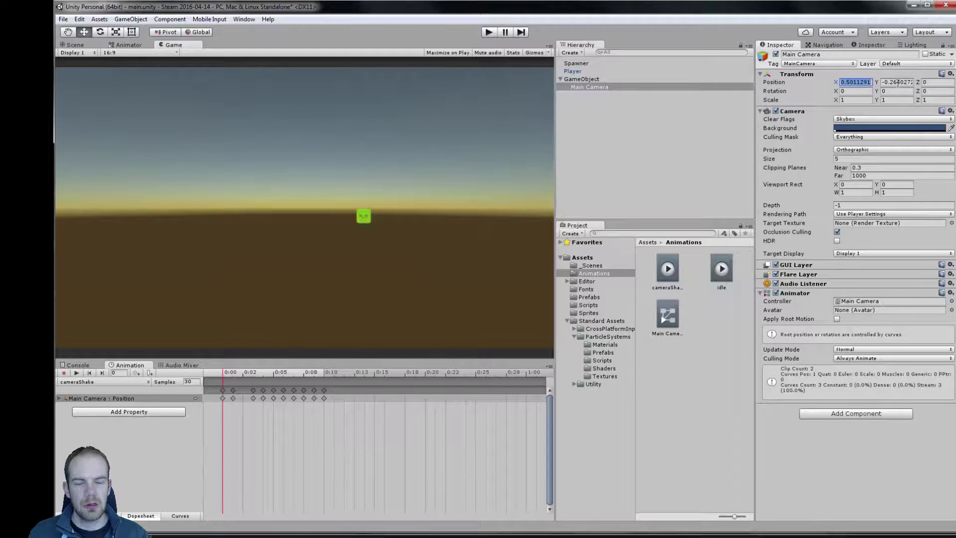
pyautogui.write('0')
pyautogui.press('Tab')
pyautogui.write('0')
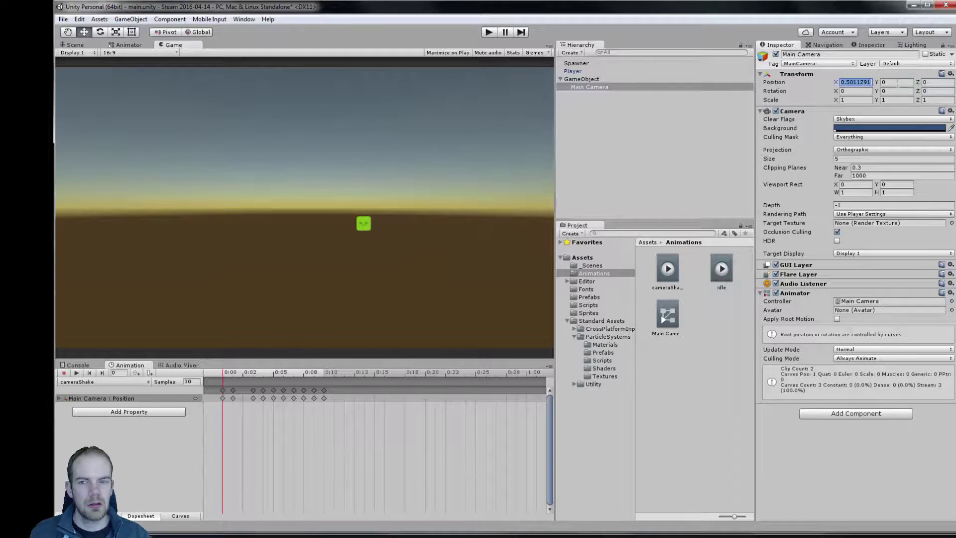
pyautogui.hotkey('shift', 'Tab')
# - Zero the parent GameObject's X position and frame it in the Scene view
pyautogui.click(690, 81)
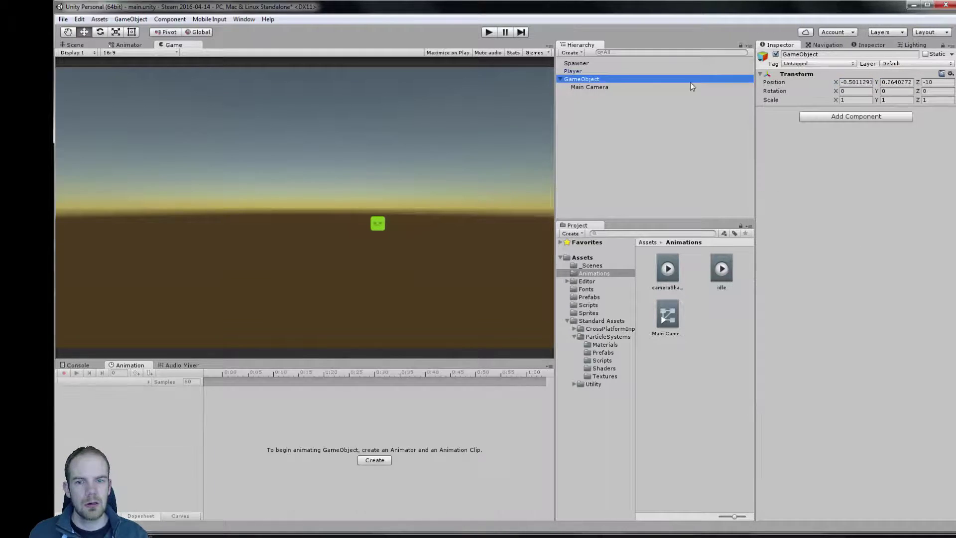
pyautogui.click(852, 84)
pyautogui.write('0')
pyautogui.press('Tab')
pyautogui.write('0')
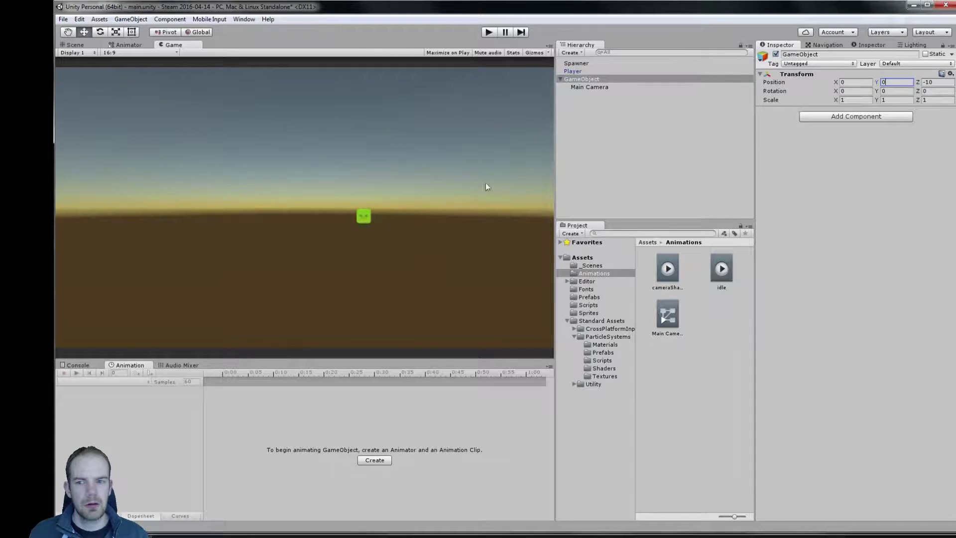
pyautogui.click(353, 158)
pyautogui.click(75, 44)
pyautogui.press('f')
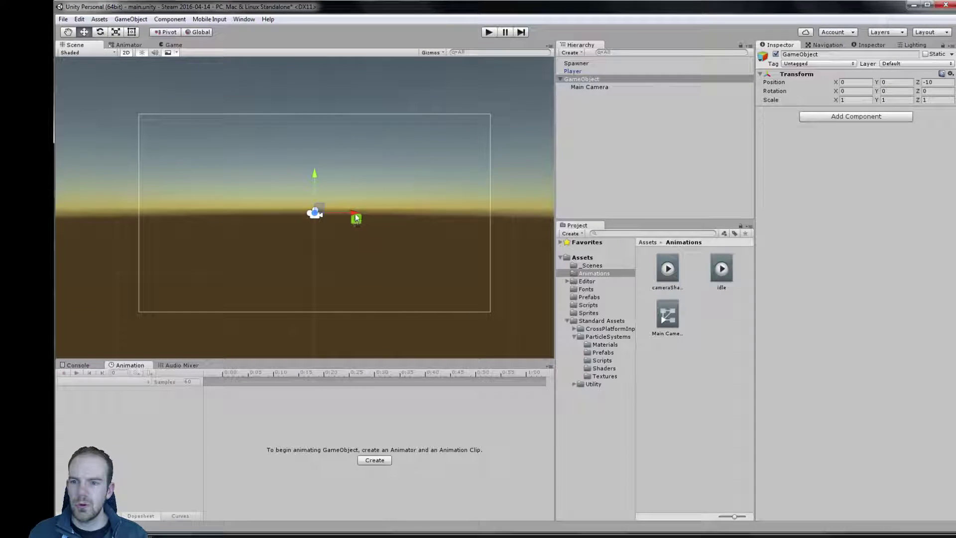
# - Shift the camera holder right to X 5.79 and test the Shake trigger in play mode
pyautogui.moveTo(351, 216); pyautogui.dragTo(469, 213)
pyautogui.click(487, 33)
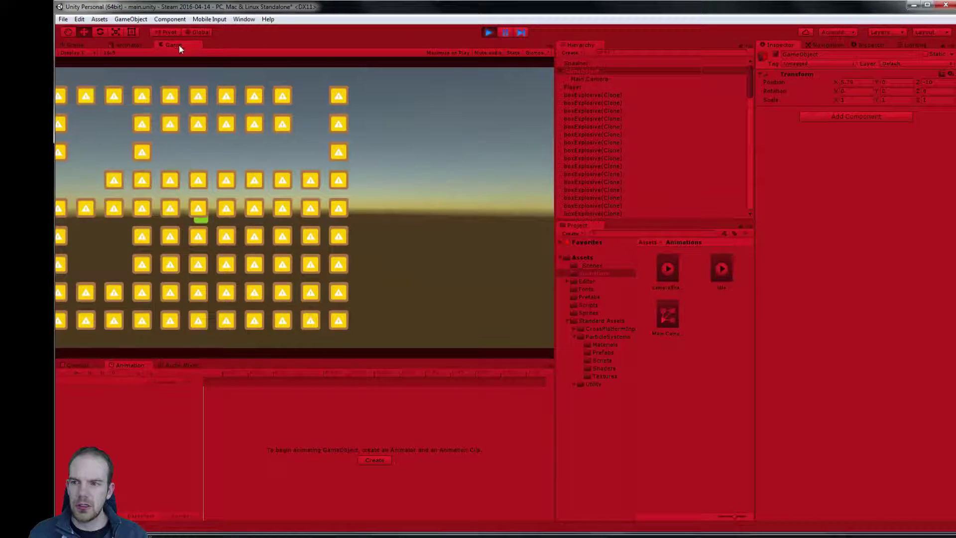
pyautogui.moveTo(178, 44); pyautogui.dragTo(446, 152)
pyautogui.click(125, 45)
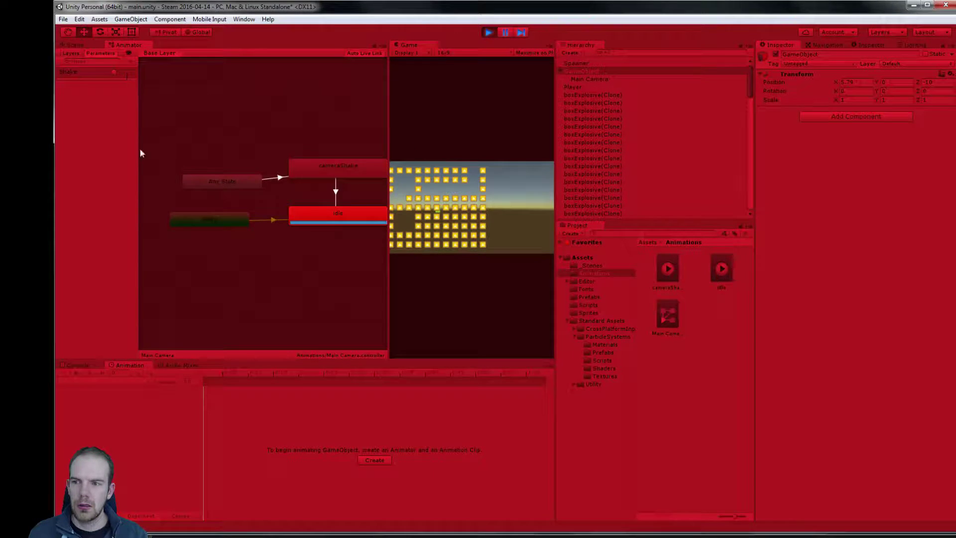
pyautogui.click(115, 73)
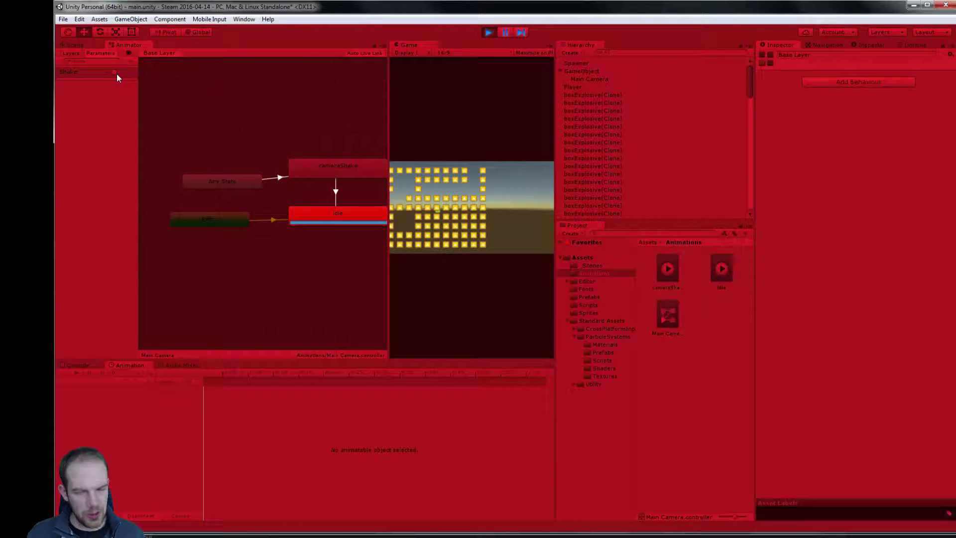
pyautogui.click(489, 32)
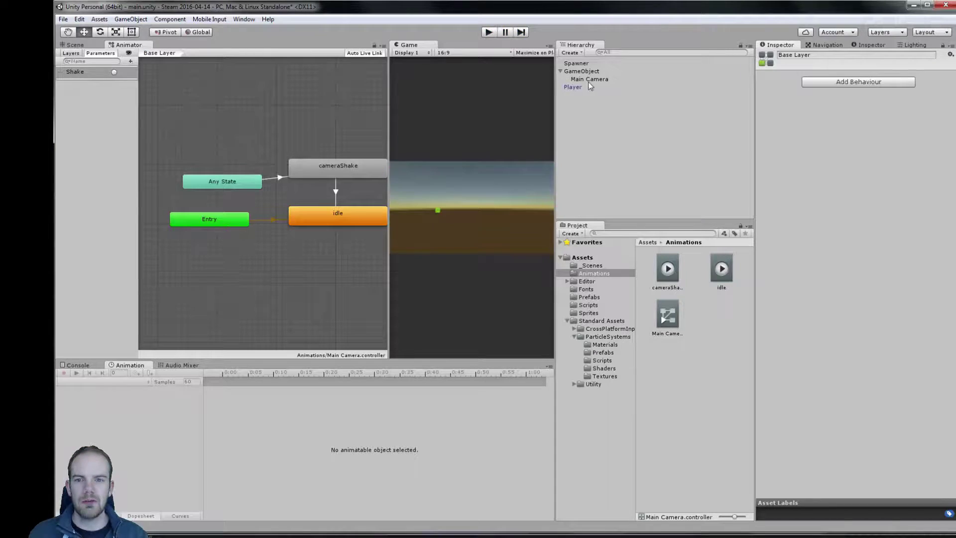
# - Parent the camera holder to Player and run another play test
pyautogui.moveTo(585, 72); pyautogui.dragTo(574, 88)
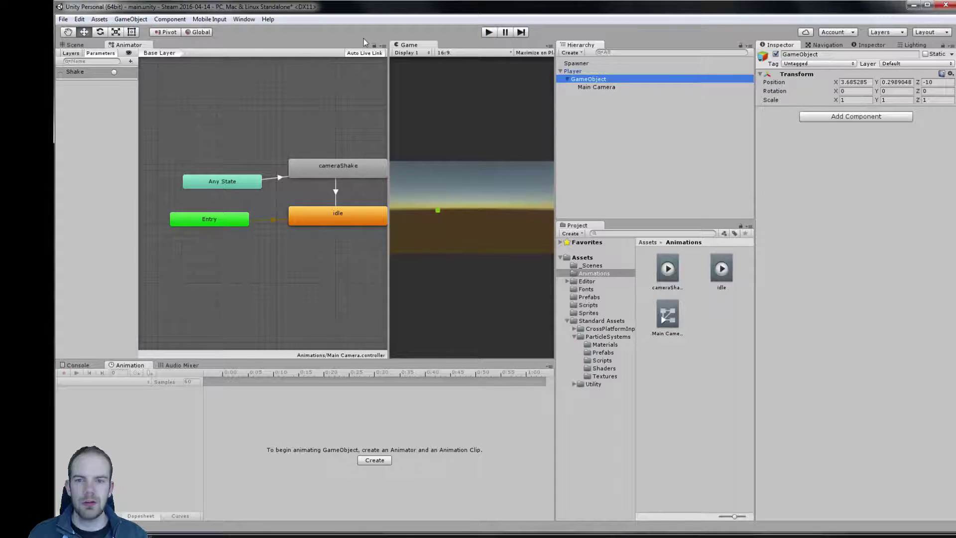
pyautogui.click(488, 33)
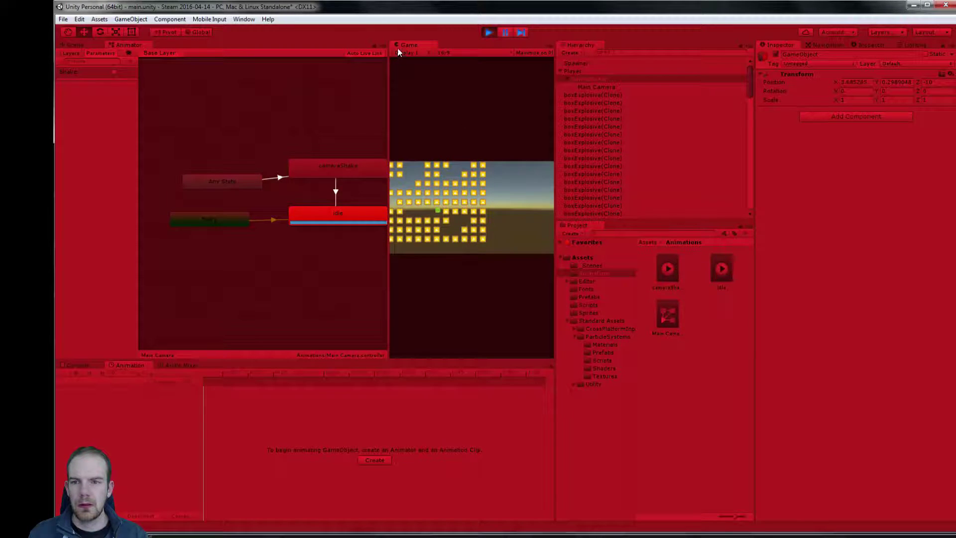
pyautogui.moveTo(401, 44); pyautogui.dragTo(324, 43)
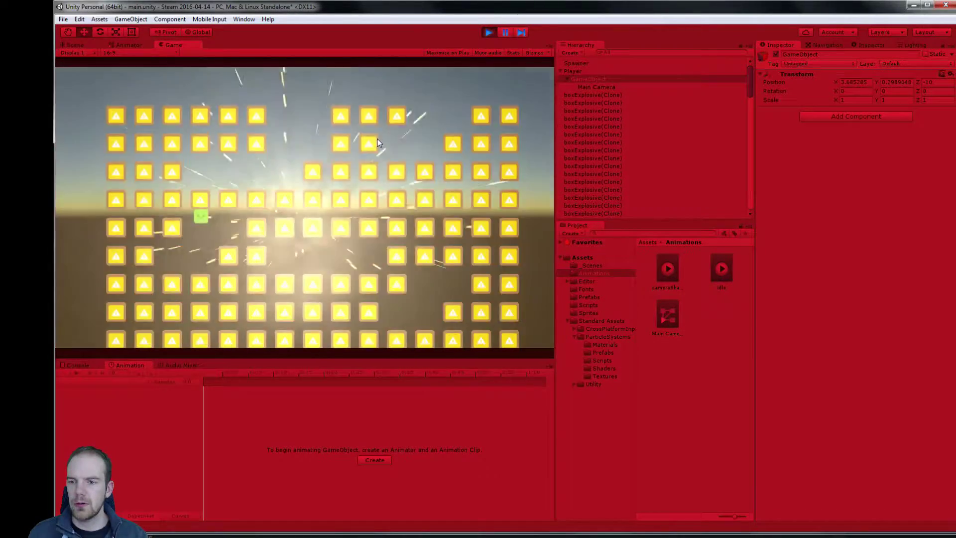
pyautogui.click(489, 33)
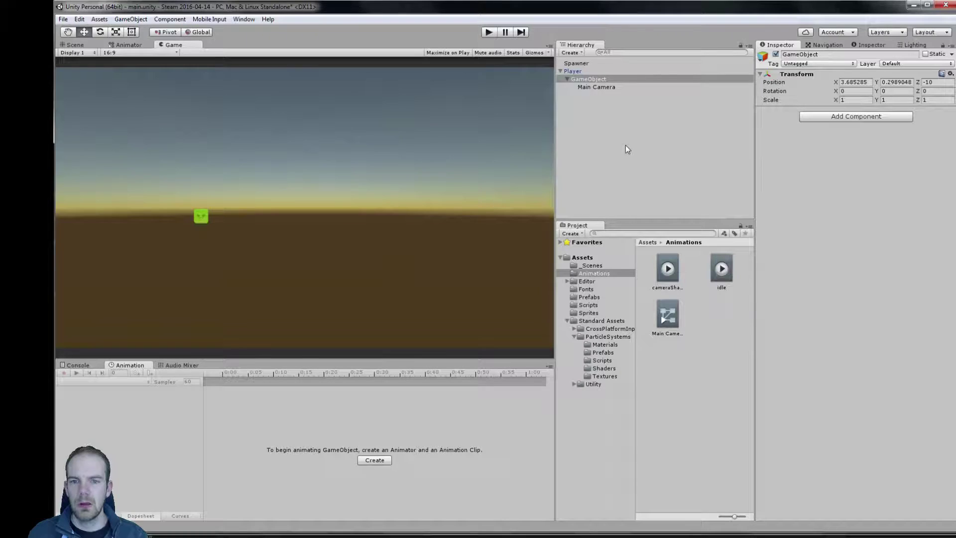
# - Return the camera's parent GameObject to the hierarchy root with X reset to 0
pyautogui.click(73, 44)
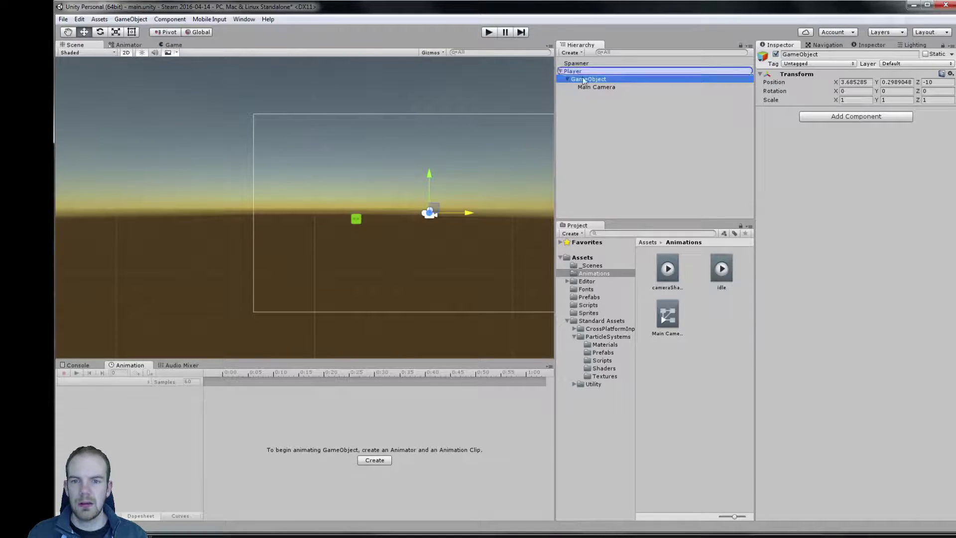
pyautogui.moveTo(584, 78); pyautogui.dragTo(580, 60)
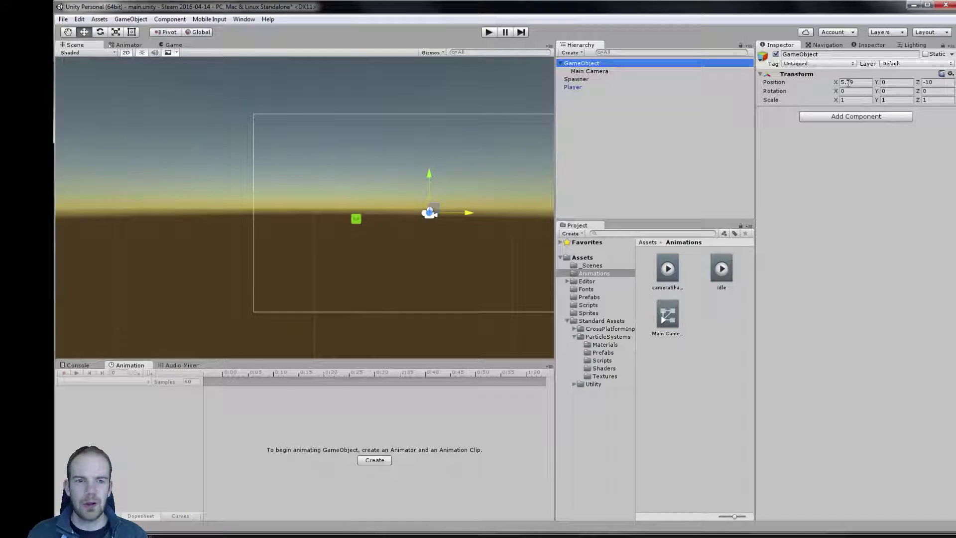
pyautogui.click(856, 83)
pyautogui.write('0')
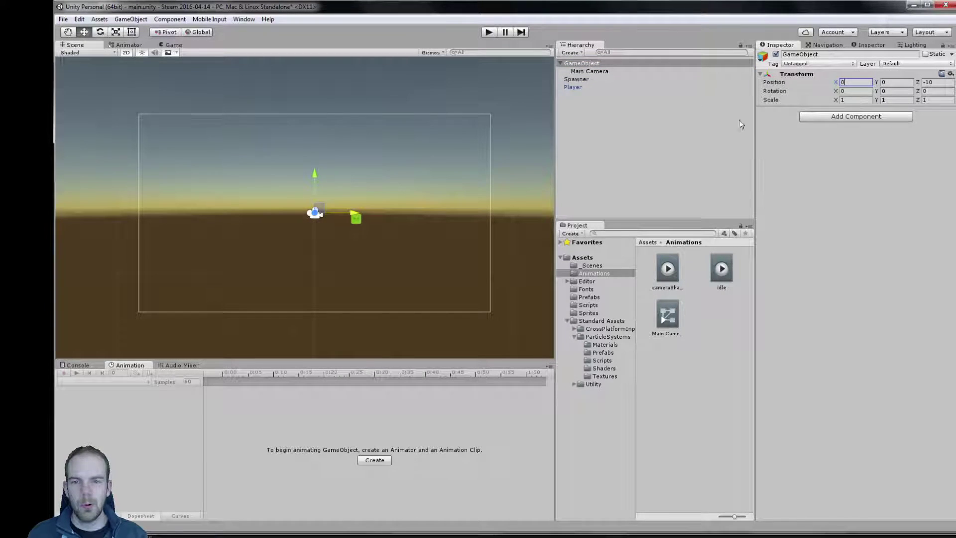
# - Rename the GameObject to CameraHolder and select the Main Camera to show its animation
pyautogui.click(824, 54)
pyautogui.write('Camera')
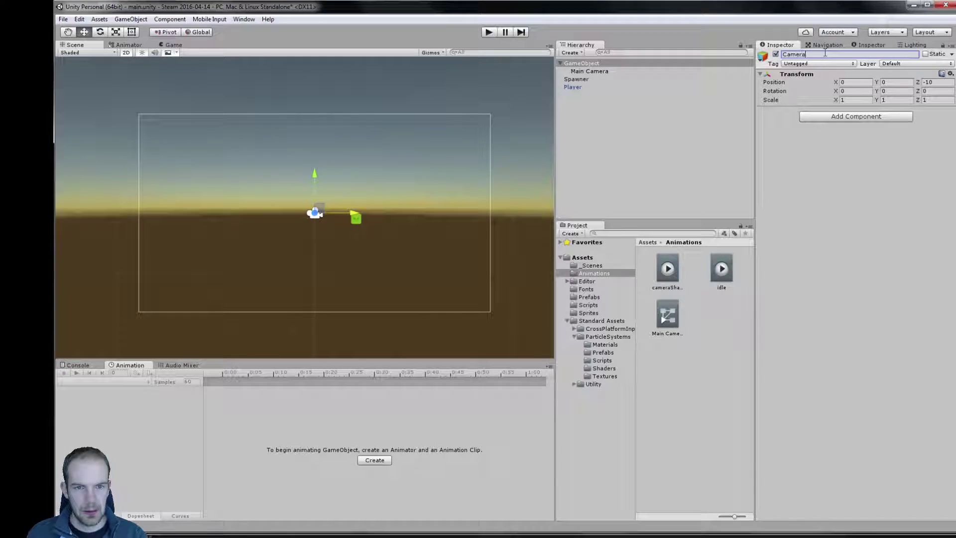
pyautogui.write('Holder')
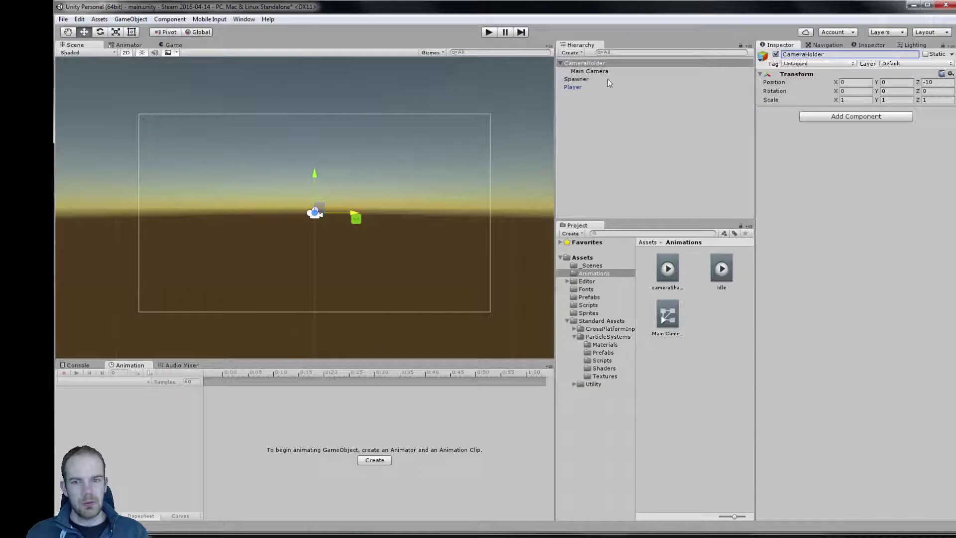
pyautogui.click(592, 72)
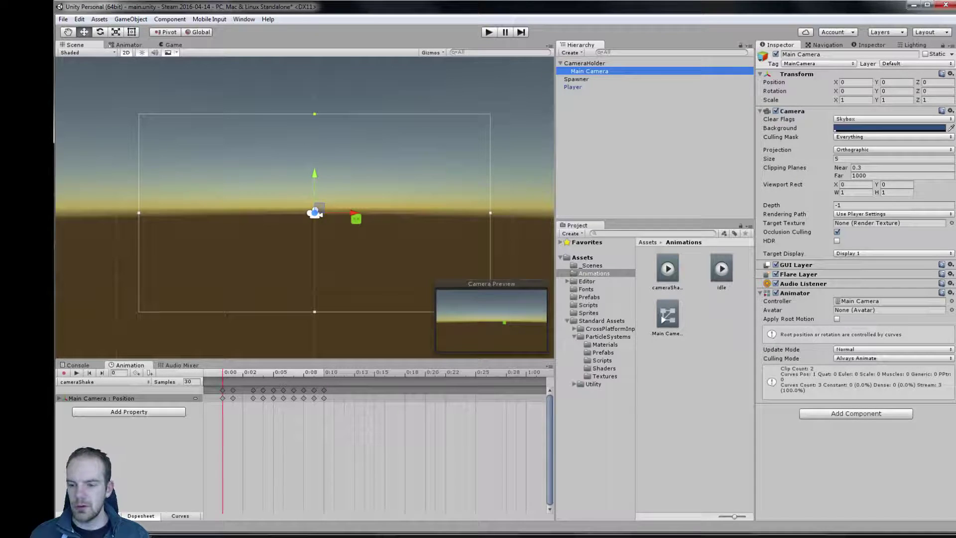
pyautogui.hotkey('alt', 'Tab')
pyautogui.click(209, 180)
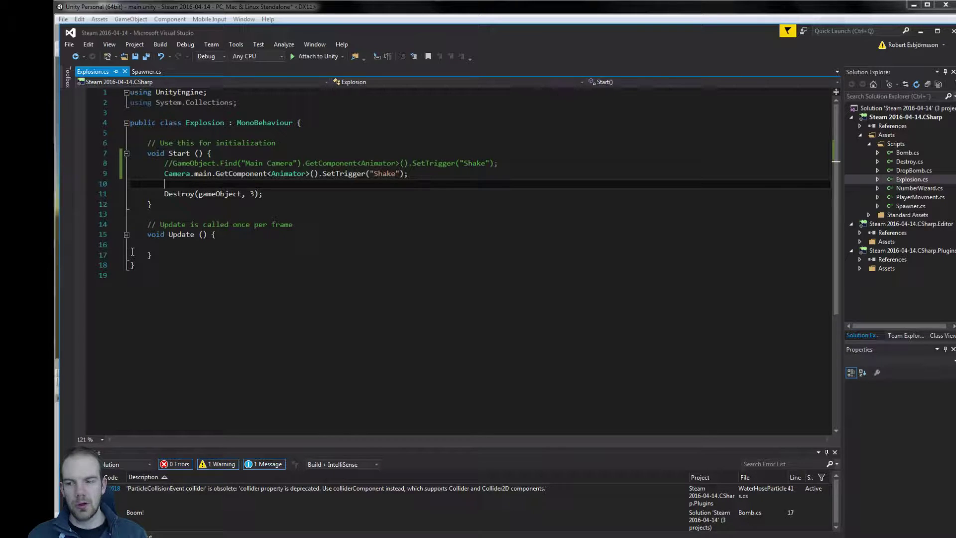
pyautogui.moveTo(147, 234); pyautogui.dragTo(171, 257)
pyautogui.click(176, 248)
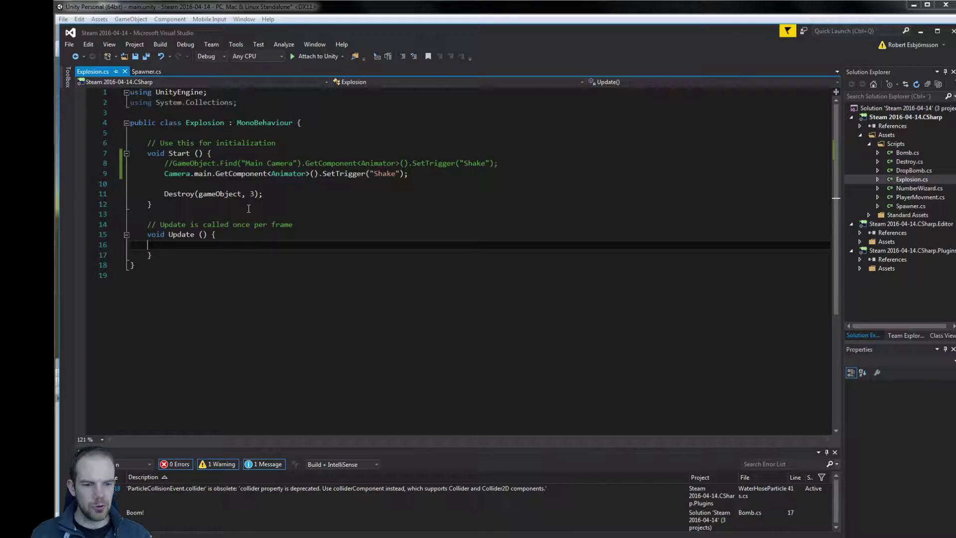
pyautogui.click(288, 196)
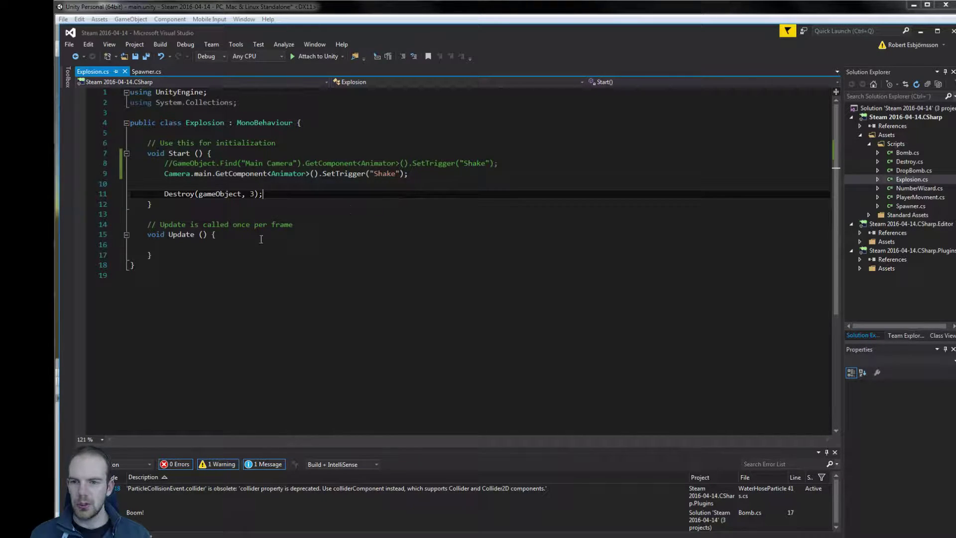
# - Delete the empty Update method and its comment from Explosion.cs
pyautogui.click(186, 210)
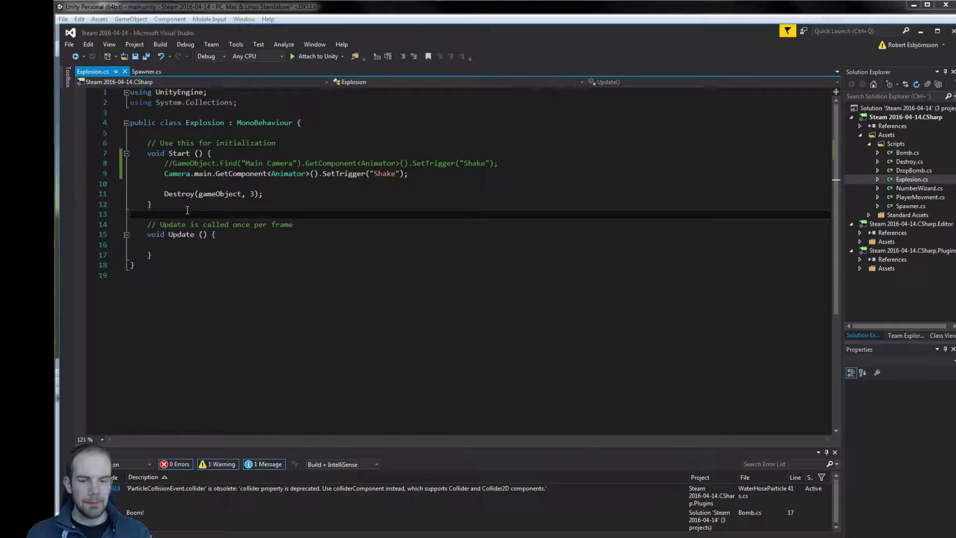
pyautogui.click(213, 245)
pyautogui.moveTo(150, 256); pyautogui.dragTo(134, 219)
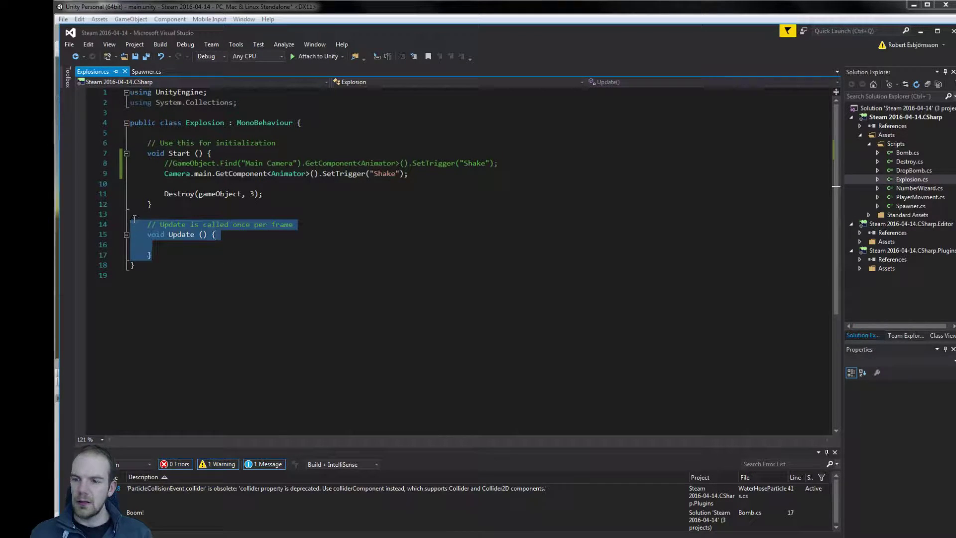
pyautogui.press('Delete')
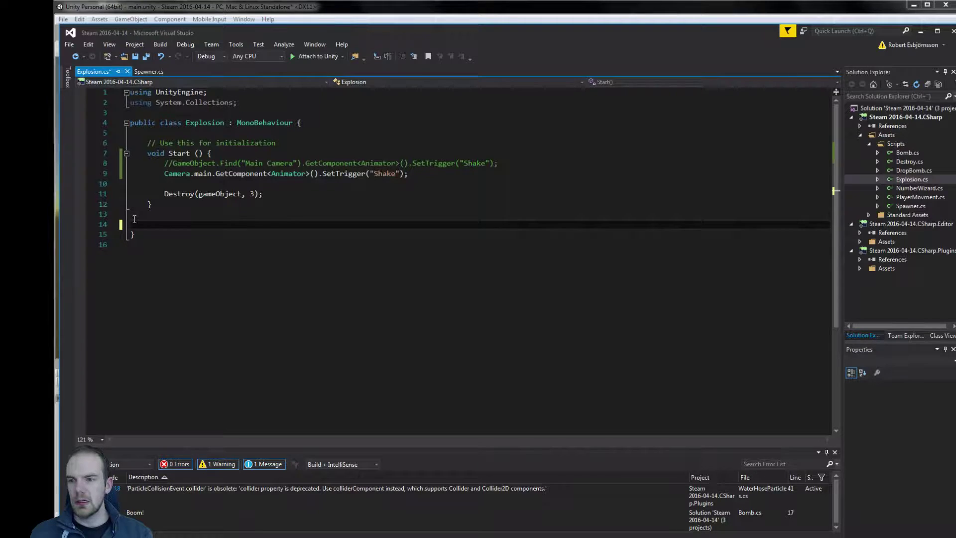
# - Remove the commented-out GameObject.Find camera line and save Explosion.cs
pyautogui.press('Up')
pyautogui.press('Up')
pyautogui.press('Up')
pyautogui.press('Up')
pyautogui.press('Up')
pyautogui.press('Up')
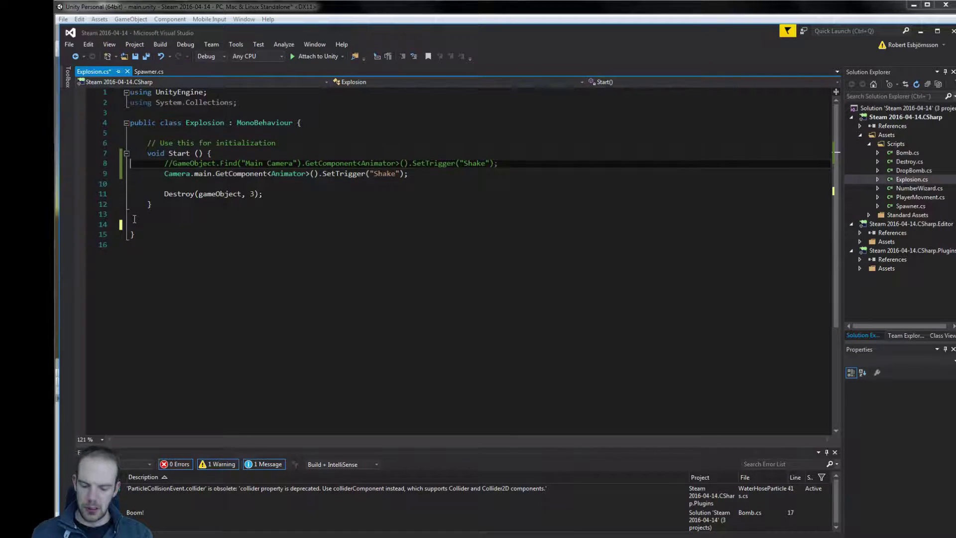
pyautogui.hotkey('ctrl', 'x')
pyautogui.press('Down')
pyautogui.press('Down')
pyautogui.press('Down')
pyautogui.press('Delete')
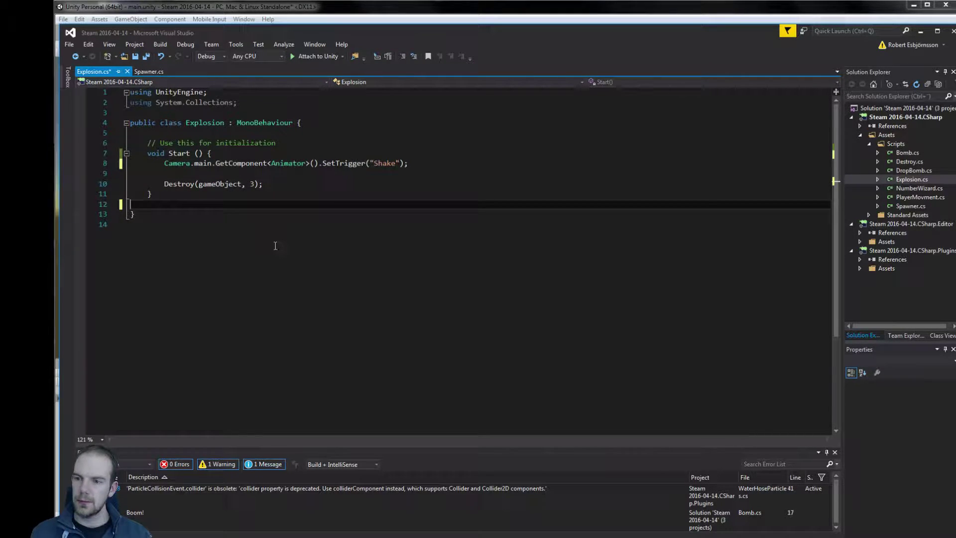
pyautogui.click(315, 269)
pyautogui.hotkey('ctrl', 's')
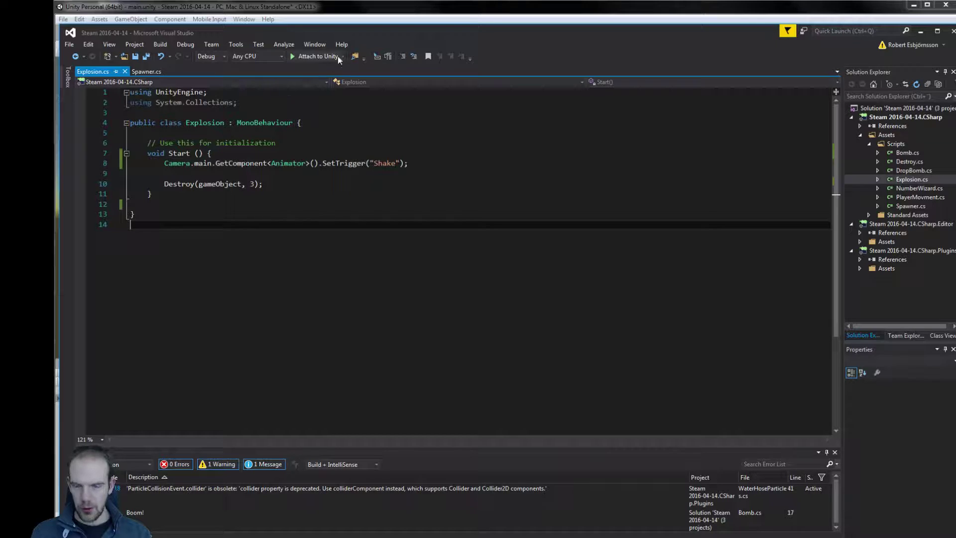
# - Return to Unity and open the Assets Sprites folder in the Project window
pyautogui.click(337, 11)
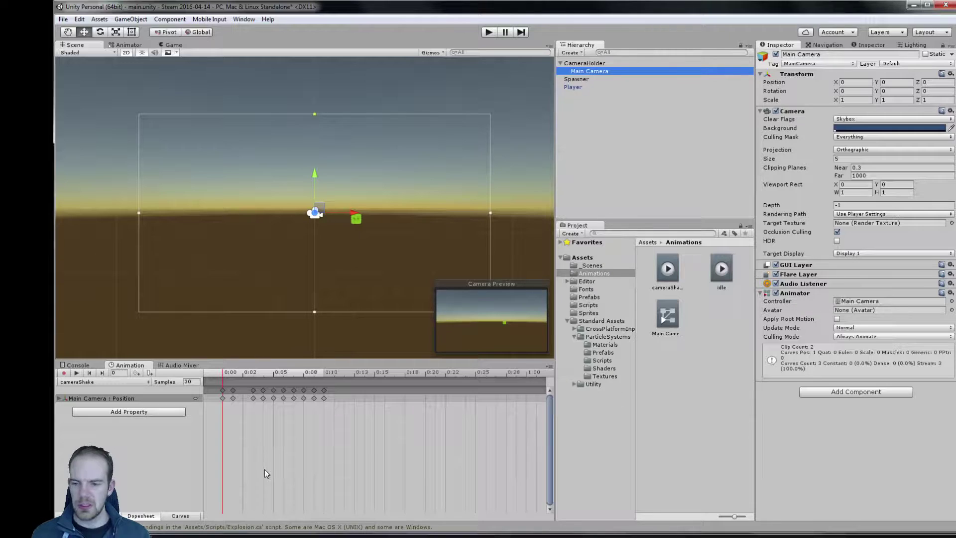
pyautogui.click(595, 311)
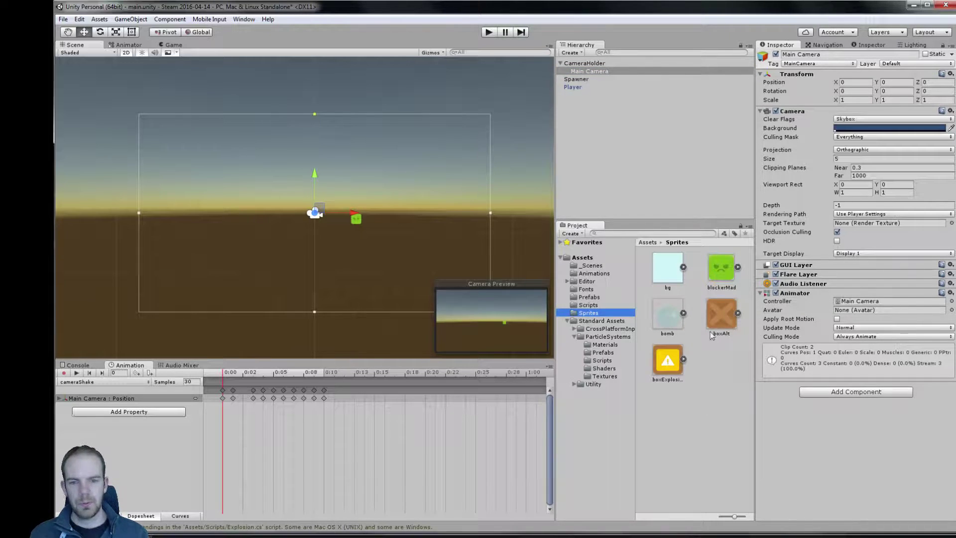
pyautogui.hotkey('alt', 'Tab')
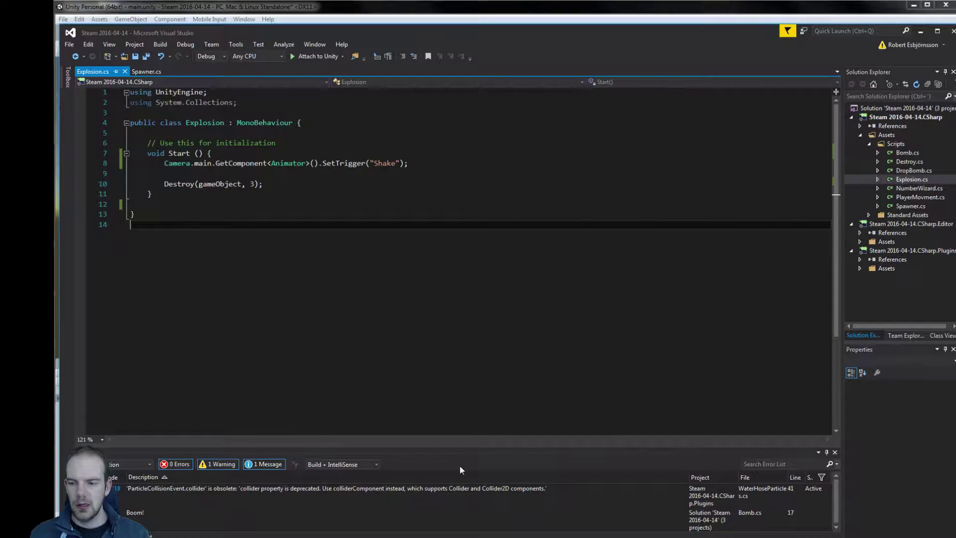
pyautogui.hotkey('alt', 'Tab')
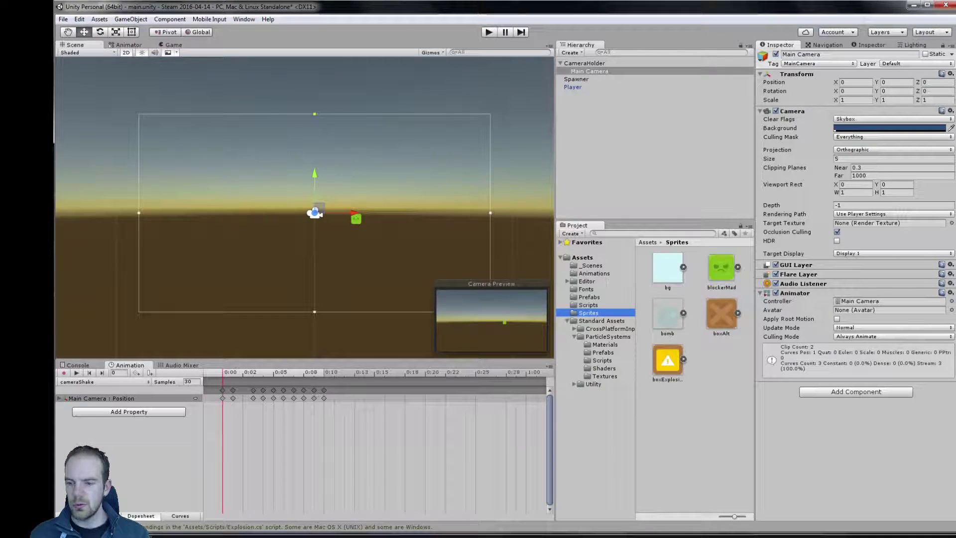
# - In Explorer, go from the Items folder up to Secret Mission and open '- Data'
pyautogui.hotkey('alt', 'Tab')
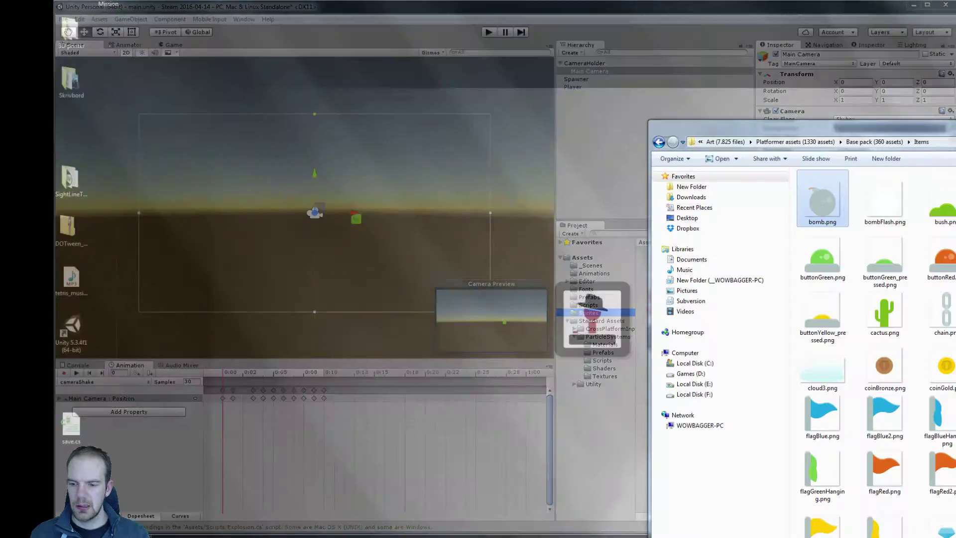
pyautogui.scroll(-5, 876, 329)
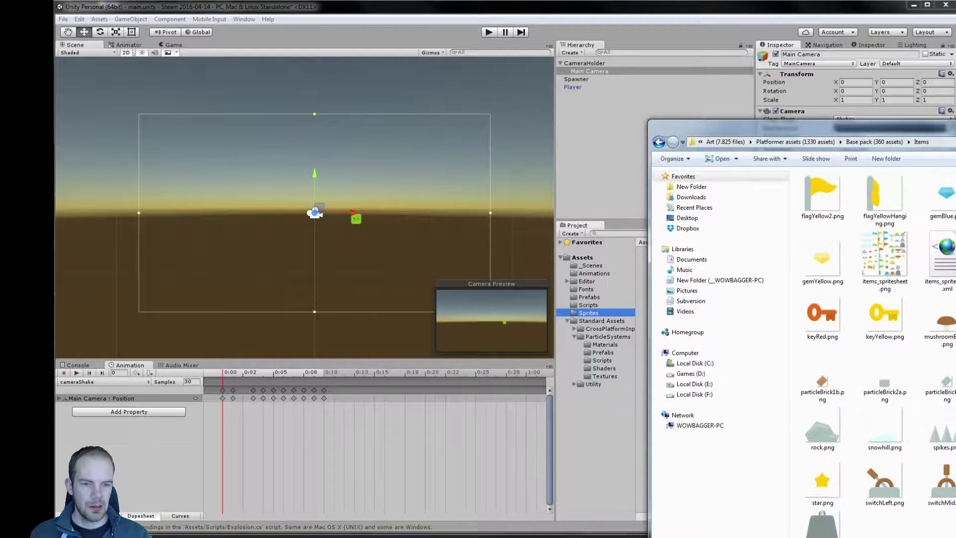
pyautogui.scroll(5, 823, 200)
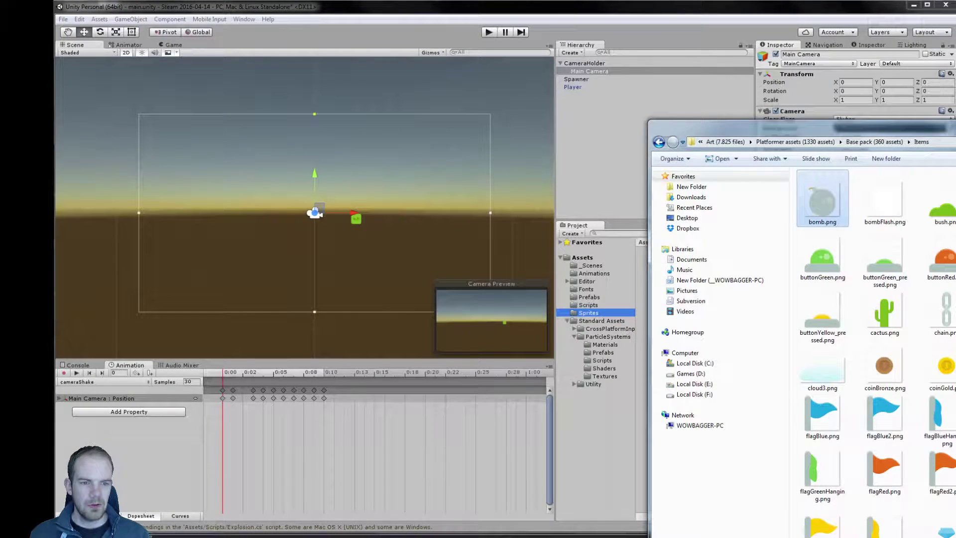
pyautogui.scroll(-3, 823, 199)
pyautogui.scroll(-3, 822, 199)
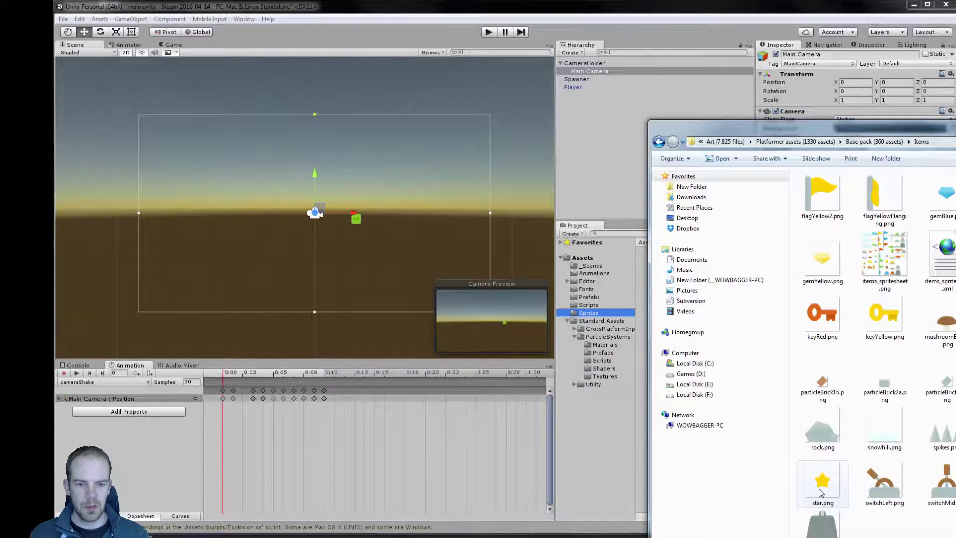
pyautogui.scroll(5, 952, 401)
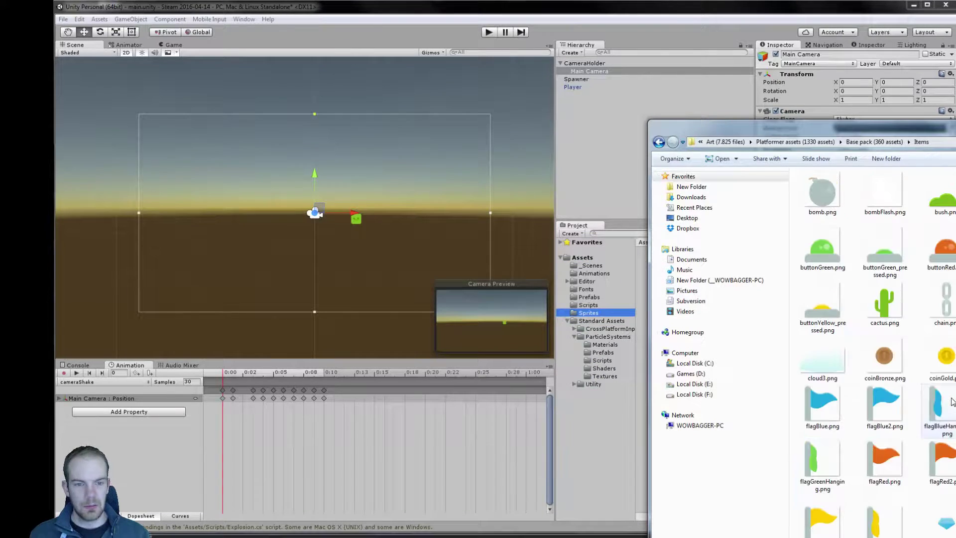
pyautogui.click(795, 142)
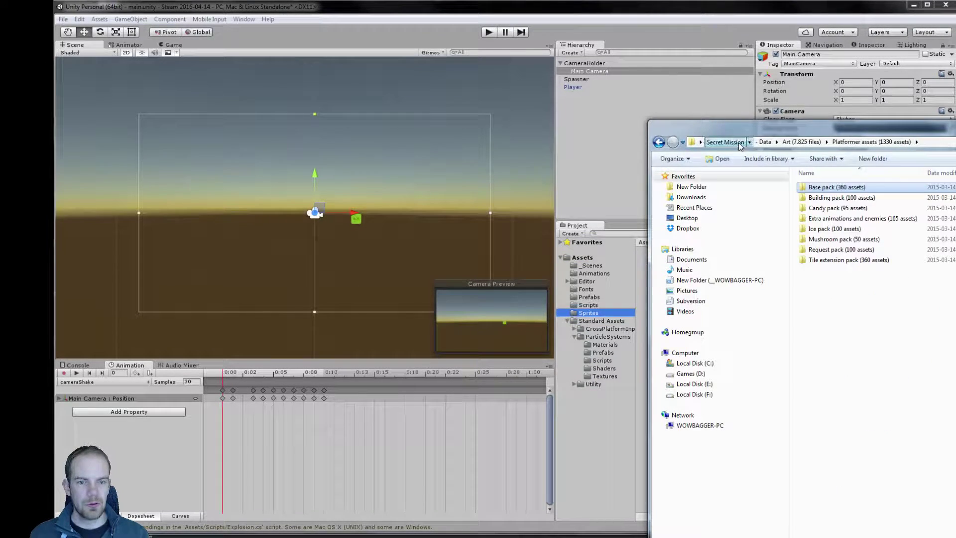
pyautogui.click(739, 142)
pyautogui.doubleClick(890, 193)
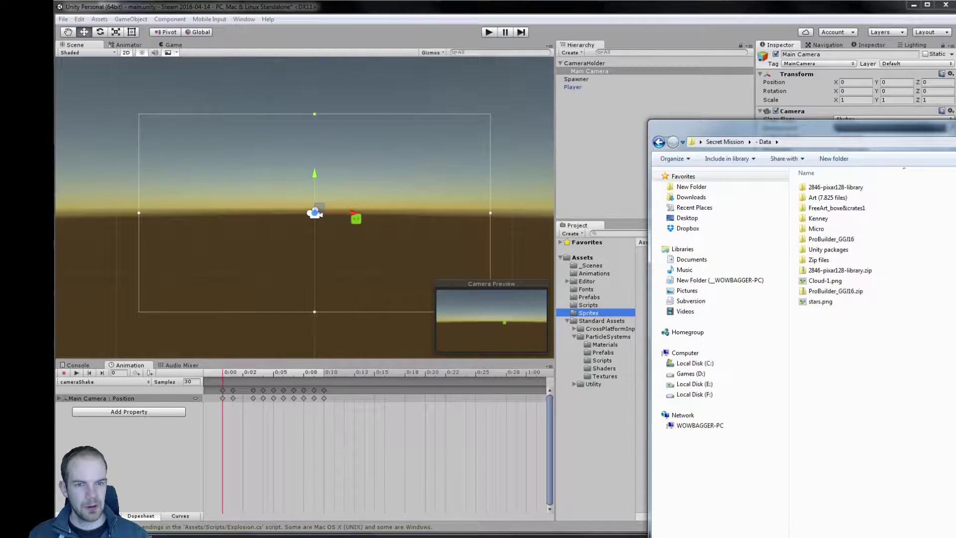
# - Search for 'fire' and browse the fire frame images, settling on fireball.png
pyautogui.write('fire')
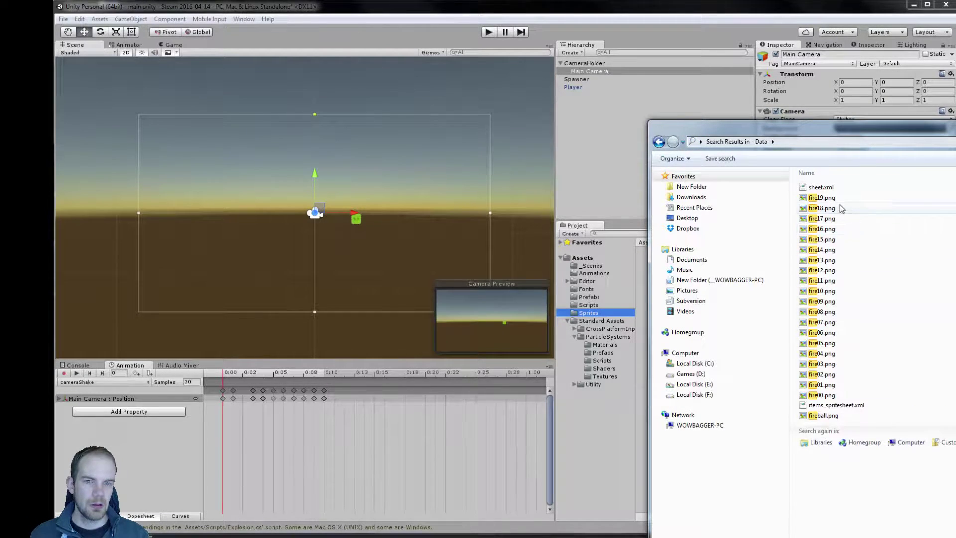
pyautogui.click(832, 198)
pyautogui.click(837, 416)
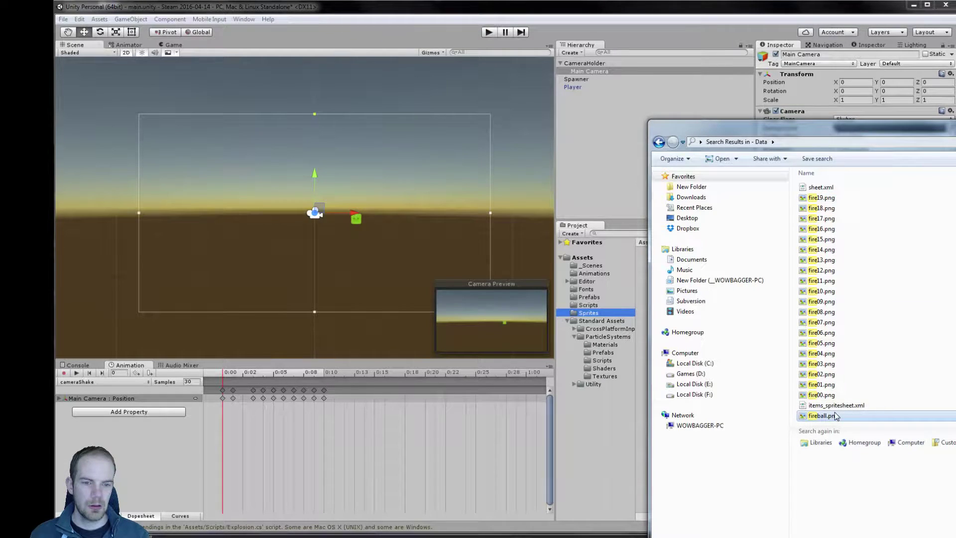
pyautogui.click(834, 396)
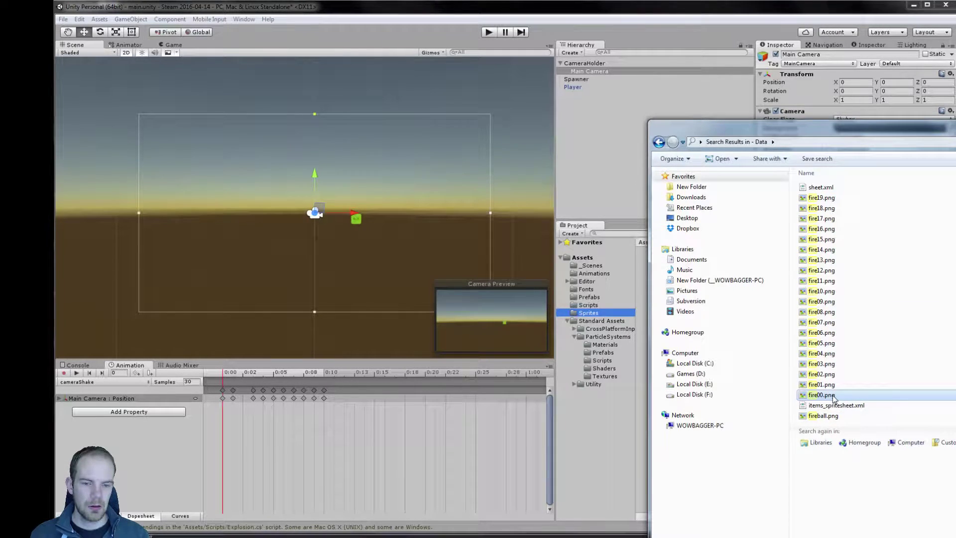
pyautogui.click(834, 389)
pyautogui.click(822, 312)
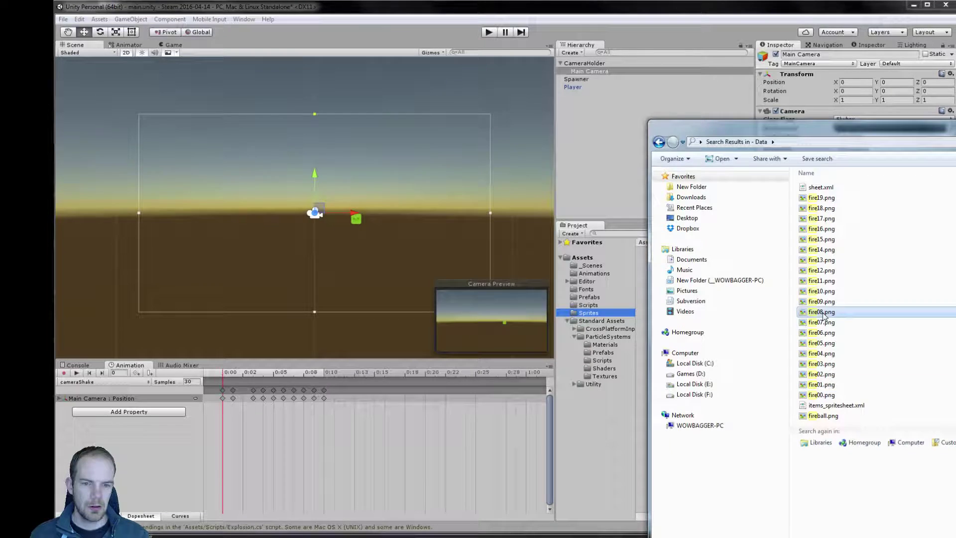
pyautogui.click(822, 260)
pyautogui.click(820, 229)
pyautogui.click(822, 198)
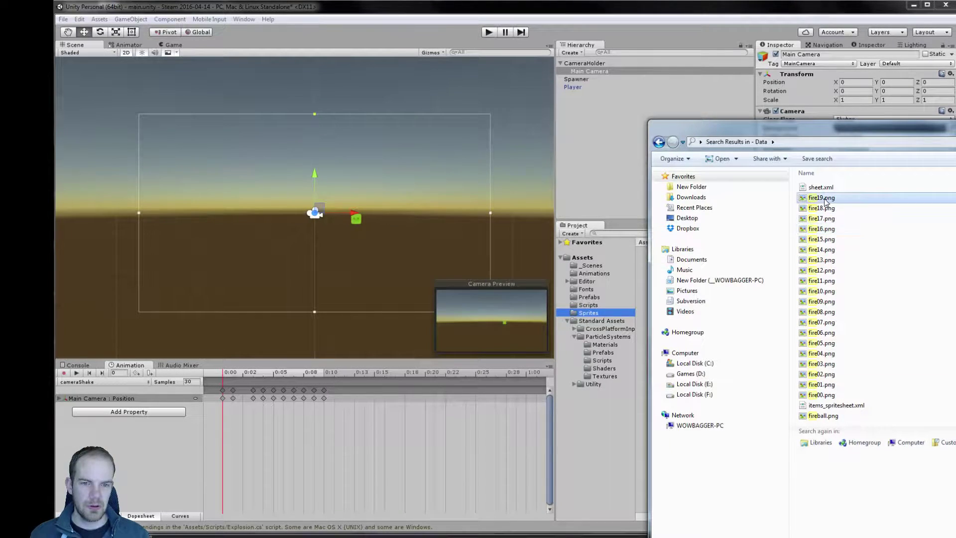
pyautogui.click(823, 250)
pyautogui.click(823, 312)
pyautogui.click(824, 343)
pyautogui.click(824, 354)
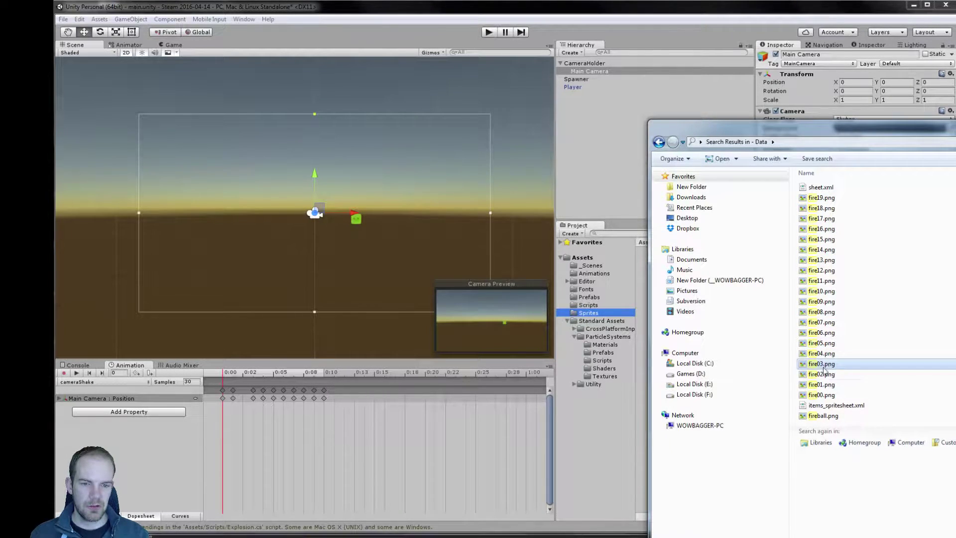
pyautogui.click(826, 385)
pyautogui.click(827, 416)
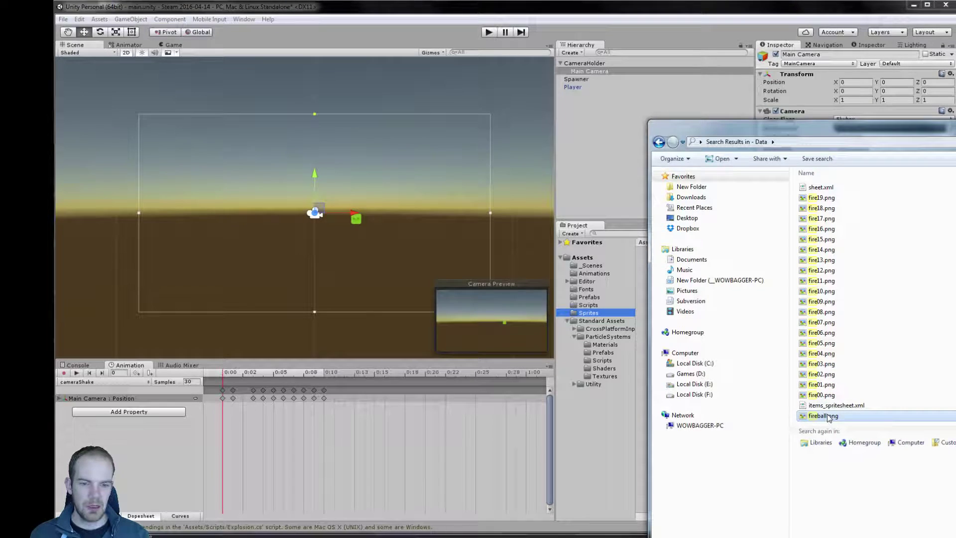
pyautogui.rightClick(826, 419)
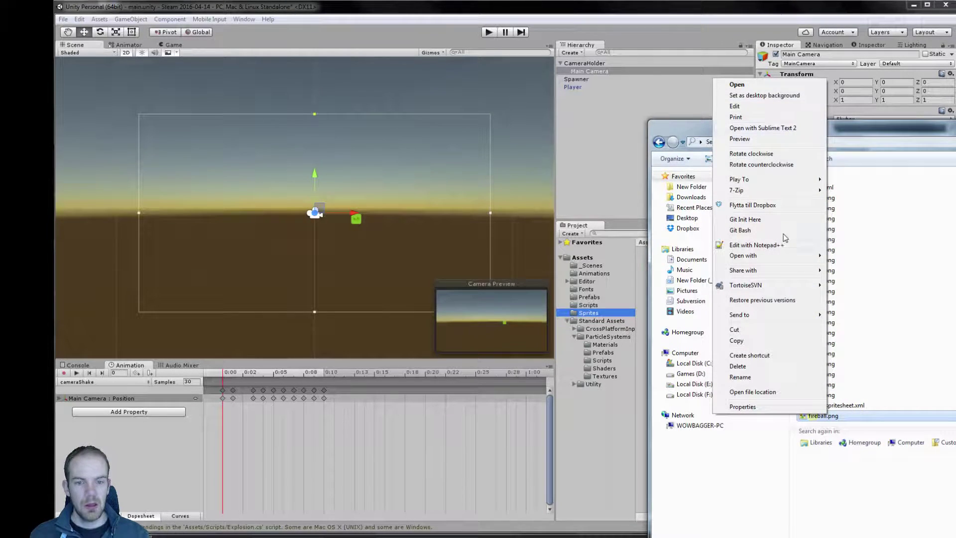
# - Go back to the Items folder, pick the spikes image, and return to Unity
pyautogui.click(752, 392)
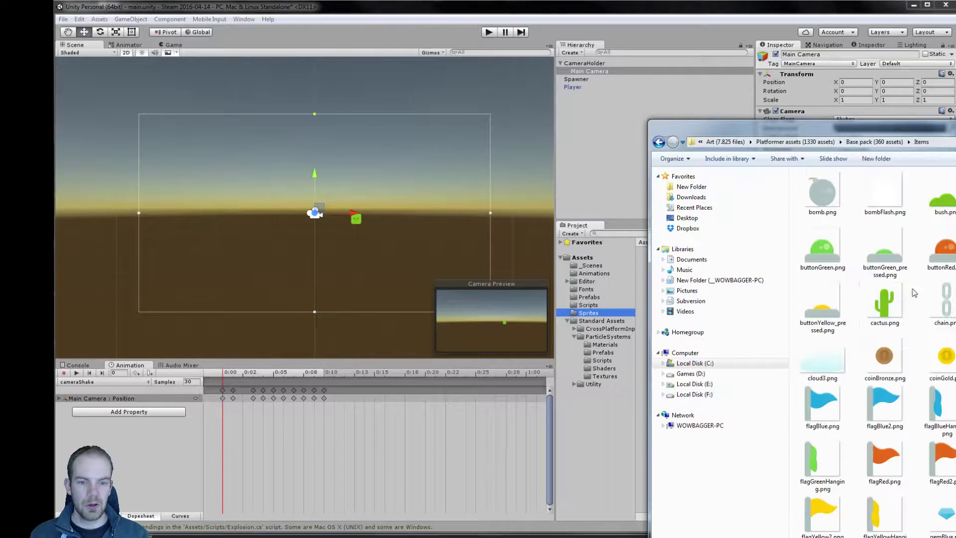
pyautogui.scroll(-5, 871, 349)
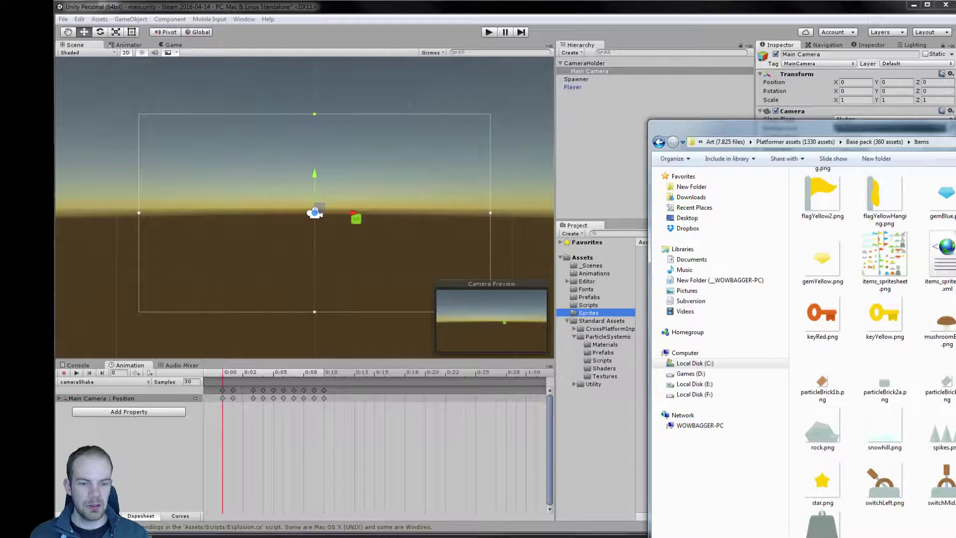
pyautogui.scroll(5, 872, 348)
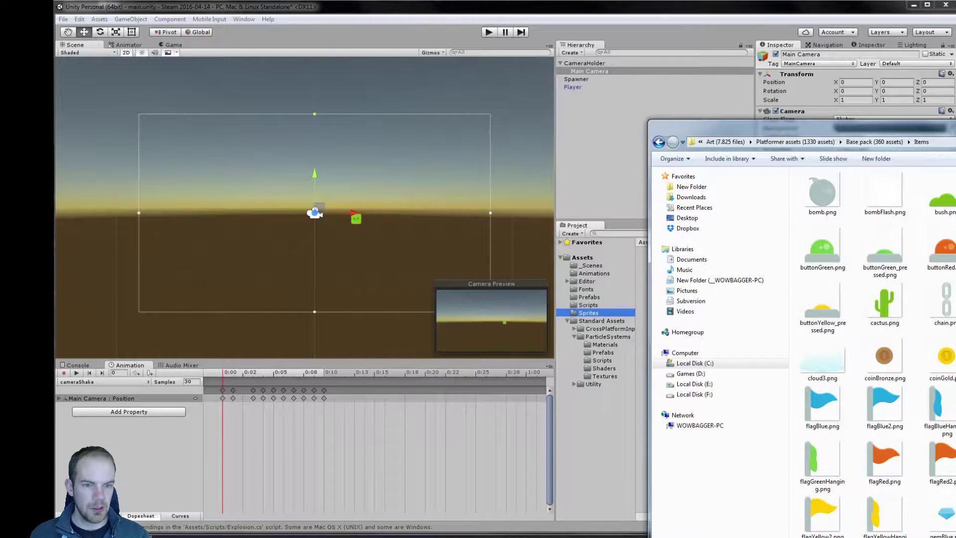
pyautogui.scroll(-5, 871, 348)
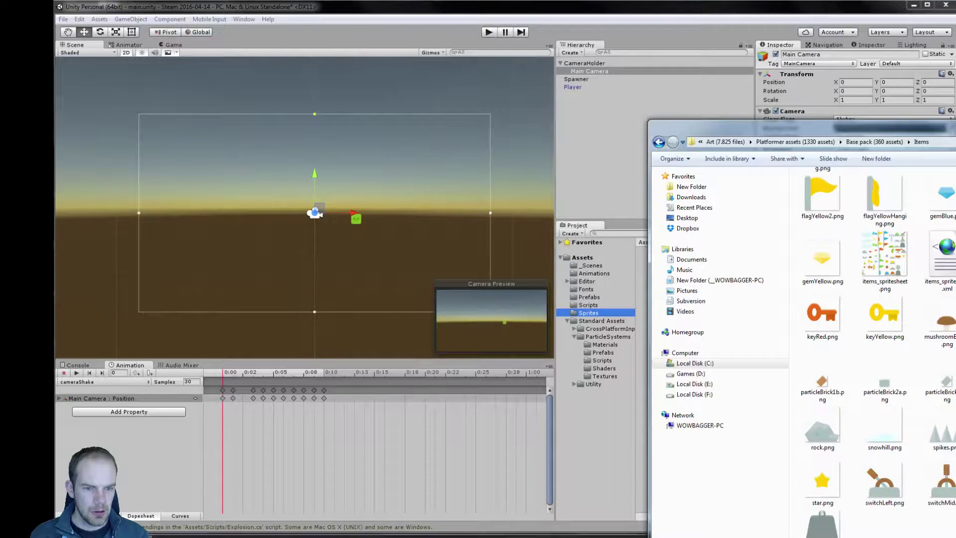
pyautogui.click(952, 446)
pyautogui.scroll(3, 953, 449)
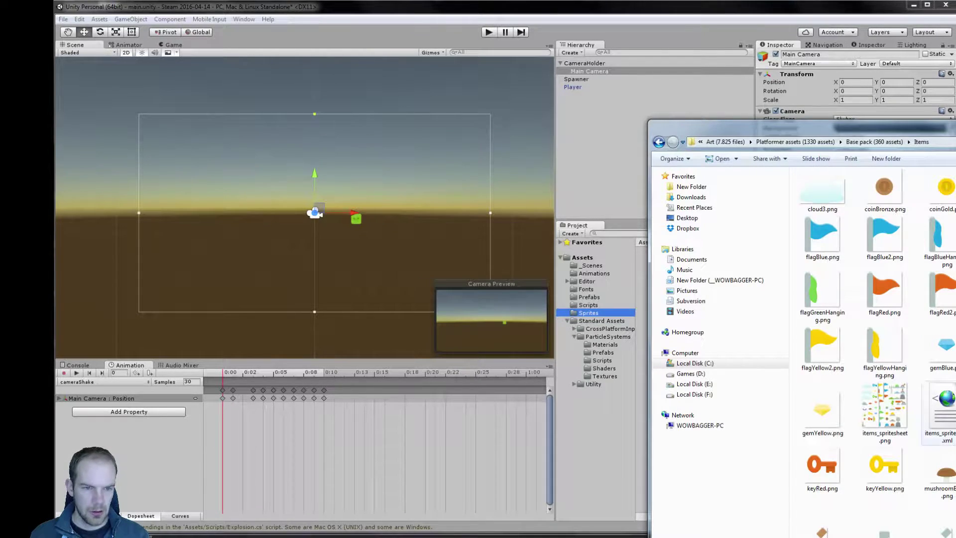
pyautogui.scroll(3, 946, 423)
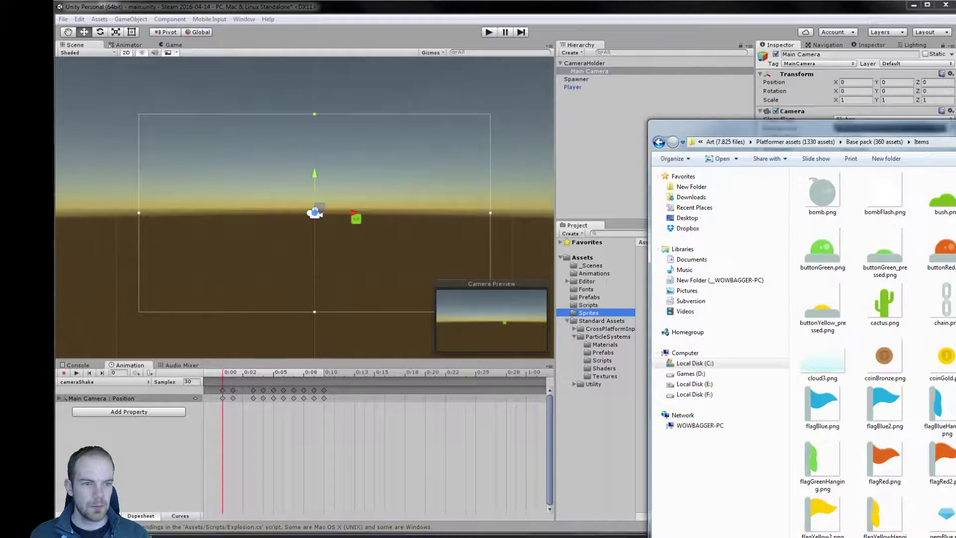
pyautogui.click(598, 314)
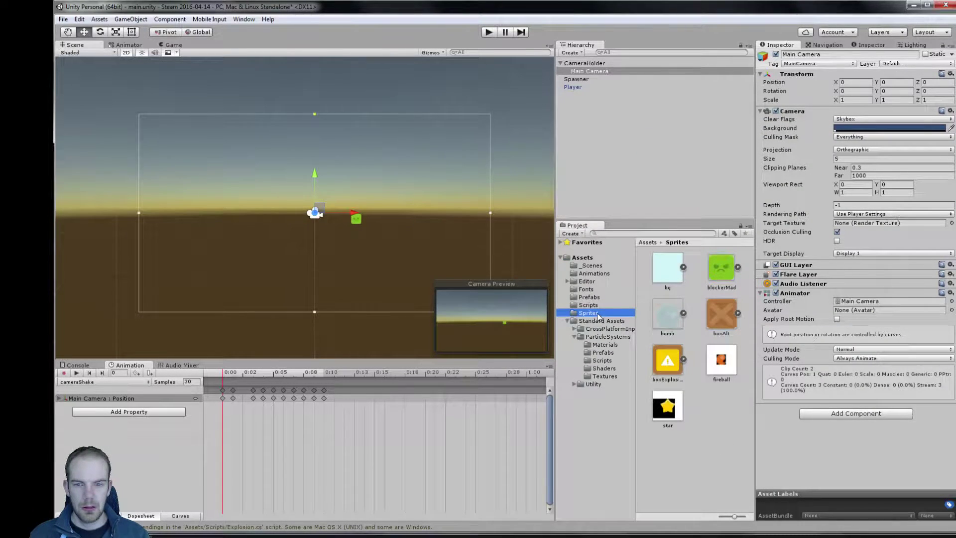
# - Set the fireball and star images' Texture Type to Sprite (2D and UI) and apply
pyautogui.click(721, 359)
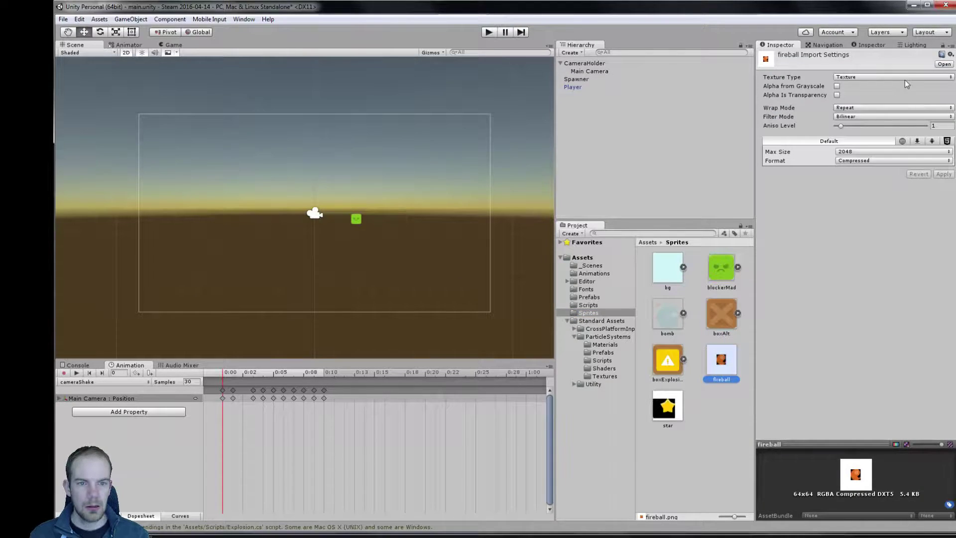
pyautogui.click(881, 78)
pyautogui.keyDown('ctrl'); pyautogui.click(667, 406); pyautogui.keyUp('ctrl')
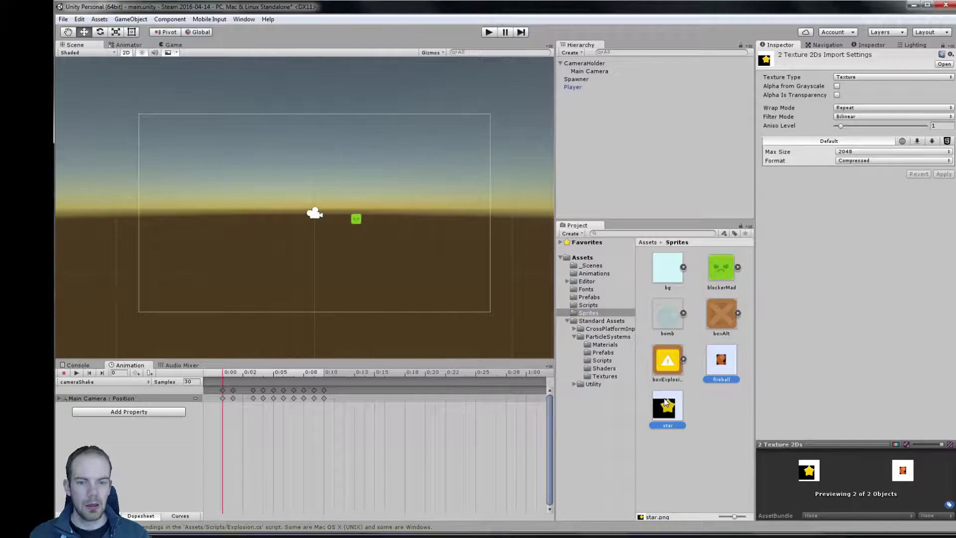
pyautogui.click(876, 77)
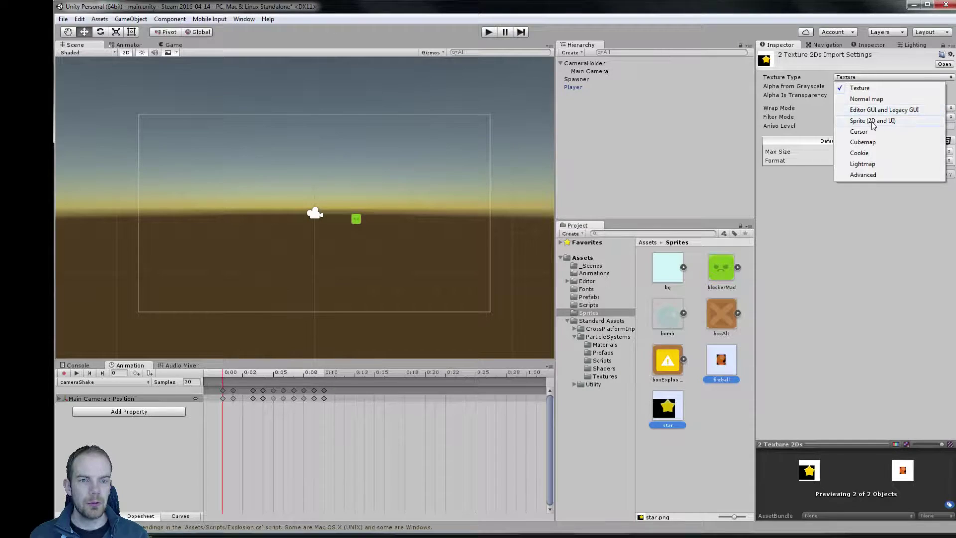
pyautogui.click(874, 121)
pyautogui.click(941, 194)
pyautogui.click(708, 357)
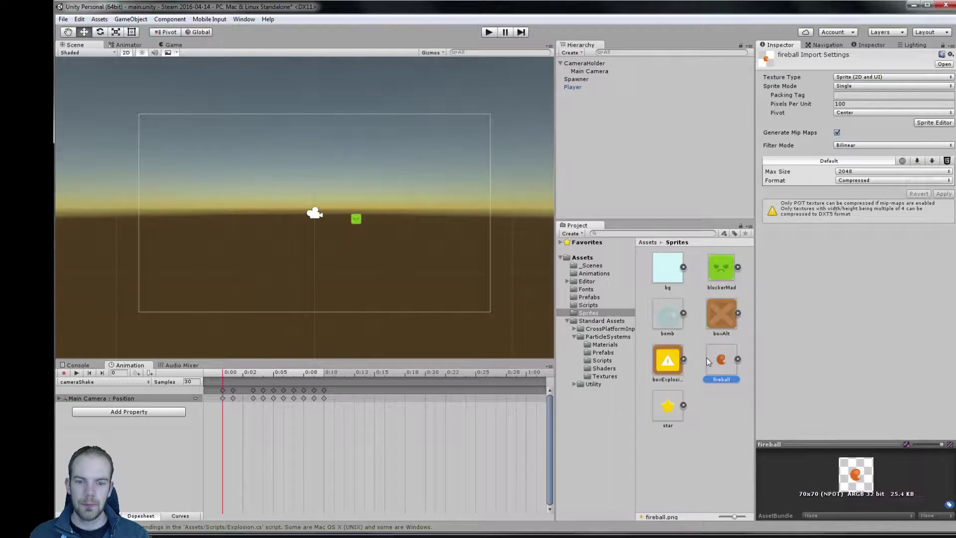
# - Select the bomb prefab in the Prefabs folder and open its Bomb script
pyautogui.scroll(3, 369, 262)
pyautogui.scroll(3, 455, 278)
pyautogui.scroll(2, 446, 277)
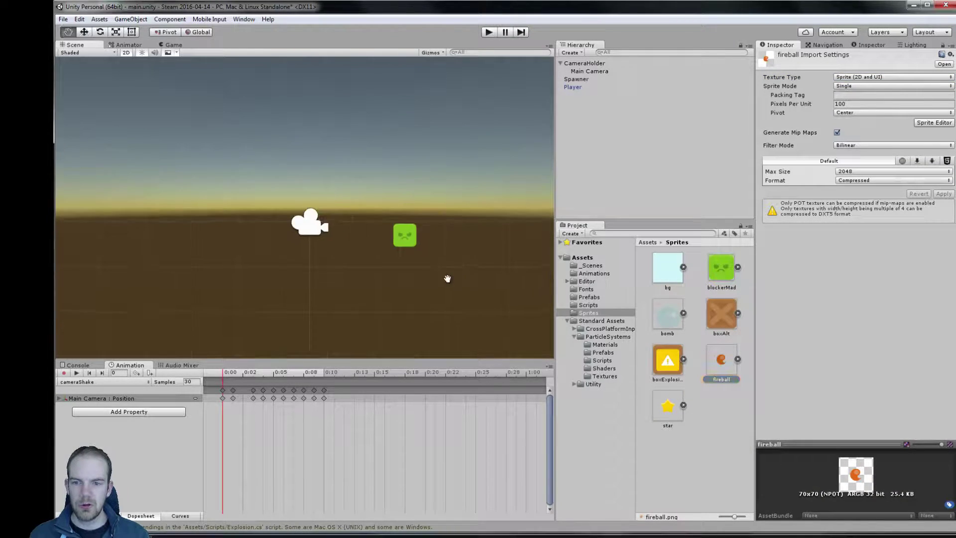
pyautogui.scroll(2, 382, 280)
pyautogui.scroll(1, 383, 286)
pyautogui.scroll(2, 425, 297)
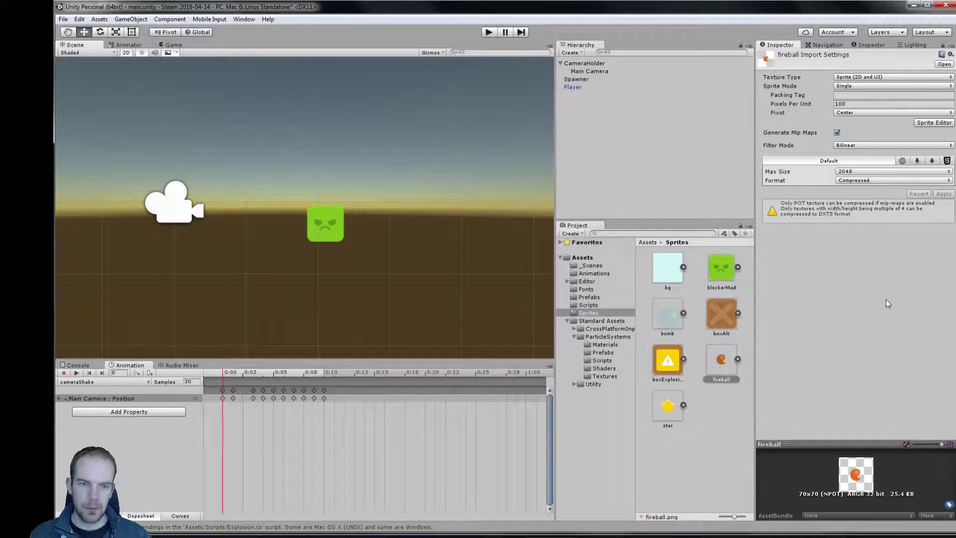
pyautogui.click(580, 87)
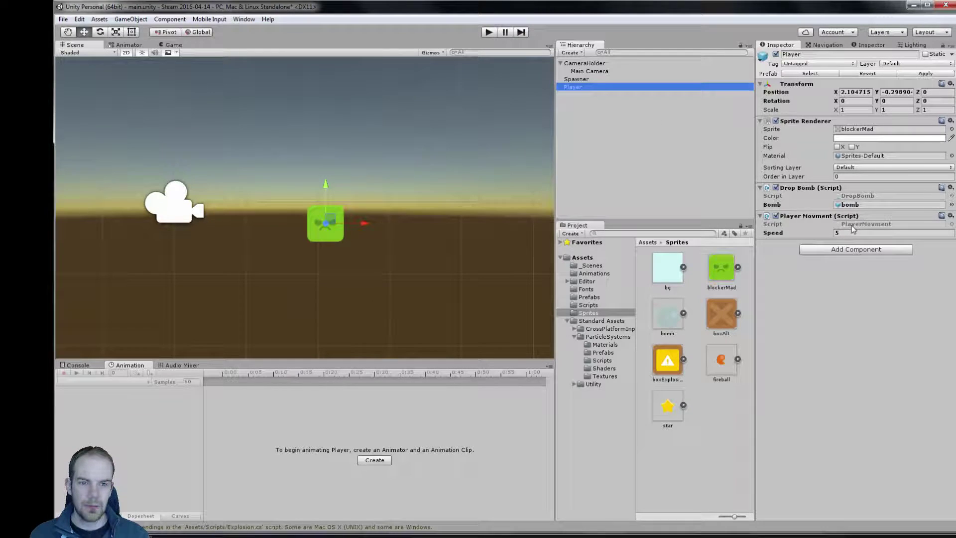
pyautogui.click(590, 297)
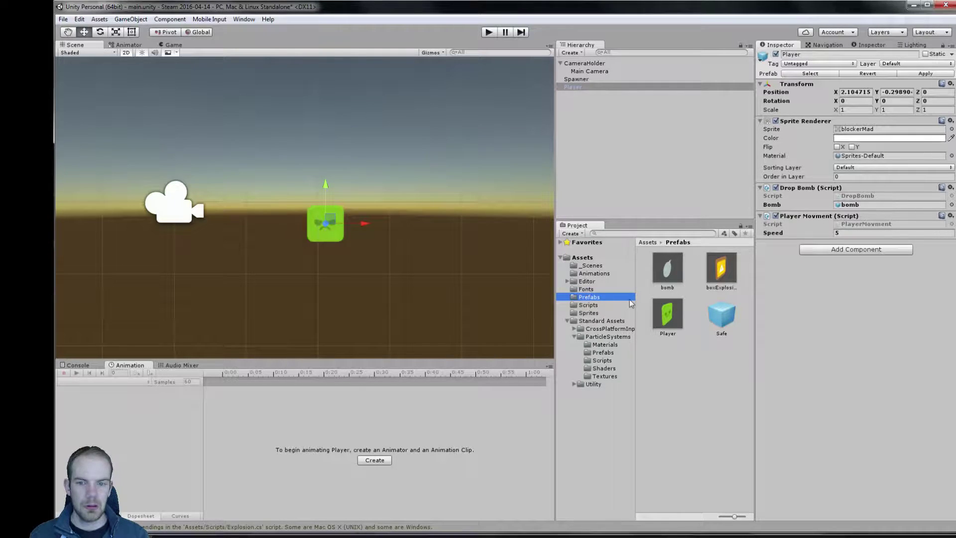
pyautogui.click(668, 268)
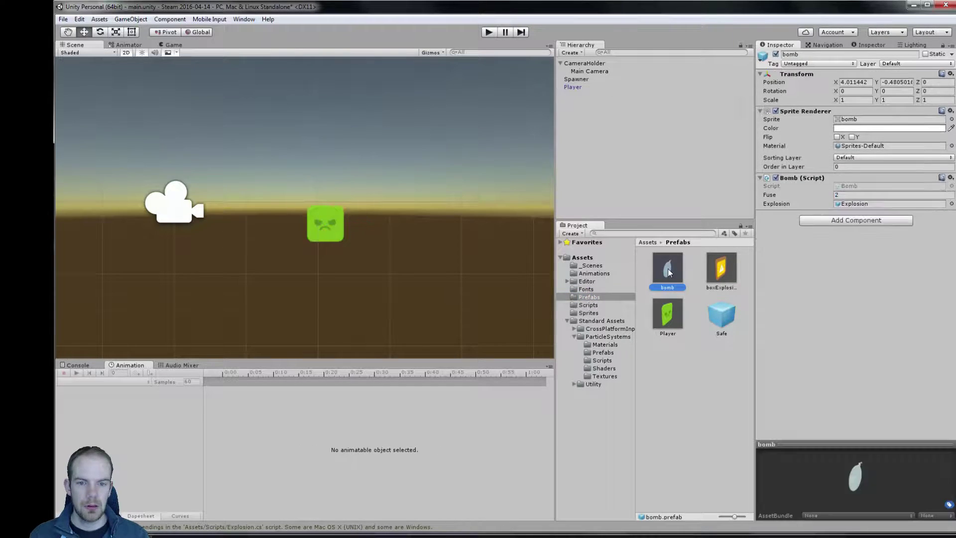
pyautogui.click(863, 187)
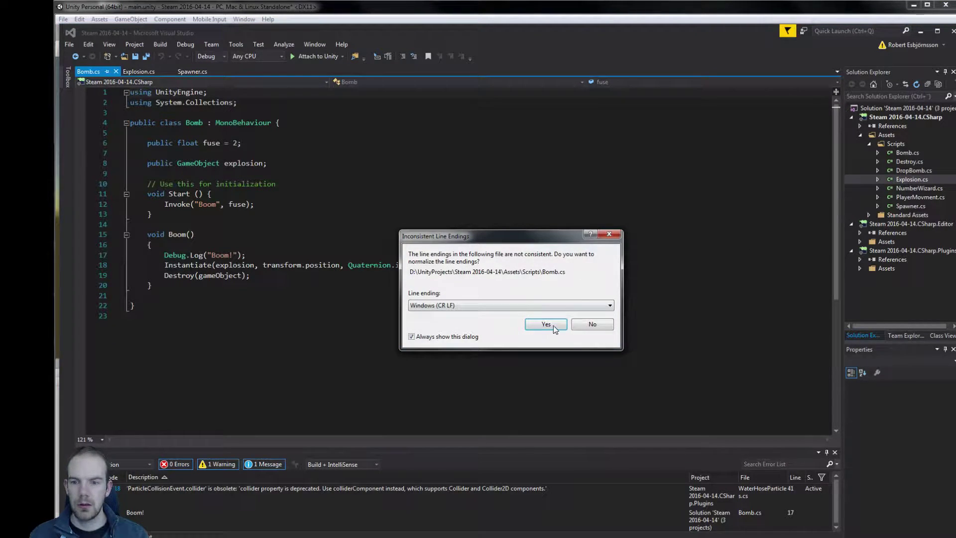
# - Accept the line-ending fix, add a public GameObject fire field below explosion, and save Bomb.cs
pyautogui.click(545, 322)
pyautogui.click(251, 292)
pyautogui.click(284, 205)
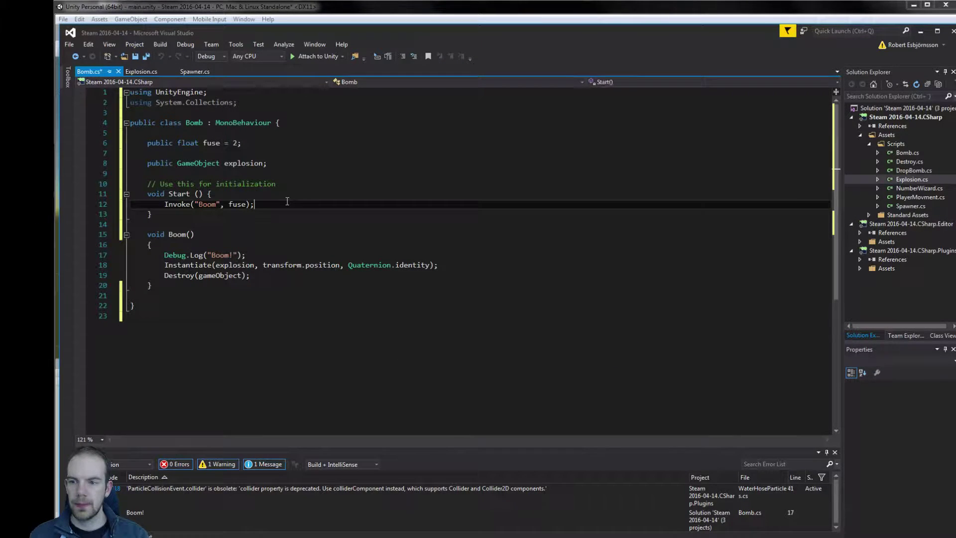
pyautogui.click(286, 163)
pyautogui.press('Return')
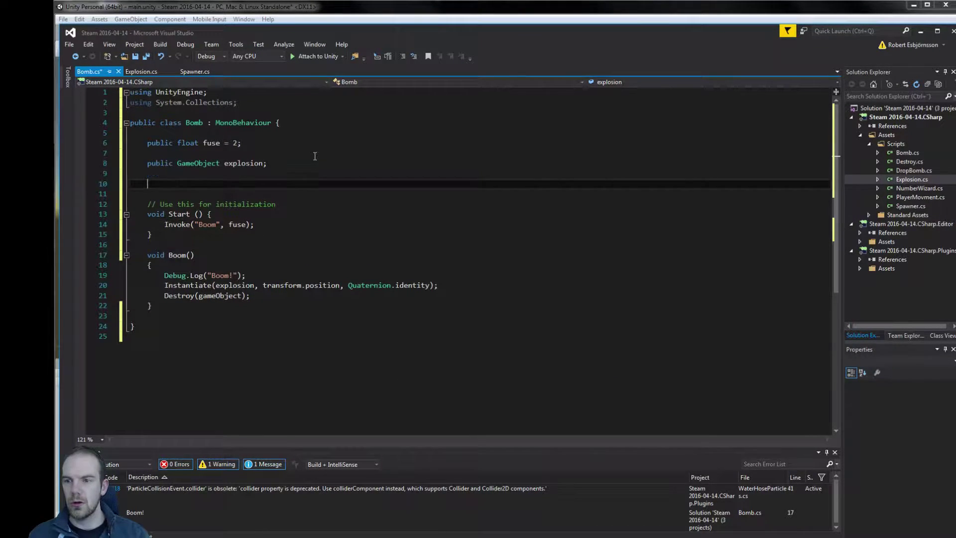
pyautogui.write('public ')
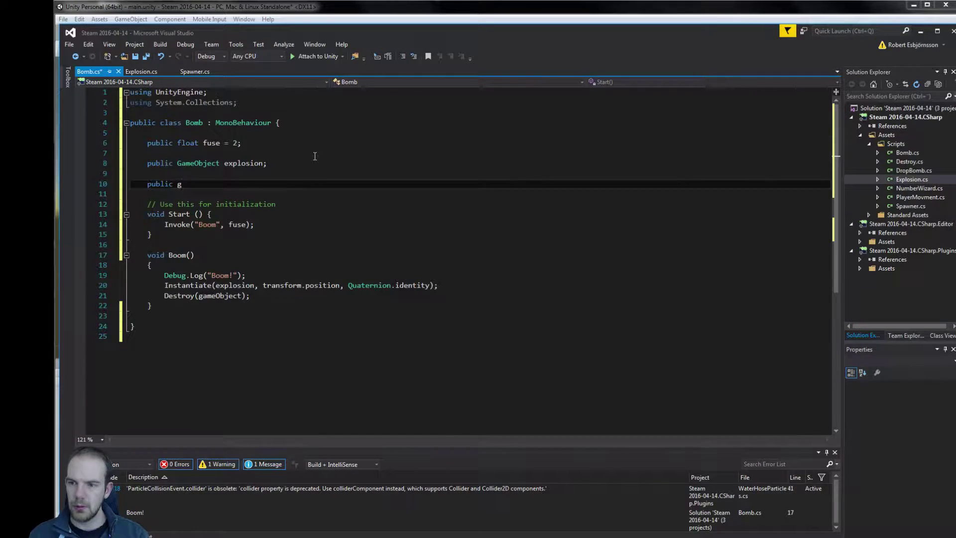
pyautogui.write('Ga')
pyautogui.press('Tab')
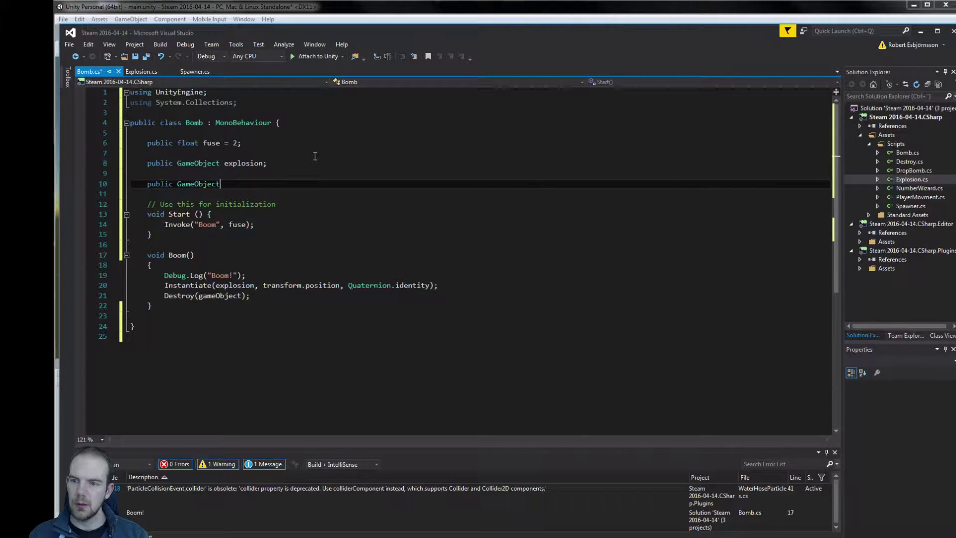
pyautogui.write('sprite')
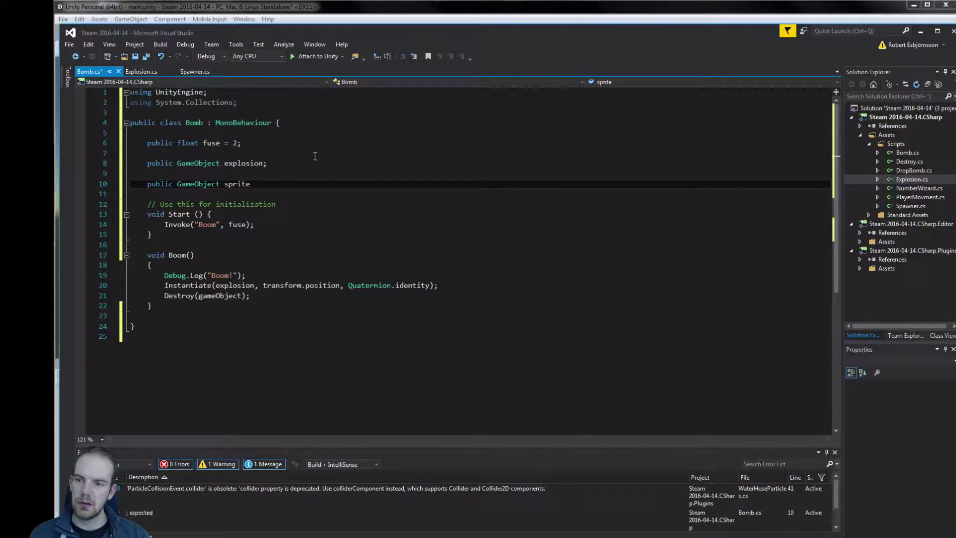
pyautogui.hotkey('ctrl', 'BackSpace')
pyautogui.write('fire;')
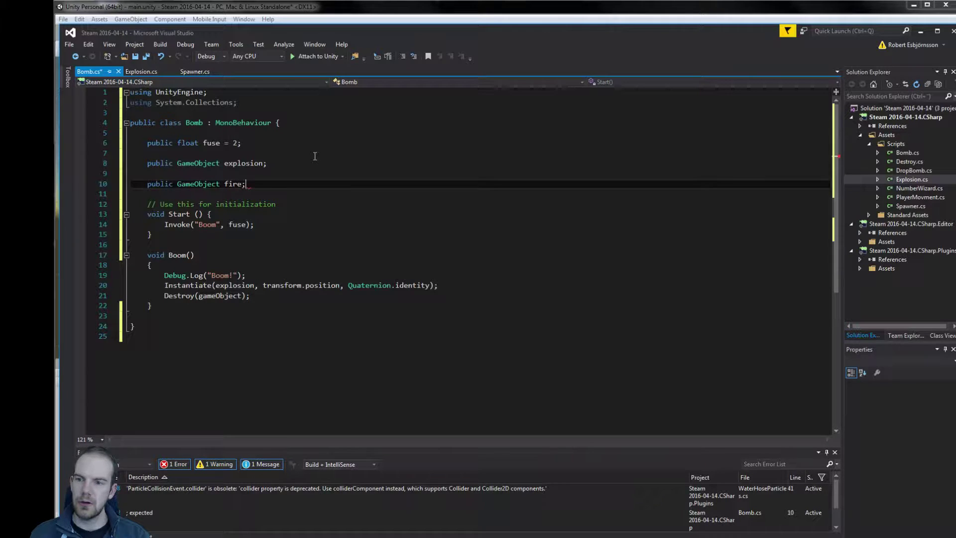
pyautogui.hotkey('ctrl', 's')
# - In Boom, add Instantiate(fire, transform.position, Quaternion.identity); next to the Debug.Log line
pyautogui.click(254, 243)
pyautogui.click(268, 224)
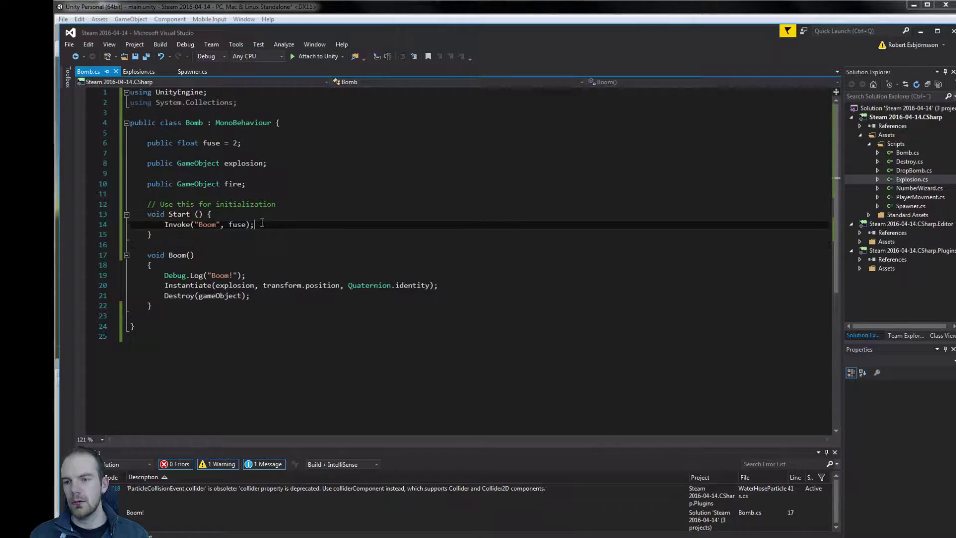
pyautogui.click(266, 267)
pyautogui.click(275, 283)
pyautogui.click(302, 271)
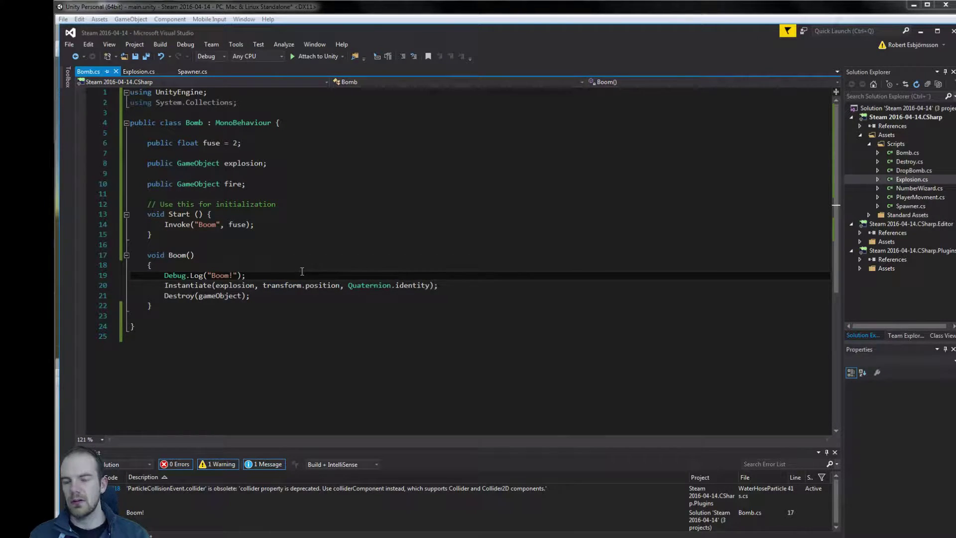
pyautogui.press('Return')
pyautogui.press('Return')
pyautogui.press('Return')
pyautogui.press('Up')
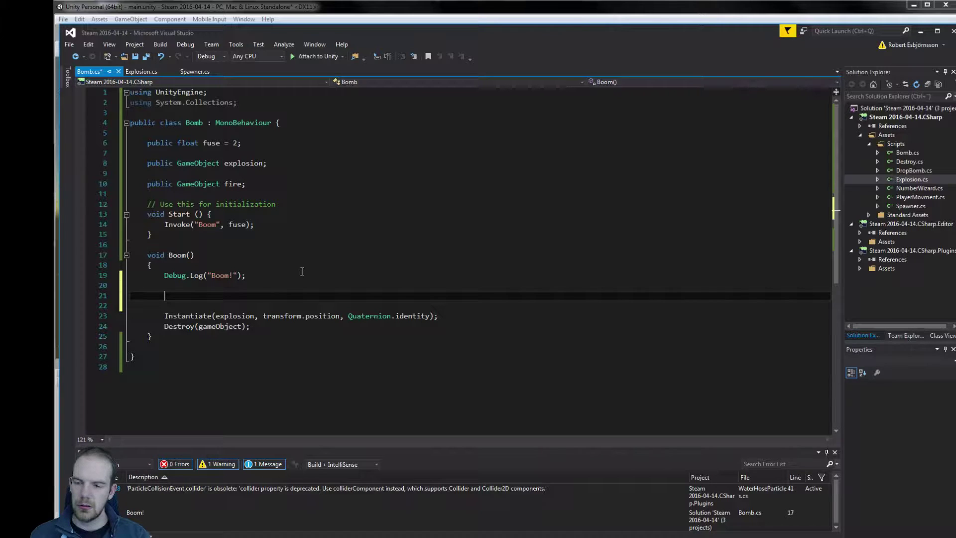
pyautogui.write('Ins')
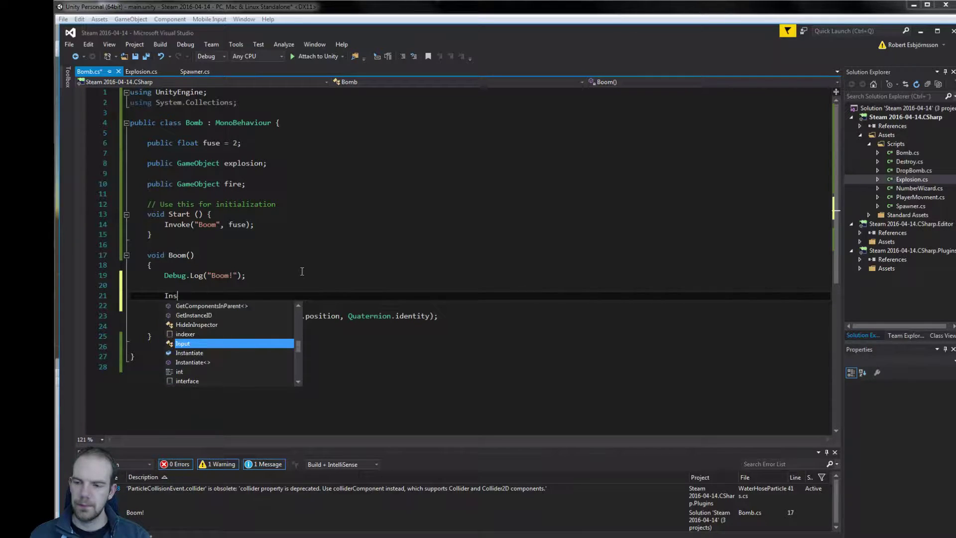
pyautogui.press('Tab')
pyautogui.write('(')
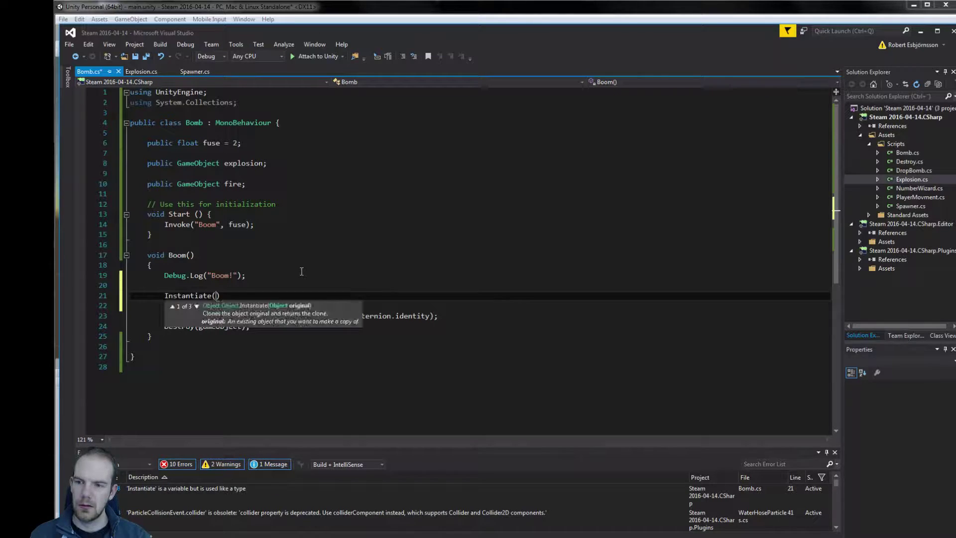
pyautogui.write('fire')
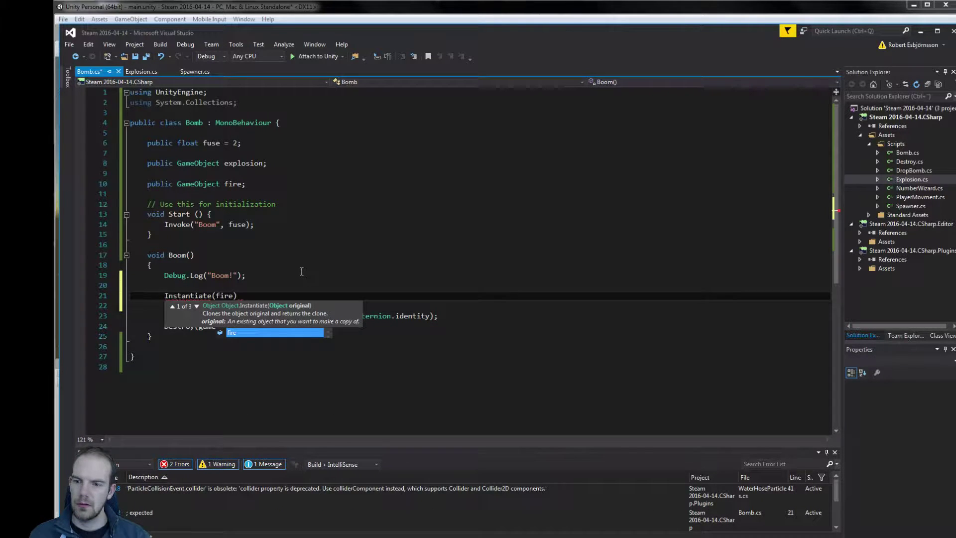
pyautogui.write(', transform.pos')
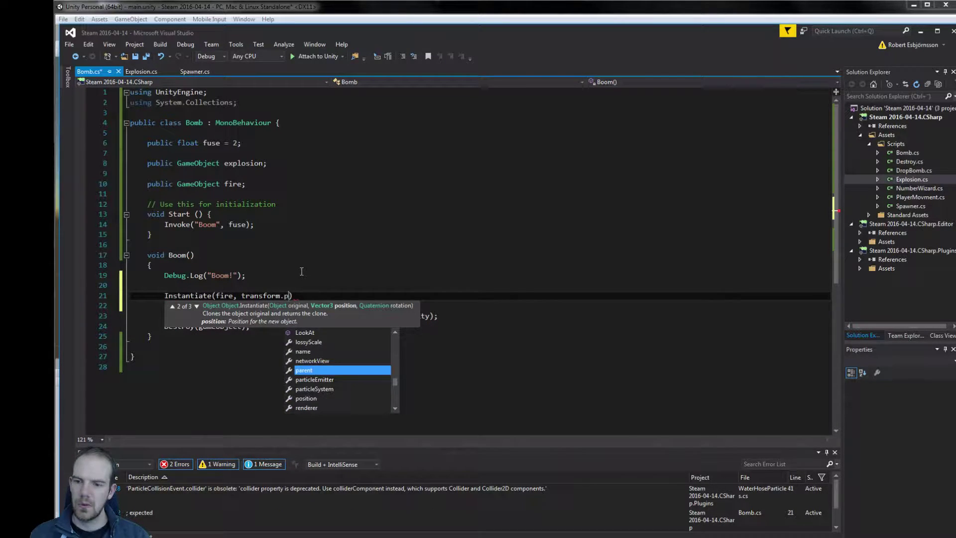
pyautogui.press('Tab')
pyautogui.write(', q')
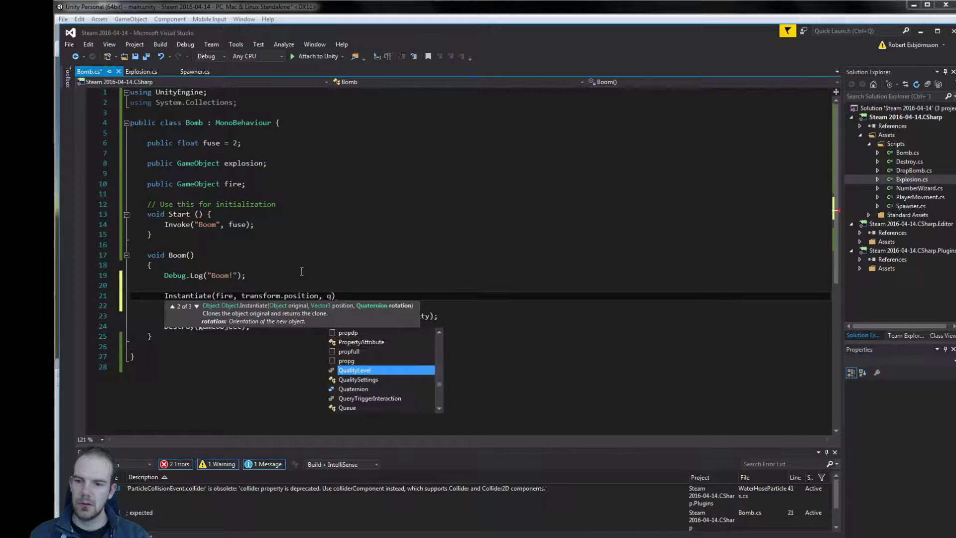
pyautogui.write('ua')
pyautogui.press('Down')
pyautogui.press('Down')
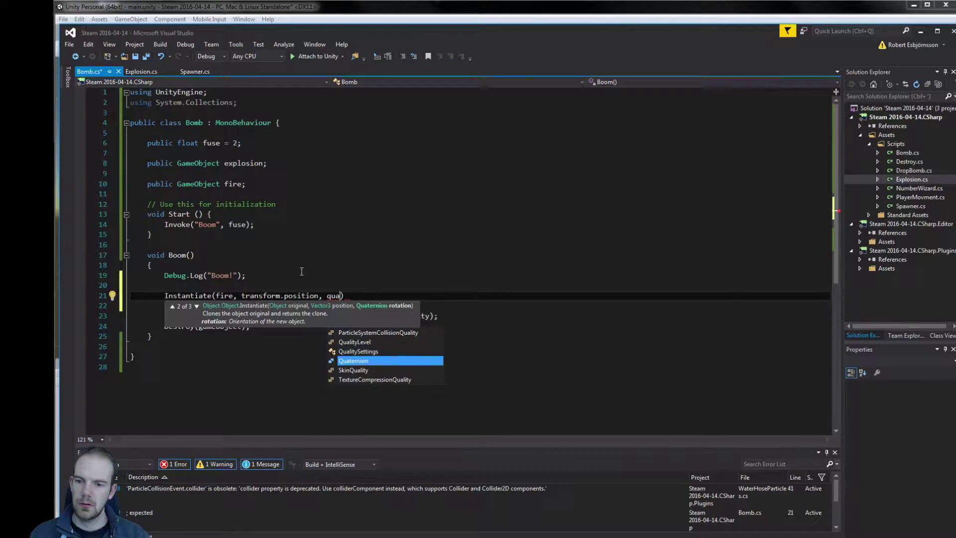
pyautogui.write('.id')
pyautogui.press('Tab')
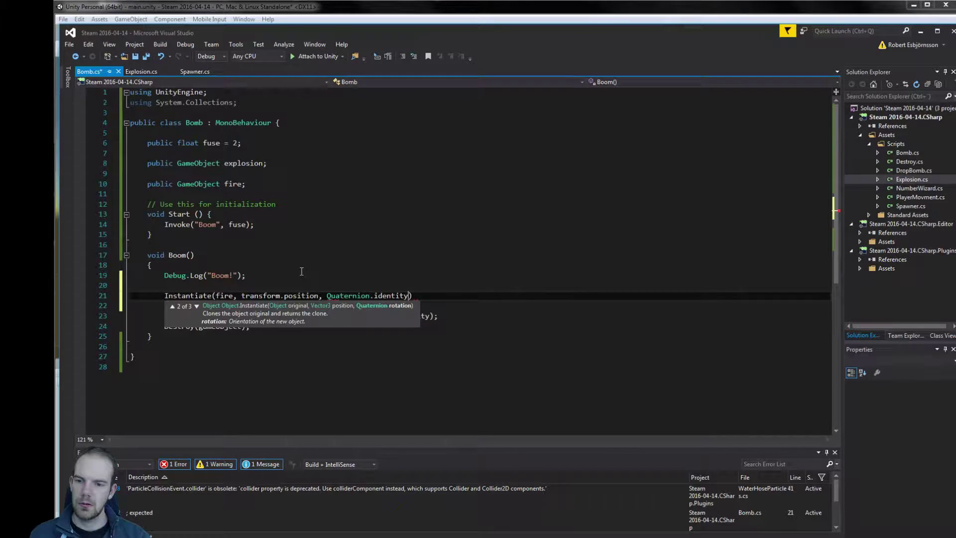
pyautogui.write(');')
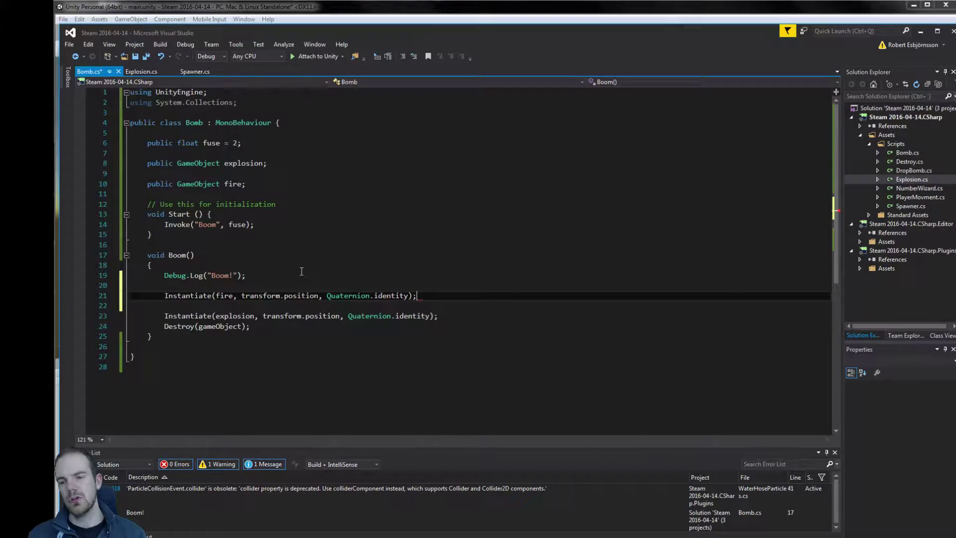
# - Highlight the new fire-spawning line, then return to the empty line among the field declarations
pyautogui.moveTo(160, 294); pyautogui.dragTo(417, 296)
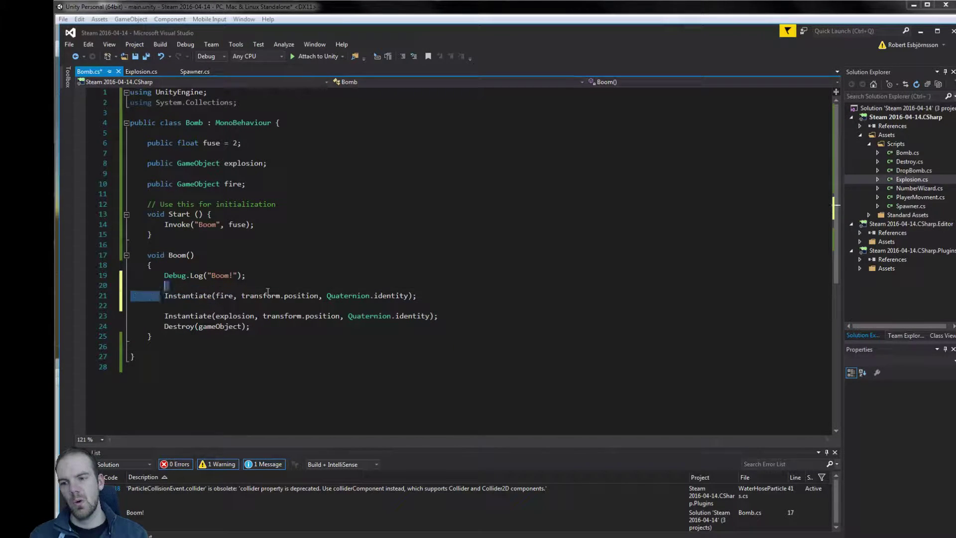
pyautogui.click(433, 297)
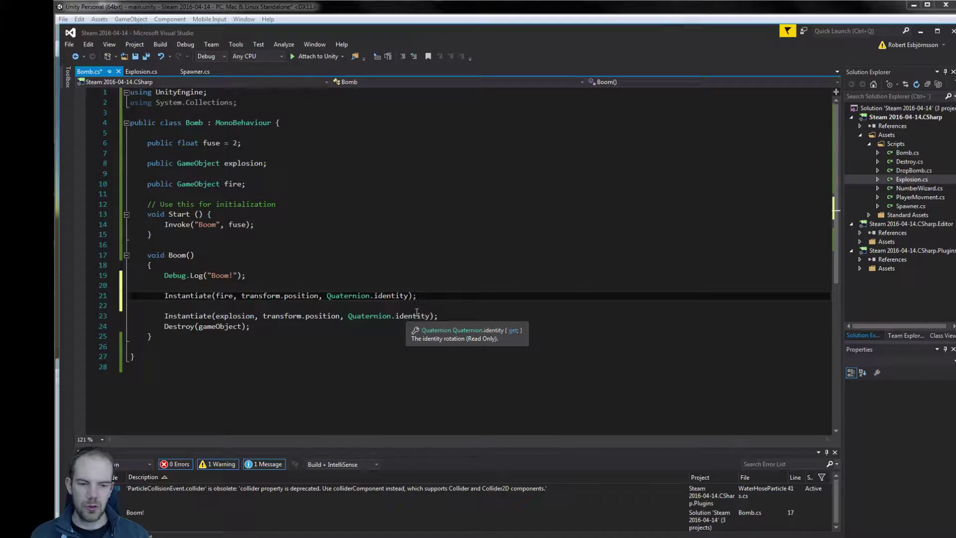
pyautogui.click(277, 185)
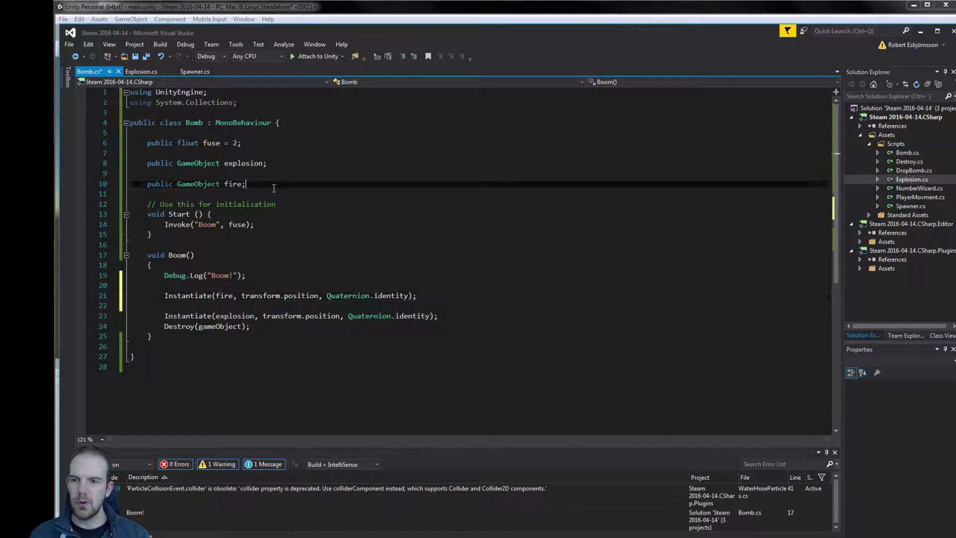
pyautogui.click(285, 157)
# - Declare public int firePower; below fuse, save Bomb.cs, and return to Unity
pyautogui.press('Return')
pyautogui.press('Return')
pyautogui.press('Up')
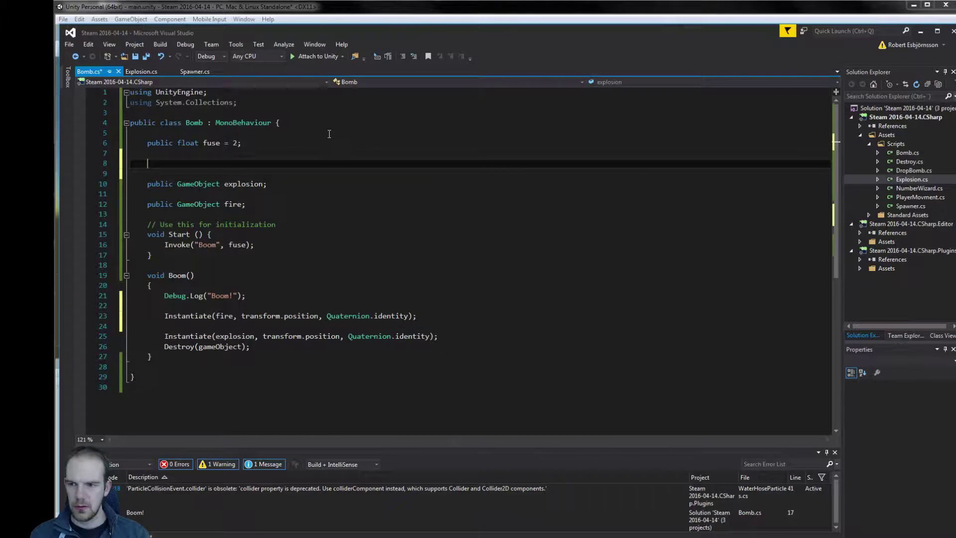
pyautogui.write('public ')
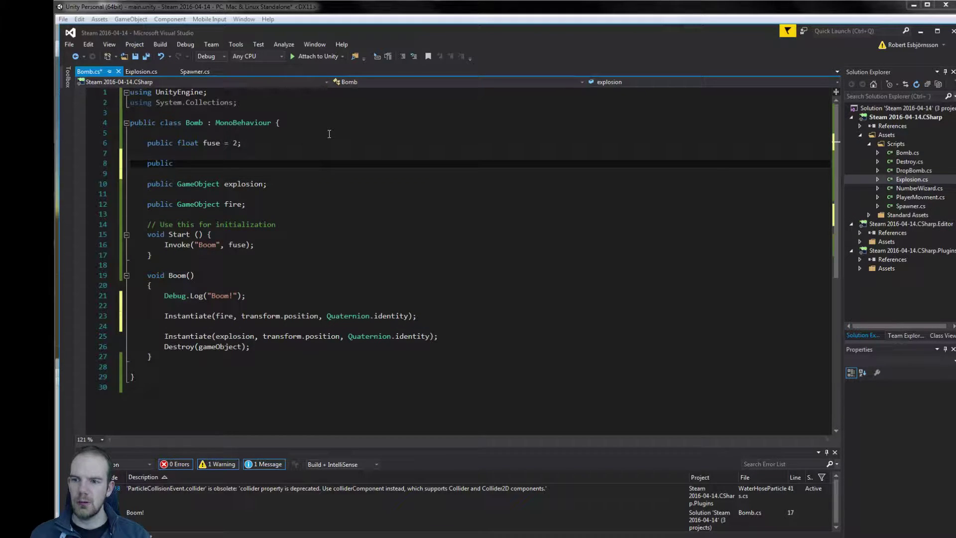
pyautogui.write('int ')
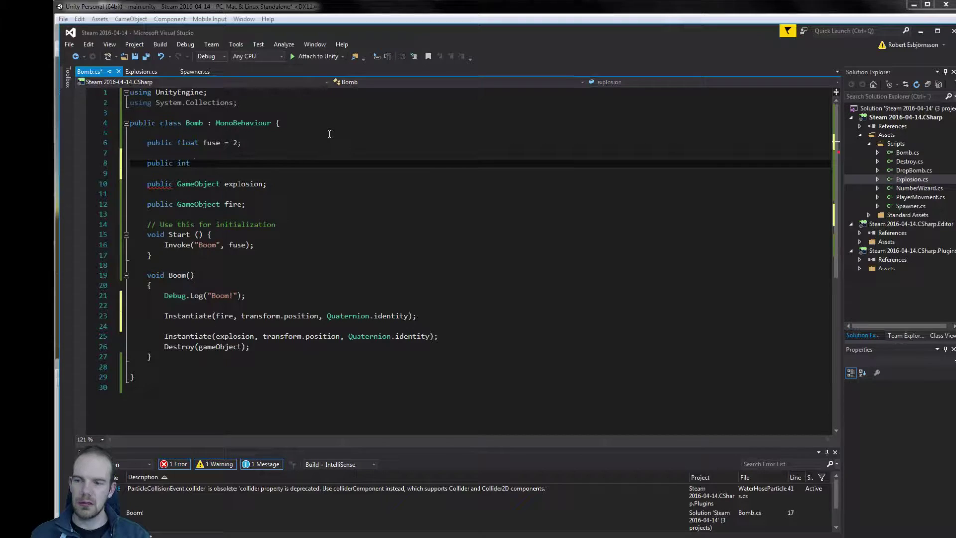
pyautogui.write('firePower;')
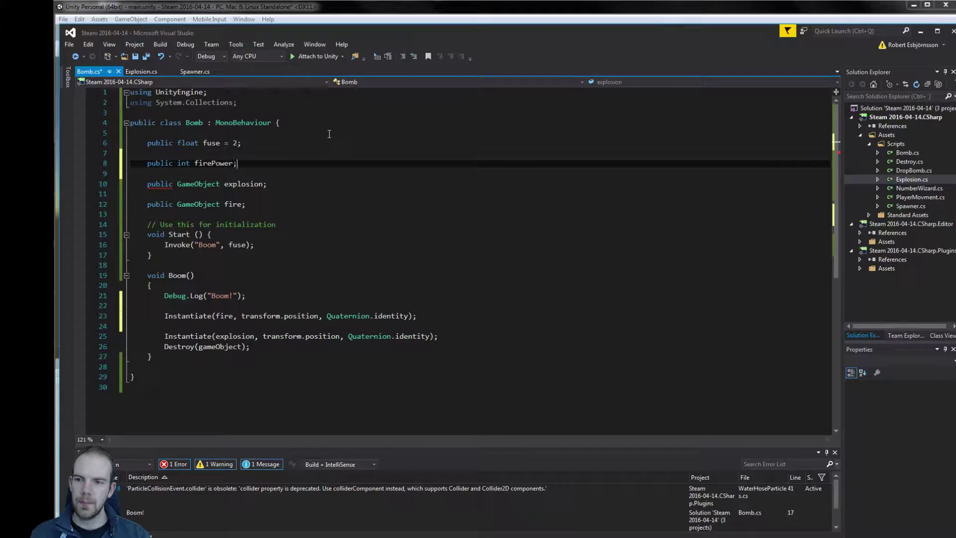
pyautogui.hotkey('ctrl', 's')
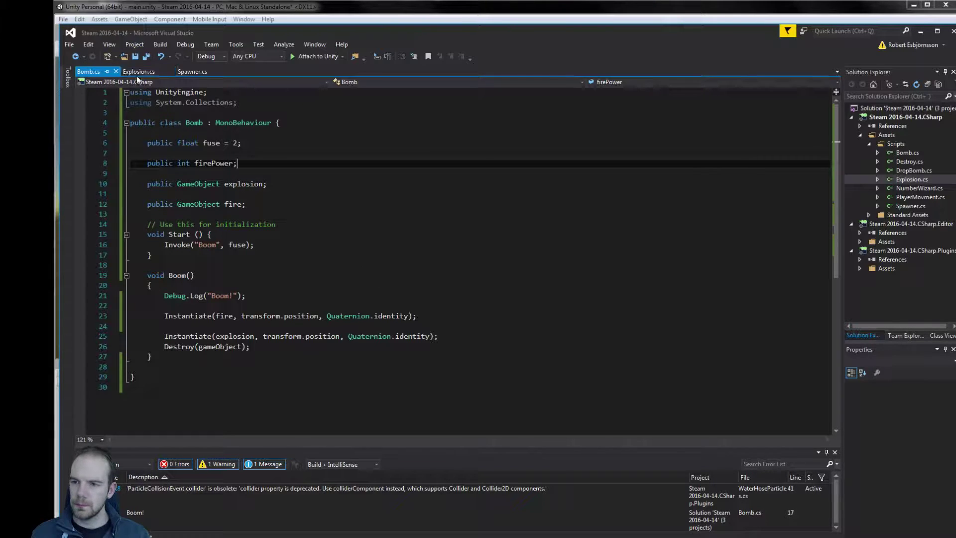
pyautogui.hotkey('alt', 'Tab')
# - Select the Player and set its Transform Position to X 2, Y 0
pyautogui.click(321, 228)
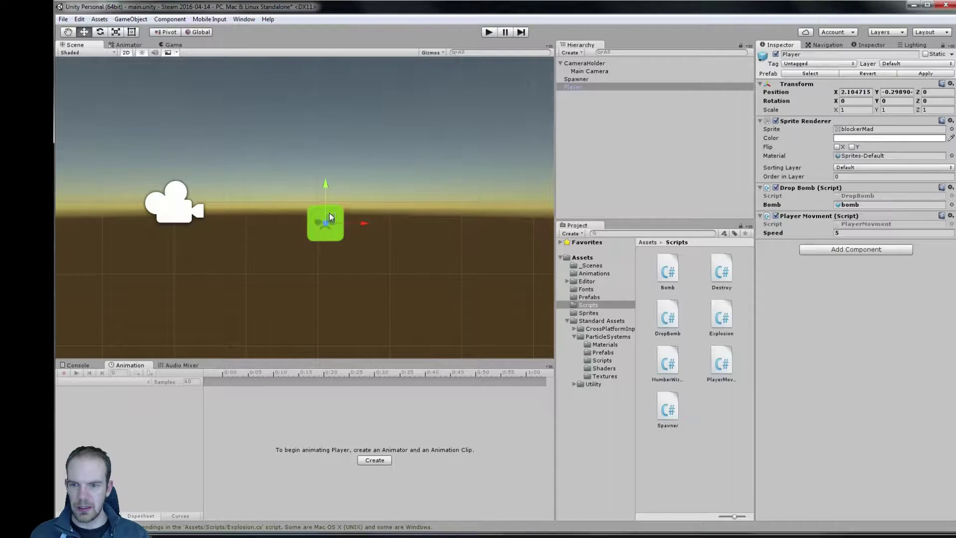
pyautogui.moveTo(330, 214); pyautogui.dragTo(322, 192)
pyautogui.click(854, 93)
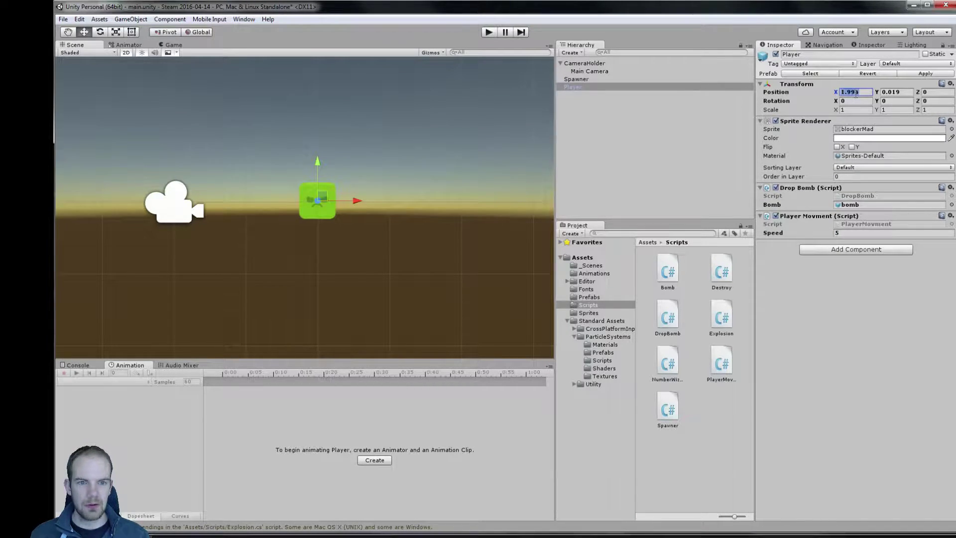
pyautogui.write('2')
pyautogui.press('Tab')
pyautogui.write('0')
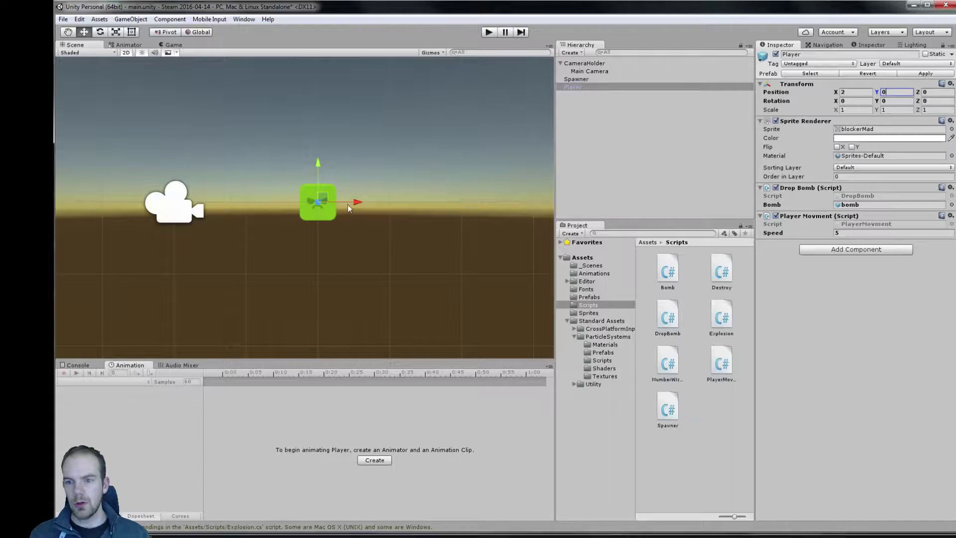
pyautogui.moveTo(348, 204); pyautogui.dragTo(349, 200)
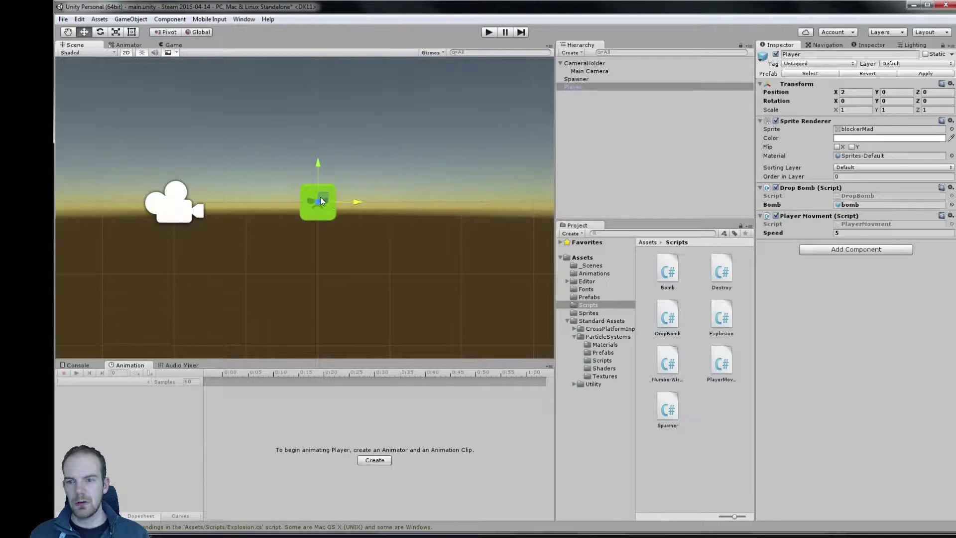
# - Play the game with Game view docked beside Scene, moving the Player to X 4, Y 1
pyautogui.click(487, 32)
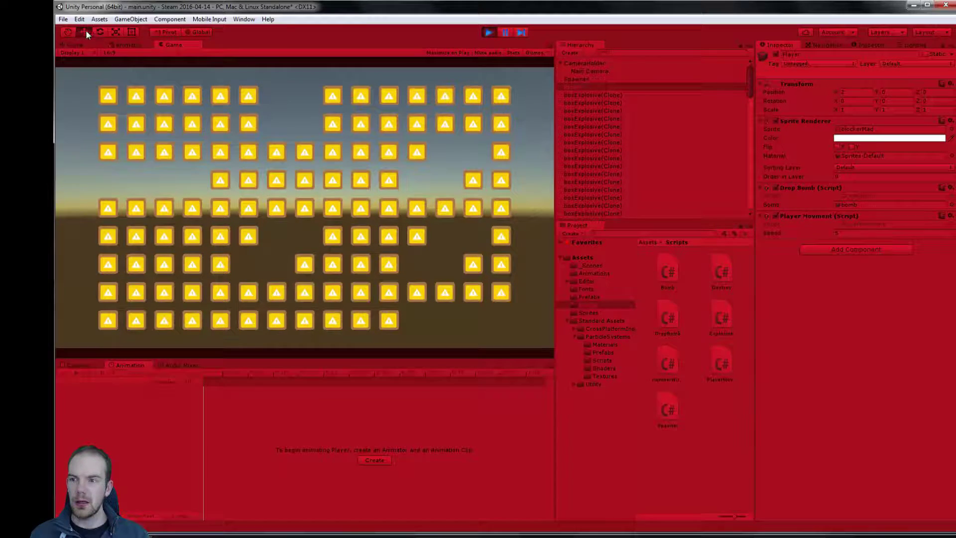
pyautogui.moveTo(180, 45); pyautogui.dragTo(468, 190)
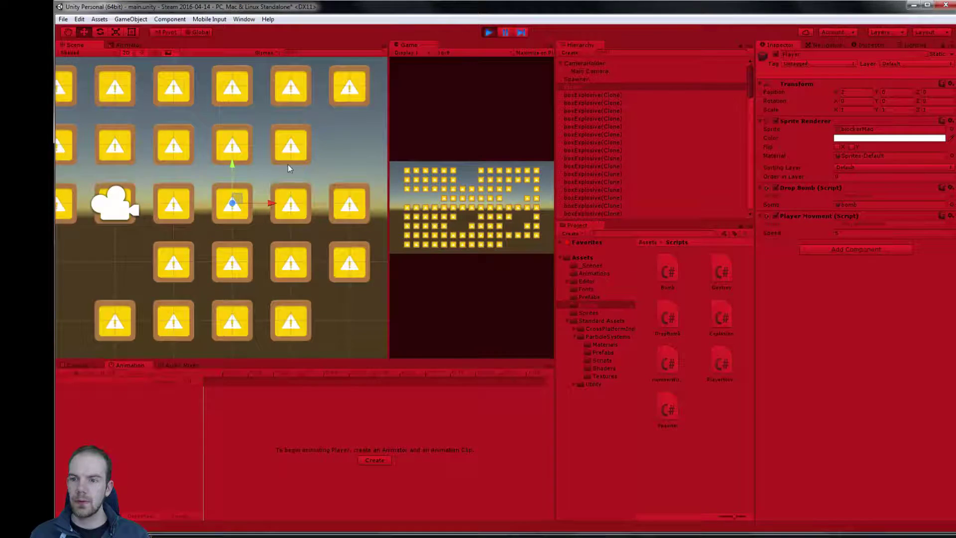
pyautogui.moveTo(264, 204); pyautogui.dragTo(354, 203)
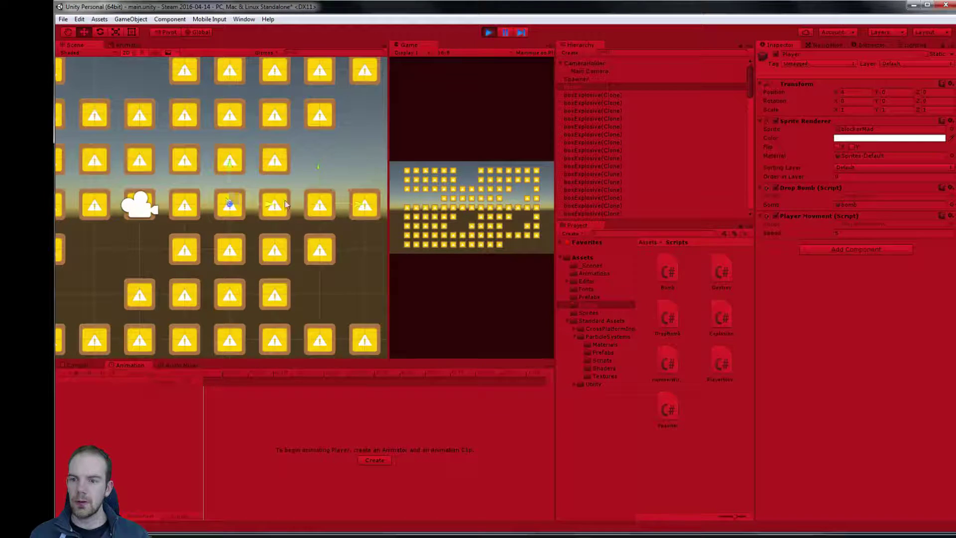
pyautogui.moveTo(320, 169); pyautogui.dragTo(317, 130)
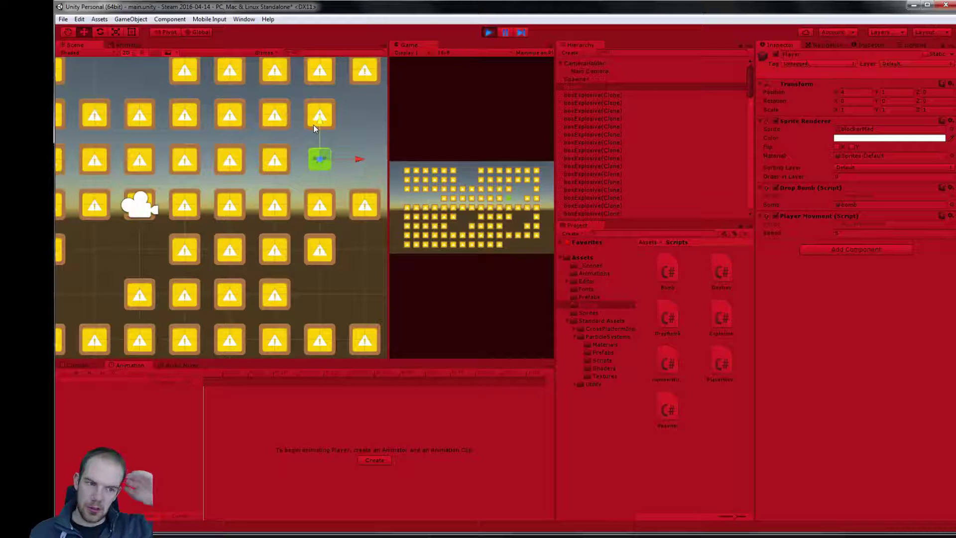
pyautogui.click(491, 32)
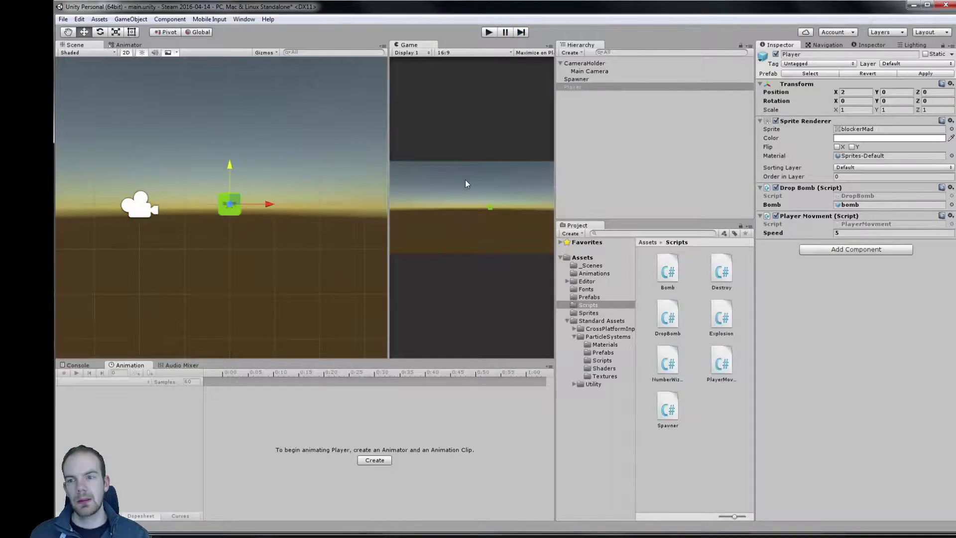
pyautogui.hotkey('alt', 'Tab')
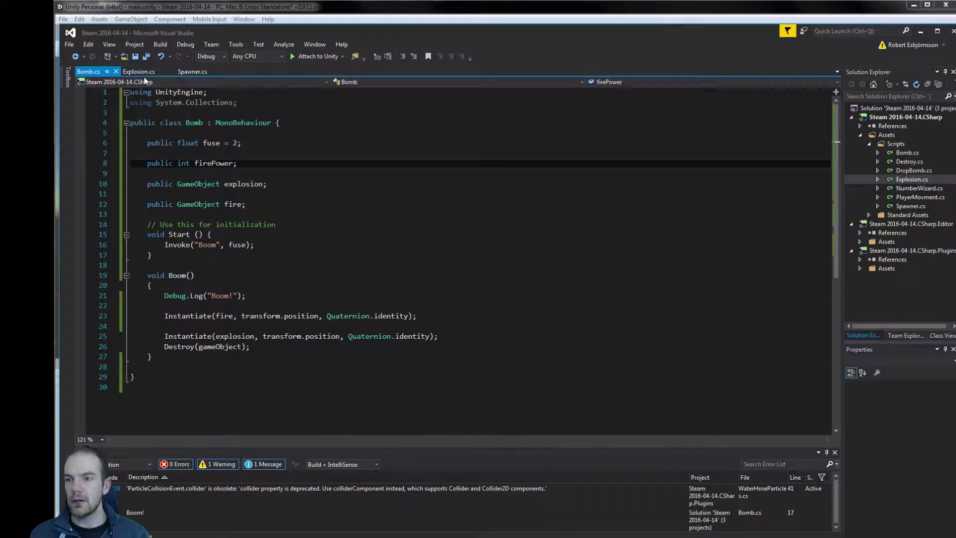
# - Close the Spawner.cs tab and open DropBomb.cs from Solution Explorer
pyautogui.click(198, 72)
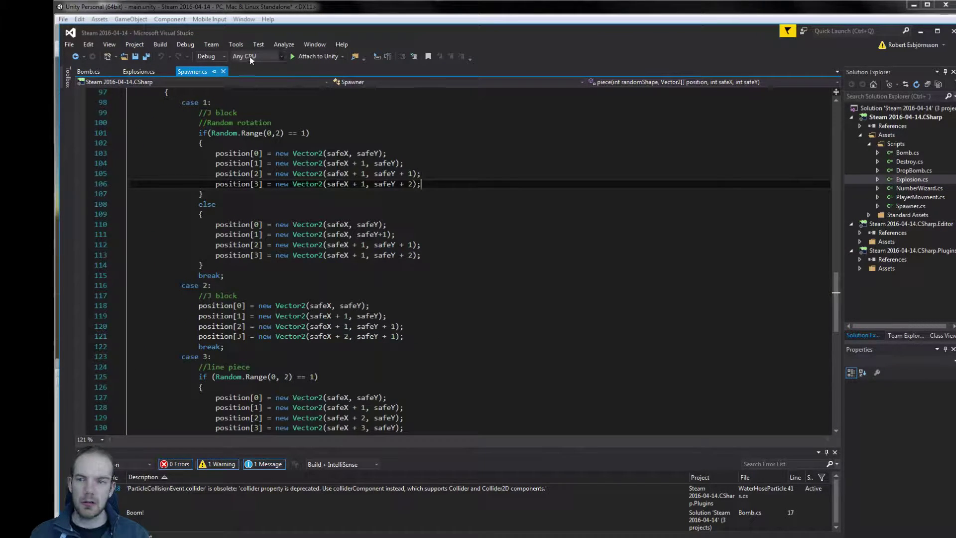
pyautogui.click(224, 71)
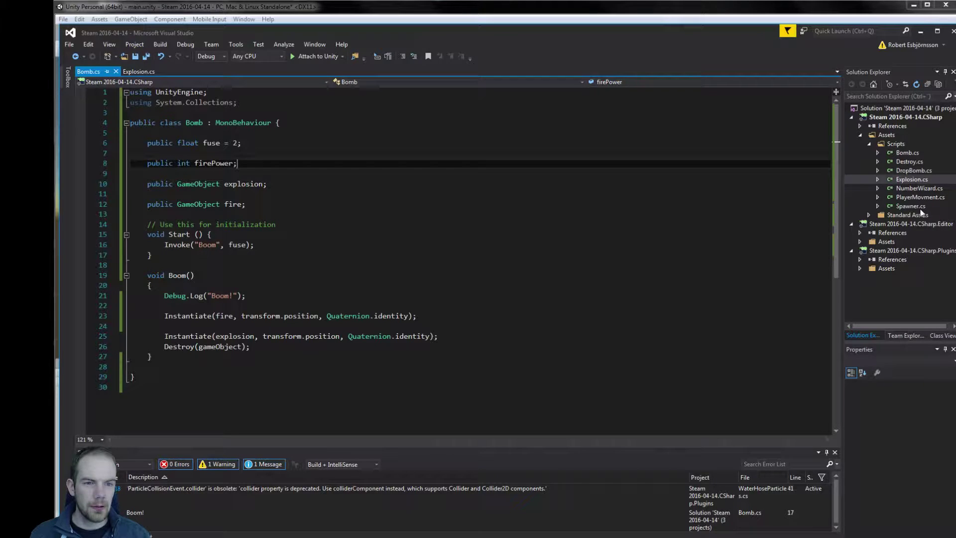
pyautogui.click(910, 153)
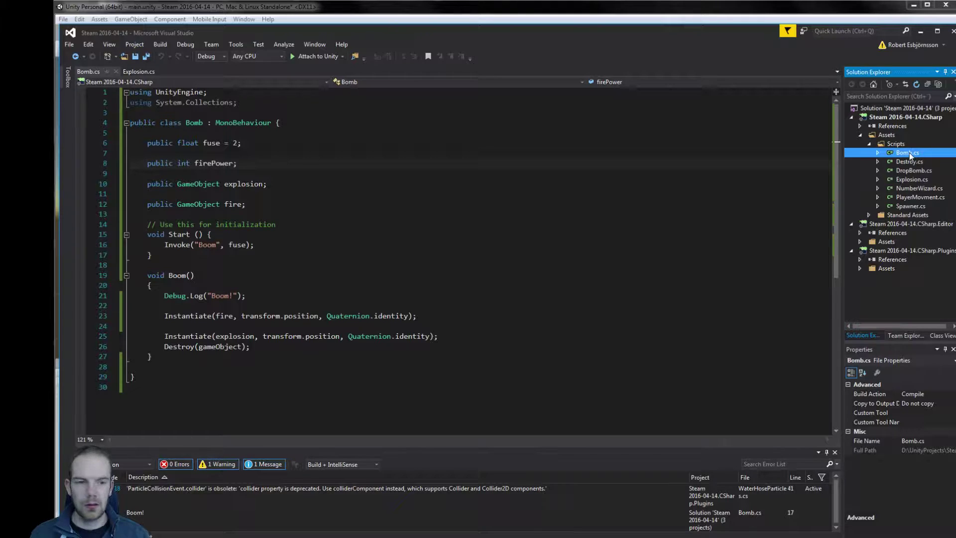
pyautogui.doubleClick(916, 171)
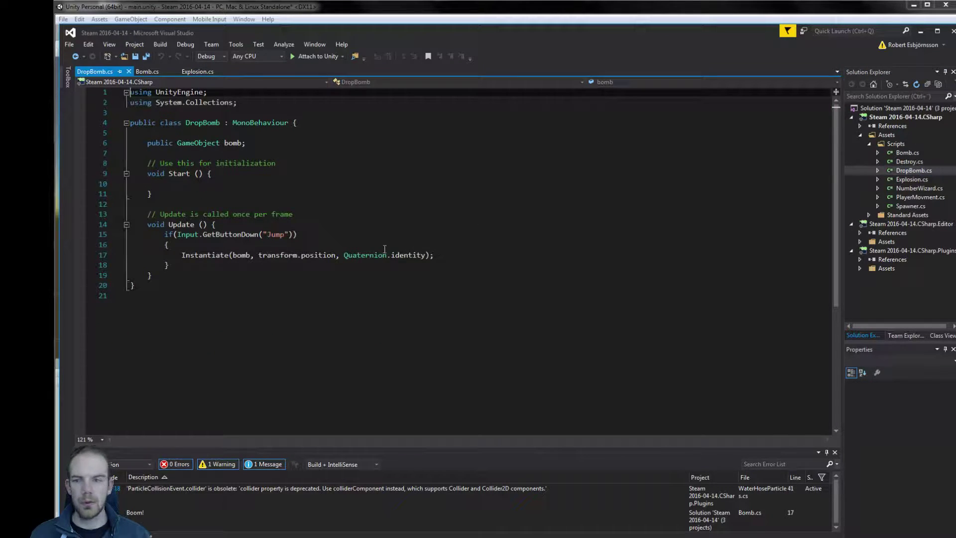
# - Locate the position argument of the Instantiate call inside Update
pyautogui.click(249, 247)
pyautogui.click(297, 259)
pyautogui.doubleClick(318, 255)
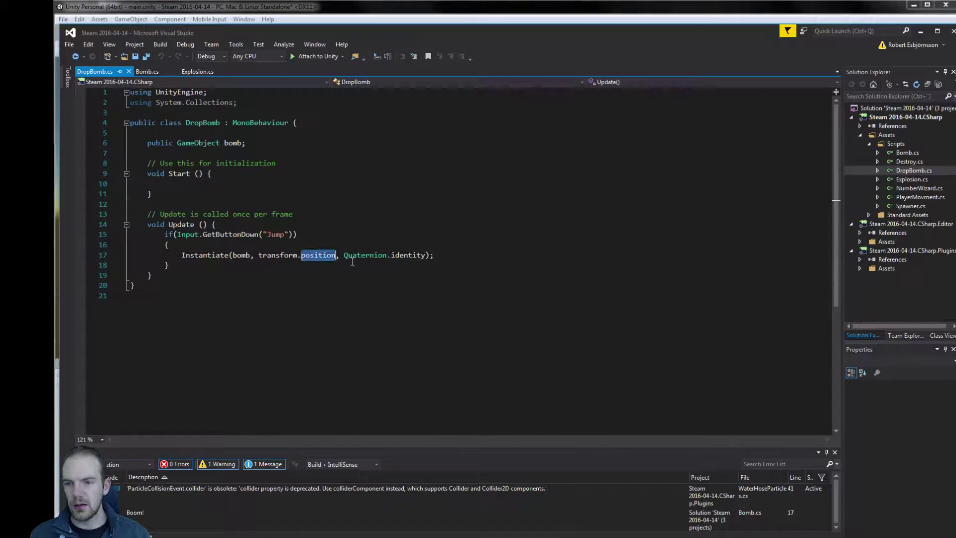
pyautogui.click(284, 244)
pyautogui.click(314, 255)
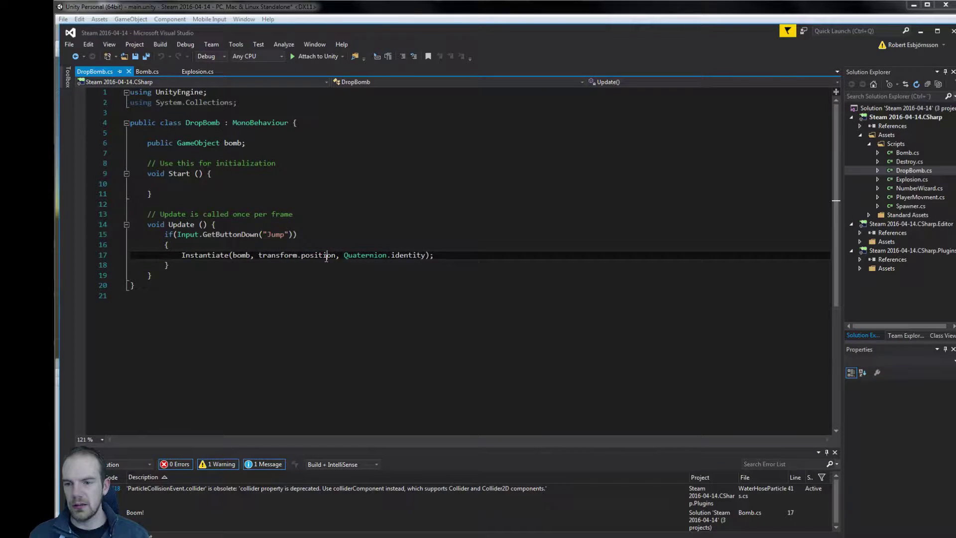
pyautogui.doubleClick(319, 255)
pyautogui.click(325, 246)
# - Add a line declaring Vector3 spawnPos = new Vector3(transform.position.x above Instantiate
pyautogui.press('Return')
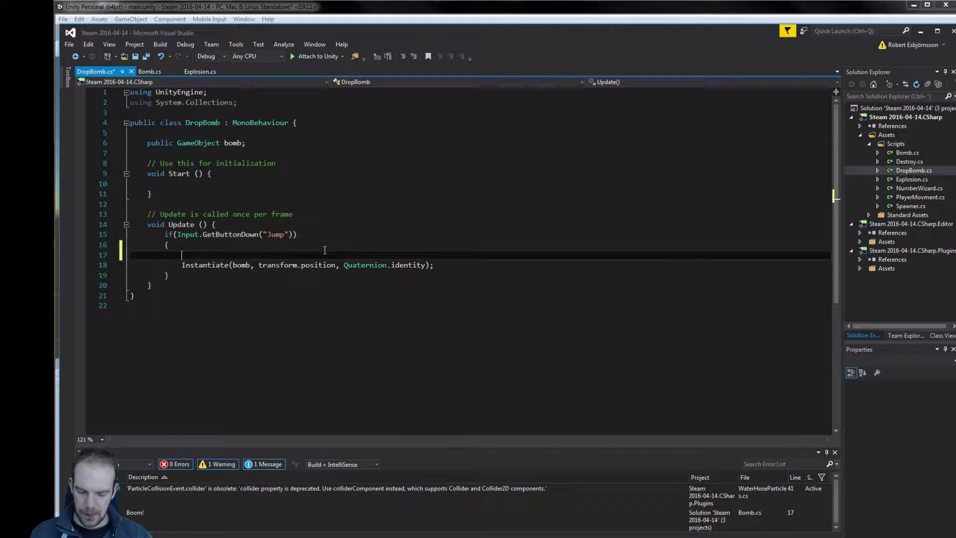
pyautogui.write('spa')
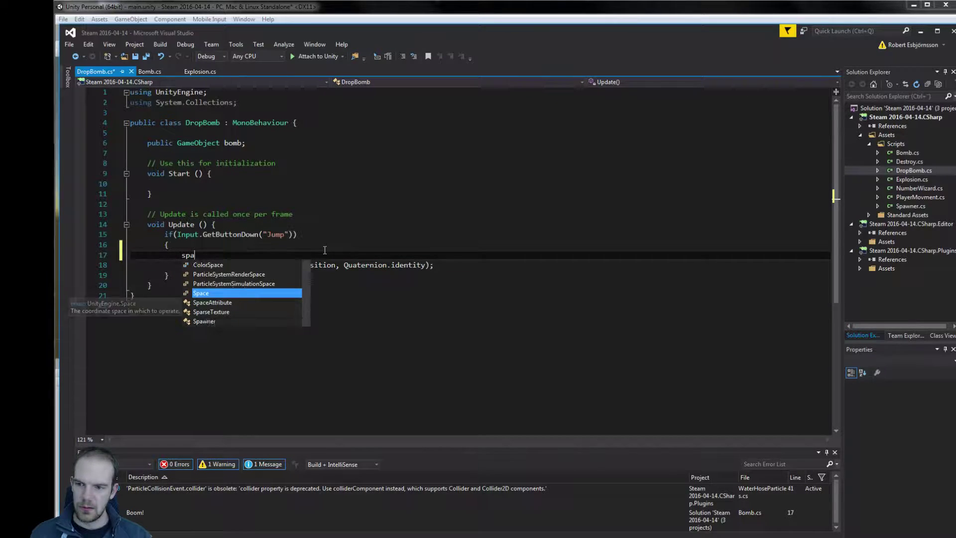
pyautogui.write('wnPos =')
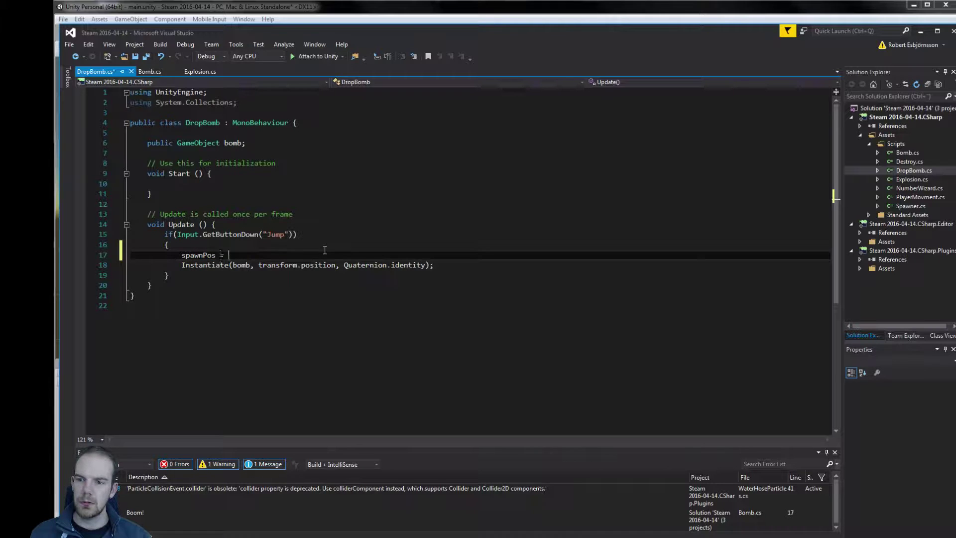
pyautogui.press('Home')
pyautogui.press('Left')
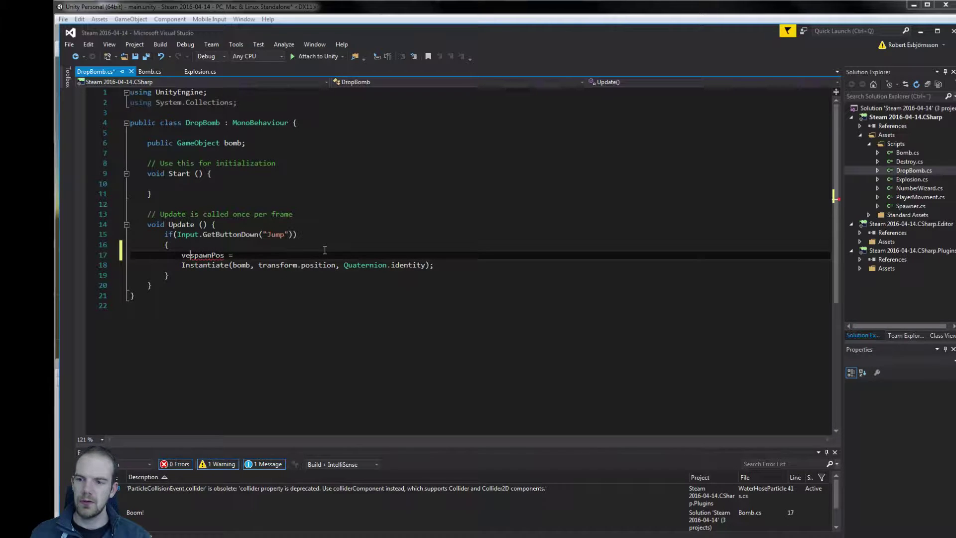
pyautogui.write('Vector')
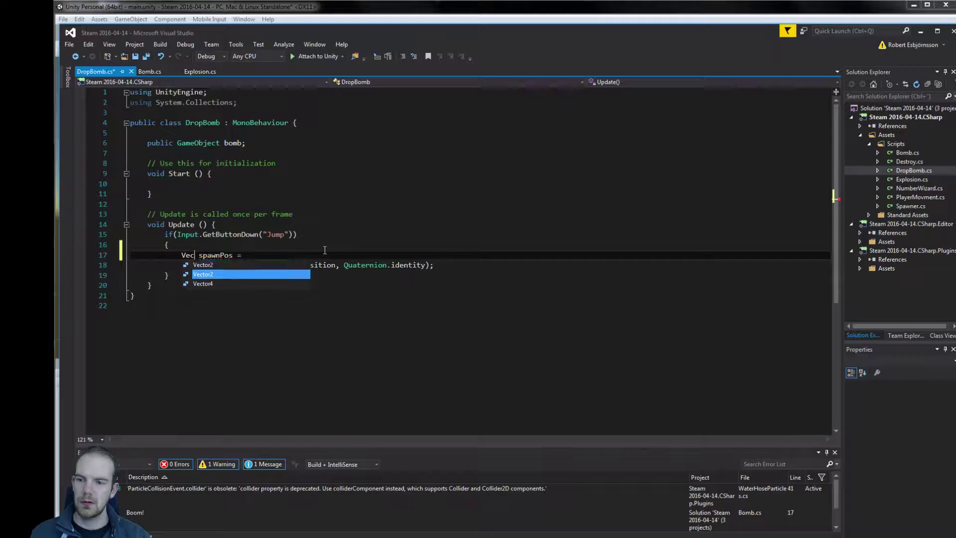
pyautogui.write('3')
pyautogui.press('End')
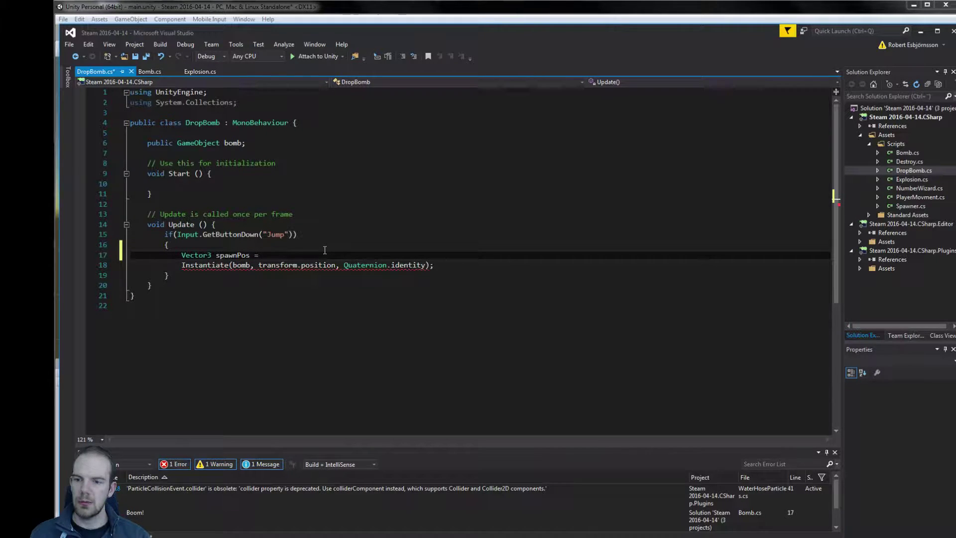
pyautogui.write('new Vector3(')
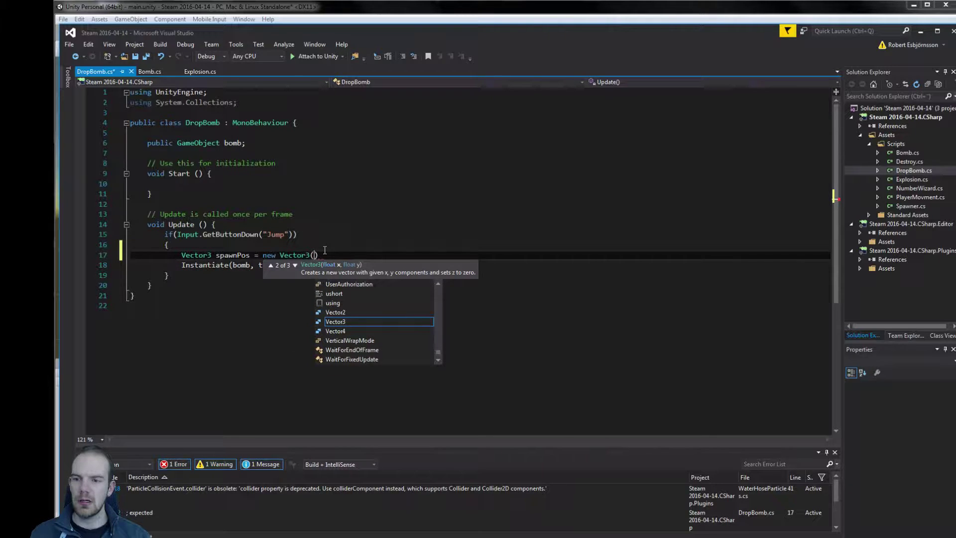
pyautogui.write('tran')
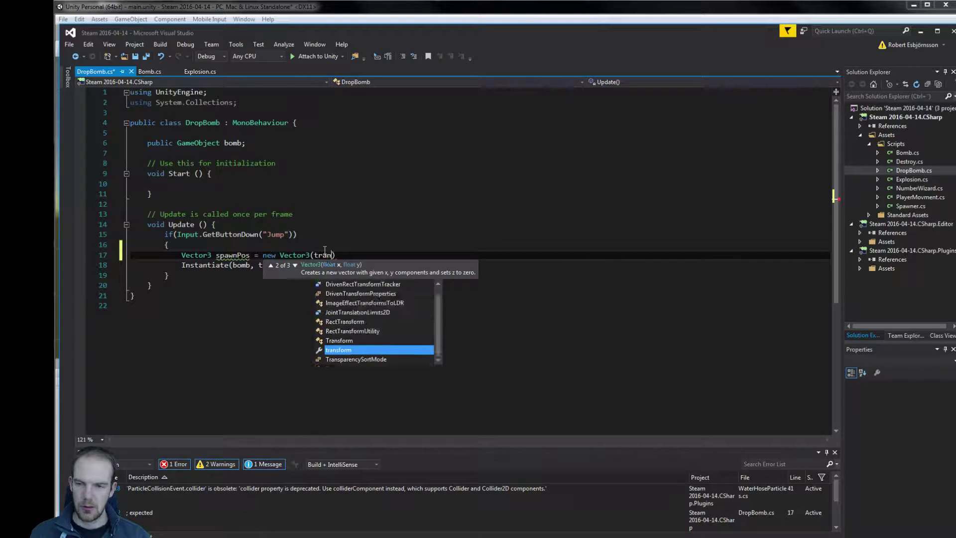
pyautogui.write('sform.tra')
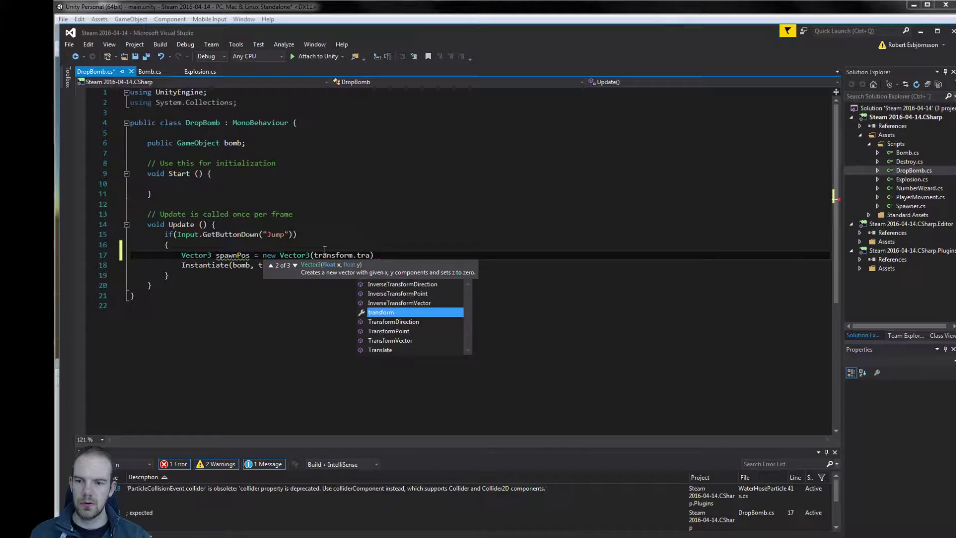
pyautogui.press('BackSpace')
pyautogui.write('pos')
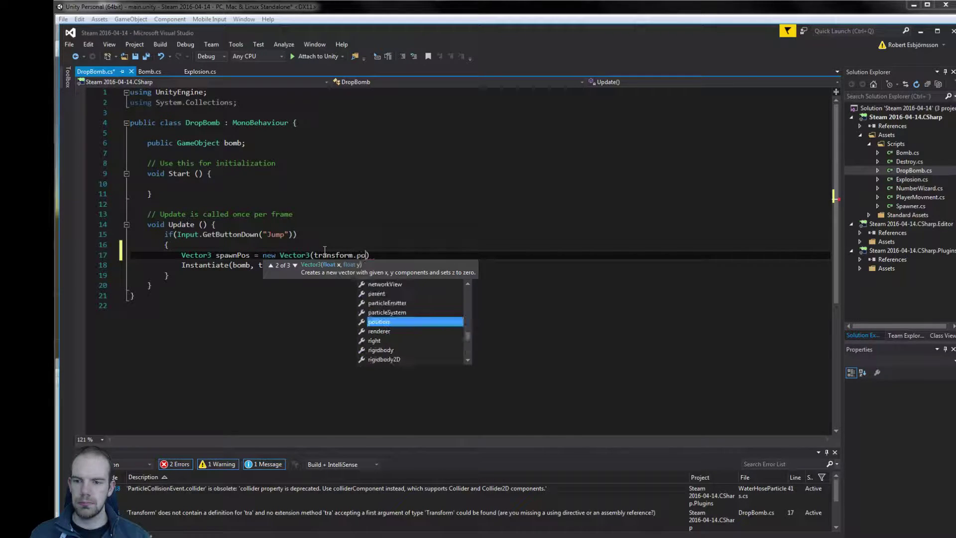
pyautogui.write('ition.z')
pyautogui.press('Up')
pyautogui.press('Up')
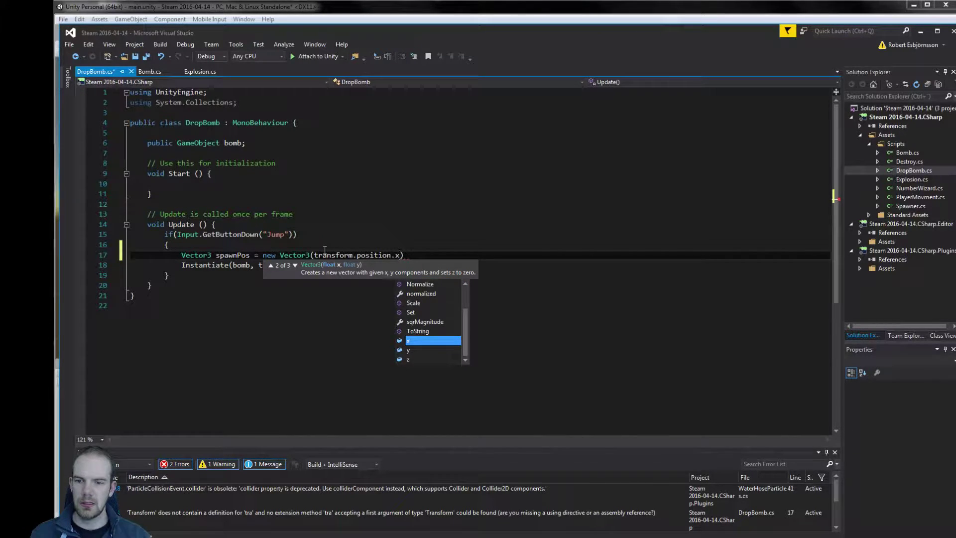
pyautogui.press('Tab')
pyautogui.hotkey('ctrl', 'Left')
pyautogui.hotkey('ctrl', 'Left')
pyautogui.hotkey('ctrl', 'Left')
pyautogui.hotkey('ctrl', 'shift', 'Left')
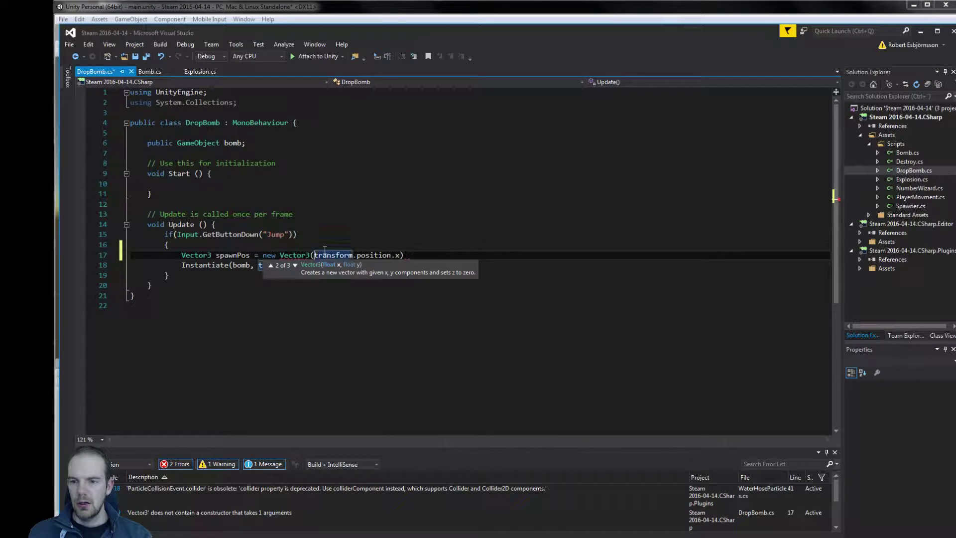
pyautogui.press('Left')
pyautogui.press('Left')
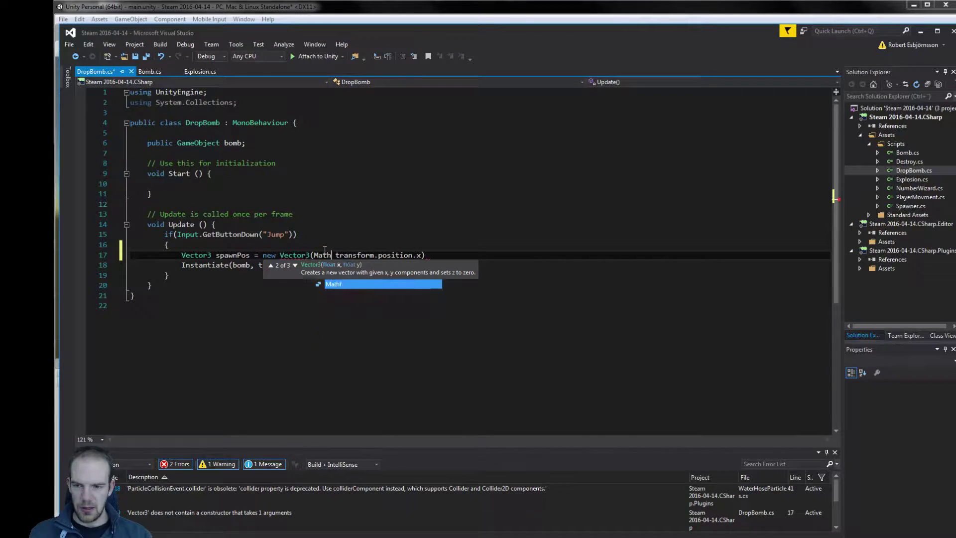
# - Wrap the x component as Mathf.RoundToInt(transform.position.x)
pyautogui.write('Mathf.f')
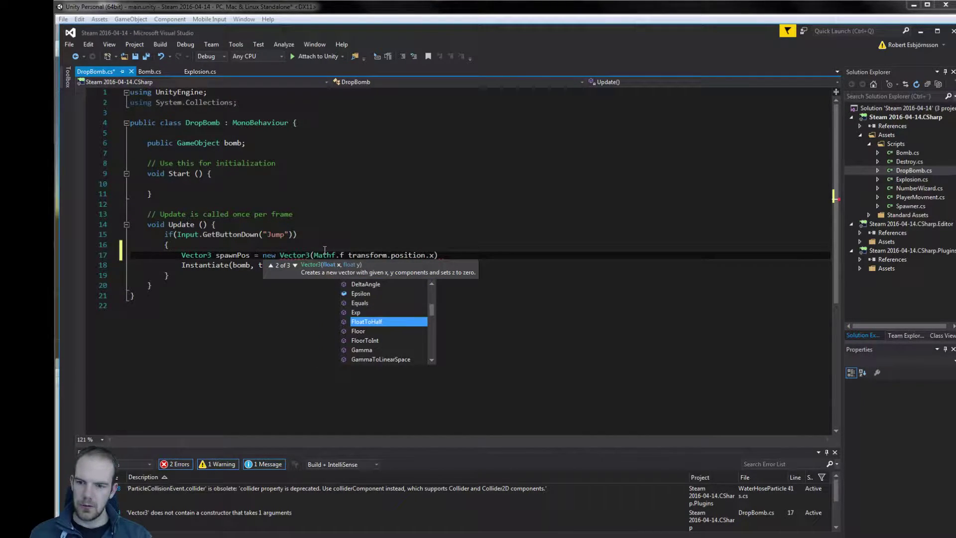
pyautogui.press('BackSpace')
pyautogui.write('ro')
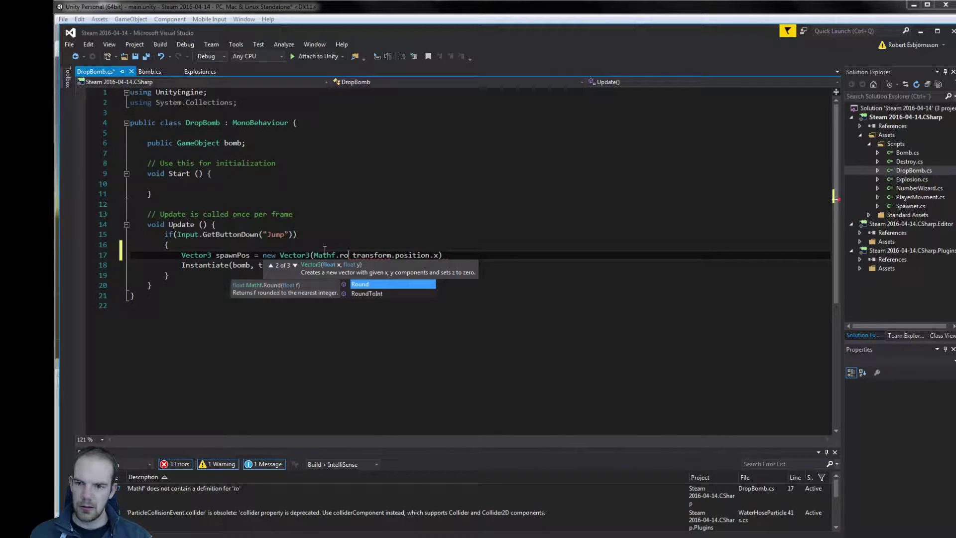
pyautogui.press('Down')
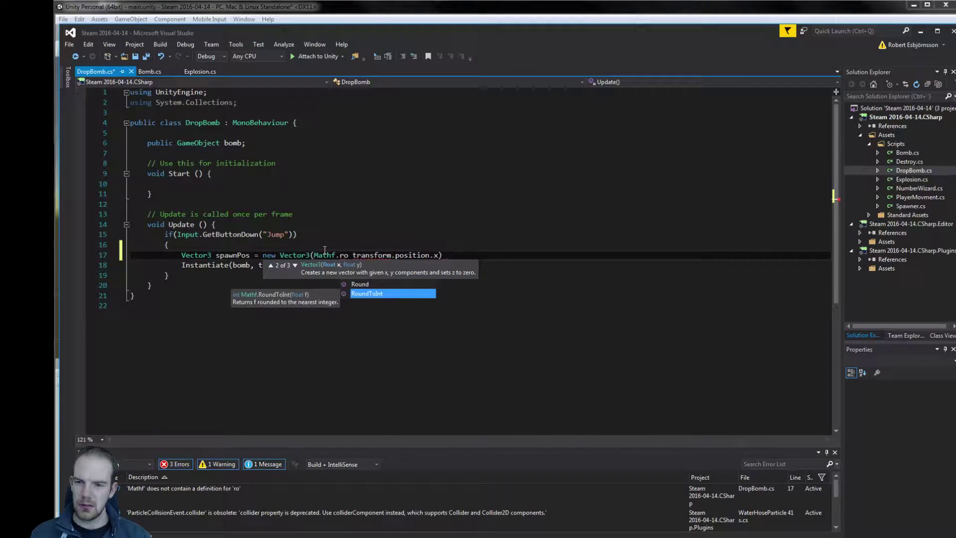
pyautogui.press('Tab')
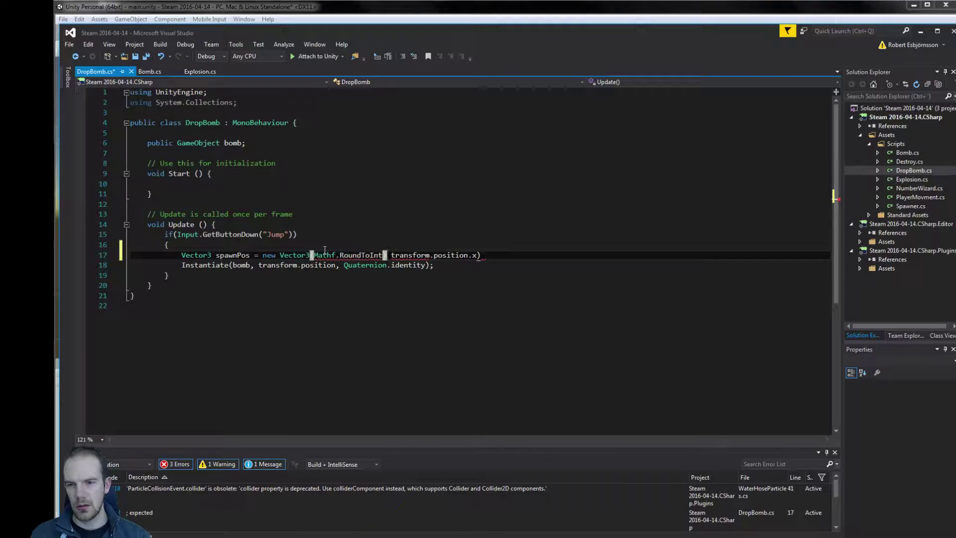
pyautogui.write('(')
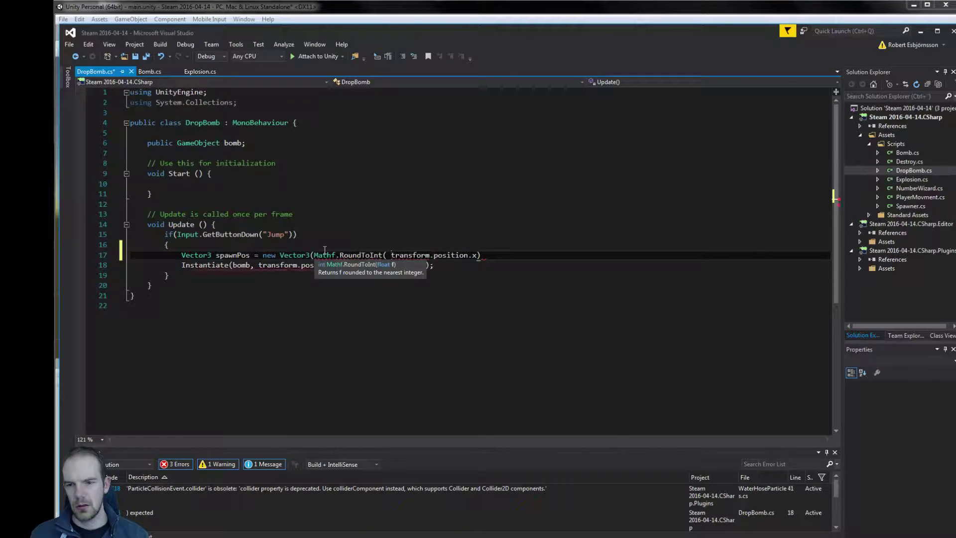
pyautogui.press('Delete')
pyautogui.press('Right')
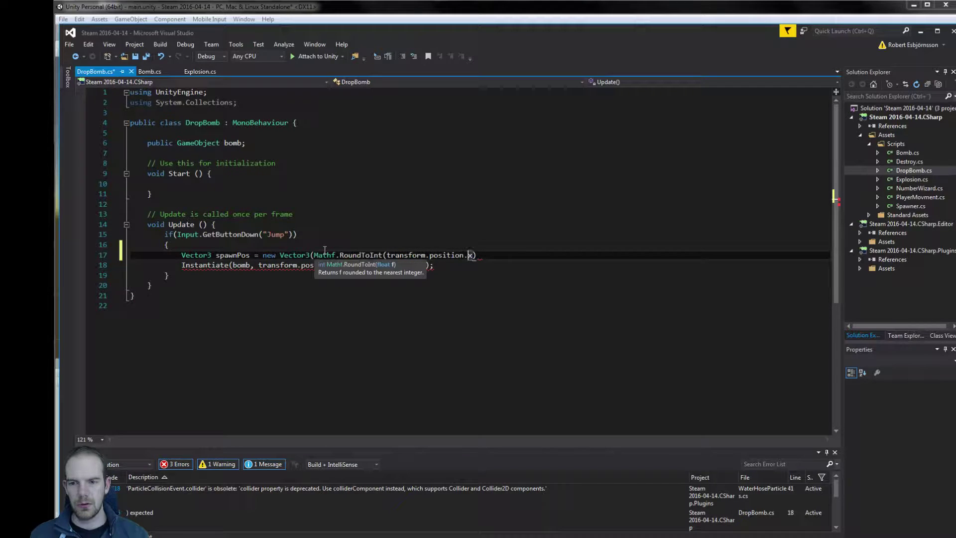
pyautogui.press('End')
pyautogui.write(',')
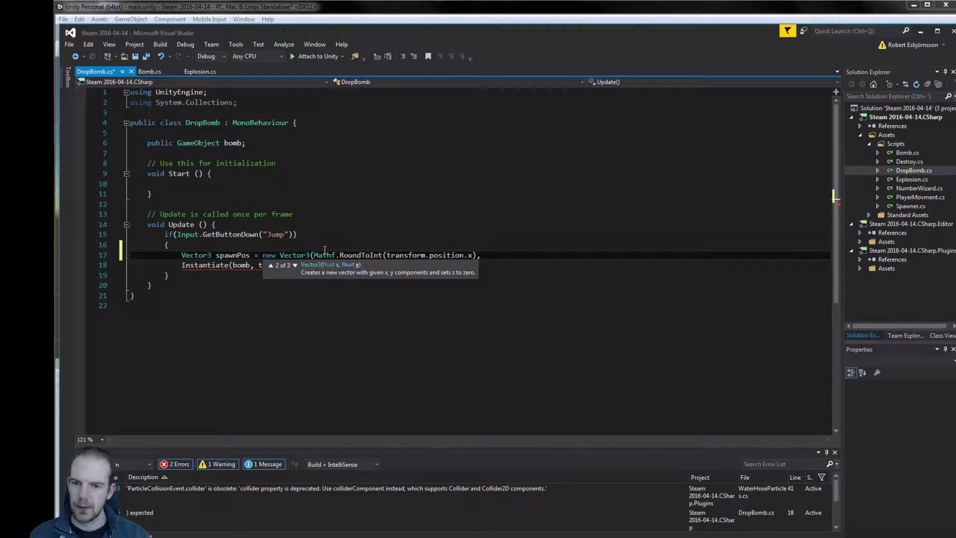
# - Duplicate the rounded expression for the y component, close the Vector3 with z 0, and save
pyautogui.hotkey('ctrl', 'shift', 'Left')
pyautogui.hotkey('ctrl', 'shift', 'Left')
pyautogui.hotkey('ctrl', 'shift', 'Left')
pyautogui.hotkey('ctrl', 'shift', 'Left')
pyautogui.hotkey('ctrl', 'shift', 'Left')
pyautogui.hotkey('ctrl', 'shift', 'Left')
pyautogui.hotkey('ctrl', 'shift', 'Left')
pyautogui.hotkey('ctrl', 'shift', 'Left')
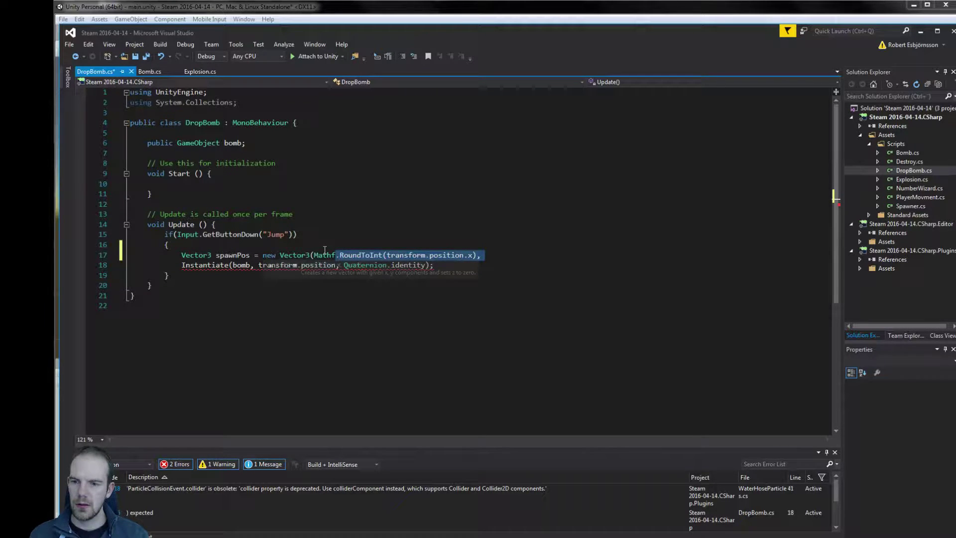
pyautogui.hotkey('ctrl', 'shift', 'Left')
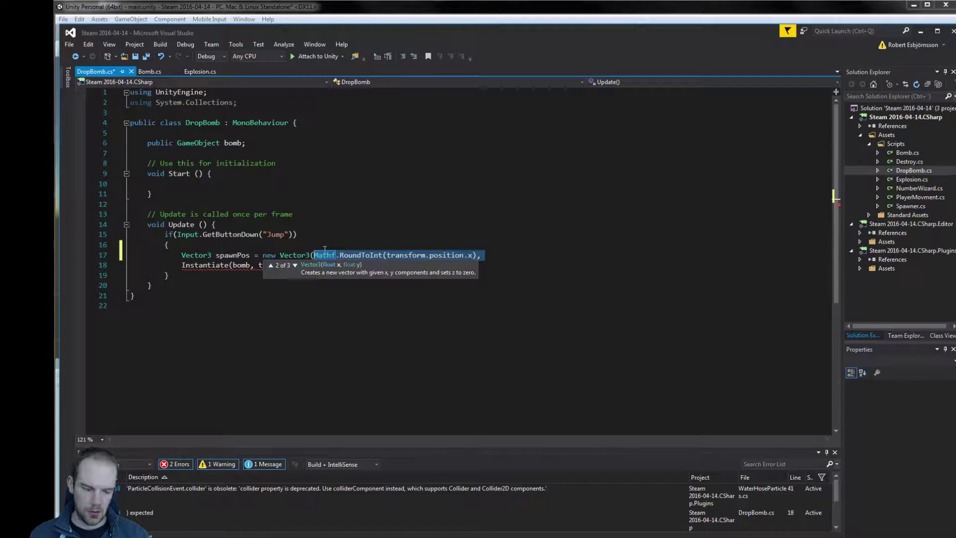
pyautogui.hotkey('ctrl', 'c')
pyautogui.hotkey('ctrl', 'v')
pyautogui.hotkey('ctrl', 'v')
pyautogui.press('Left')
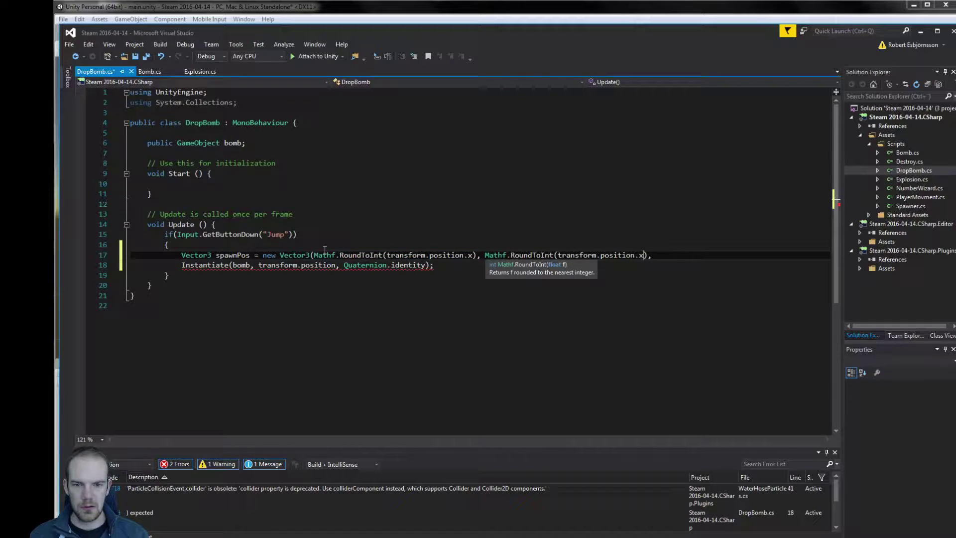
pyautogui.press('Left')
pyautogui.press('BackSpace')
pyautogui.write('y')
pyautogui.press('Right')
pyautogui.press('Right')
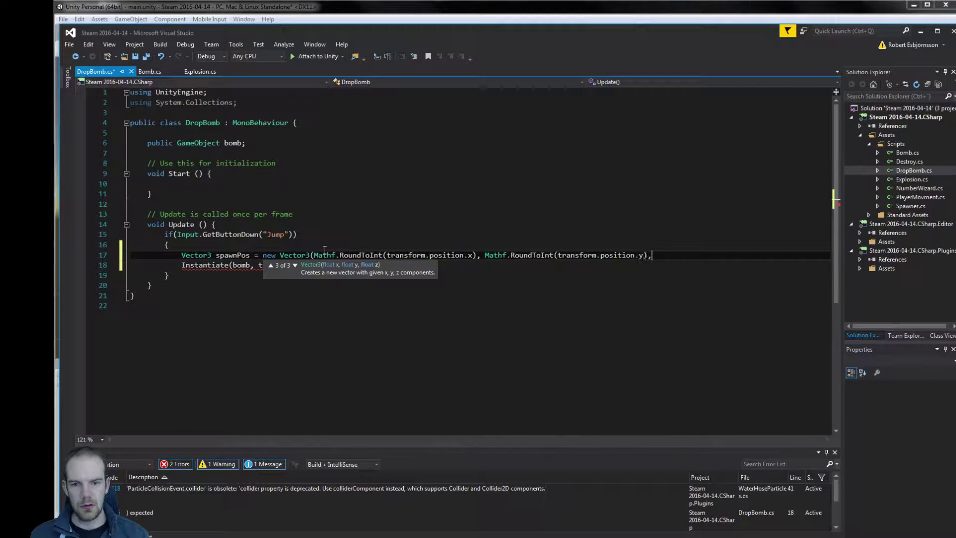
pyautogui.write(');')
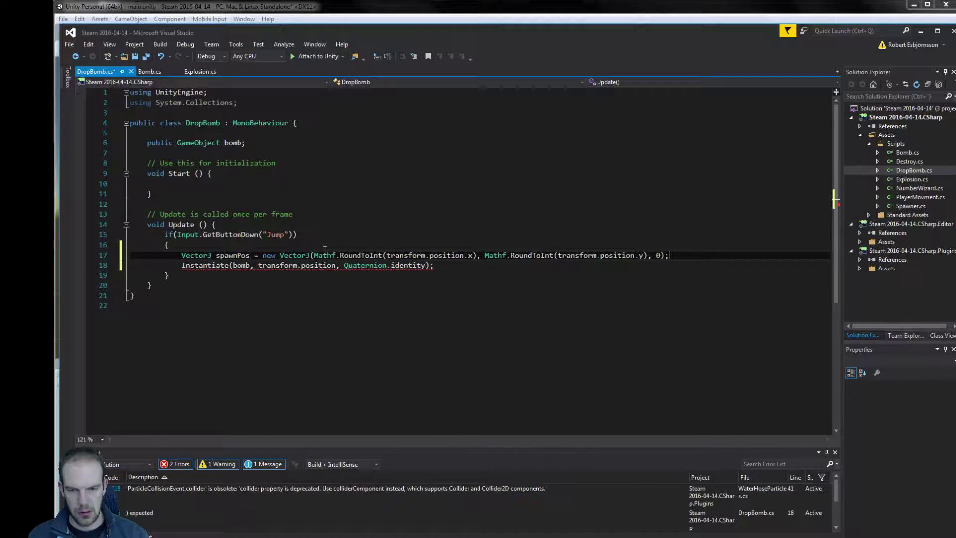
pyautogui.hotkey('ctrl', 's')
# - Review the rounded x, y and 0 z arguments, then pass spawnPos to Instantiate and save
pyautogui.moveTo(472, 255); pyautogui.dragTo(315, 255)
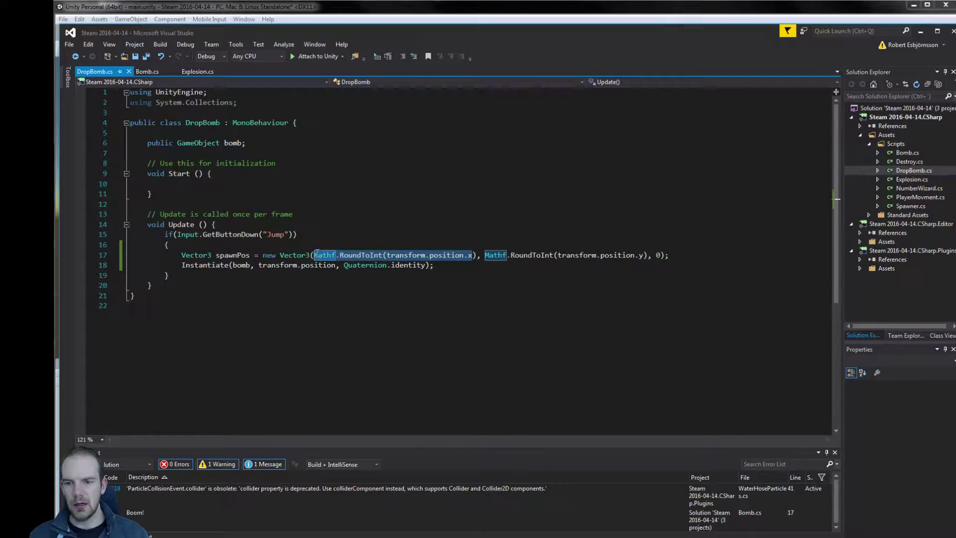
pyautogui.click(354, 257)
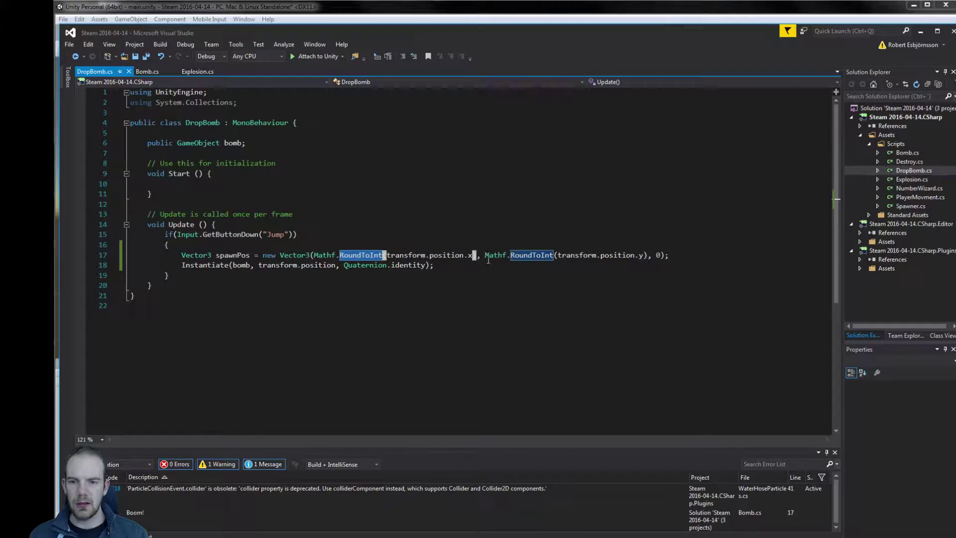
pyautogui.moveTo(643, 255); pyautogui.dragTo(486, 255)
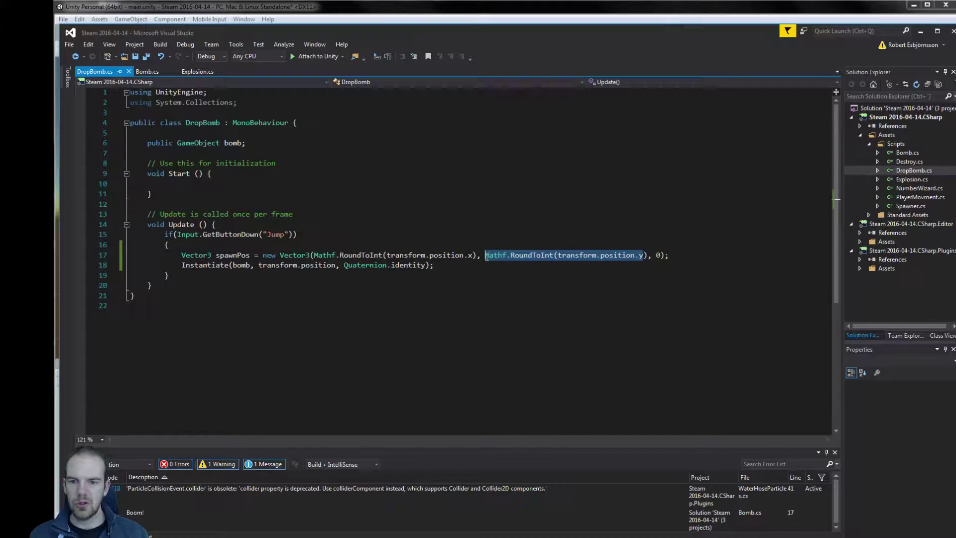
pyautogui.doubleClick(658, 255)
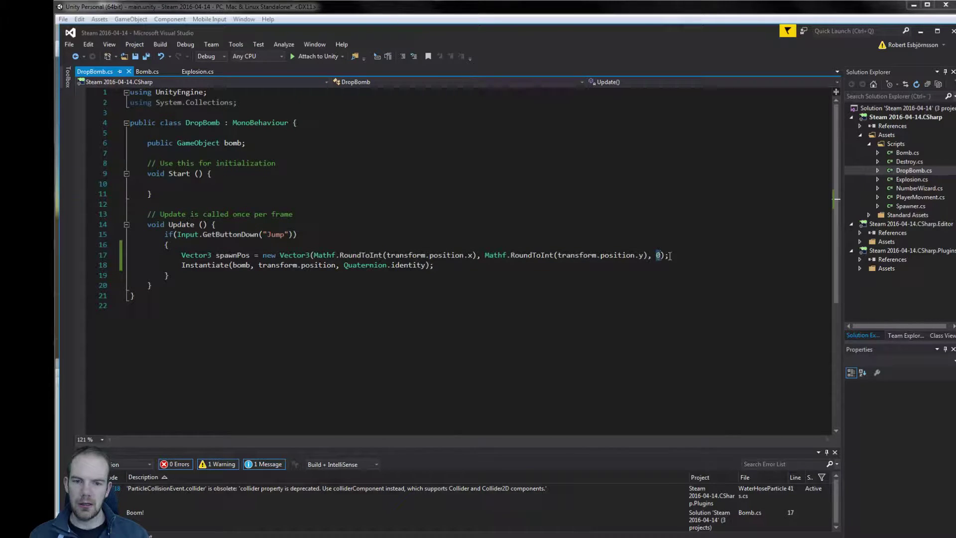
pyautogui.click(674, 256)
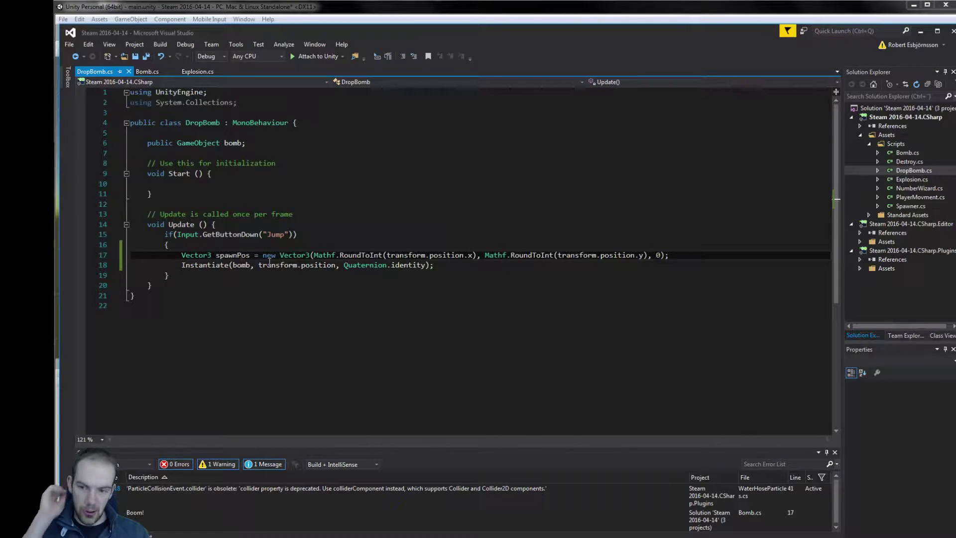
pyautogui.moveTo(258, 265); pyautogui.dragTo(335, 266)
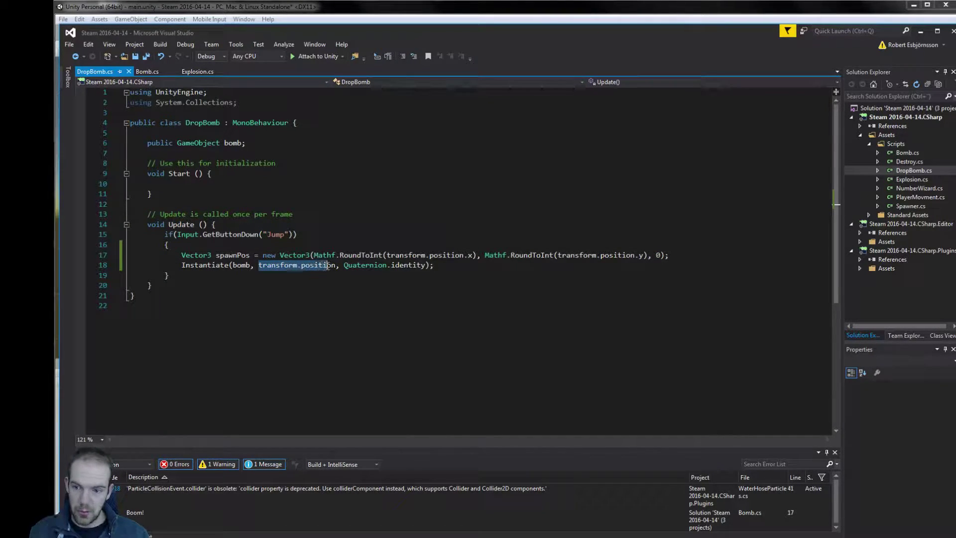
pyautogui.write('spawnPos')
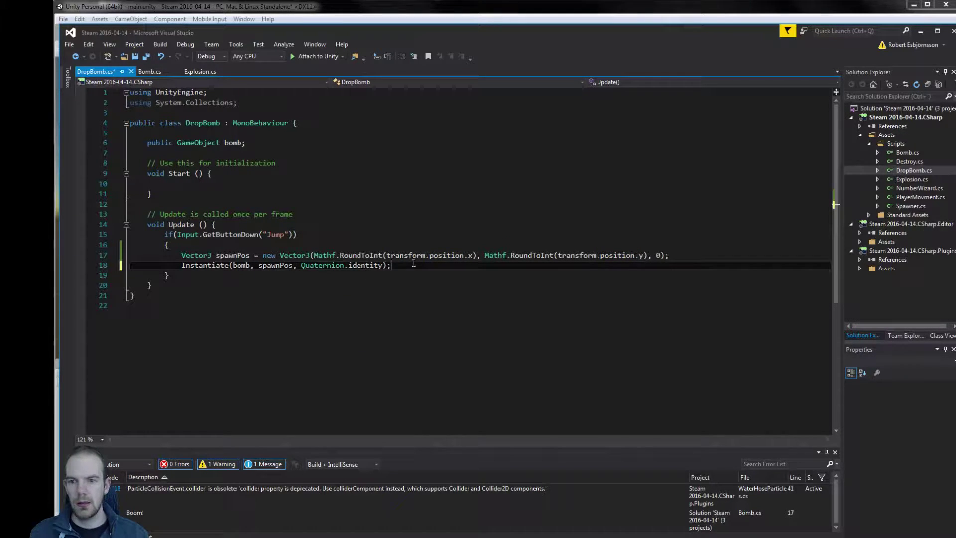
pyautogui.hotkey('ctrl', 's')
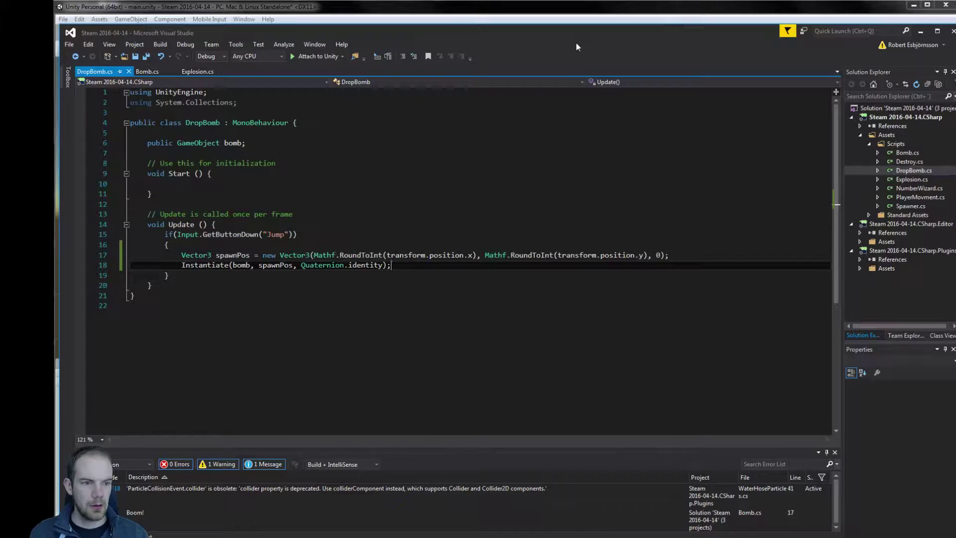
# - Playtest in Unity, moving the player with arrow keys and dropping grid-snapped bombs with space, then stop
pyautogui.click(573, 19)
pyautogui.click(488, 32)
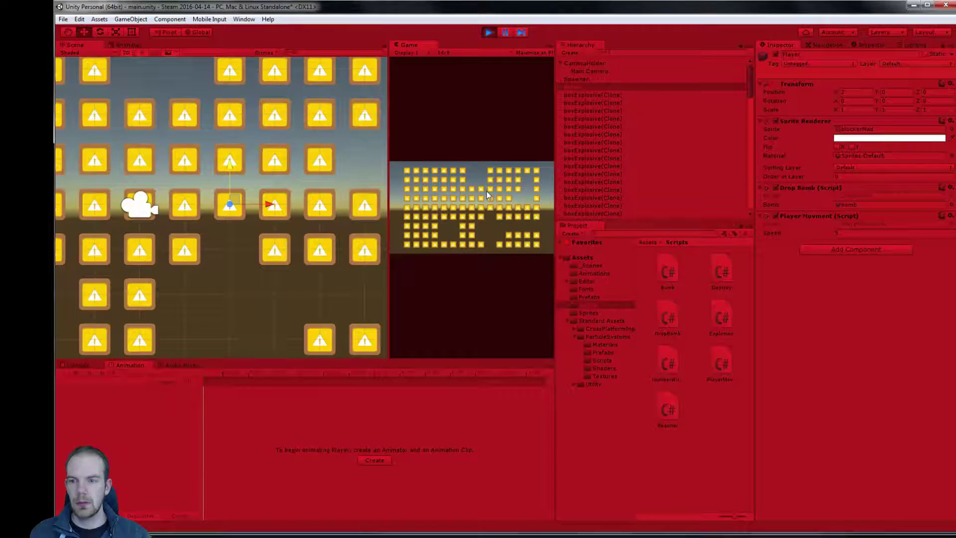
pyautogui.press('Right')
pyautogui.press('space')
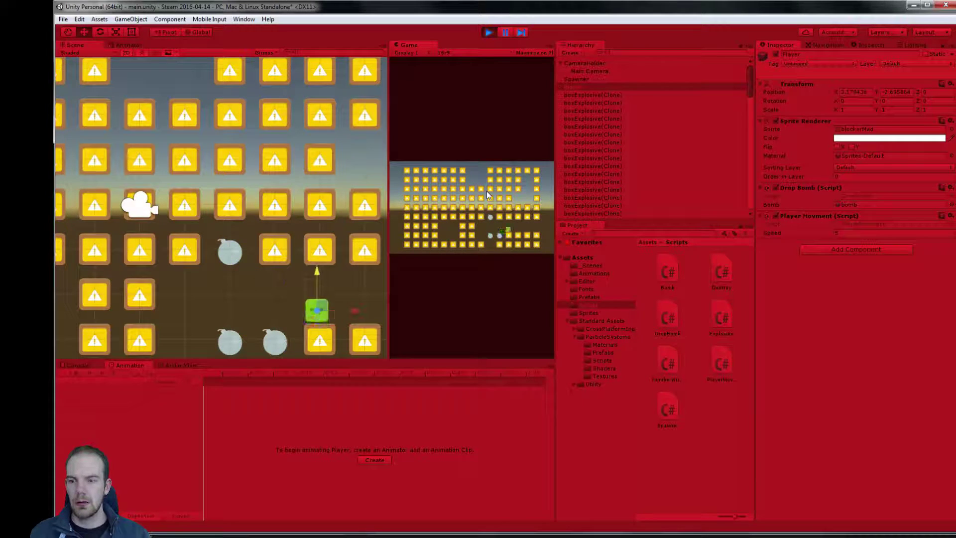
pyautogui.press('Up')
pyautogui.press('space')
pyautogui.press('Right')
pyautogui.press('space')
pyautogui.press('Left')
pyautogui.press('Up')
pyautogui.press('Down')
pyautogui.press('Left')
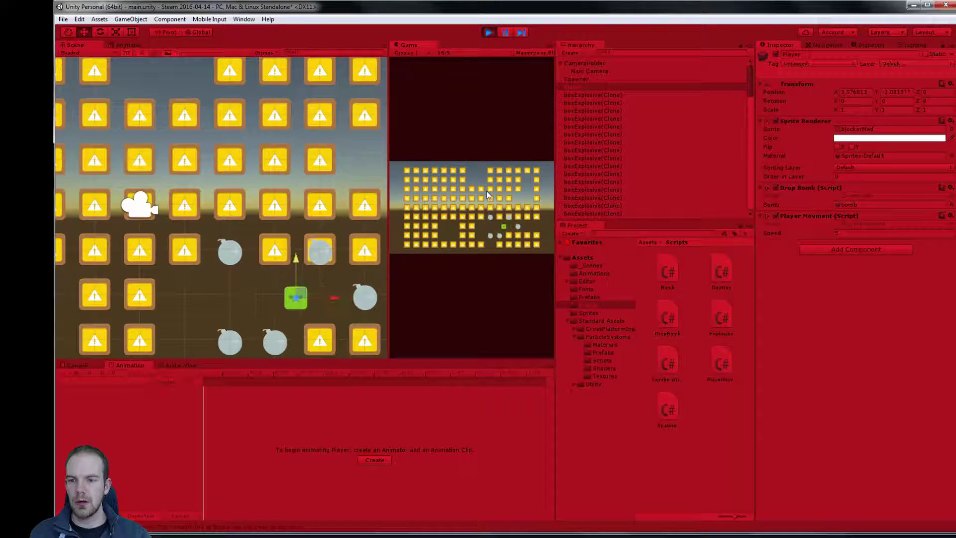
pyautogui.press('space')
pyautogui.press('Left')
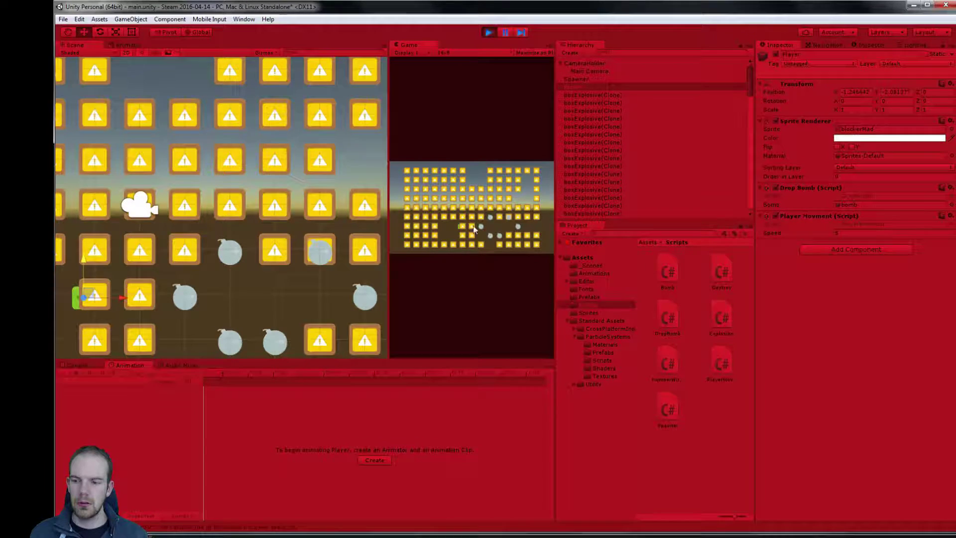
pyautogui.click(488, 33)
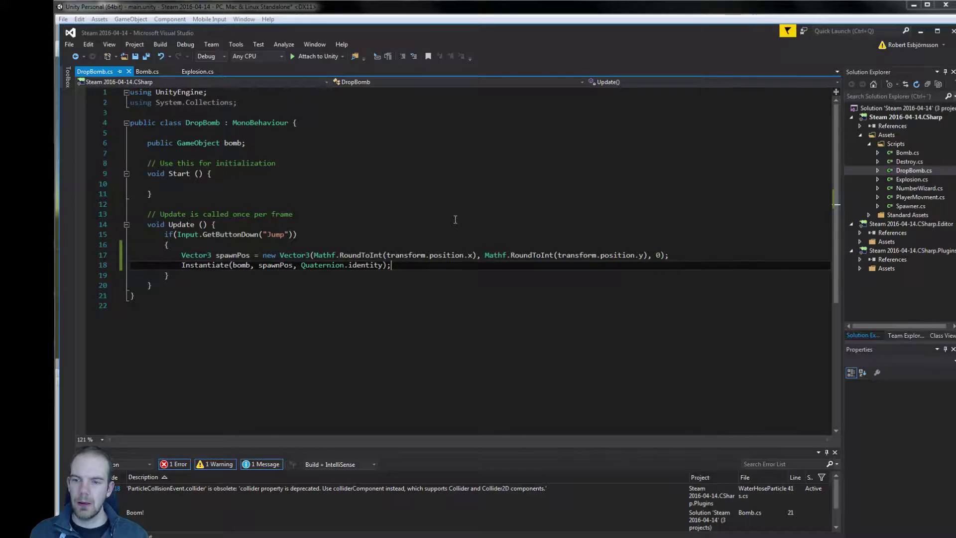
# - Check Bomb.cs in the code editor, then dock the Game view beside Scene and show the Scene view
pyautogui.hotkey('alt', 'Tab')
pyautogui.click(137, 72)
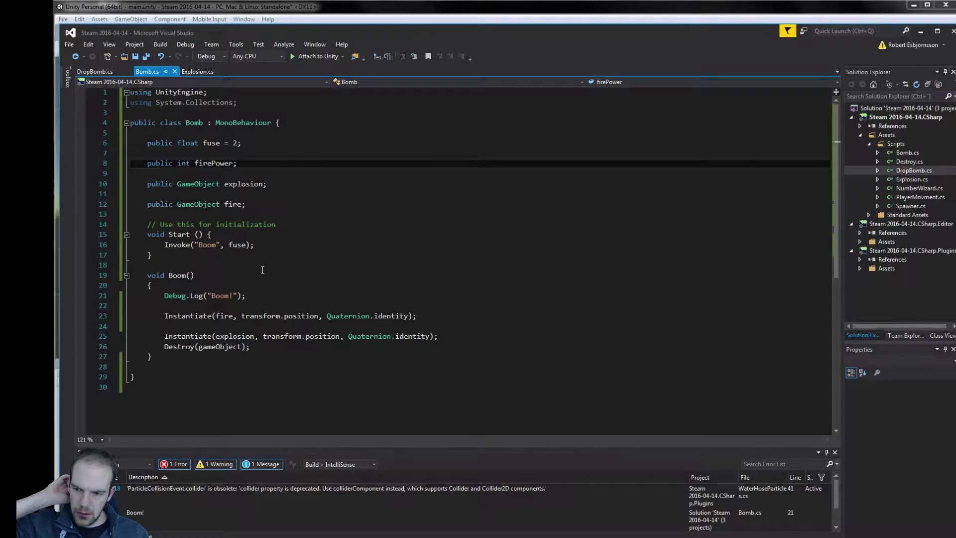
pyautogui.click(406, 14)
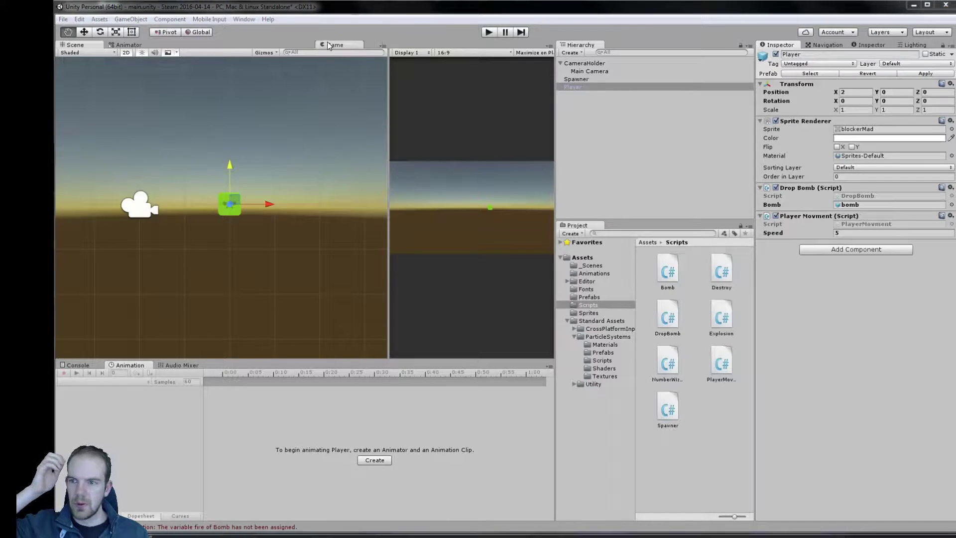
pyautogui.moveTo(409, 42); pyautogui.dragTo(326, 44)
pyautogui.click(73, 46)
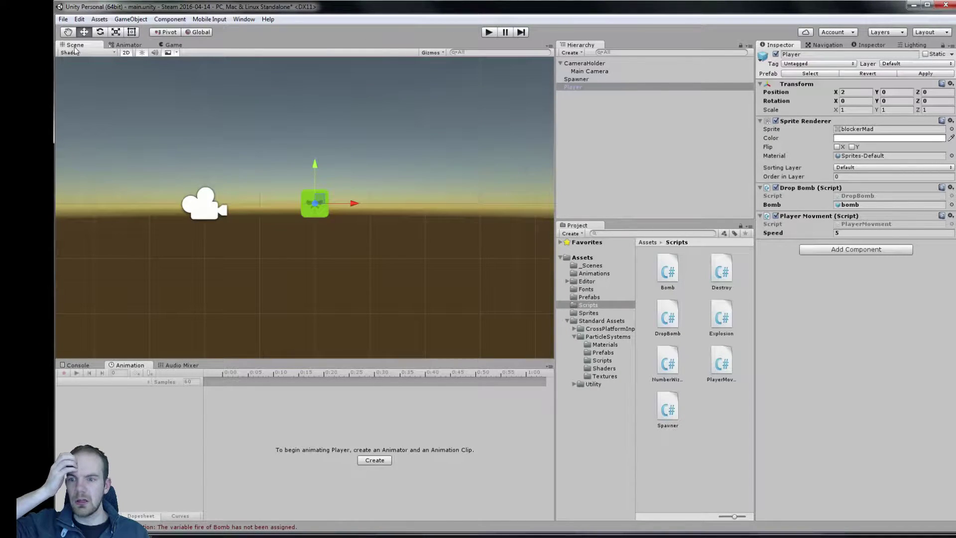
pyautogui.scroll(-2, 324, 243)
pyautogui.scroll(-2, 325, 243)
pyautogui.scroll(-3, 327, 236)
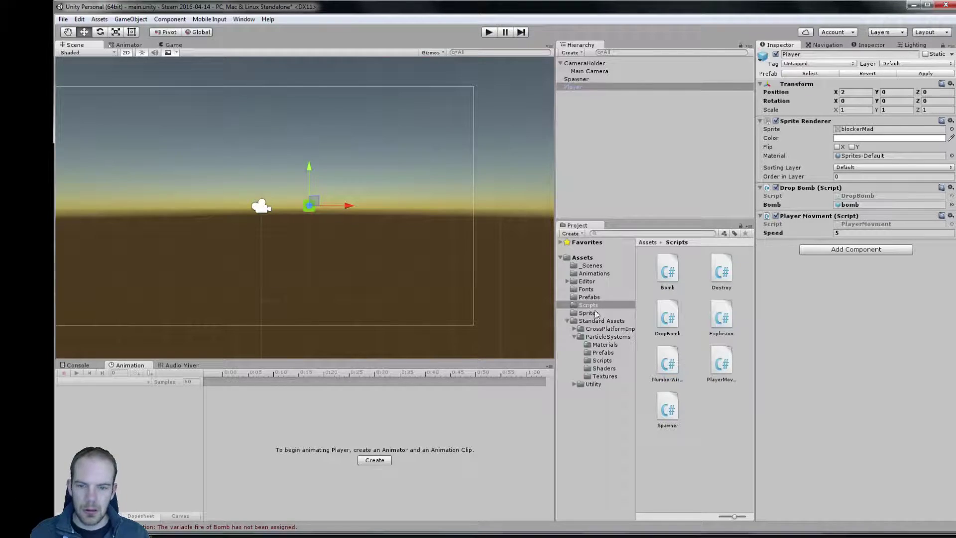
# - Select the bomb prefab in Prefabs and inspect its Fire Power, Explosion and empty Fire slot
pyautogui.click(590, 297)
pyautogui.click(670, 271)
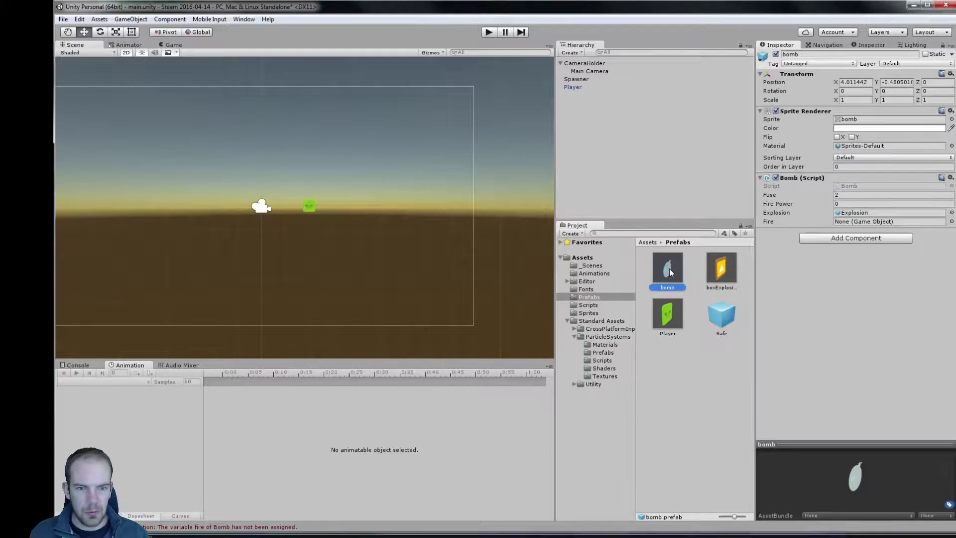
pyautogui.click(860, 204)
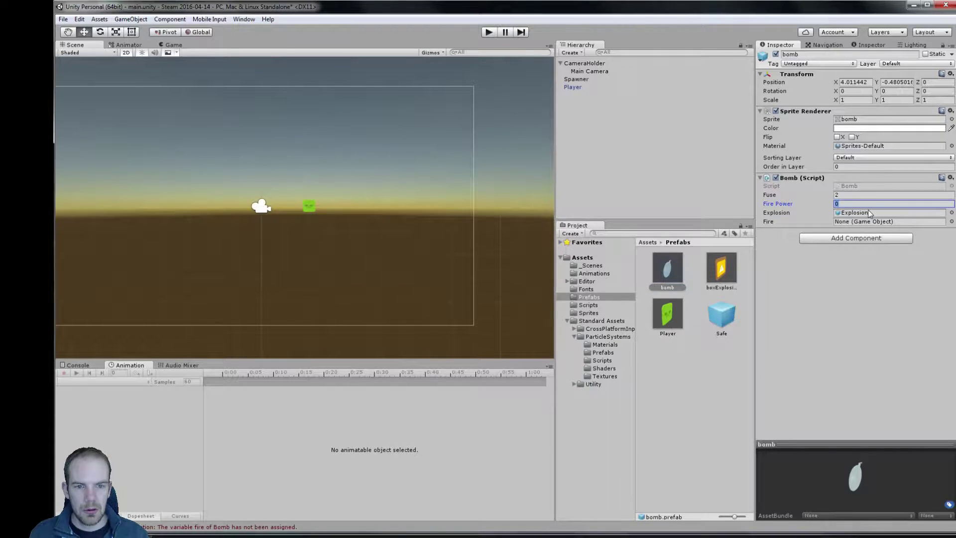
pyautogui.click(868, 212)
pyautogui.click(870, 222)
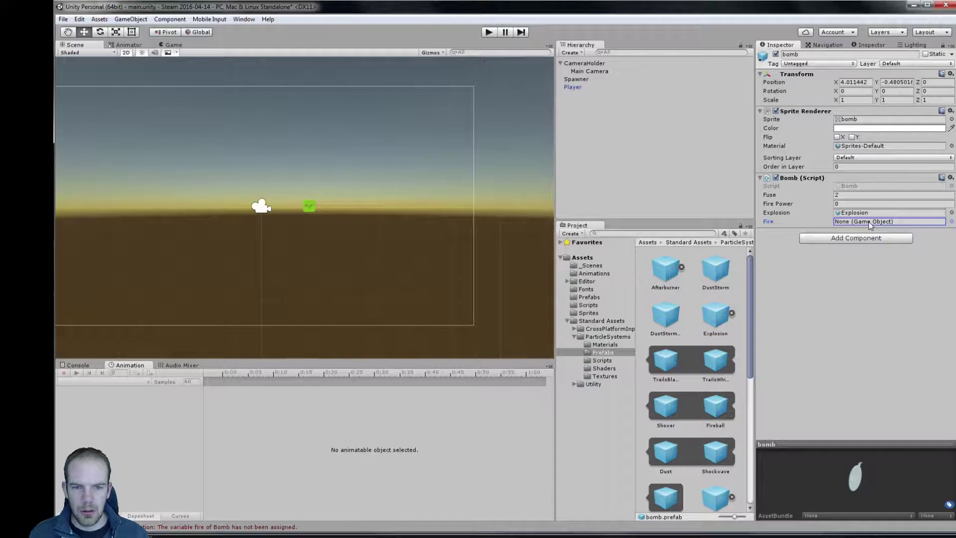
# - Turn the fireball sprite into a Prefabs asset, assign it to the bomb's Fire slot, and play
pyautogui.click(596, 311)
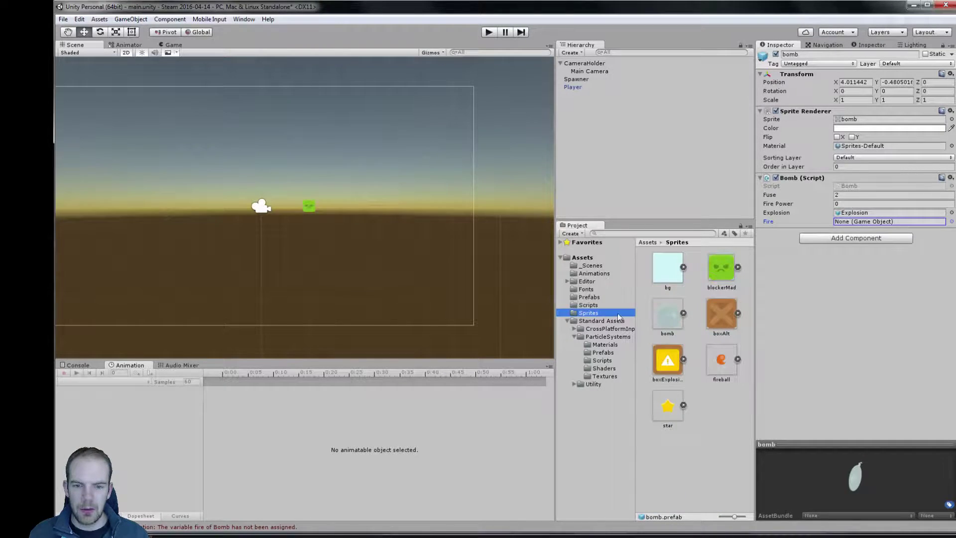
pyautogui.moveTo(722, 362); pyautogui.dragTo(623, 154)
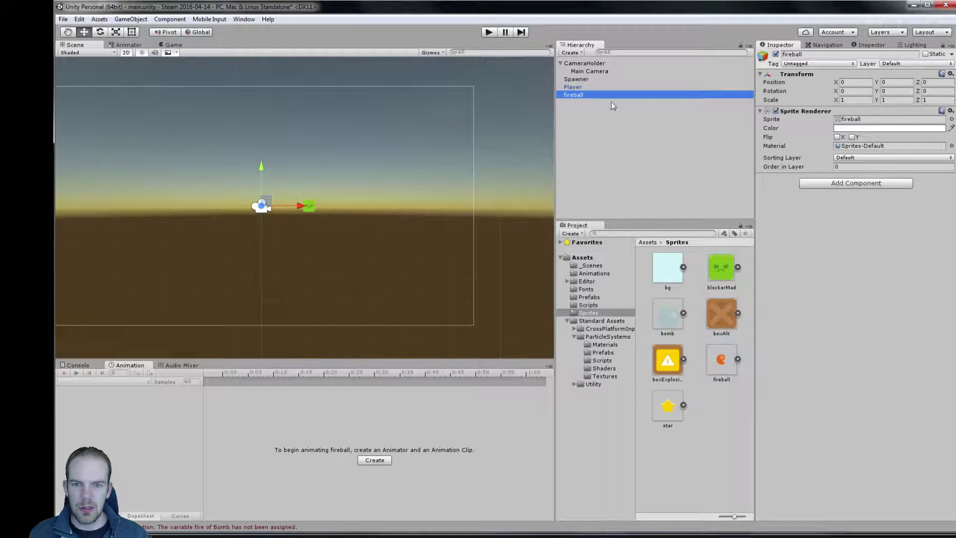
pyautogui.moveTo(593, 95); pyautogui.dragTo(590, 297)
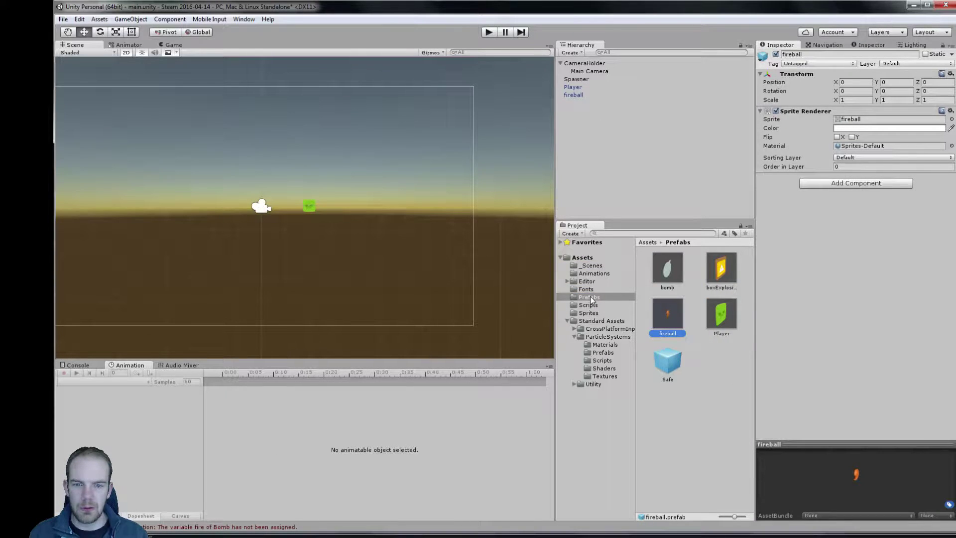
pyautogui.click(669, 272)
pyautogui.moveTo(665, 313); pyautogui.dragTo(875, 226)
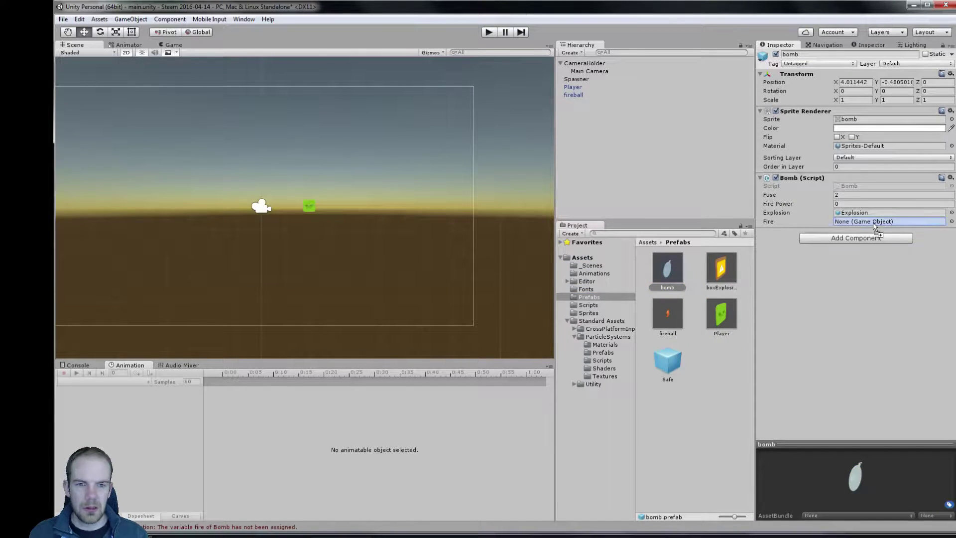
pyautogui.click(491, 34)
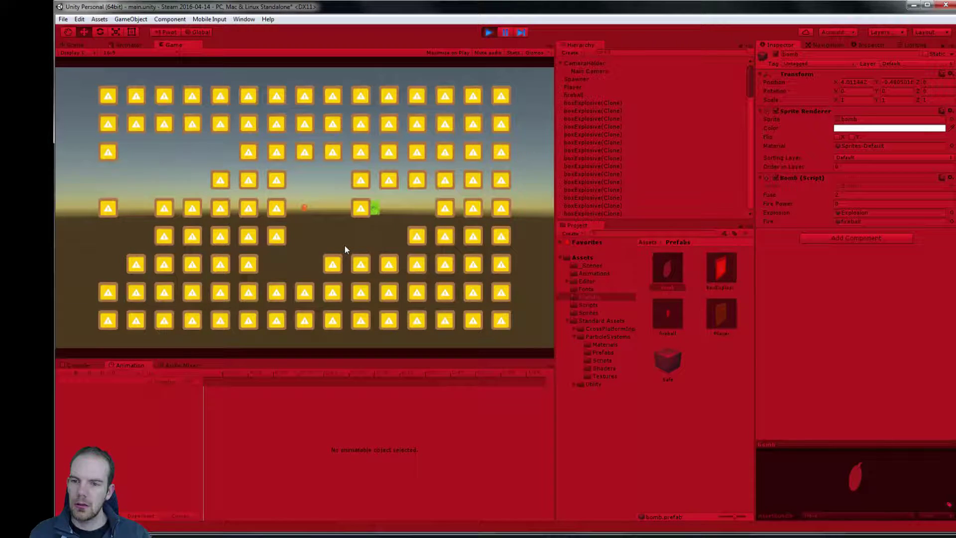
# - Drop a test bomb, stop Play mode, and delete the leftover fireball from the Hierarchy
pyautogui.press('space')
pyautogui.press('Down')
pyautogui.press('Left')
pyautogui.press('Left')
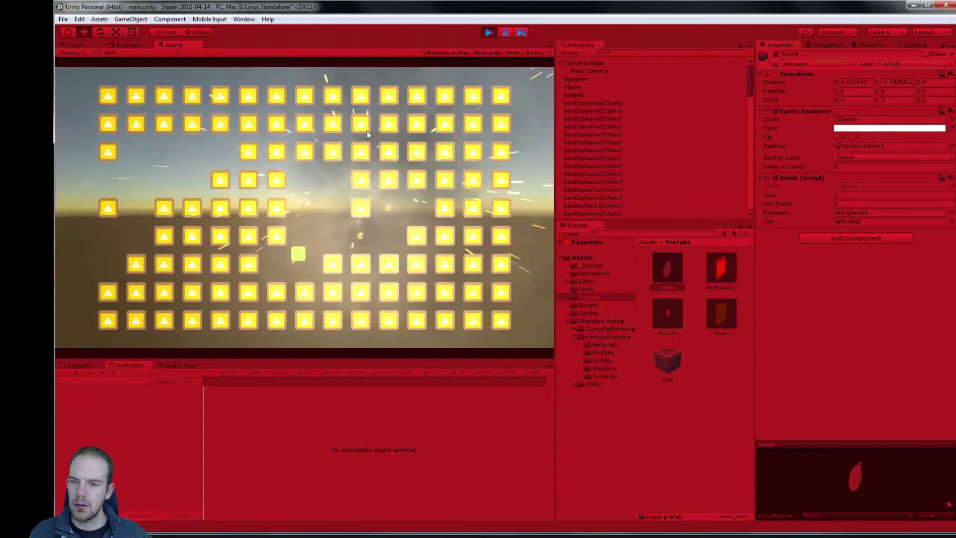
pyautogui.click(488, 32)
pyautogui.click(588, 95)
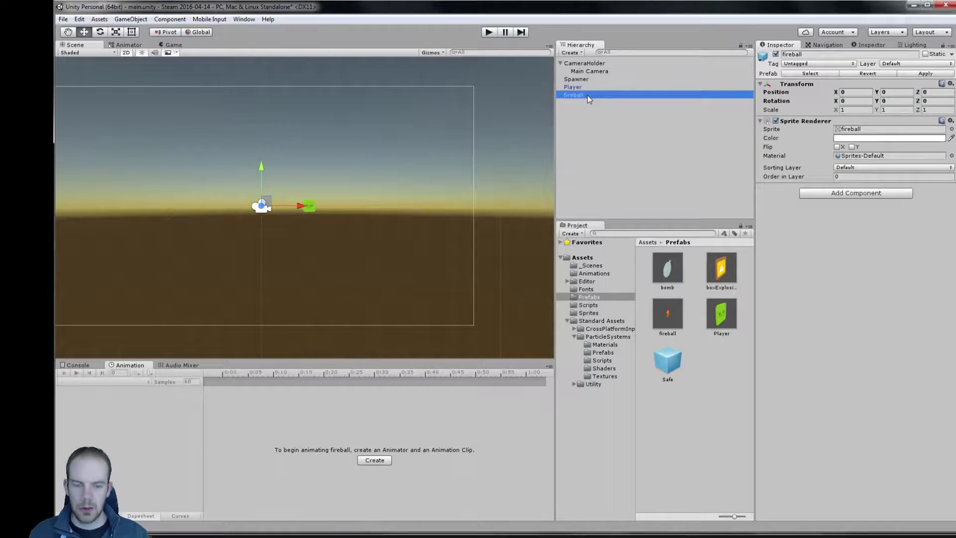
pyautogui.press('Delete')
# - Set the fireball prefab's scale to 2 on X, Y and Z
pyautogui.click(667, 312)
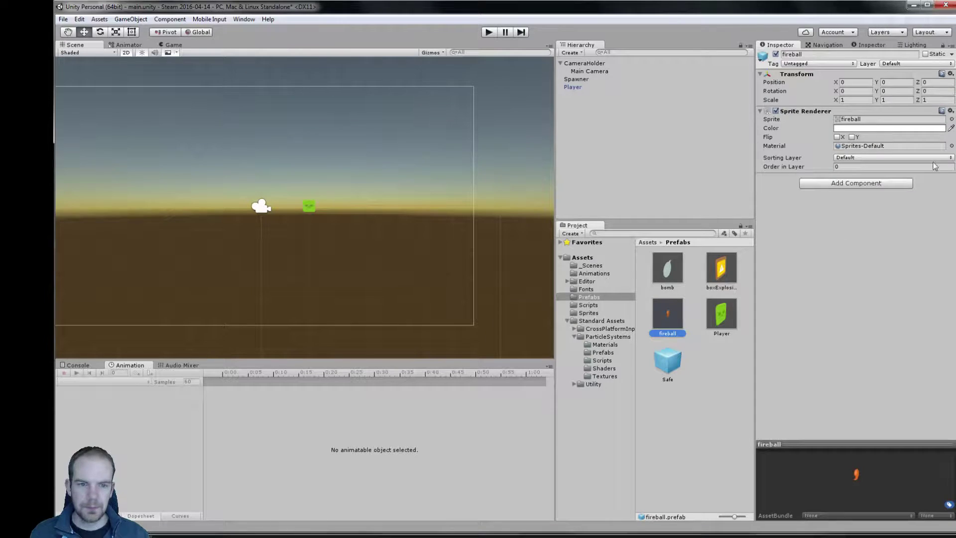
pyautogui.click(857, 100)
pyautogui.write('2')
pyautogui.press('Tab')
pyautogui.write('2')
pyautogui.press('Tab')
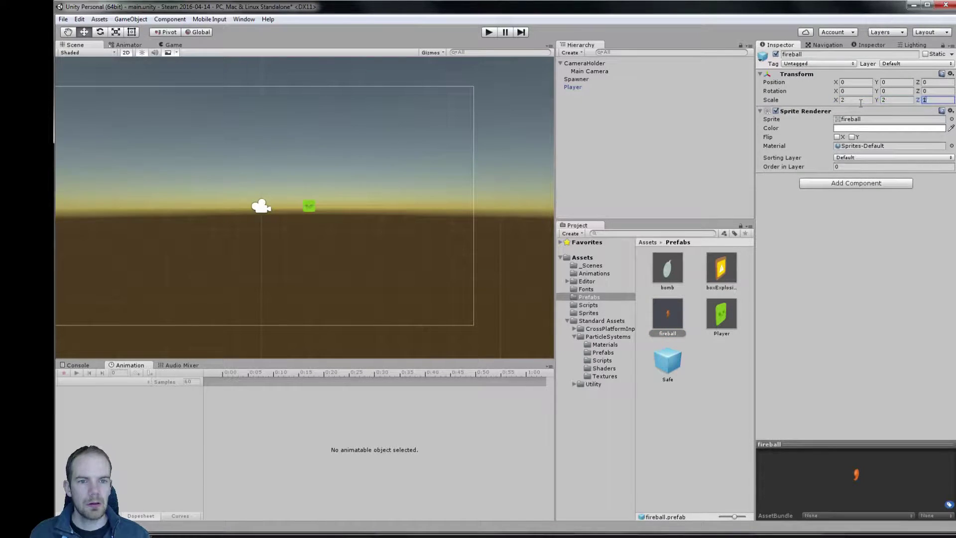
pyautogui.write('2')
pyautogui.press('Return')
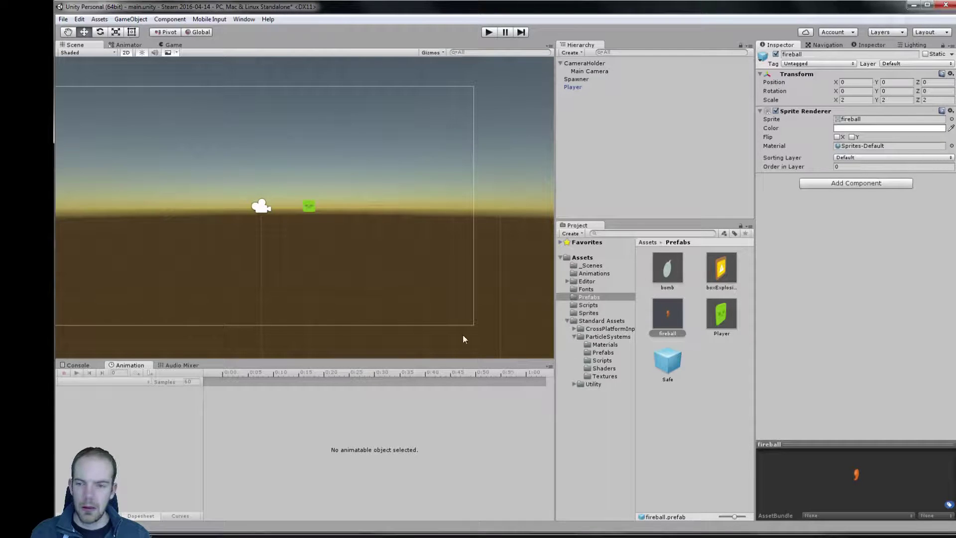
# - Return to Visual Studio with Bomb.cs in focus
pyautogui.moveTo(294, 242); pyautogui.dragTo(326, 245, button='middle')
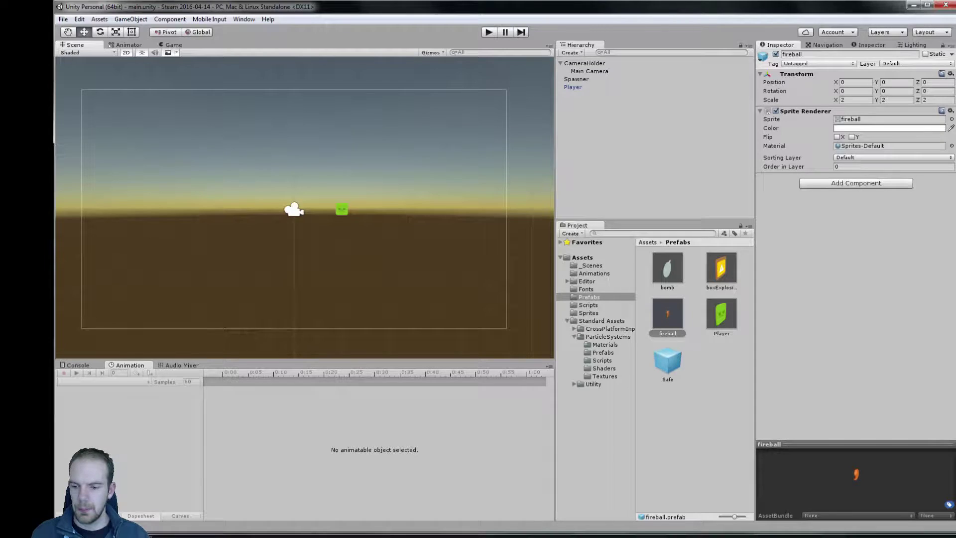
pyautogui.hotkey('alt', 'Tab')
pyautogui.click(372, 355)
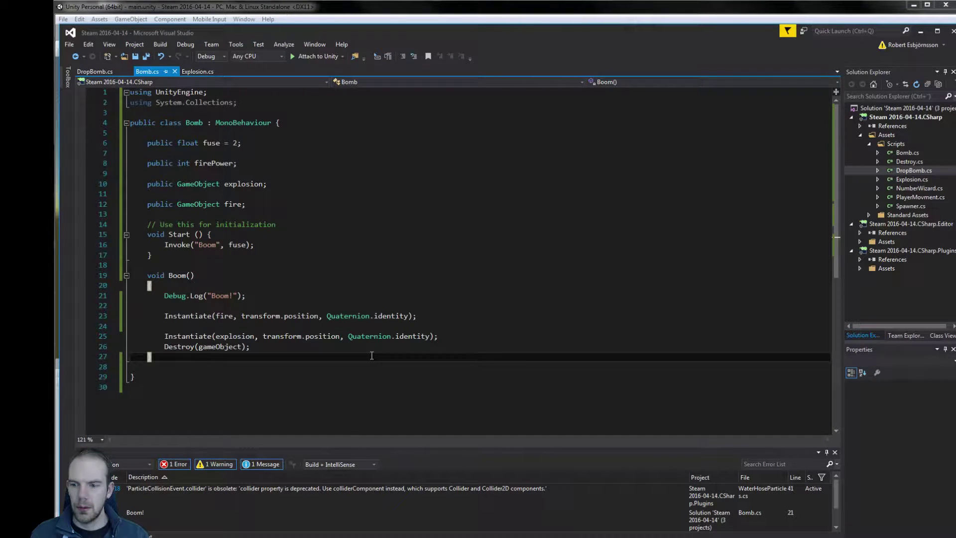
pyautogui.click(291, 347)
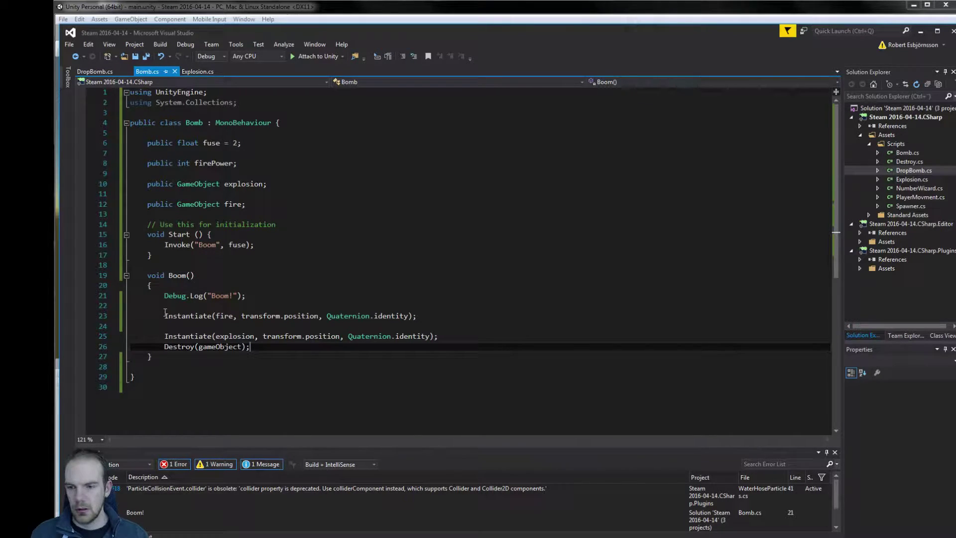
pyautogui.moveTo(165, 313); pyautogui.dragTo(422, 320)
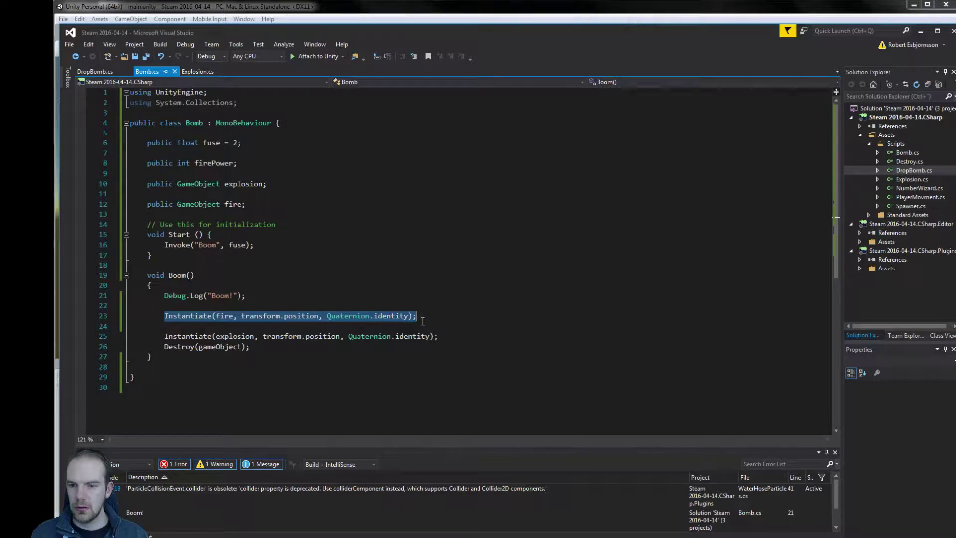
pyautogui.click(448, 315)
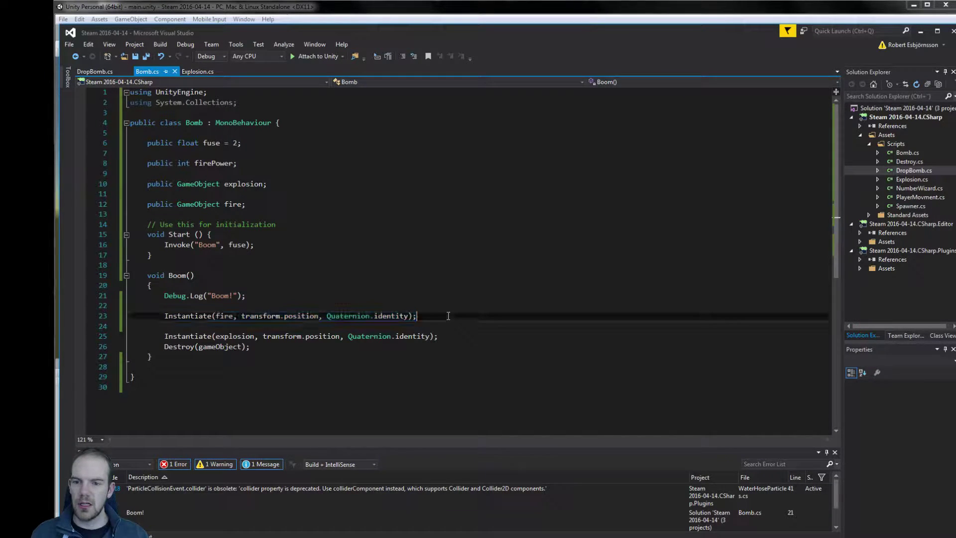
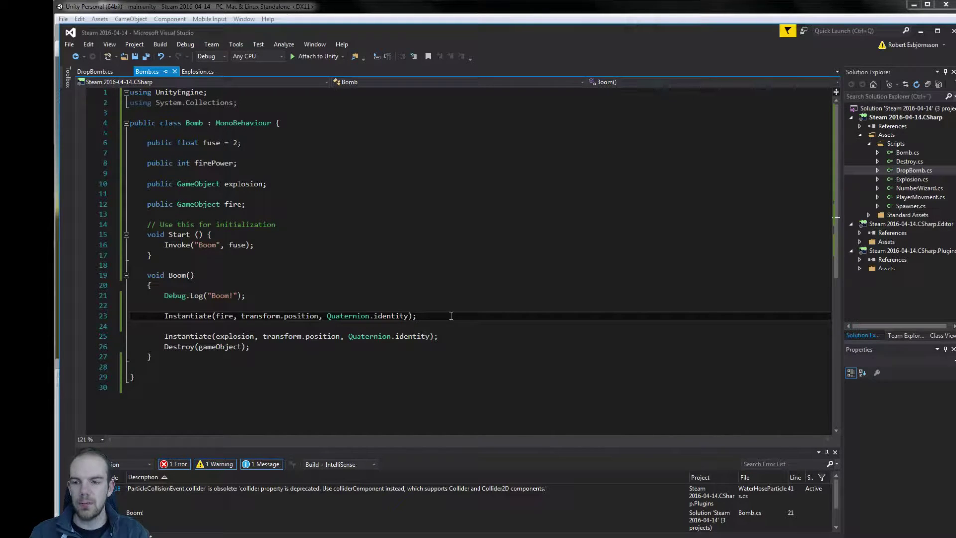
# - After the fire spawn in Boom(), add an outer for loop over x up to firePower
pyautogui.press('Return')
pyautogui.press('Return')
pyautogui.press('Return')
pyautogui.press('Up')
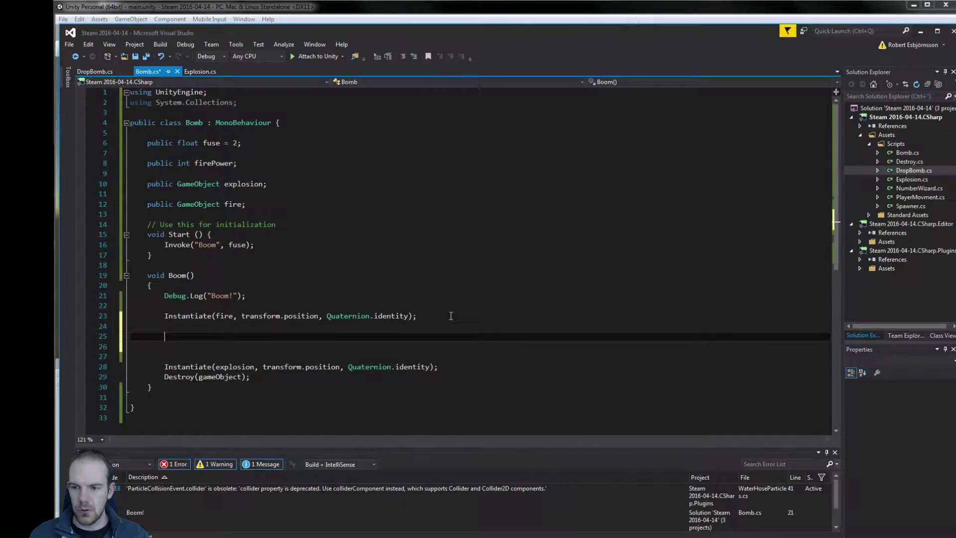
pyautogui.write('f')
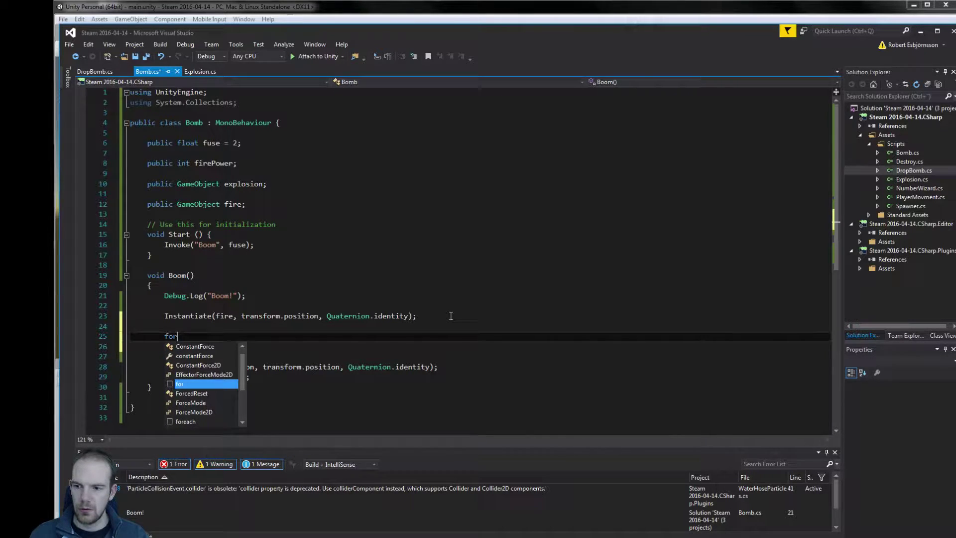
pyautogui.write('or')
pyautogui.press('Tab')
pyautogui.press('Tab')
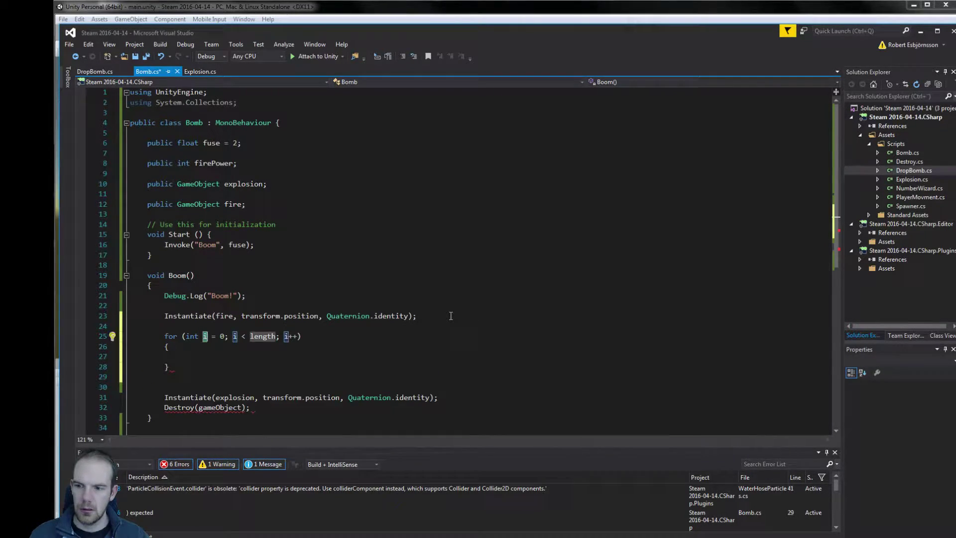
pyautogui.write('x')
pyautogui.press('Tab')
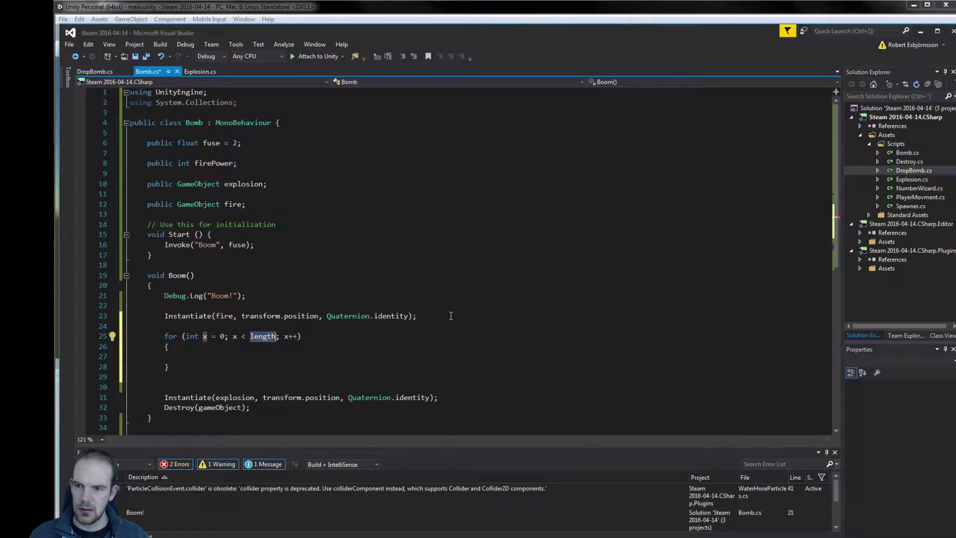
pyautogui.write('fire')
pyautogui.press('Down')
pyautogui.press('Return')
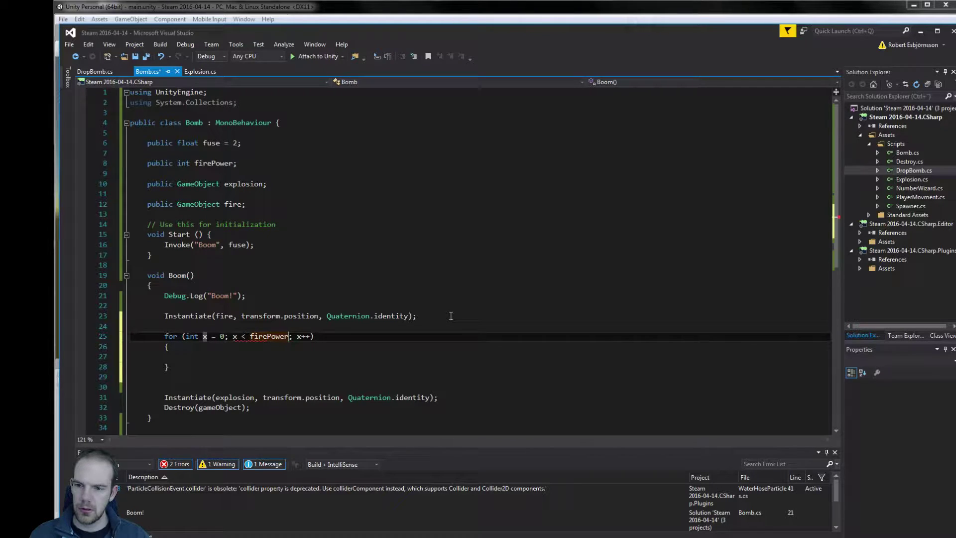
pyautogui.press('Return')
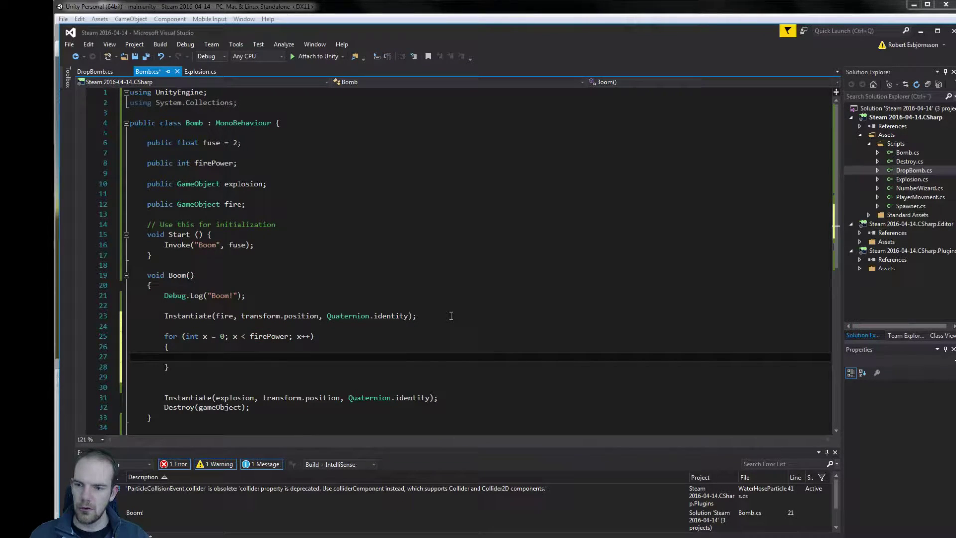
# - Nest an inner for loop over y, also bounded by firePower, inside the x loop
pyautogui.write('for')
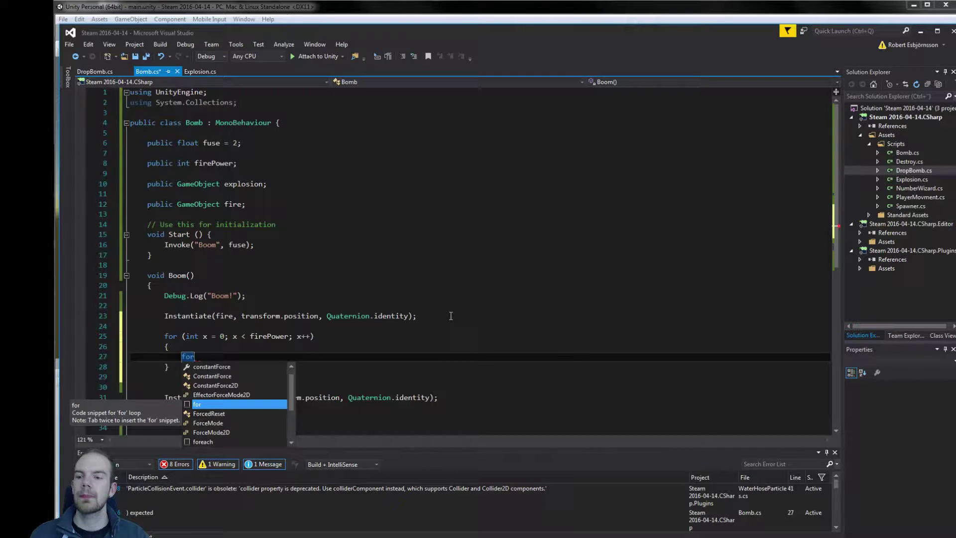
pyautogui.press('Tab')
pyautogui.press('Tab')
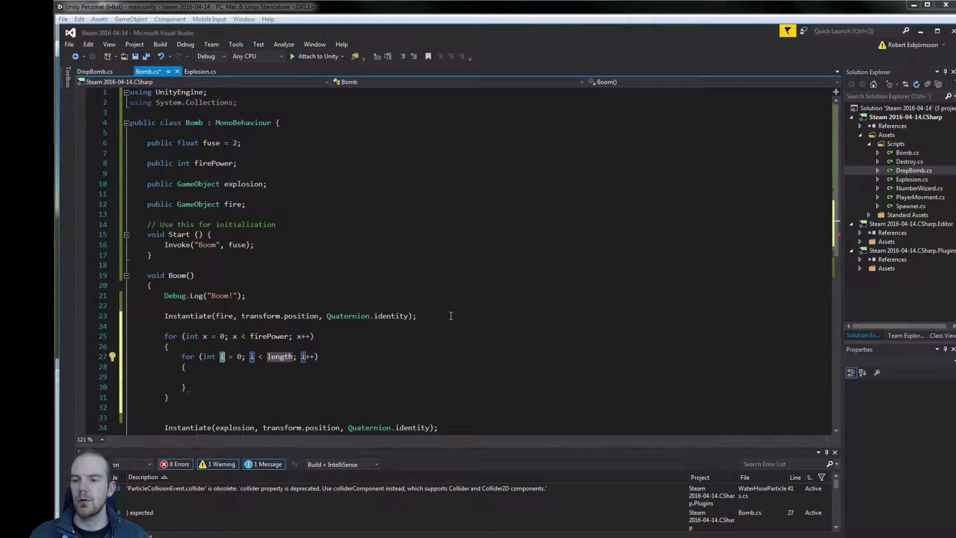
pyautogui.write('y')
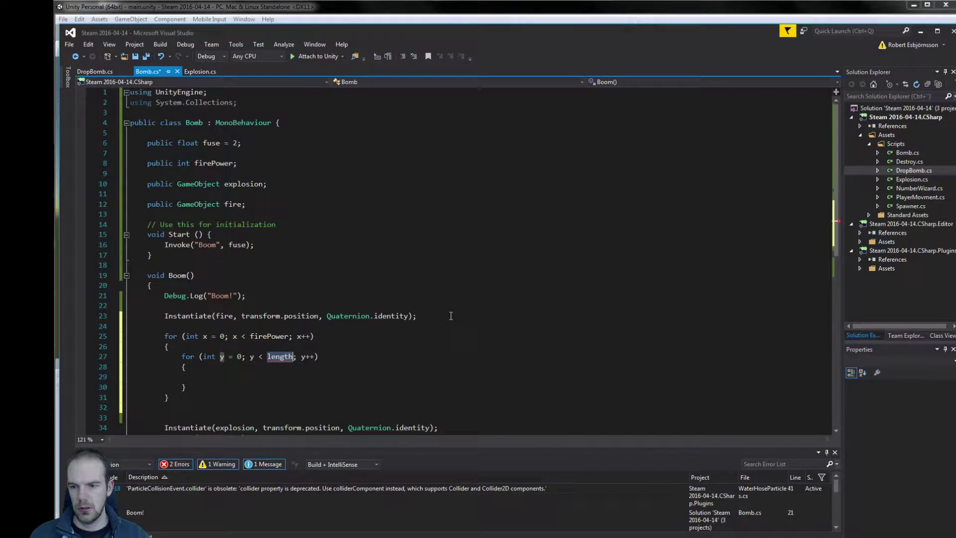
pyautogui.press('Escape')
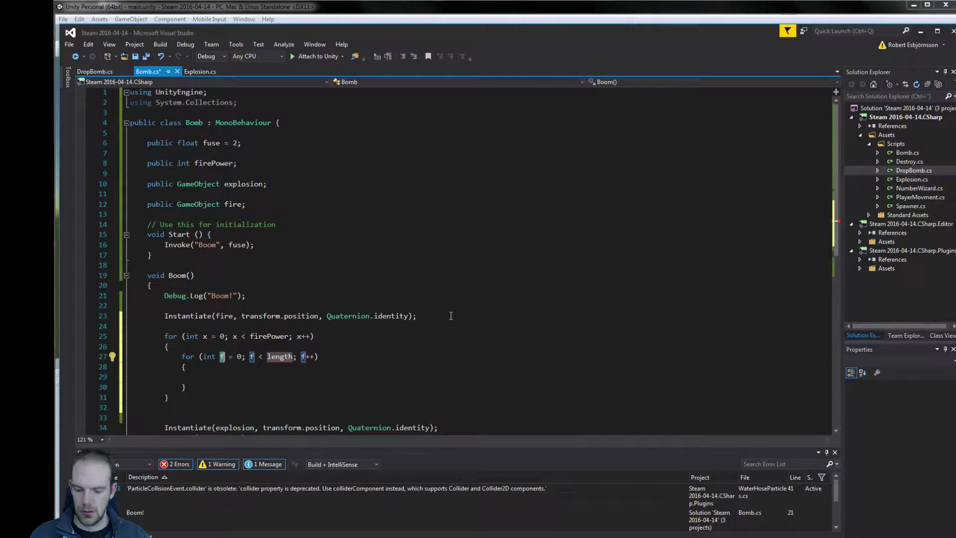
pyautogui.write('y')
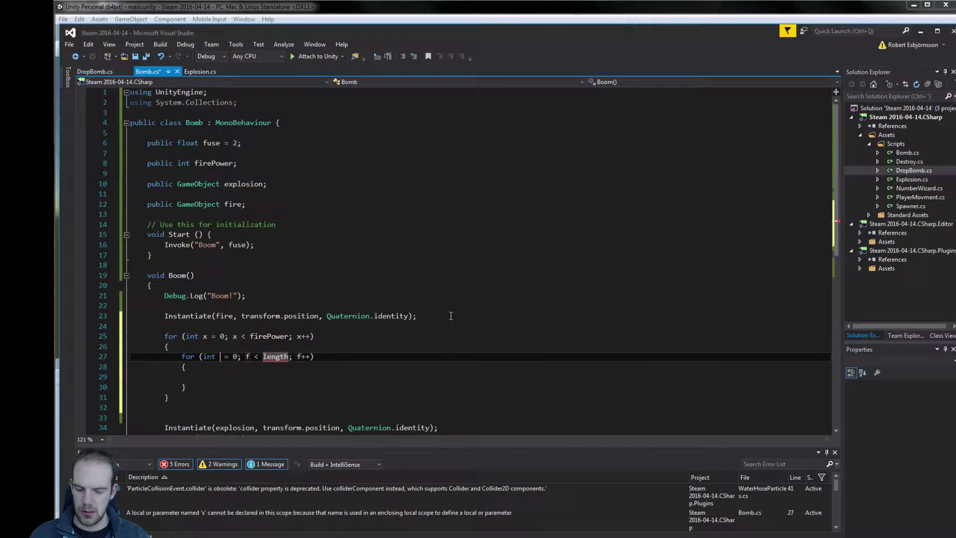
pyautogui.press('Tab')
pyautogui.write('fire')
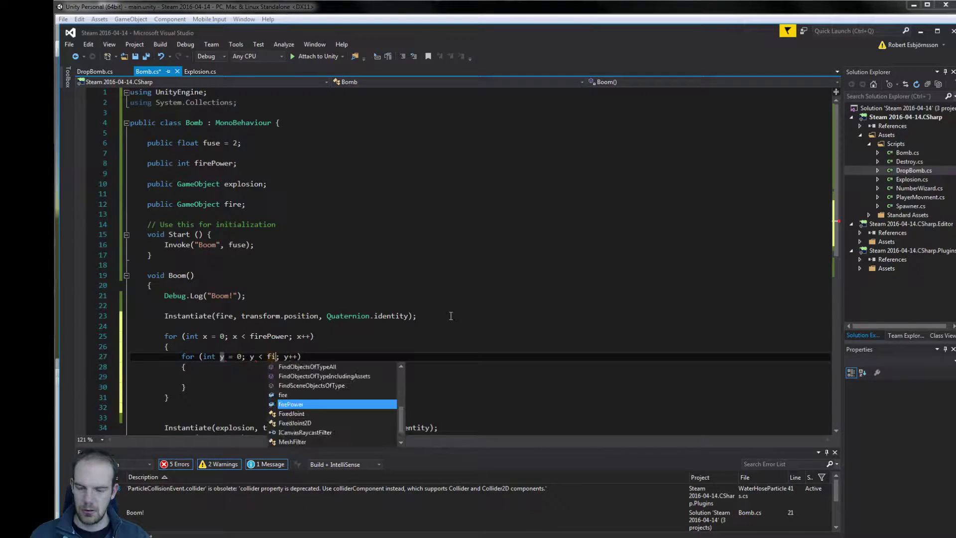
pyautogui.press('Tab')
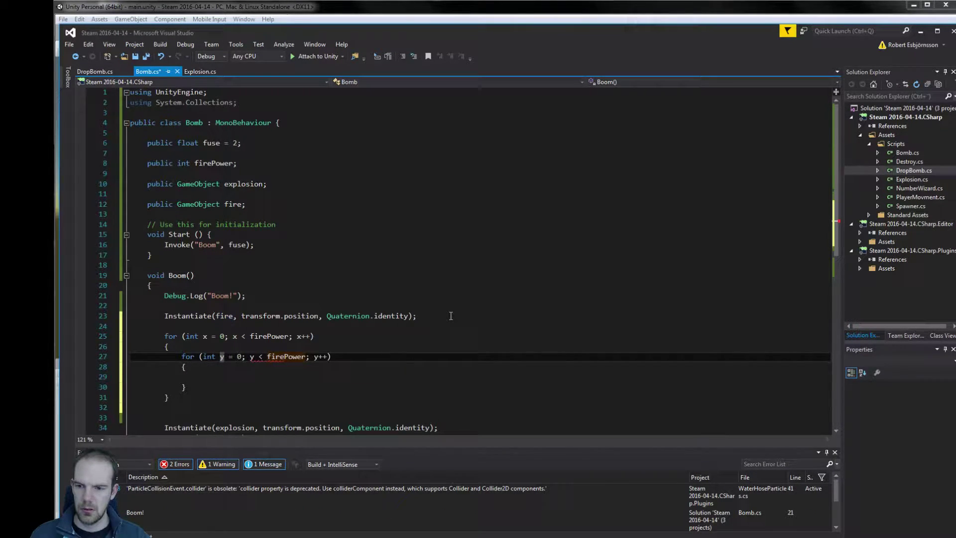
pyautogui.press('Return')
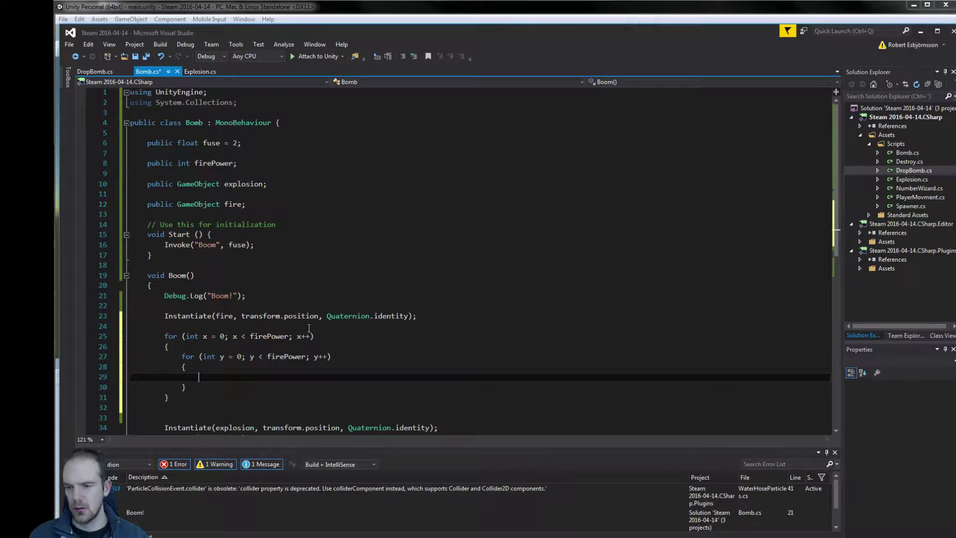
pyautogui.scroll(-1, 258, 319)
pyautogui.scroll(-1, 258, 320)
pyautogui.click(195, 325)
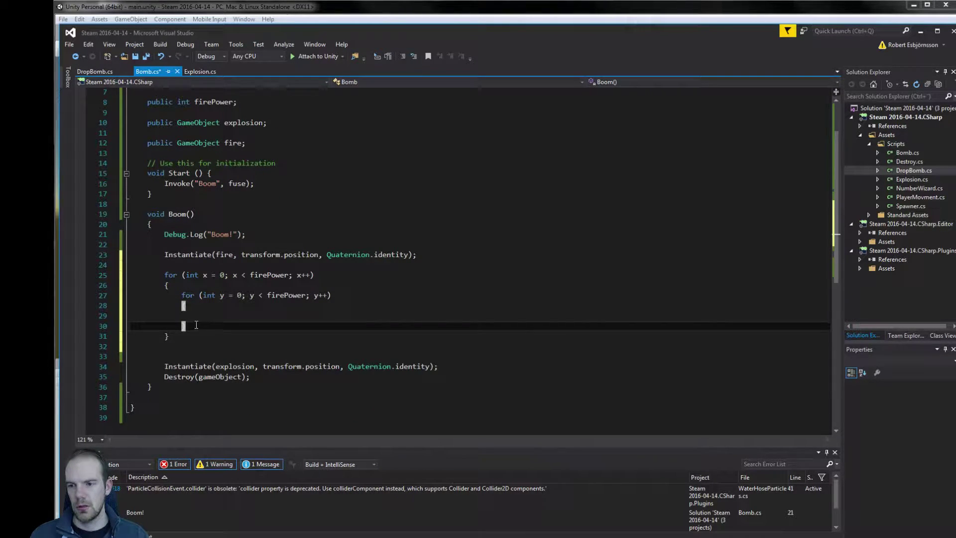
# - Move the y loop out of the x loop so it follows it instead
pyautogui.moveTo(219, 324); pyautogui.dragTo(130, 295)
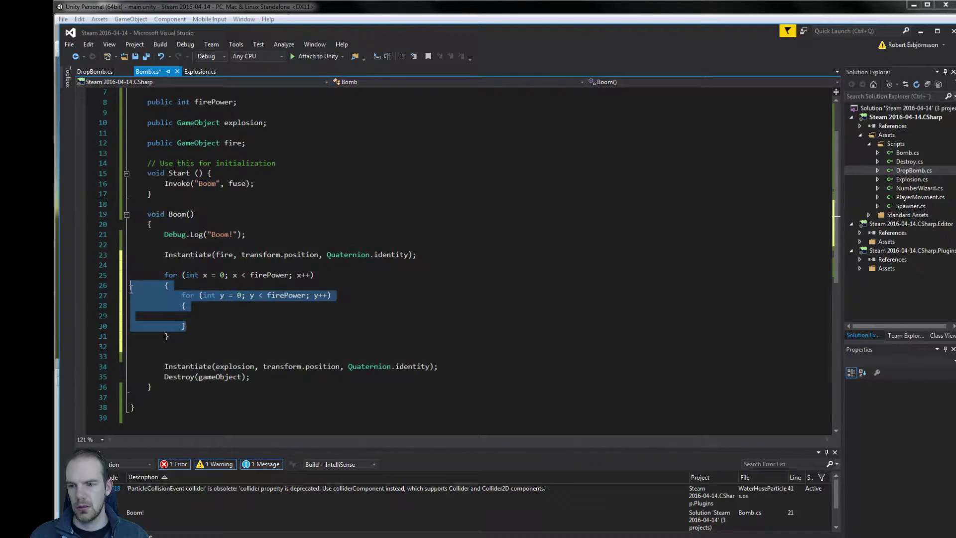
pyautogui.press('Delete')
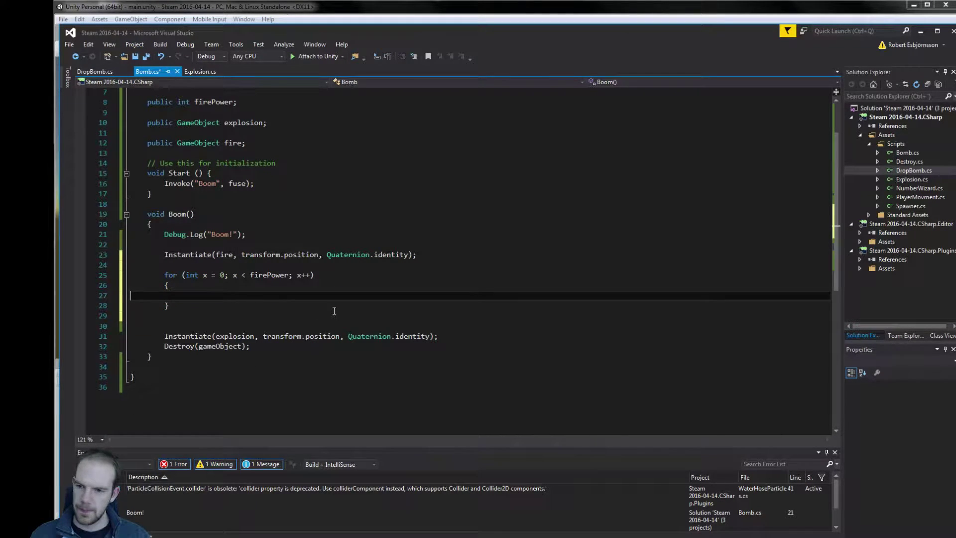
pyautogui.click(329, 312)
pyautogui.press('Return')
pyautogui.press('Up')
pyautogui.hotkey('ctrl', 'v')
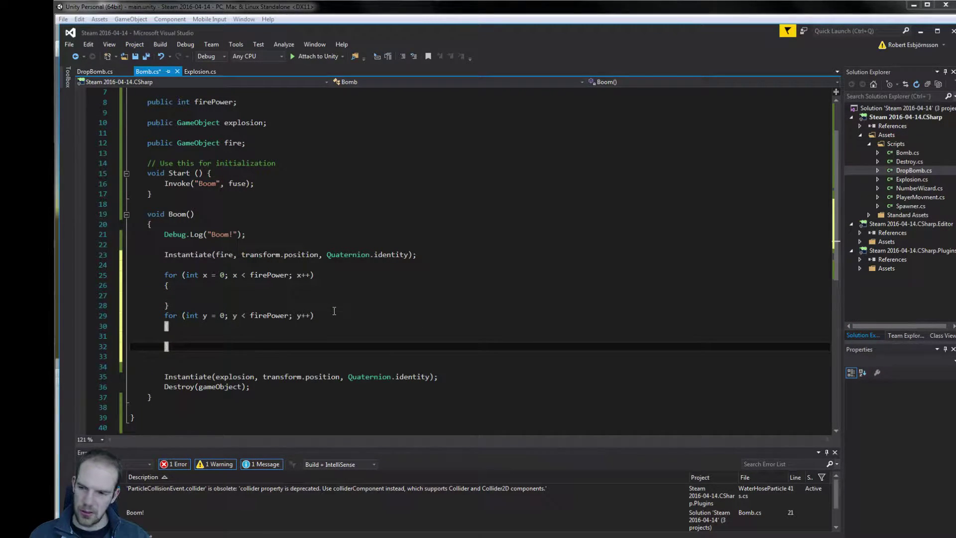
pyautogui.click(301, 308)
# - Copy the fire Instantiate statement into the x loop, offsetting its position by firePower
pyautogui.moveTo(417, 254); pyautogui.dragTo(164, 255)
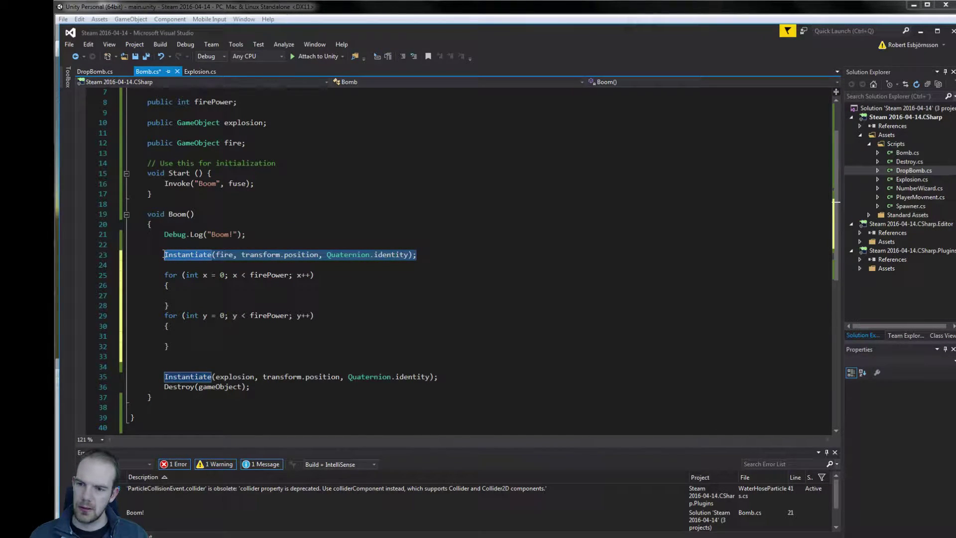
pyautogui.hotkey('ctrl', 'c')
pyautogui.click(227, 296)
pyautogui.hotkey('ctrl', 'v')
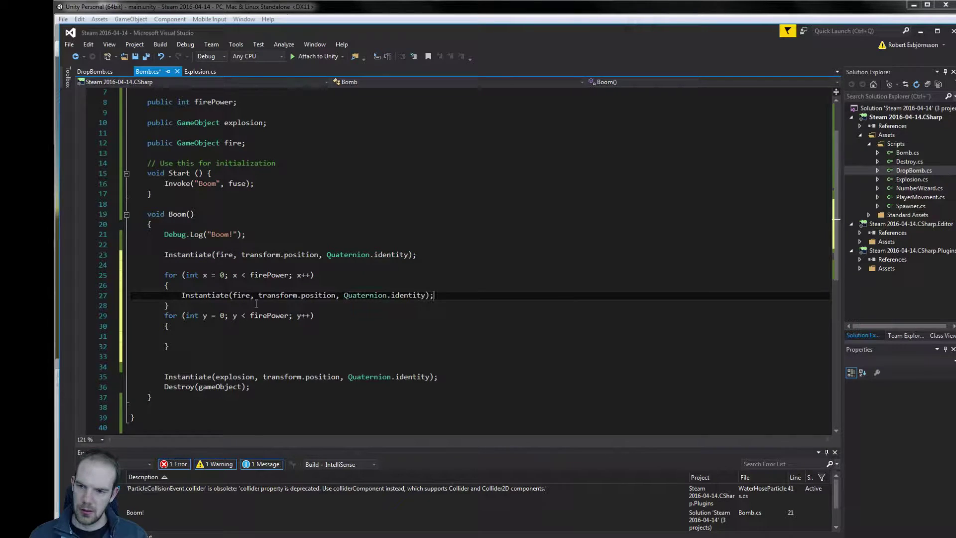
pyautogui.click(318, 295)
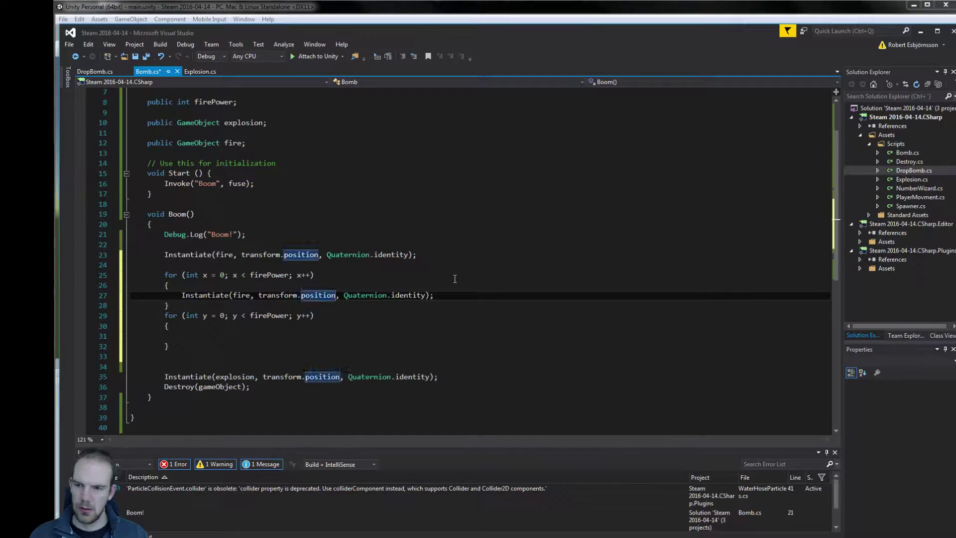
pyautogui.write('+')
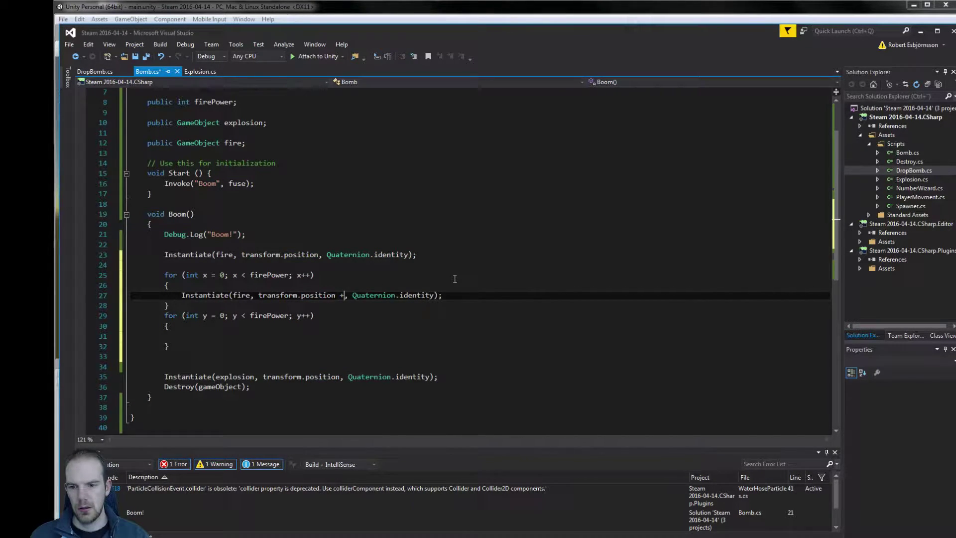
pyautogui.write(' fire')
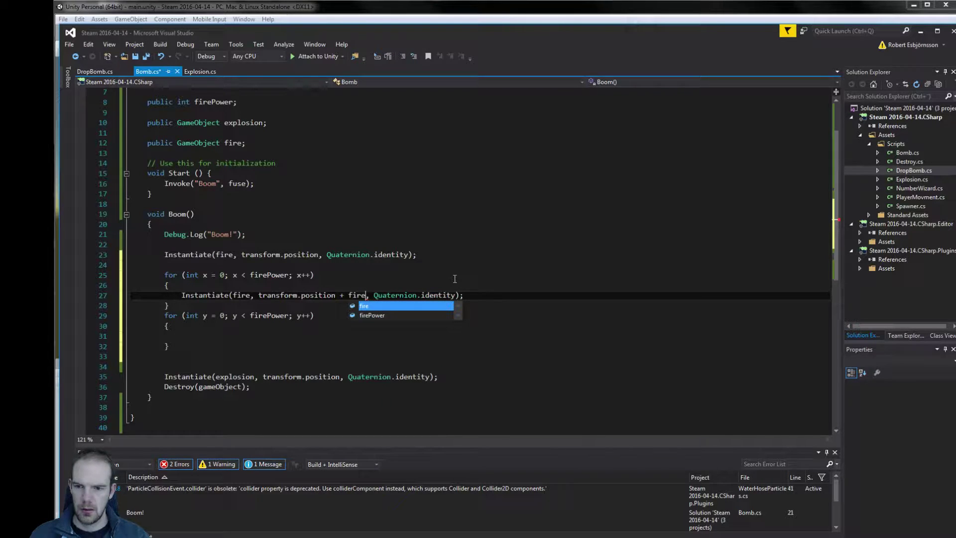
pyautogui.press('Down')
pyautogui.press('Tab')
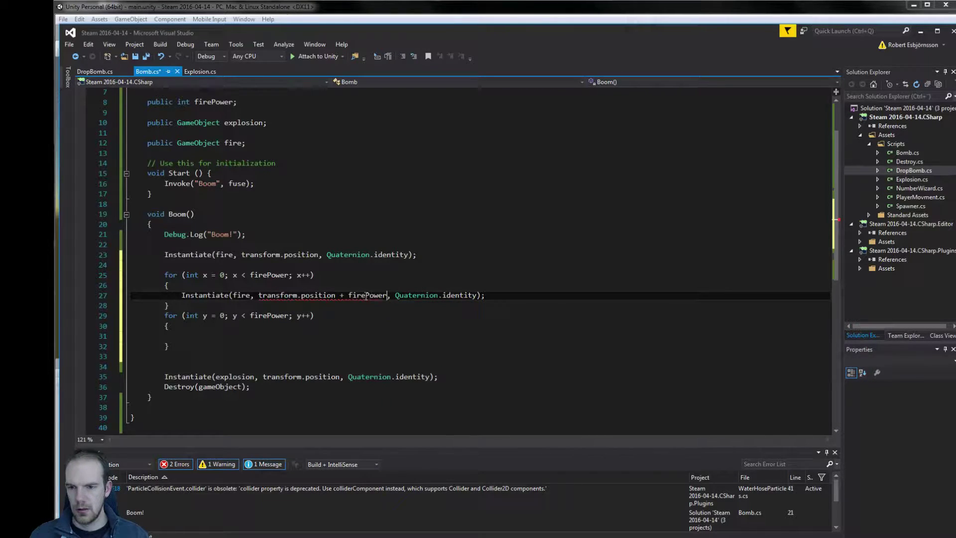
# - Rewrite the offset as new Vector3(firePower, 0) and select the whole spawn line
pyautogui.doubleClick(363, 295)
pyautogui.moveTo(351, 295)
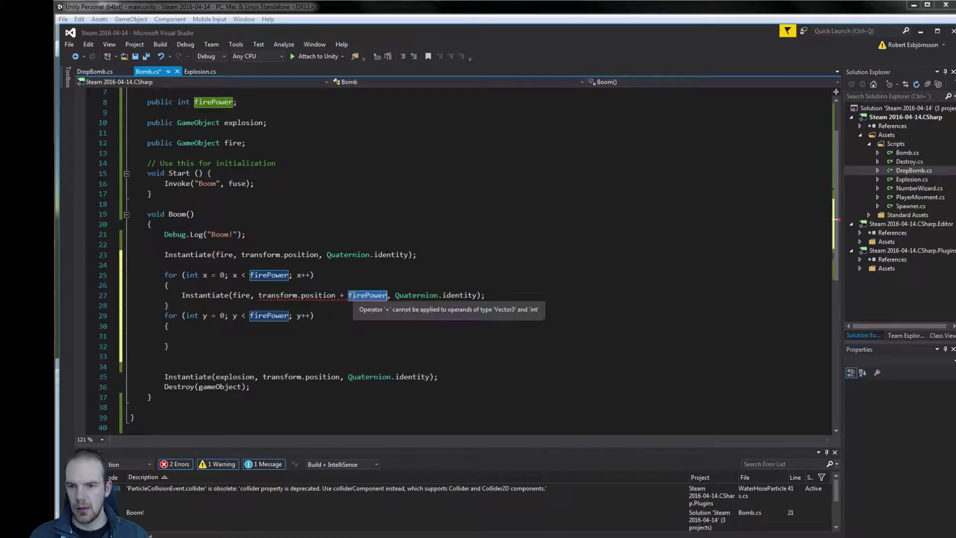
pyautogui.press('BackSpace')
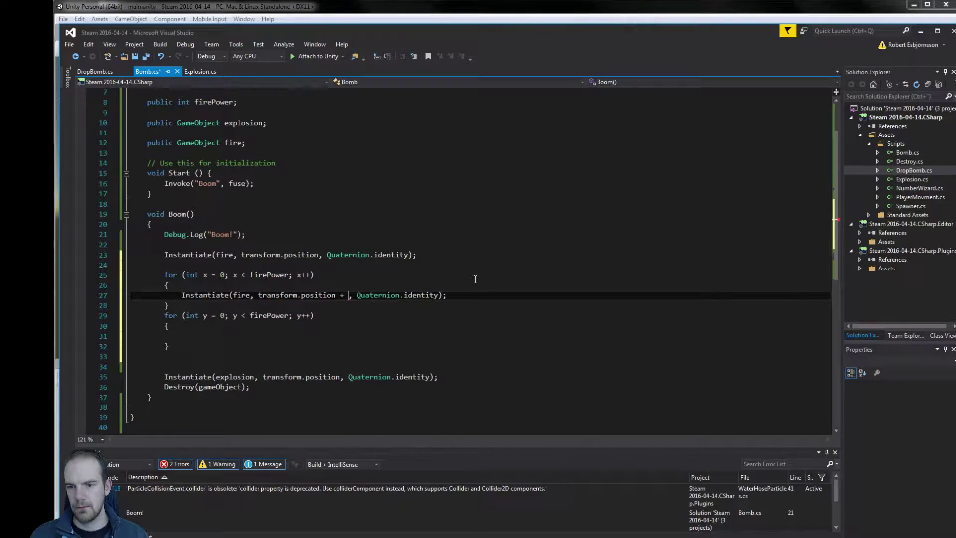
pyautogui.write('new ve')
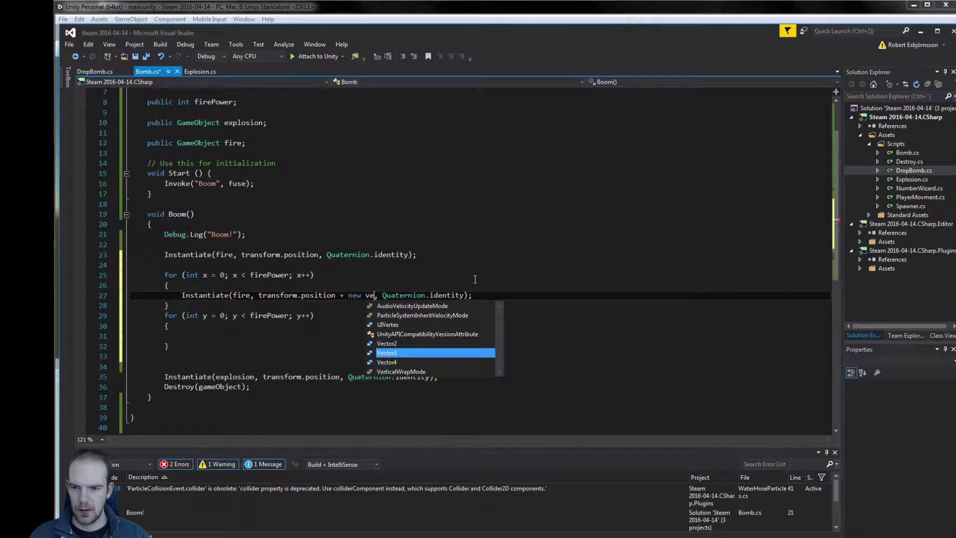
pyautogui.write('(')
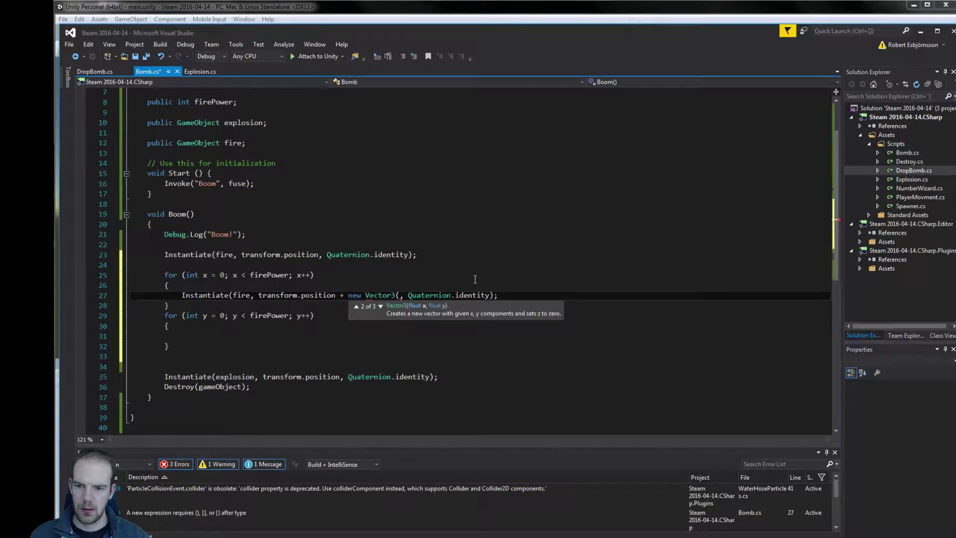
pyautogui.write(')')
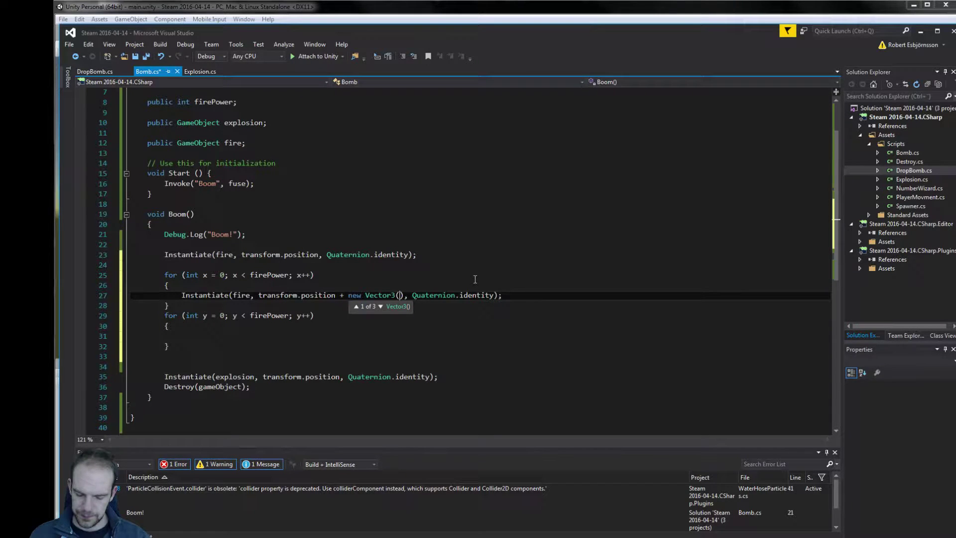
pyautogui.write('fir')
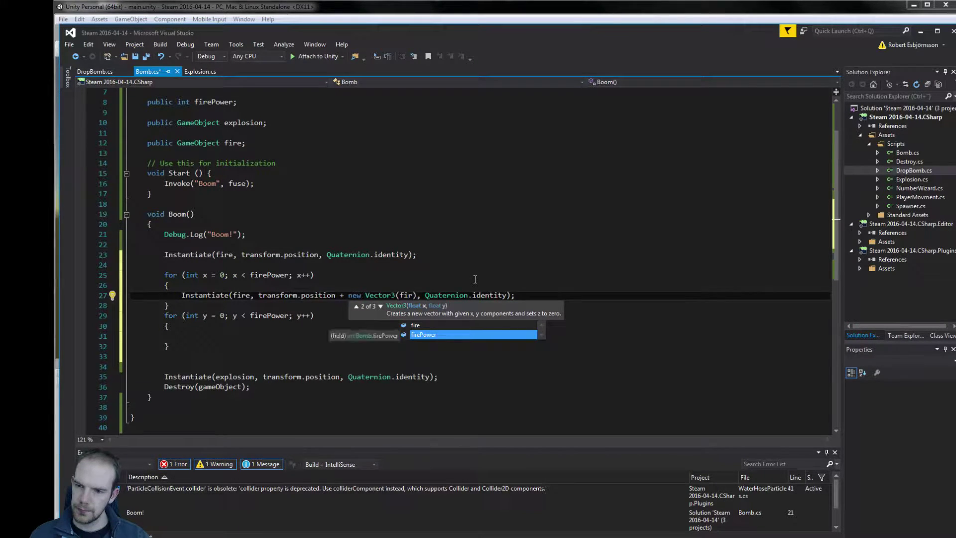
pyautogui.press('Tab')
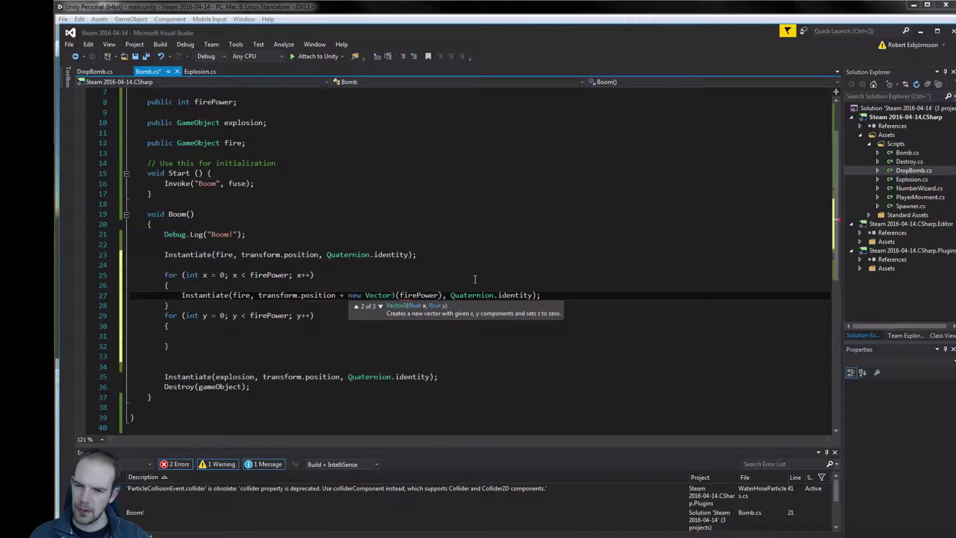
pyautogui.write(', 0')
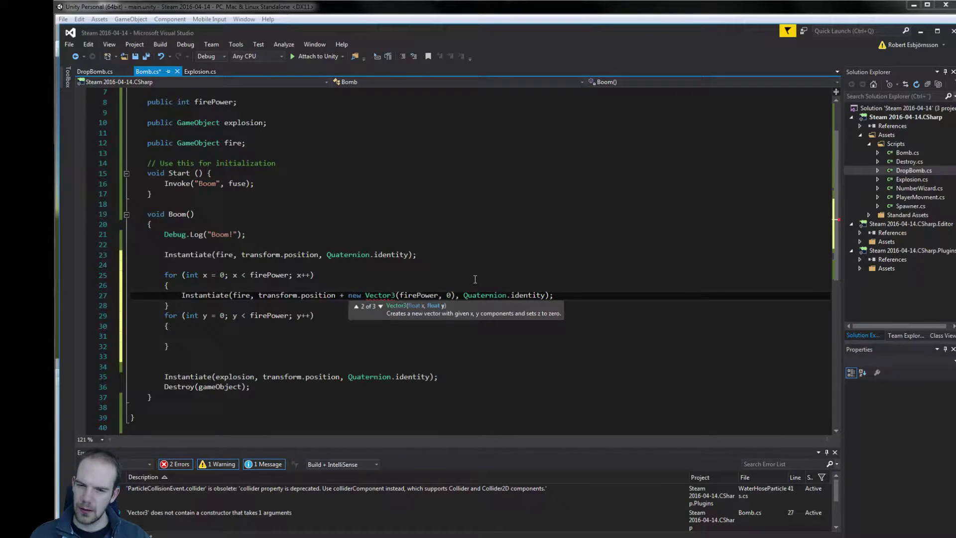
pyautogui.click(454, 295)
pyautogui.hotkey('ctrl', 'shift', 'Left')
pyautogui.hotkey('ctrl', 'shift', 'Left')
pyautogui.hotkey('ctrl', 'shift', 'Left')
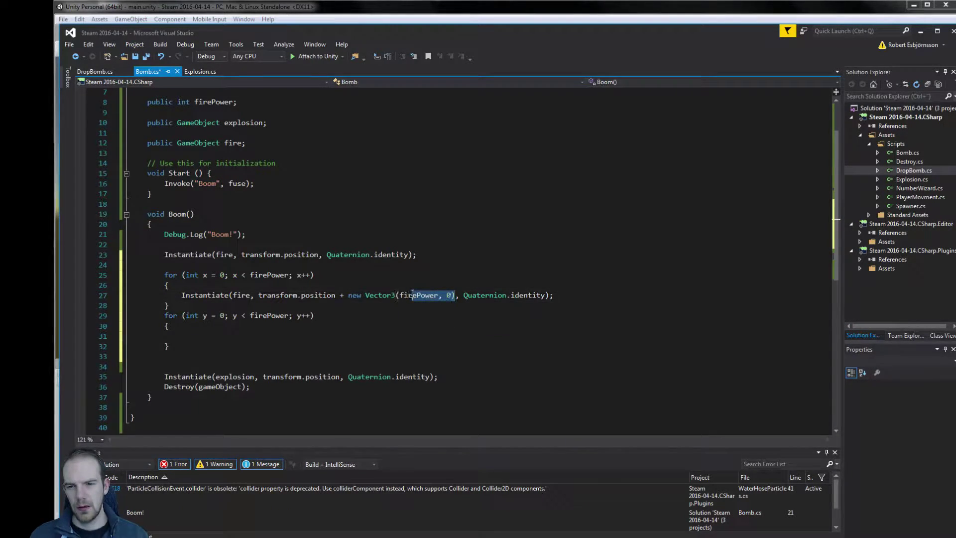
pyautogui.hotkey('ctrl', 'shift', 'Left')
pyautogui.hotkey('ctrl', 'shift', 'Left')
pyautogui.hotkey('ctrl', 'shift', 'Left')
pyautogui.hotkey('ctrl', 'shift', 'Left')
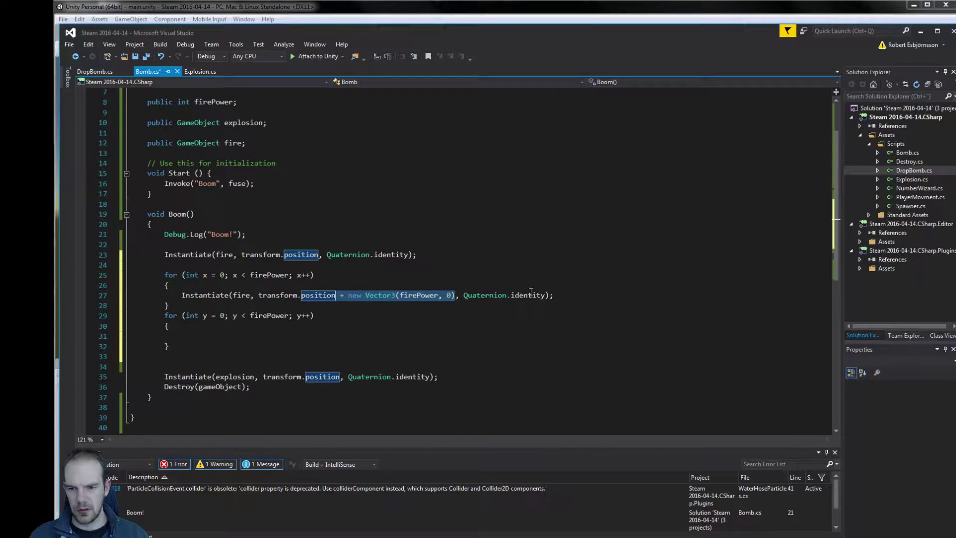
pyautogui.moveTo(561, 296); pyautogui.dragTo(182, 296)
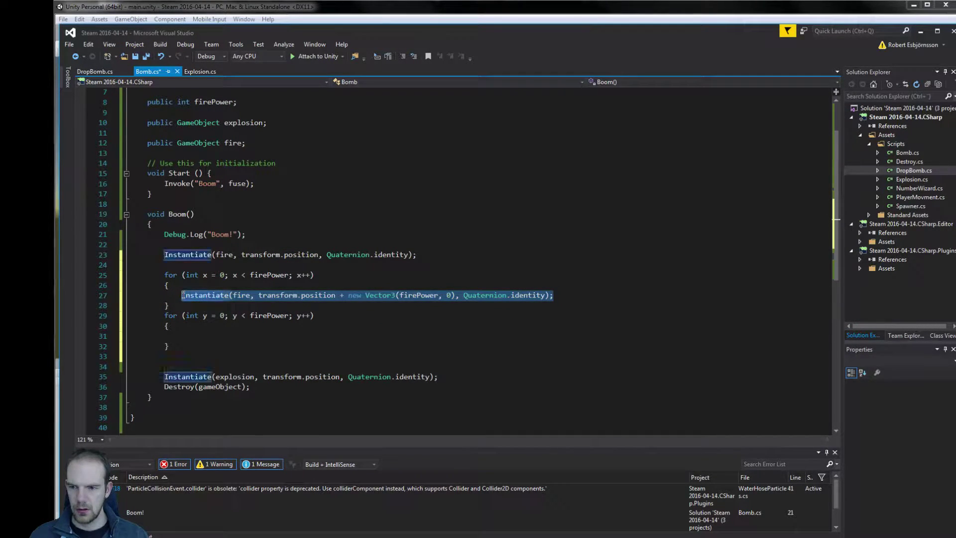
# - Duplicate the x spawn line, using '-' instead of '+' for the opposite direction
pyautogui.hotkey('ctrl', 'c')
pyautogui.click(567, 299)
pyautogui.press('Return')
pyautogui.hotkey('ctrl', 'v')
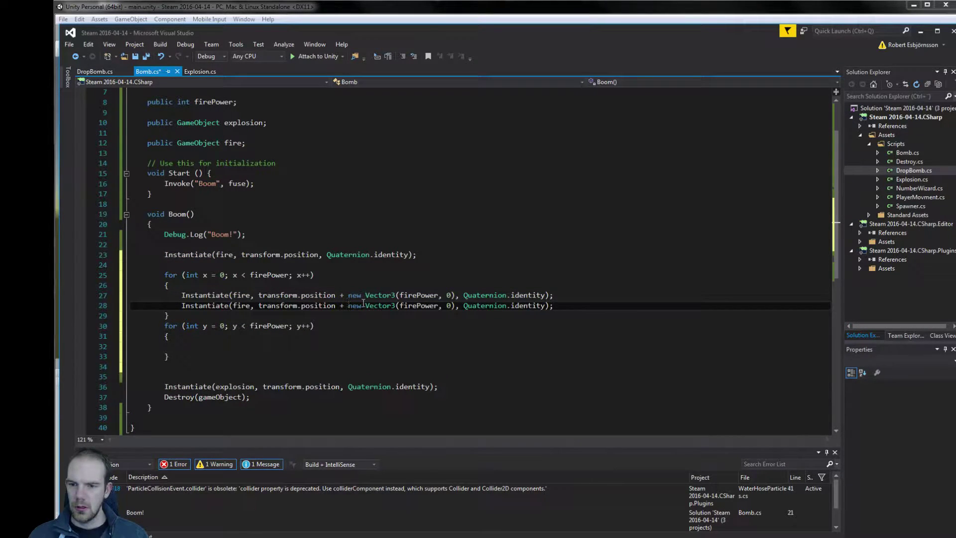
pyautogui.press('BackSpace')
pyautogui.write('-')
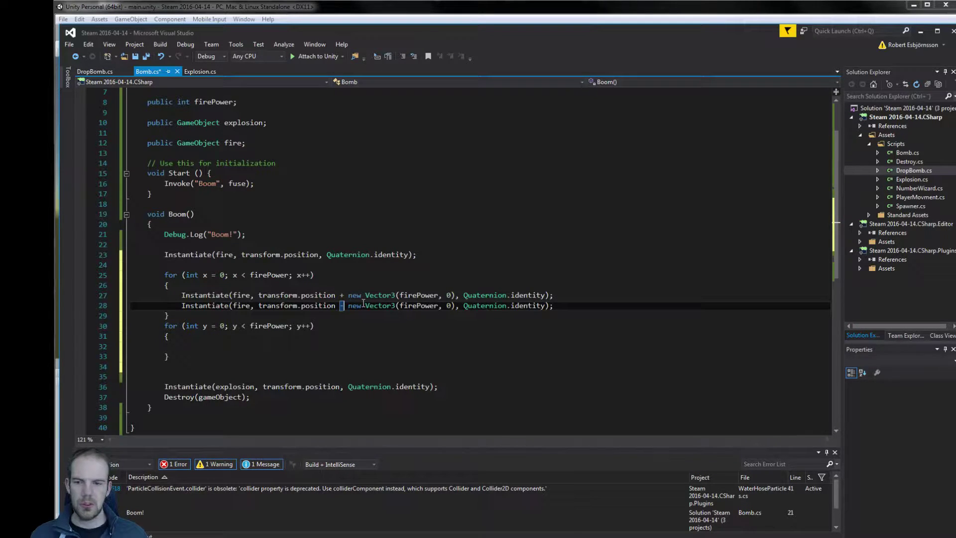
# - Copy both x-direction spawn lines into the y loop body
pyautogui.click(269, 277)
pyautogui.moveTo(553, 306); pyautogui.dragTo(185, 295)
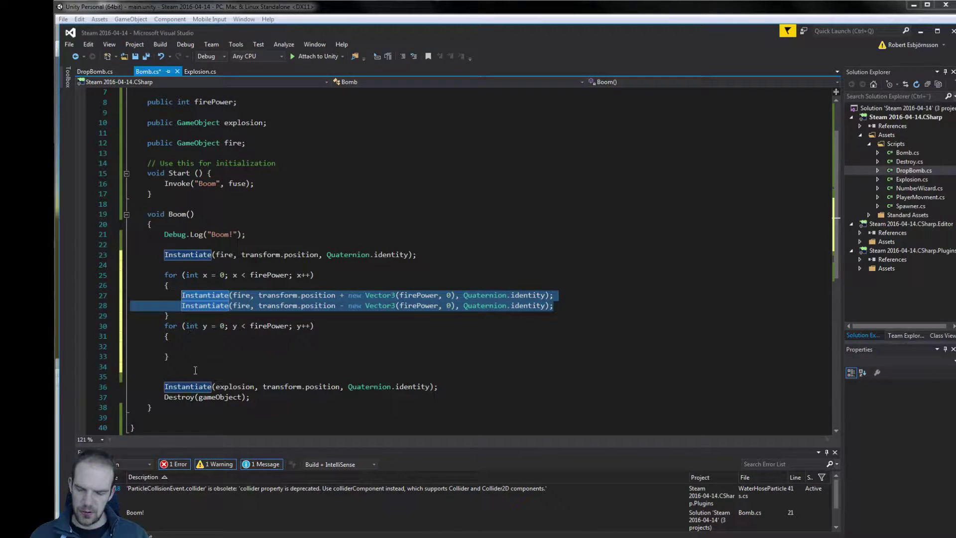
pyautogui.hotkey('ctrl', 'c')
pyautogui.click(205, 350)
pyautogui.hotkey('ctrl', 'v')
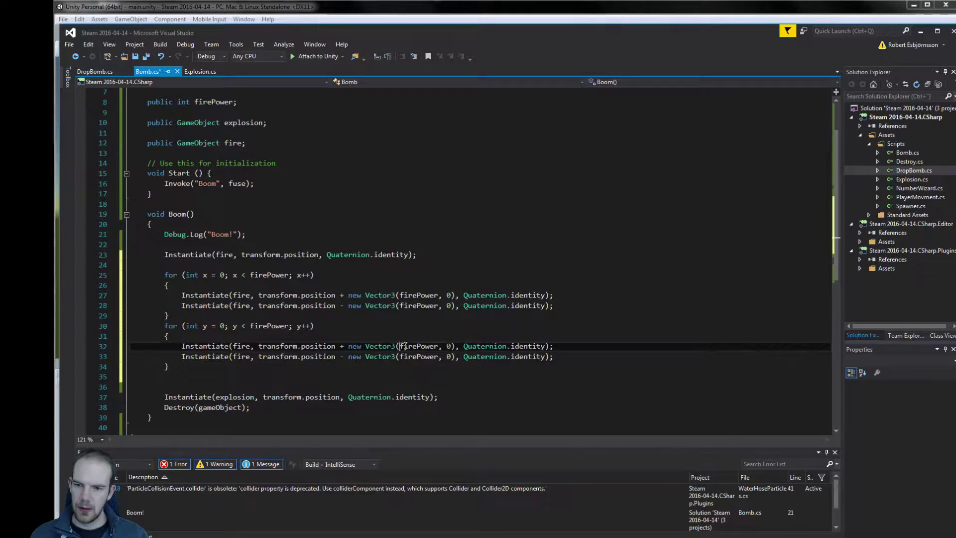
# - Change both y-loop offsets to new Vector3(0, firePower), save Bomb.cs and return to Unity
pyautogui.write('0,')
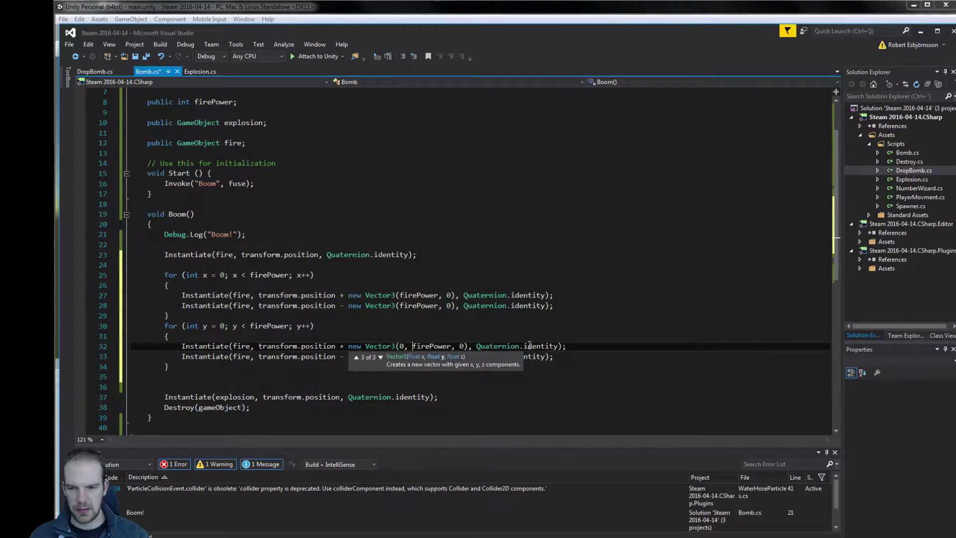
pyautogui.click(461, 346)
pyautogui.press('BackSpace')
pyautogui.press('BackSpace')
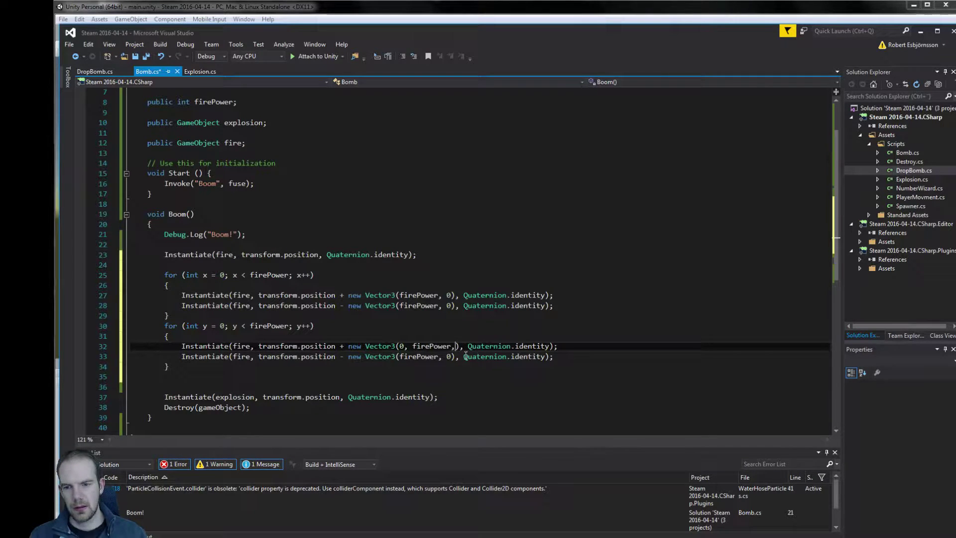
pyautogui.press('BackSpace')
pyautogui.click(454, 356)
pyautogui.press('BackSpace')
pyautogui.press('BackSpace')
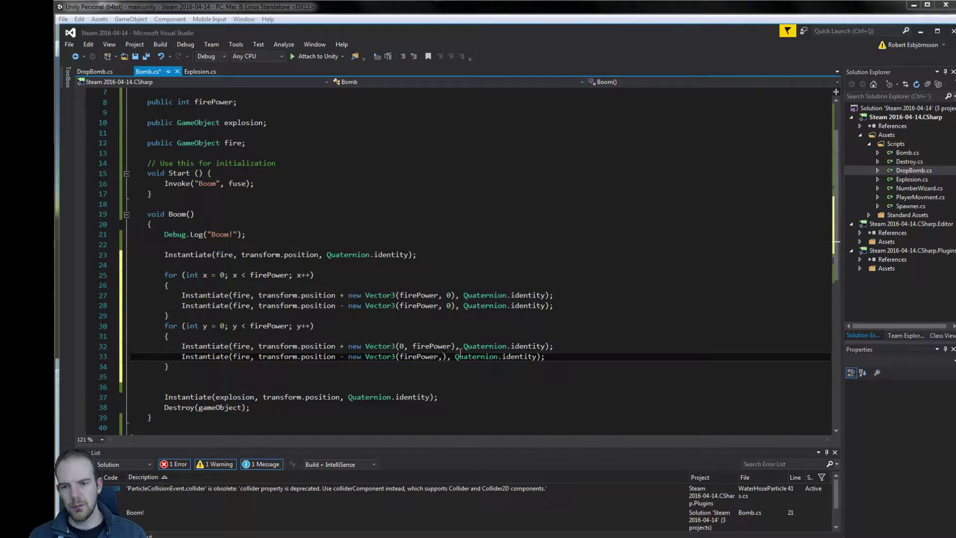
pyautogui.press('BackSpace')
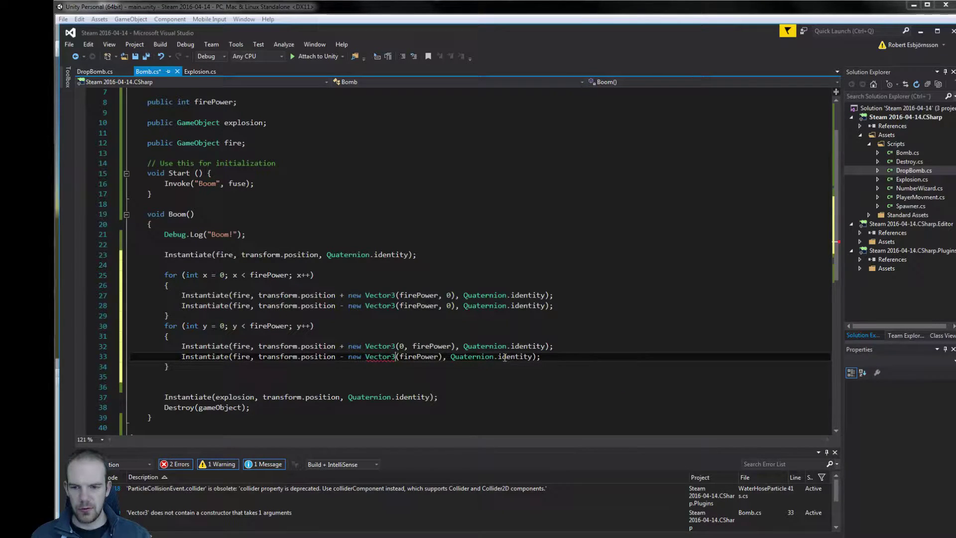
pyautogui.write('0,')
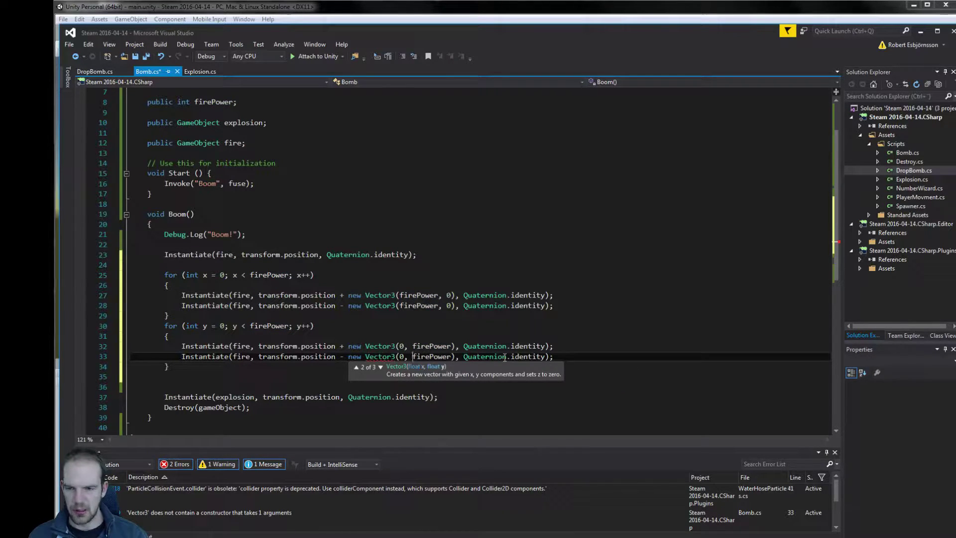
pyautogui.click(581, 357)
pyautogui.hotkey('ctrl', 's')
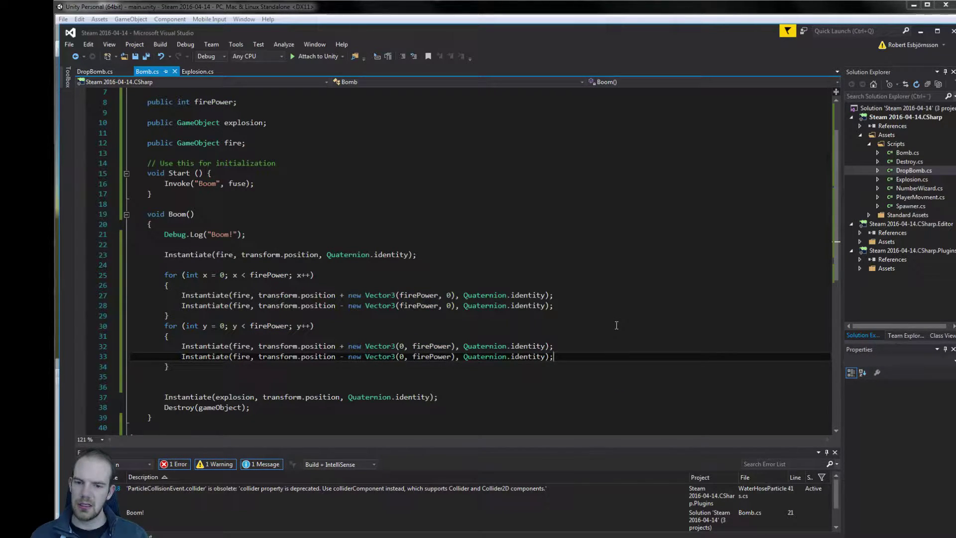
pyautogui.click(342, 3)
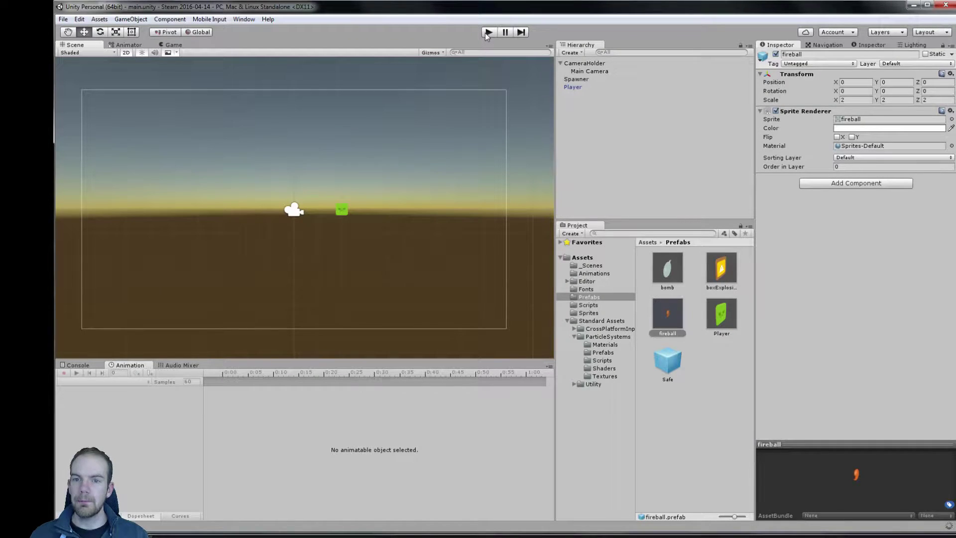
# - Set the bomb prefab's Fire Power to 3, play-test a bomb drop, then return to Bomb.cs
pyautogui.click(677, 273)
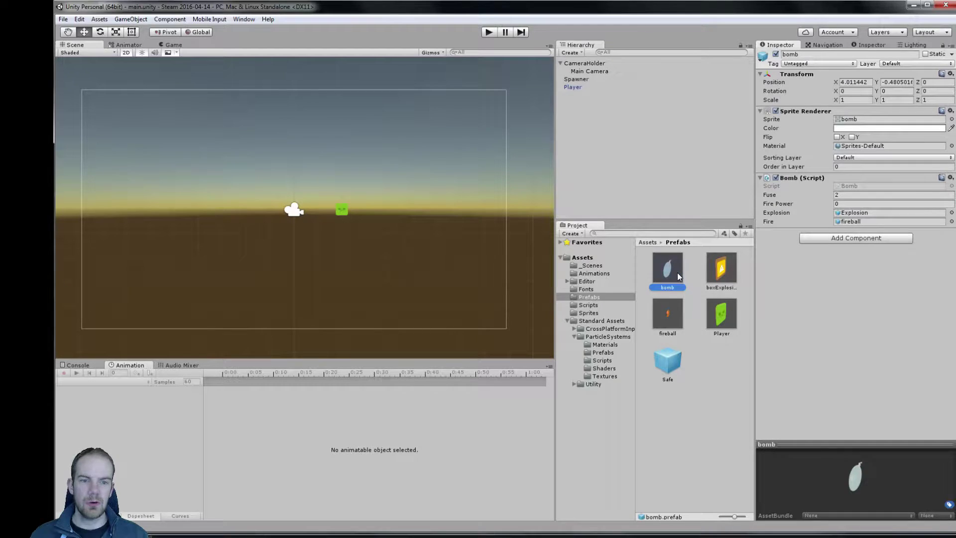
pyautogui.click(853, 203)
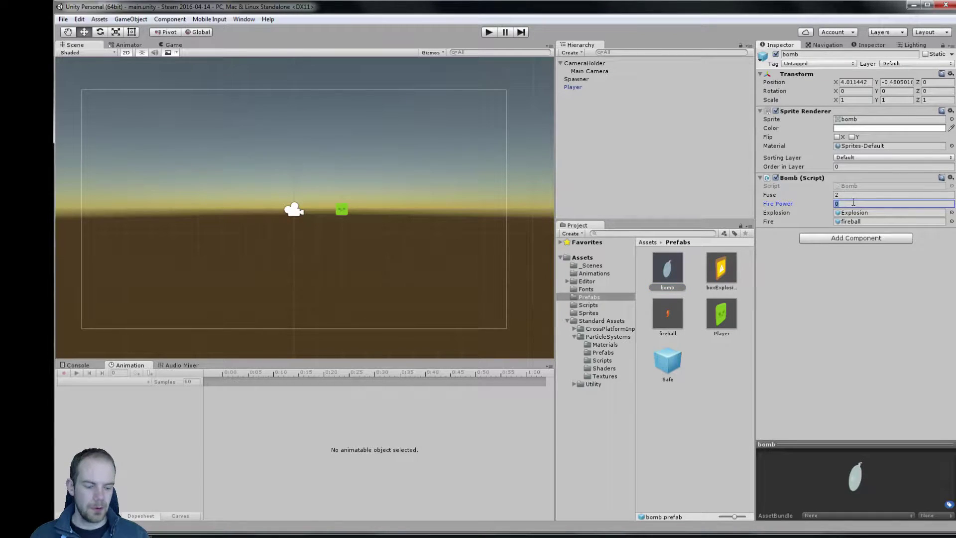
pyautogui.write('3')
pyautogui.click(488, 33)
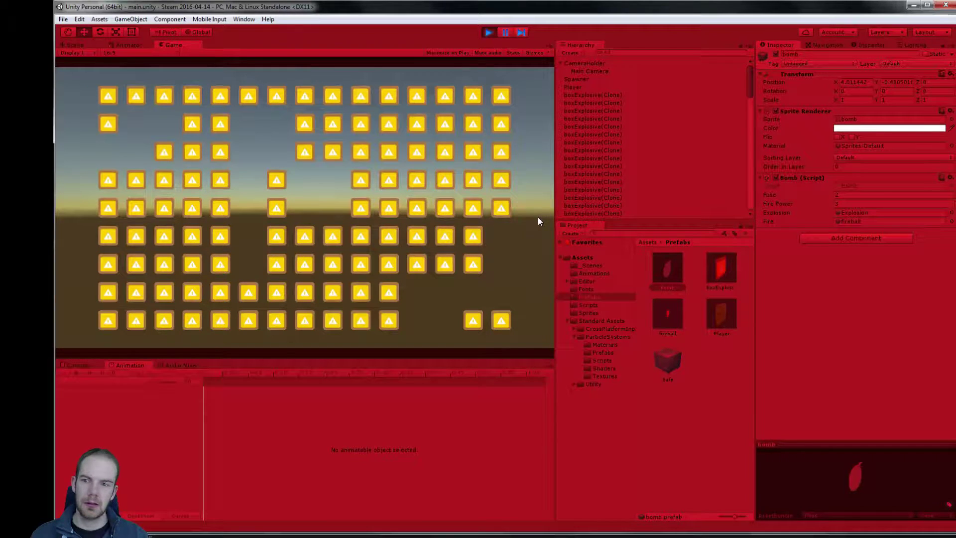
pyautogui.press('space')
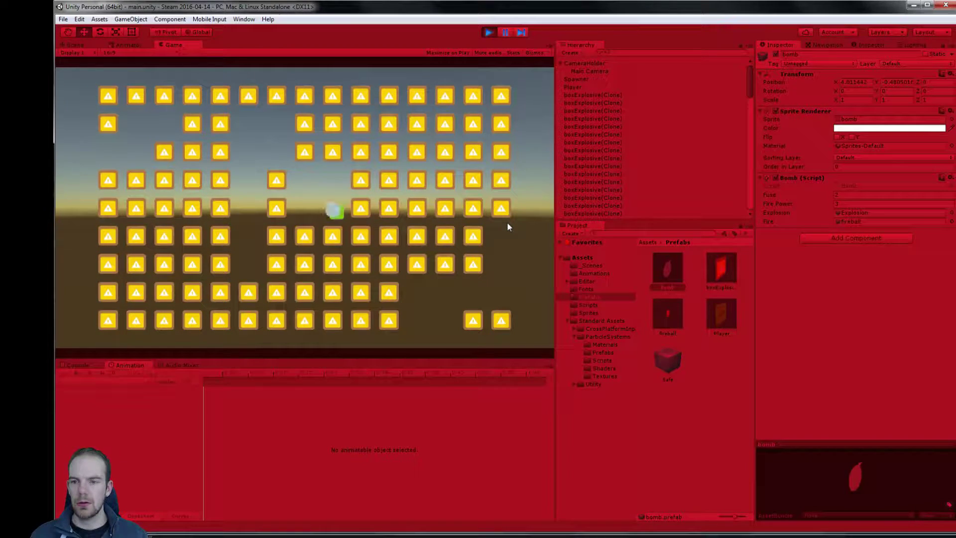
pyautogui.press('Left')
pyautogui.press('Left')
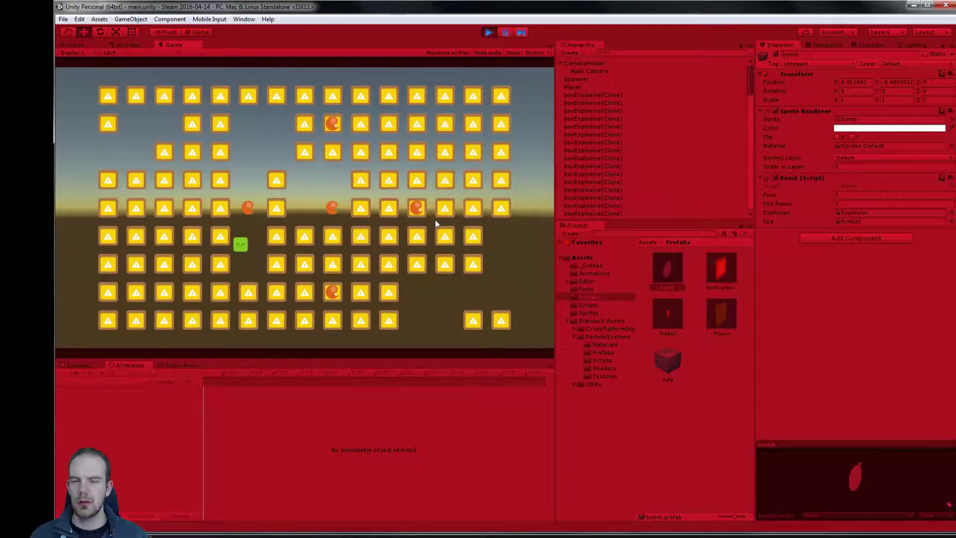
pyautogui.click(490, 33)
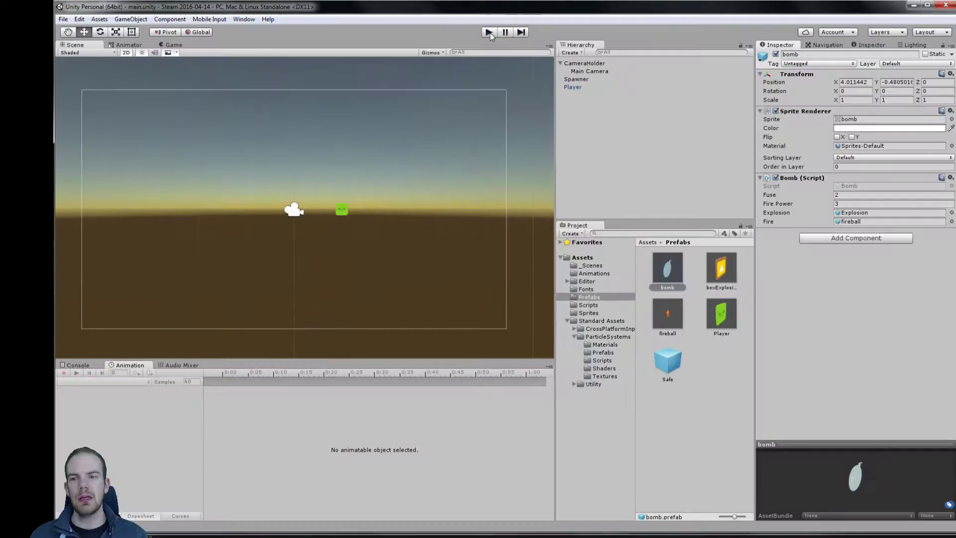
pyautogui.hotkey('alt', 'Tab')
pyautogui.click(418, 295)
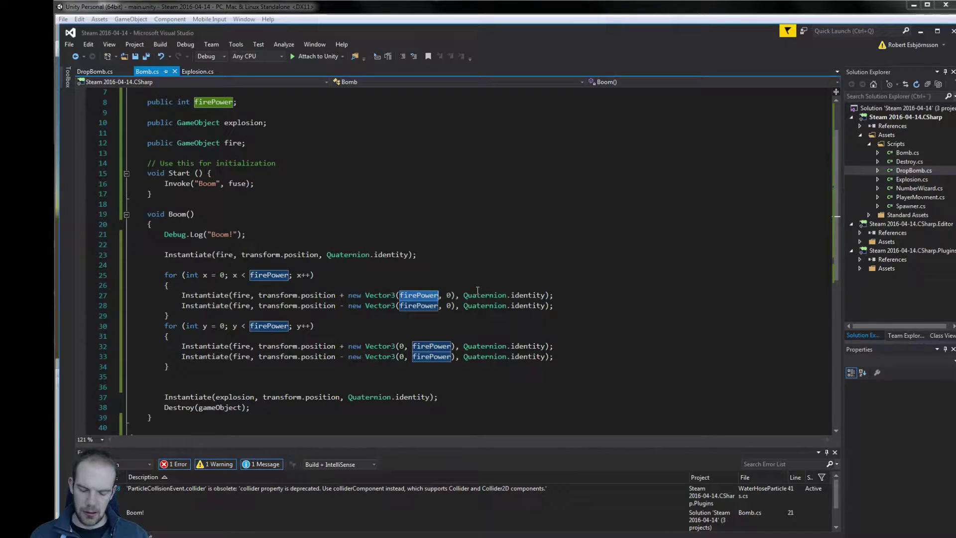
# - Replace firePower with x and y in the four fire spawn offsets
pyautogui.write('x')
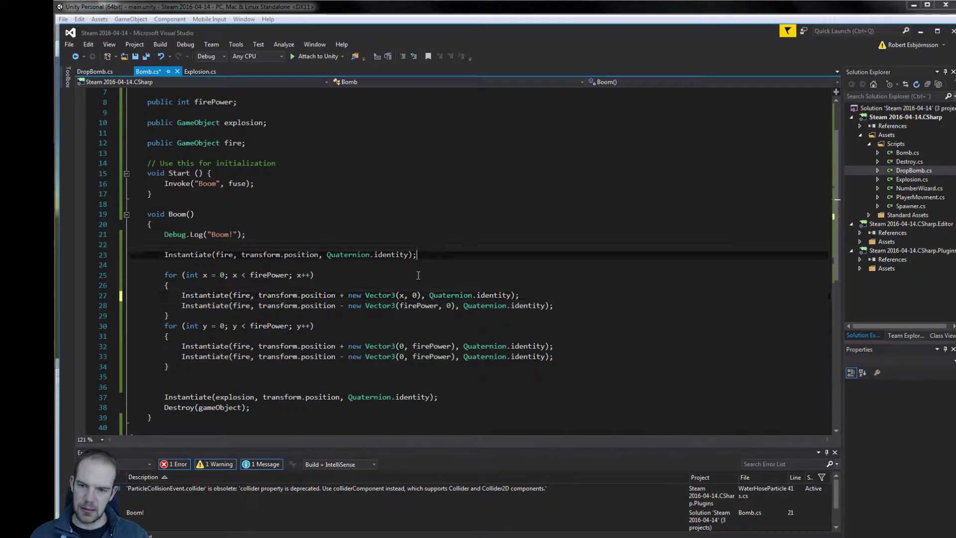
pyautogui.doubleClick(411, 306)
pyautogui.write('x')
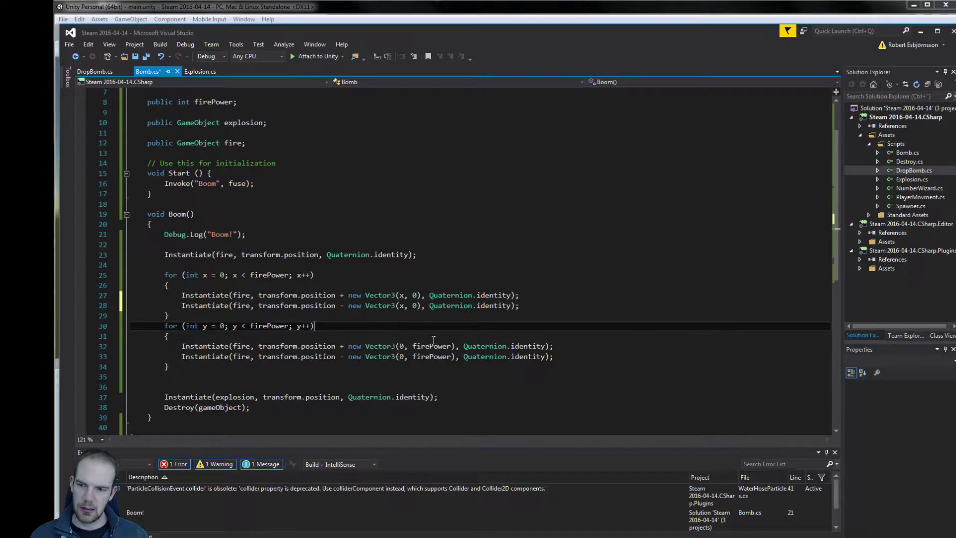
pyautogui.doubleClick(432, 346)
pyautogui.write('y')
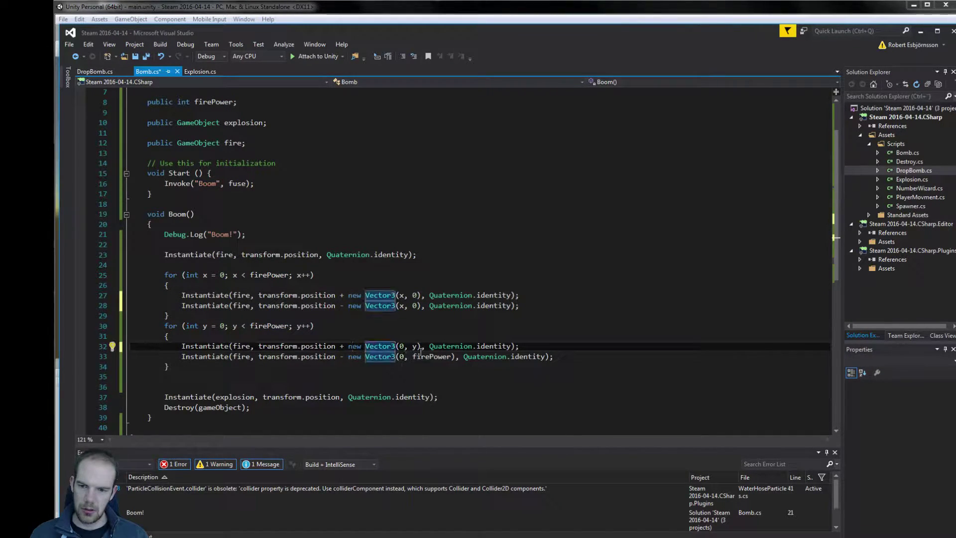
pyautogui.doubleClick(433, 357)
pyautogui.write('y')
pyautogui.click(421, 330)
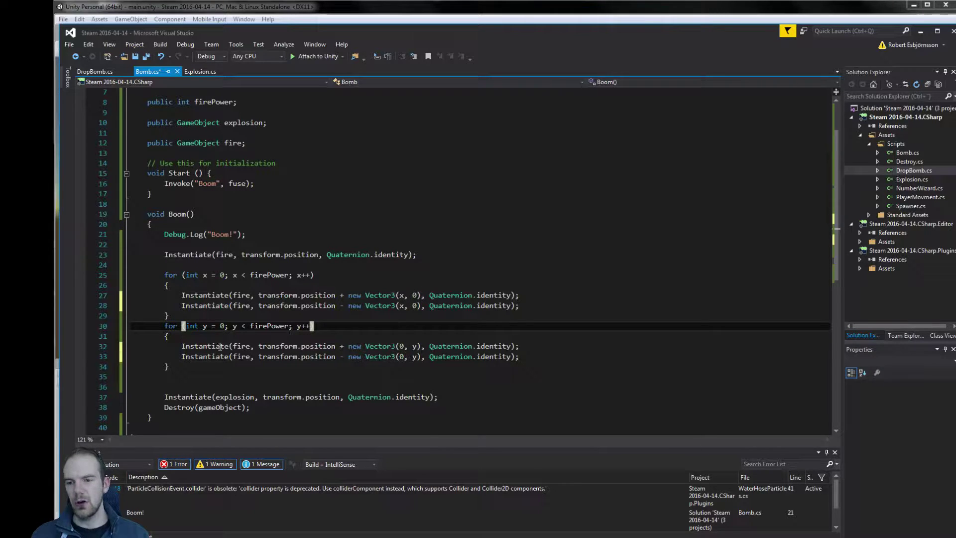
pyautogui.moveTo(197, 325); pyautogui.dragTo(314, 325)
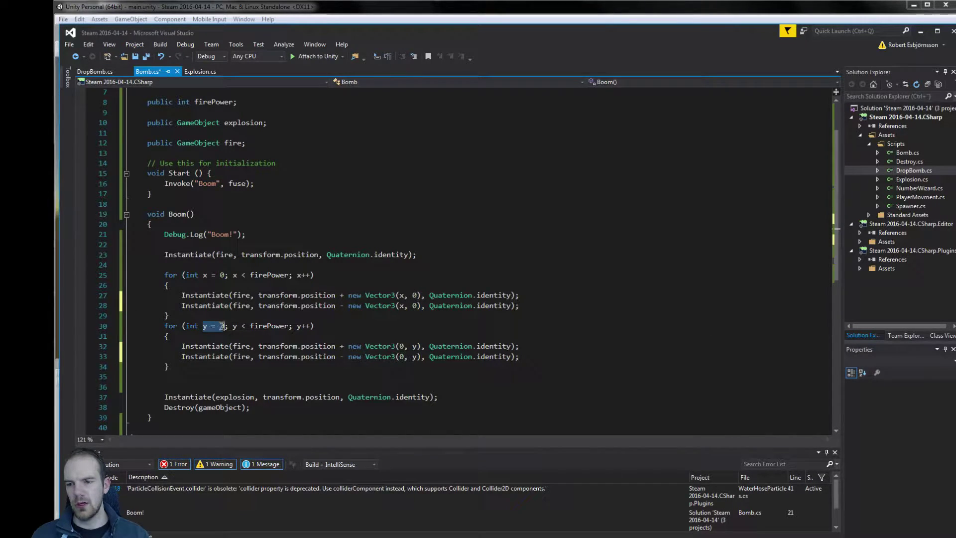
pyautogui.click(335, 326)
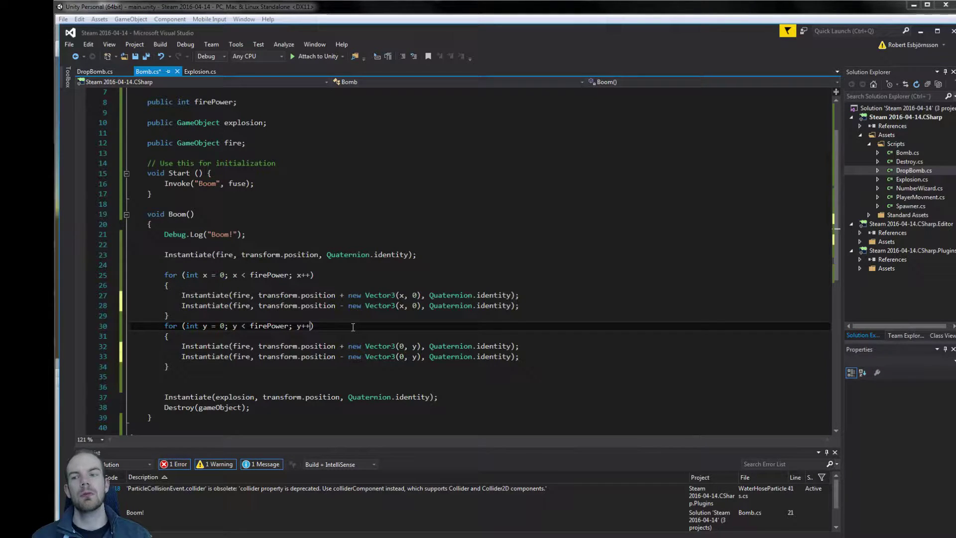
# - Add firePower++; to Start() after the Invoke line
pyautogui.scroll(2, 354, 327)
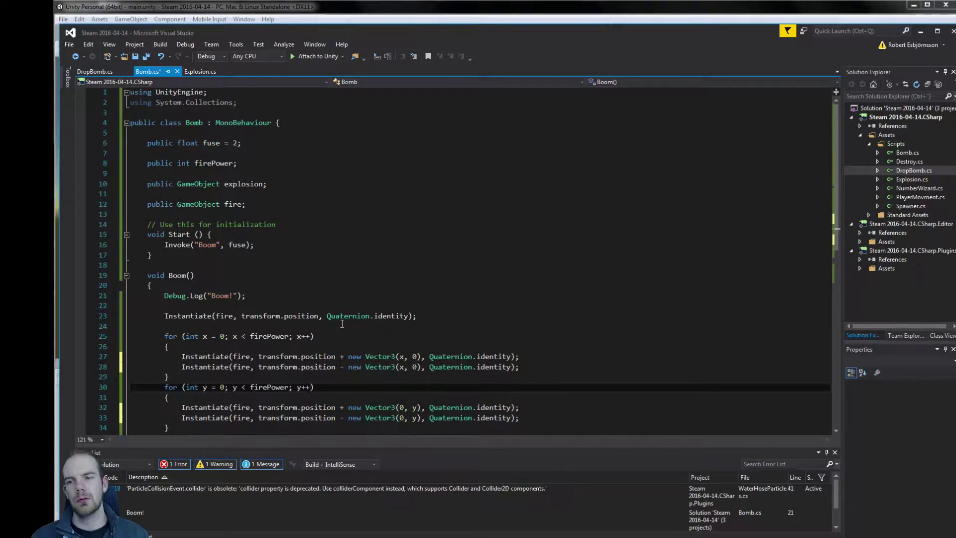
pyautogui.click(242, 247)
pyautogui.click(274, 243)
pyautogui.press('Return')
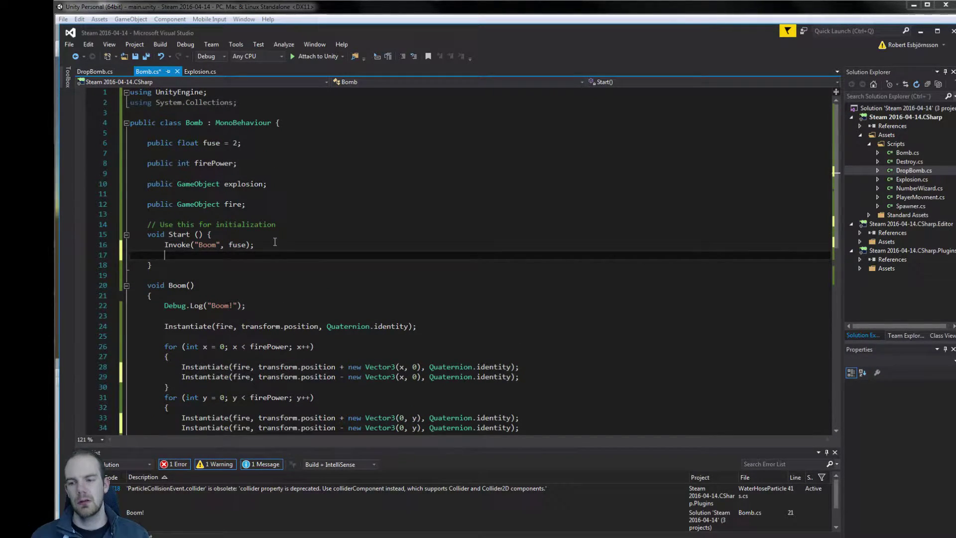
pyautogui.write('fire')
pyautogui.press('Down')
pyautogui.press('Tab')
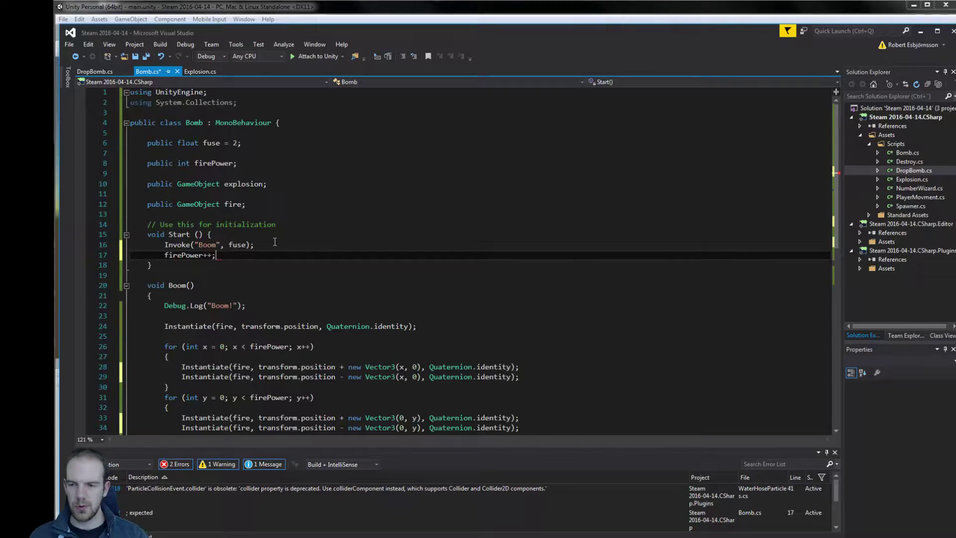
# - Start both the x and y loops at 1, save Bomb.cs and return to Unity
pyautogui.scroll(-3, 273, 246)
pyautogui.click(234, 286)
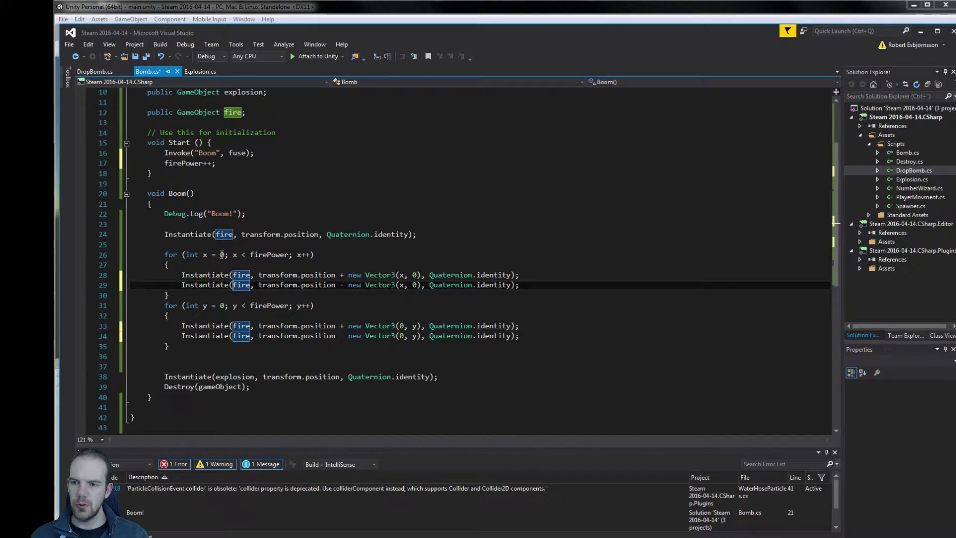
pyautogui.doubleClick(222, 255)
pyautogui.write('1')
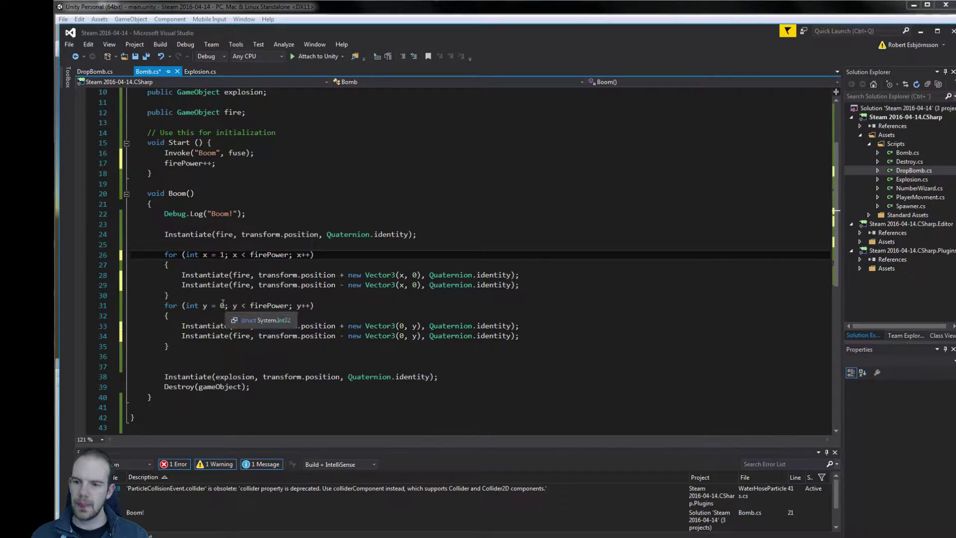
pyautogui.doubleClick(222, 305)
pyautogui.write('1')
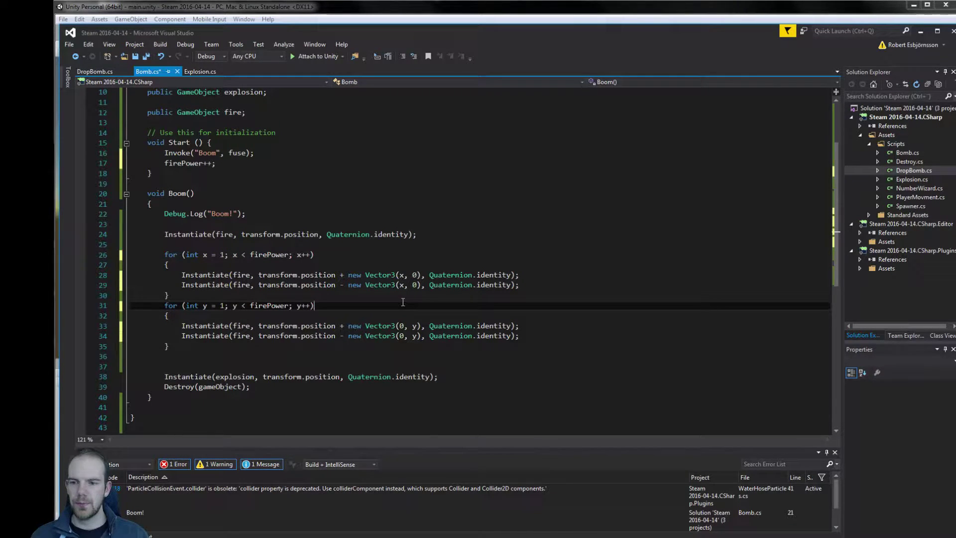
pyautogui.hotkey('ctrl', 's')
pyautogui.click(395, 12)
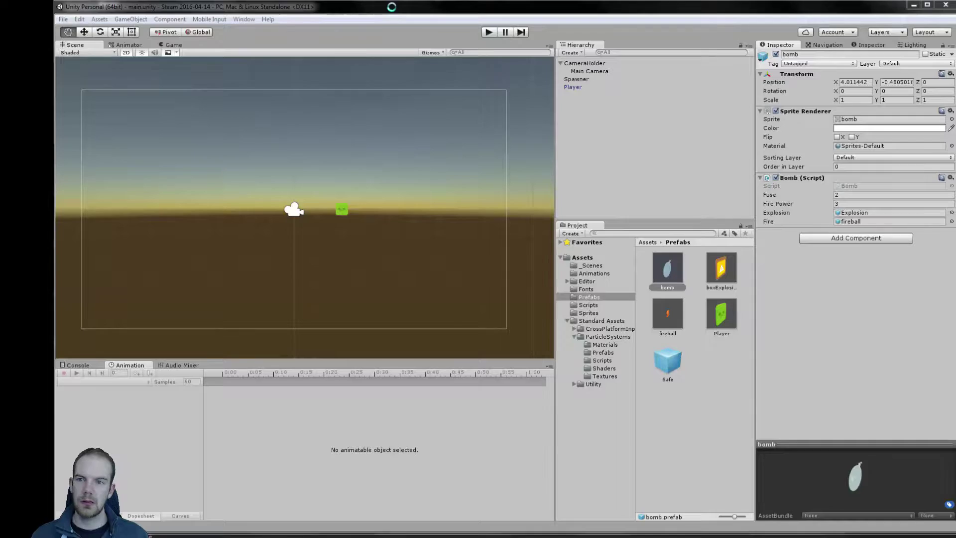
# - Start Play mode and drop a bomb to test the explosion
pyautogui.click(487, 32)
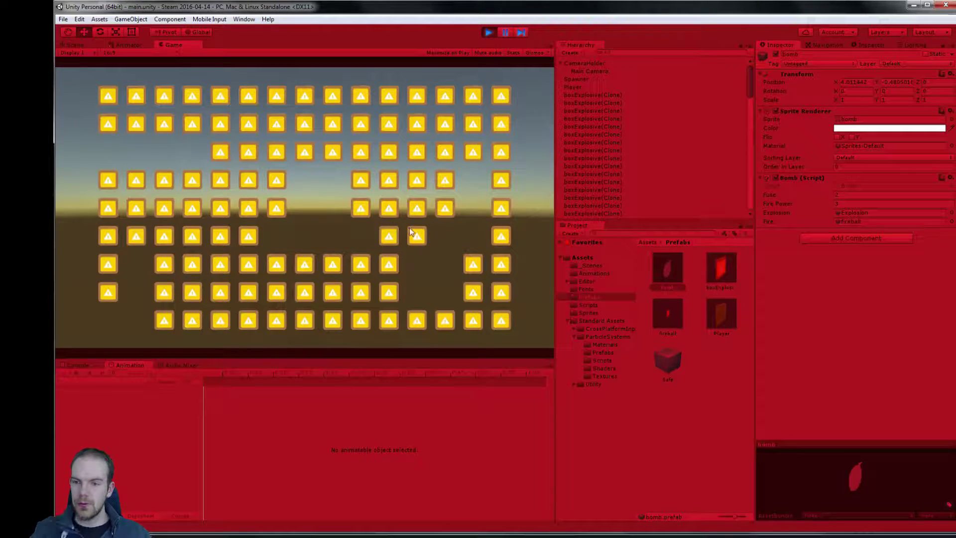
pyautogui.press('space')
pyautogui.press('Left')
pyautogui.press('Down')
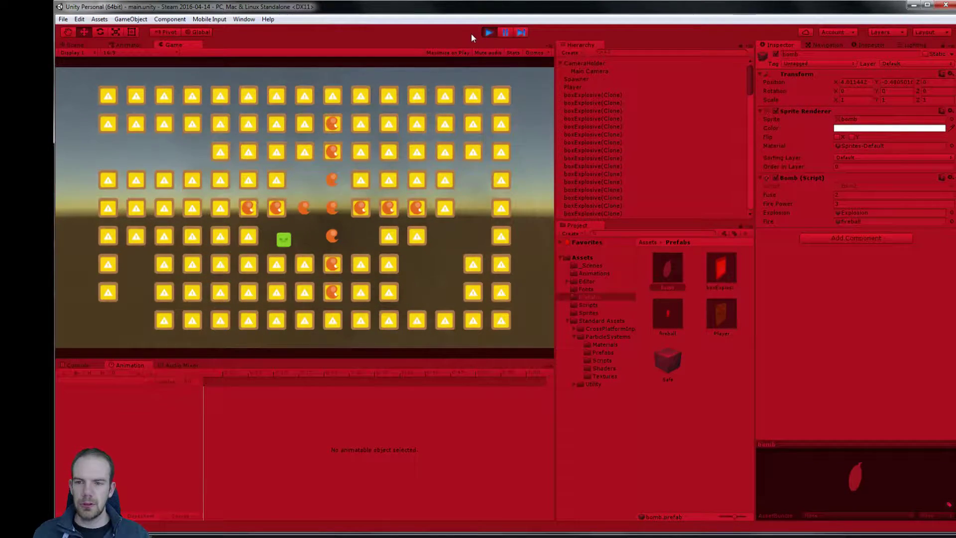
# - Raise the bomb's Fire Power to 10 during play and move around the grid
pyautogui.click(851, 204)
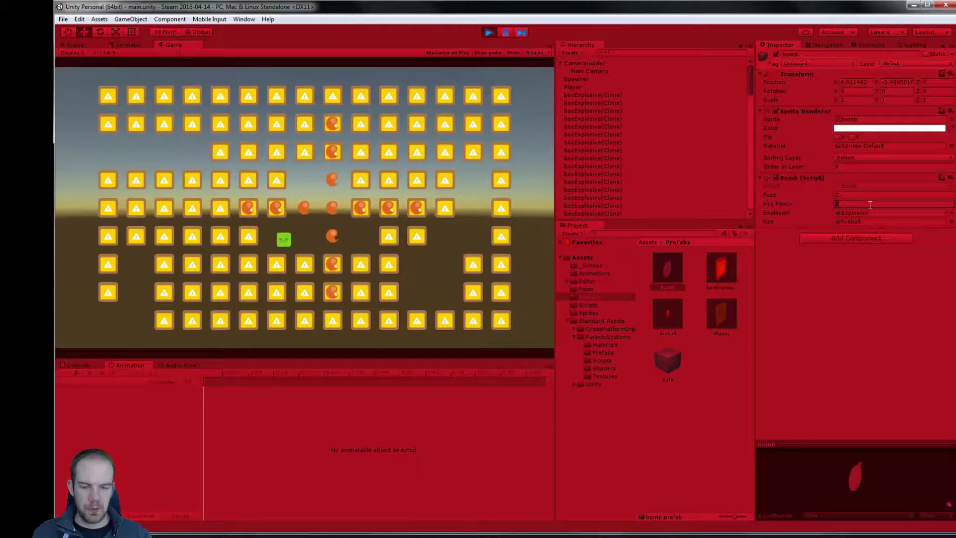
pyautogui.write('10')
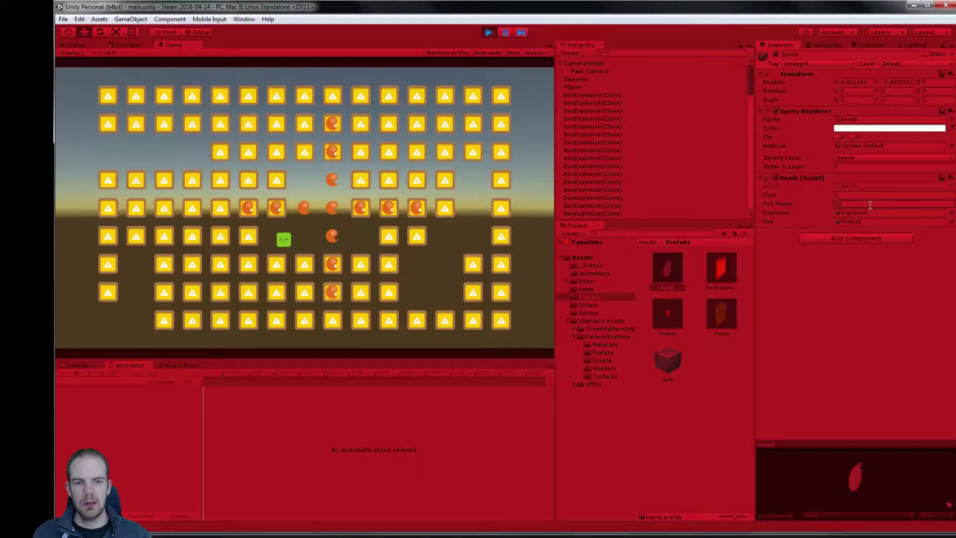
pyautogui.click(442, 242)
pyautogui.press('Down')
pyautogui.press('Up')
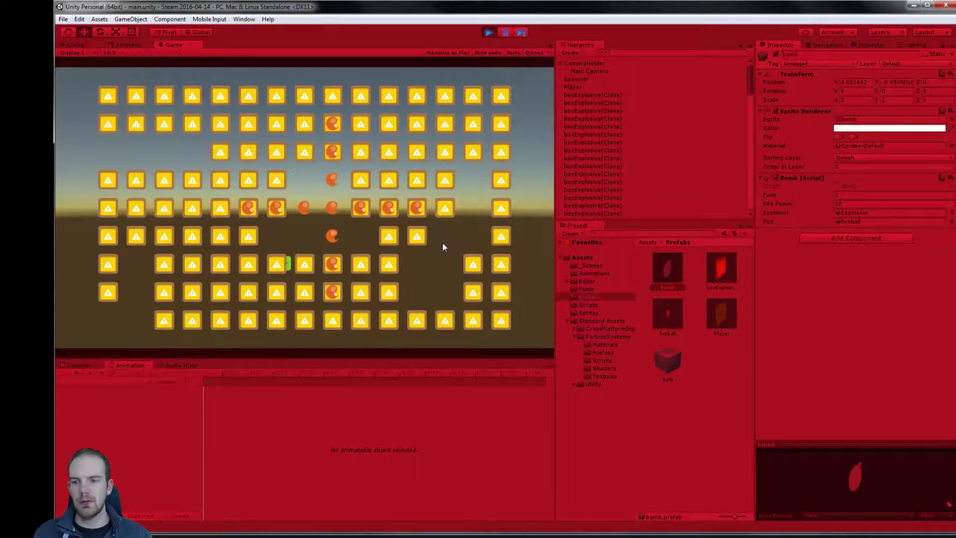
pyautogui.press('Down')
pyautogui.press('Left')
pyautogui.press('Up')
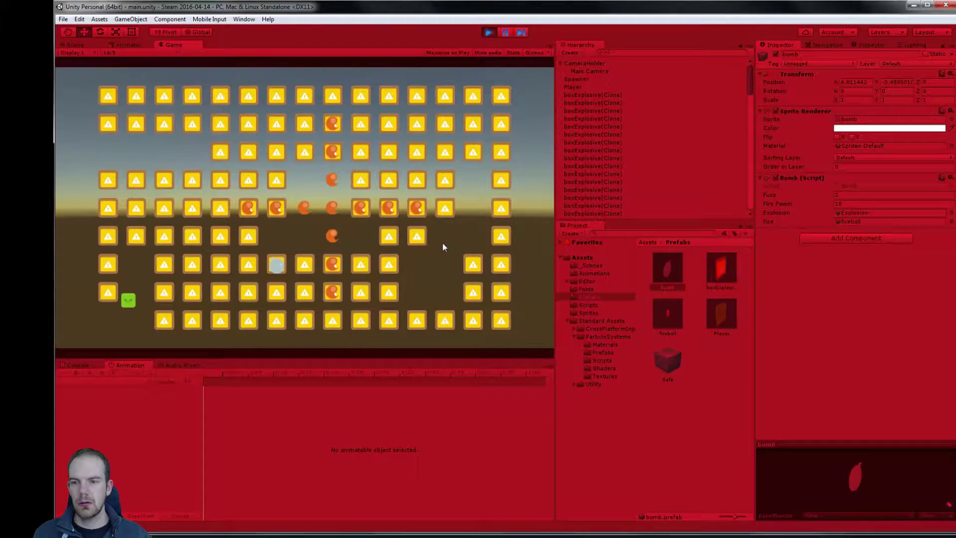
pyautogui.press('Right')
# - Lower Fire Power to 1, drop another bomb, and stop the play test
pyautogui.click(855, 203)
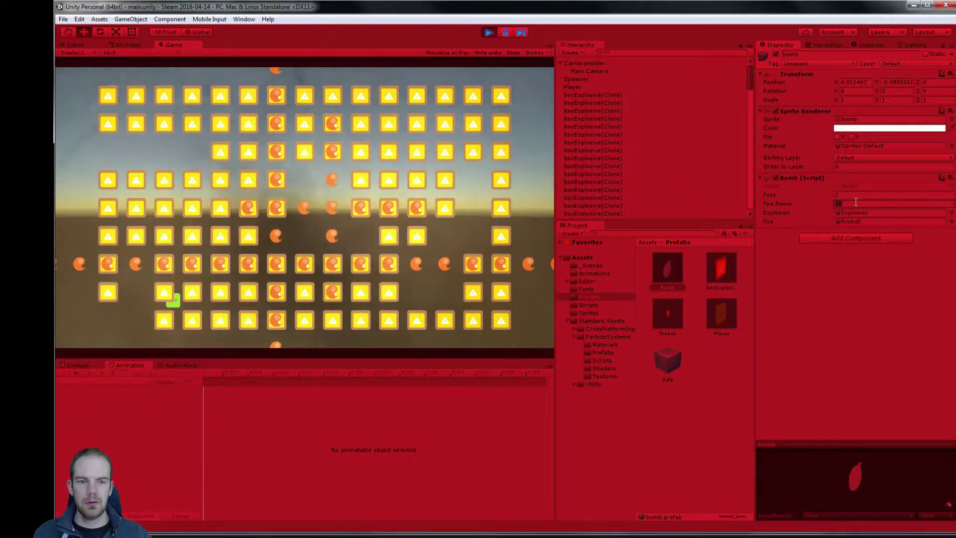
pyautogui.write('1')
pyautogui.click(359, 249)
pyautogui.press('Up')
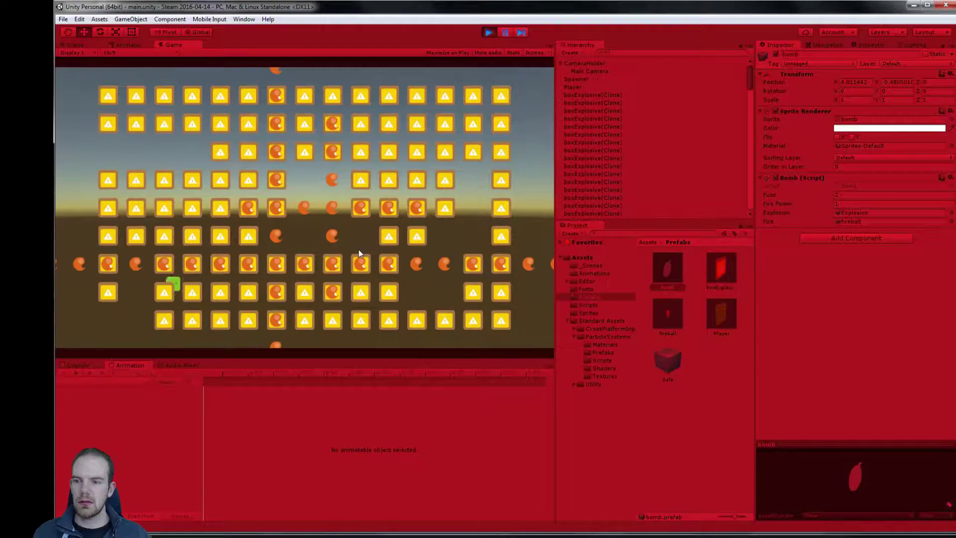
pyautogui.press('Up')
pyautogui.press('Up')
pyautogui.press('Up')
pyautogui.press('space')
pyautogui.press('Right')
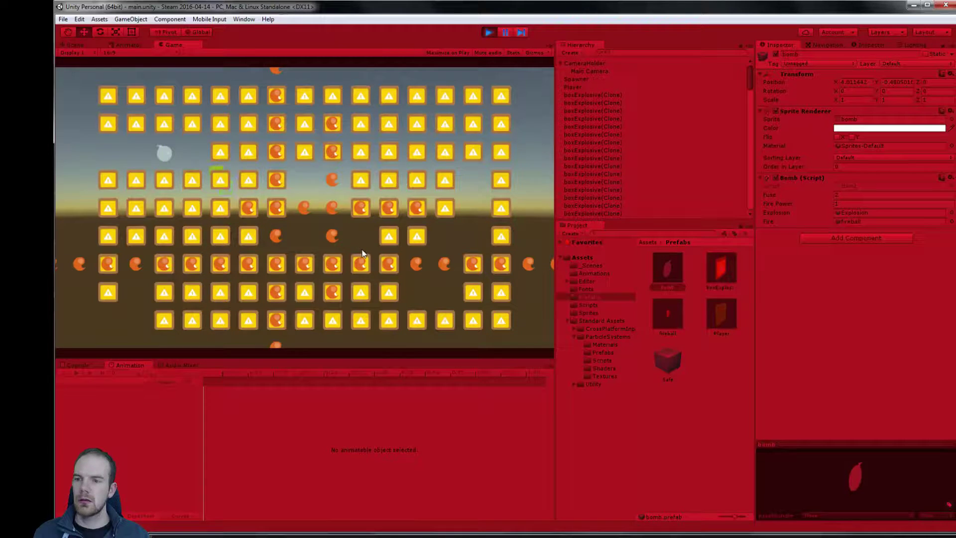
pyautogui.press('Up')
pyautogui.press('Up')
pyautogui.press('Up')
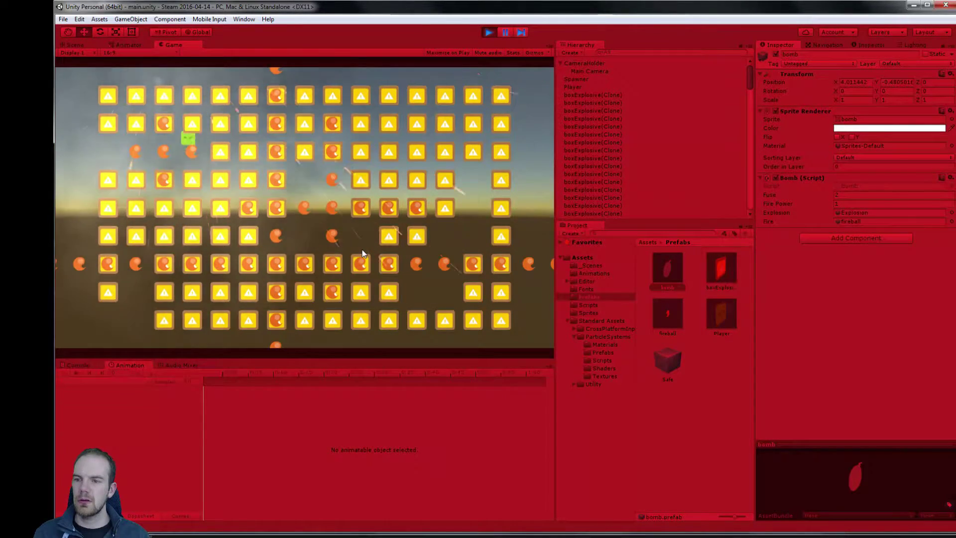
pyautogui.press('Right')
pyautogui.press('Right')
pyautogui.press('Right')
pyautogui.press('Down')
pyautogui.press('Down')
pyautogui.press('Down')
pyautogui.press('Right')
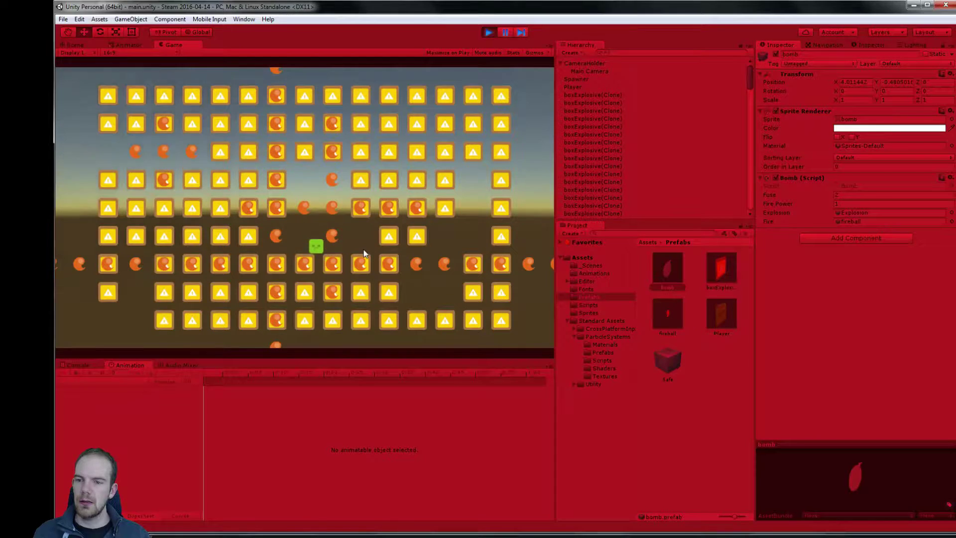
pyautogui.press('Left')
pyautogui.click(488, 31)
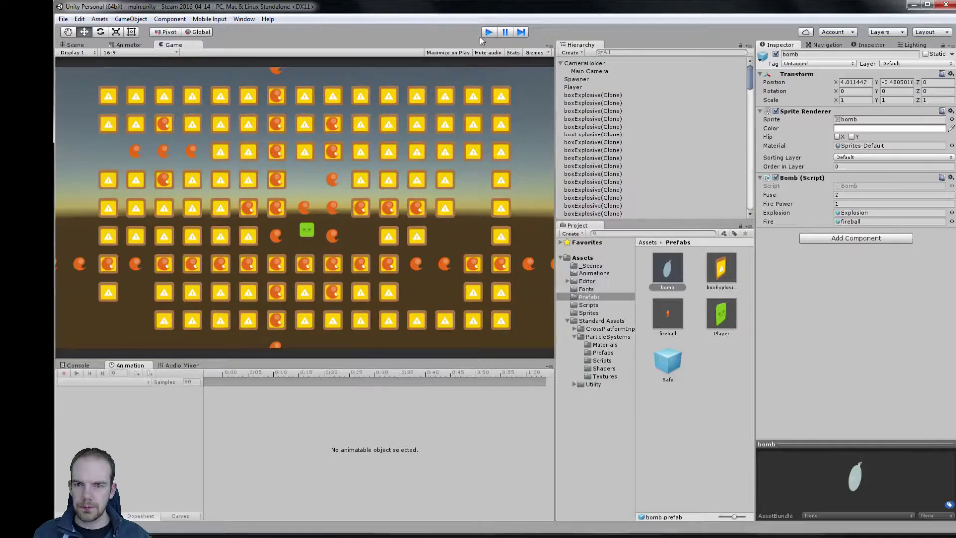
# - Add a new script named Fire to the fireball prefab and open Fire.cs in Visual Studio
pyautogui.click(667, 314)
pyautogui.click(876, 183)
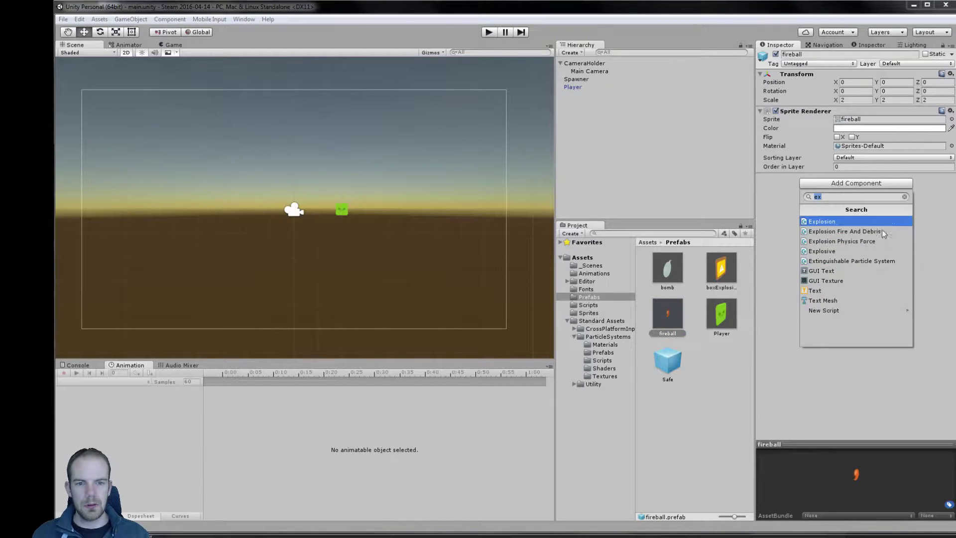
pyautogui.write('Fire')
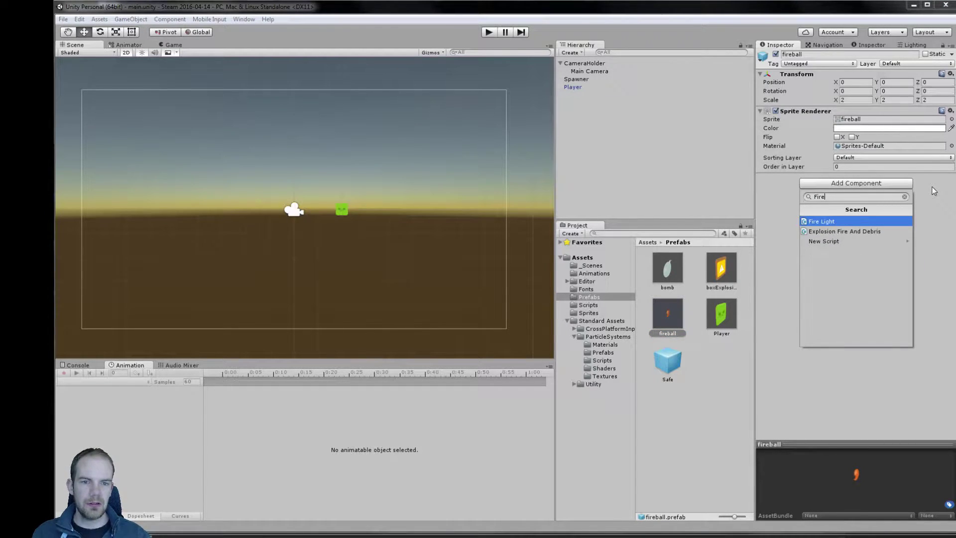
pyautogui.click(841, 241)
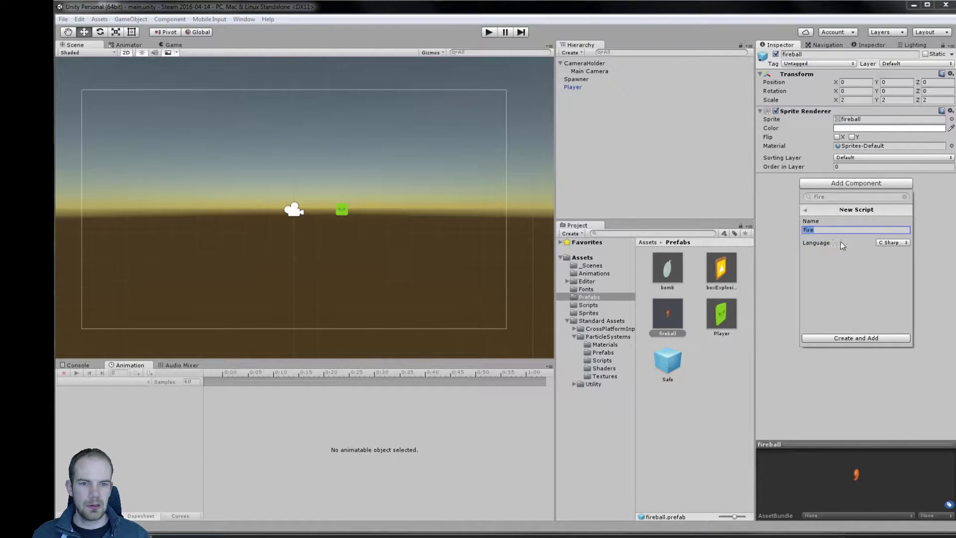
pyautogui.click(865, 339)
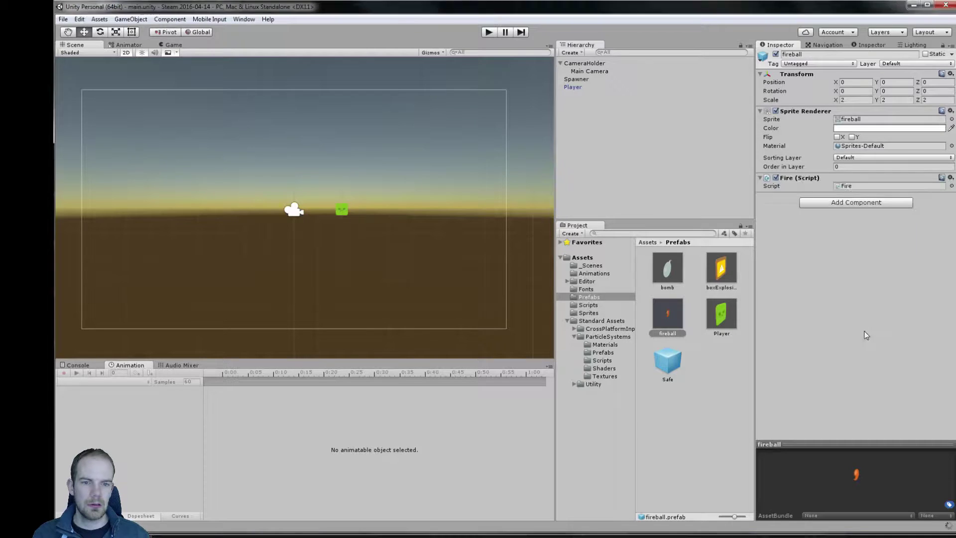
pyautogui.doubleClick(847, 187)
# - Reload the externally changed files and make Fire's Start call Destroy(gameObject, 0.2f);
pyautogui.click(432, 320)
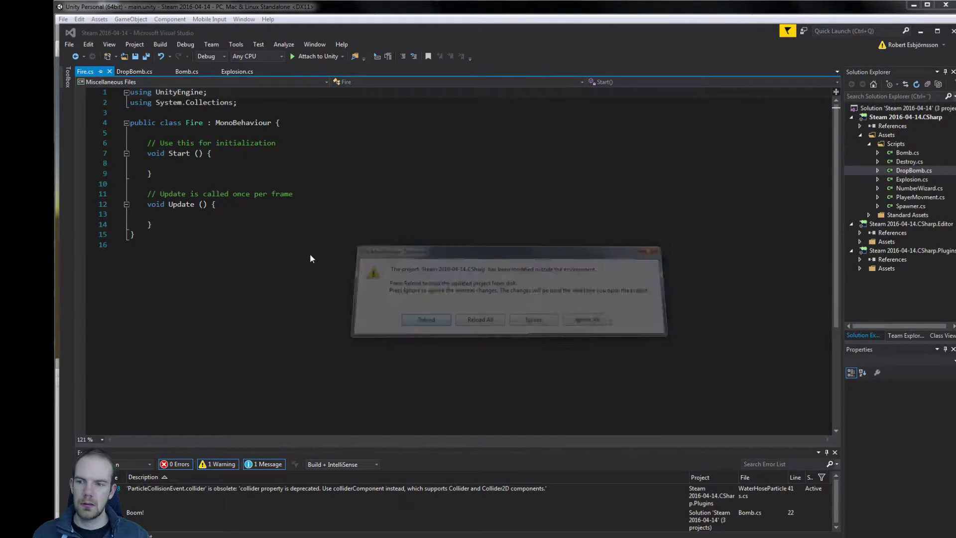
pyautogui.click(213, 164)
pyautogui.write('De')
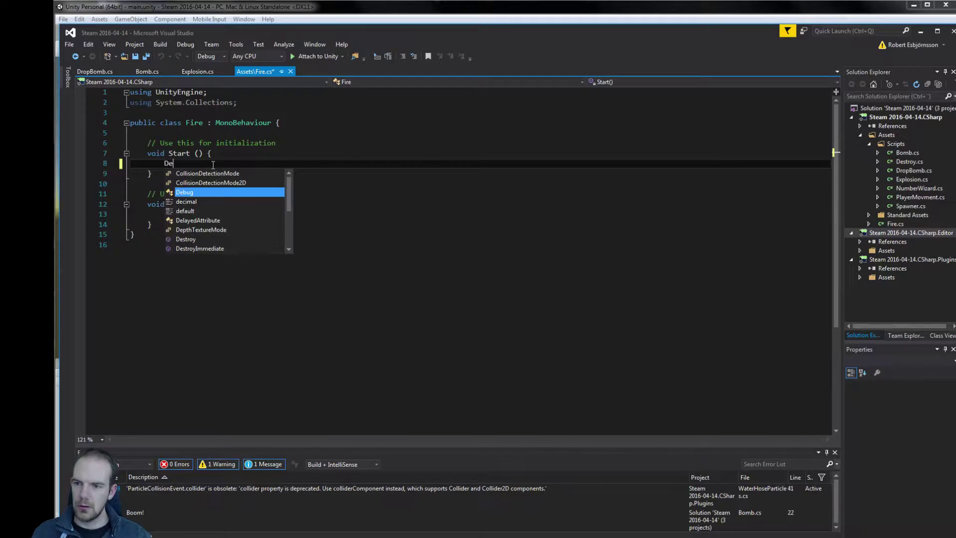
pyautogui.write('stroy(')
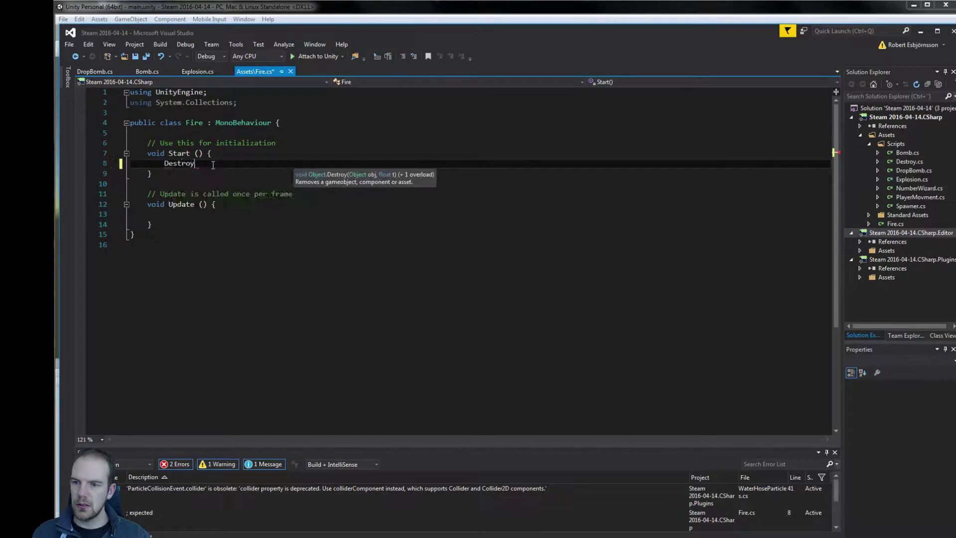
pyautogui.write('game')
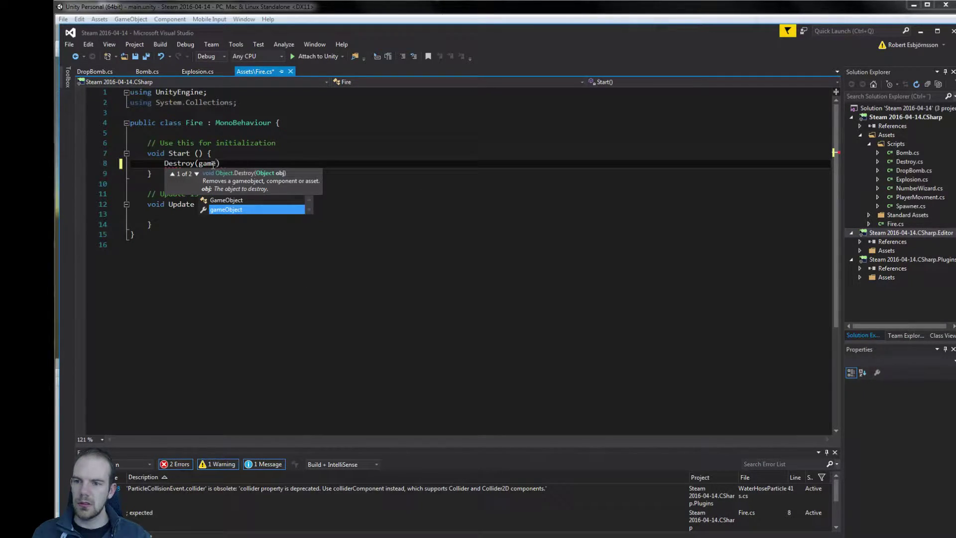
pyautogui.press('Tab')
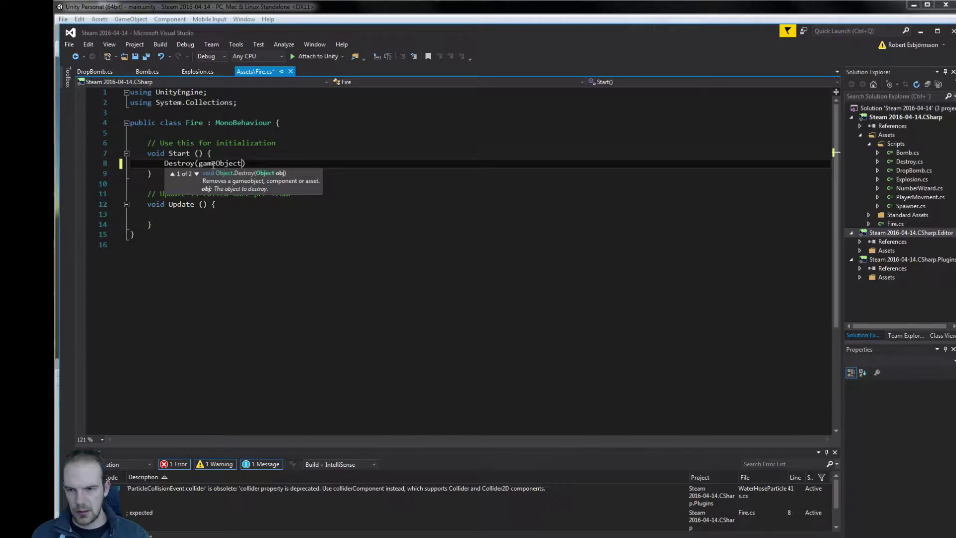
pyautogui.write(', 0.2')
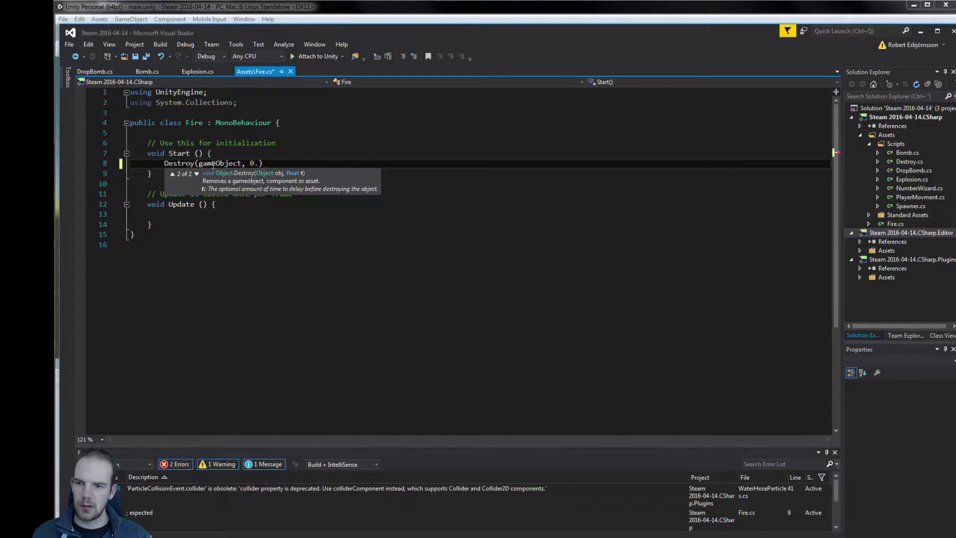
pyautogui.write('f);')
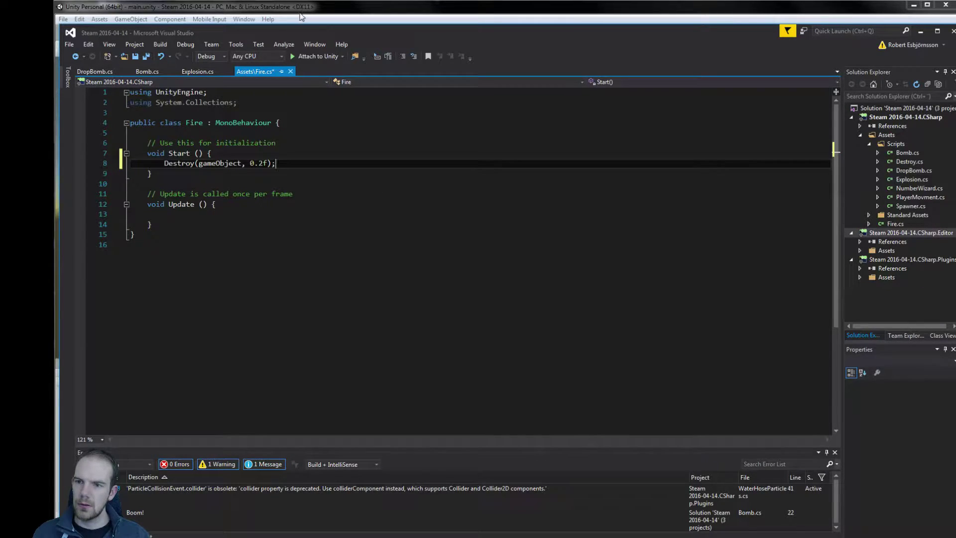
# - Save Fire.cs and start a play test in the Unity editor
pyautogui.hotkey('ctrl', 's')
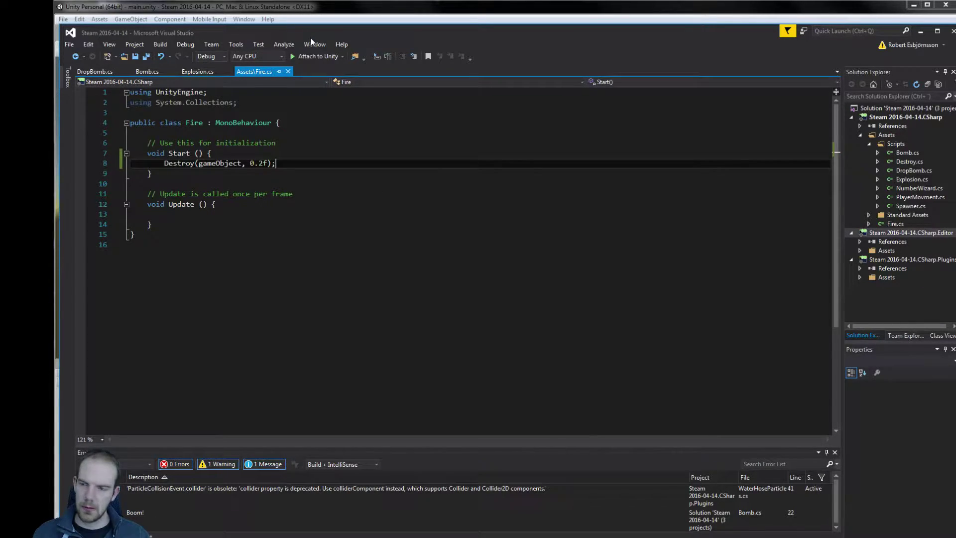
pyautogui.click(336, 3)
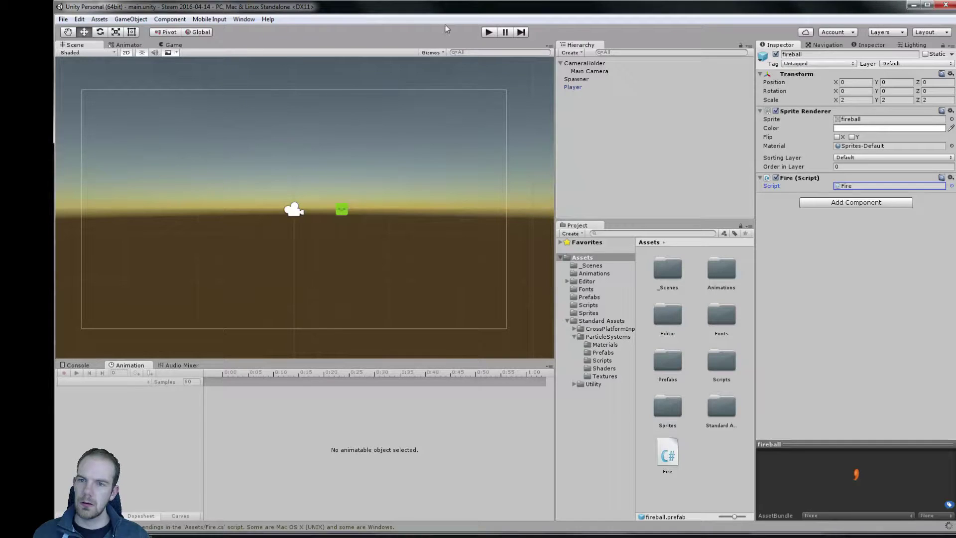
pyautogui.click(487, 32)
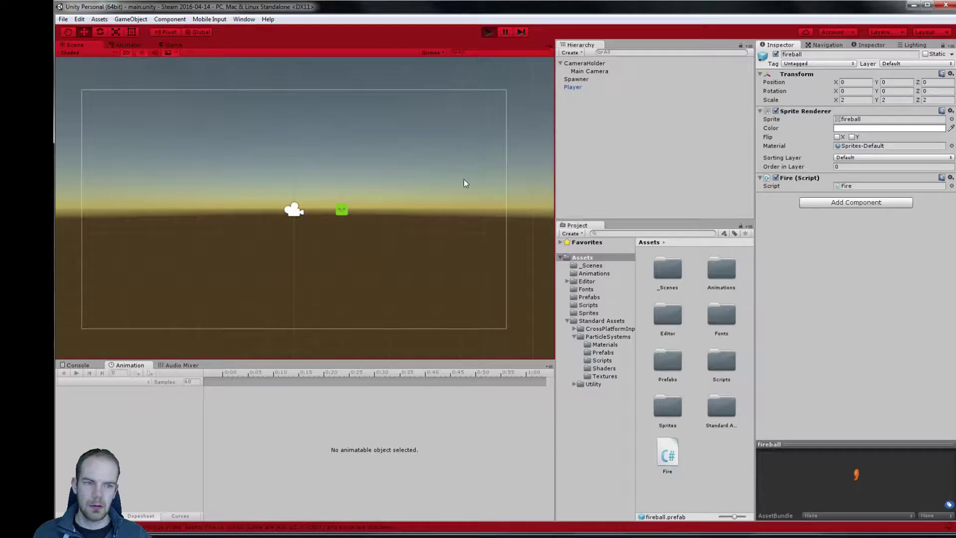
# - Steer the player through the box grid to watch the fireballs, then return to Visual Studio
pyautogui.press('Down')
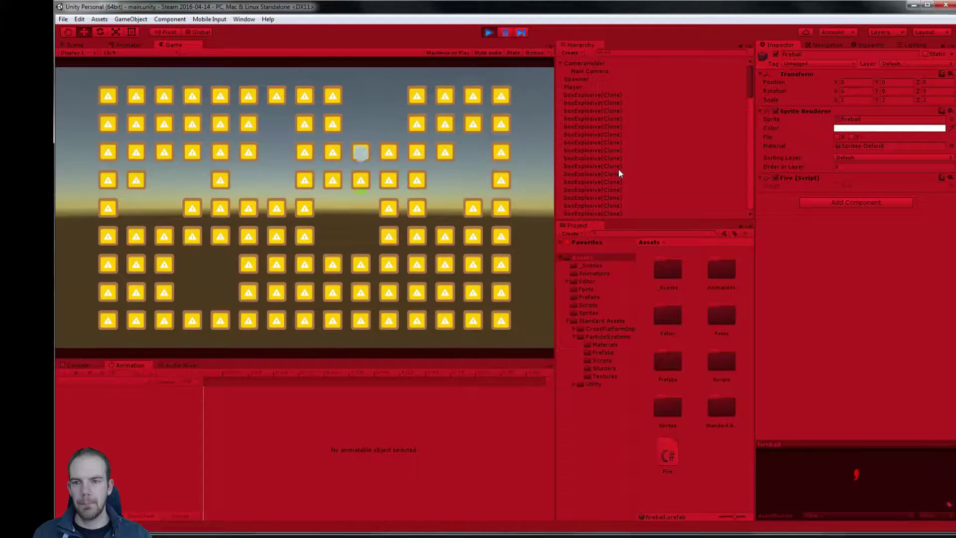
pyautogui.press('Left')
pyautogui.press('Up')
pyautogui.press('Left')
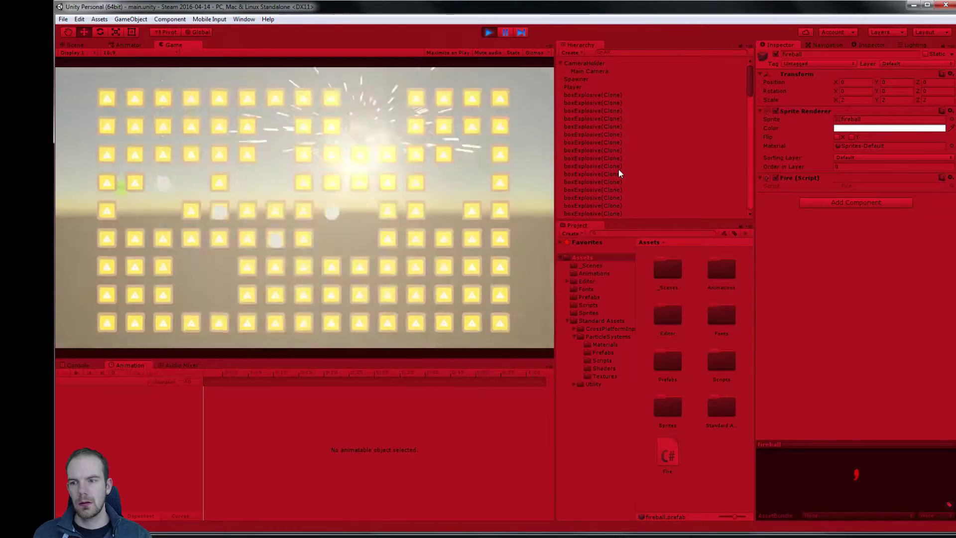
pyautogui.press('Down')
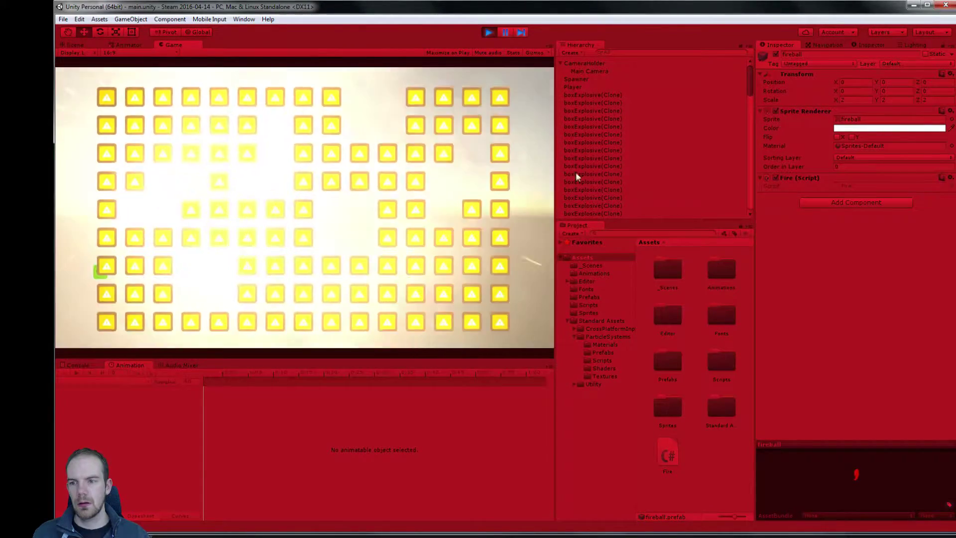
pyautogui.hotkey('alt', 'Tab')
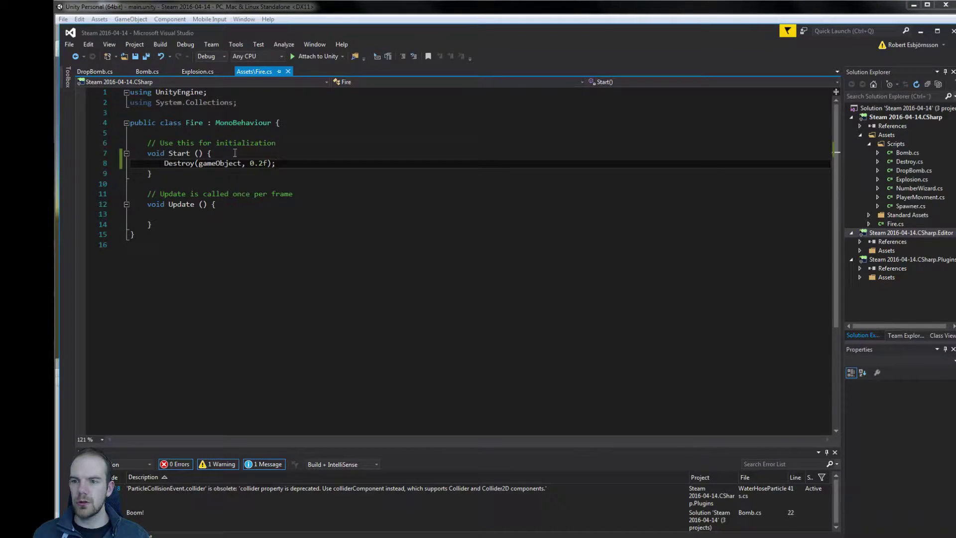
# - Change the fireball destroy delay from 0.2f to 0.4f, save Fire.cs, and switch to Unity
pyautogui.hotkey('shift', 'Left')
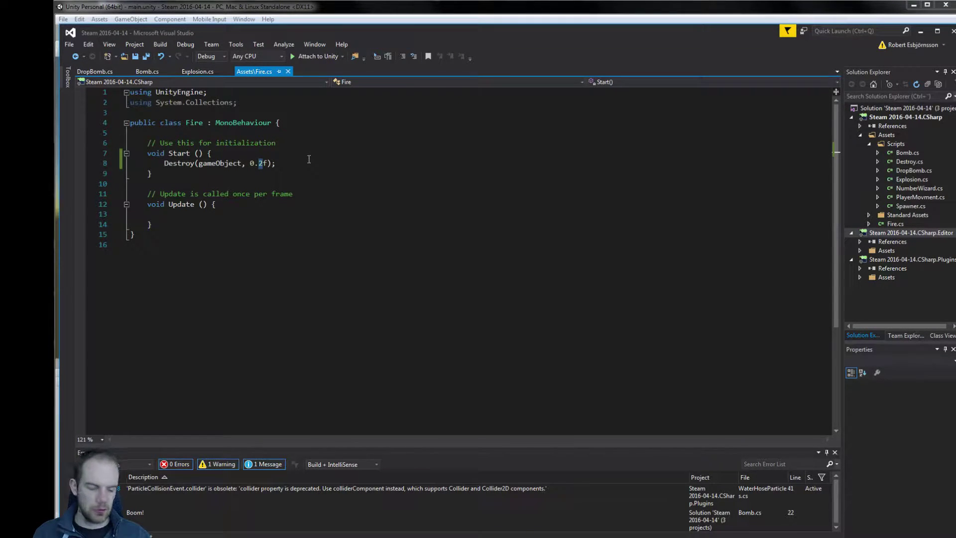
pyautogui.write('4')
pyautogui.click(369, 205)
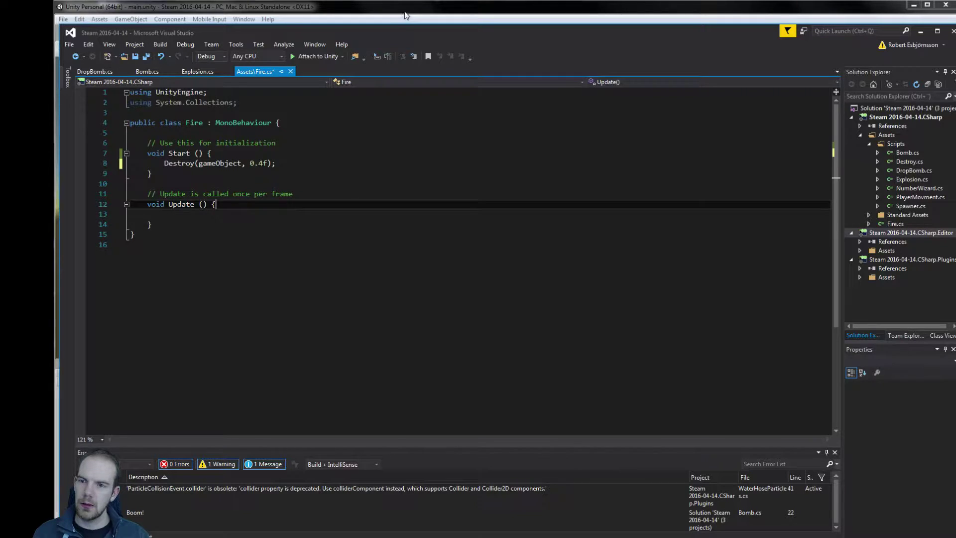
pyautogui.click(329, 145)
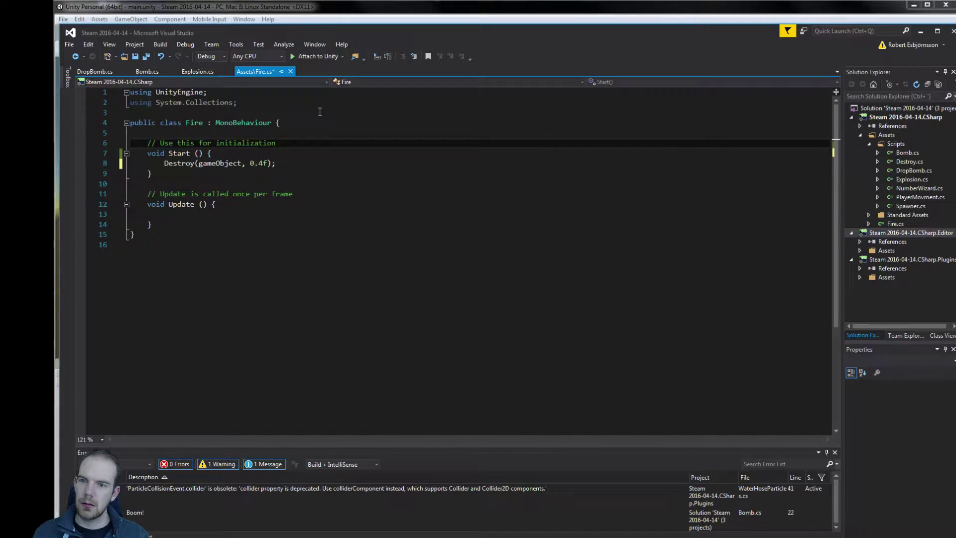
pyautogui.hotkey('ctrl', 's')
pyautogui.hotkey('alt', 'Tab')
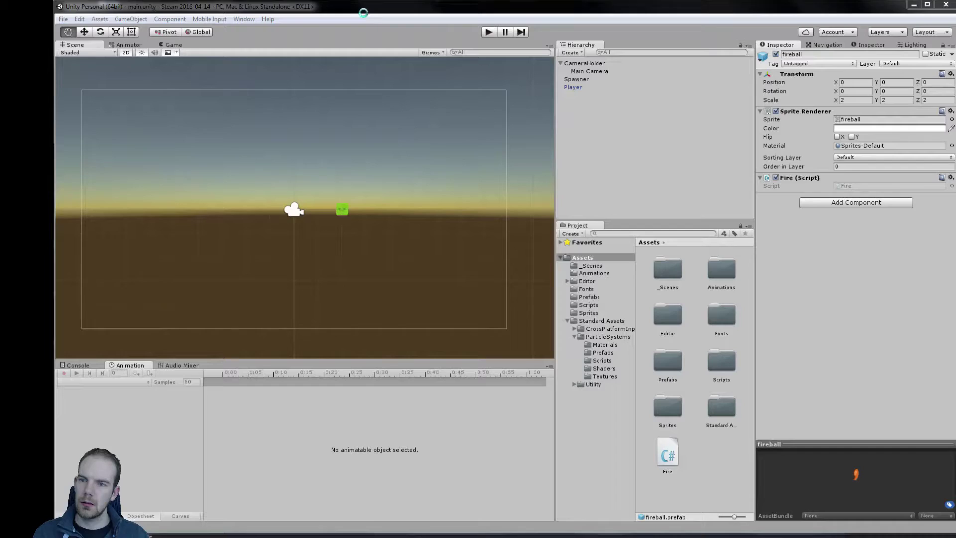
# - Play-test the longer-lasting fireballs by moving the player around the bottom rows, then stop
pyautogui.click(489, 33)
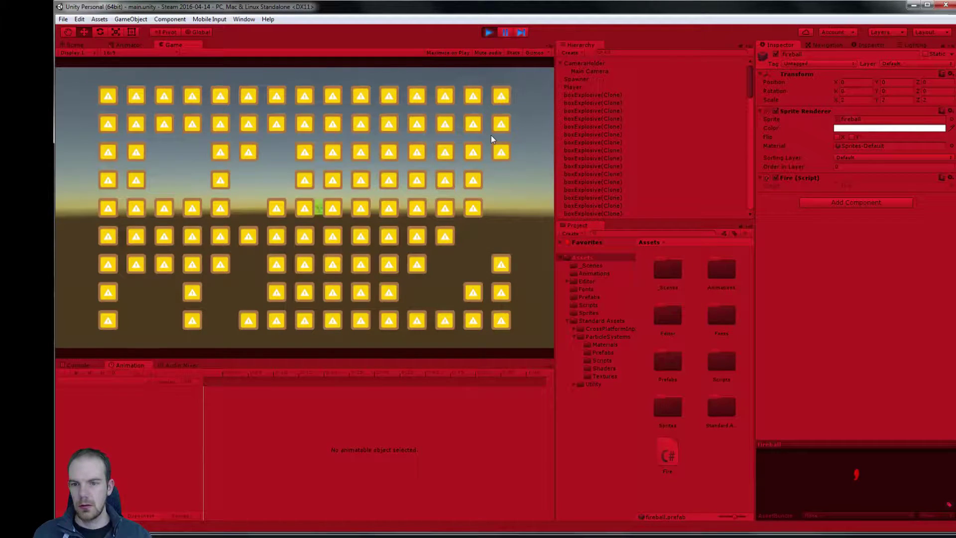
pyautogui.press('Left')
pyautogui.press('Down')
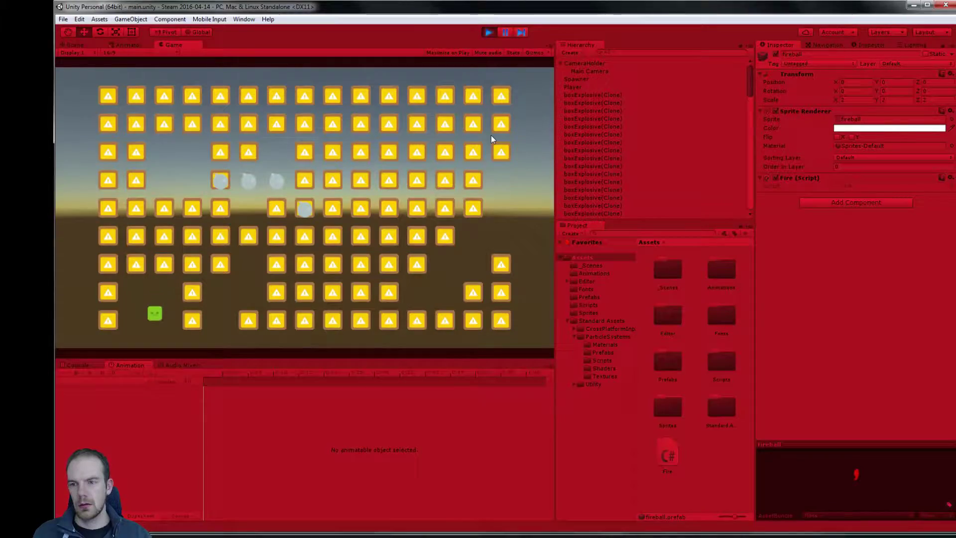
pyautogui.press('Right')
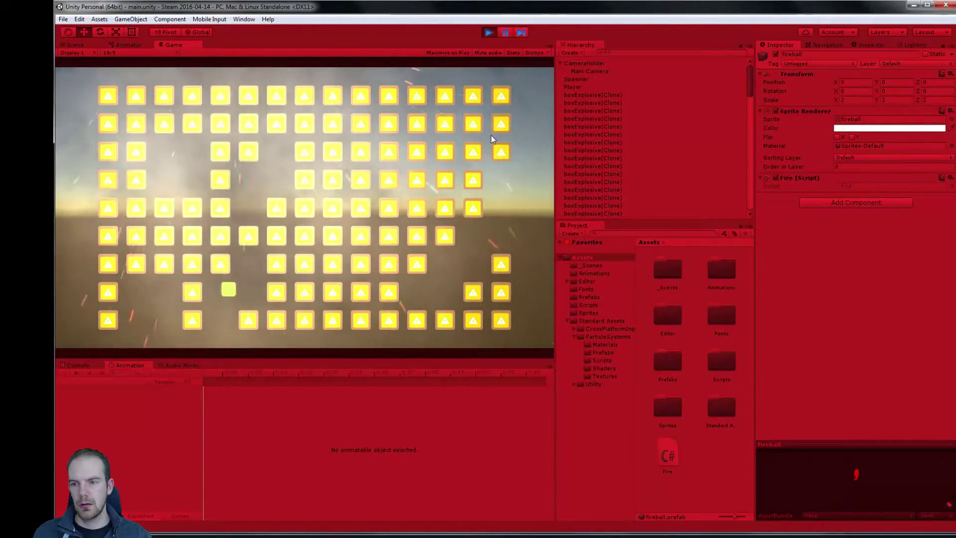
pyautogui.press('Right')
pyautogui.press('Up')
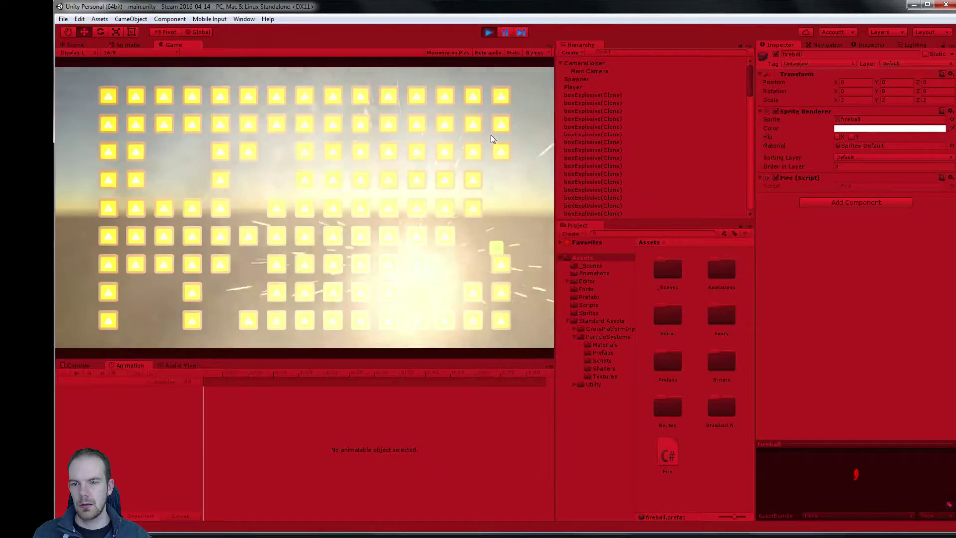
pyautogui.click(489, 32)
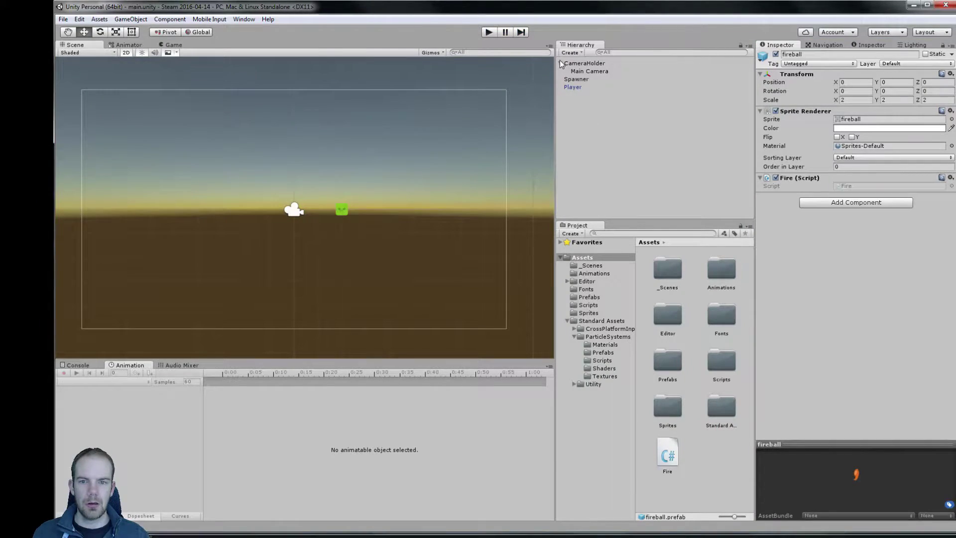
# - Set the bomb prefab's Fire Power to 3 in the Prefabs folder
pyautogui.click(588, 313)
pyautogui.click(589, 297)
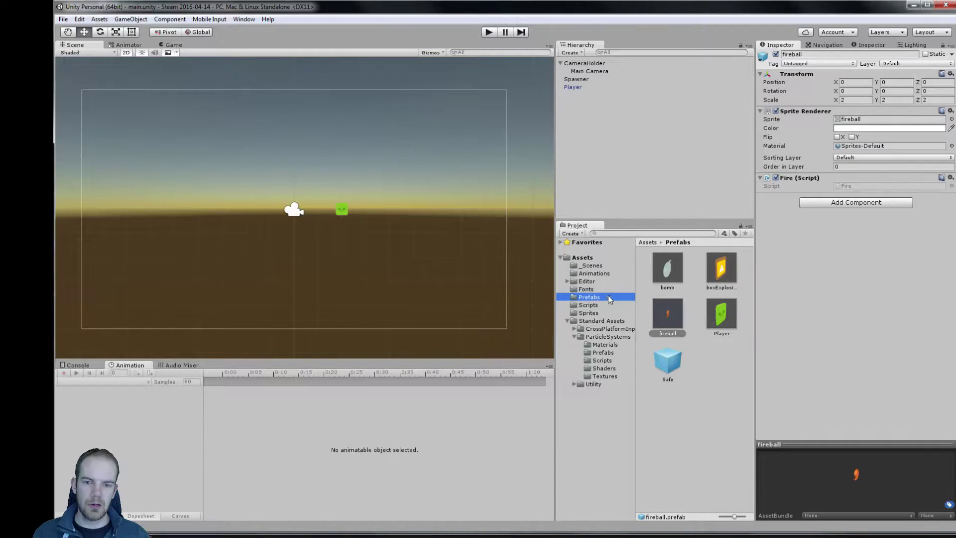
pyautogui.click(667, 278)
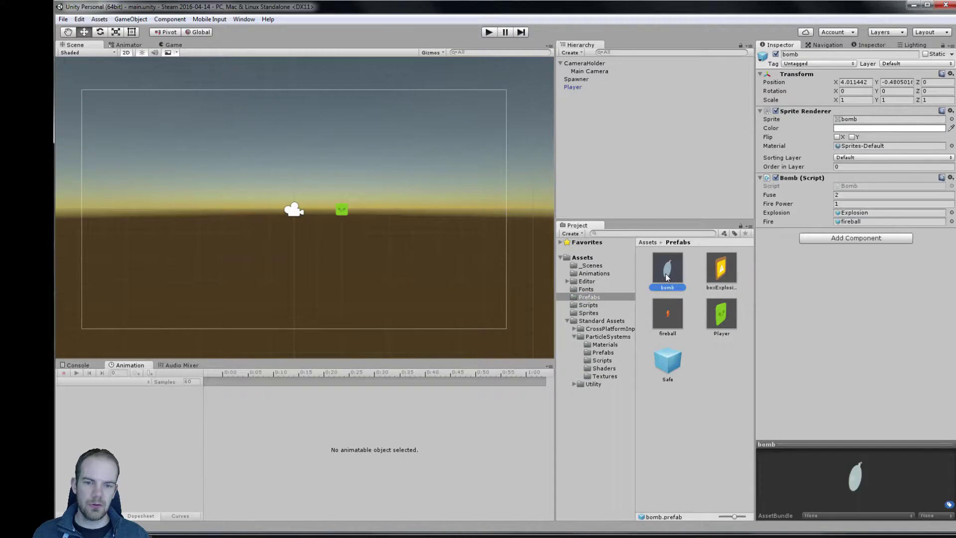
pyautogui.click(865, 202)
pyautogui.write('3')
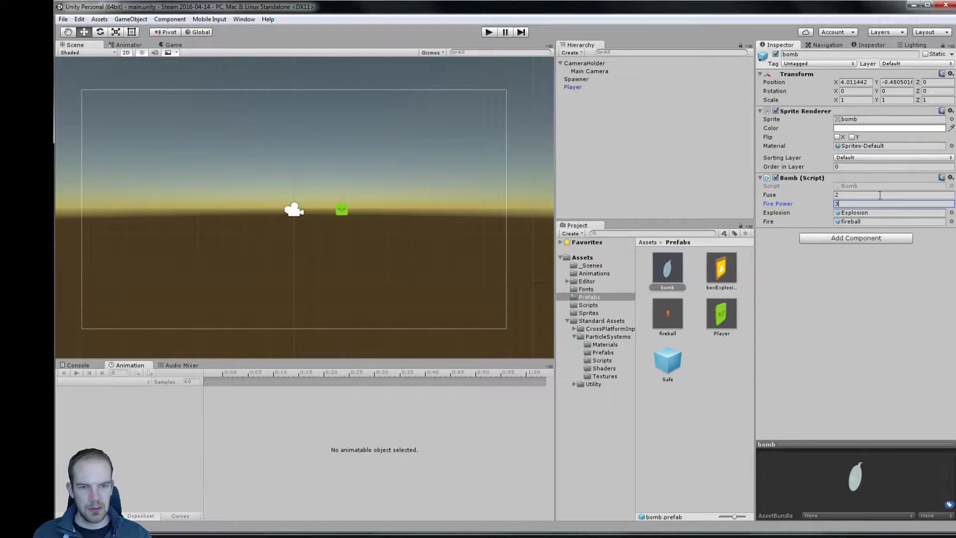
# - Play-test the stronger bombs among the boxes, stop, and return to Visual Studio
pyautogui.click(489, 33)
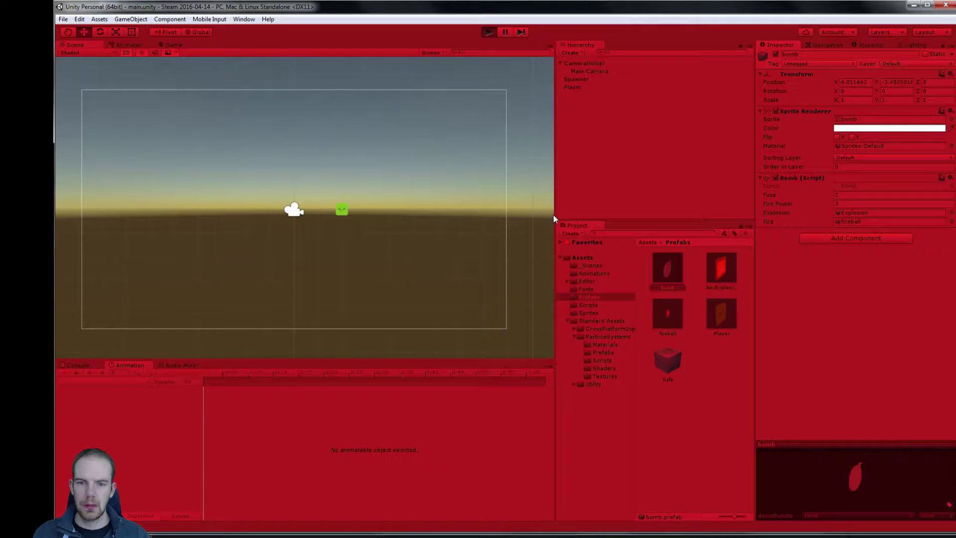
pyautogui.press('Left')
pyautogui.press('space')
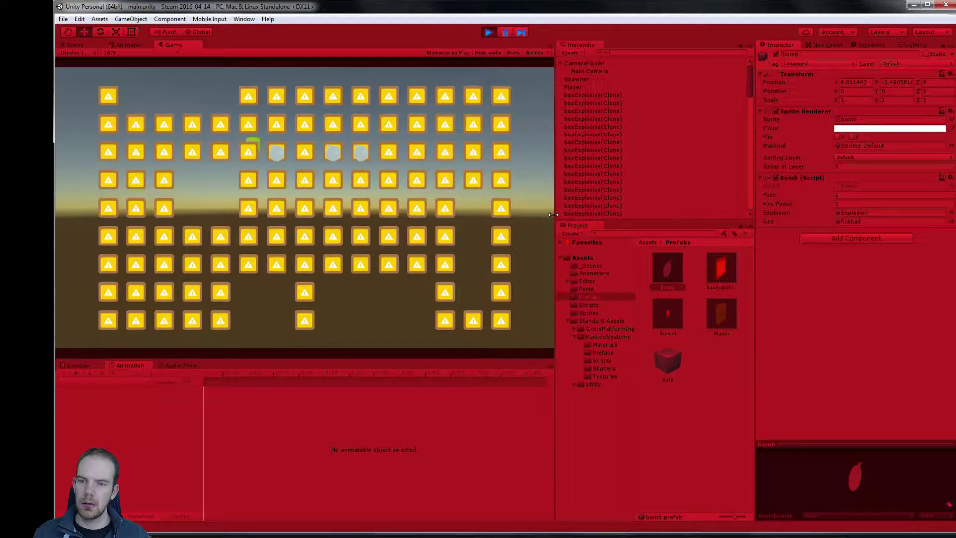
pyautogui.press('Down')
pyautogui.press('Down')
pyautogui.press('Right')
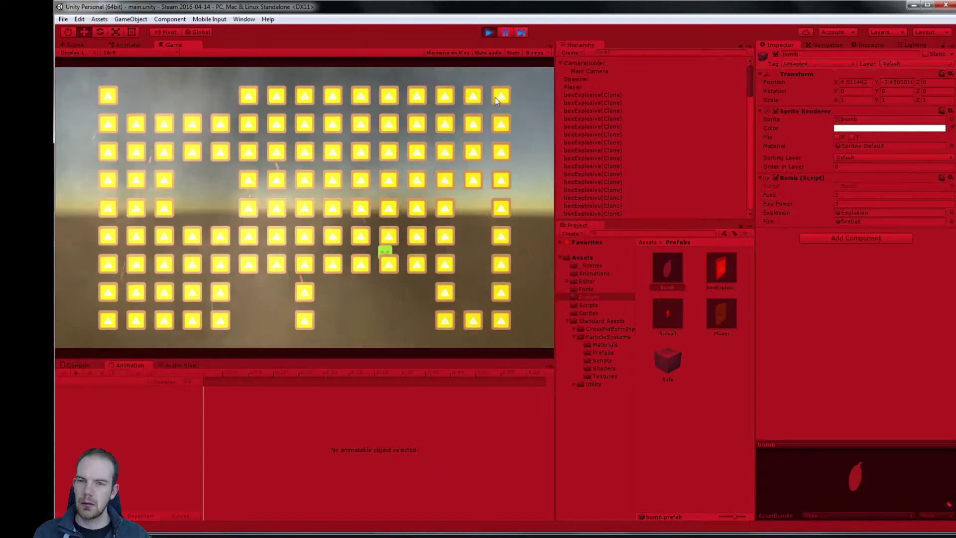
pyautogui.click(489, 33)
pyautogui.hotkey('alt', 'Tab')
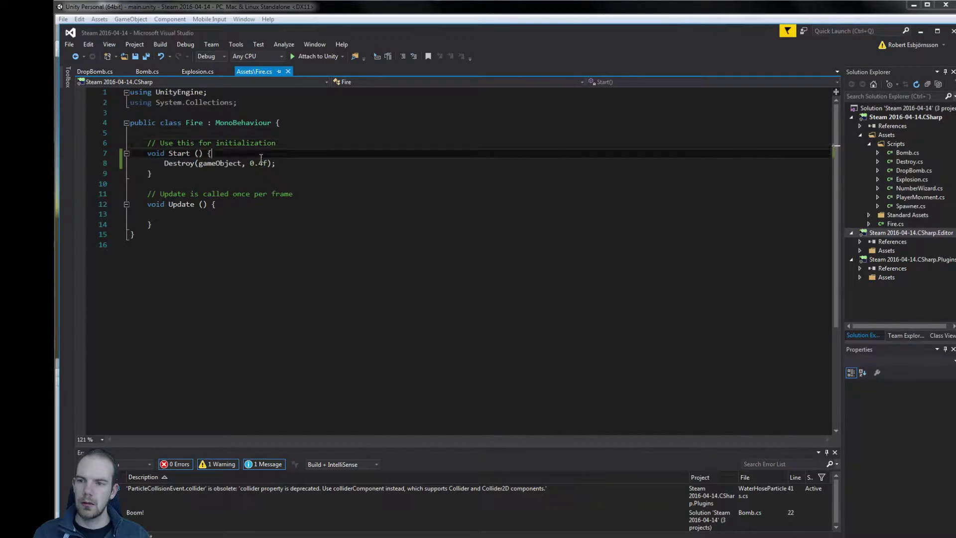
# - Change the fireball destroy delay to 0.5f and save Fire.cs
pyautogui.click(263, 164)
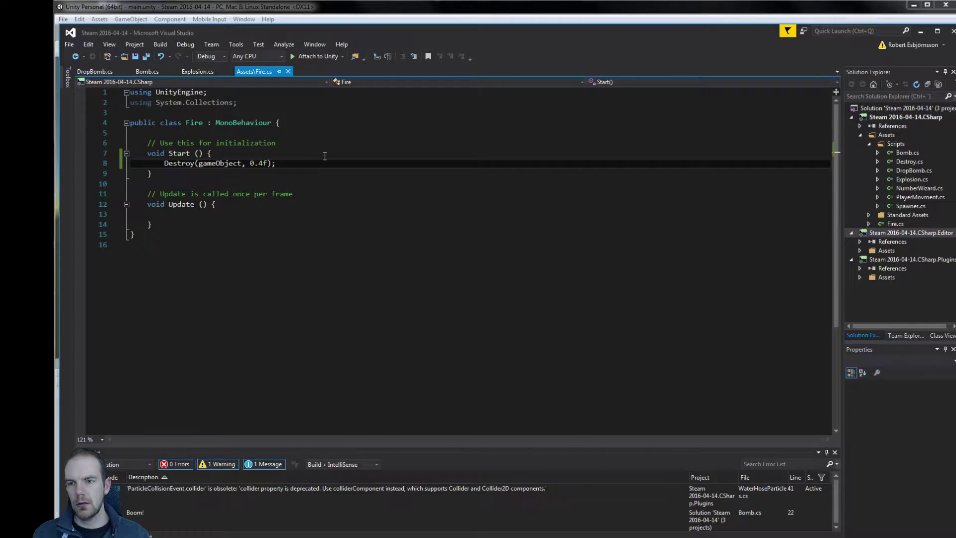
pyautogui.press('BackSpace')
pyautogui.write('5')
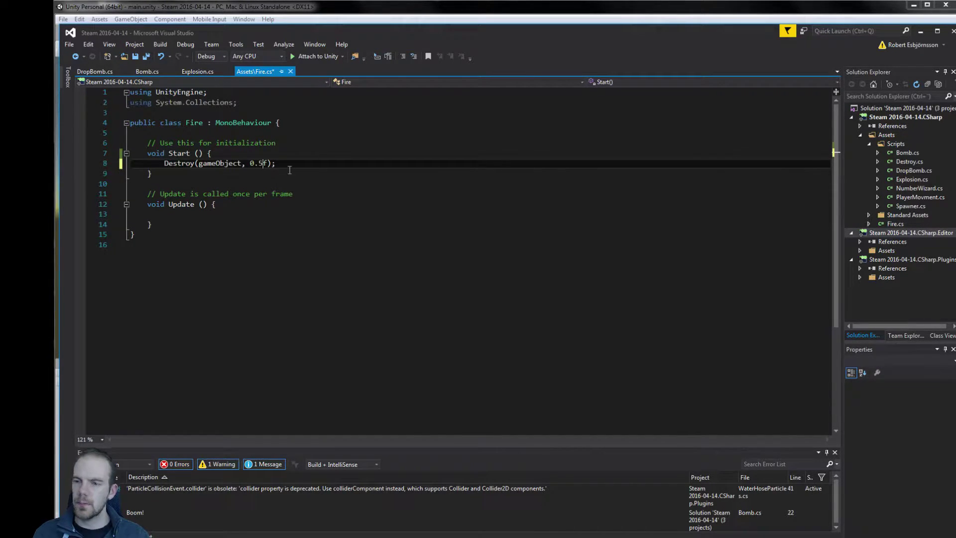
pyautogui.press('Down')
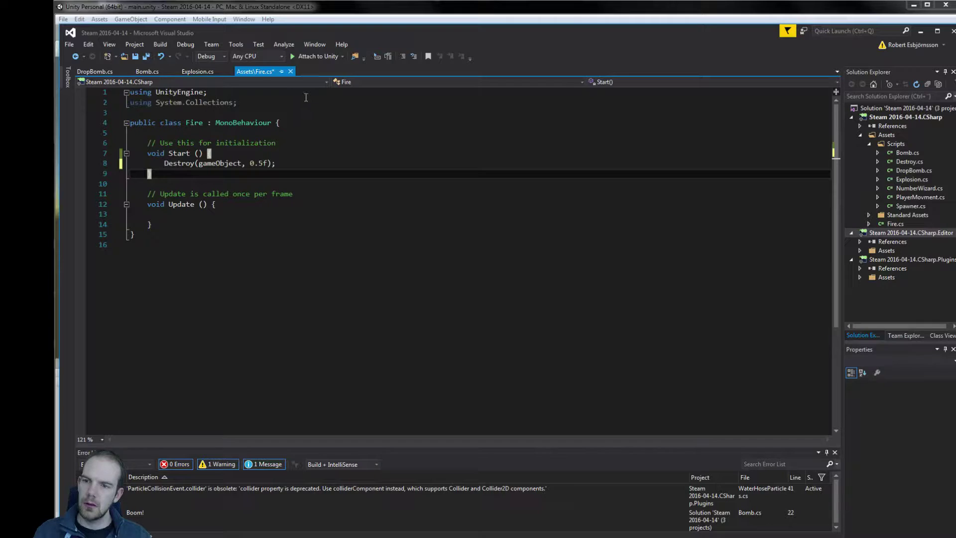
pyautogui.click(308, 143)
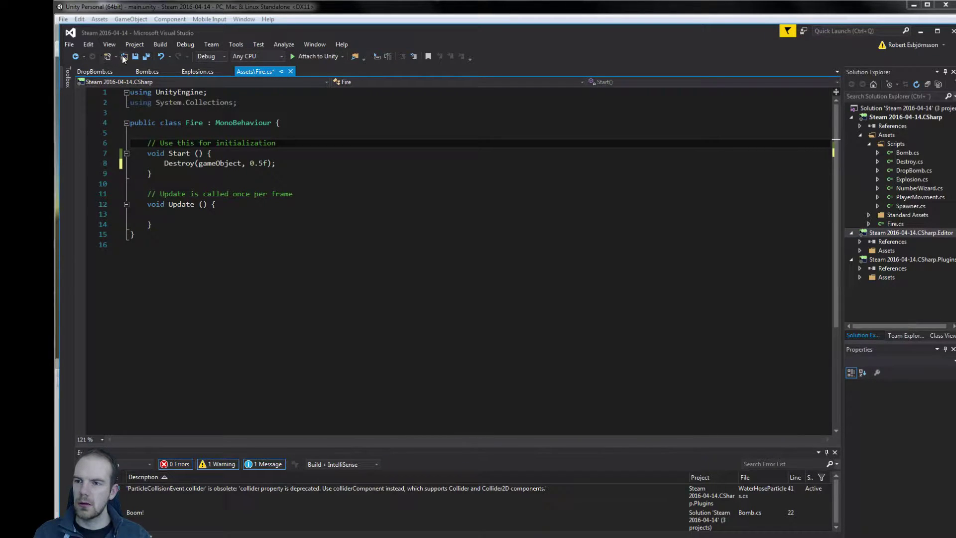
pyautogui.click(145, 56)
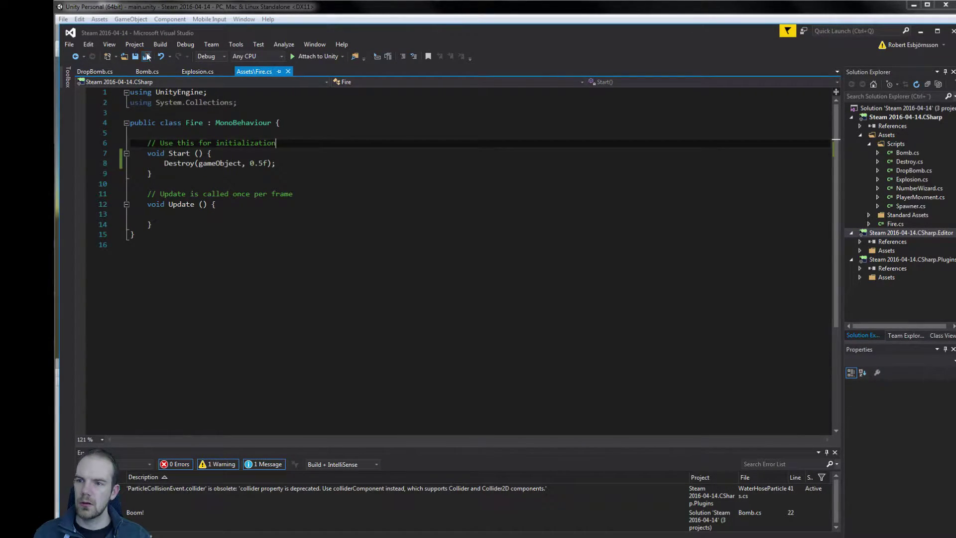
# - Delete the stray 'S' on line 10, save Fire.cs, and open Explosion.cs
pyautogui.click(310, 182)
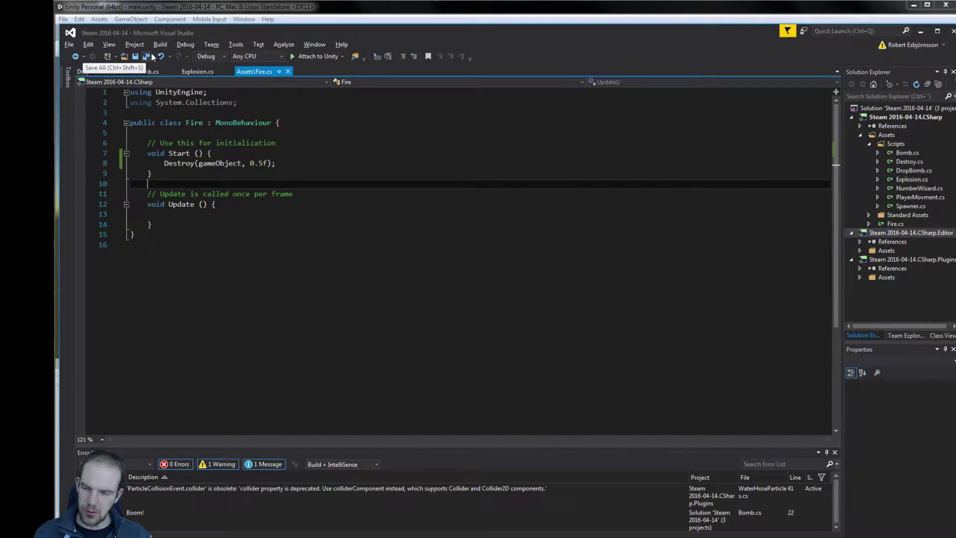
pyautogui.moveTo(270, 126)
pyautogui.press('Tab')
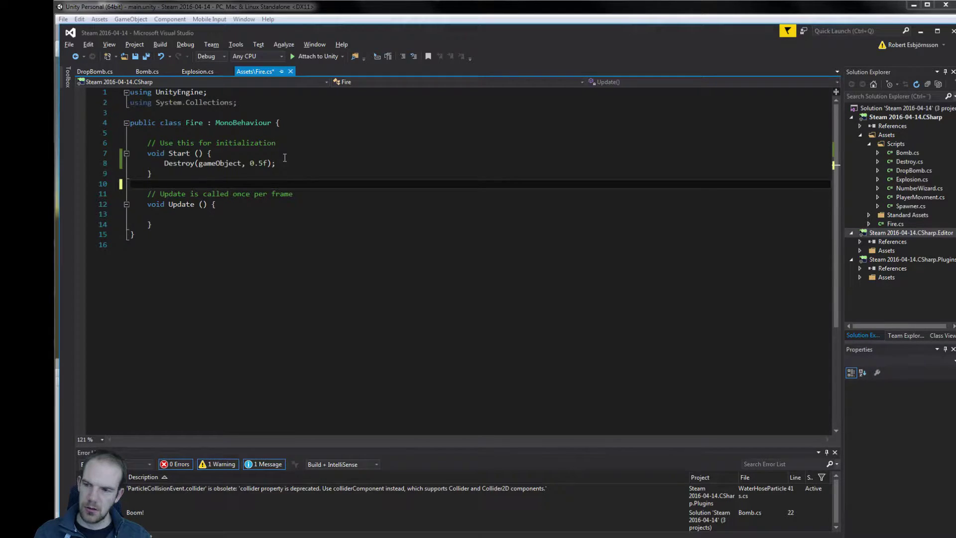
pyautogui.write('S')
pyautogui.click(283, 159)
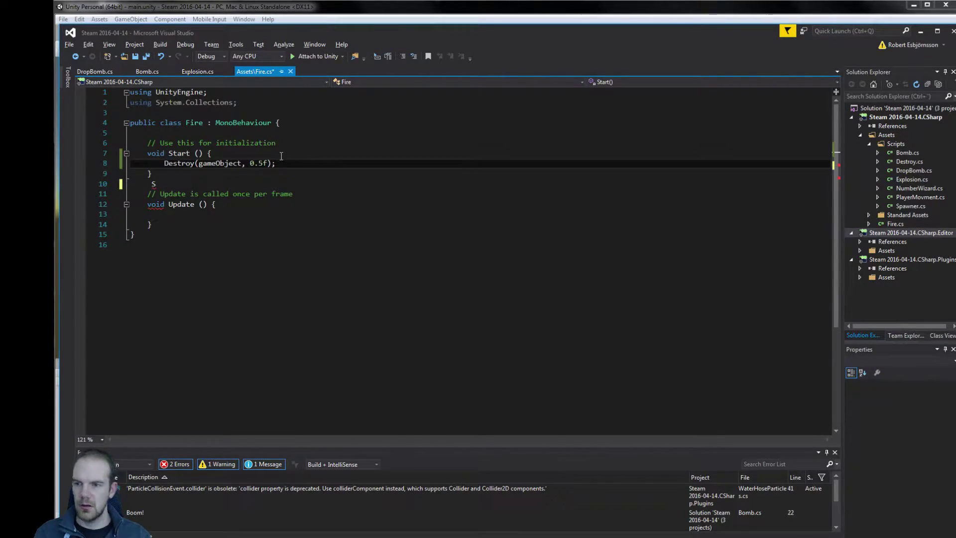
pyautogui.press('Down')
pyautogui.press('Down')
pyautogui.hotkey('shift', 'Home')
pyautogui.hotkey('shift', 'Home')
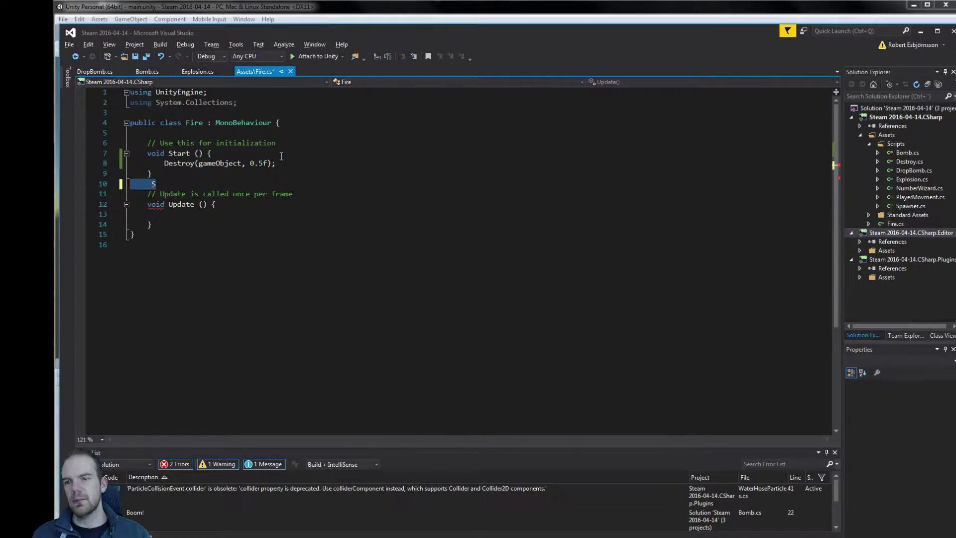
pyautogui.press('BackSpace')
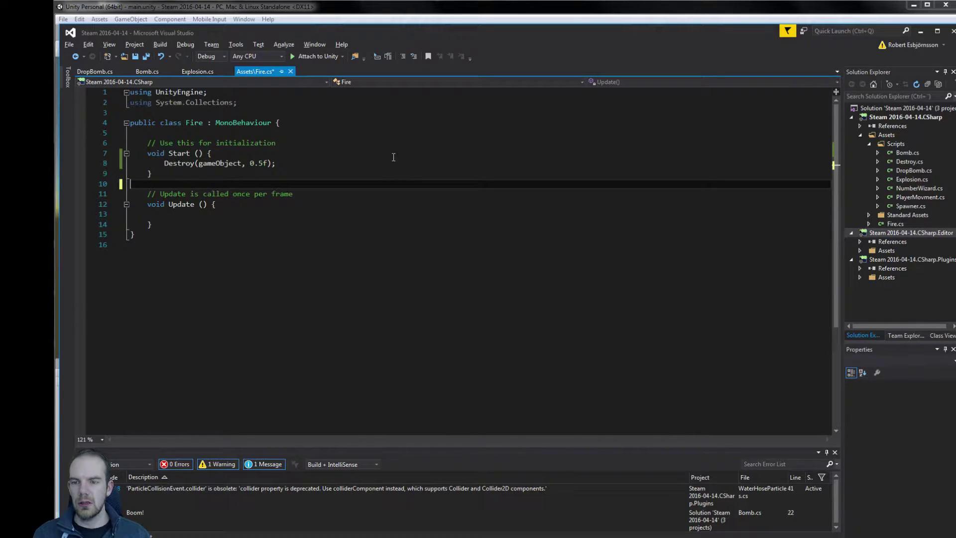
pyautogui.hotkey('ctrl', 's')
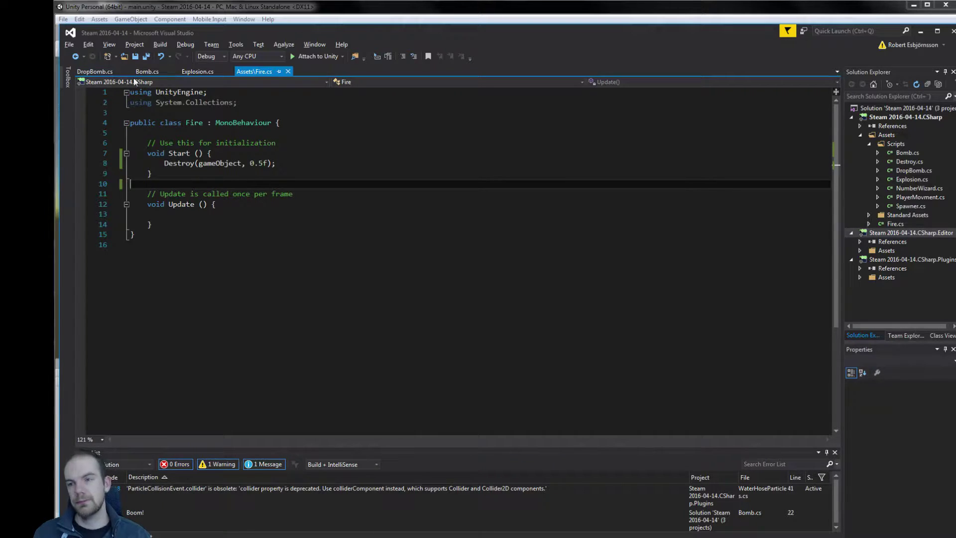
pyautogui.click(195, 72)
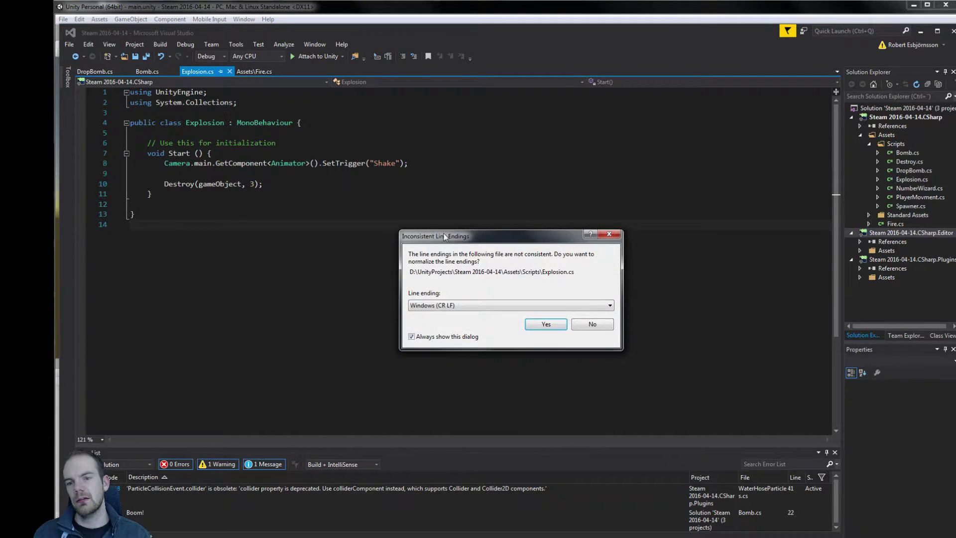
# - Normalise Explosion.cs line endings, then close it keeping the changes
pyautogui.click(545, 324)
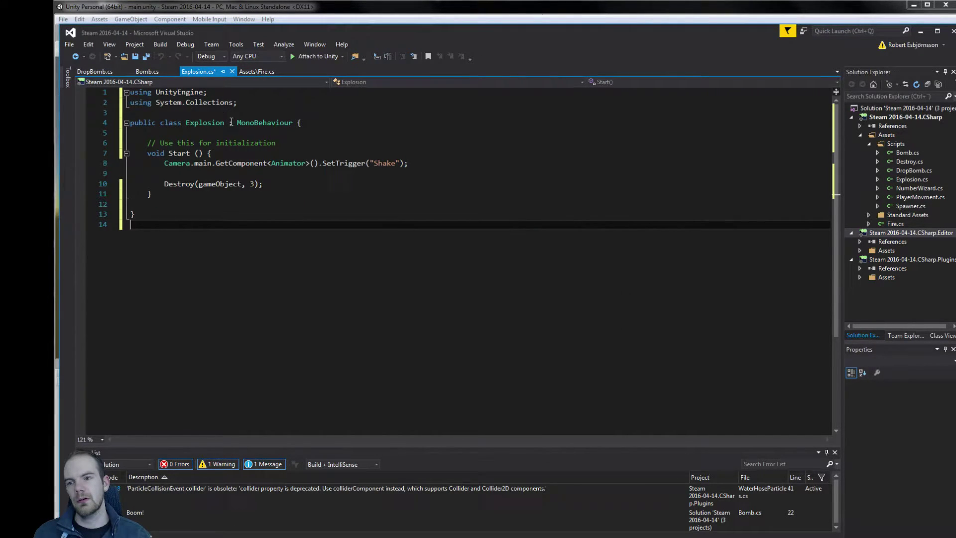
pyautogui.click(232, 72)
pyautogui.click(504, 357)
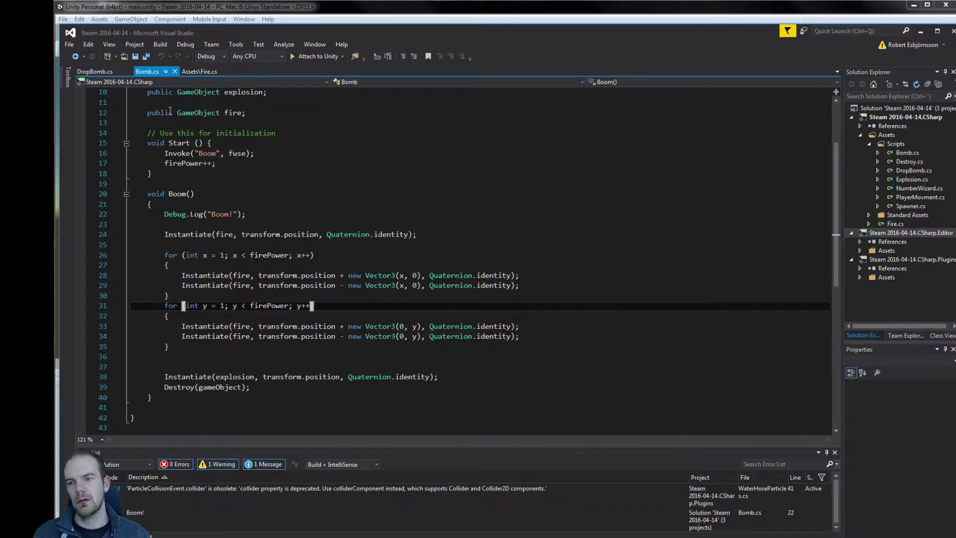
# - Review the fire-spawning loops on lines 26–34 of Bomb.cs, then return to Unity
pyautogui.moveTo(520, 337); pyautogui.dragTo(118, 258)
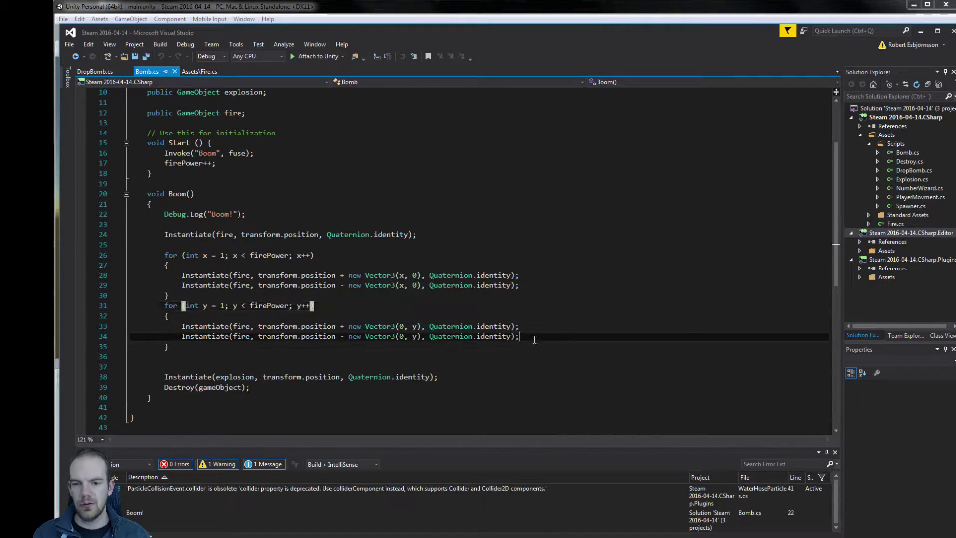
pyautogui.click(206, 346)
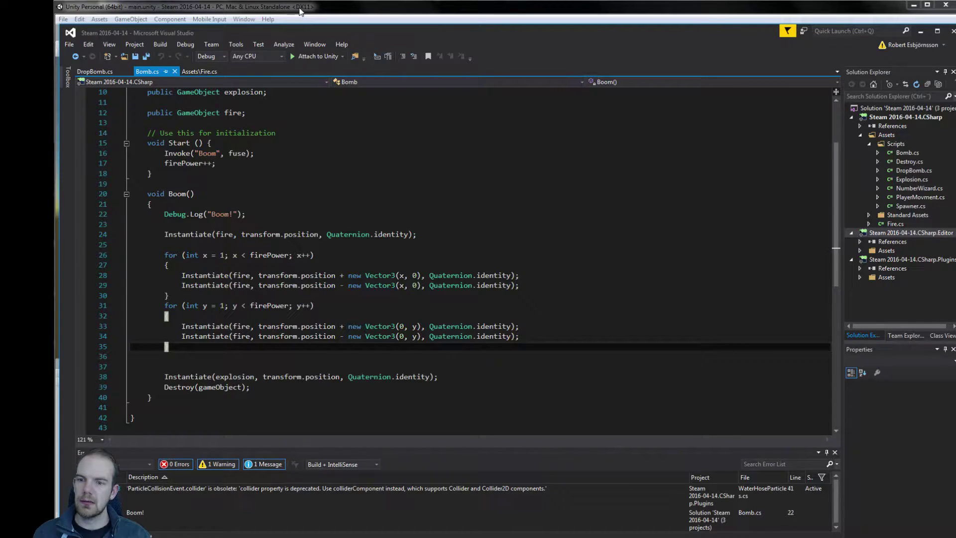
pyautogui.click(300, 11)
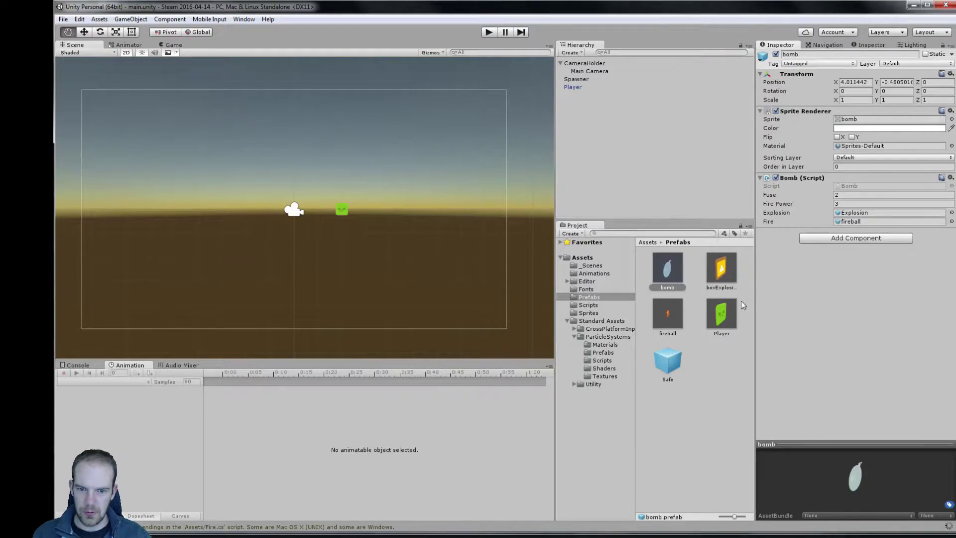
# - Inspect the fireball, Main Camera, Player, Spawner, boxExplosive and Player prefab objects
pyautogui.click(671, 318)
pyautogui.click(579, 73)
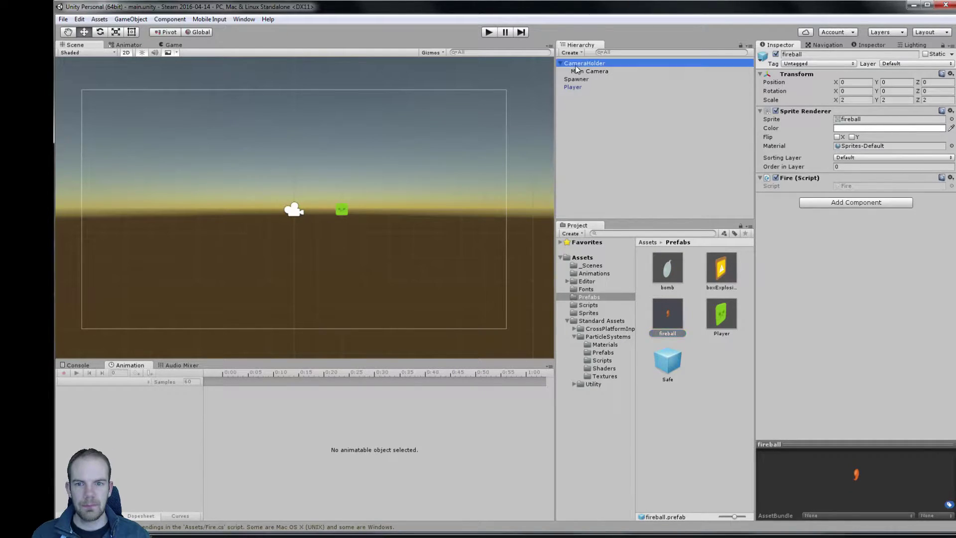
pyautogui.click(572, 86)
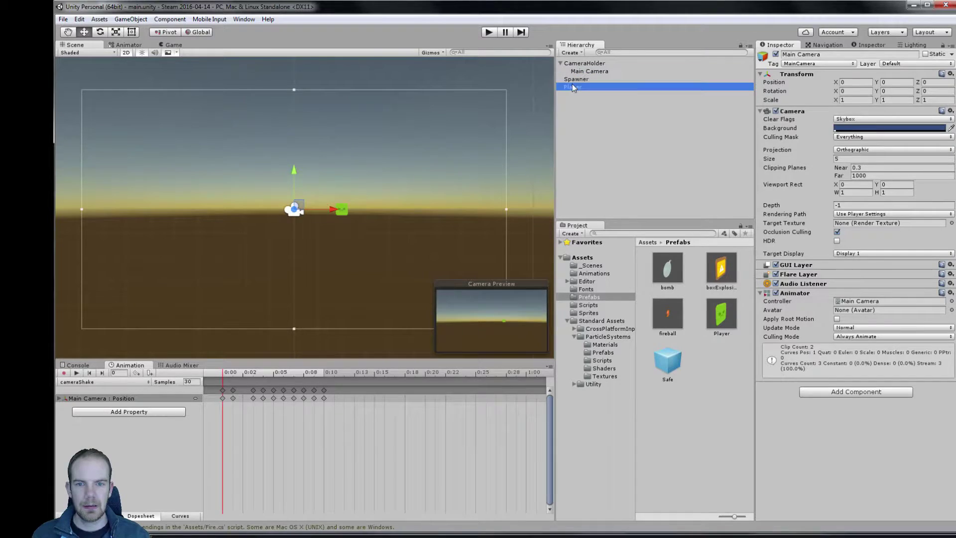
pyautogui.click(576, 79)
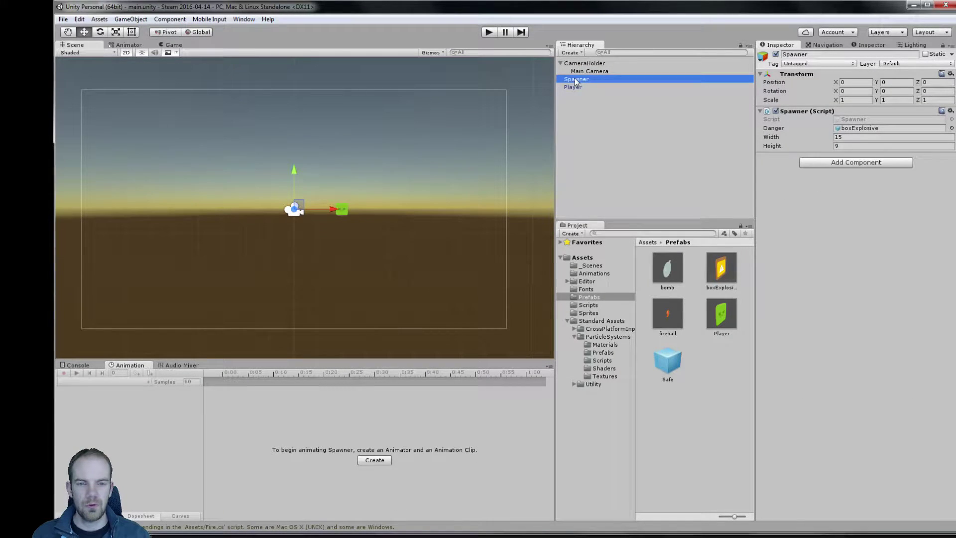
pyautogui.click(719, 270)
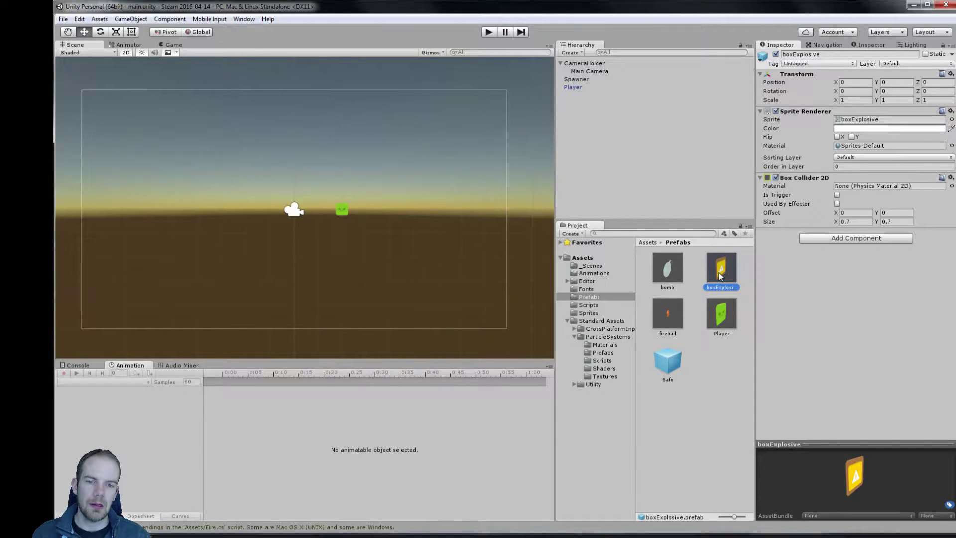
pyautogui.click(667, 313)
# - Add a Box Collider 2D to the fireball prefab and tick Is Trigger
pyautogui.click(710, 322)
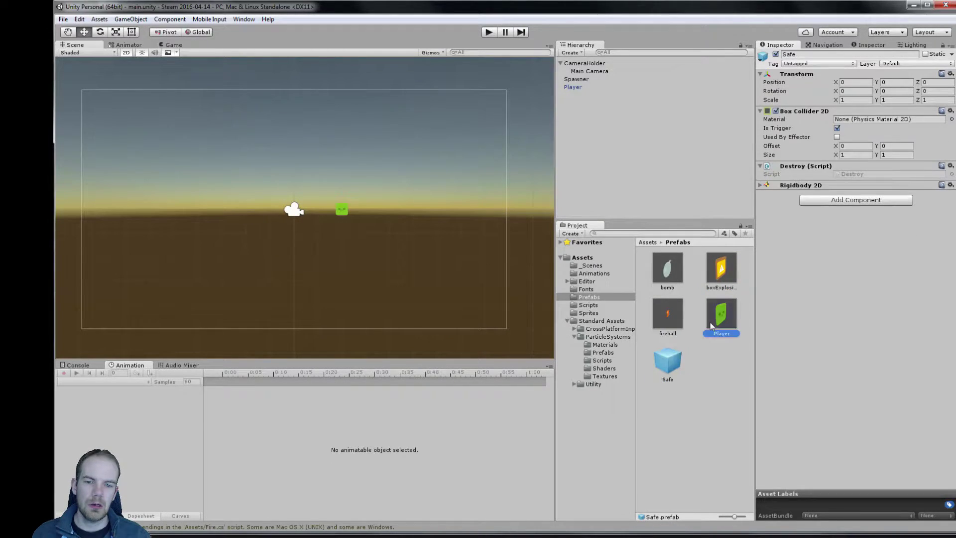
pyautogui.click(676, 319)
pyautogui.click(841, 203)
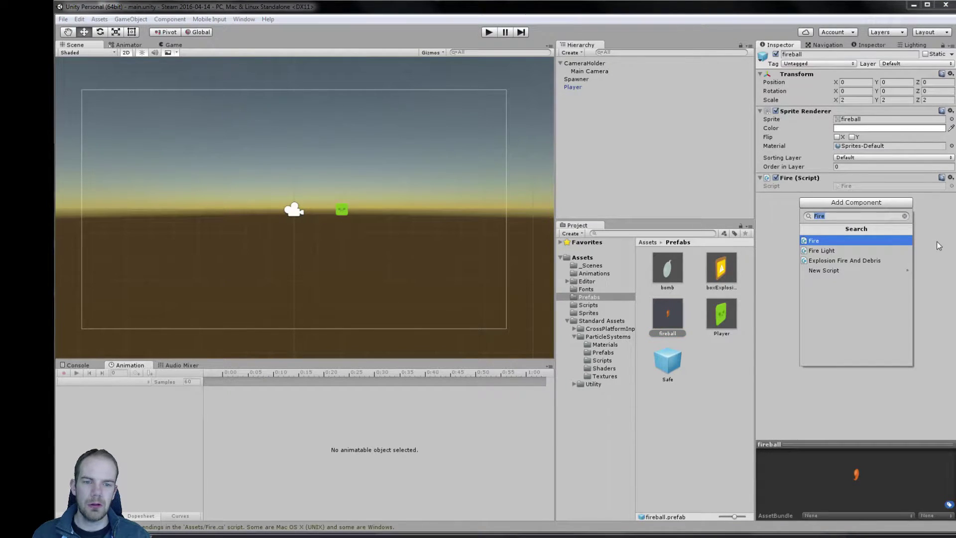
pyautogui.write('box')
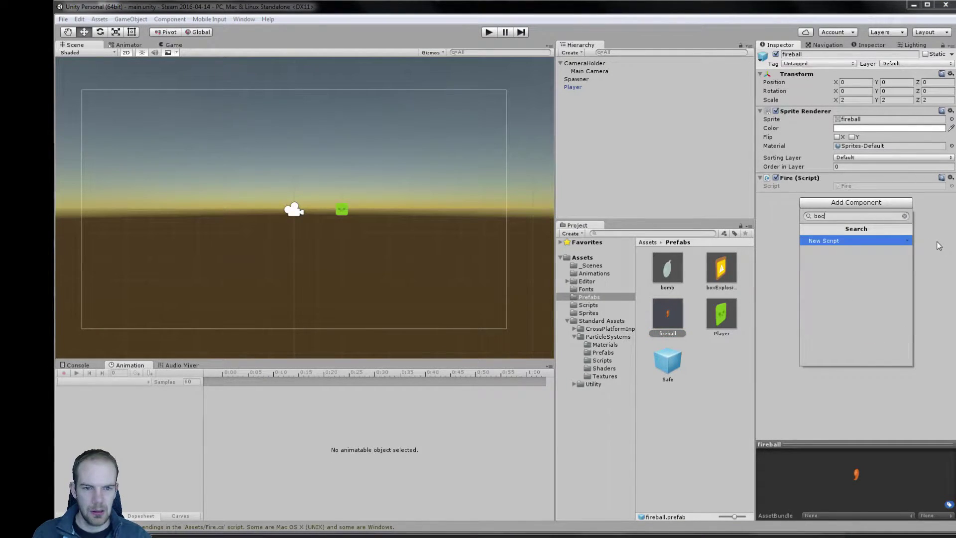
pyautogui.press('Down')
pyautogui.press('Return')
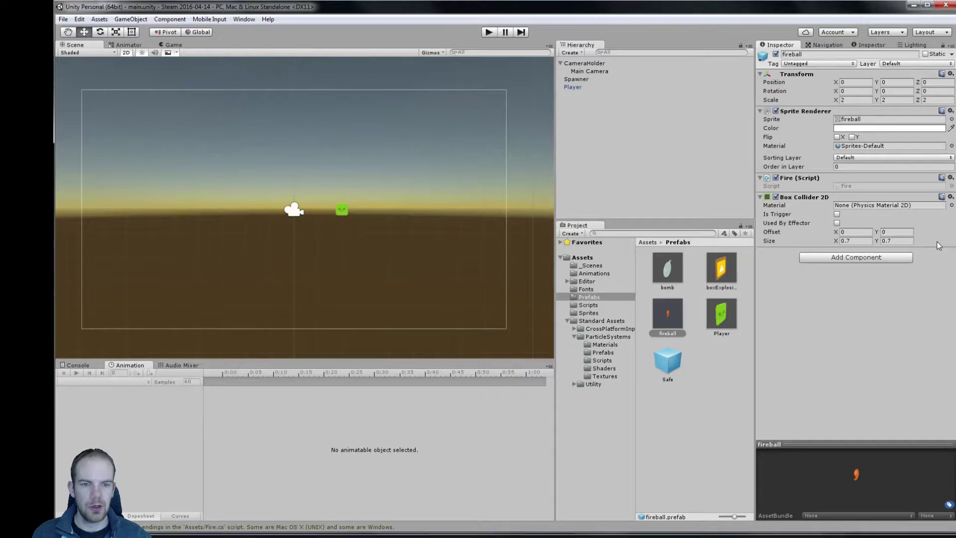
pyautogui.click(836, 215)
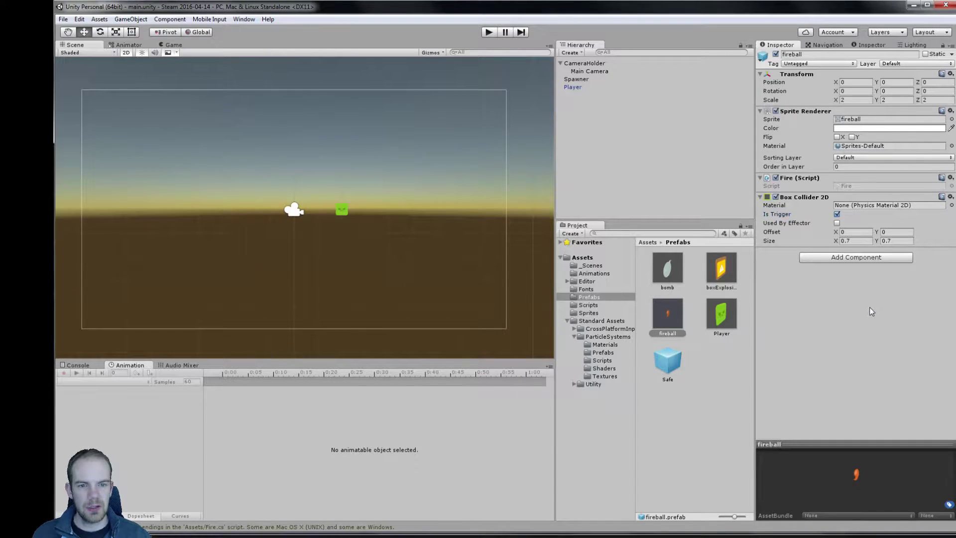
# - Locate the Fire script asset in the project and go back to Visual Studio
pyautogui.click(867, 187)
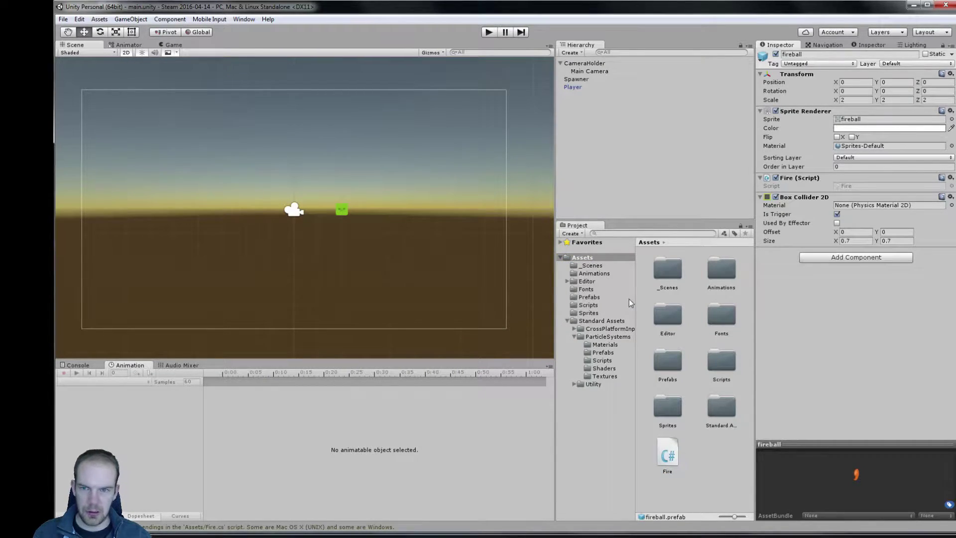
pyautogui.hotkey('alt', 'Tab')
pyautogui.scroll(3, 273, 219)
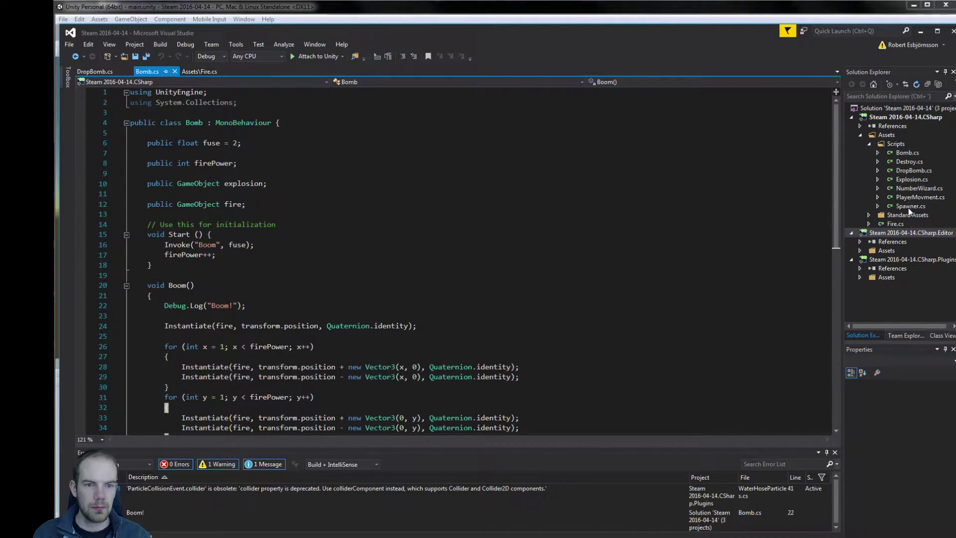
# - Open Fire.cs, add blank lines below Update, and dismiss the Web Developer Tools error
pyautogui.doubleClick(895, 224)
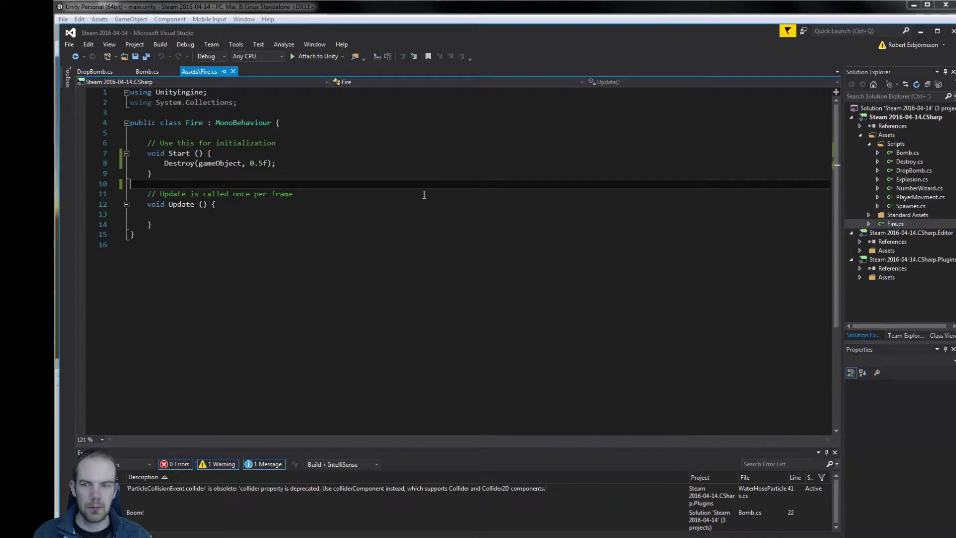
pyautogui.click(275, 164)
pyautogui.click(269, 216)
pyautogui.click(279, 228)
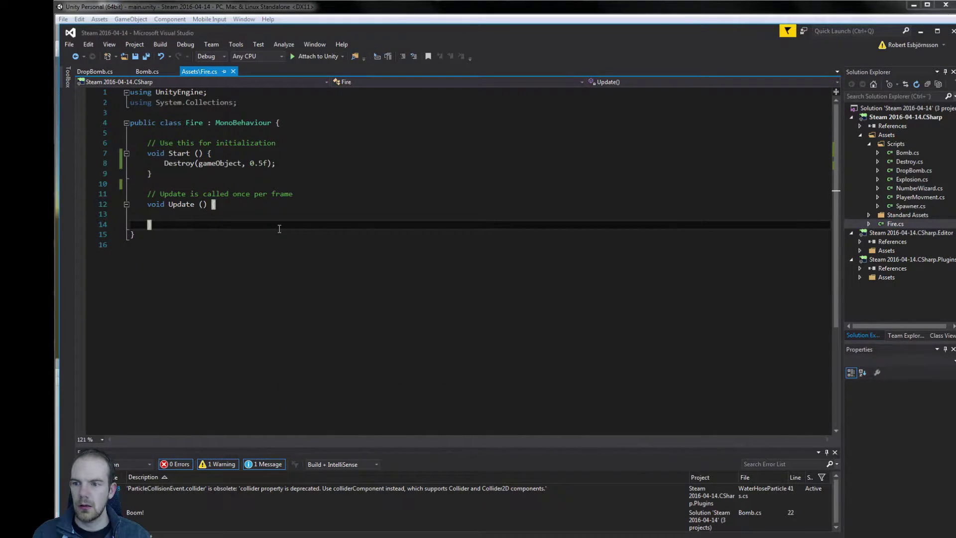
pyautogui.press('Return')
pyautogui.press('Return')
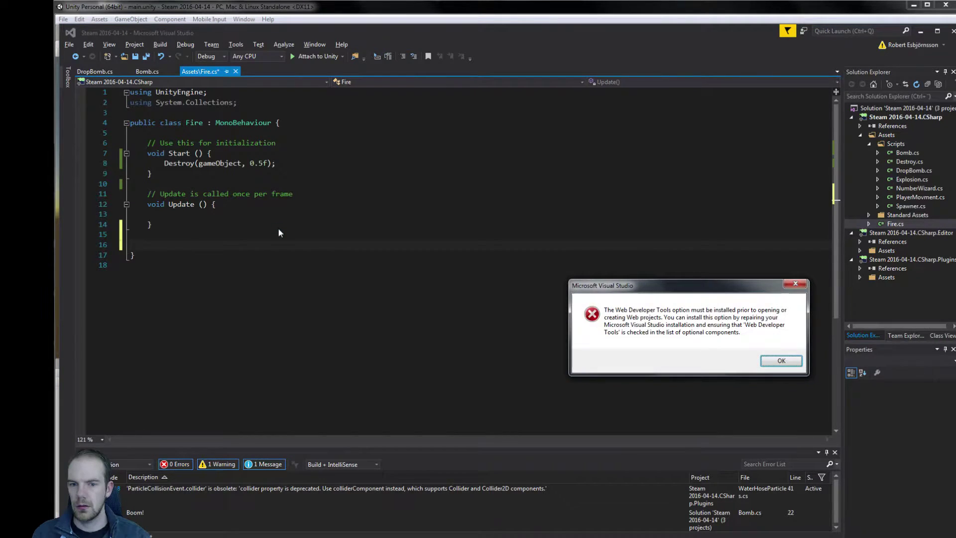
pyautogui.click(780, 361)
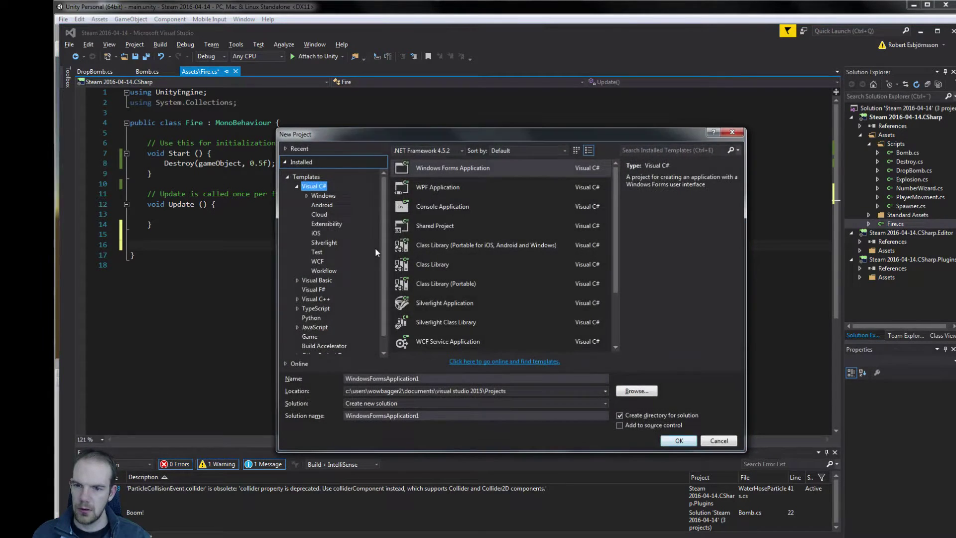
pyautogui.click(731, 441)
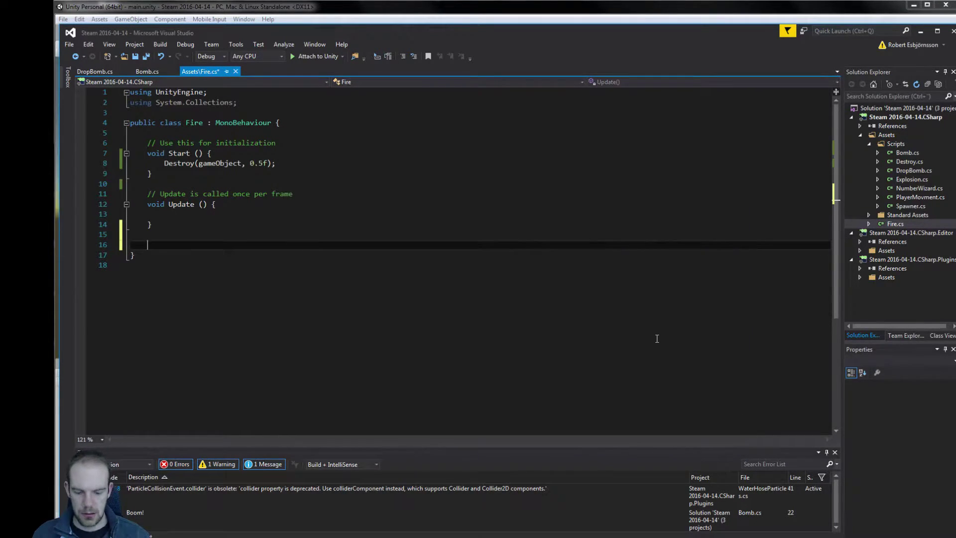
# - Insert an OnTriggerEnter2D(Collider2D) stub via Implement MonoBehaviours (Ctrl+Shift+M)
pyautogui.hotkey('ctrl', 'shift', 'm')
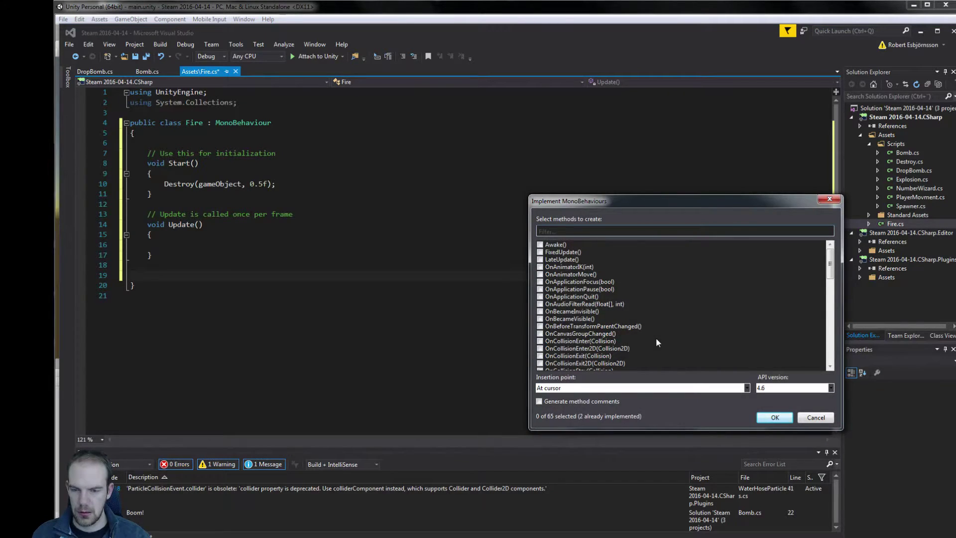
pyautogui.scroll(-5, 657, 261)
pyautogui.scroll(-5, 710, 284)
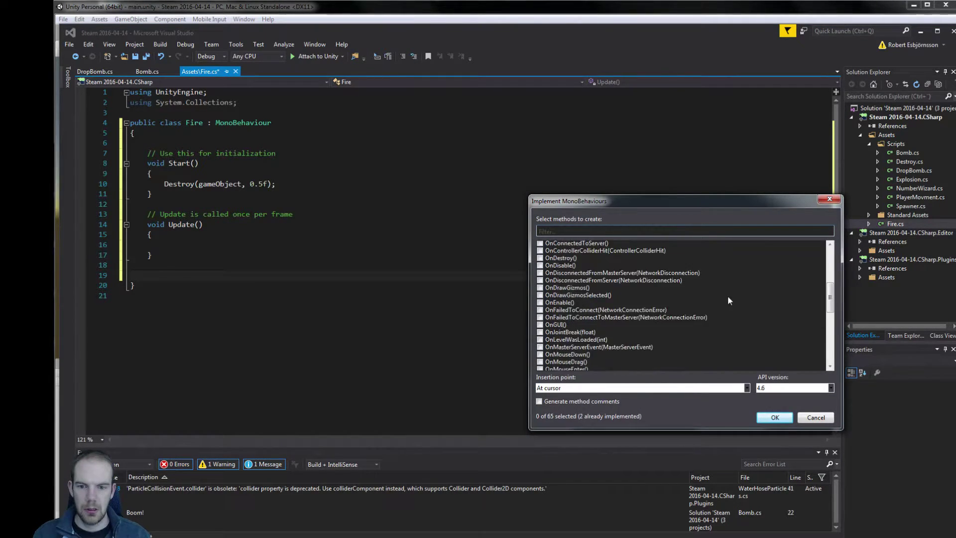
pyautogui.scroll(-6, 727, 294)
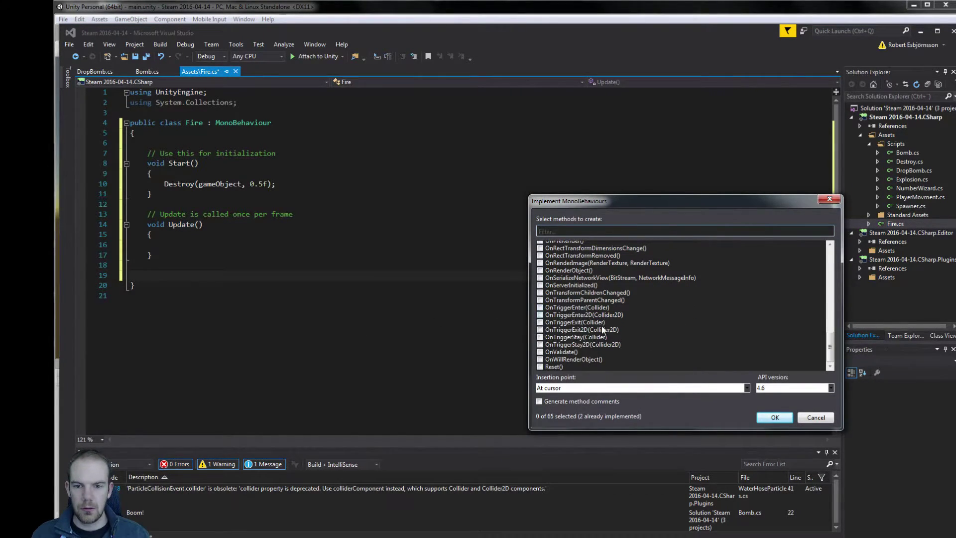
pyautogui.click(592, 315)
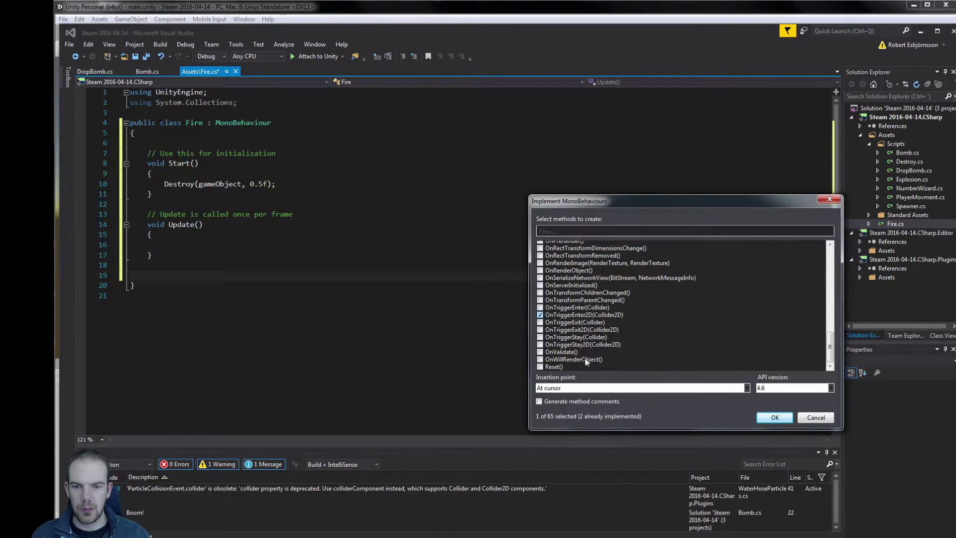
pyautogui.click(771, 421)
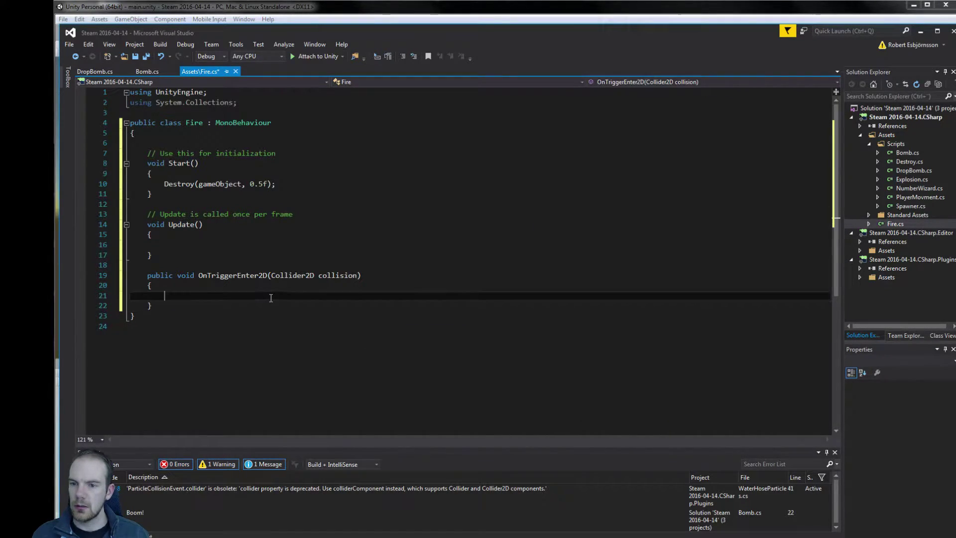
# - Write Destroy(collision.gameObject); inside OnTriggerEnter2D using IntelliSense
pyautogui.write('co')
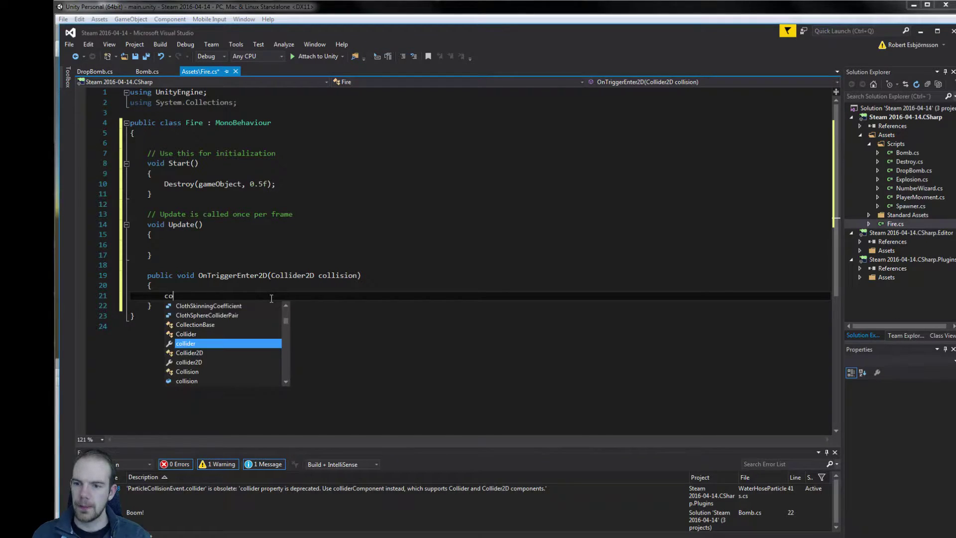
pyautogui.write('lli')
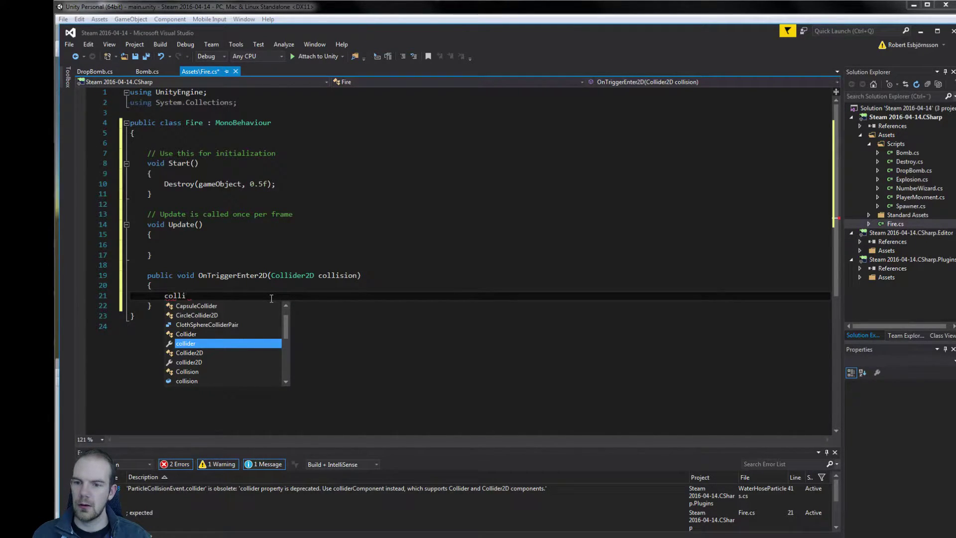
pyautogui.write('s')
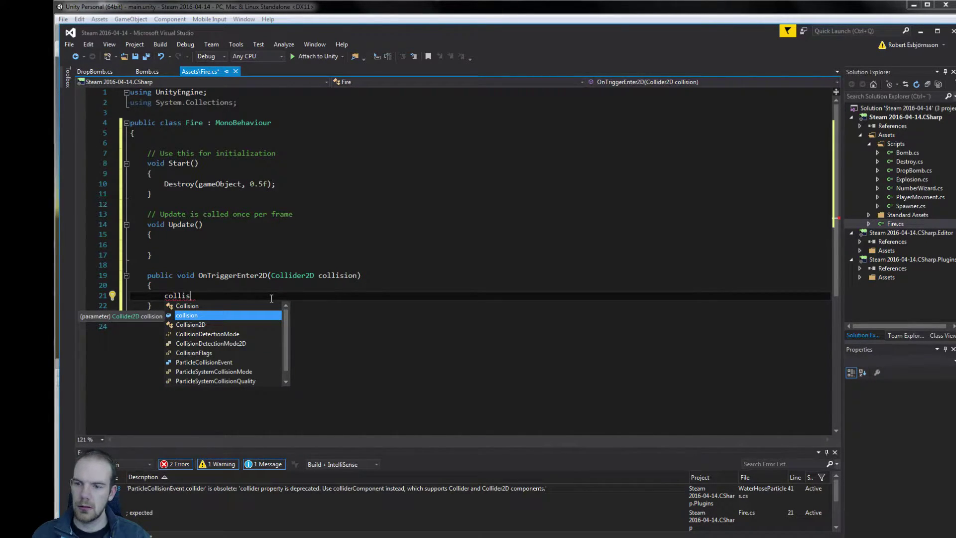
pyautogui.write('ion.g')
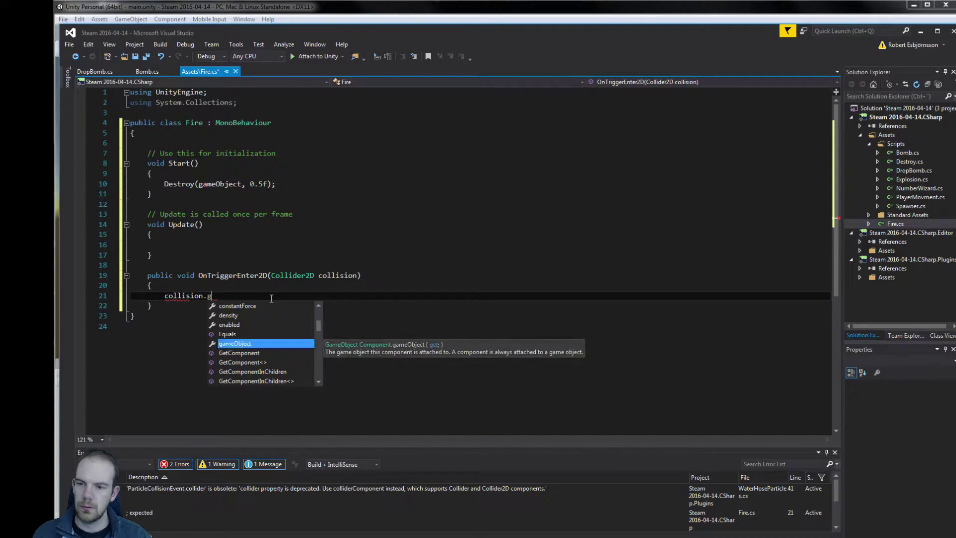
pyautogui.press('Tab')
pyautogui.press('Left')
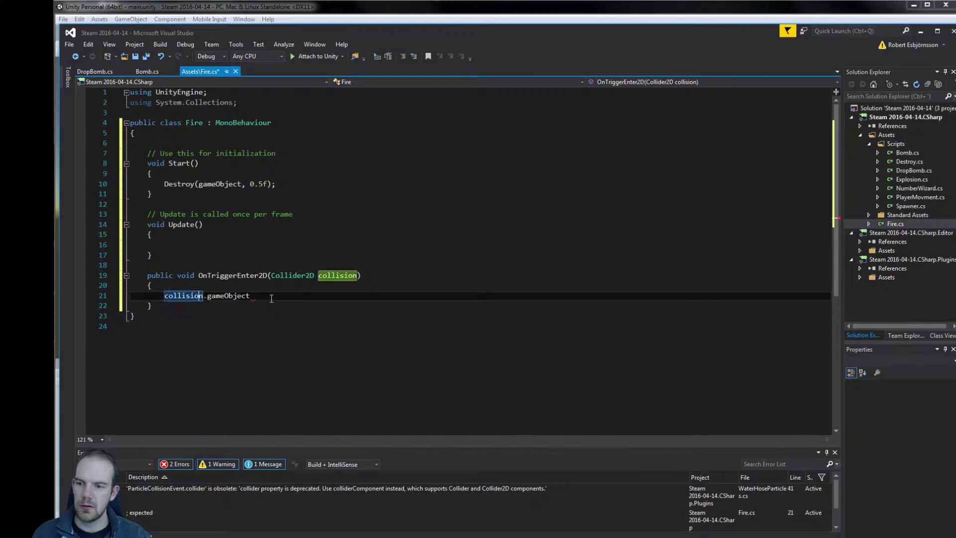
pyautogui.write('Destroy')
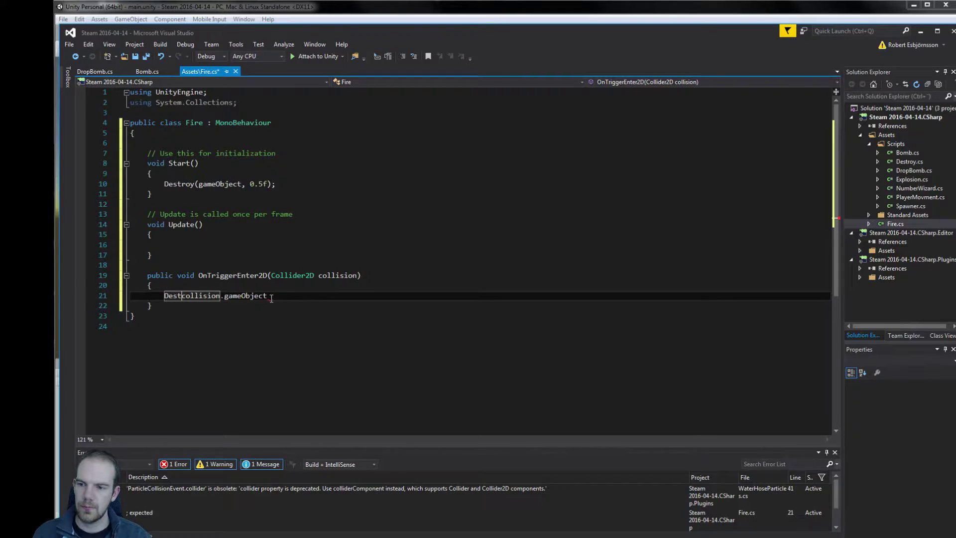
pyautogui.write('(')
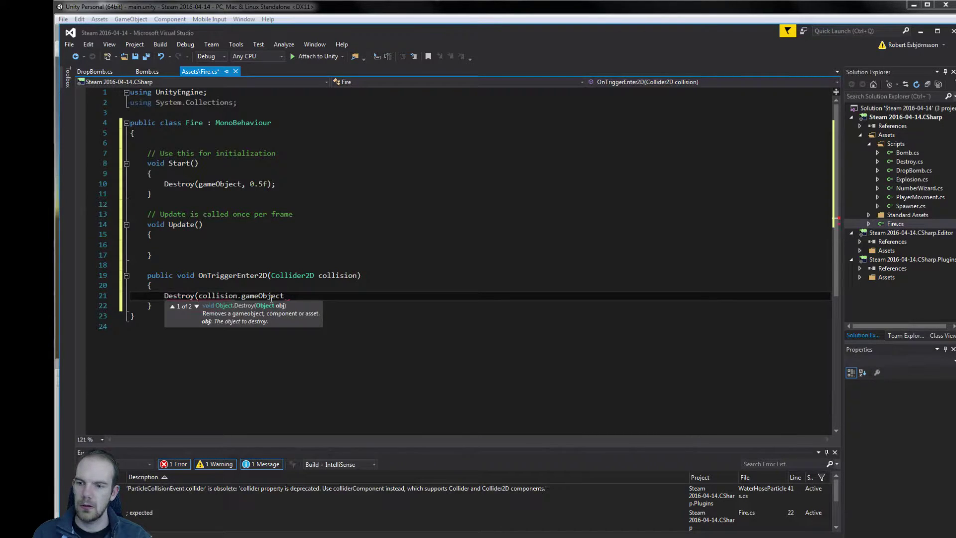
pyautogui.press('End')
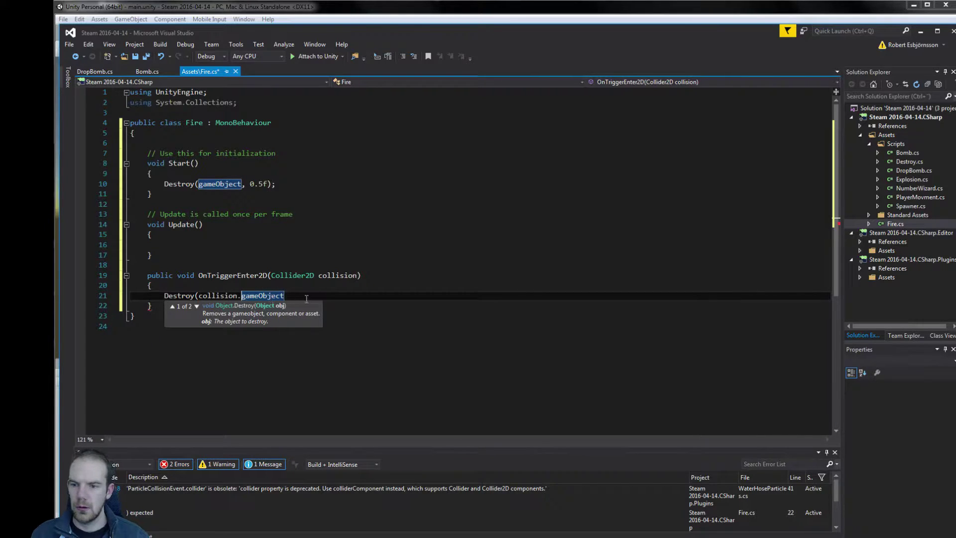
pyautogui.click(330, 297)
pyautogui.write(');')
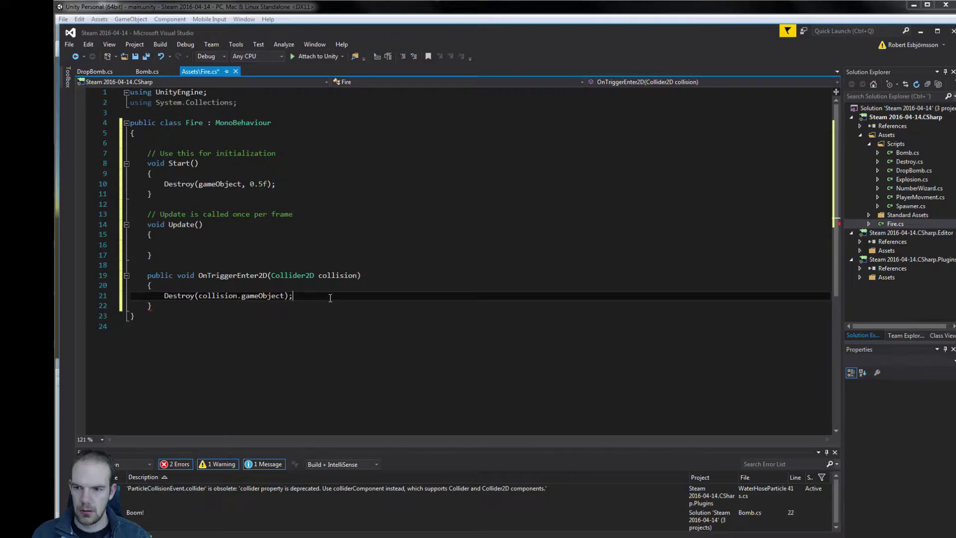
# - Save Fire.cs and start a play test in Unity
pyautogui.hotkey('ctrl', 's')
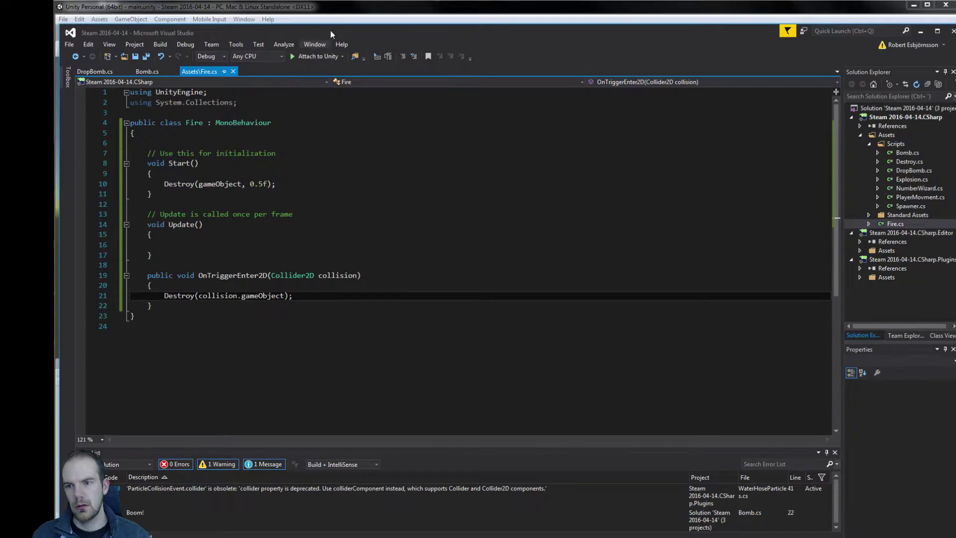
pyautogui.click(330, 20)
pyautogui.click(483, 34)
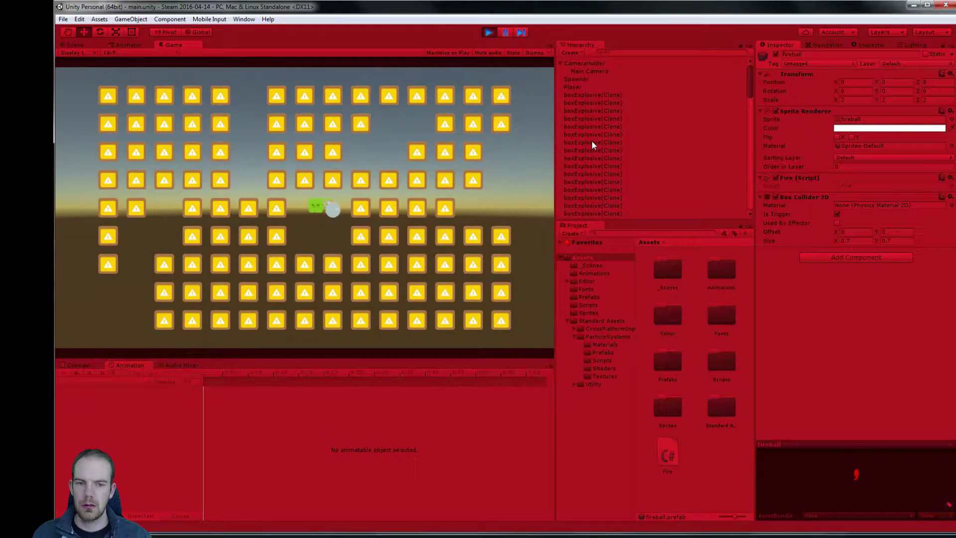
# - Drop a bomb and move the player to watch fireballs clear nearby boxes, then stop the game
pyautogui.press('Down')
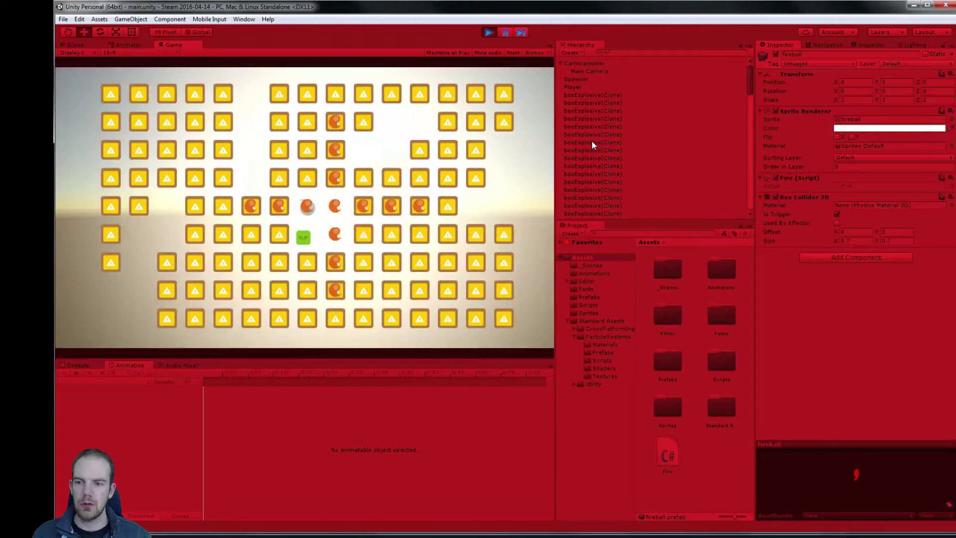
pyautogui.press('Right')
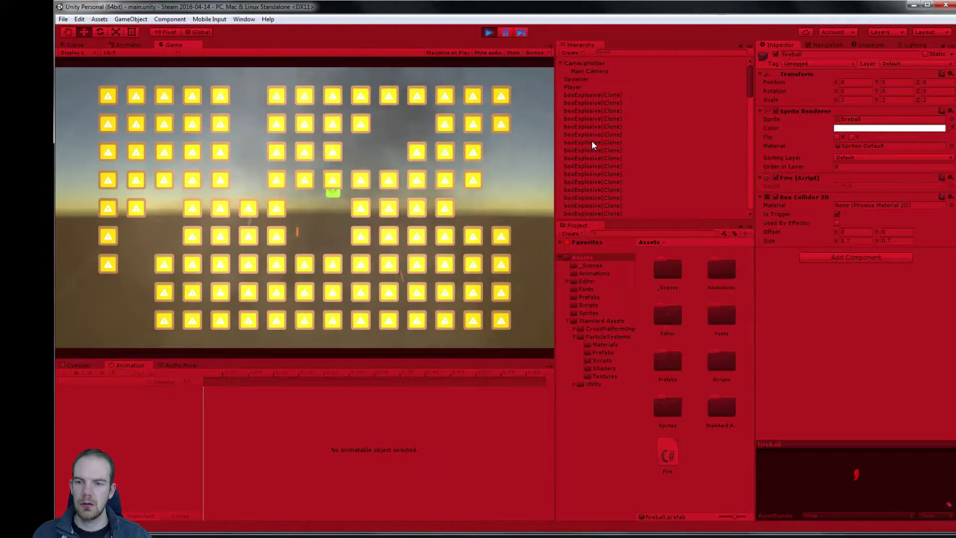
pyautogui.press('Up')
pyautogui.press('Down')
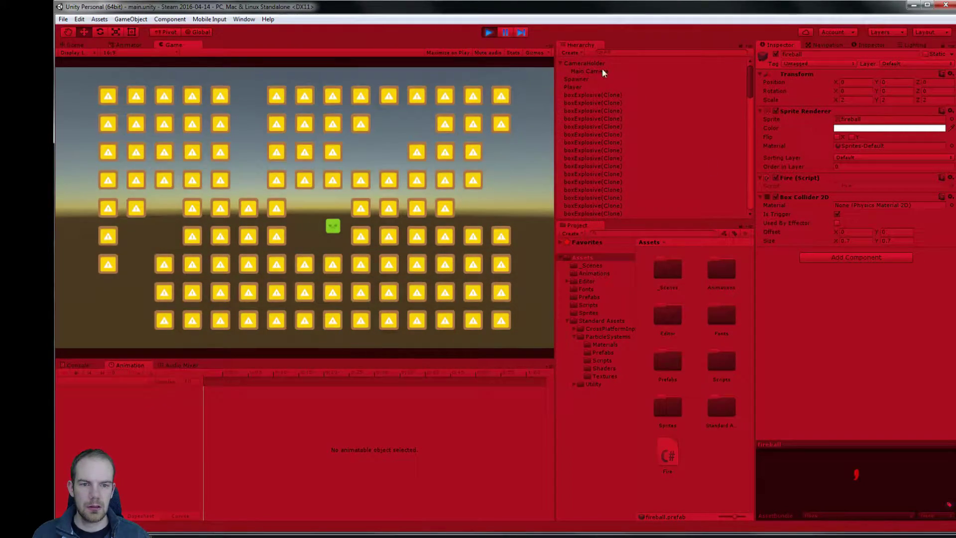
pyautogui.click(486, 30)
# - Review the Fire script's OnTriggerEnter2D collision code, then bring Unity back to the front
pyautogui.hotkey('alt', 'Tab')
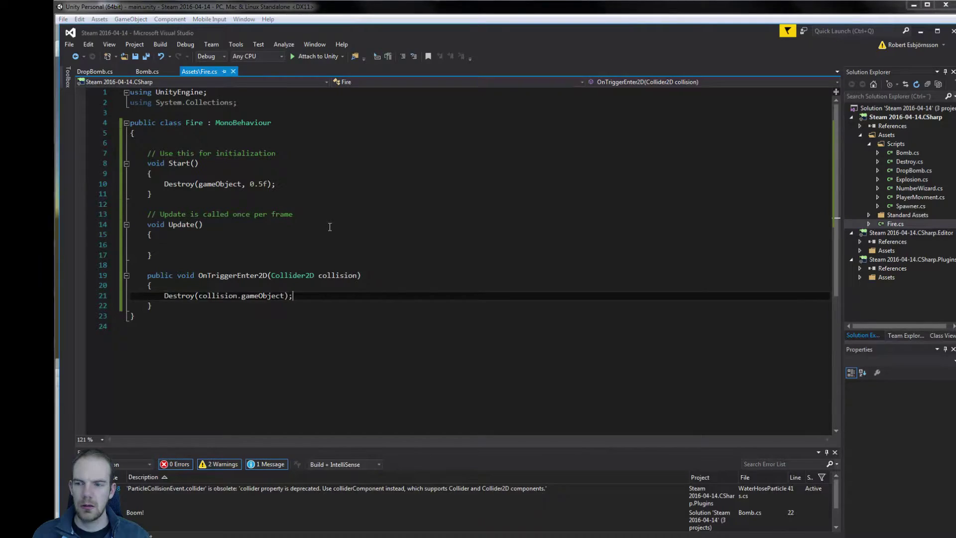
pyautogui.click(324, 287)
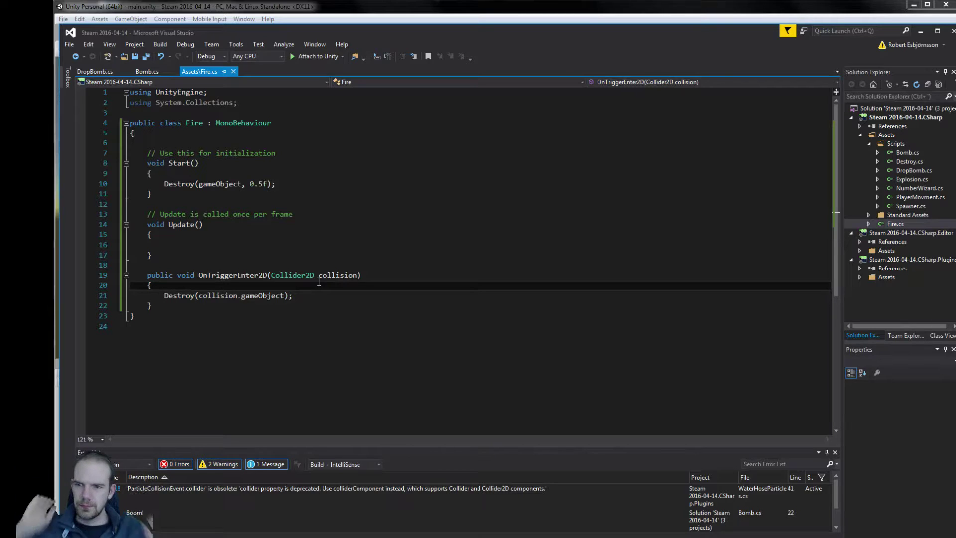
pyautogui.click(442, 3)
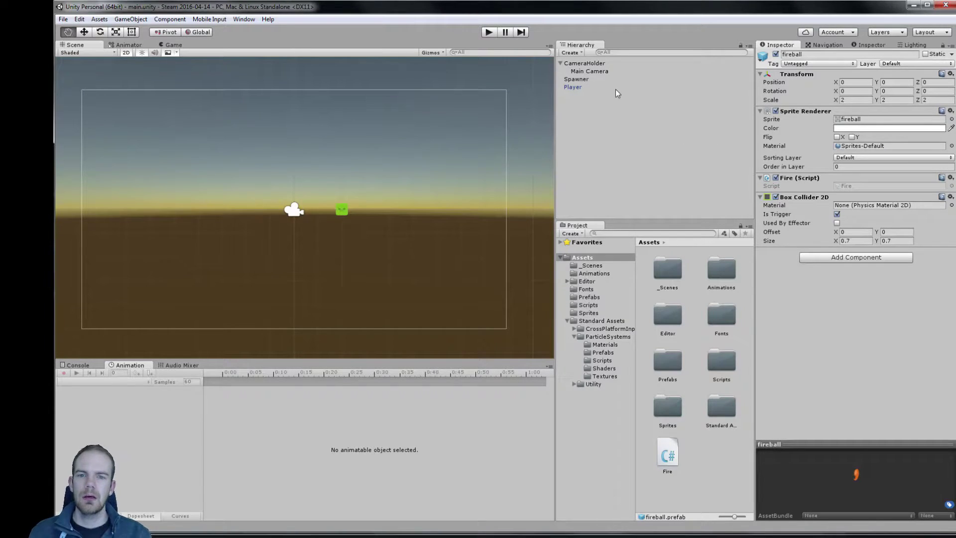
# - Check the boxExplosive sprite, then select the boxExplosive prefab in the Prefabs folder
pyautogui.click(593, 313)
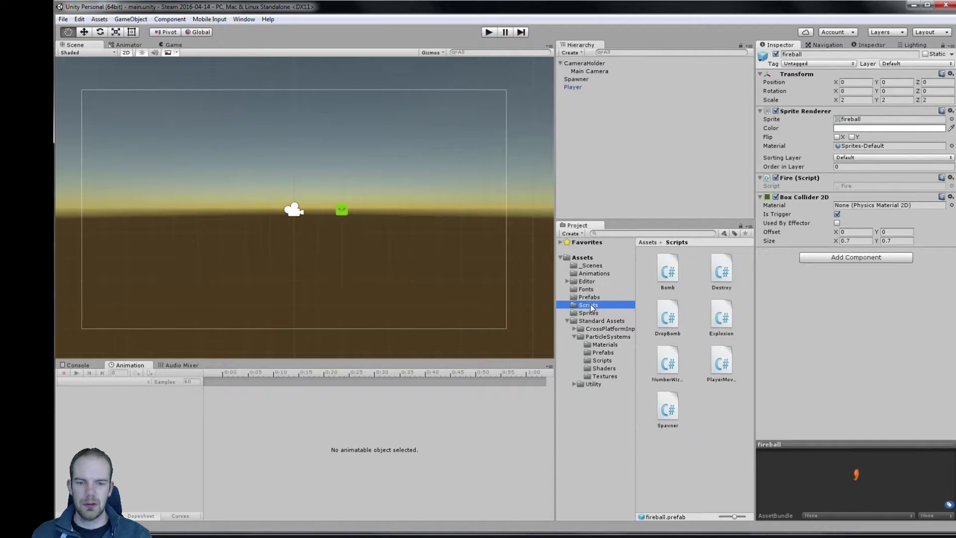
pyautogui.click(664, 358)
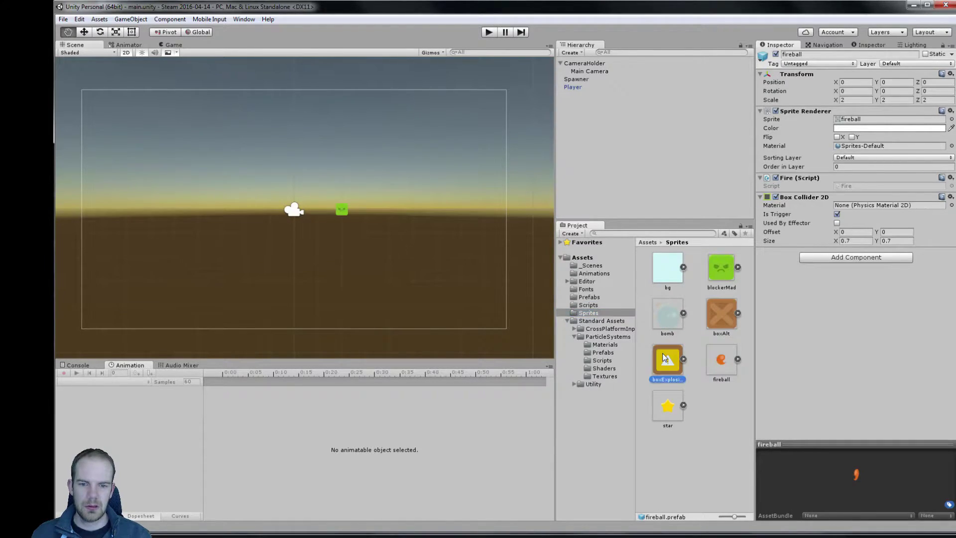
pyautogui.click(592, 297)
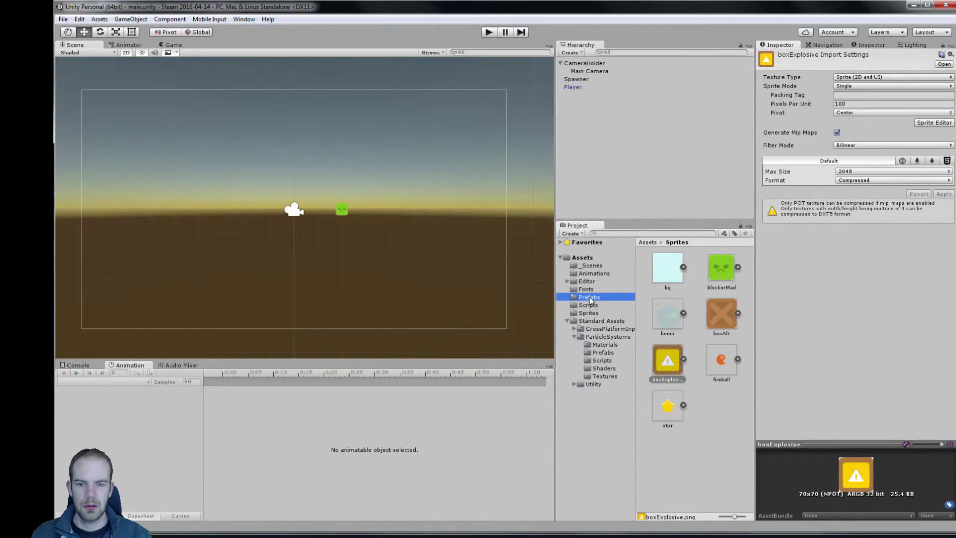
pyautogui.click(712, 290)
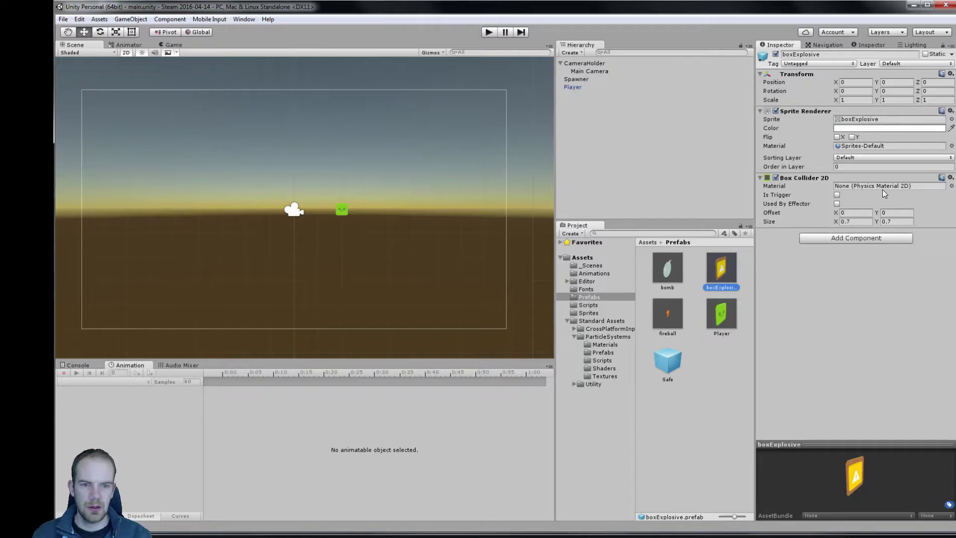
# - Give boxExplosive a kinematic Rigidbody 2D and start a play test
pyautogui.click(853, 239)
pyautogui.write('ri')
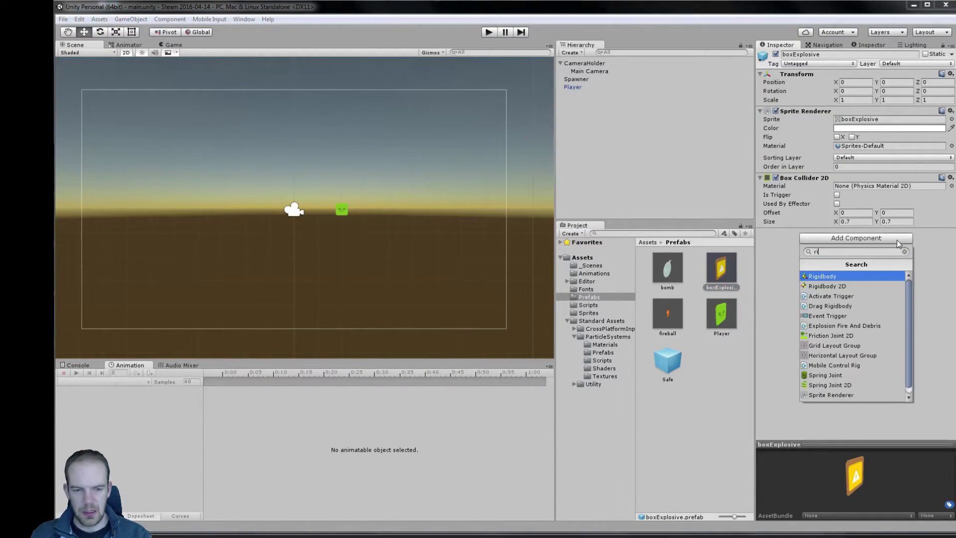
pyautogui.press('Down')
pyautogui.press('Return')
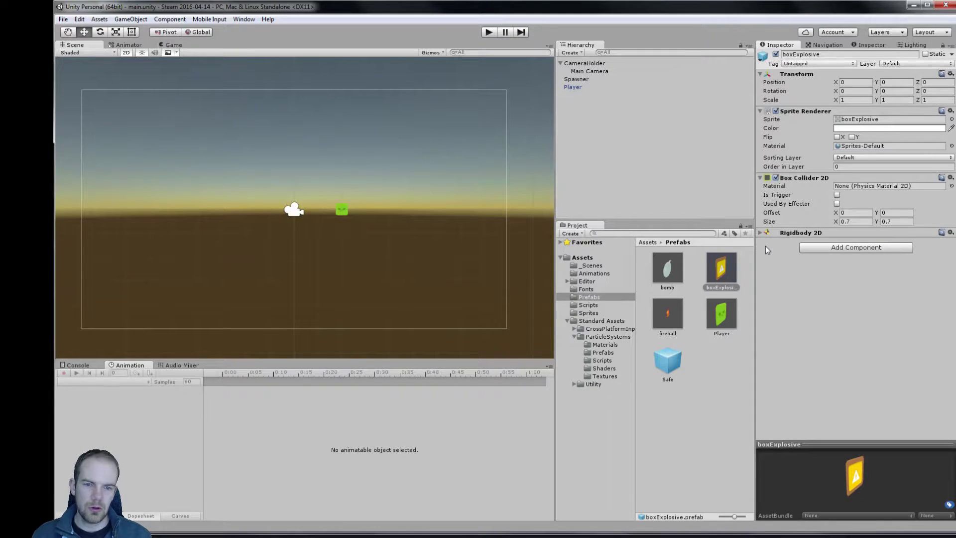
pyautogui.click(837, 285)
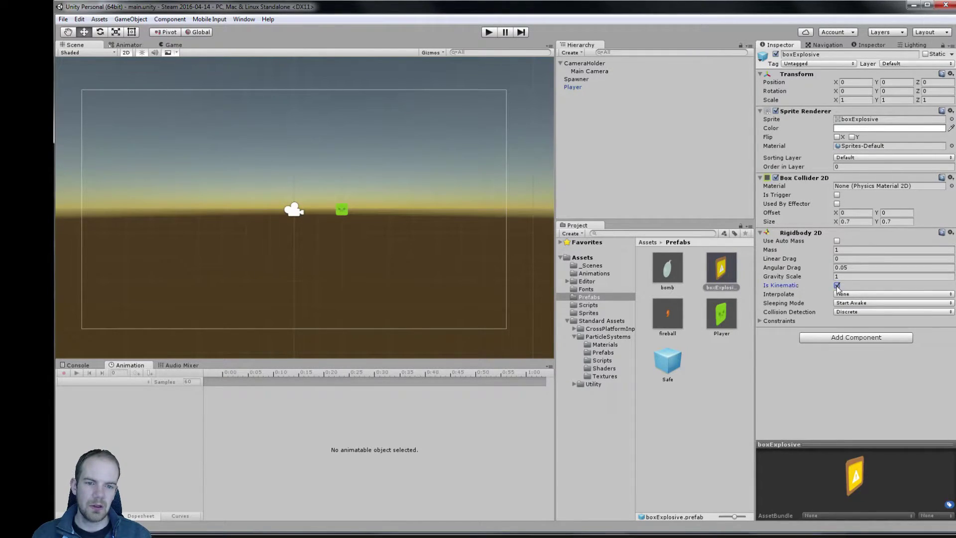
pyautogui.click(489, 32)
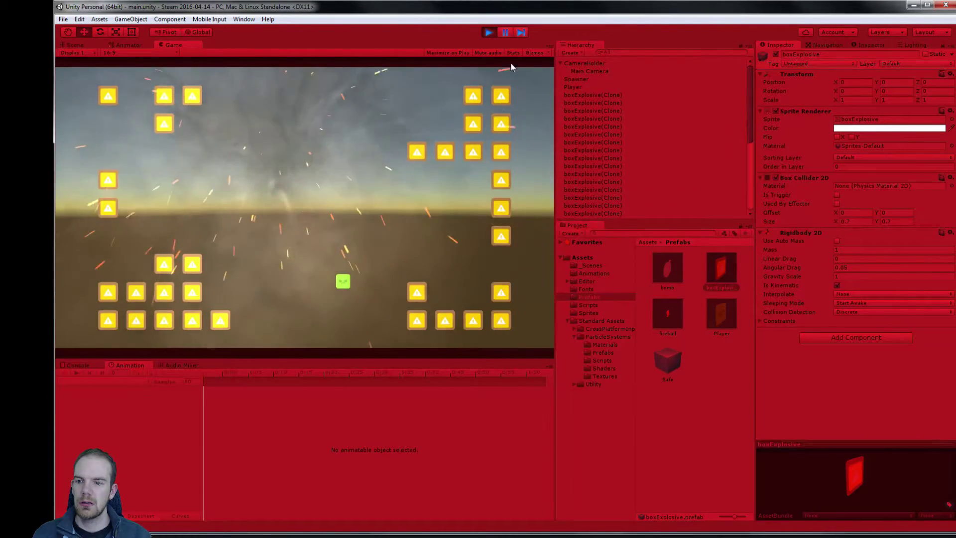
# - Stop the play test and select the fireball prefab
pyautogui.click(490, 33)
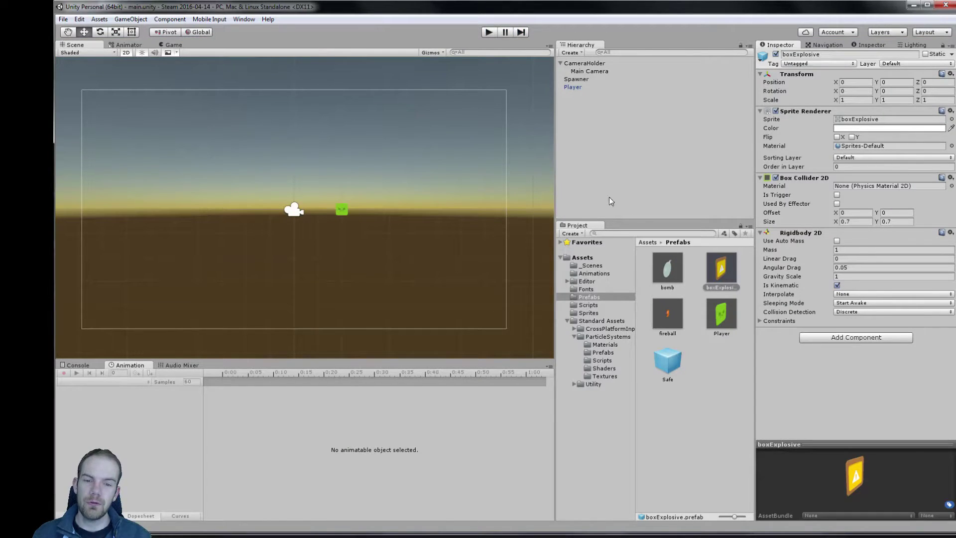
pyautogui.click(667, 314)
# - Set the fireball prefab's Transform scale to 1.5 on X, Y and Z
pyautogui.click(850, 101)
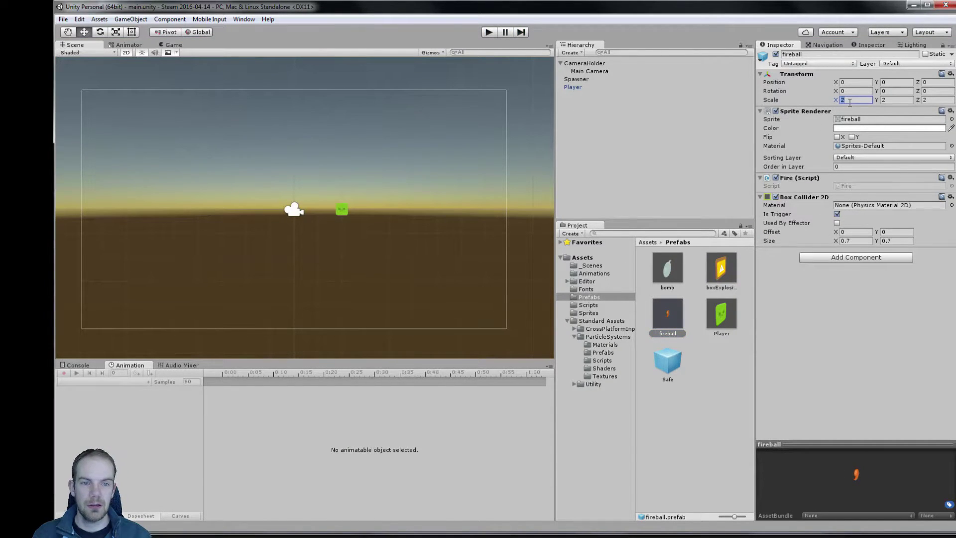
pyautogui.write('1.')
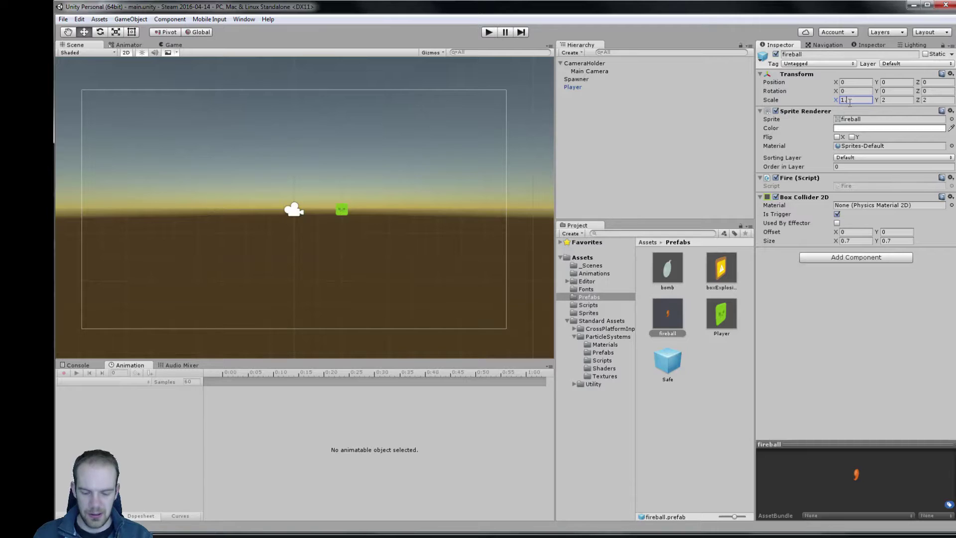
pyautogui.write('5')
pyautogui.press('Tab')
pyautogui.write('1.5')
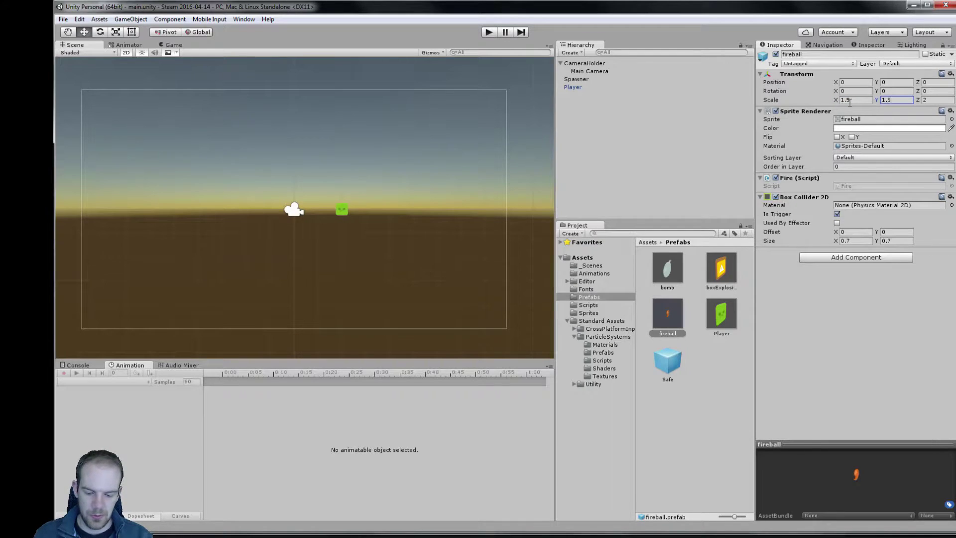
pyautogui.press('Tab')
pyautogui.write('1.5')
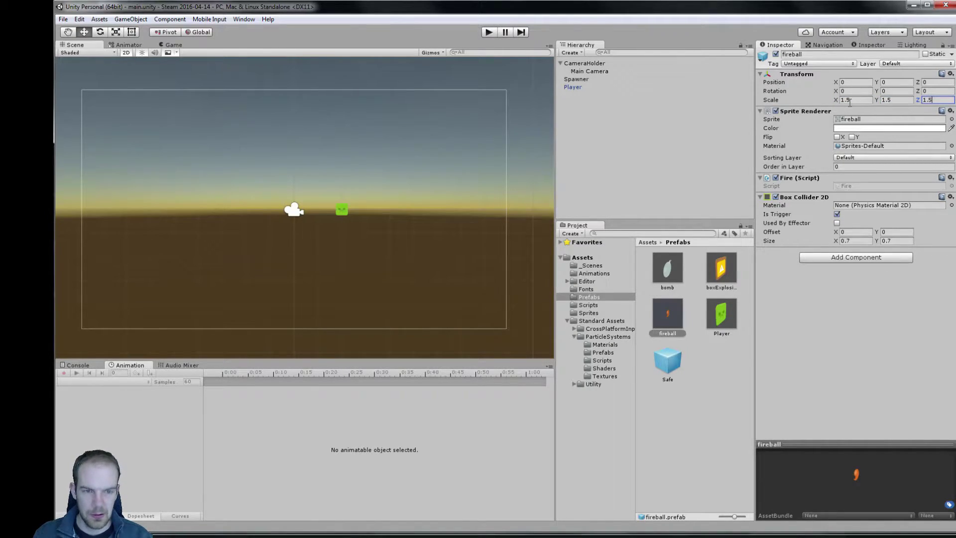
pyautogui.click(667, 314)
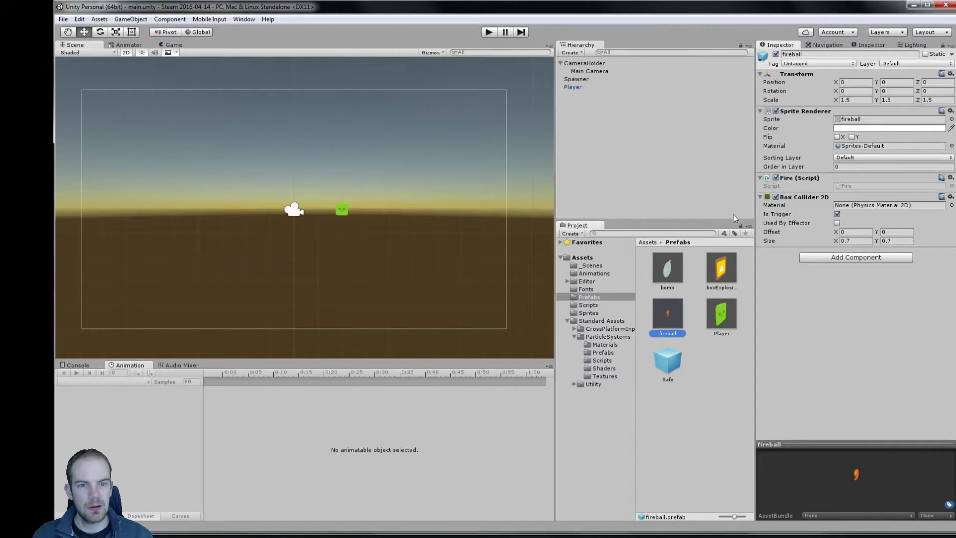
# - Give the fireball sprite 22-pixel borders on all four sides in the Sprite Editor and apply
pyautogui.click(588, 314)
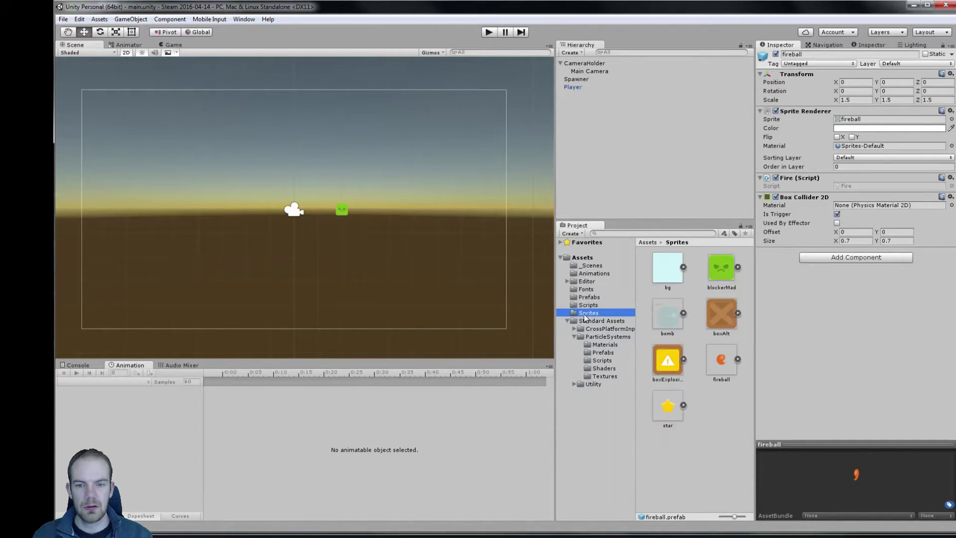
pyautogui.click(718, 363)
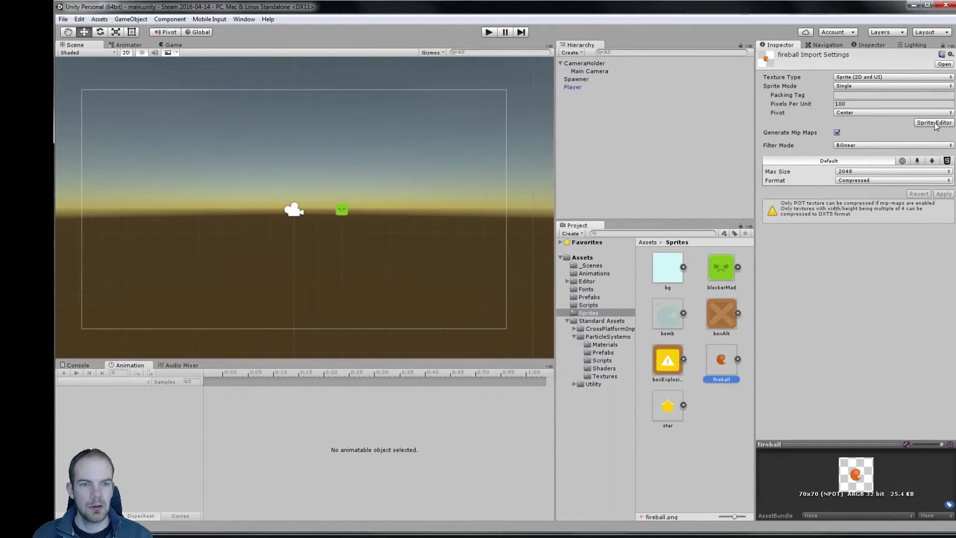
pyautogui.click(929, 123)
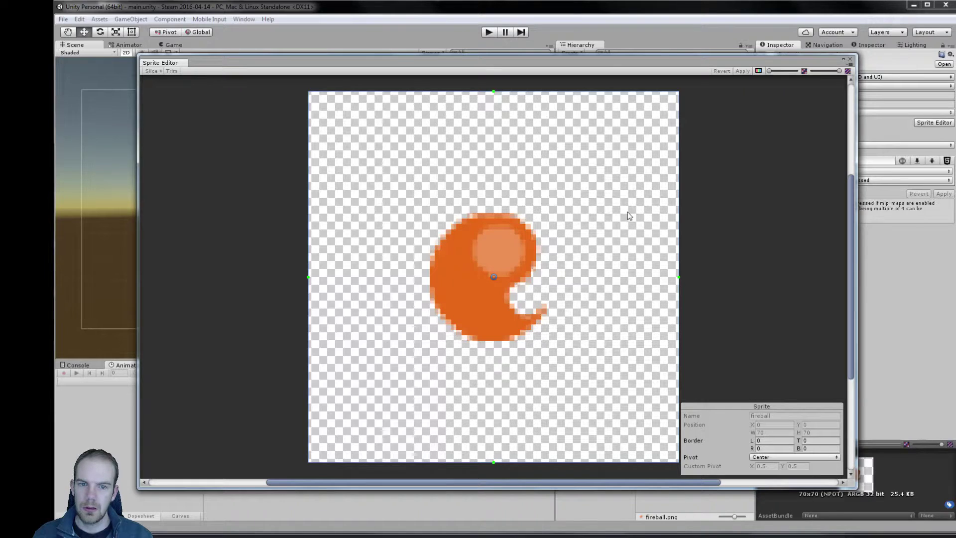
pyautogui.moveTo(679, 277); pyautogui.dragTo(562, 276)
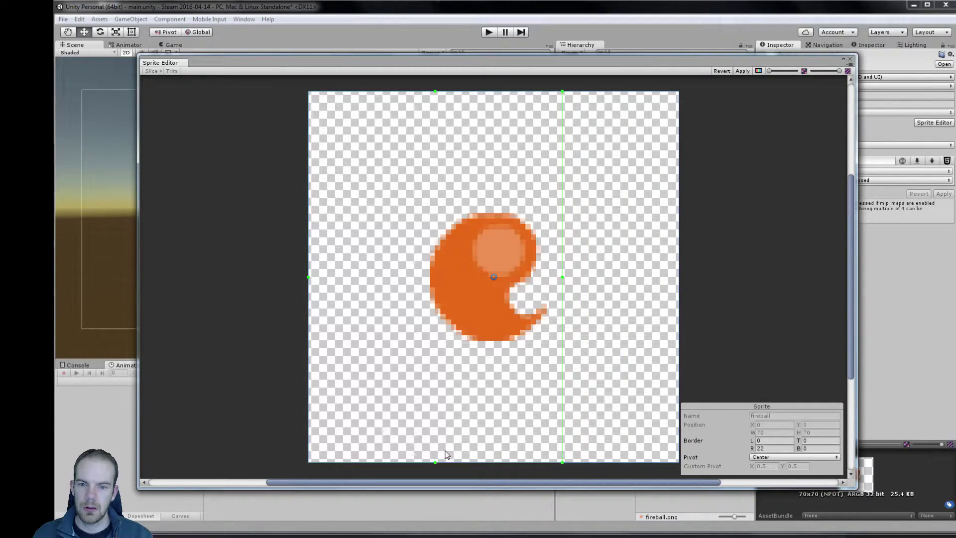
pyautogui.moveTo(436, 462); pyautogui.dragTo(442, 347)
pyautogui.moveTo(307, 218); pyautogui.dragTo(426, 223)
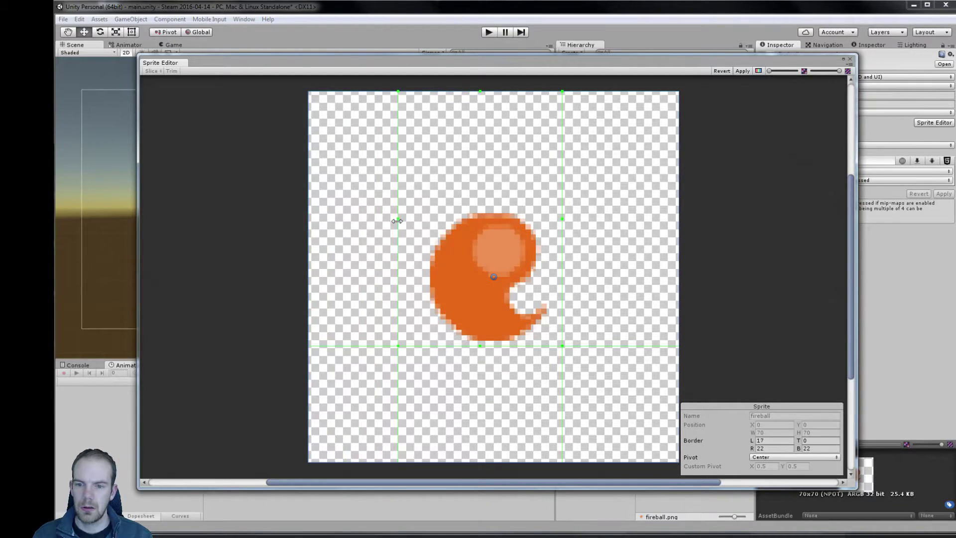
pyautogui.moveTo(493, 91); pyautogui.dragTo(489, 203)
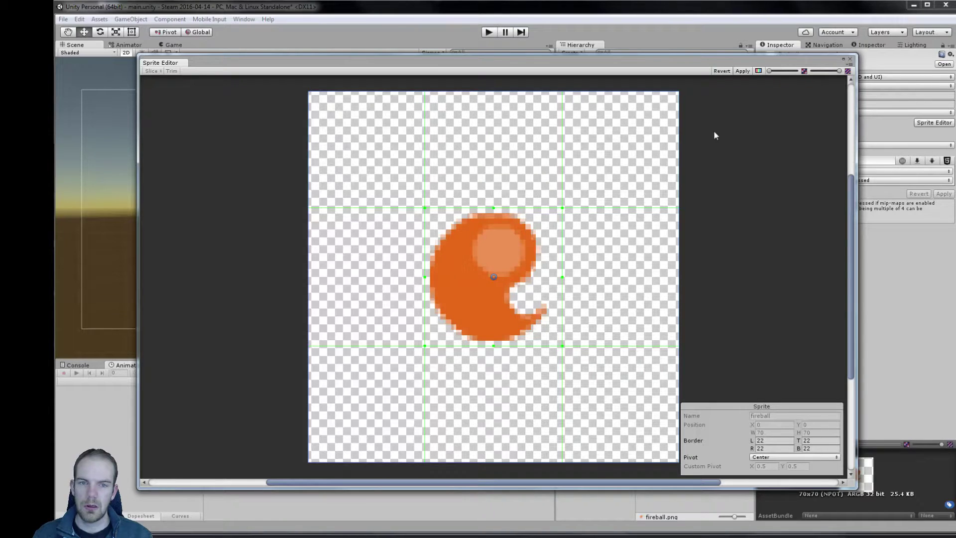
pyautogui.click(742, 72)
pyautogui.click(850, 59)
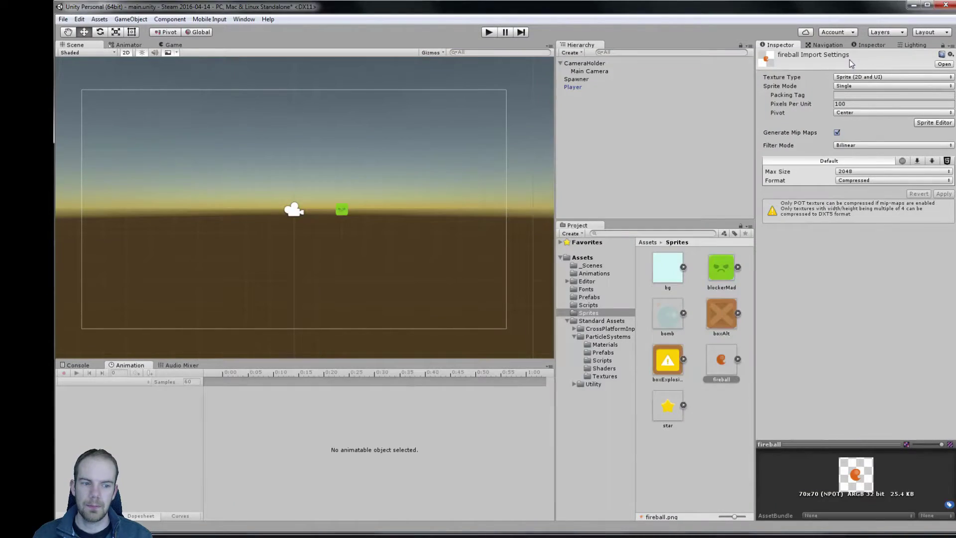
# - Play-test the resized fireballs, stop, and switch to Visual Studio
pyautogui.click(488, 32)
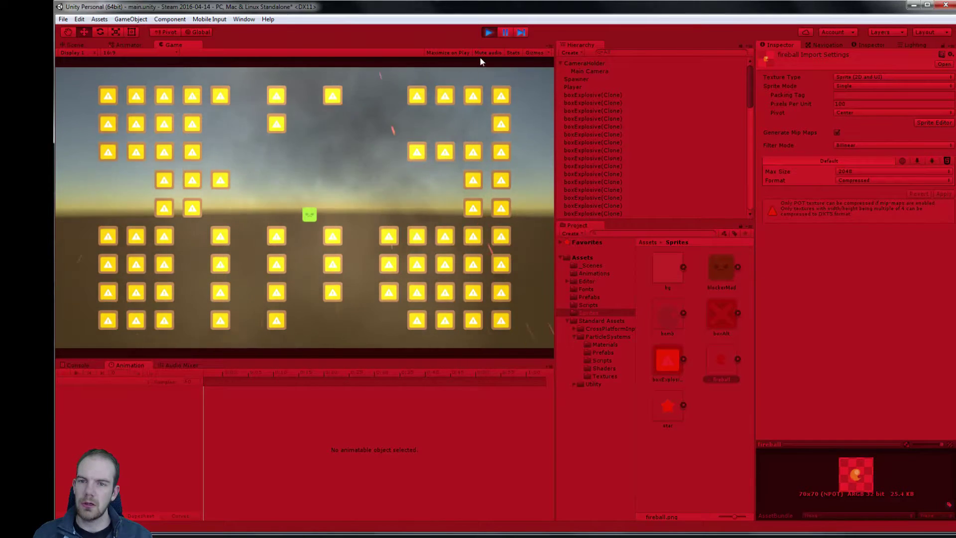
pyautogui.click(490, 34)
pyautogui.hotkey('alt', 'Tab')
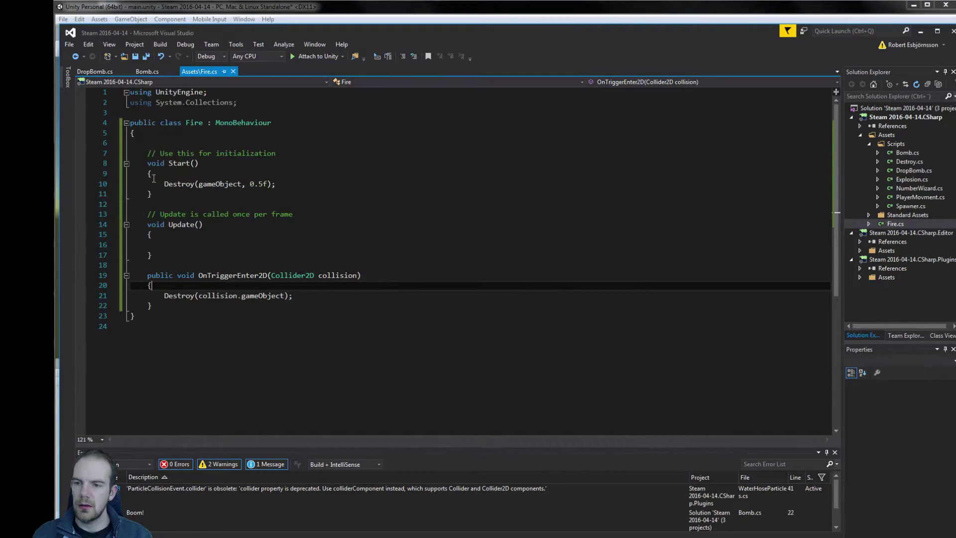
# - In Bomb.cs, place the caret inside Boom()'s vertical fire-spawning loop
pyautogui.click(147, 72)
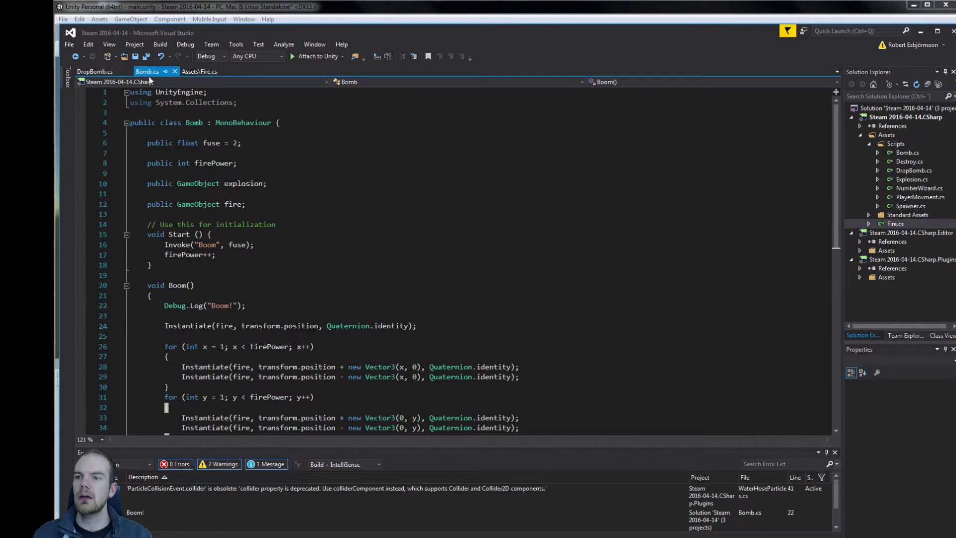
pyautogui.scroll(-5, 362, 286)
pyautogui.scroll(1, 550, 282)
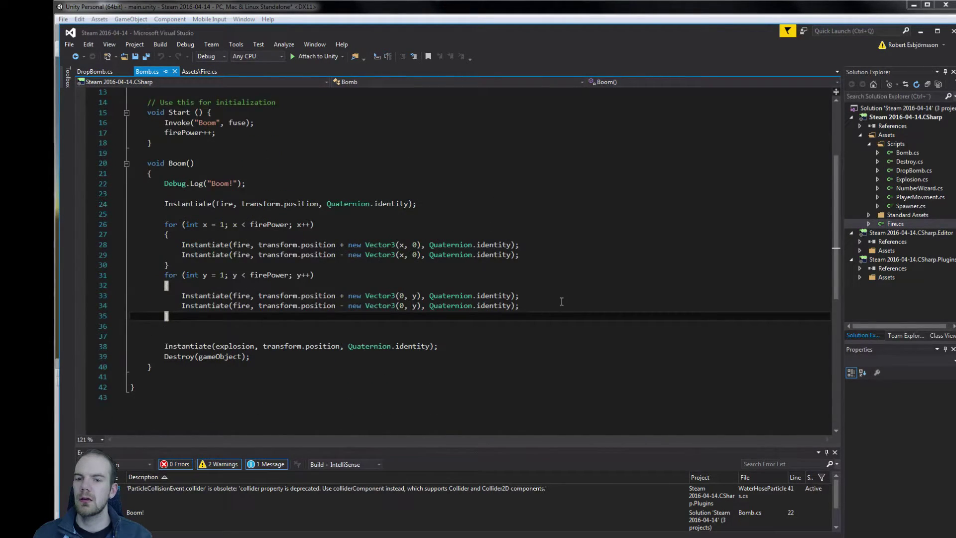
pyautogui.click(563, 303)
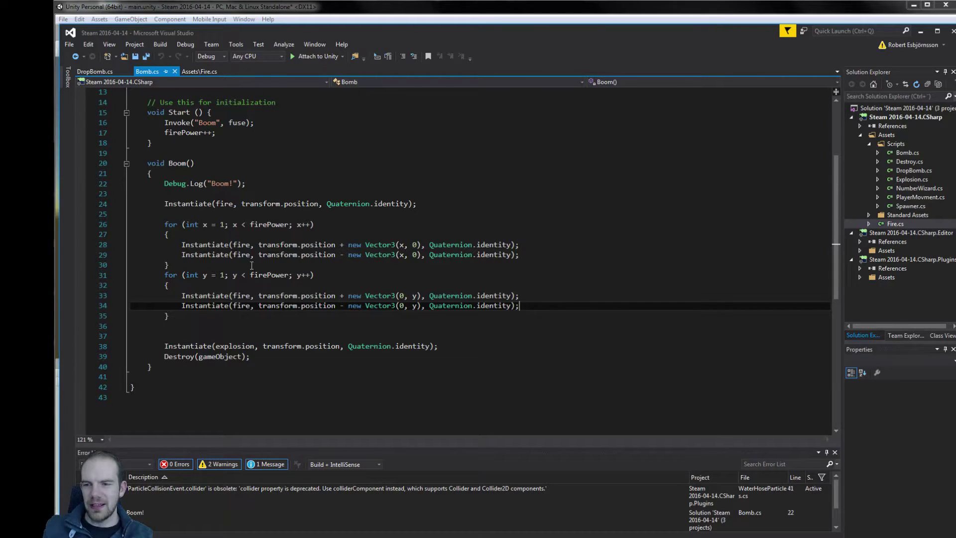
pyautogui.moveTo(181, 247); pyautogui.dragTo(550, 251)
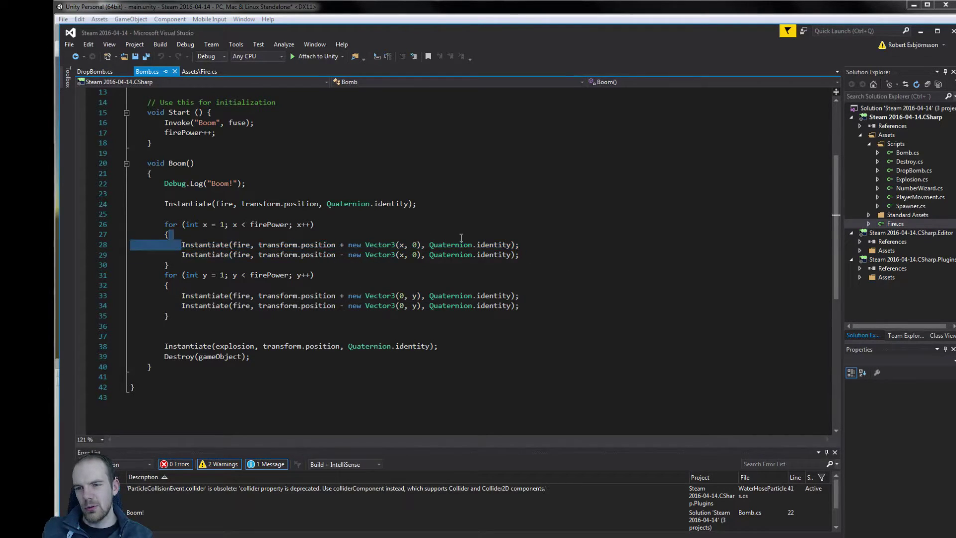
pyautogui.click(551, 254)
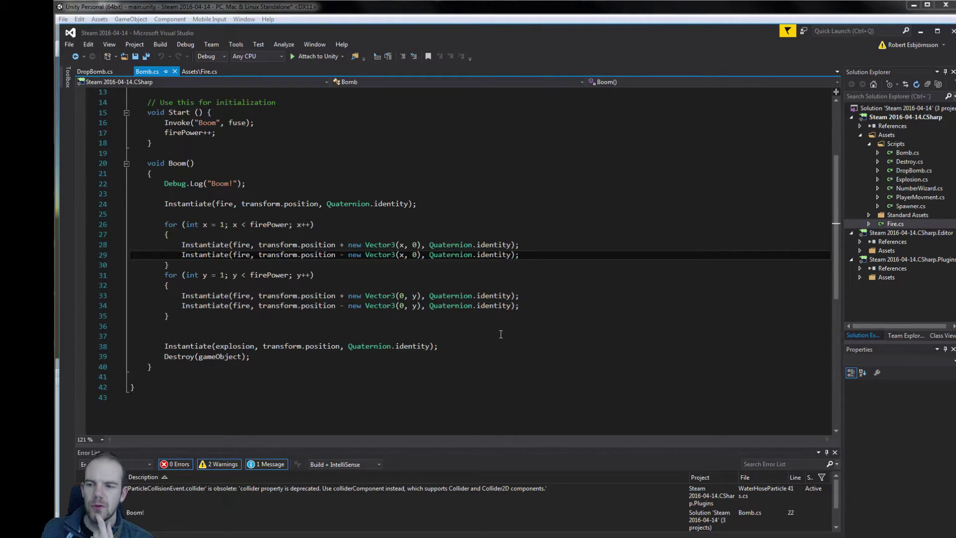
pyautogui.moveTo(501, 332)
pyautogui.mouseDown()
pyautogui.moveTo(139, 234)
pyautogui.moveTo(139, 225)
pyautogui.mouseUp()
pyautogui.click(373, 221)
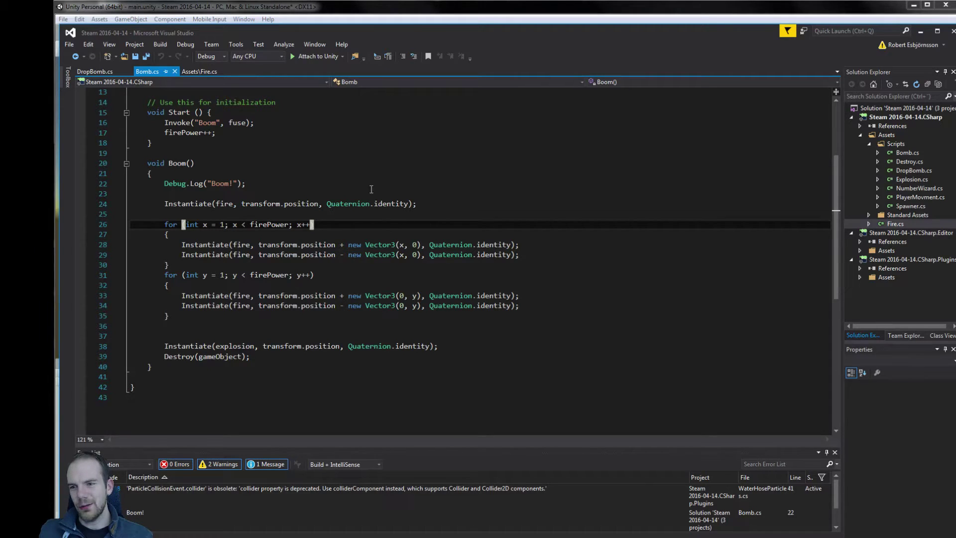
# - Review Bomb.cs's Start method, glance over DropBomb.cs and Fire.cs, then return to Bomb.cs
pyautogui.scroll(1, 370, 189)
pyautogui.scroll(3, 371, 190)
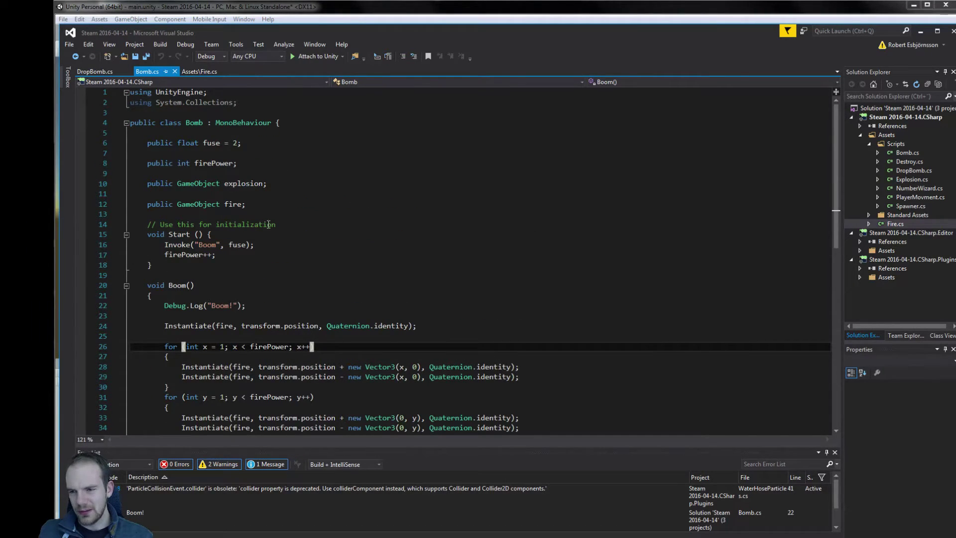
pyautogui.click(248, 255)
pyautogui.click(249, 275)
pyautogui.scroll(-8, 248, 272)
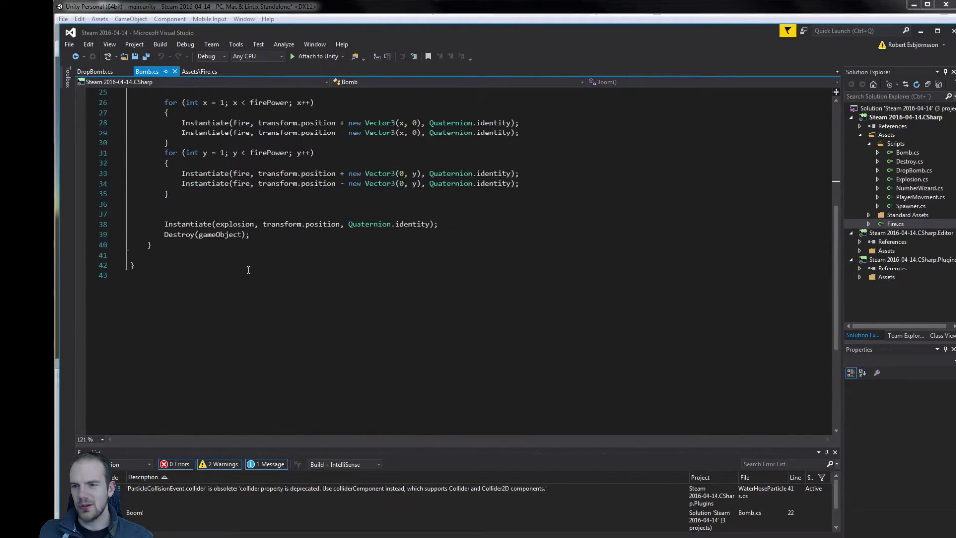
pyautogui.scroll(6, 249, 269)
pyautogui.click(105, 75)
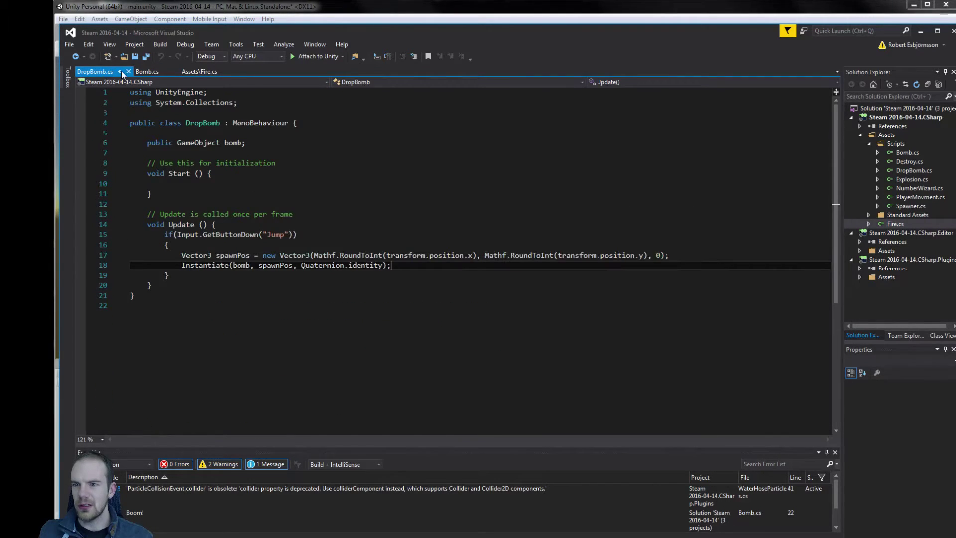
pyautogui.click(190, 71)
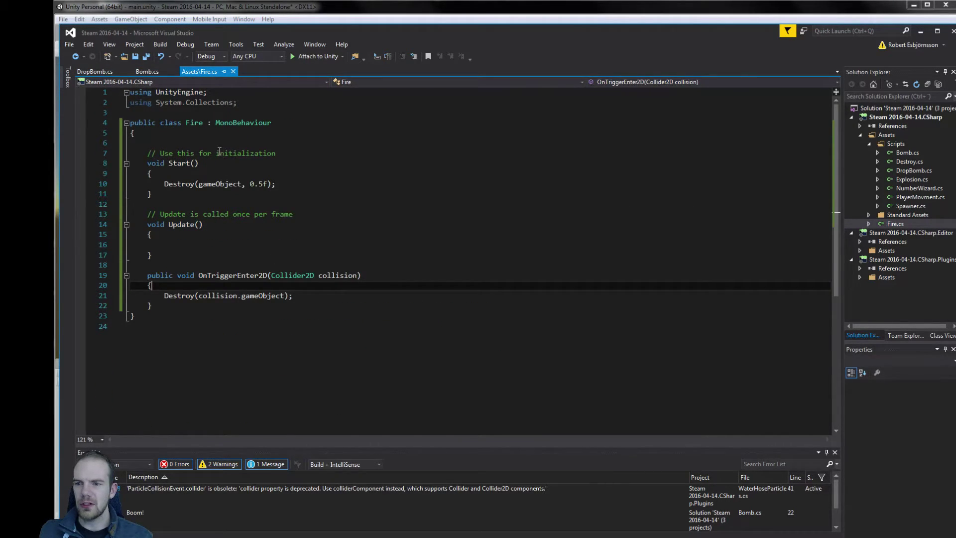
pyautogui.click(143, 71)
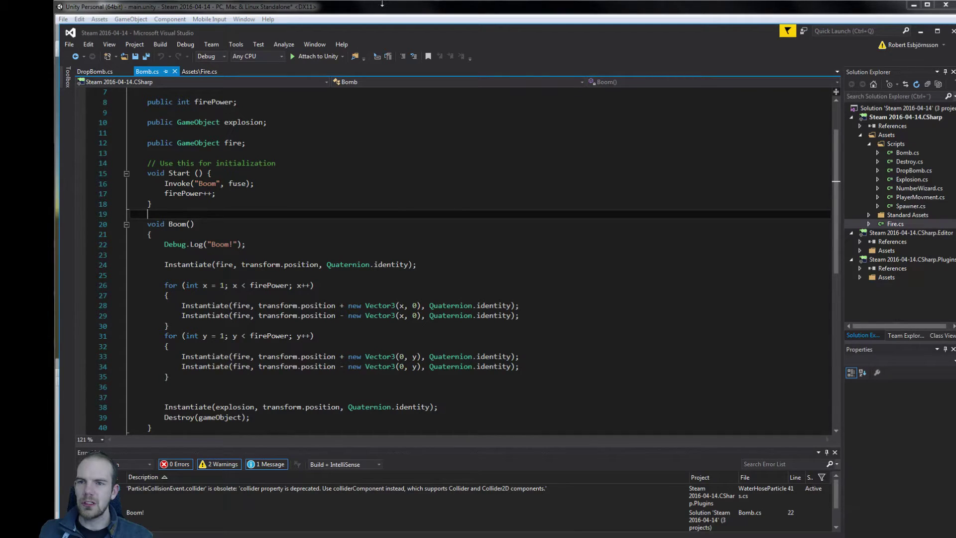
# - Return to Unity, start a play test, and drop the first bombs beside the boxes
pyautogui.click(384, 15)
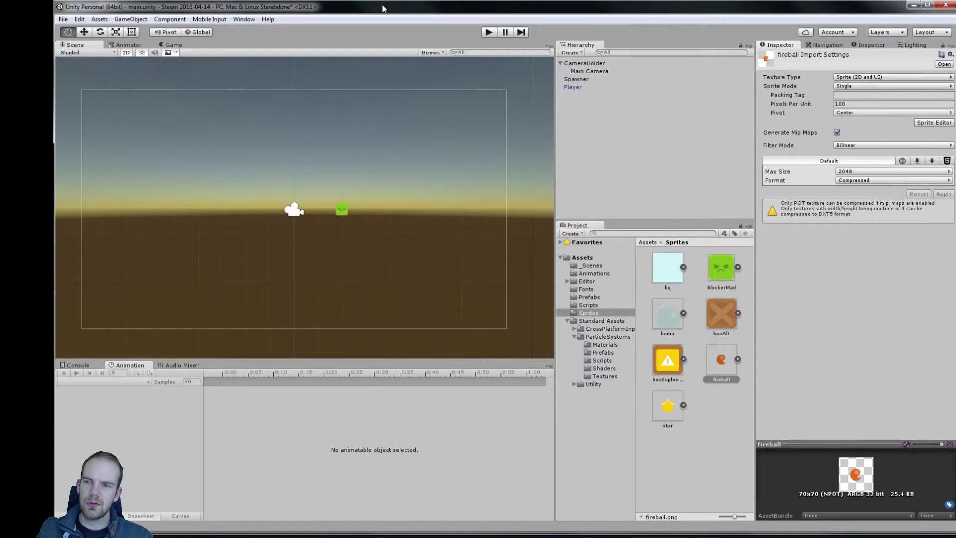
pyautogui.click(488, 32)
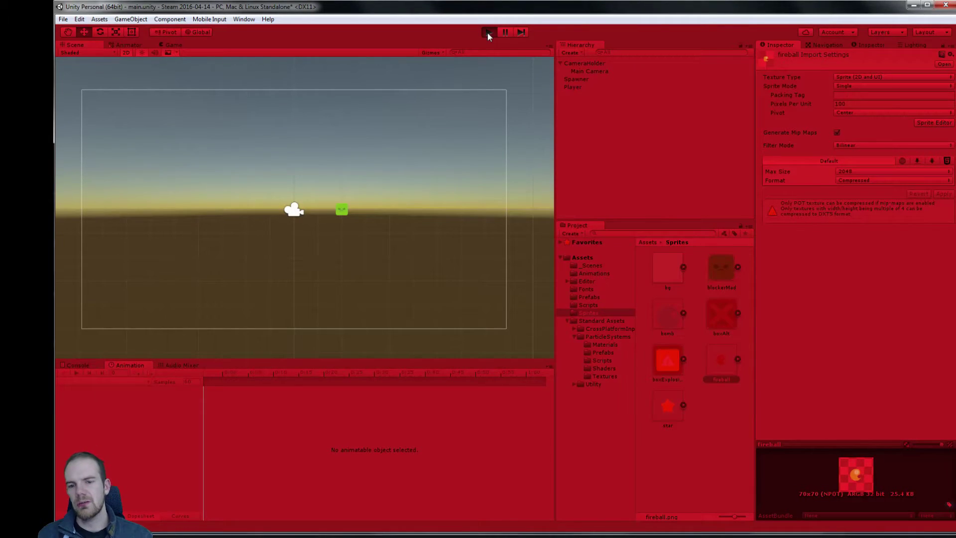
pyautogui.press('Down')
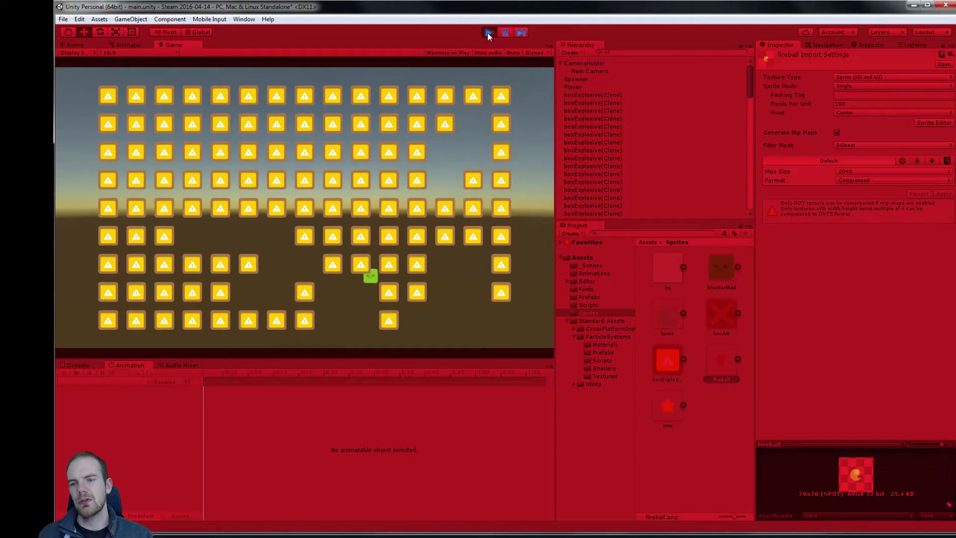
pyautogui.press('space')
pyautogui.press('Left')
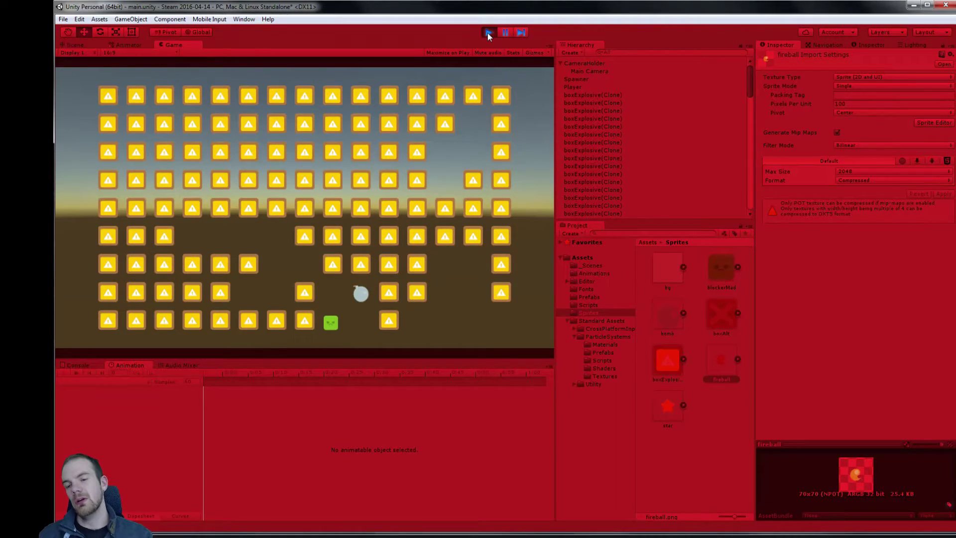
pyautogui.press('Up')
pyautogui.press('Right')
pyautogui.press('Up')
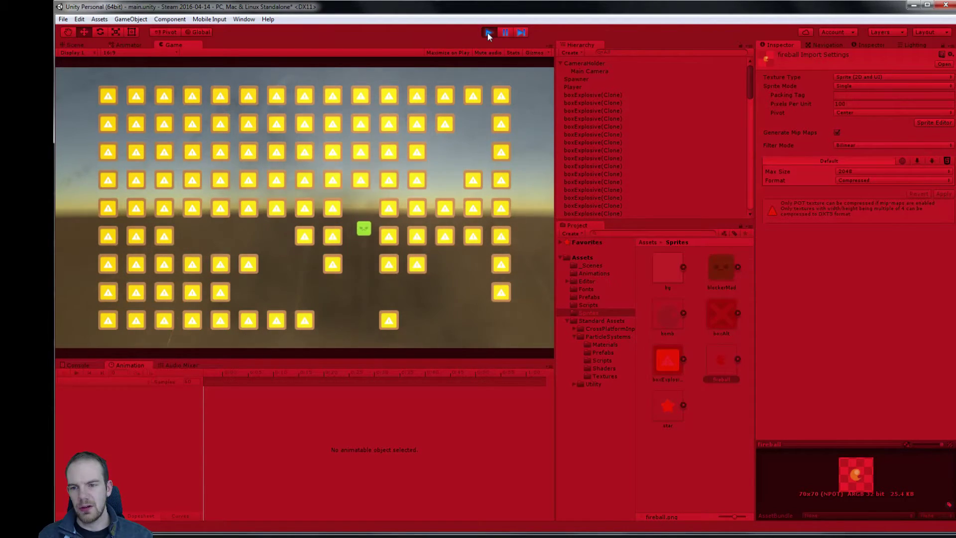
pyautogui.press('Down')
pyautogui.press('space')
pyautogui.press('Left')
pyautogui.press('Down')
pyautogui.press('Right')
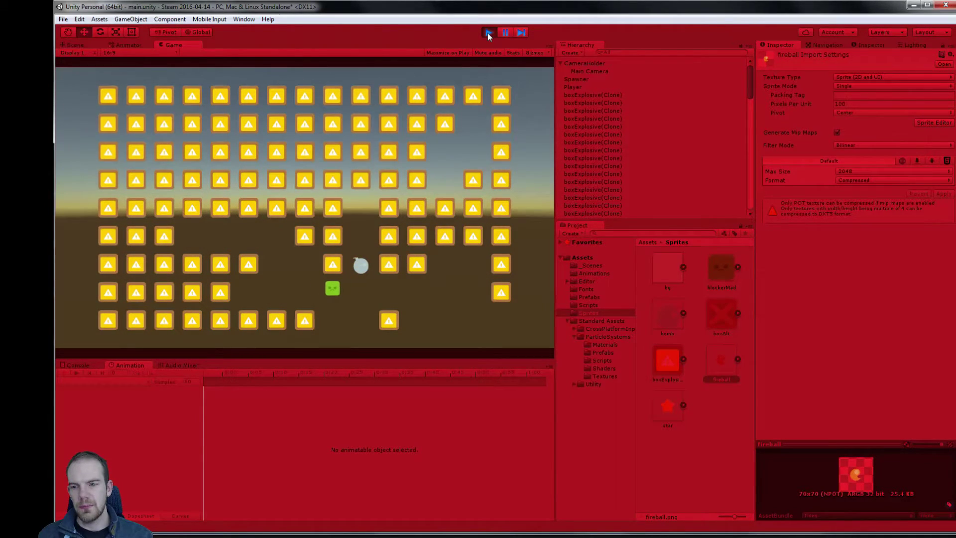
pyautogui.press('Up')
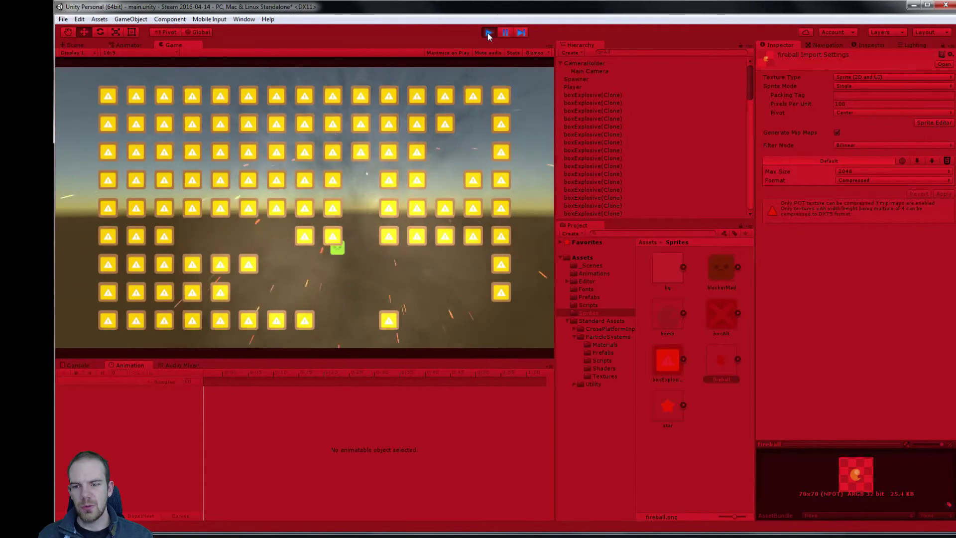
pyautogui.press('Right')
pyautogui.press('Right')
pyautogui.press('Down')
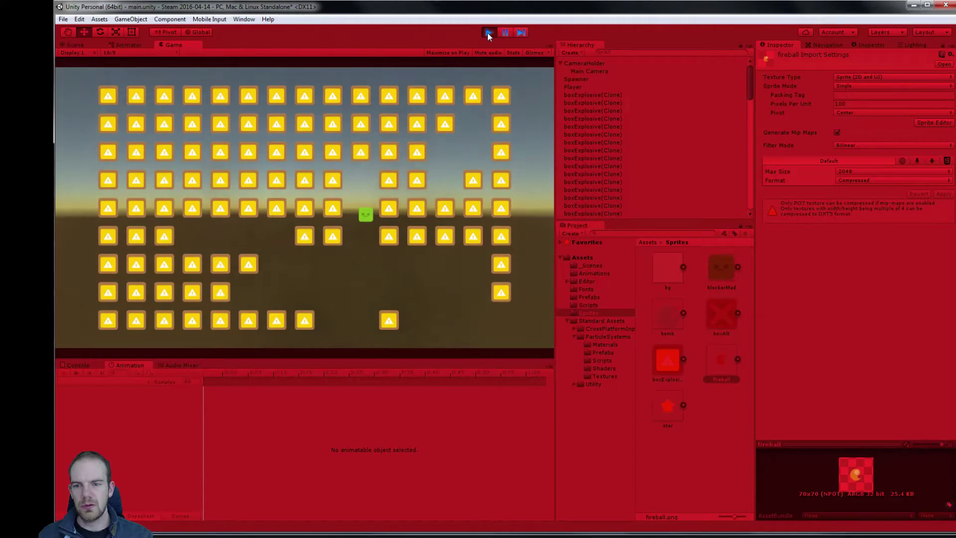
pyautogui.press('space')
pyautogui.press('Down')
pyautogui.press('Left')
pyautogui.press('Up')
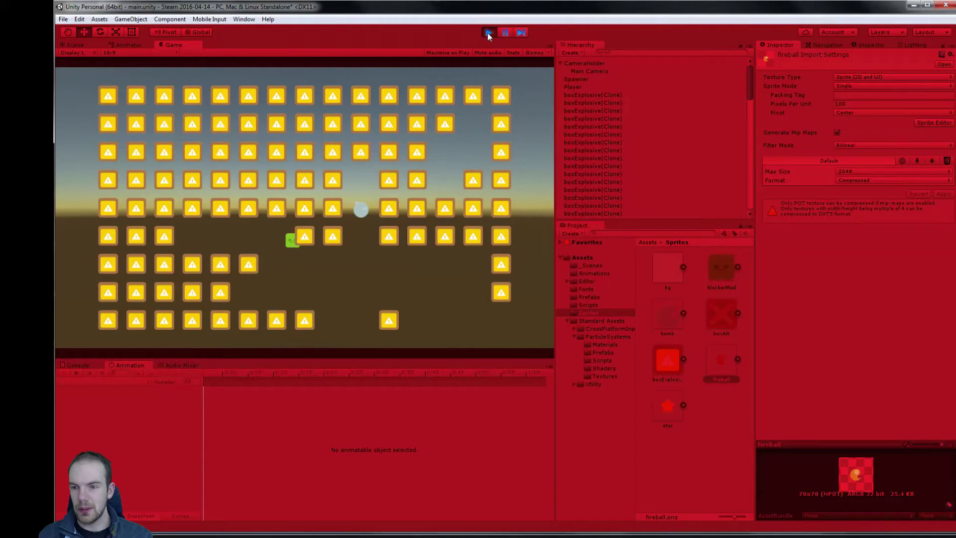
pyautogui.press('Left')
pyautogui.press('Down')
pyautogui.press('Up')
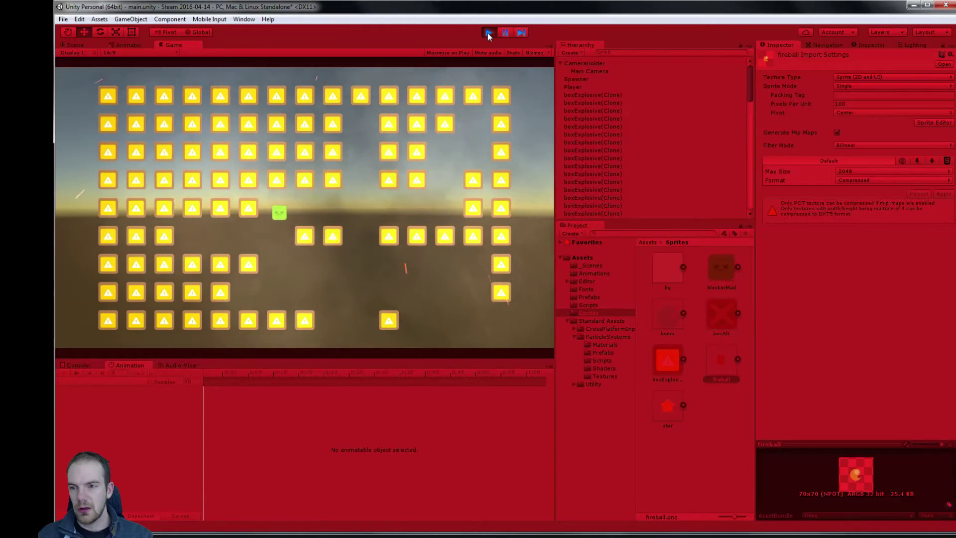
# - Keep bombing the left and upper boxes while dodging blasts, then stop the play test
pyautogui.press('space')
pyautogui.press('Down')
pyautogui.press('Down')
pyautogui.press('Right')
pyautogui.press('Right')
pyautogui.press('Right')
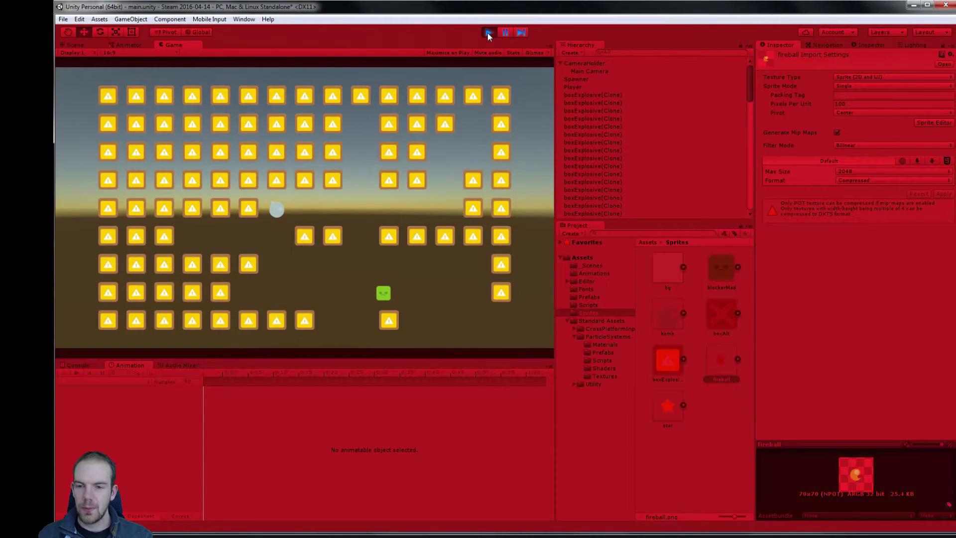
pyautogui.press('Left')
pyautogui.press('Left')
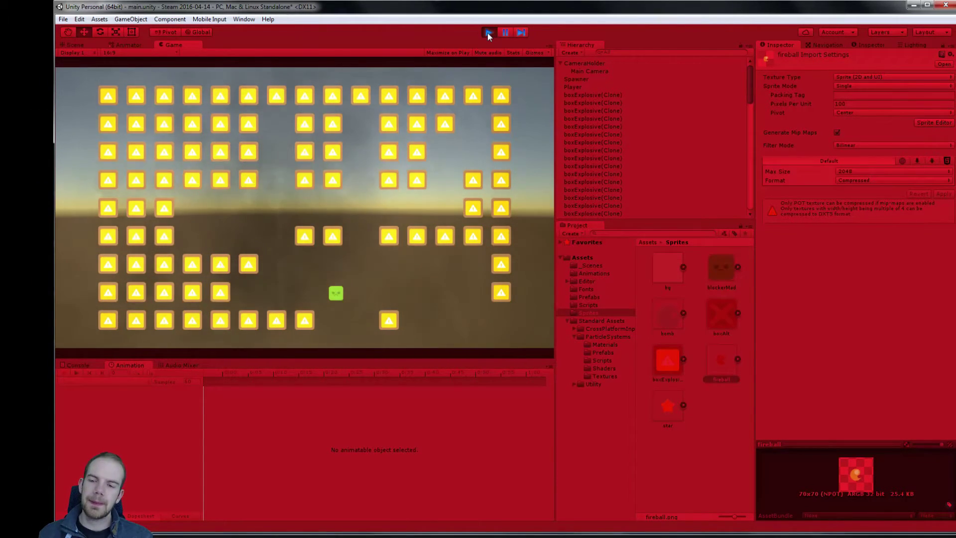
pyautogui.press('Up')
pyautogui.press('Up')
pyautogui.press('Up')
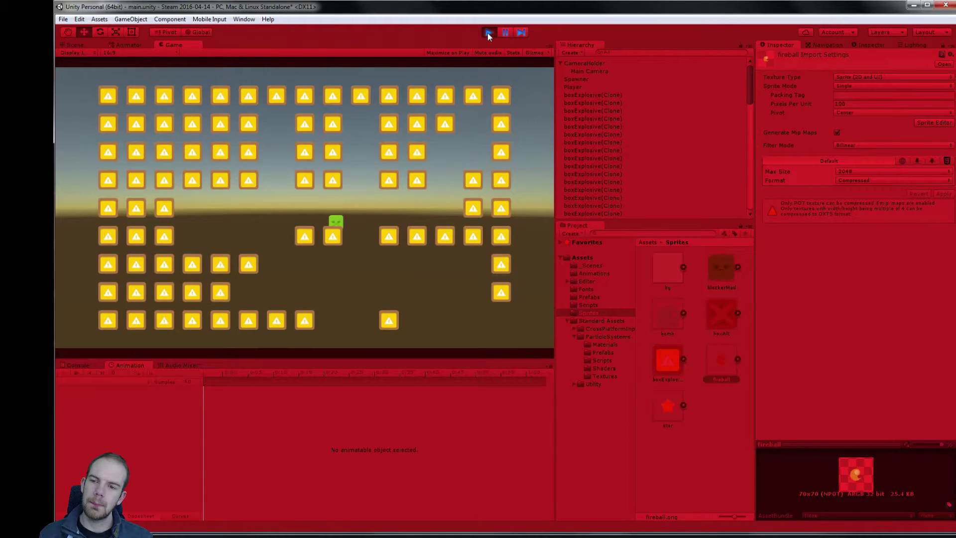
pyautogui.press('Left')
pyautogui.press('Left')
pyautogui.press('space')
pyautogui.press('Left')
pyautogui.press('Left')
pyautogui.press('Down')
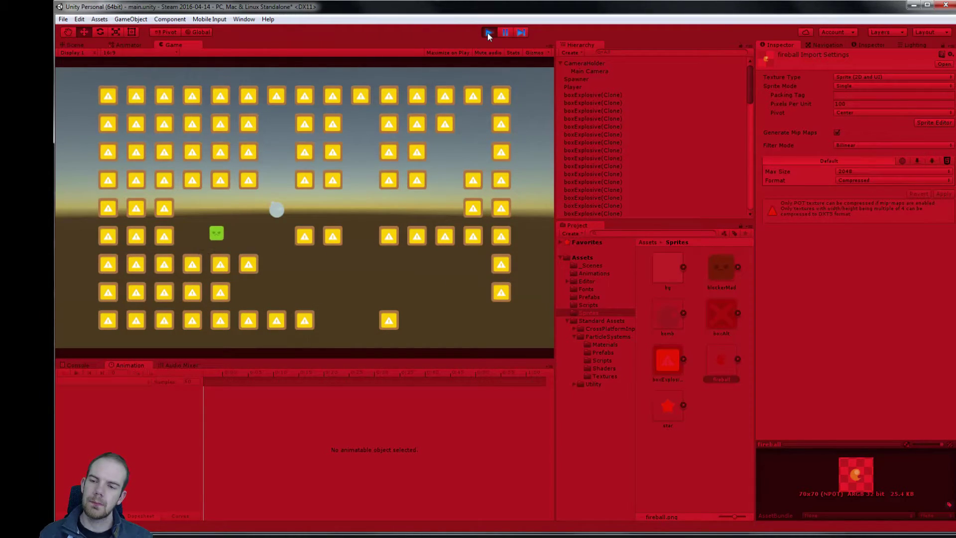
pyautogui.press('Up')
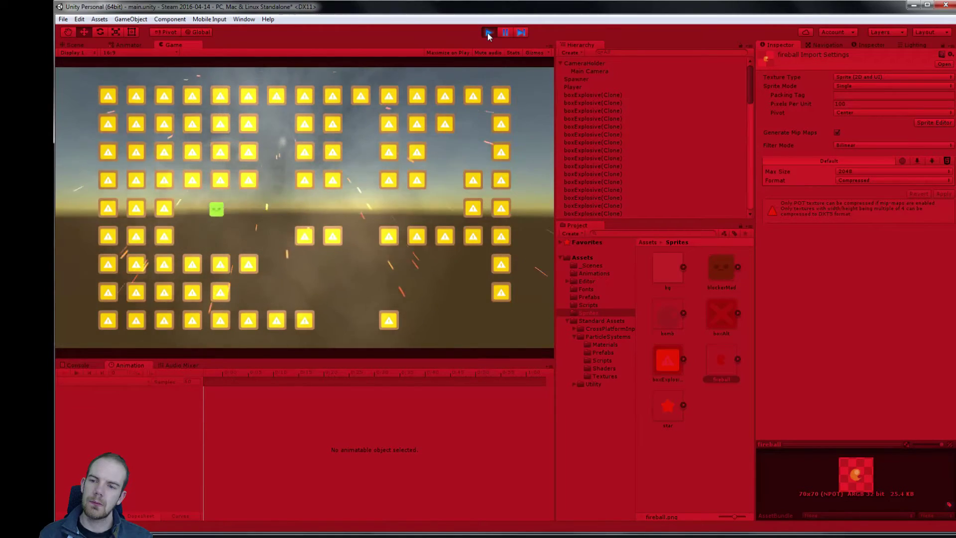
pyautogui.press('Left')
pyautogui.press('Down')
pyautogui.press('space')
pyautogui.press('Right')
pyautogui.press('Right')
pyautogui.press('Up')
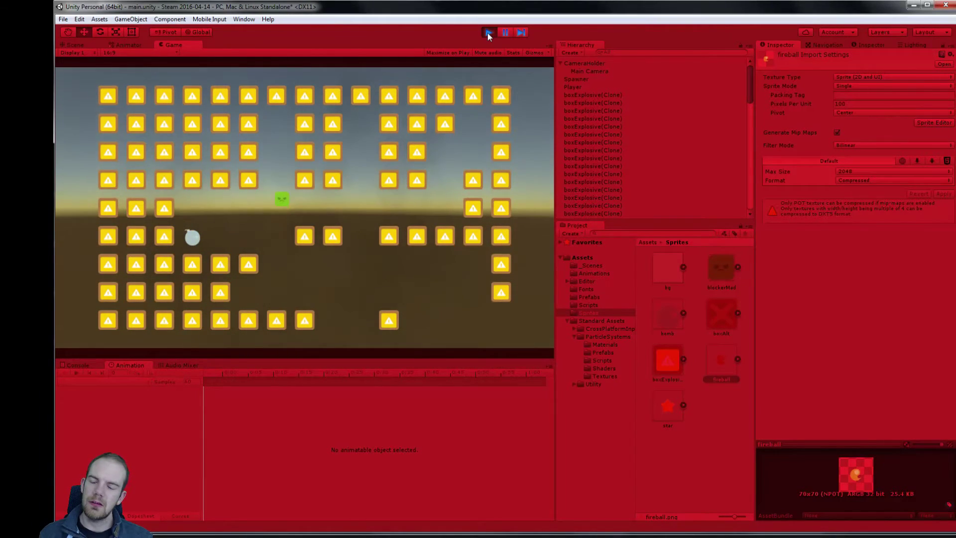
pyautogui.press('Left')
pyautogui.press('Left')
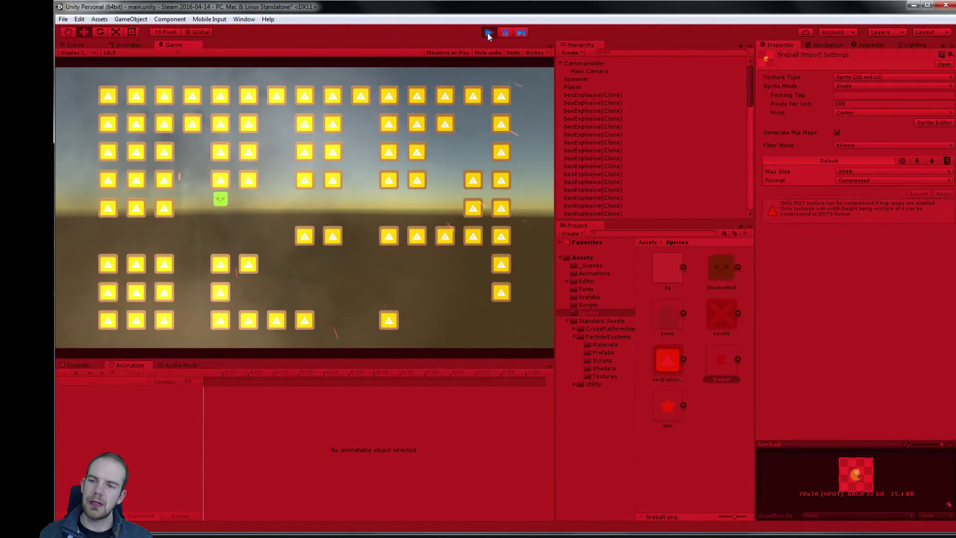
pyautogui.press('Left')
pyautogui.press('Up')
pyautogui.press('space')
pyautogui.press('Down')
pyautogui.press('Right')
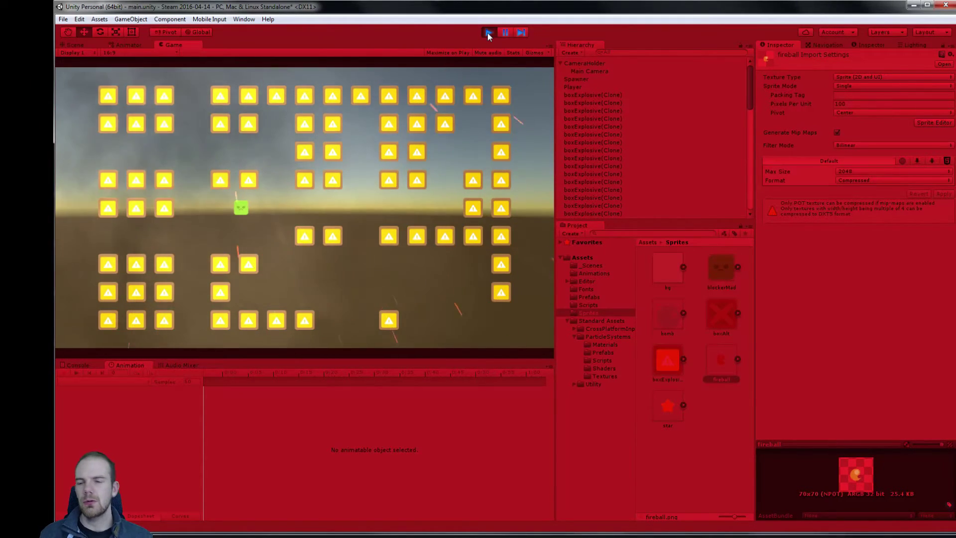
pyautogui.press('Right')
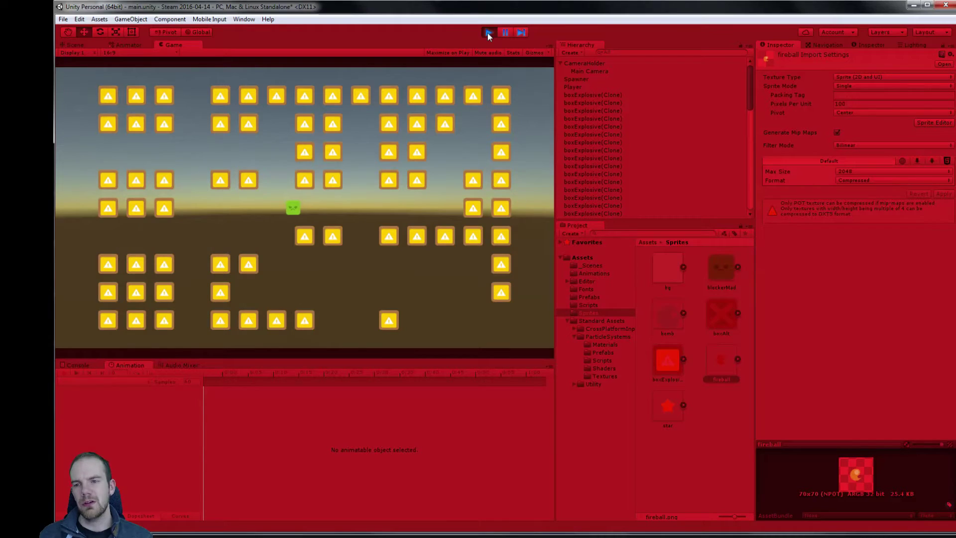
pyautogui.press('Left')
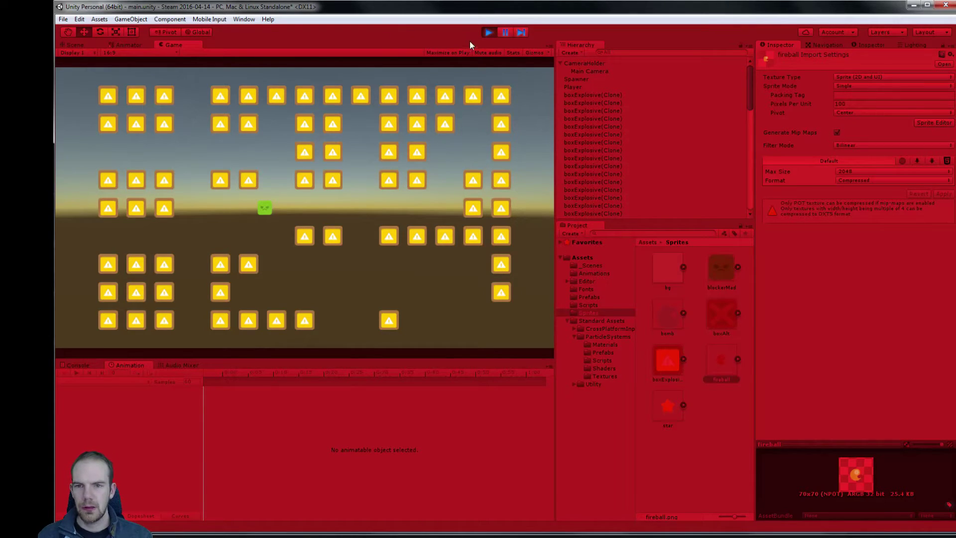
pyautogui.click(487, 32)
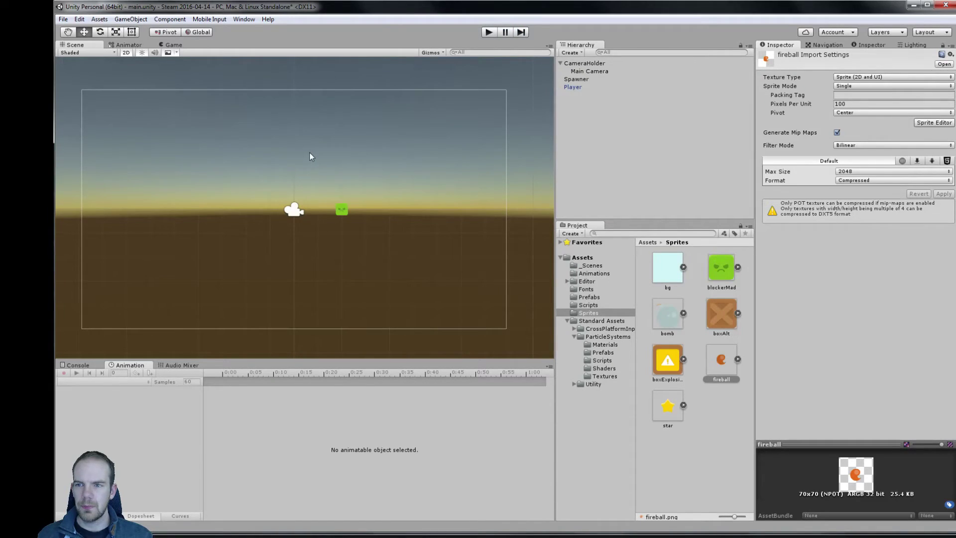
pyautogui.scroll(-2, 309, 152)
pyautogui.scroll(3, 323, 164)
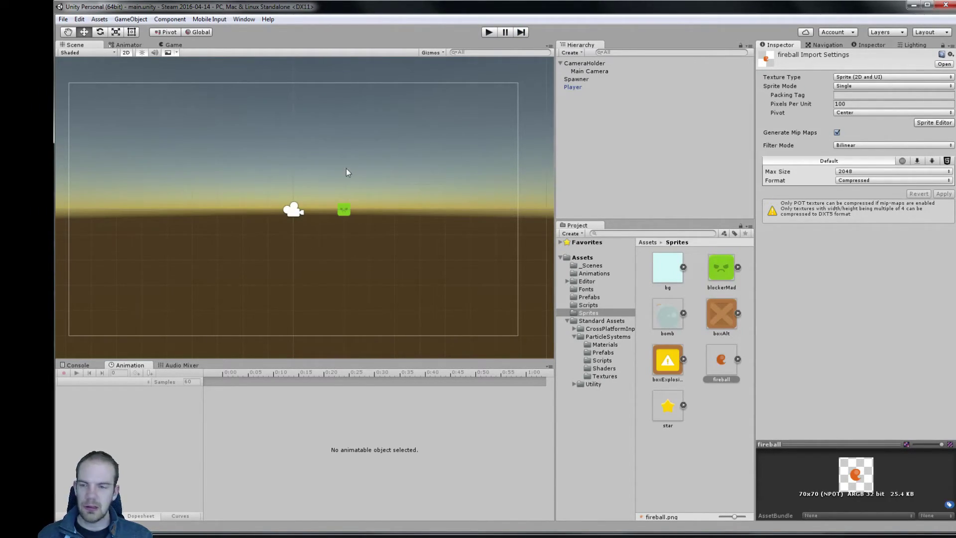
pyautogui.scroll(-2, 360, 139)
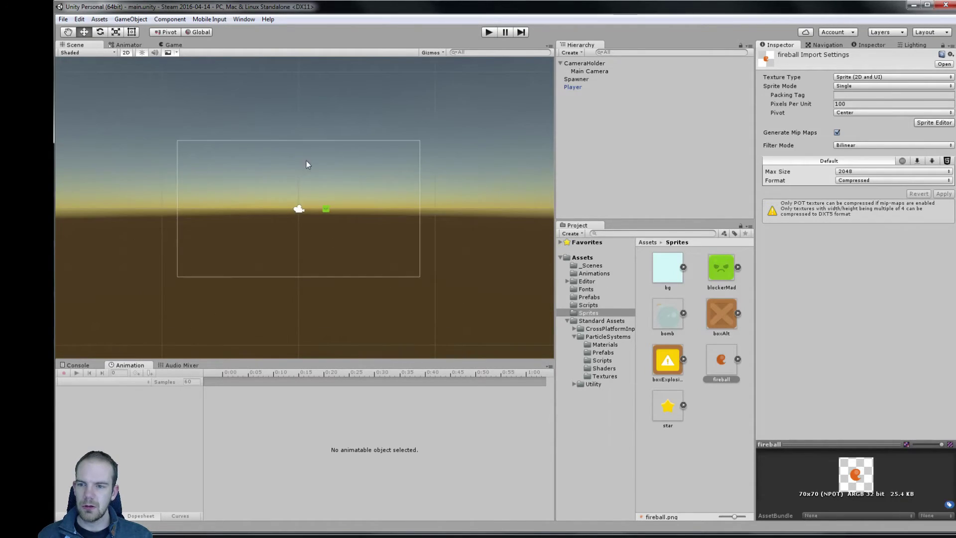
pyautogui.scroll(3, 288, 171)
pyautogui.scroll(-2, 288, 167)
pyautogui.scroll(2, 289, 164)
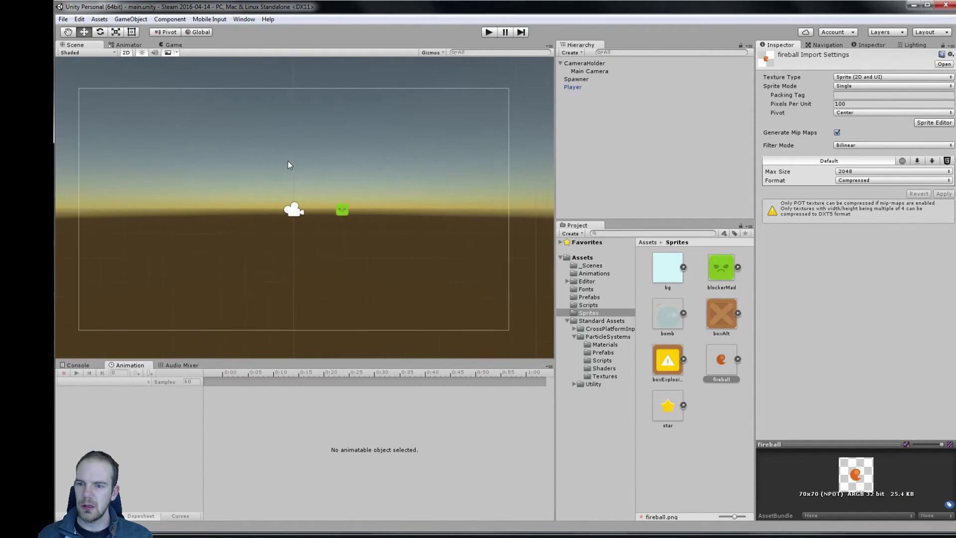
pyautogui.scroll(-1, 289, 163)
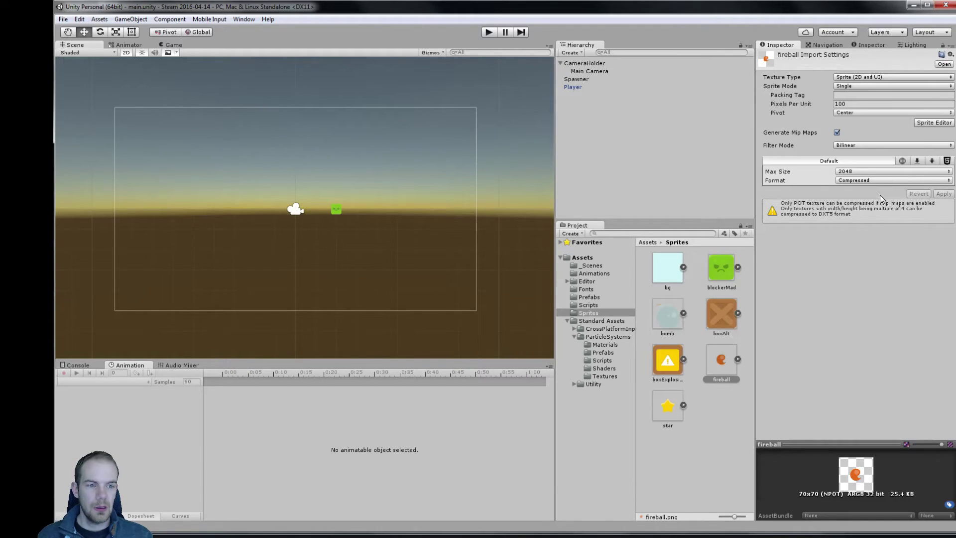